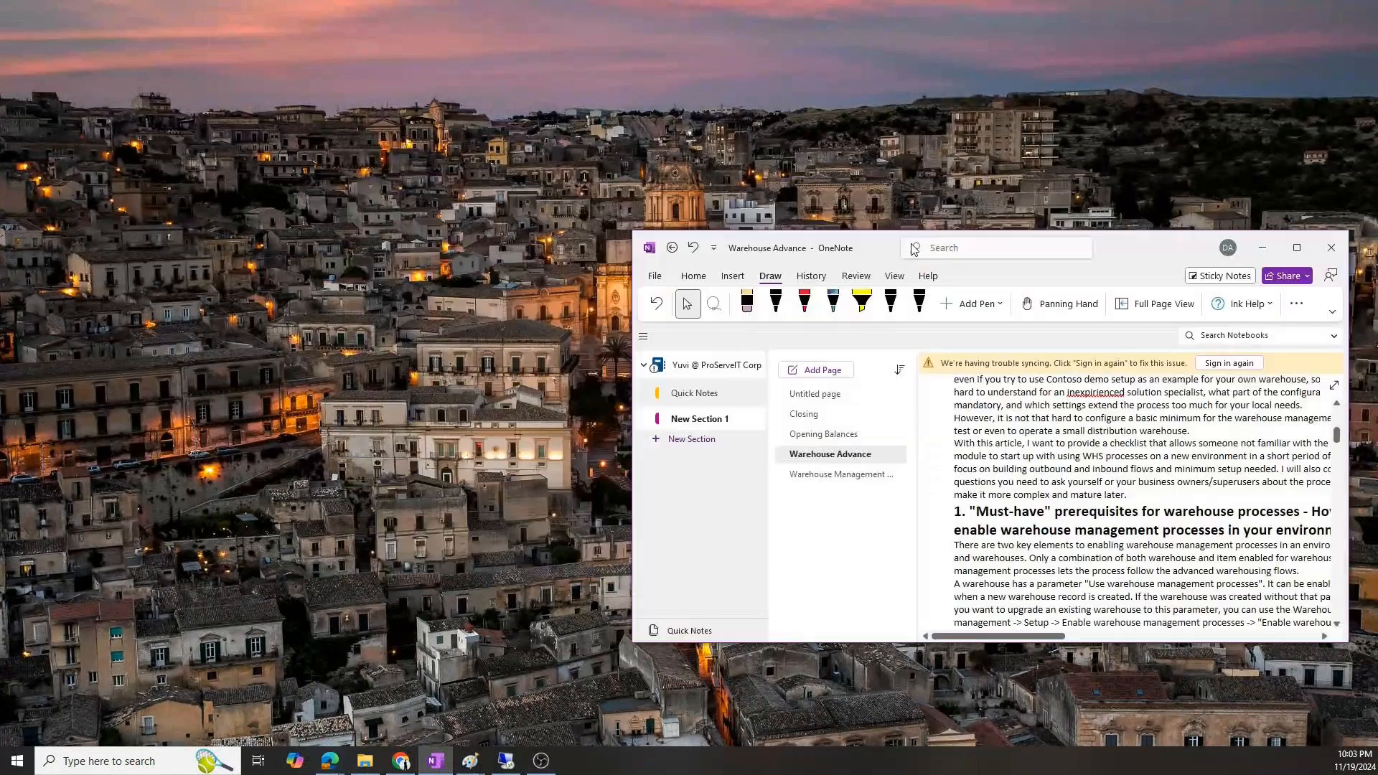
Maximize the notes window, open the Warehouse Management For D365FO page and review its feature list and sketches
double_click(680, 260)
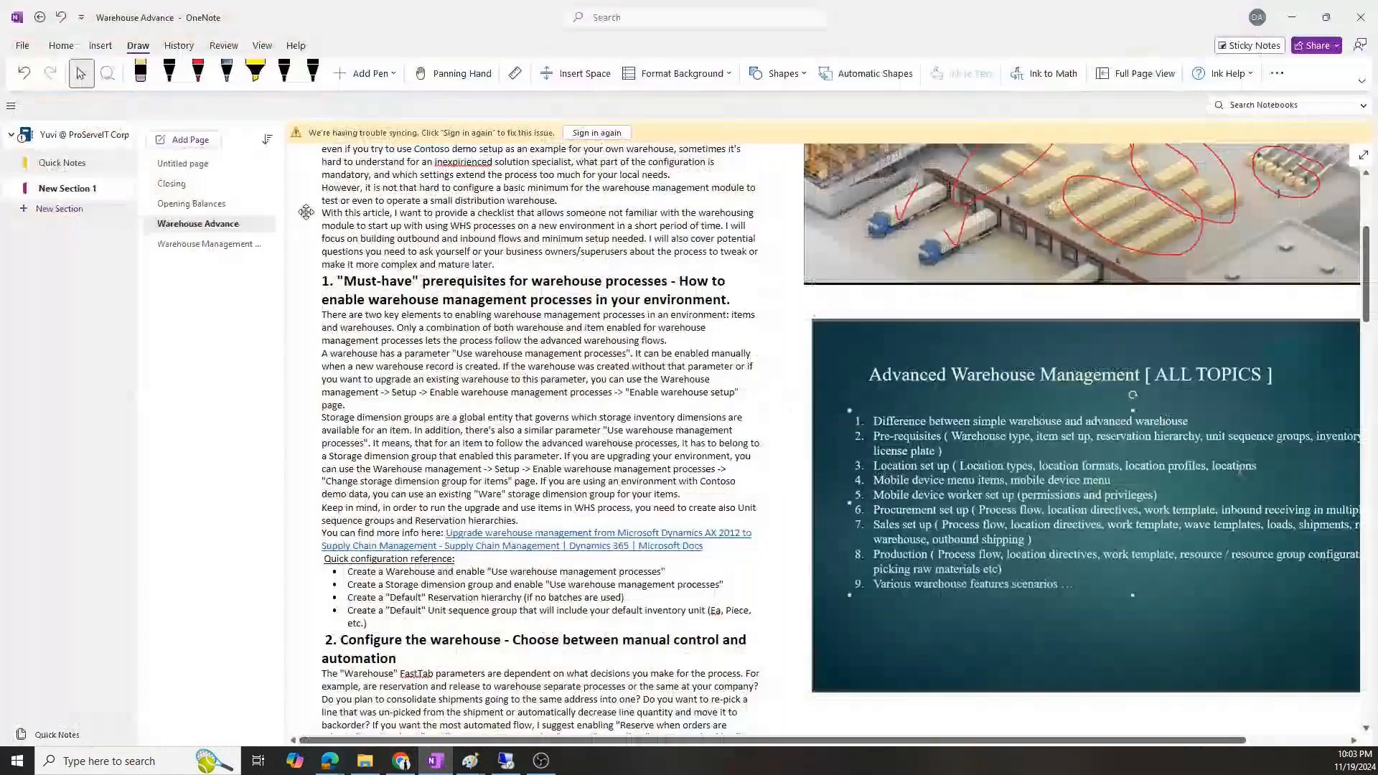
left_click(210, 243)
scroll(479, 358, "down", 10)
scroll(479, 358, "up", 10)
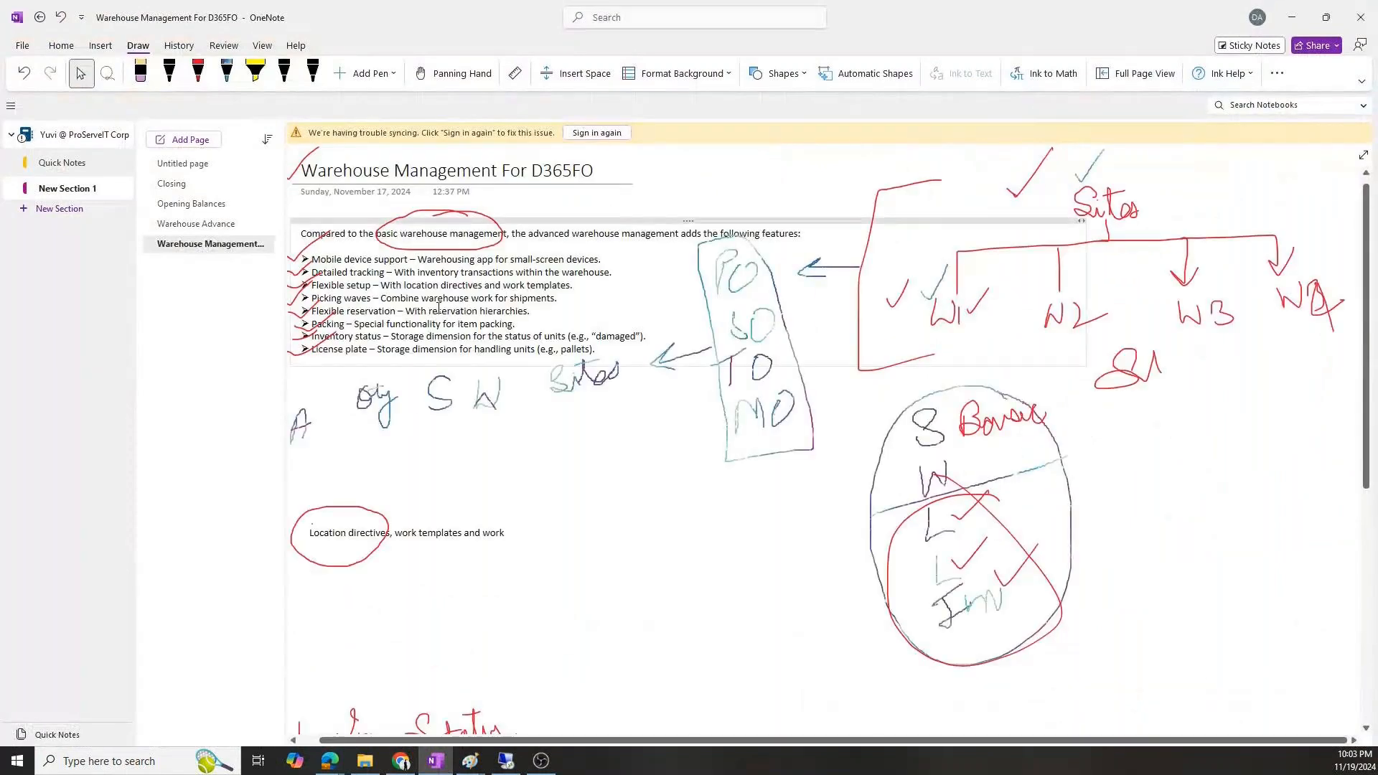
scroll(499, 385, "down", 10)
scroll(499, 385, "down", 3)
scroll(499, 386, "up", 12)
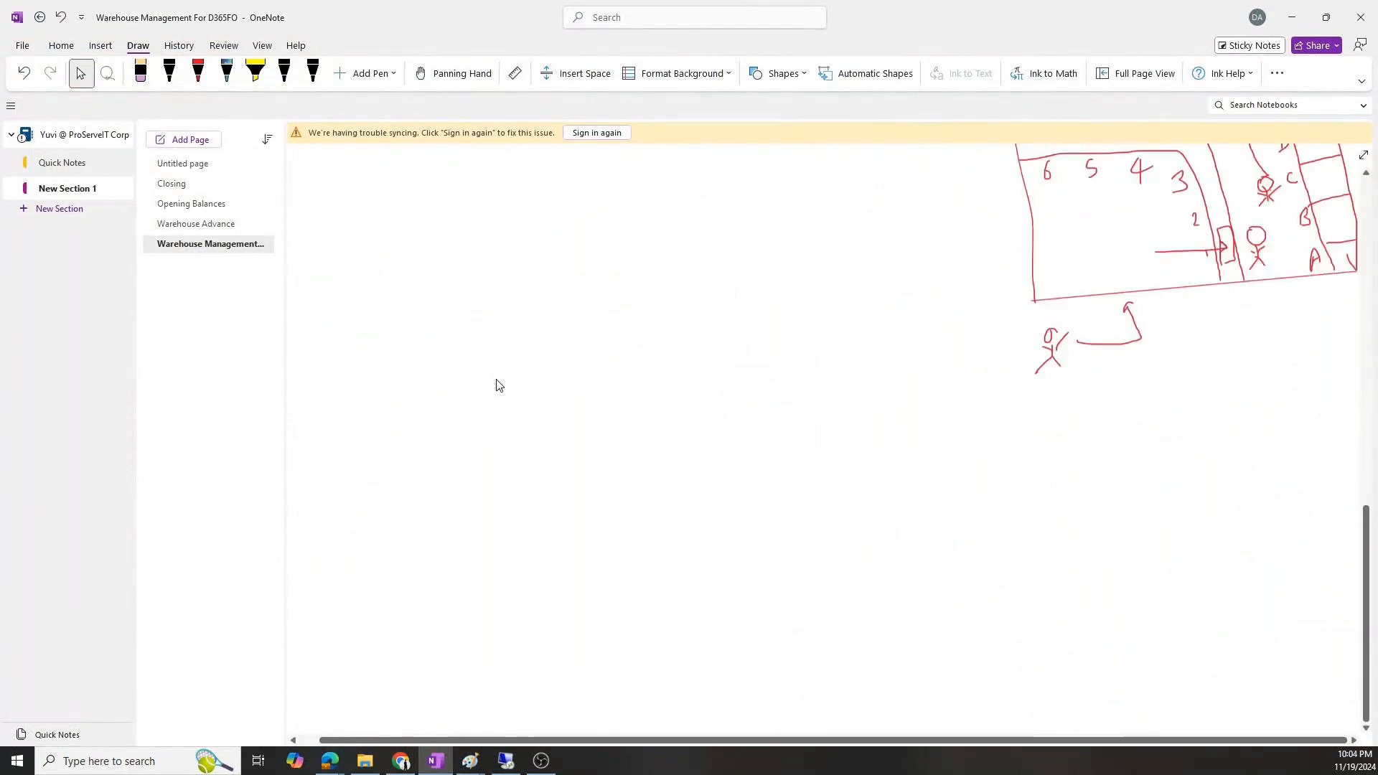
scroll(497, 385, "up", 1)
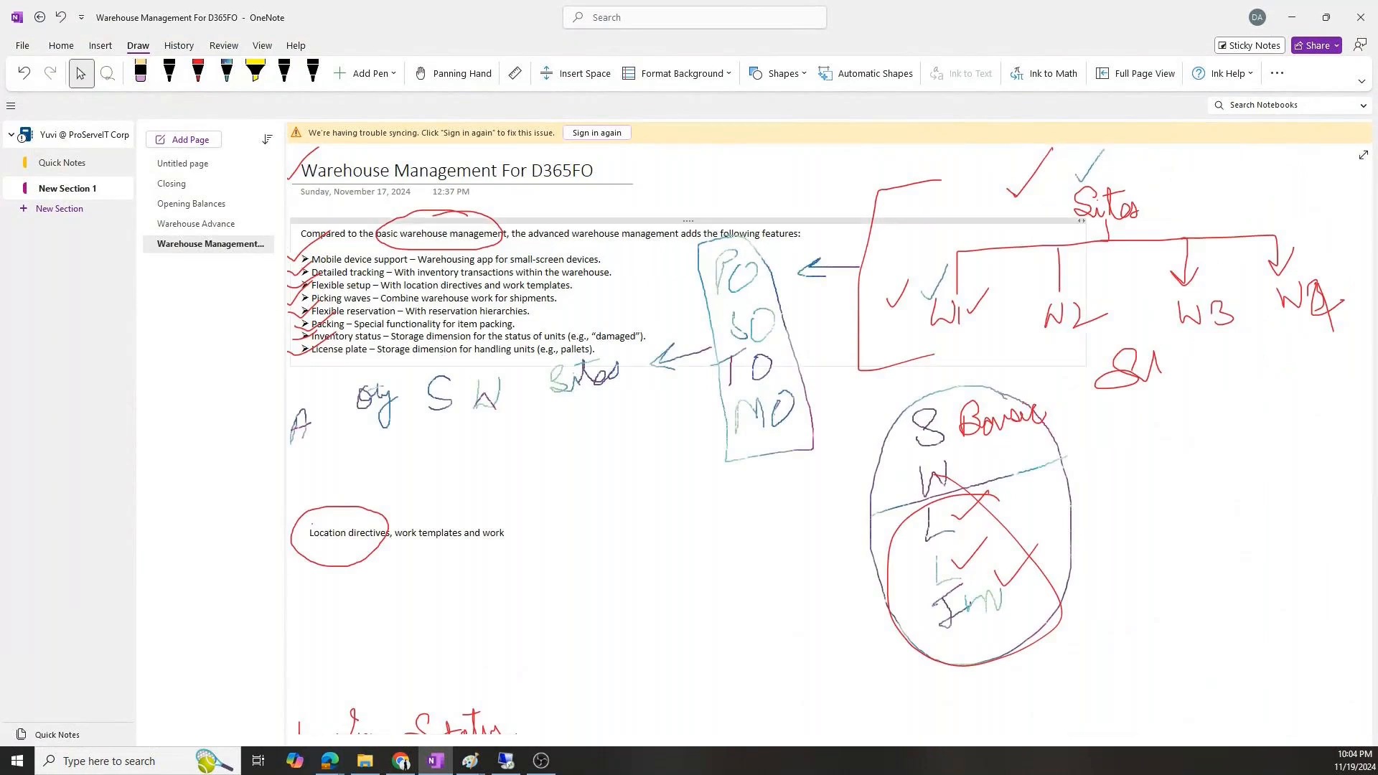
Switch to the remote desktop session with Finance and Operations and view the BW1 and AW1 warehouse records
key("alt+Tab")
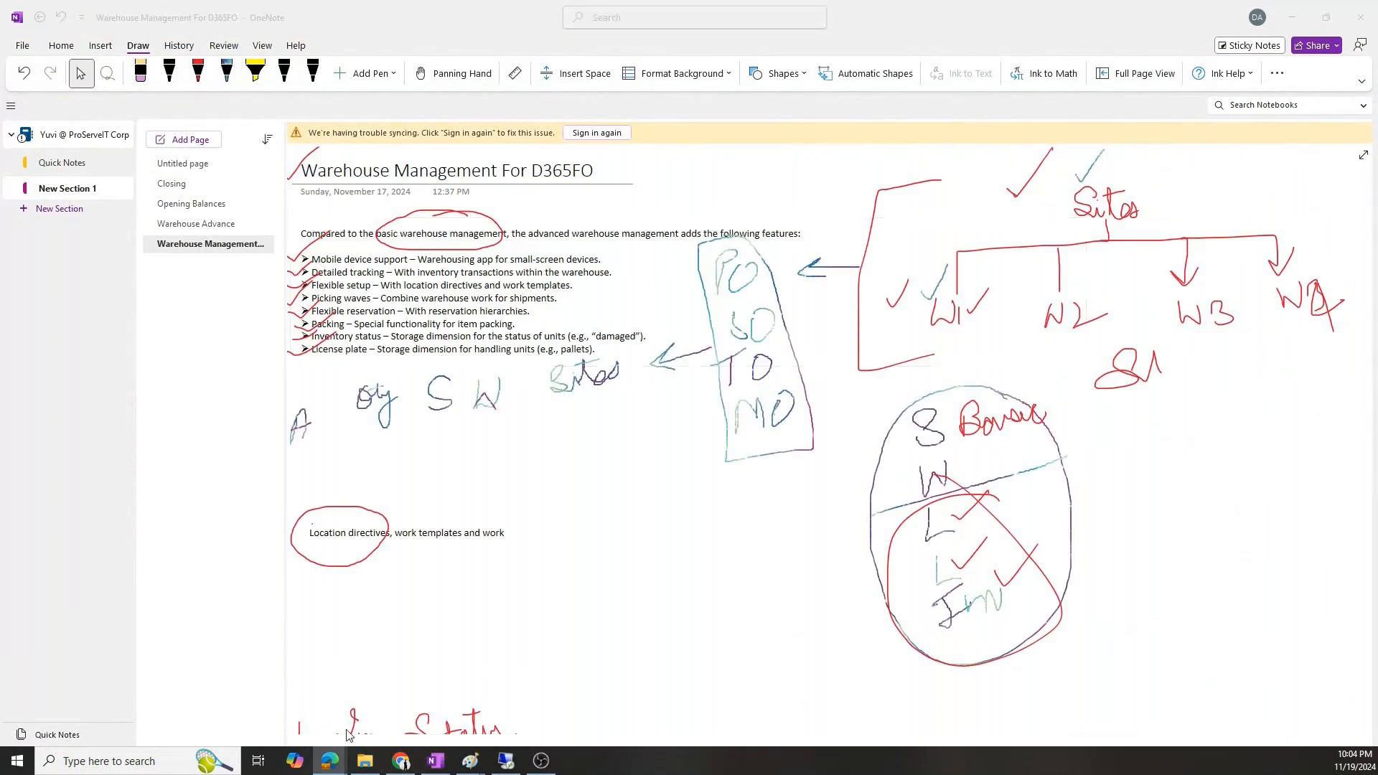
left_click(506, 761)
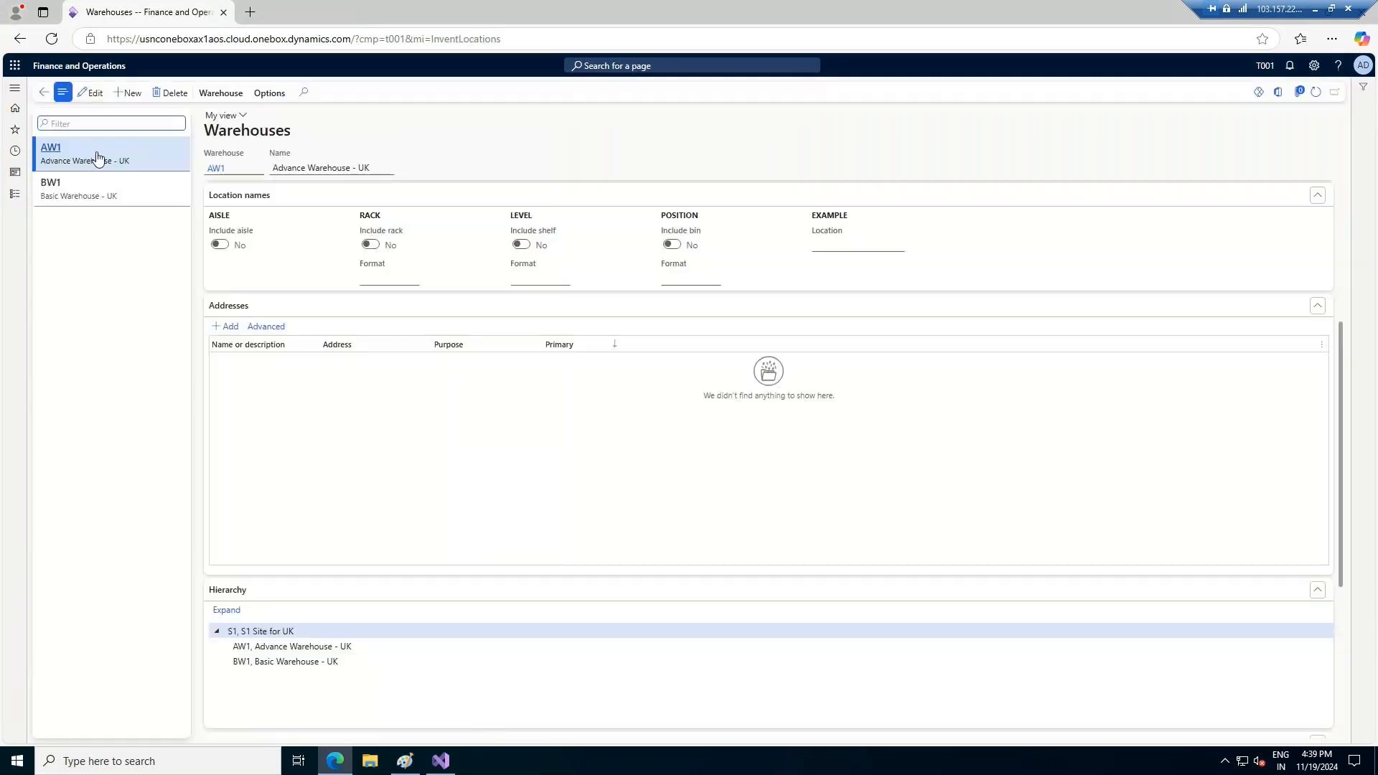
left_click(102, 191)
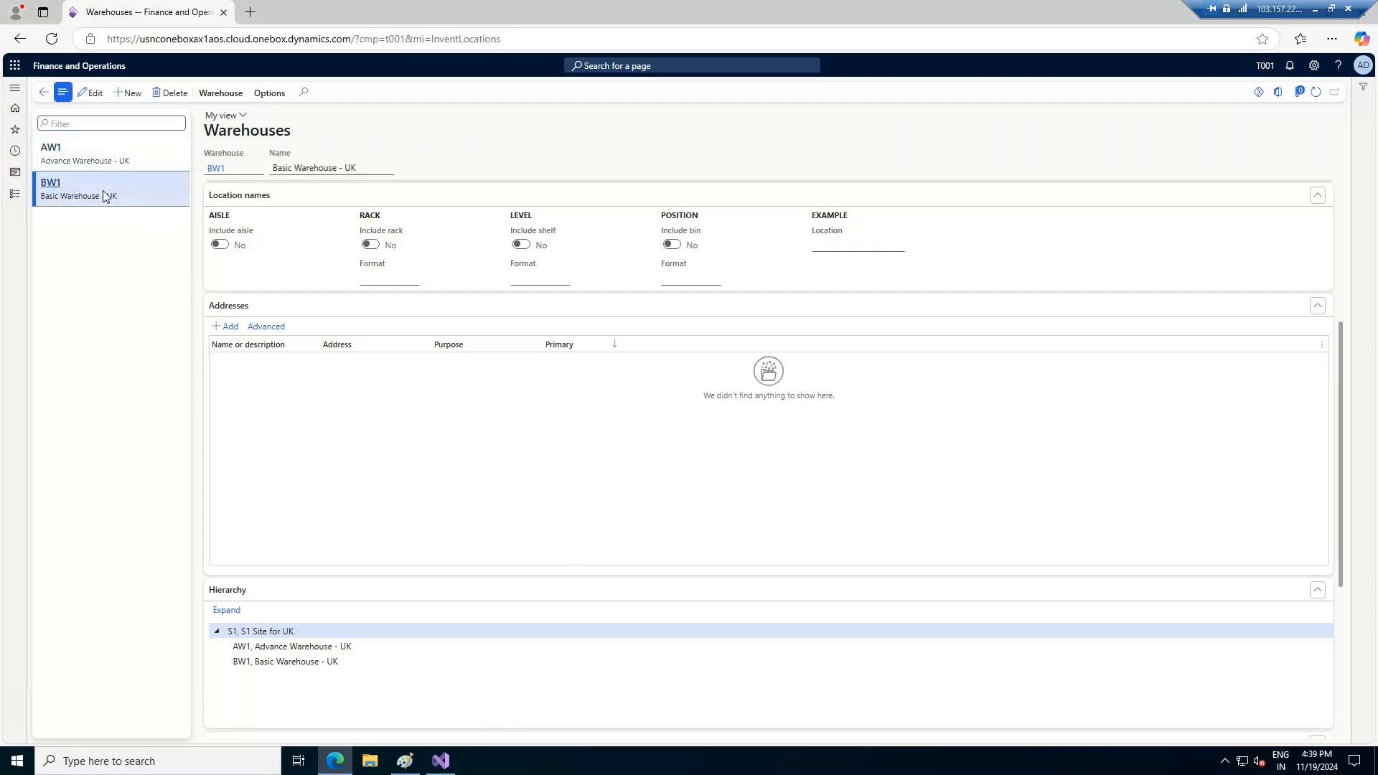
left_click(109, 160)
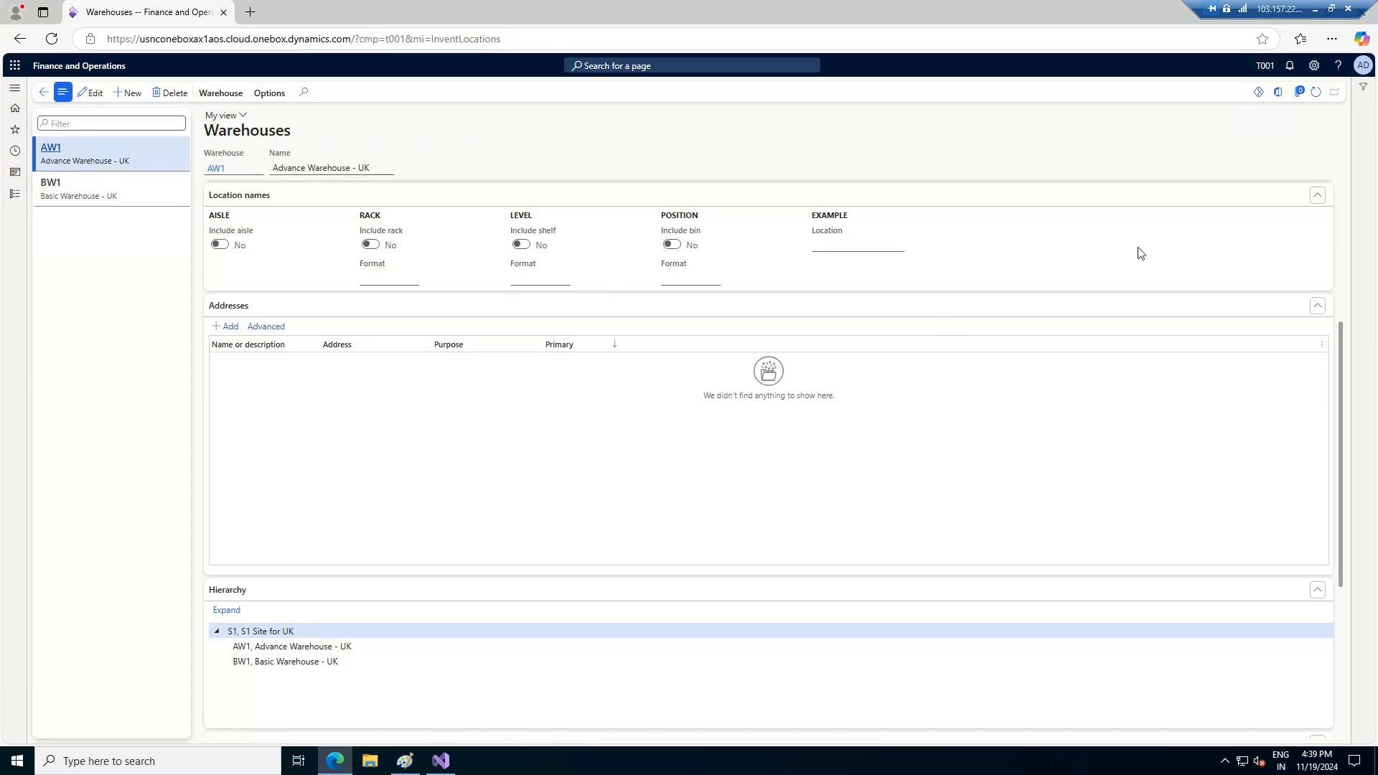
Collapse the Location names, Addresses and Hierarchy sections and compare the warehouse management process settings of AW1 and BW1
left_click(1319, 197)
left_click(1317, 221)
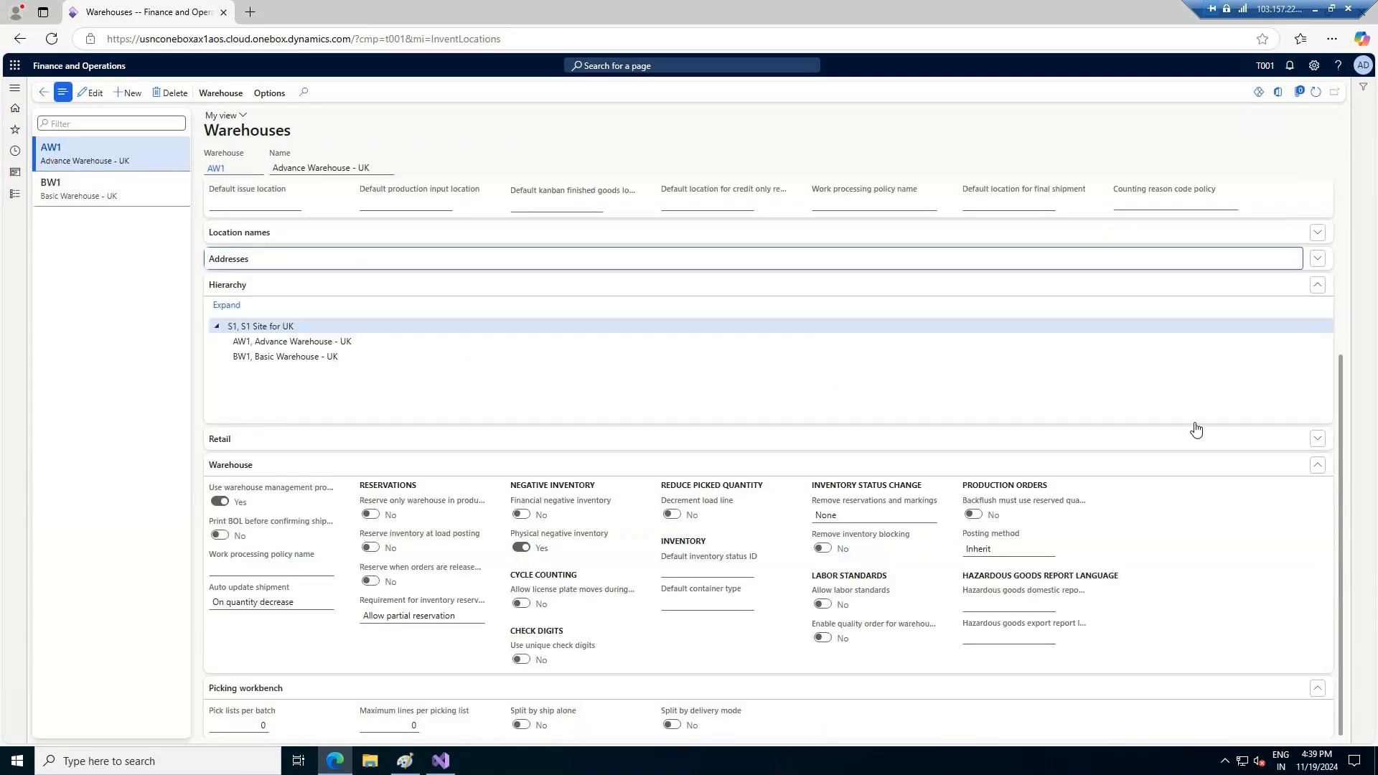
left_click(1318, 285)
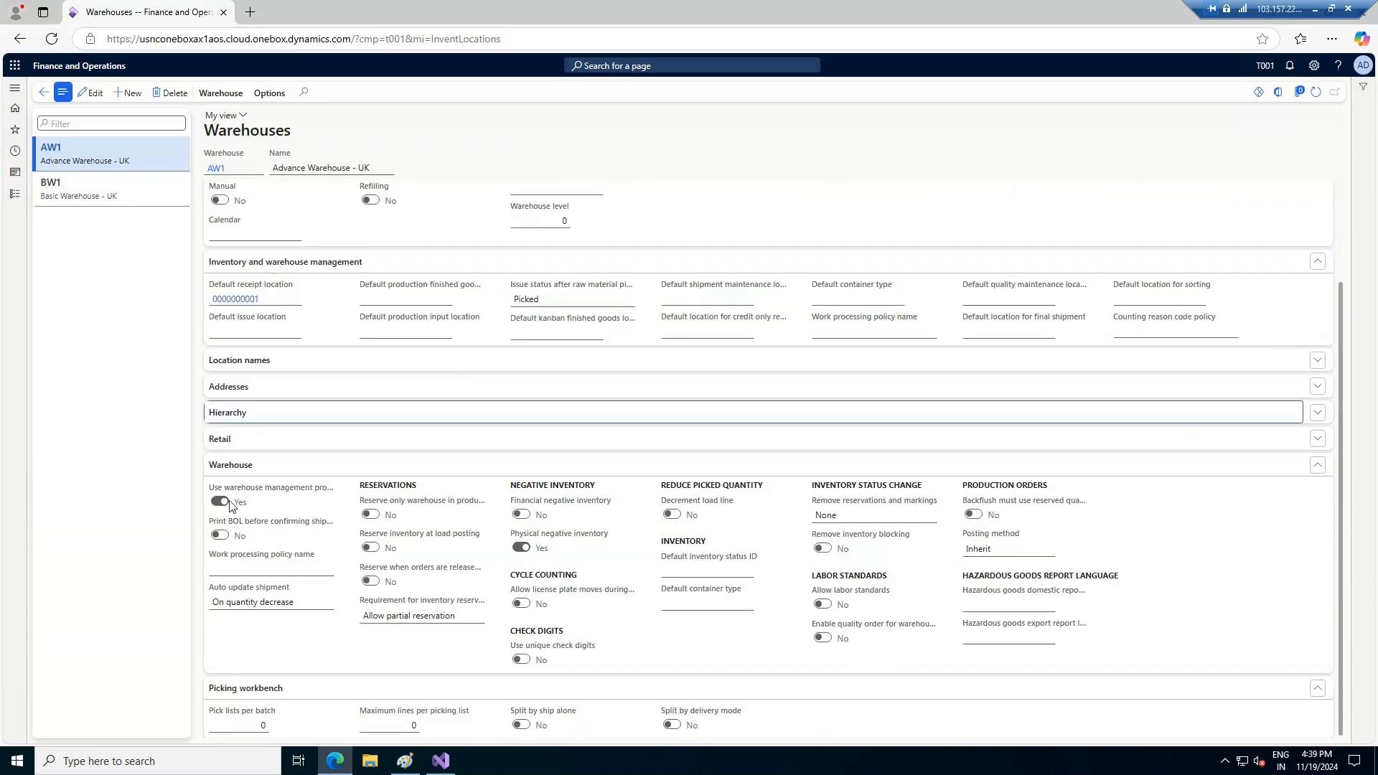
mouse_move(239, 494)
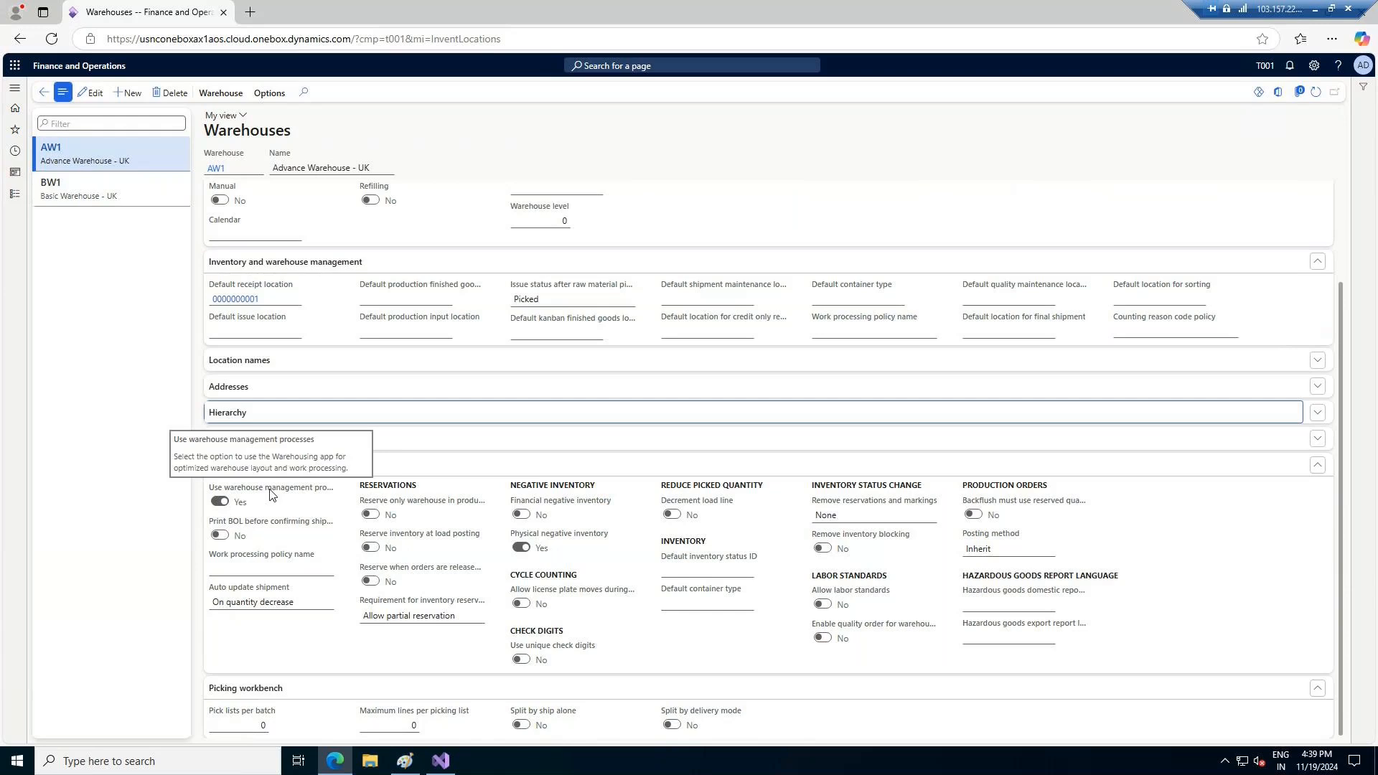
left_click(135, 190)
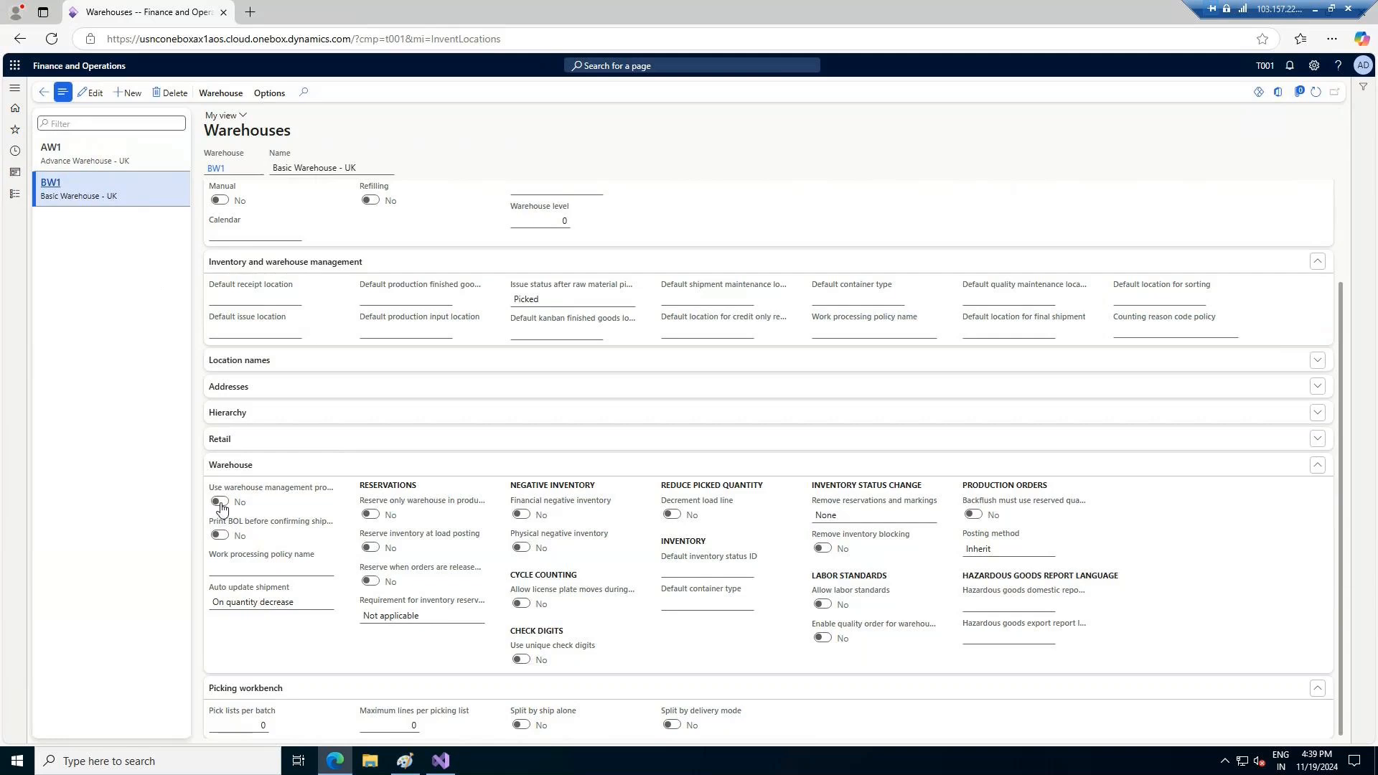
left_click(119, 157)
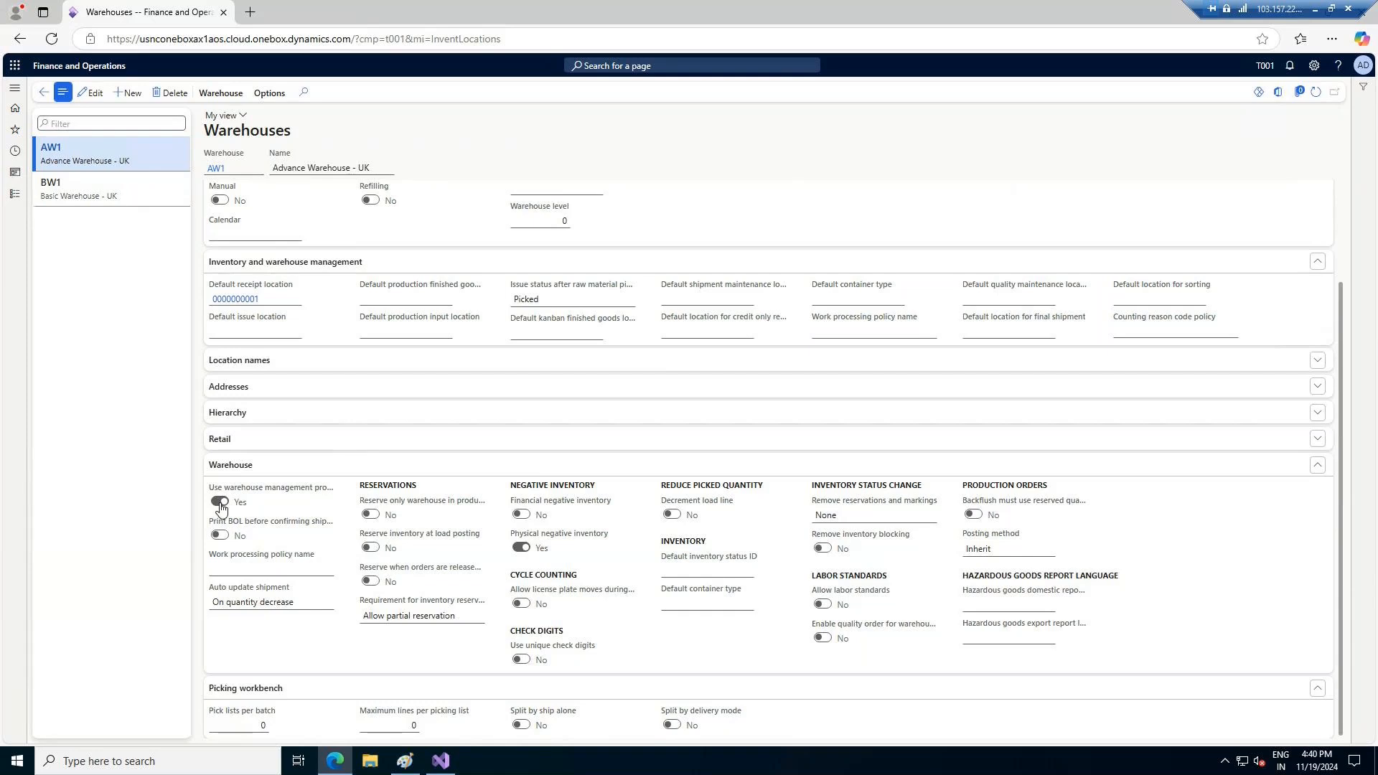
Open the list of all purchase orders in the Accounts payable module
left_click(15, 196)
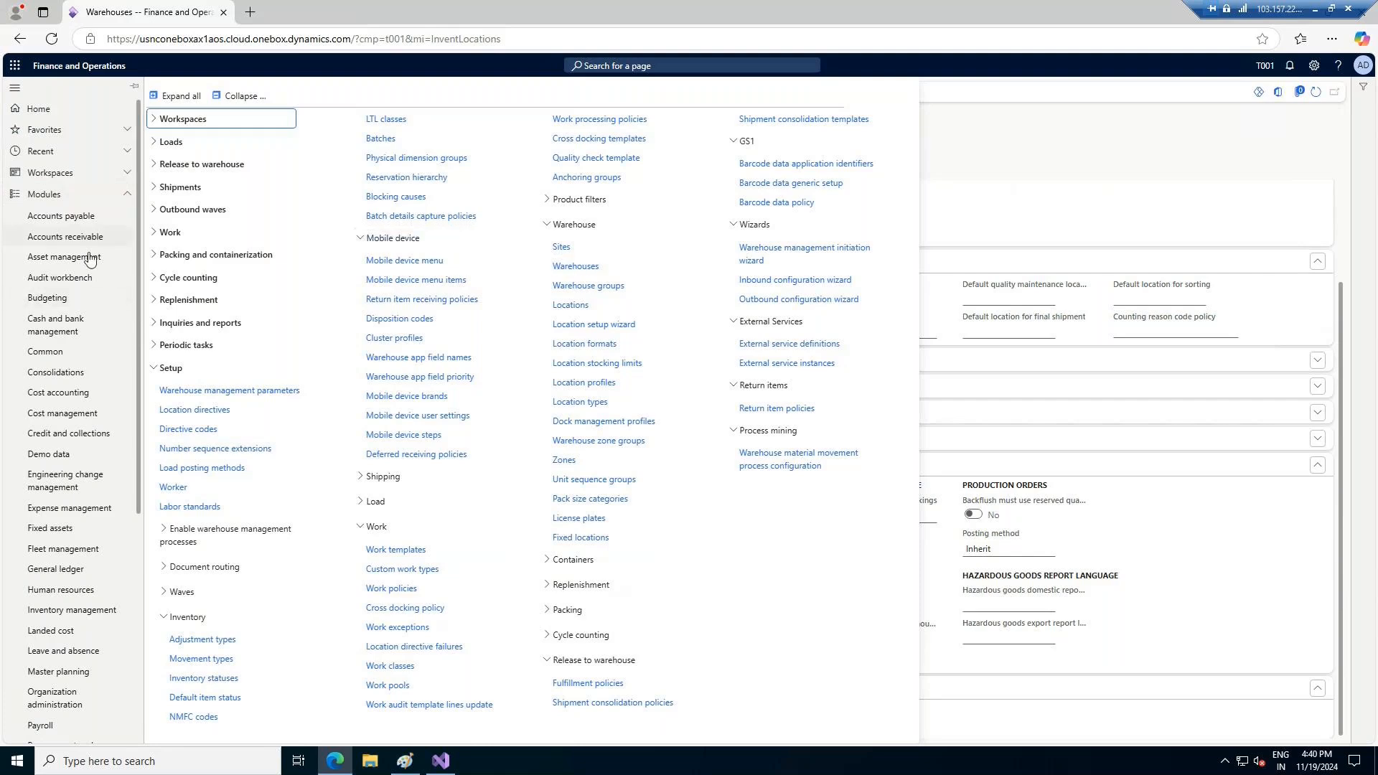
left_click(79, 226)
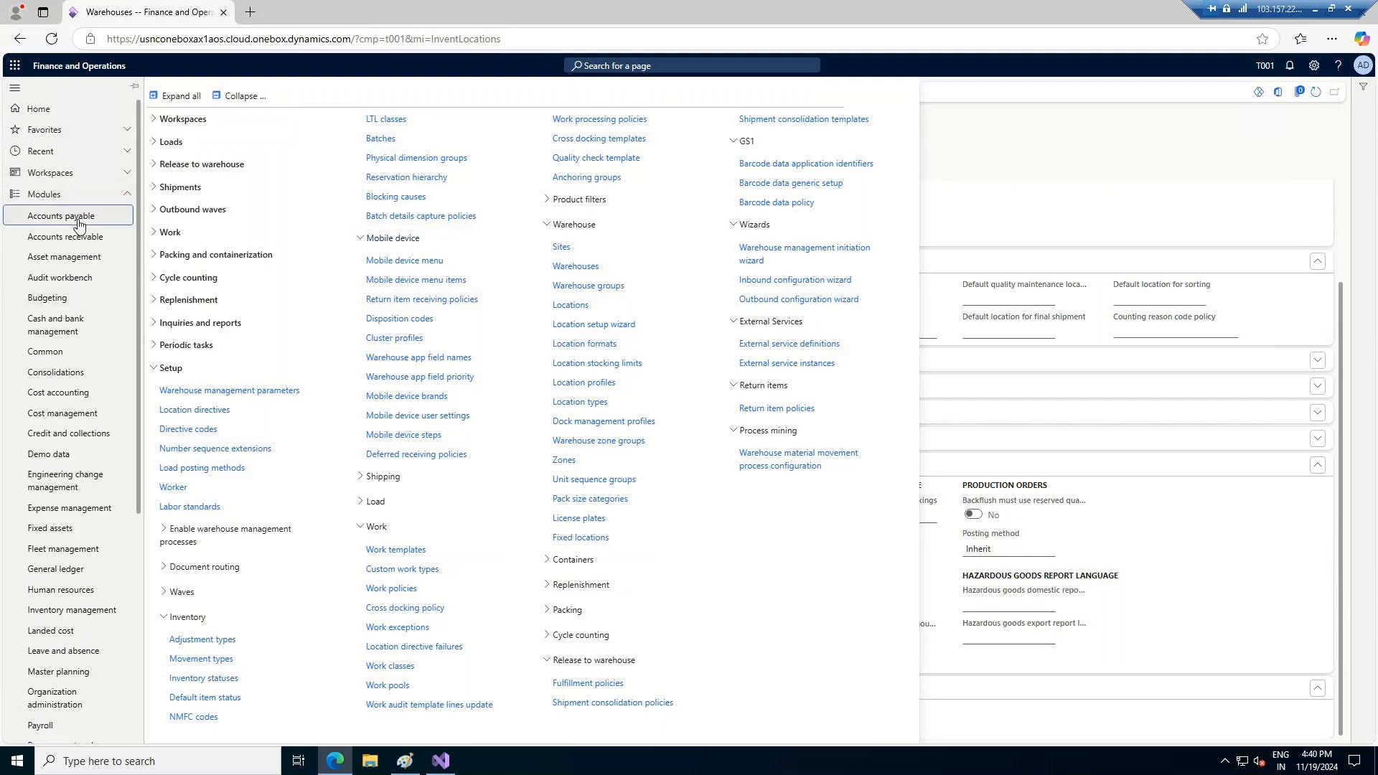
left_click(79, 224)
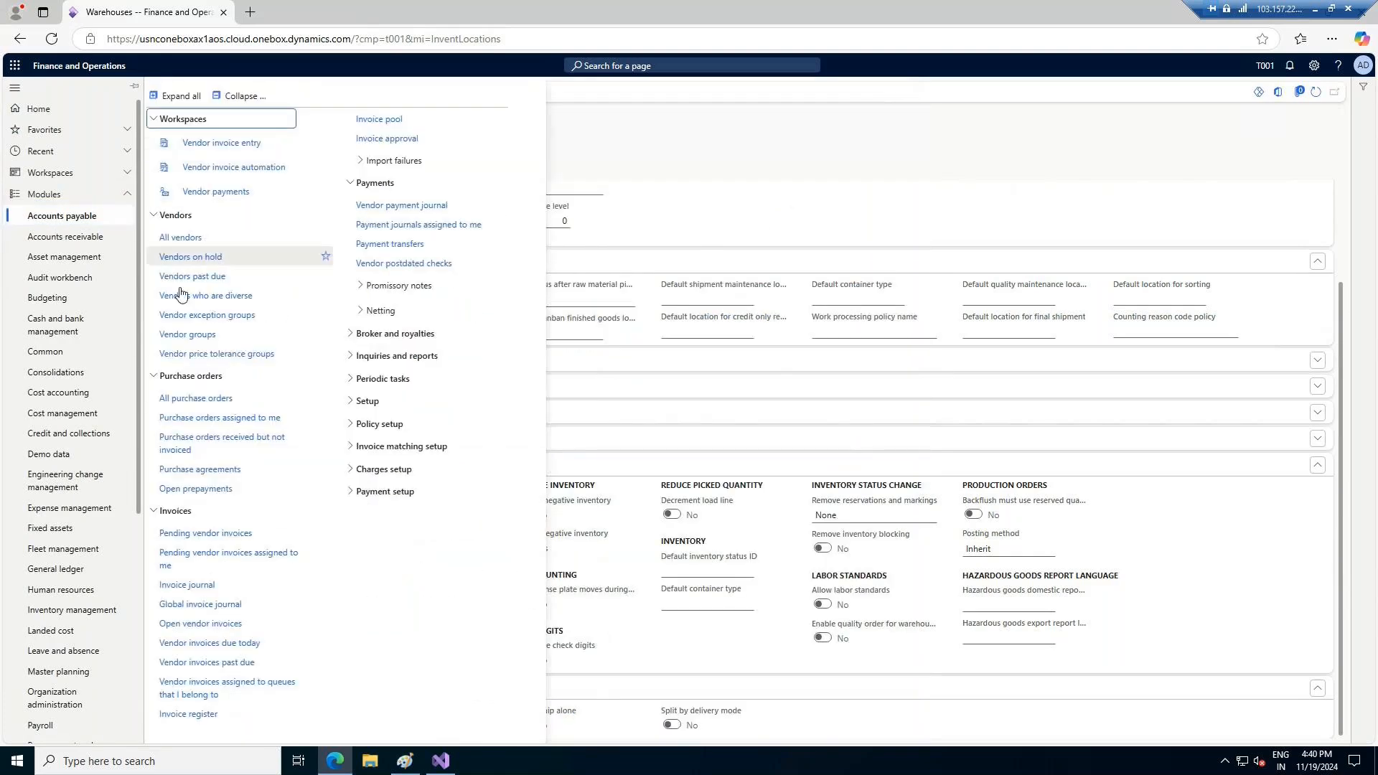
left_click(179, 399)
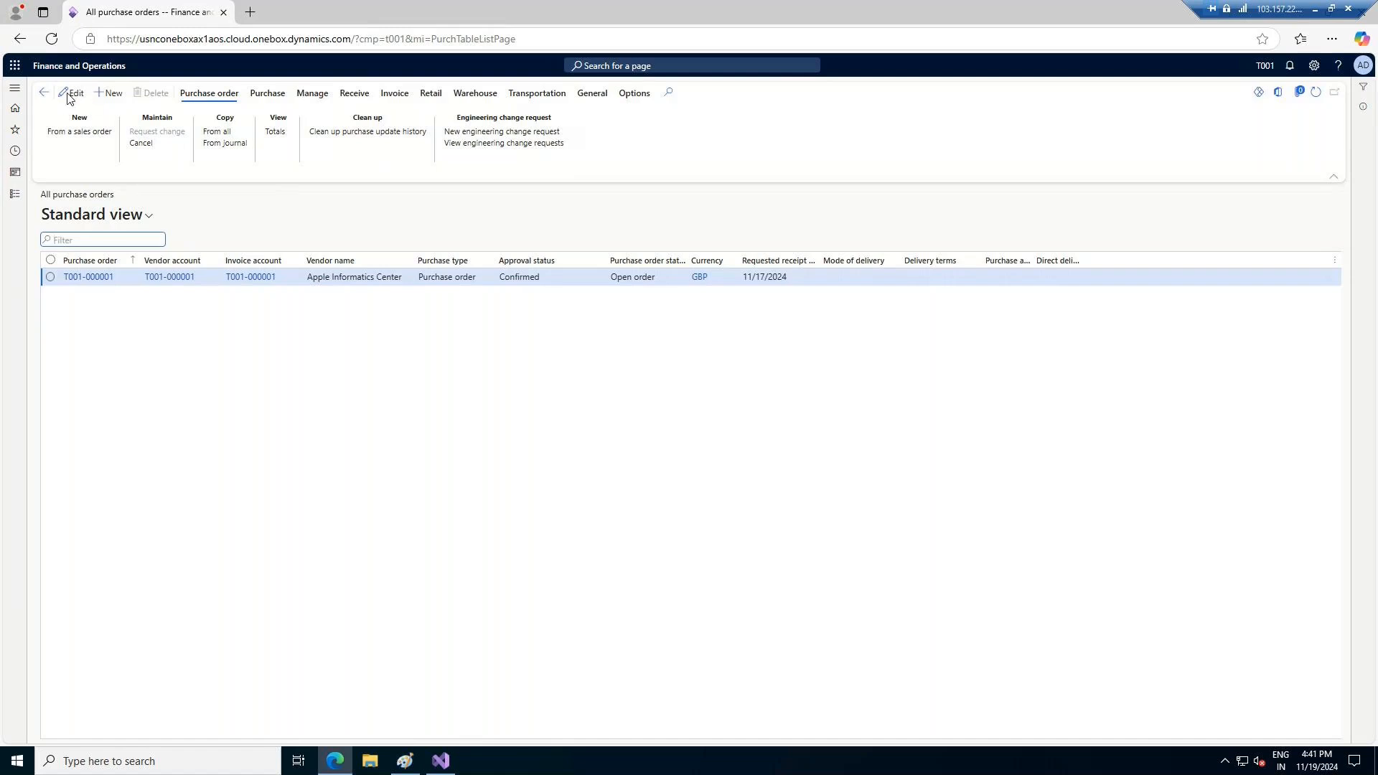
Start a new purchase order for vendor Apple Informatics Center with the language en-gb, and expand the unplanned purchases details
left_click(111, 95)
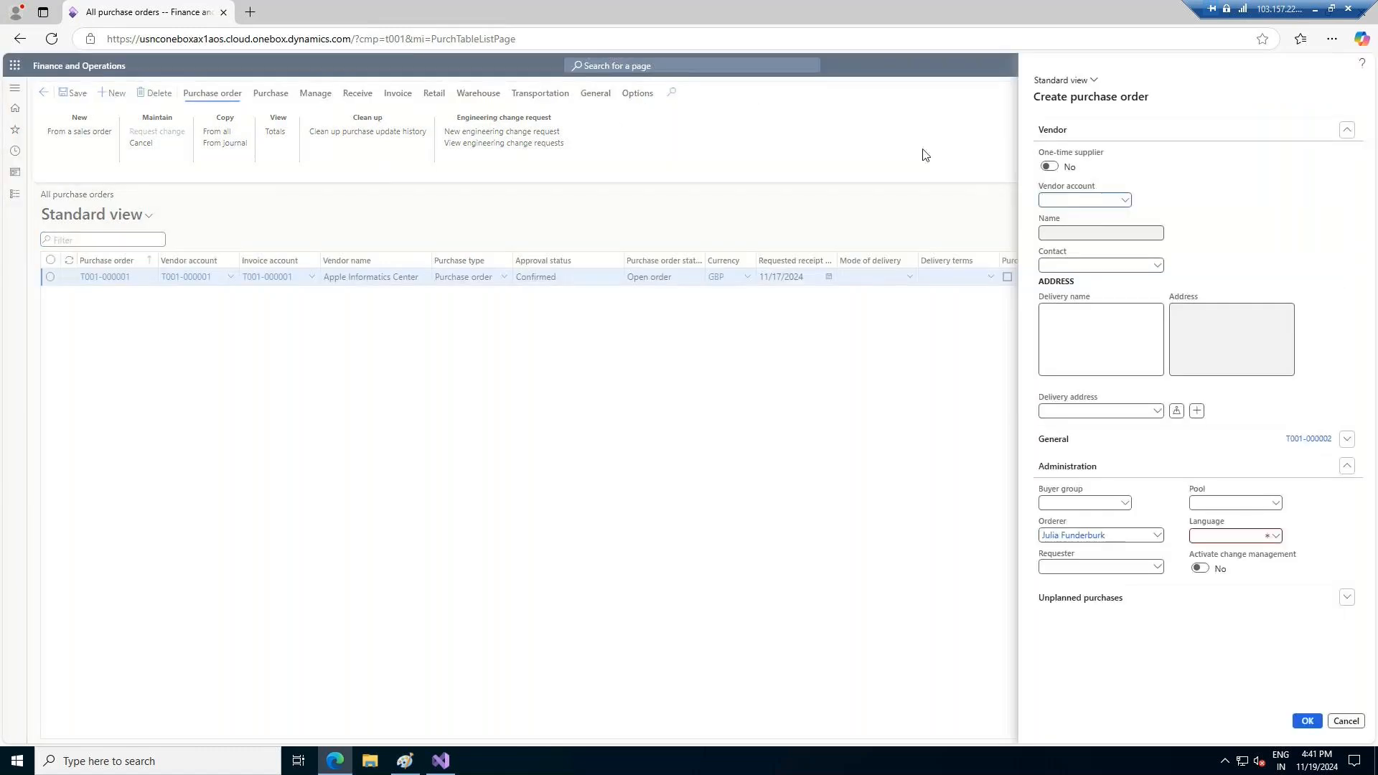
left_click(1126, 202)
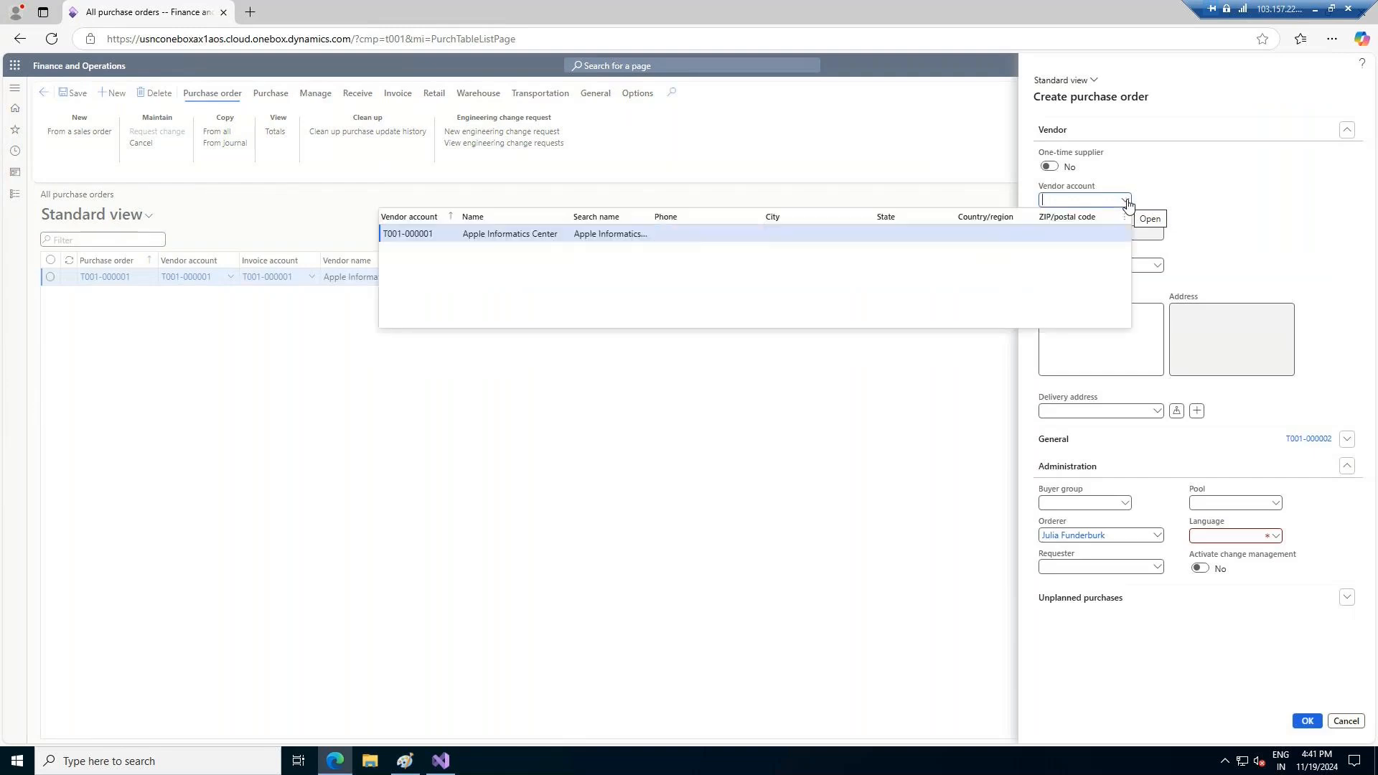
left_click(596, 236)
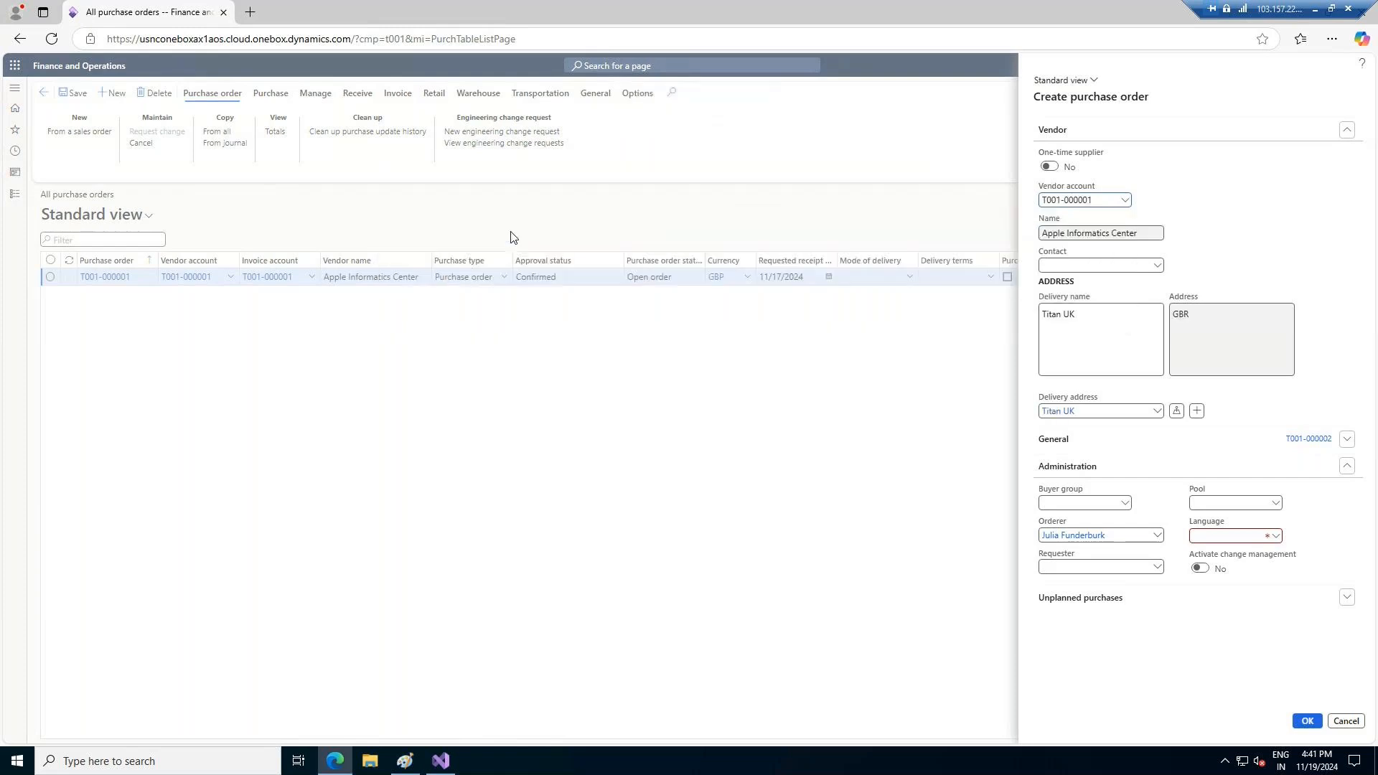
left_click(1275, 536)
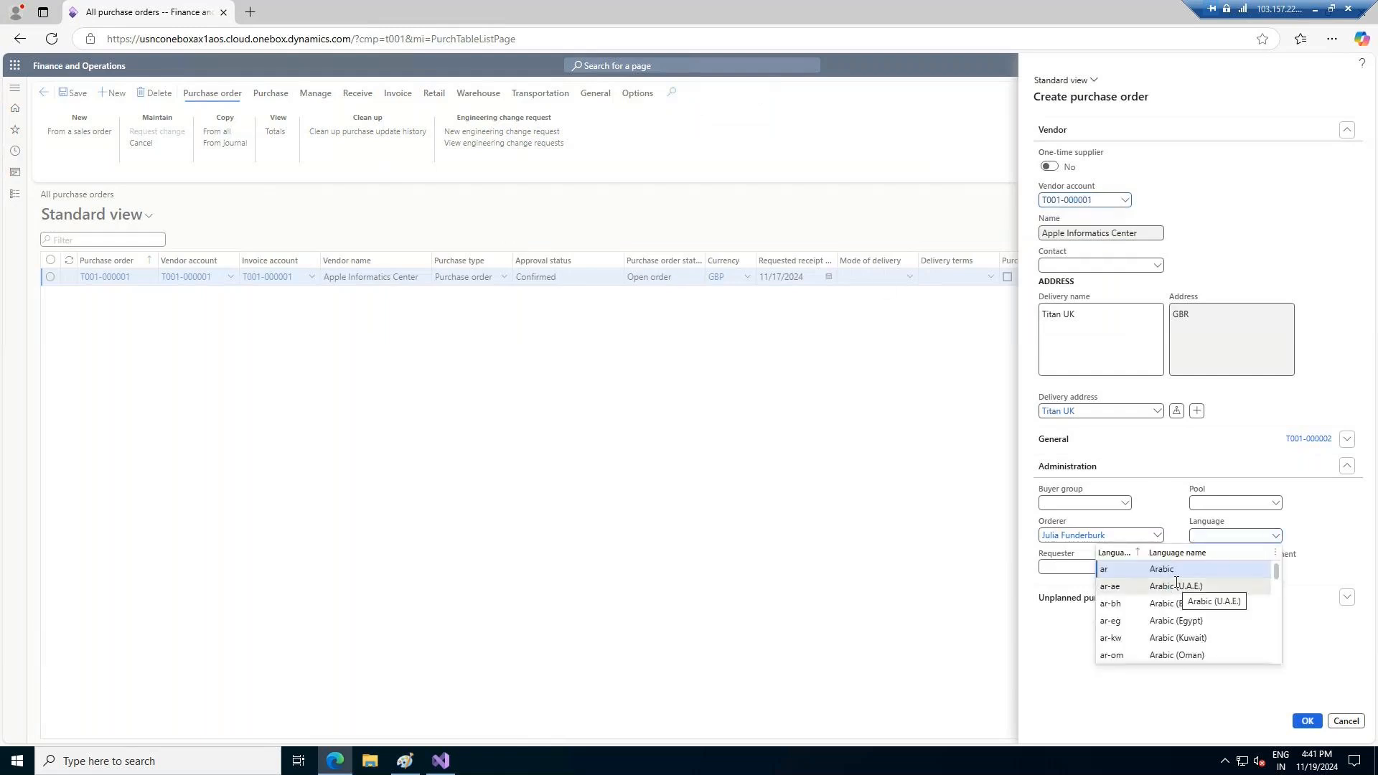
type("en")
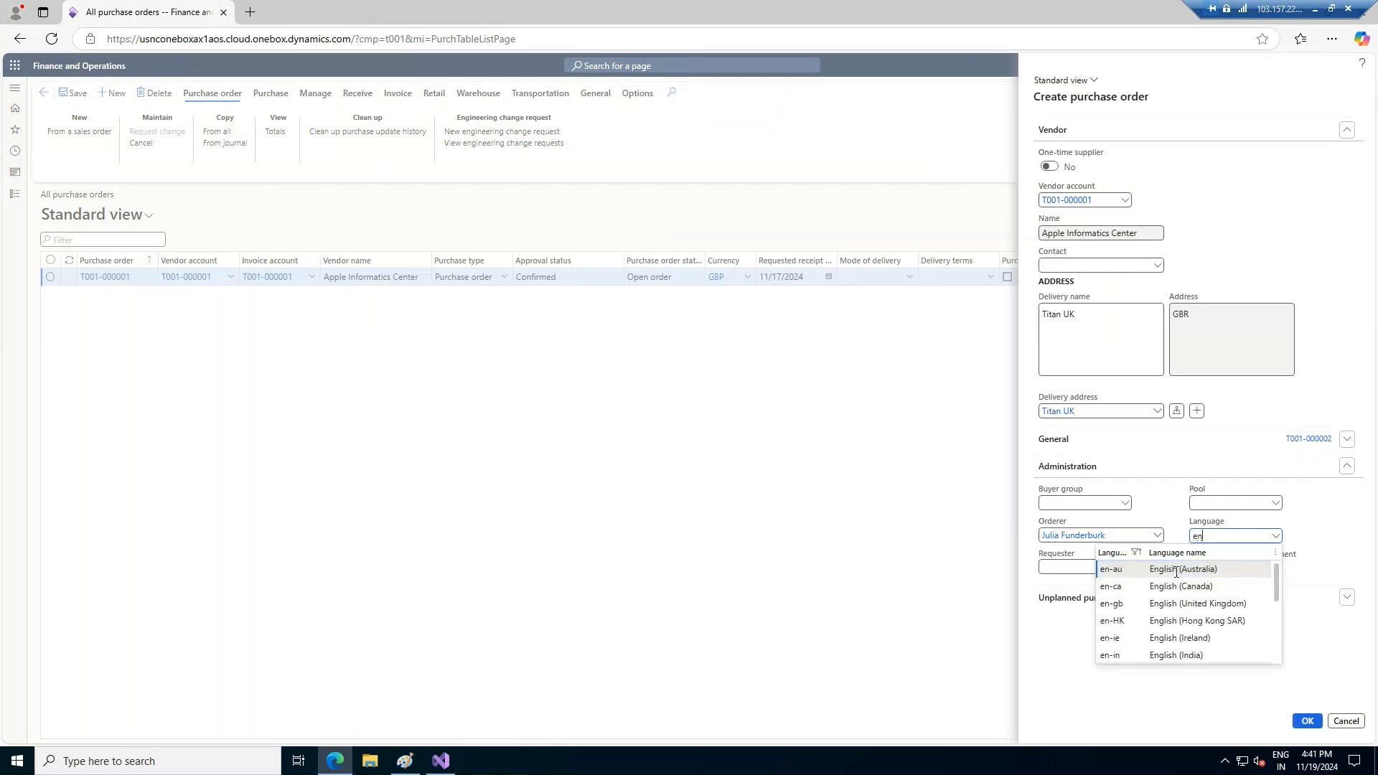
left_click(1199, 607)
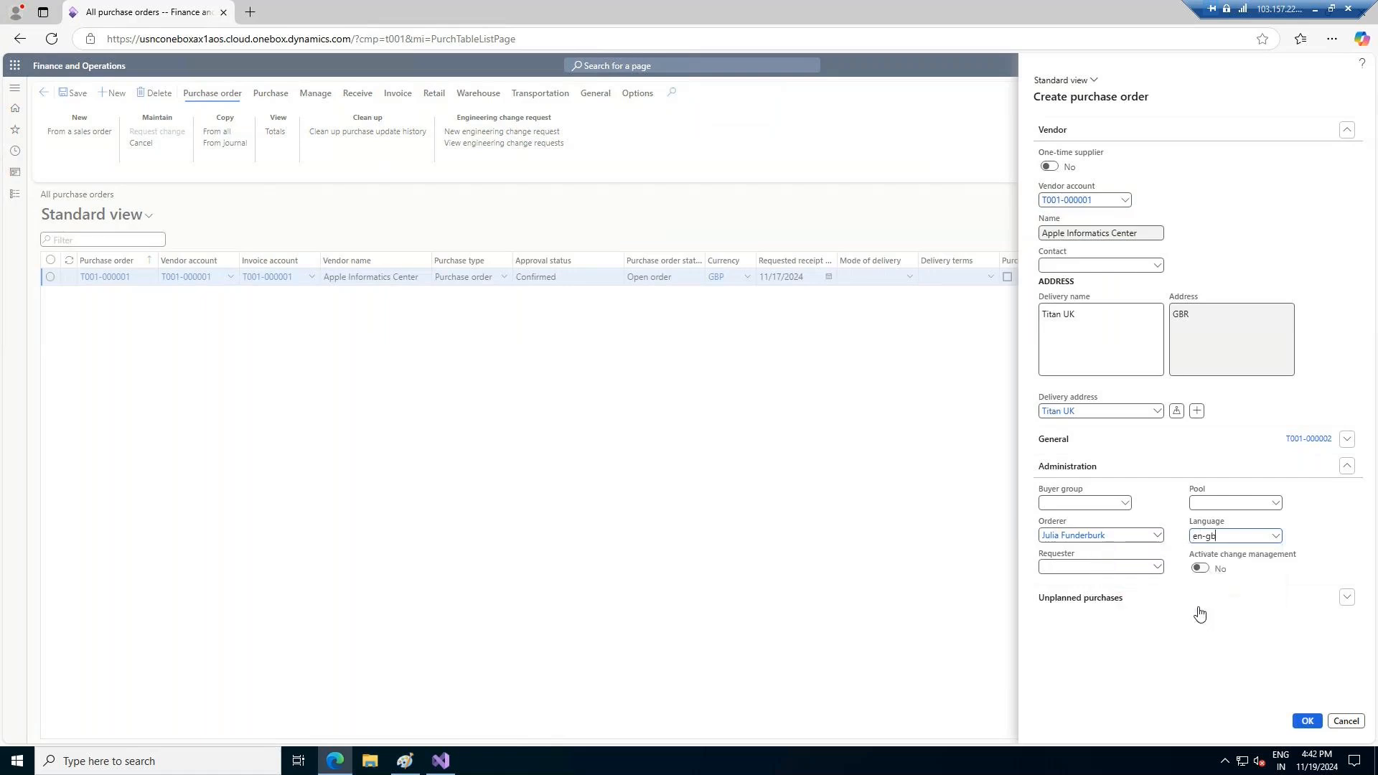
left_click(1144, 598)
Set the new order's storage dimensions to site S1 and warehouse BW1, and create the purchase order
left_click(1344, 440)
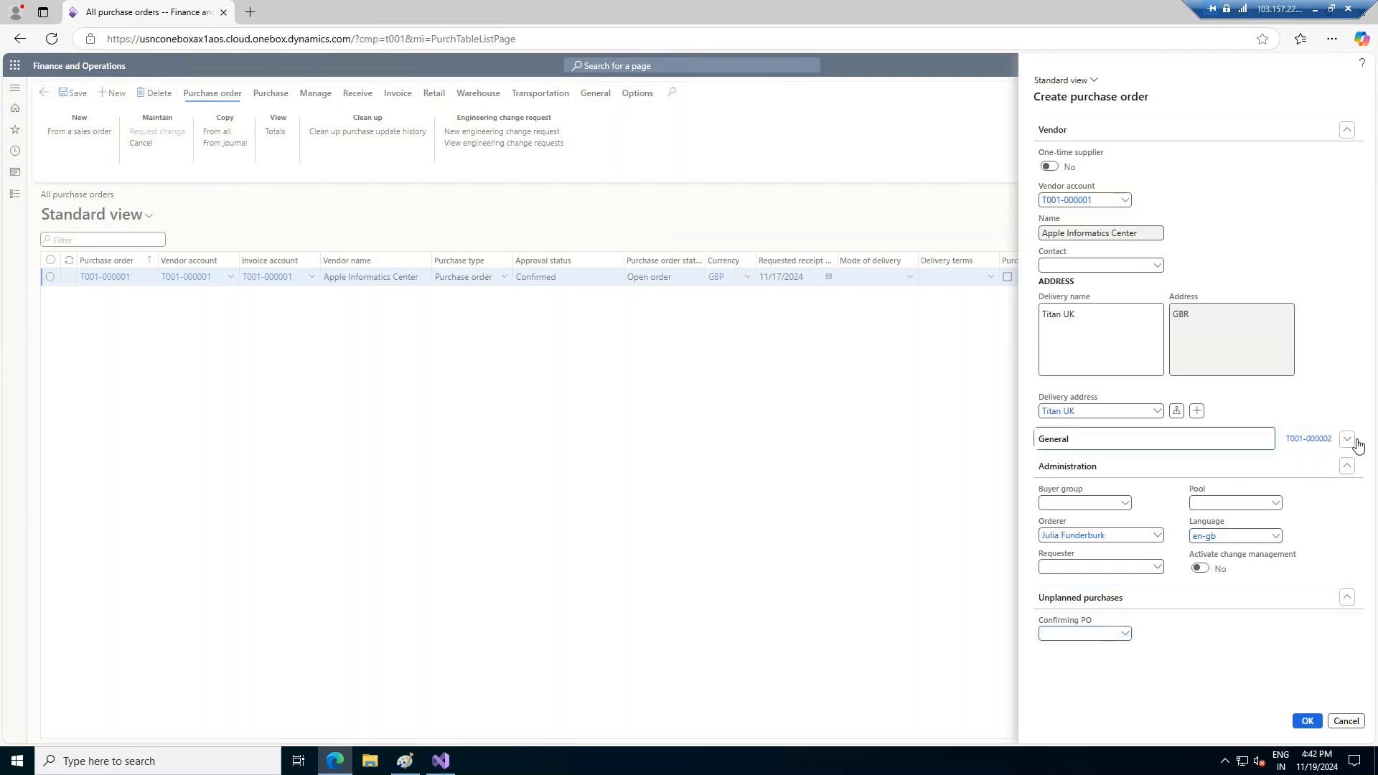
left_click(1239, 450)
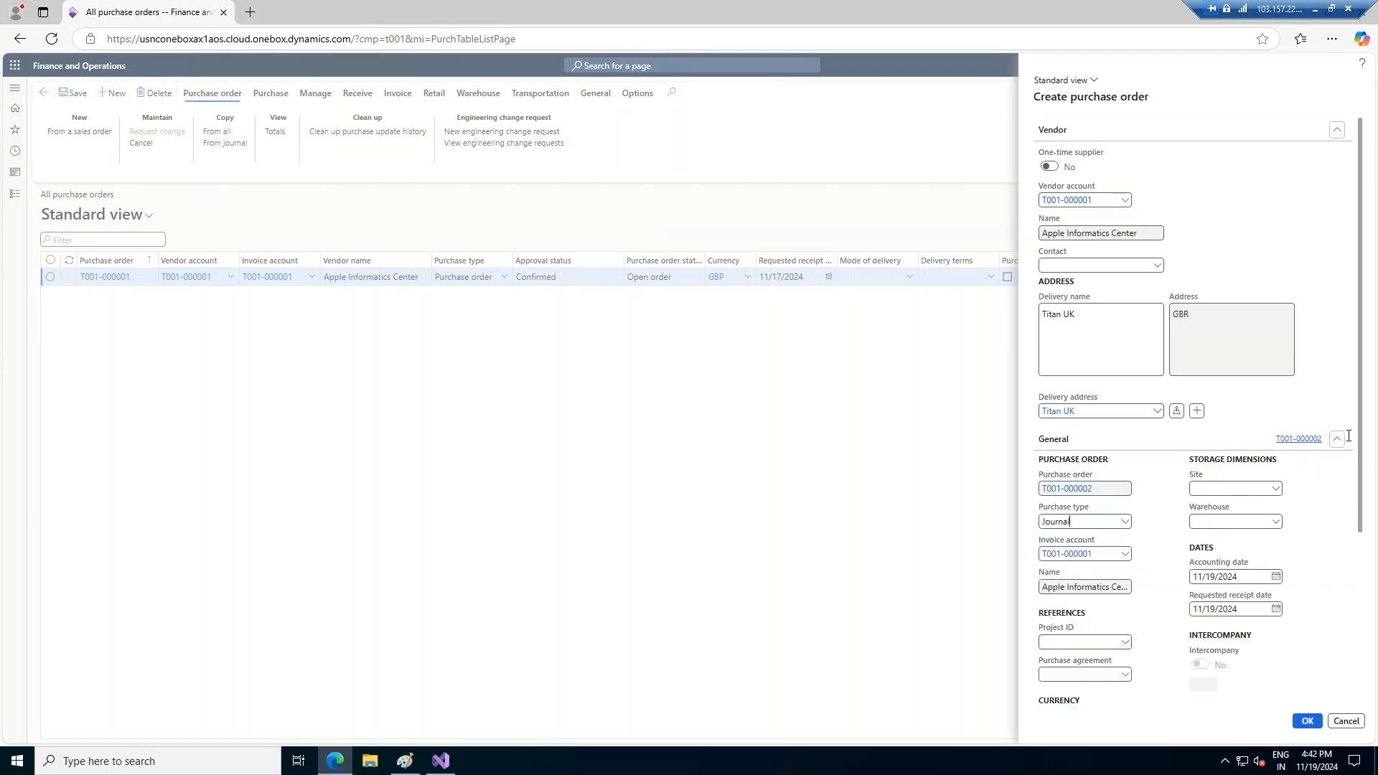
left_click(1275, 489)
left_click(1174, 522)
left_click(1275, 522)
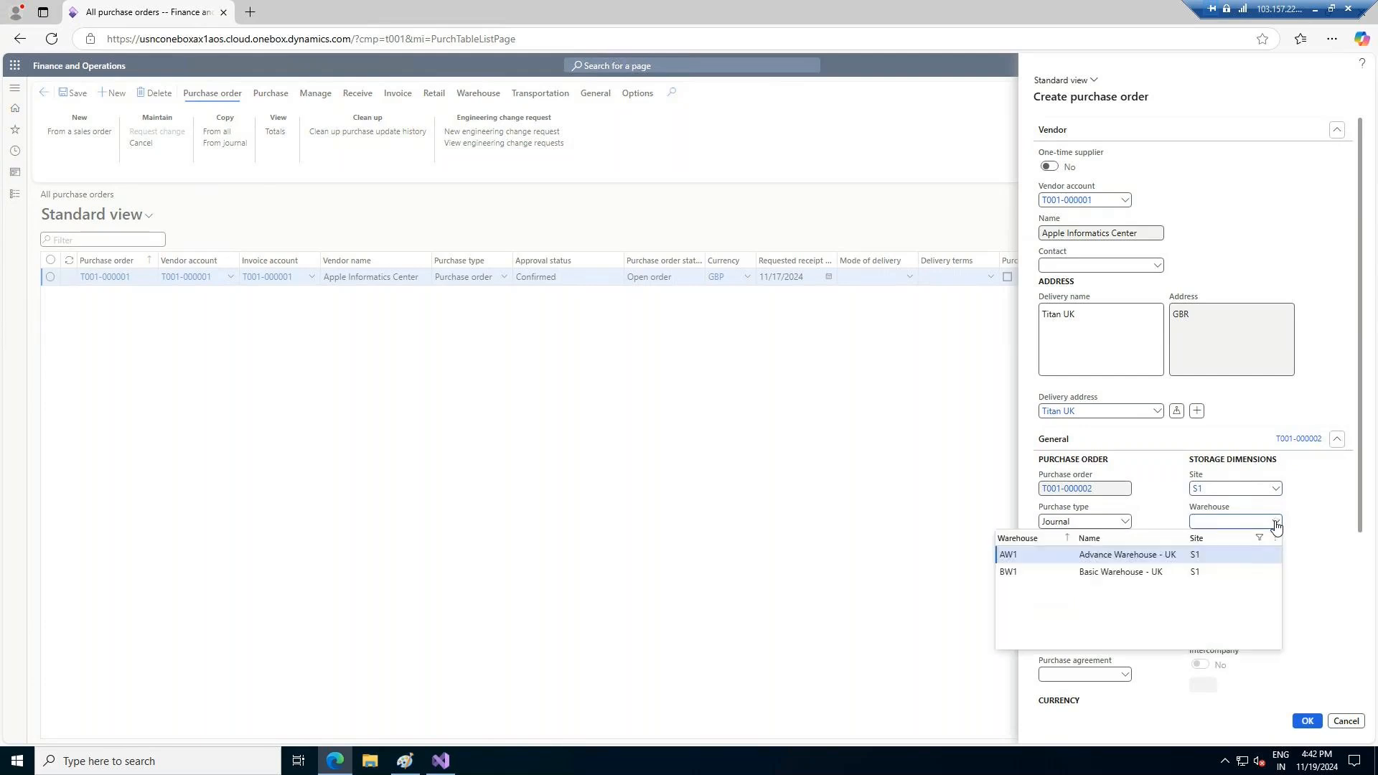
left_click(1101, 572)
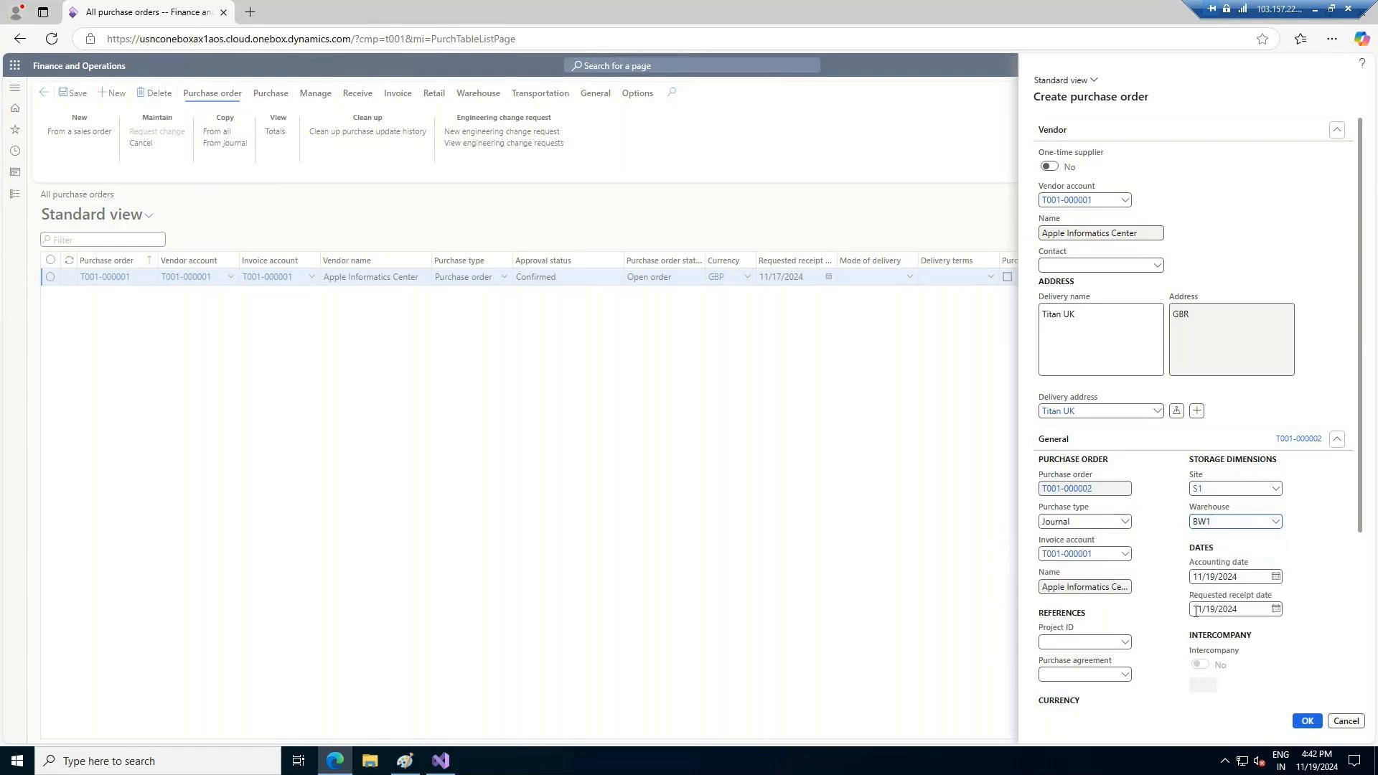
scroll(1145, 630, "down", 3)
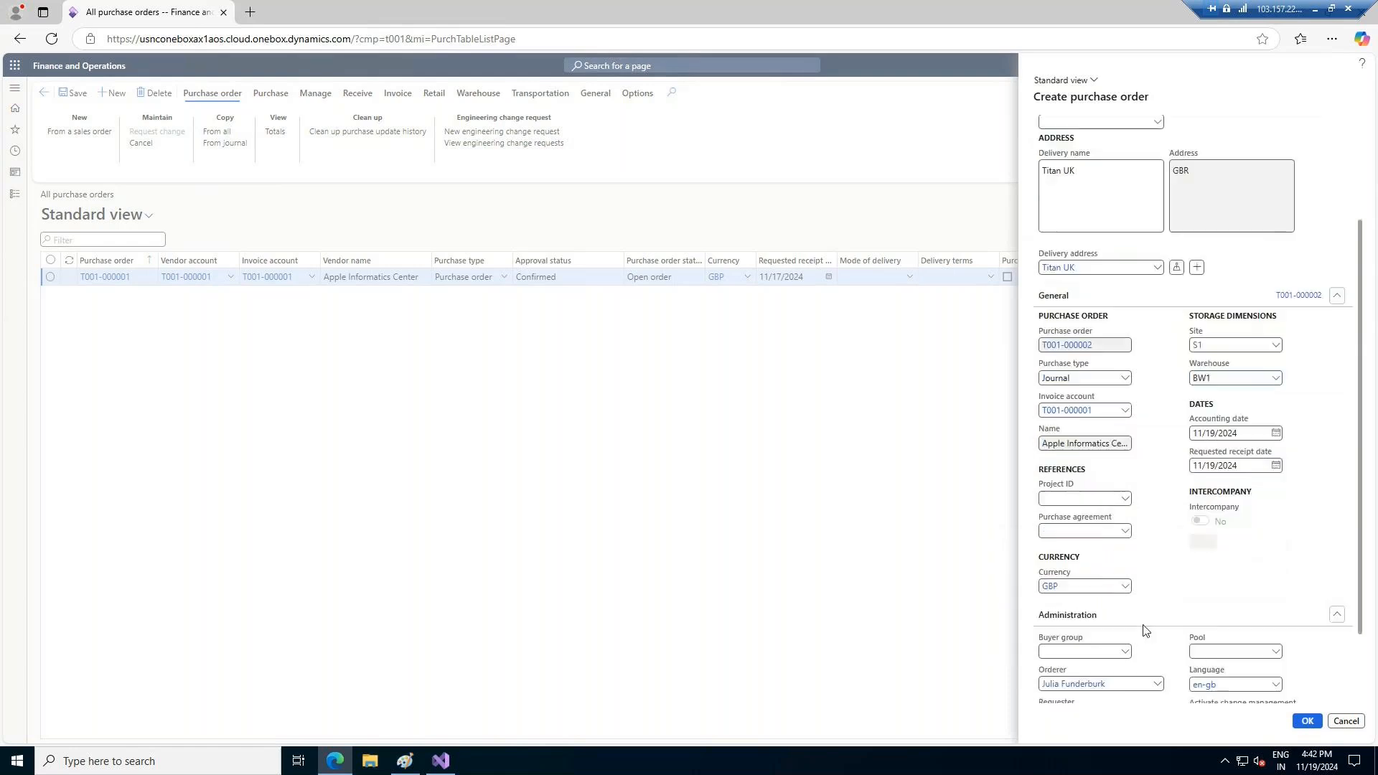
left_click(1307, 724)
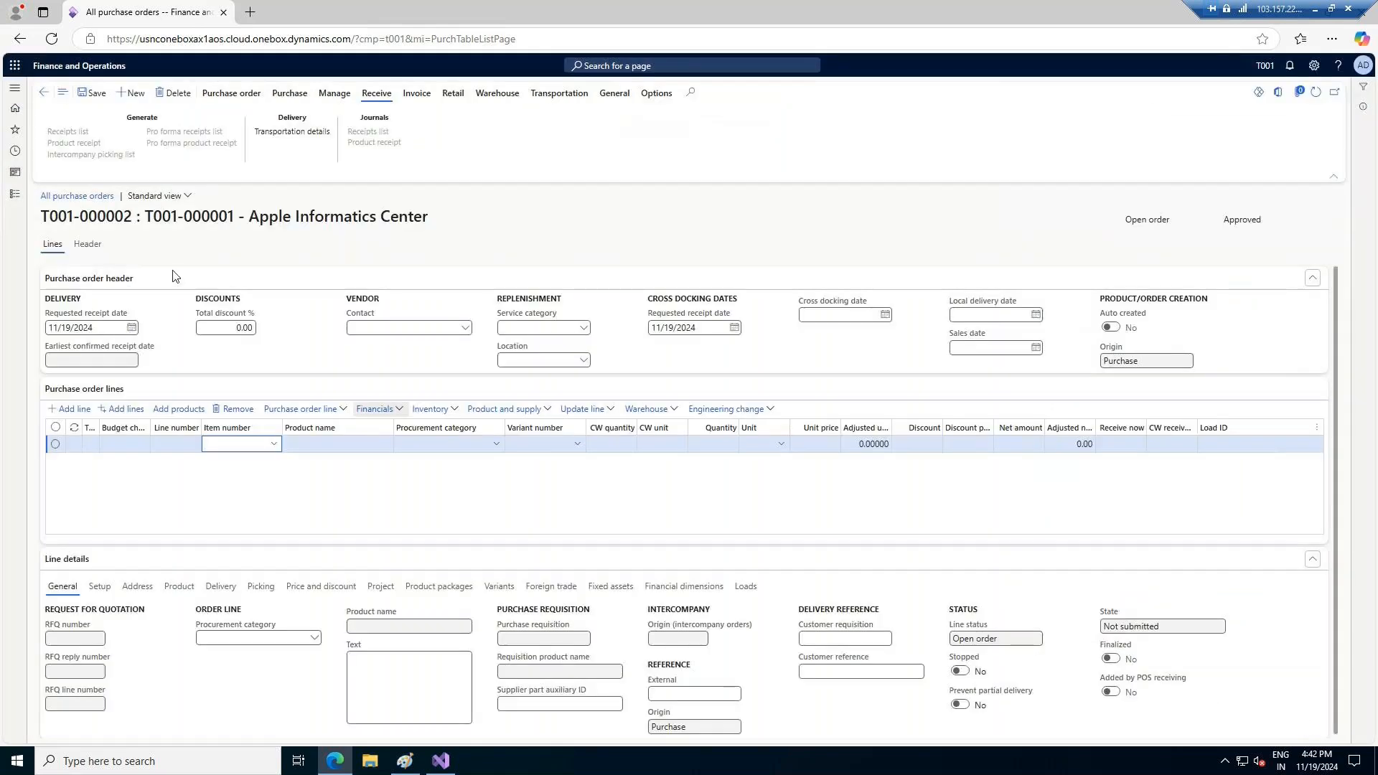
Fill the first order line with item ITEM-001 (IPHONE 16 PRO) at a unit price of 1,000
left_click(275, 446)
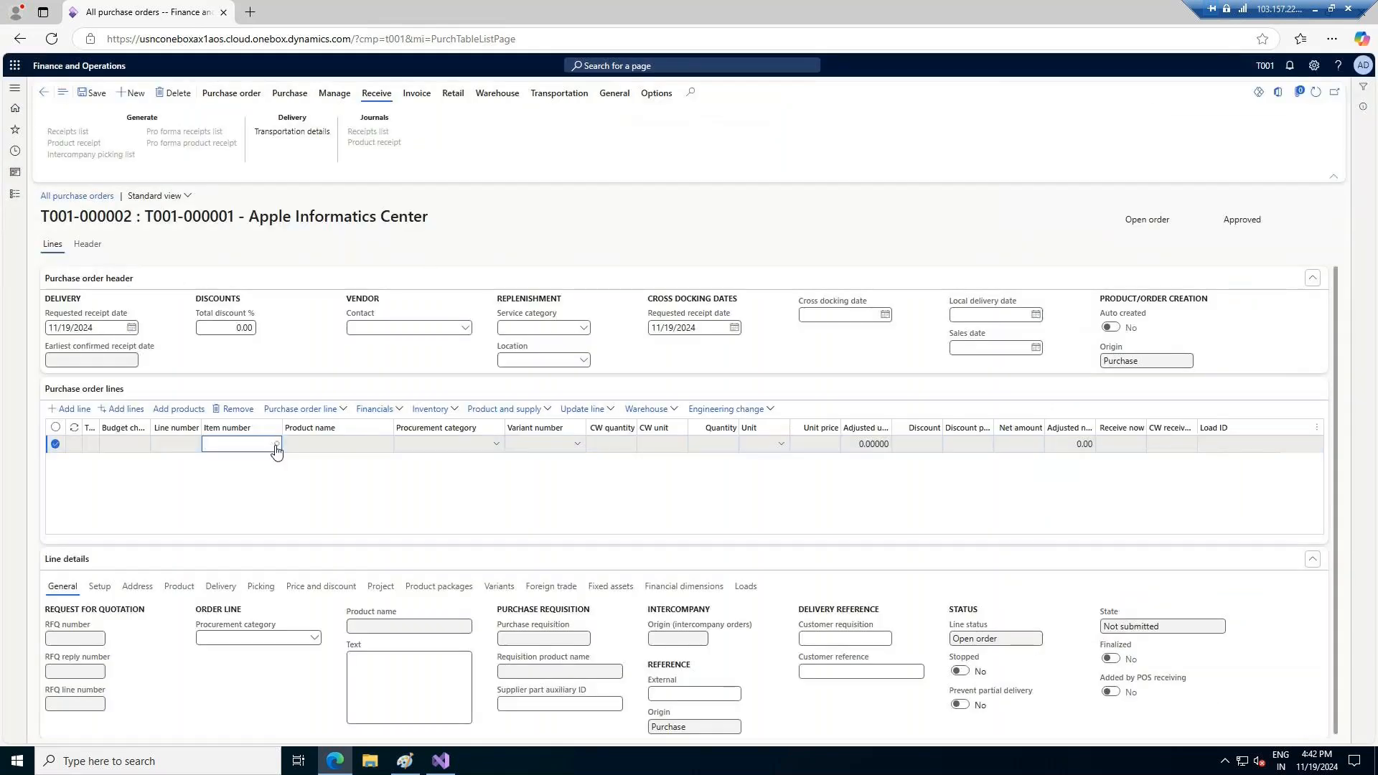
left_click(276, 446)
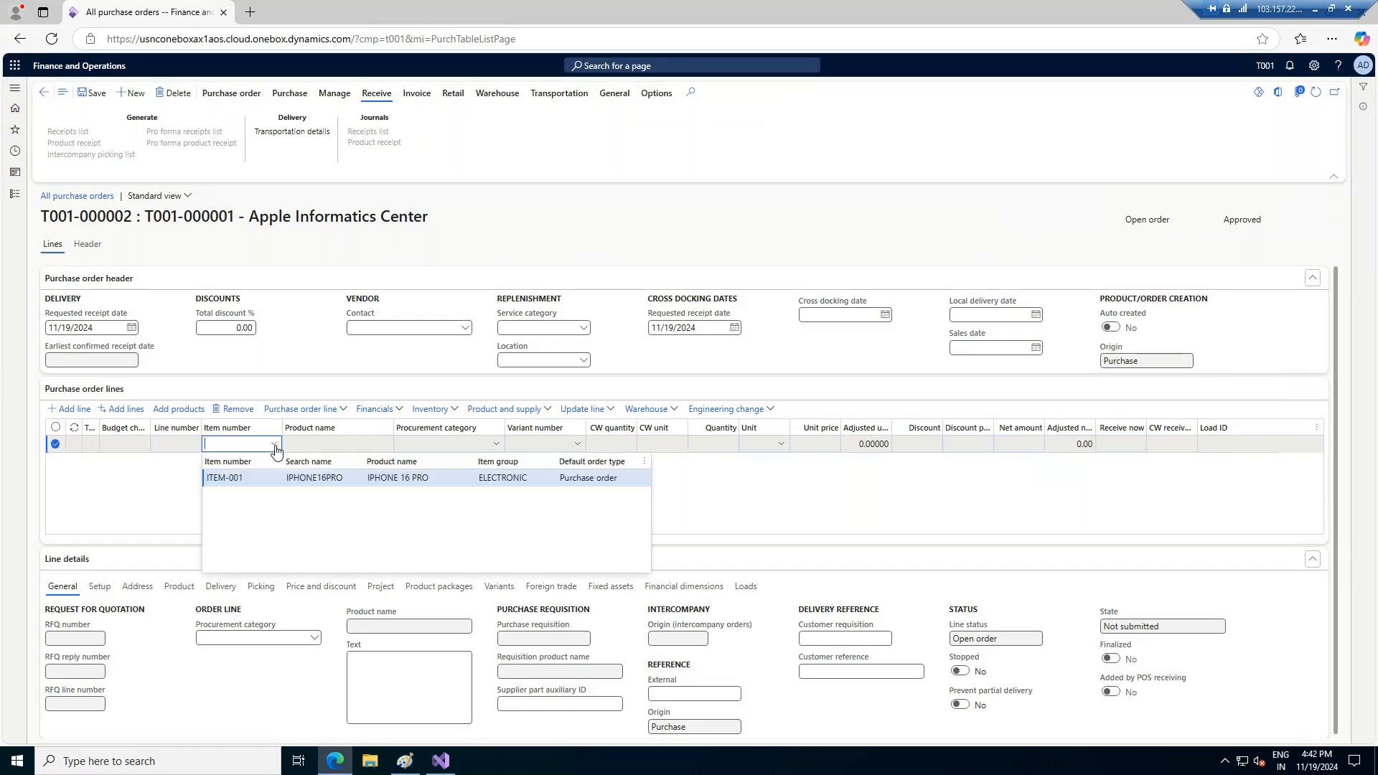
left_click(239, 480)
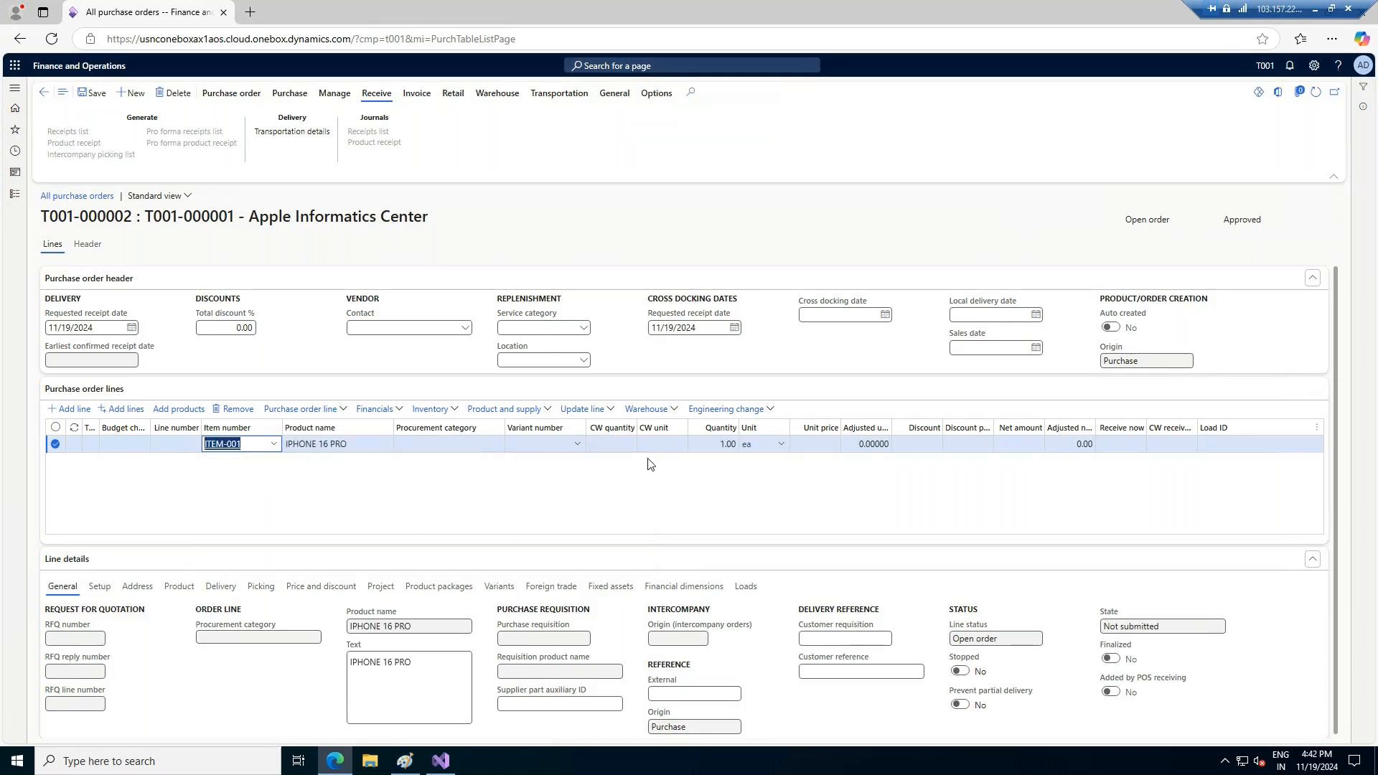
left_click(813, 444)
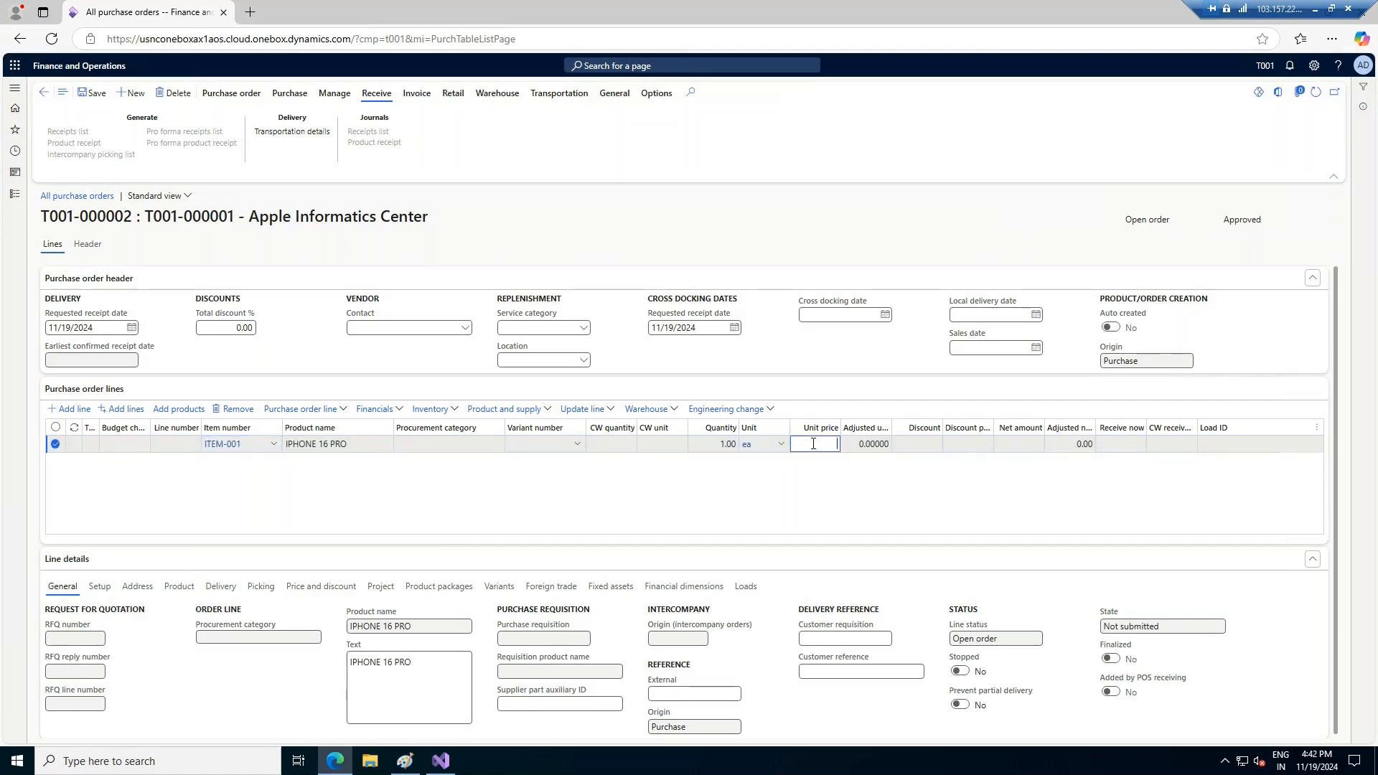
type("000")
key("Tab")
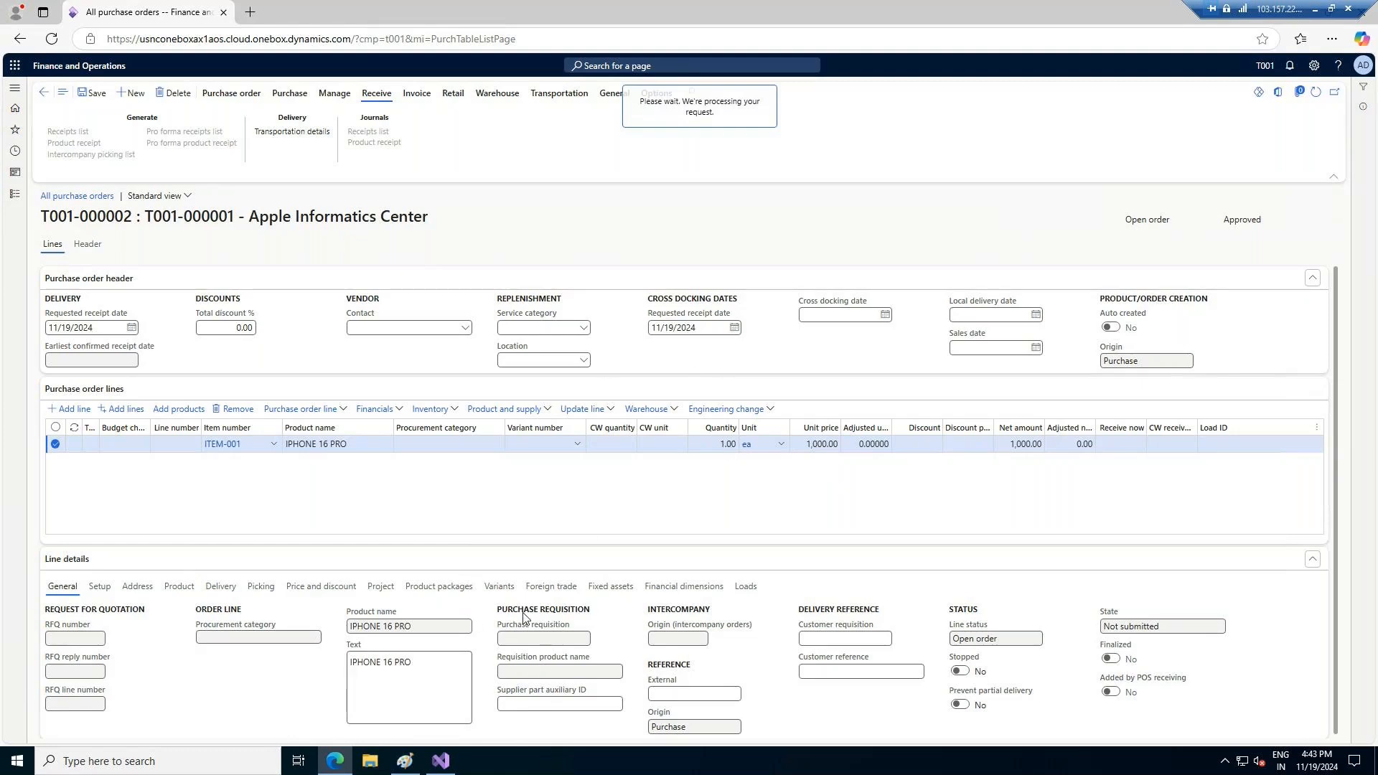
Check the line's product and storage dimensions, save the purchase order and show its header details
left_click(170, 591)
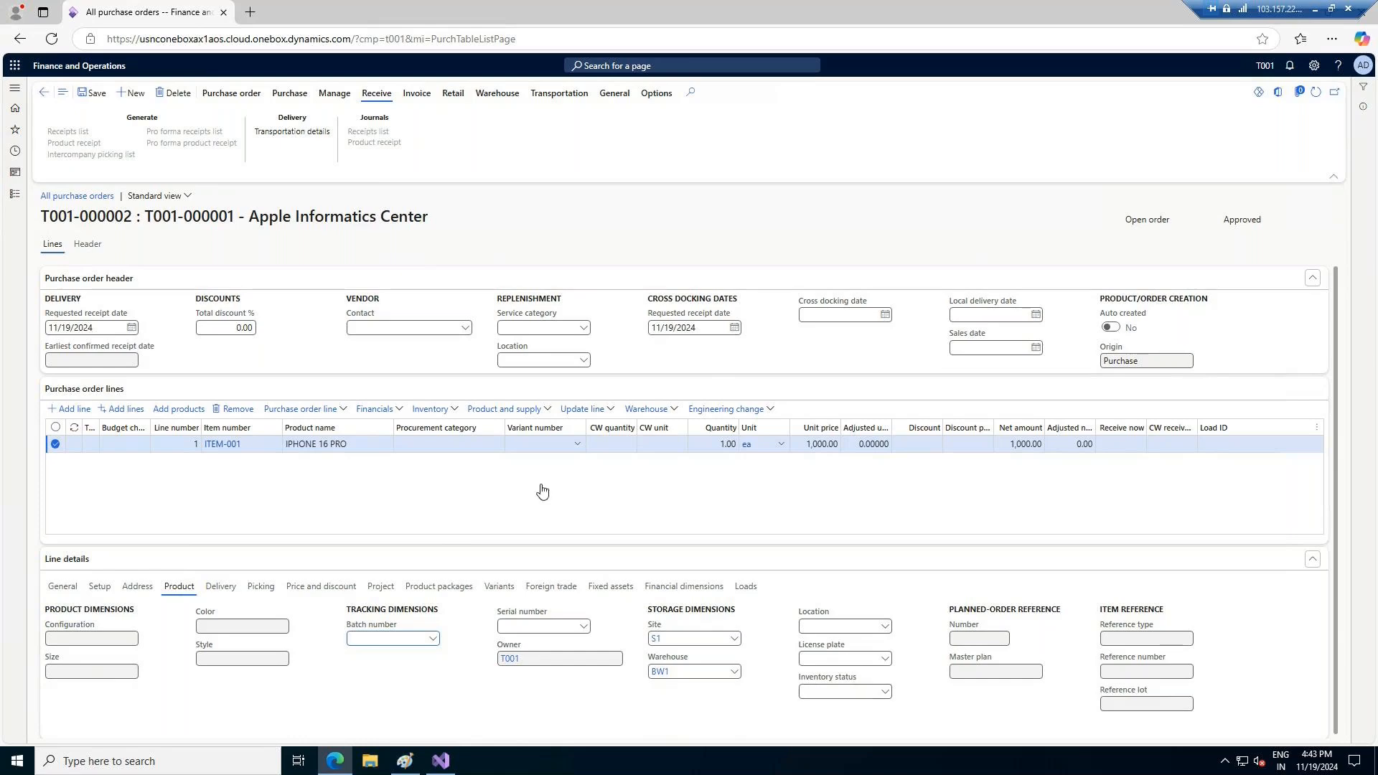
left_click(94, 96)
left_click(88, 245)
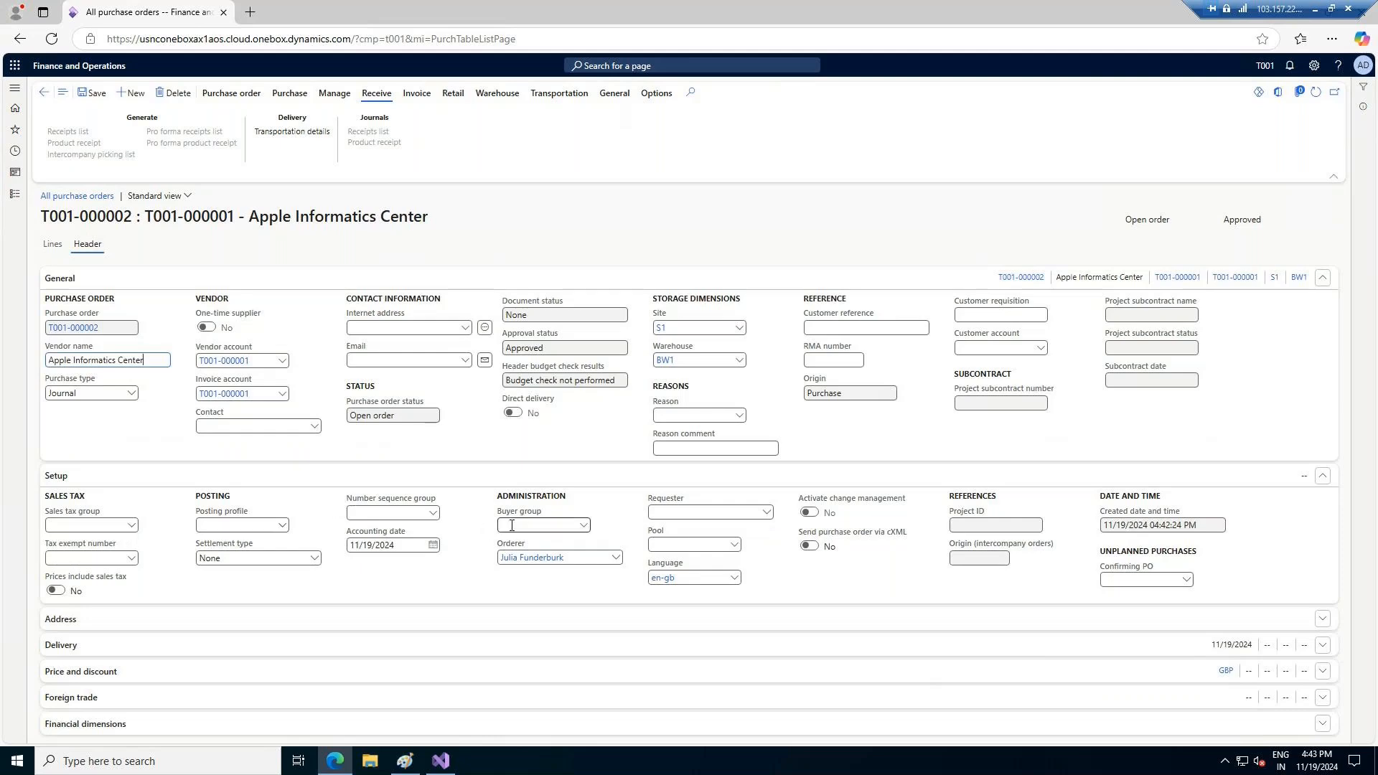
Set the purchase type in the BW1 order's header to Purchase order and save the order
left_click(129, 392)
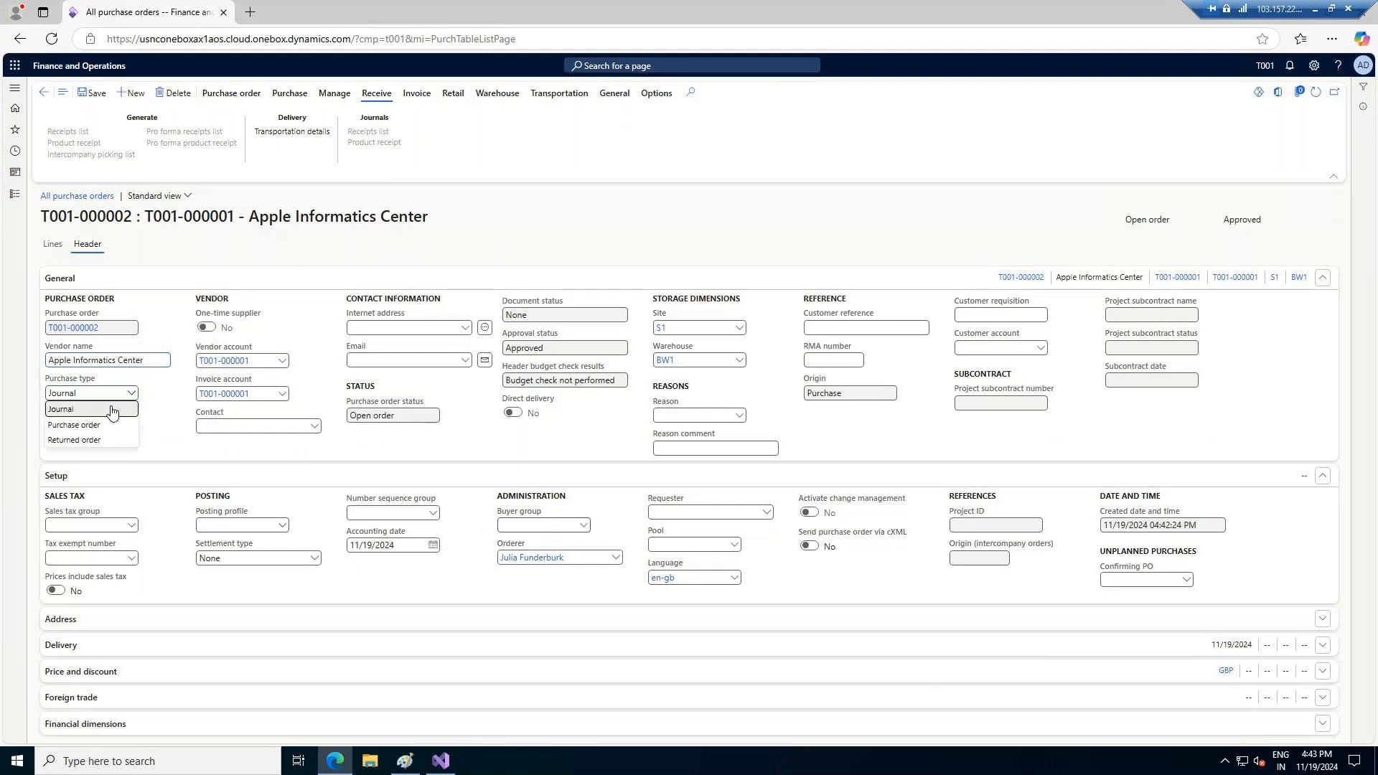
left_click(84, 424)
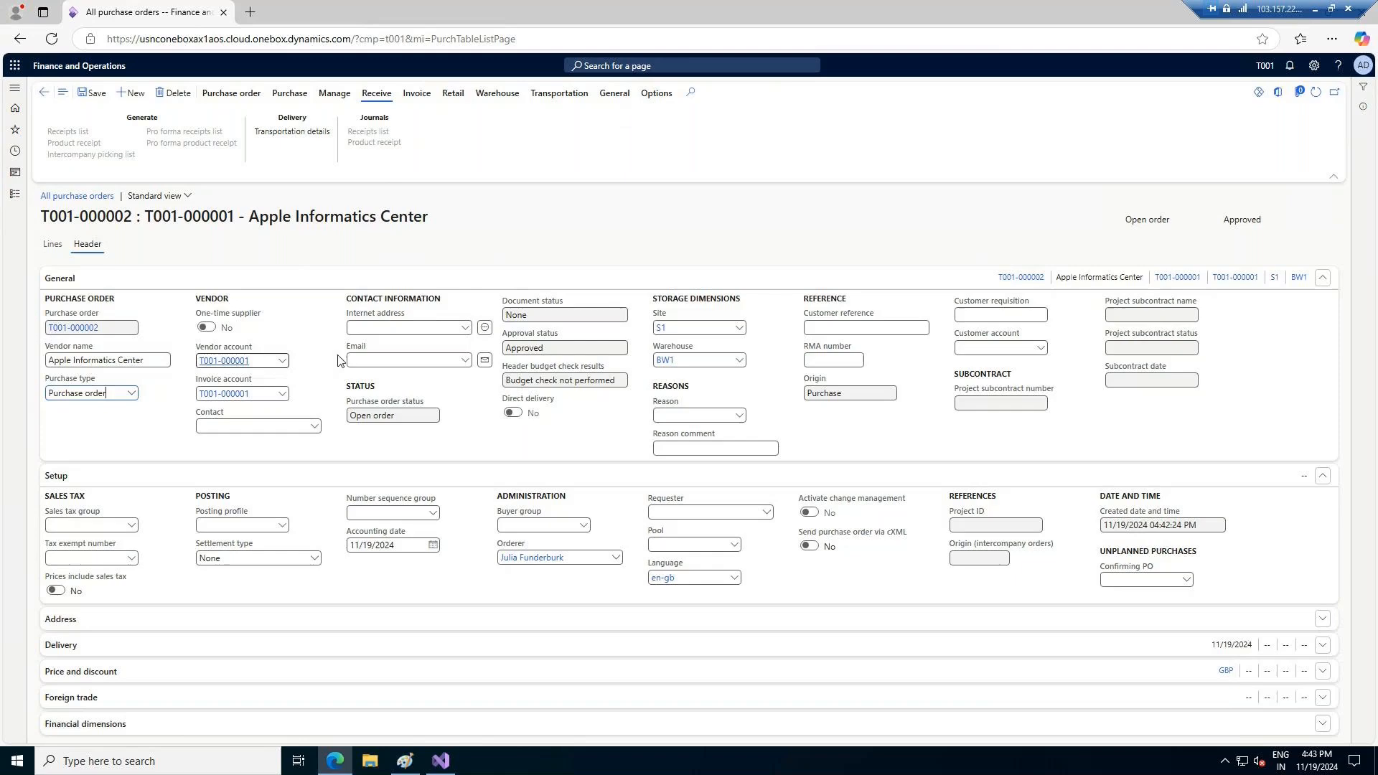
left_click(93, 93)
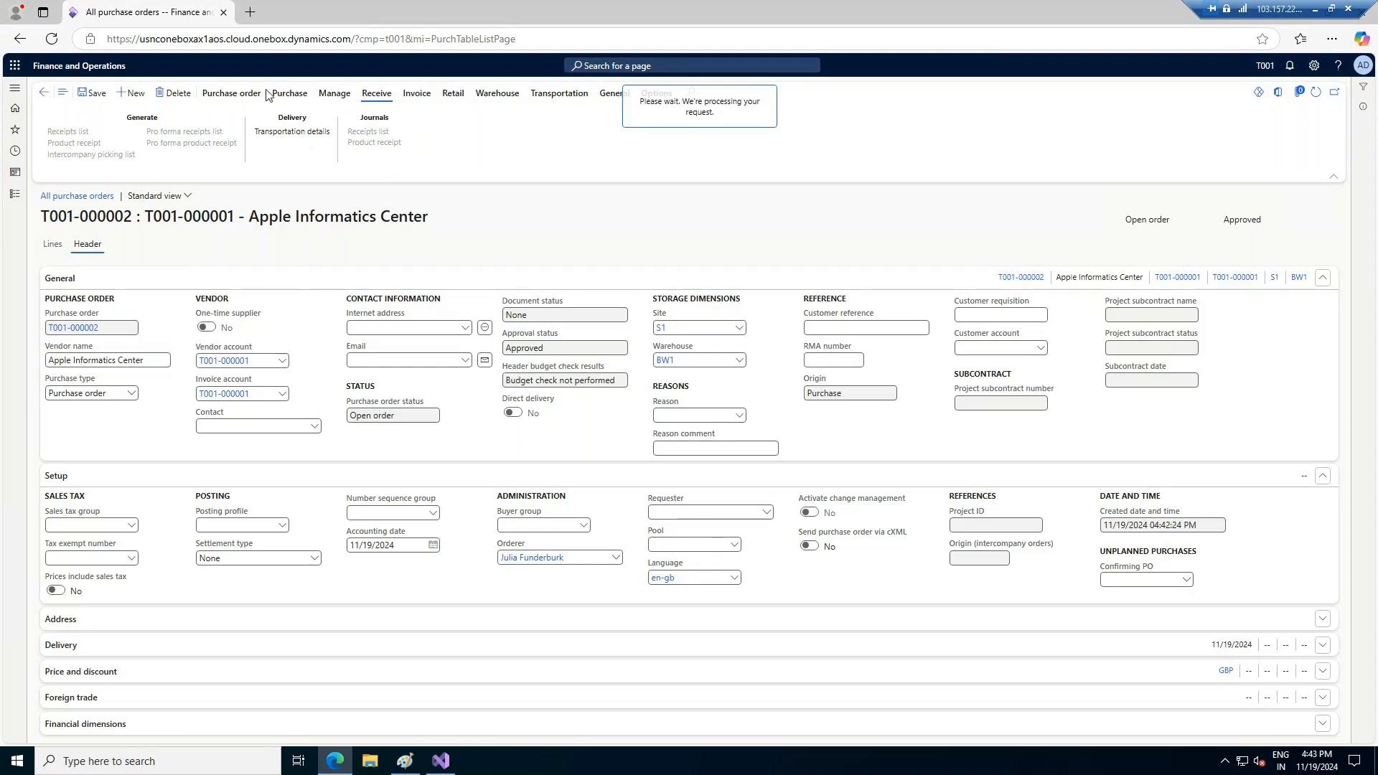
Show the order's purchase actions, set the purchase type back to Journal and save the order
left_click(289, 93)
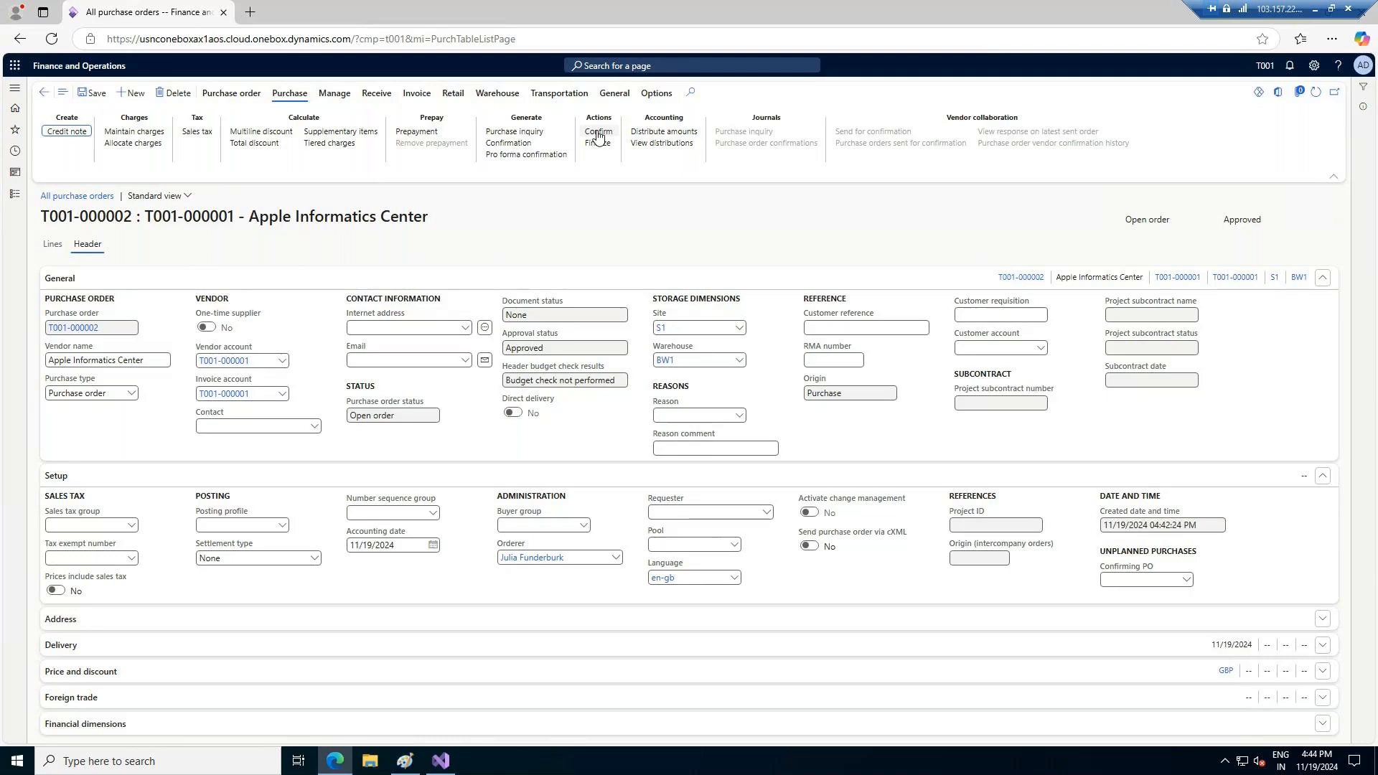
left_click(115, 394)
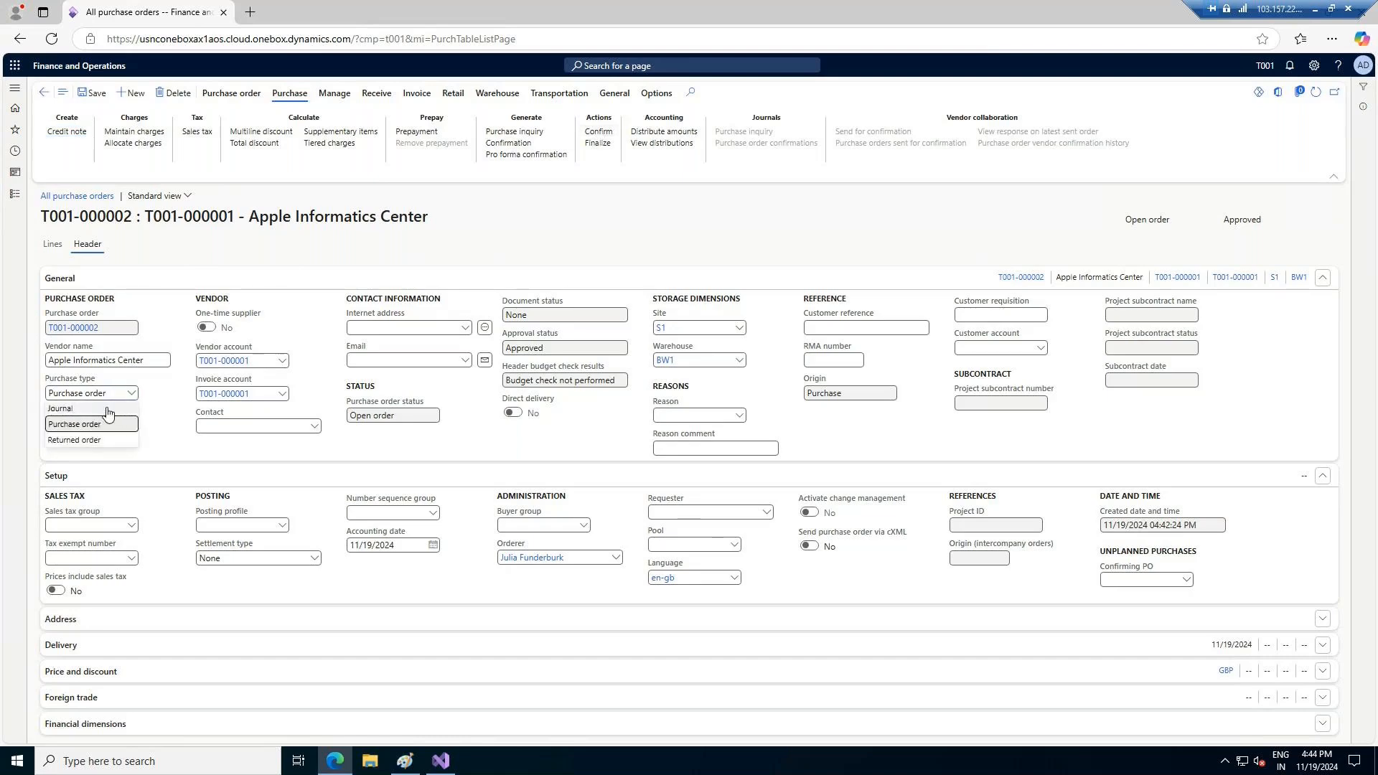
left_click(90, 409)
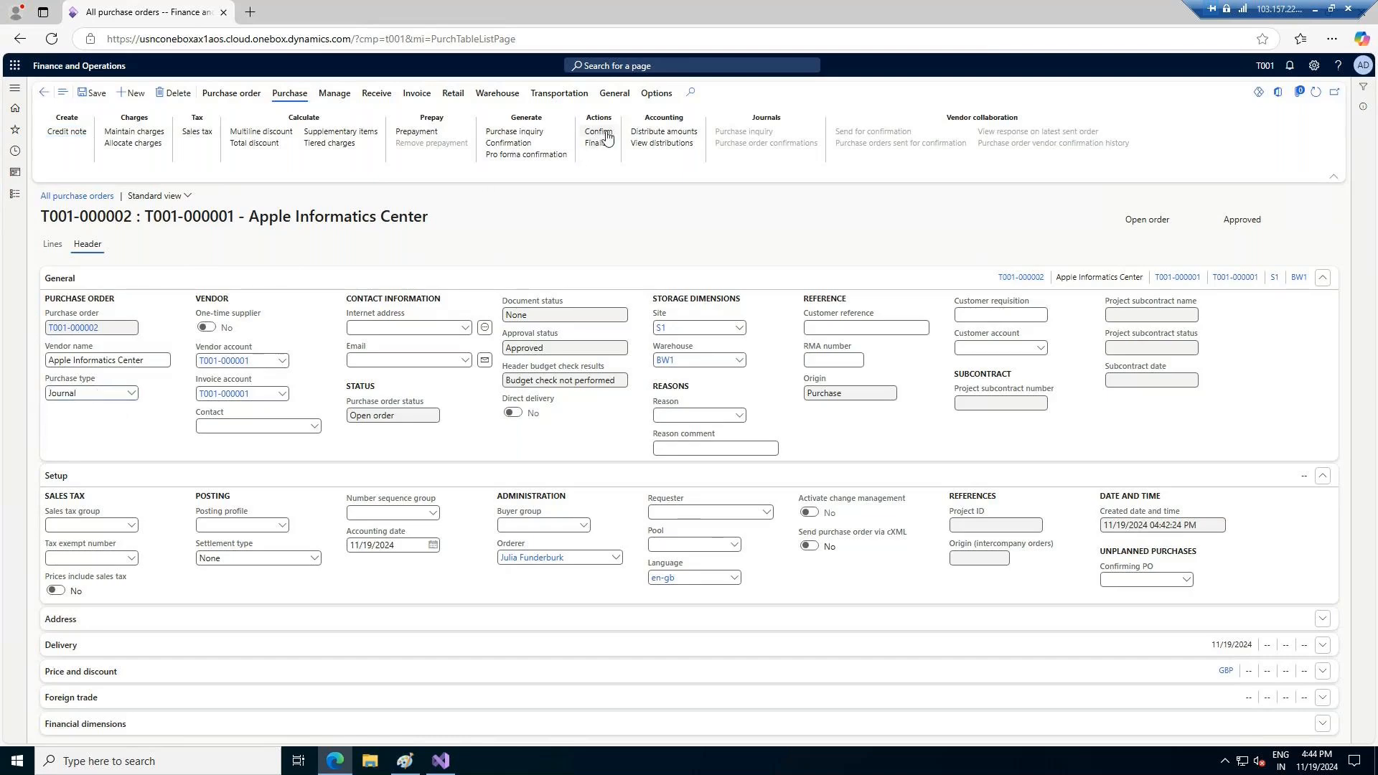
left_click(86, 95)
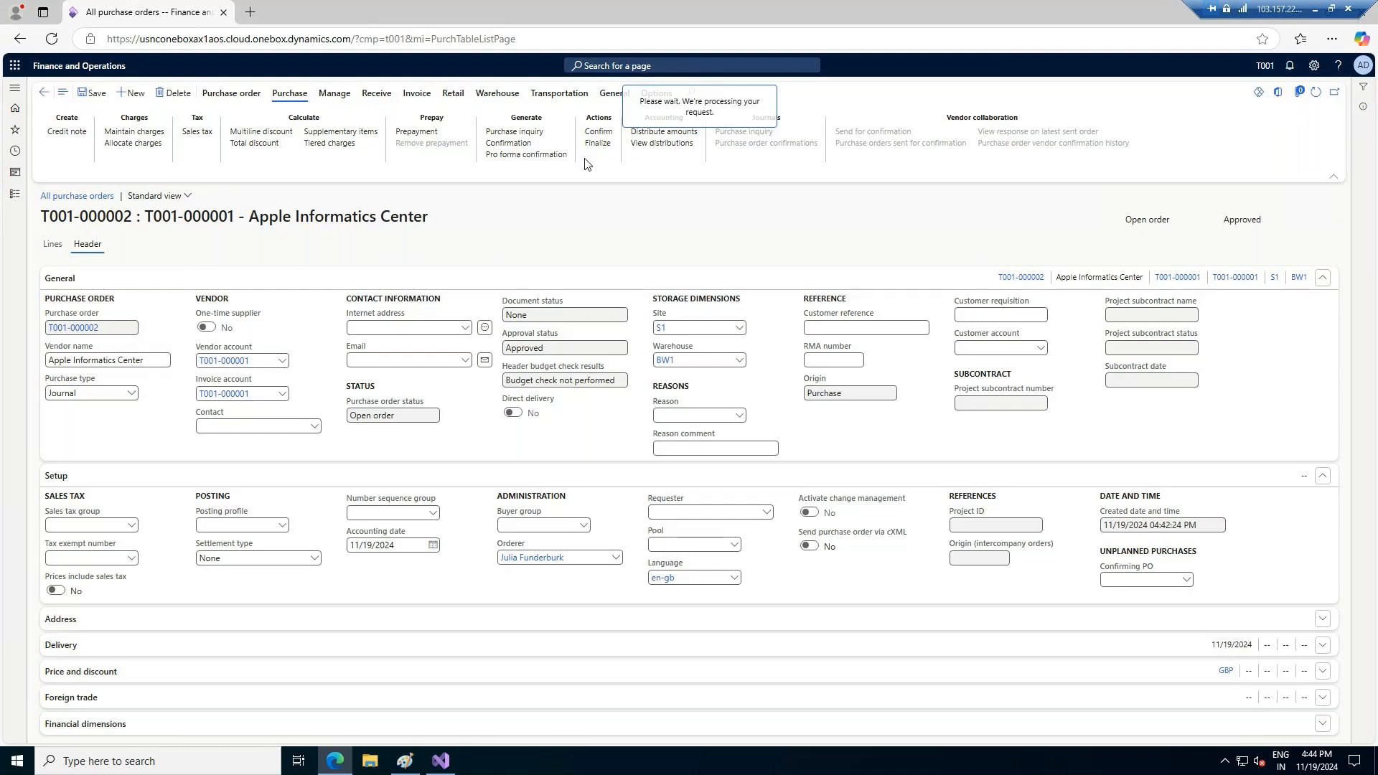
key("alt+Tab")
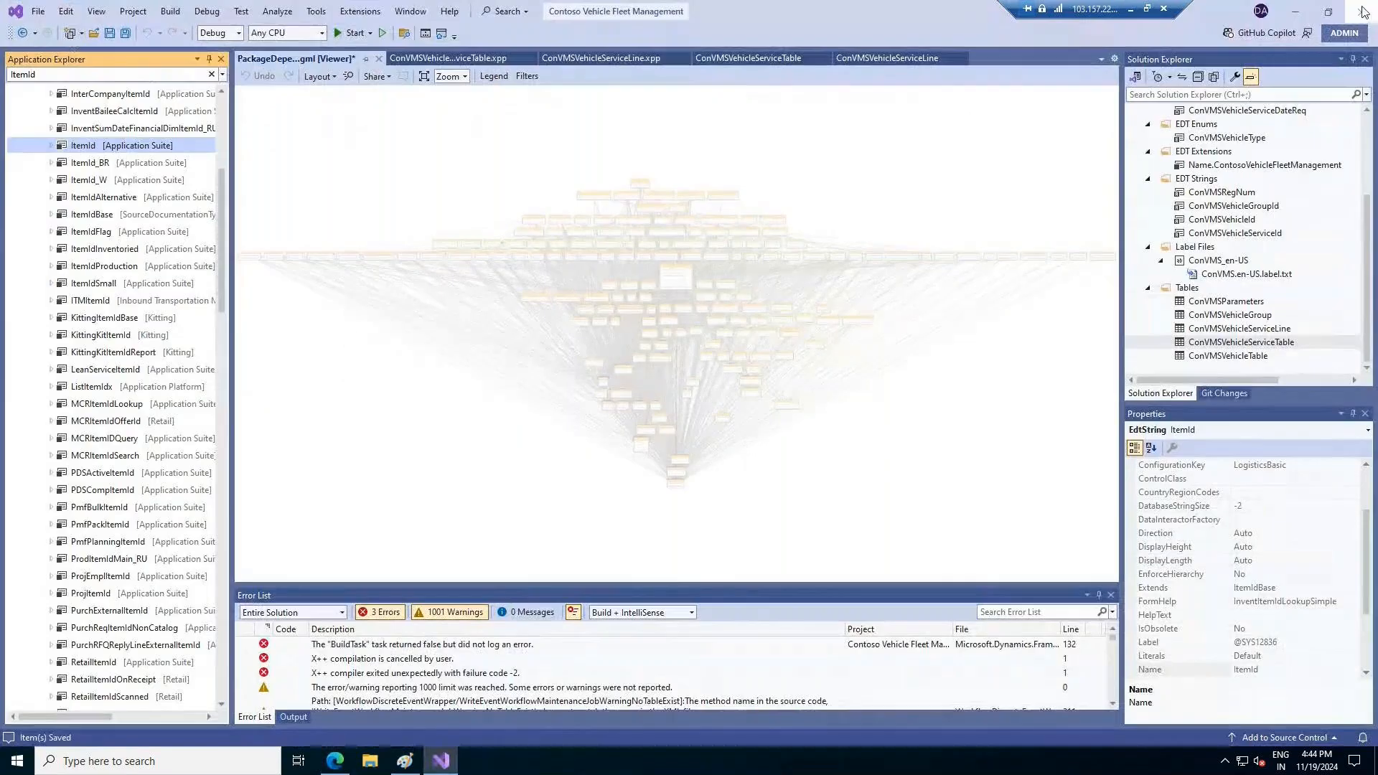
left_click(335, 760)
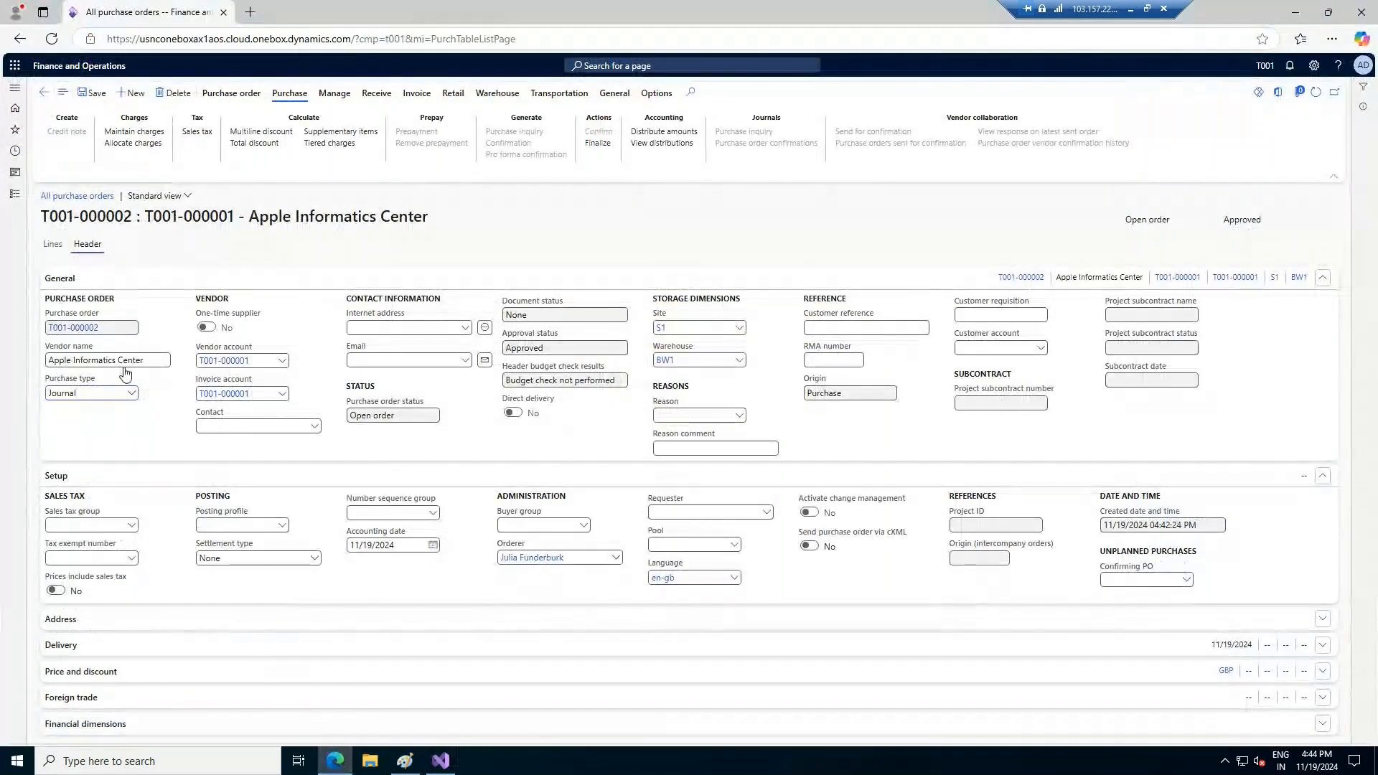
Change the BW1 order's purchase type from Journal to Purchase order, save it and confirm the order
left_click(128, 393)
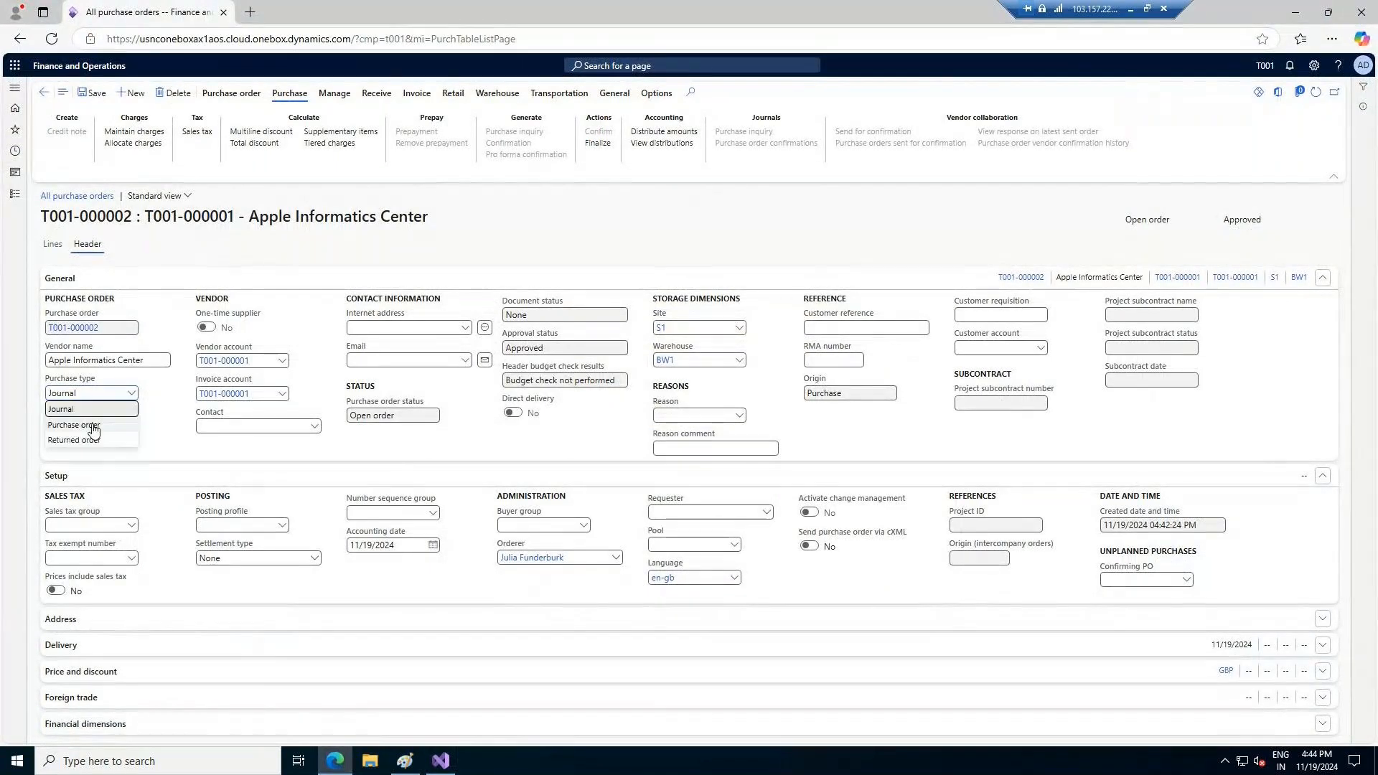
left_click(93, 428)
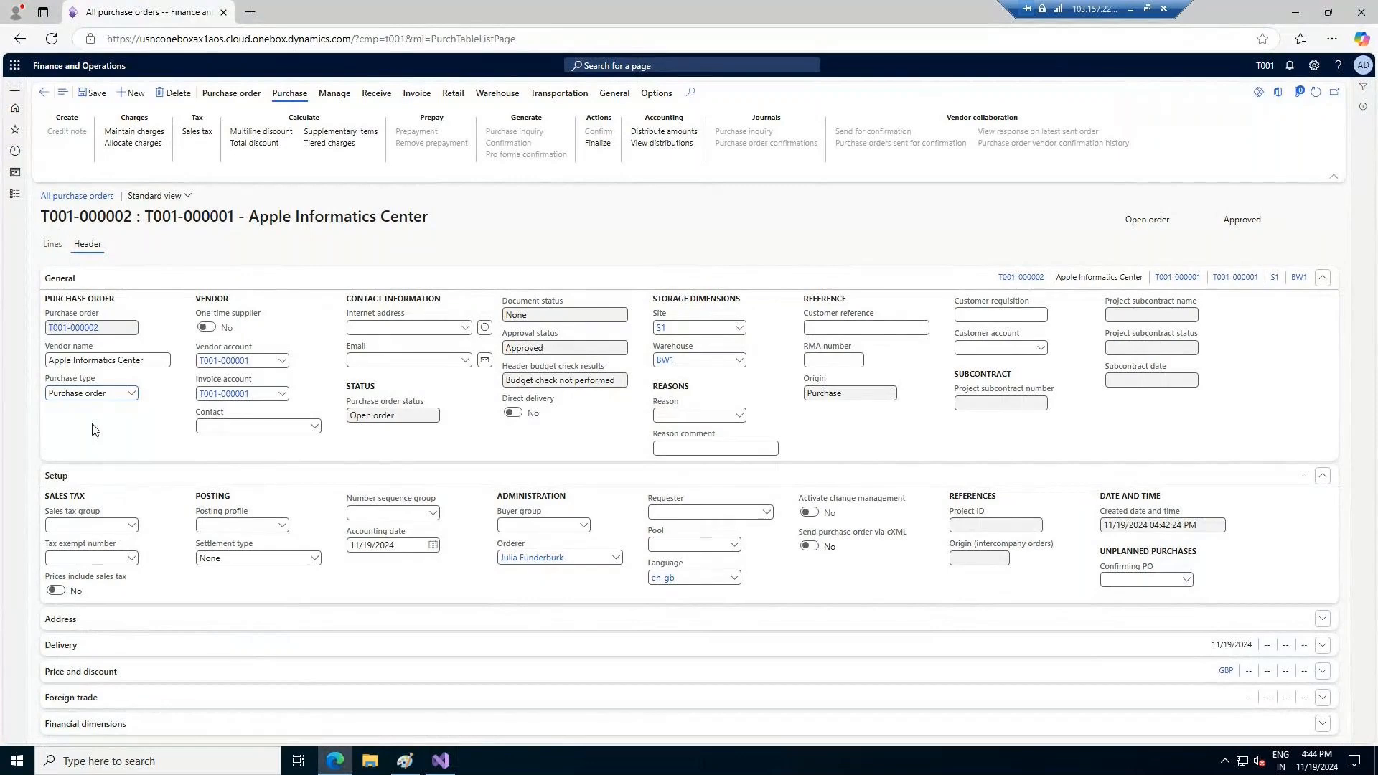
left_click(95, 94)
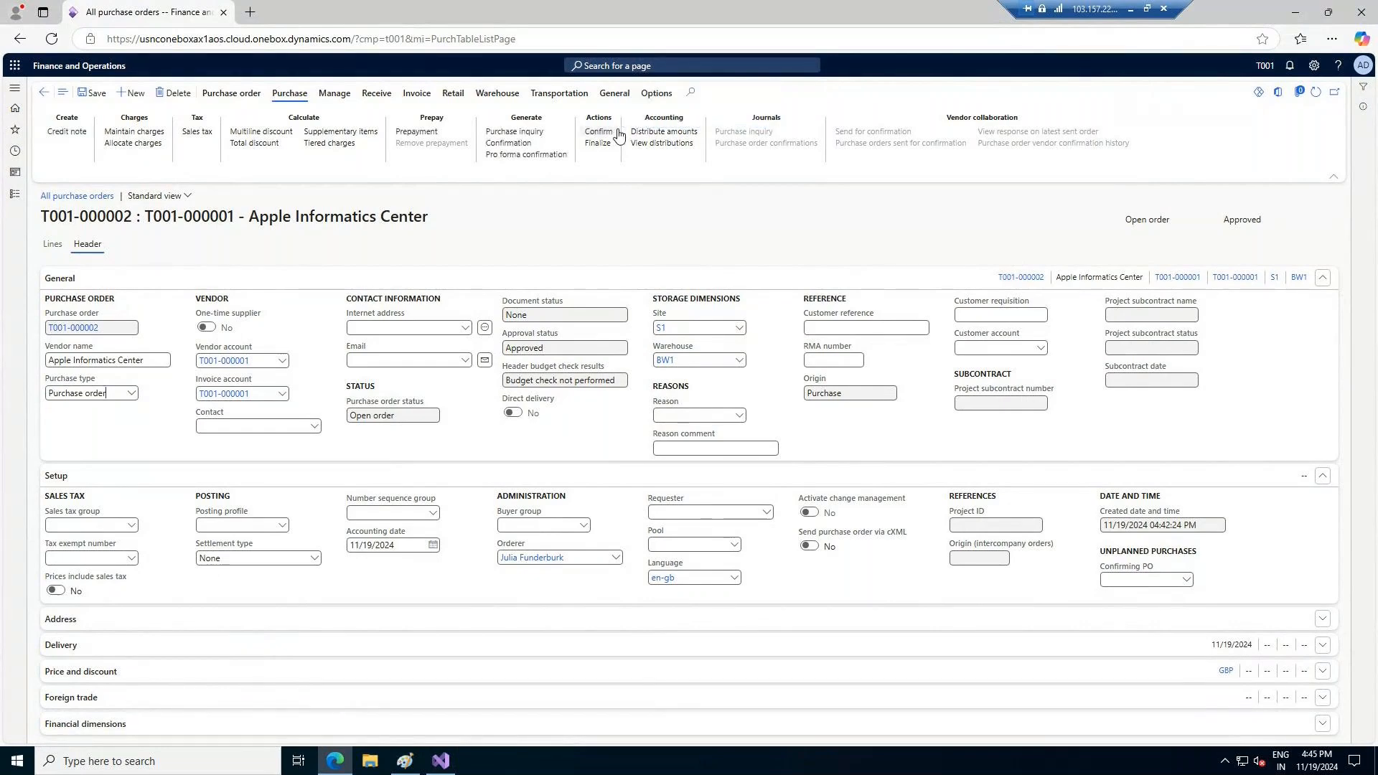
left_click(597, 134)
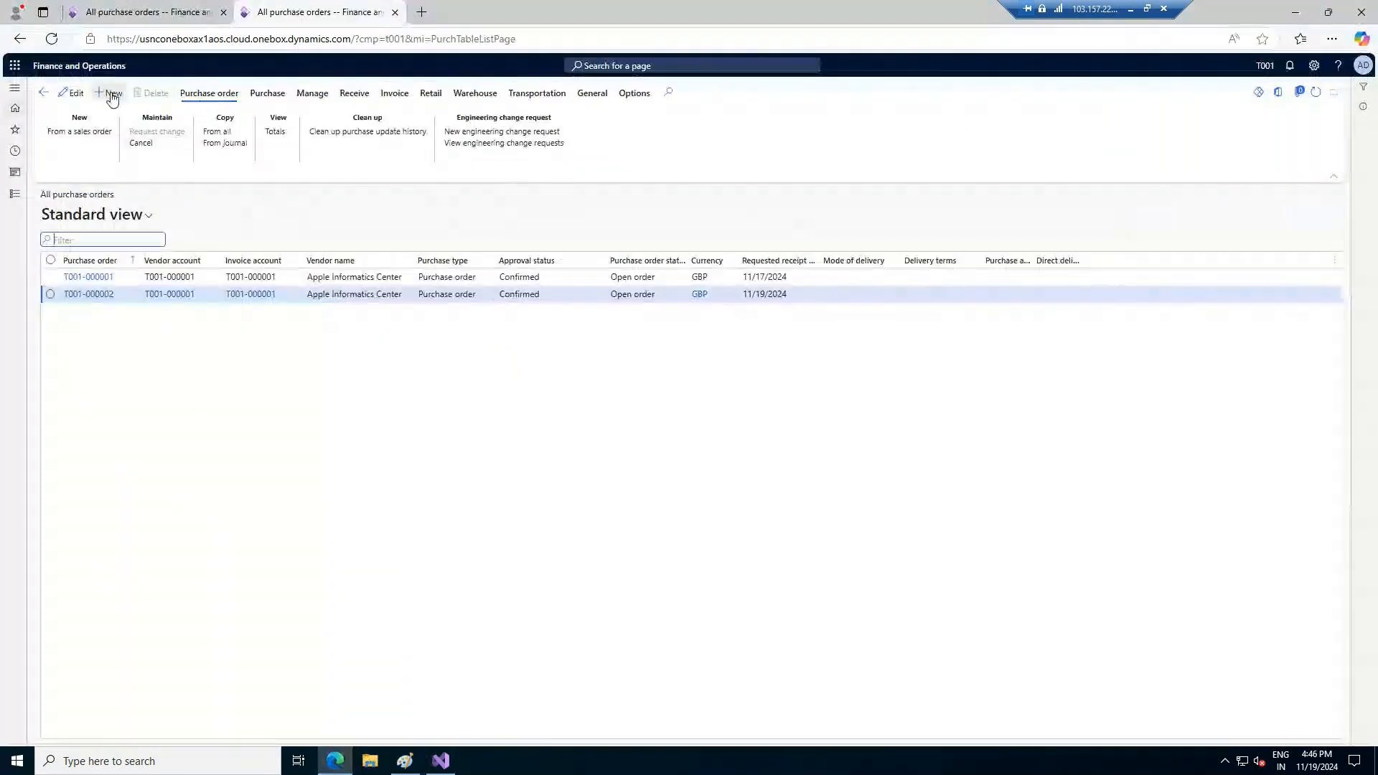
Start another new purchase order for vendor Apple Informatics Center and set its site to S1
left_click(111, 94)
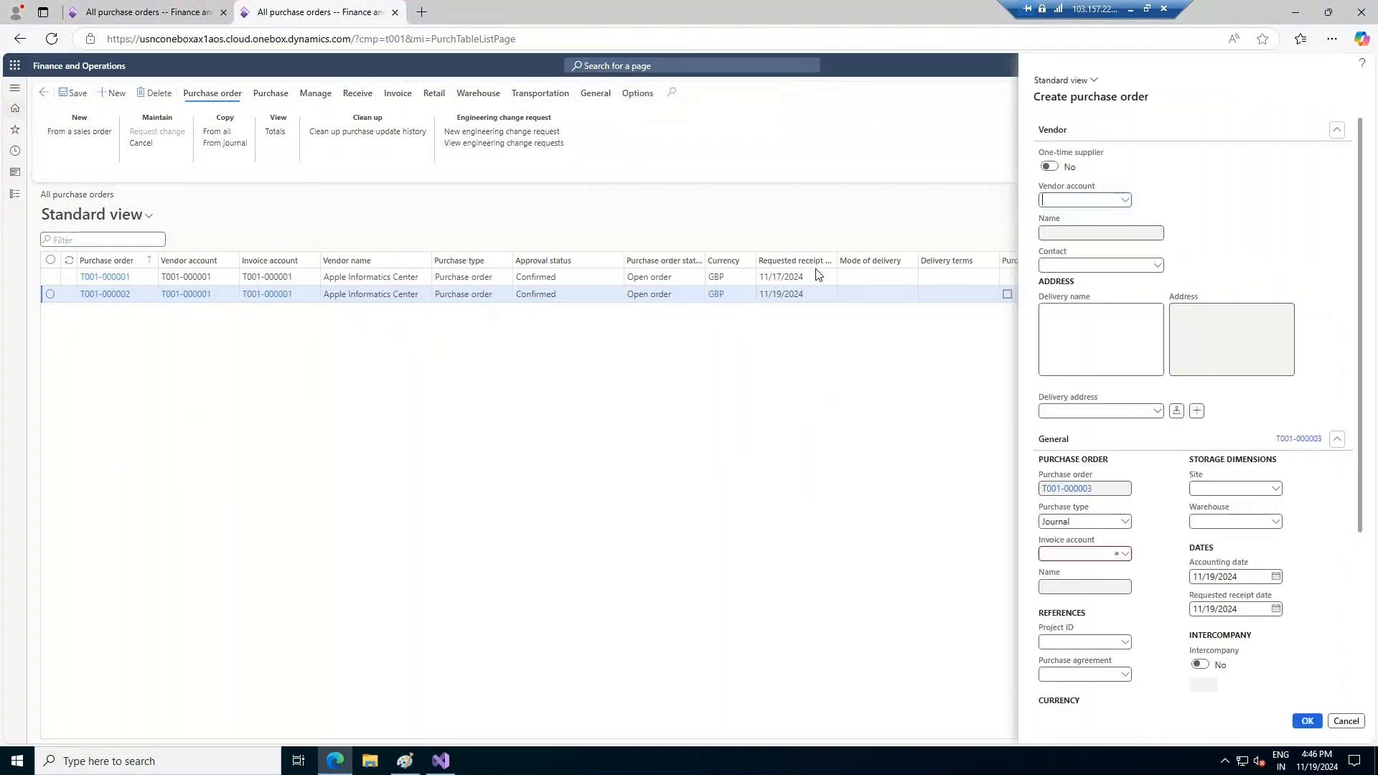
left_click(1125, 202)
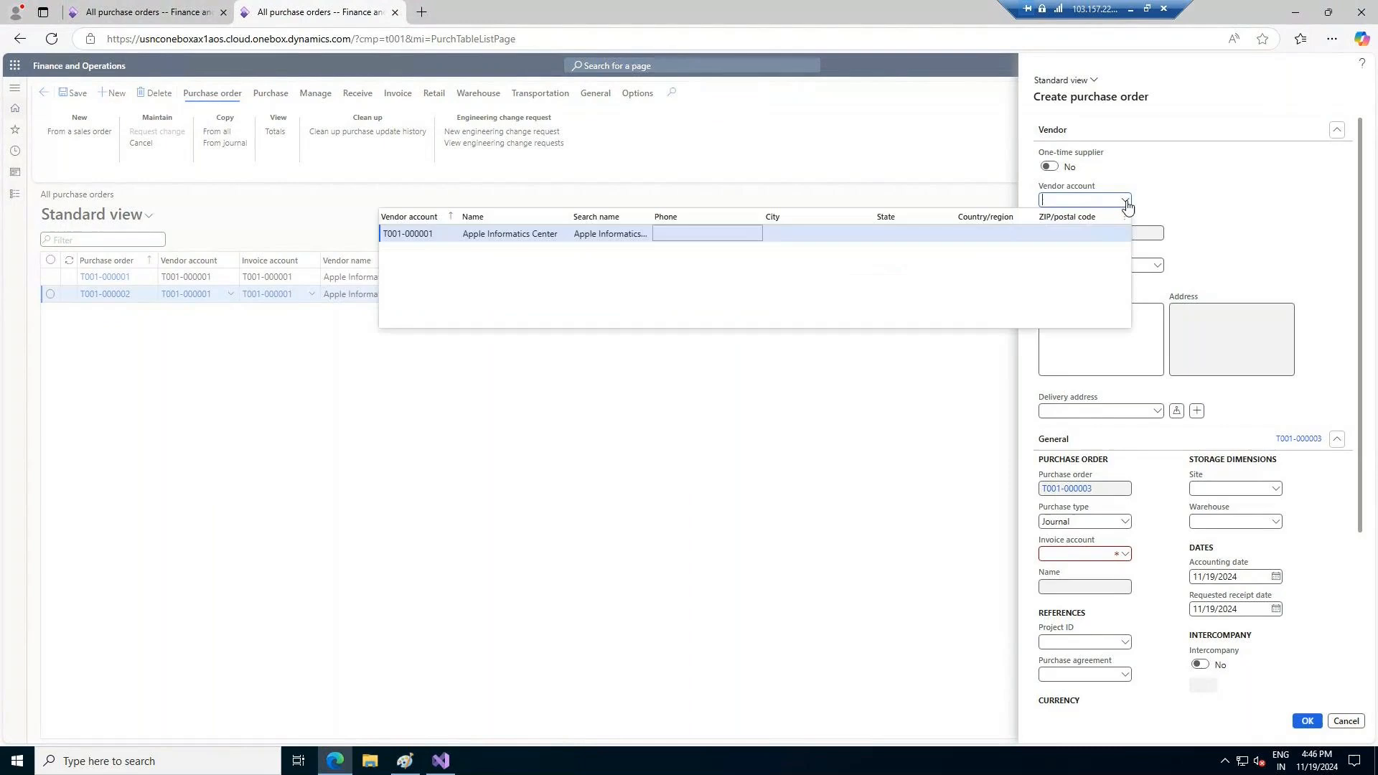
left_click(552, 235)
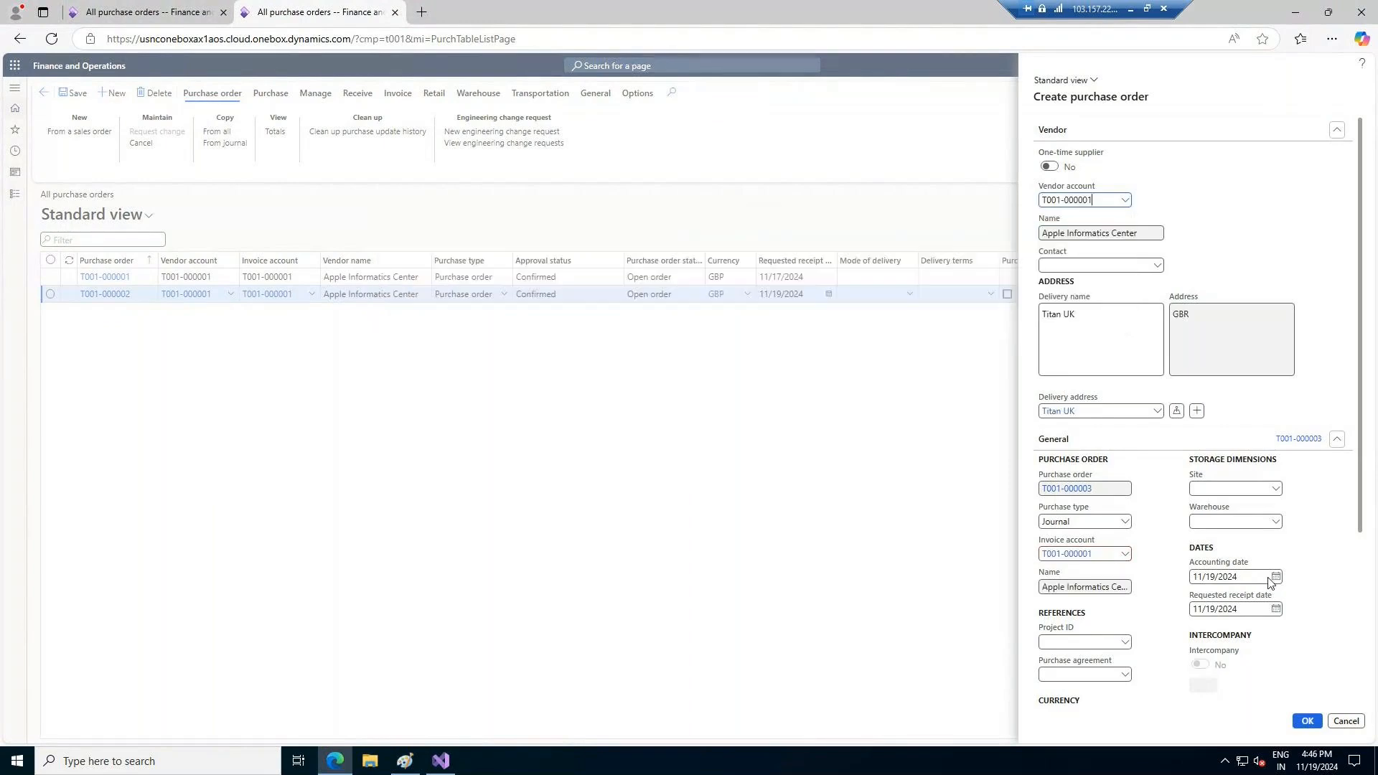
left_click(1273, 489)
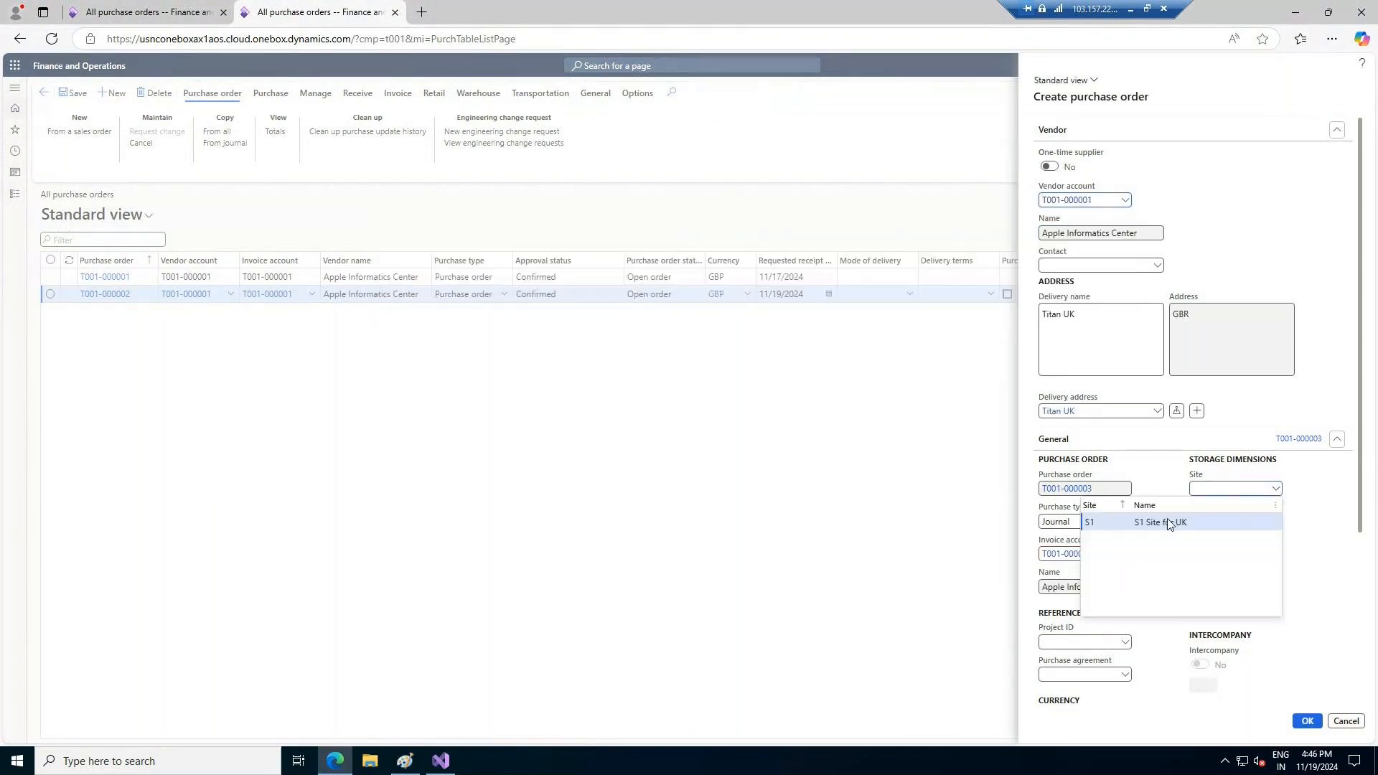
left_click(1170, 523)
Set the new order's warehouse to AW1 (Advance Warehouse - UK) and try to create the order
left_click(1273, 523)
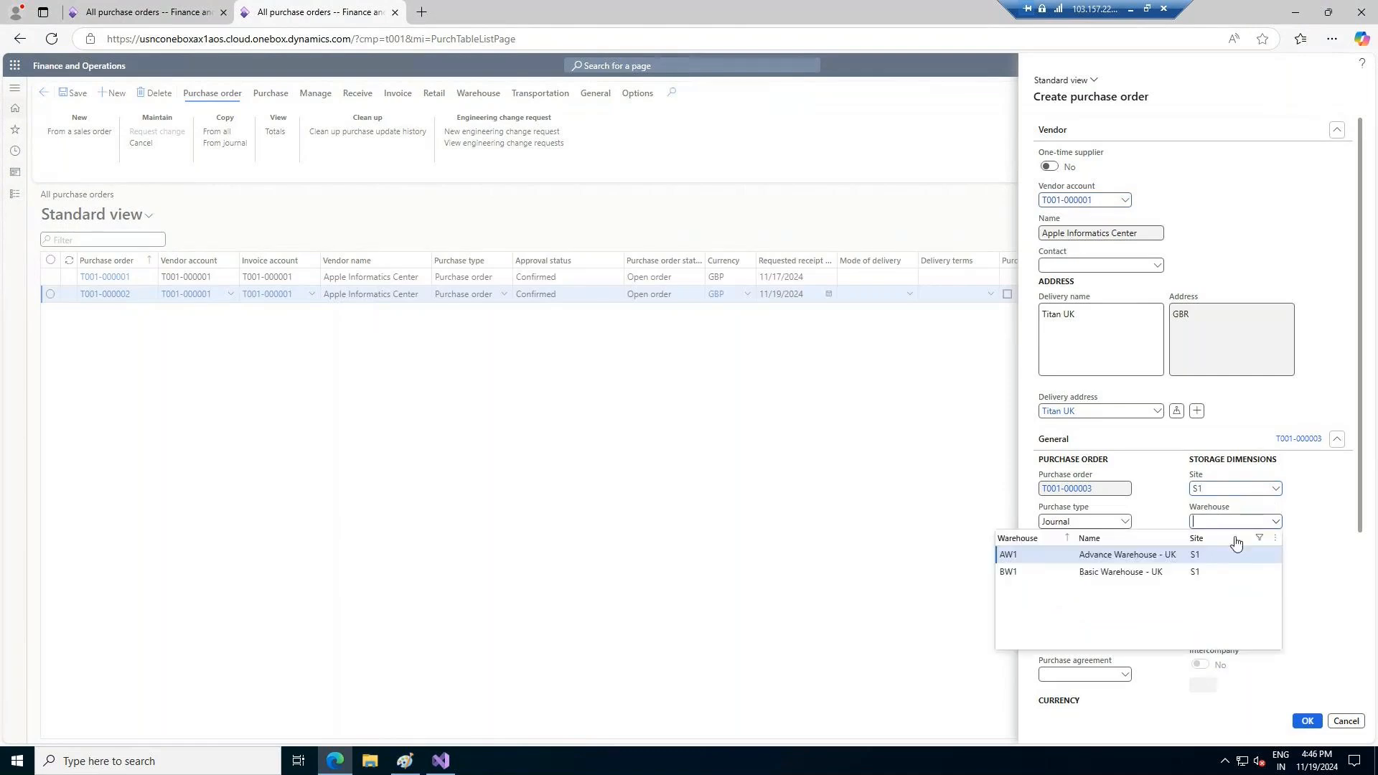
left_click(1104, 574)
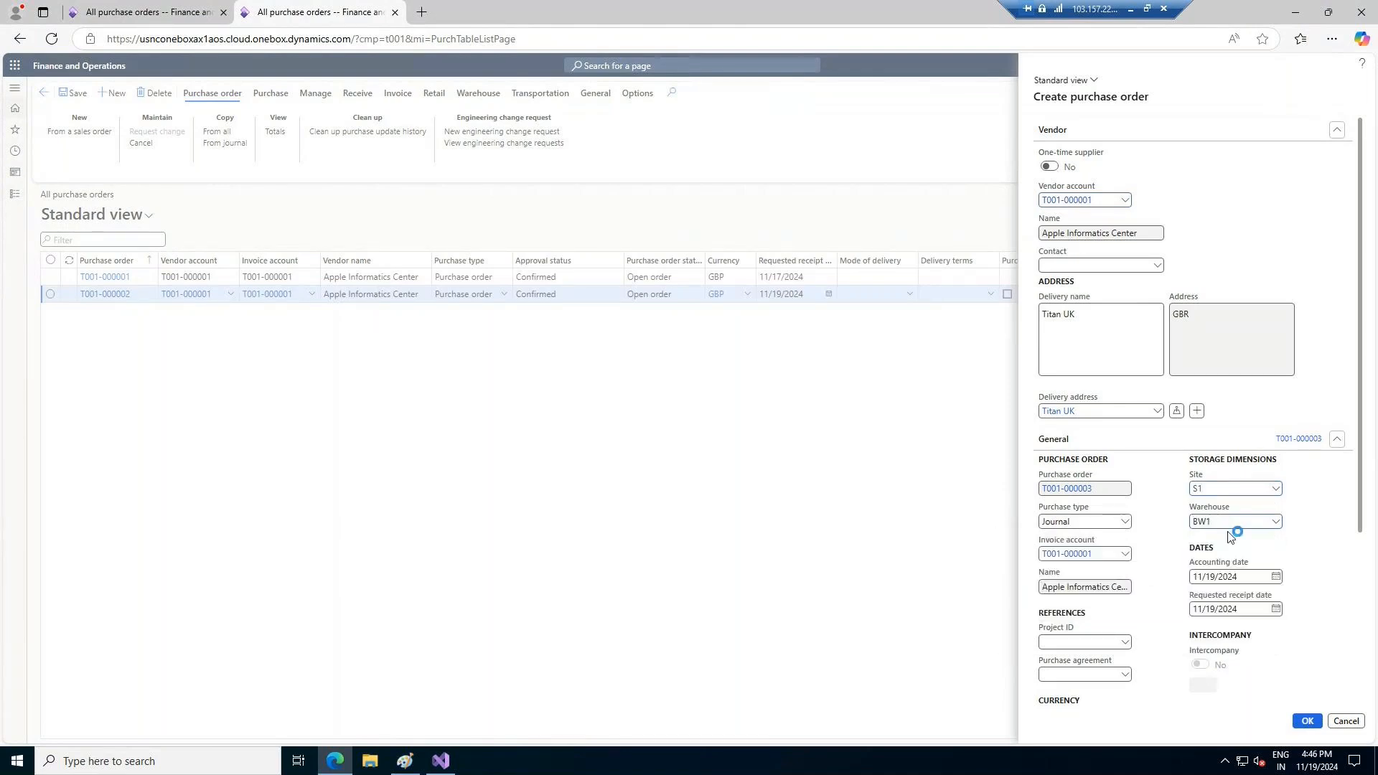
left_click(1276, 523)
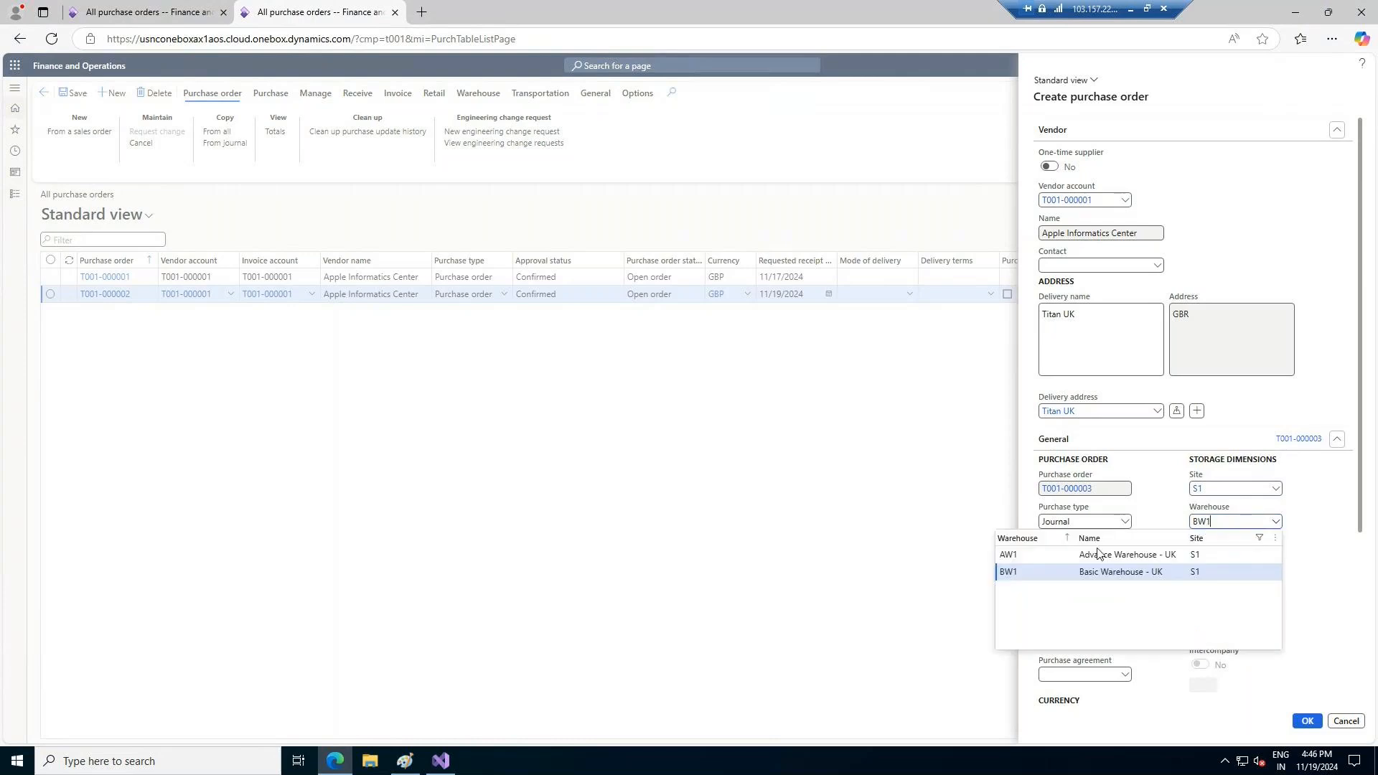
left_click(1090, 554)
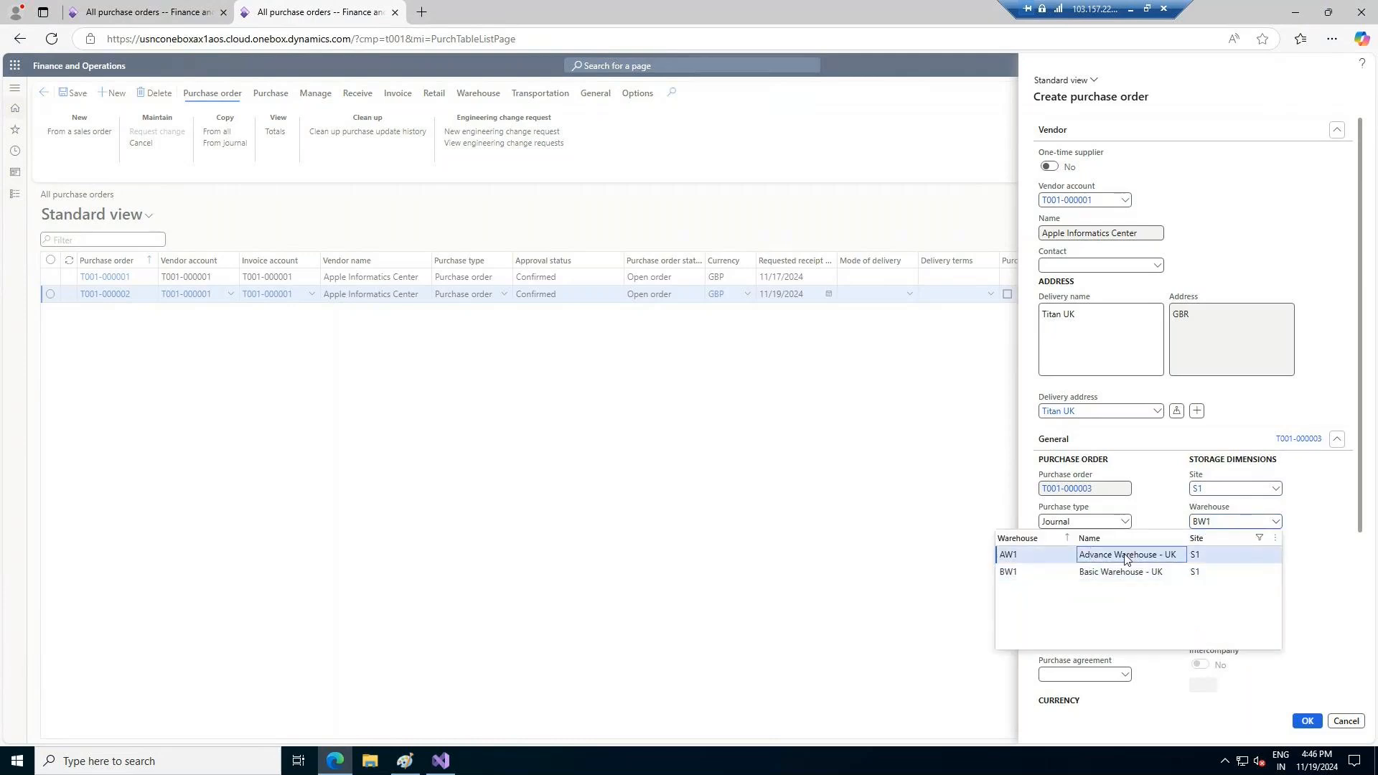
left_click(1307, 722)
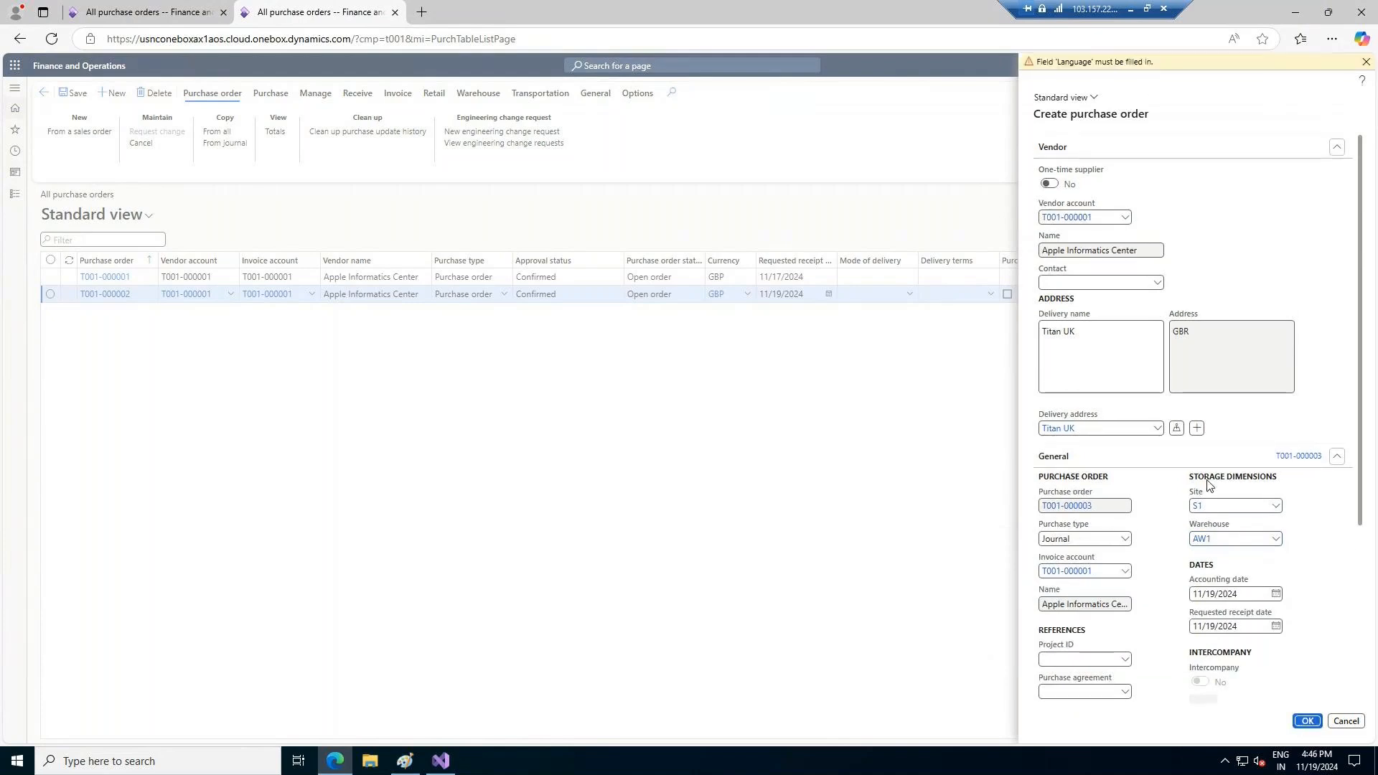
Set the new order's language to en-gb, English (United Kingdom), and create the purchase order
scroll(1200, 532, "down", 3)
left_click(1276, 595)
type("en")
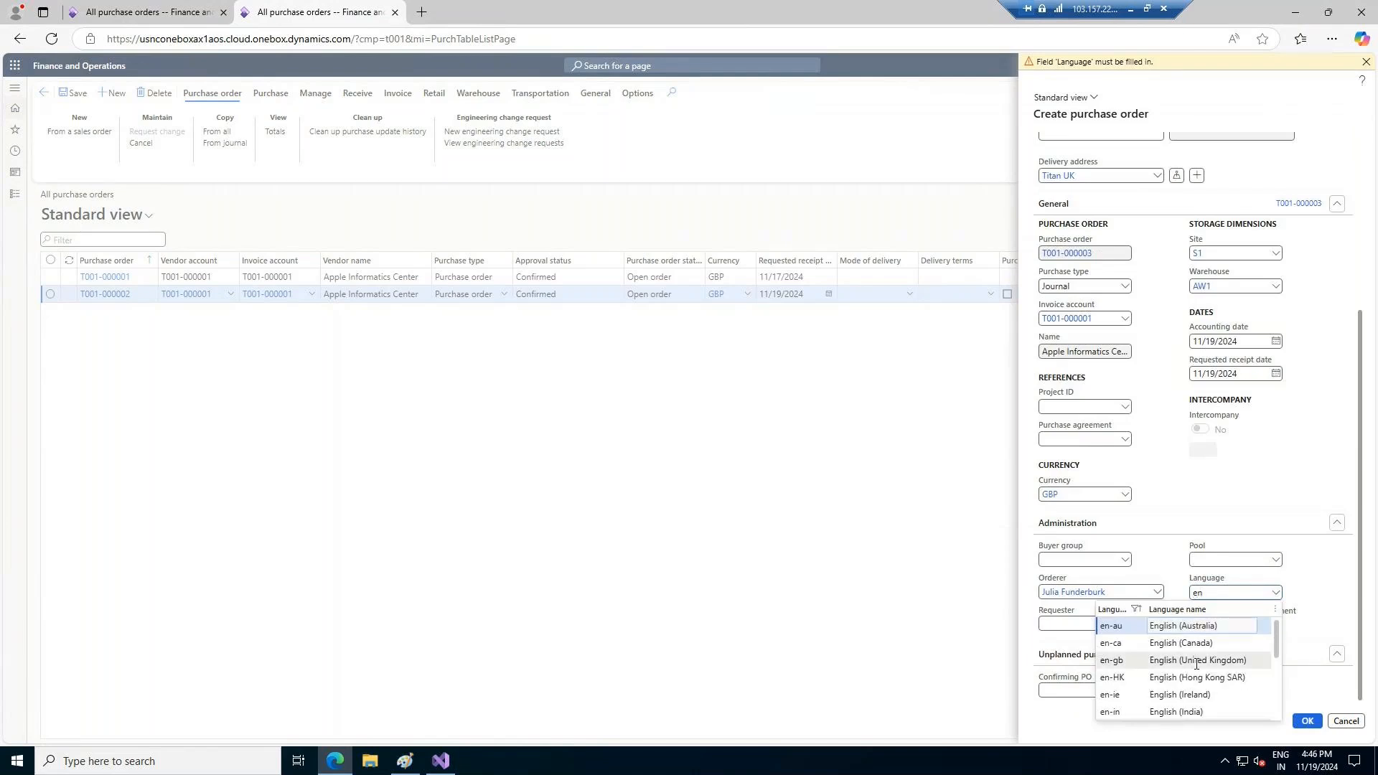
left_click(1162, 660)
left_click(1306, 721)
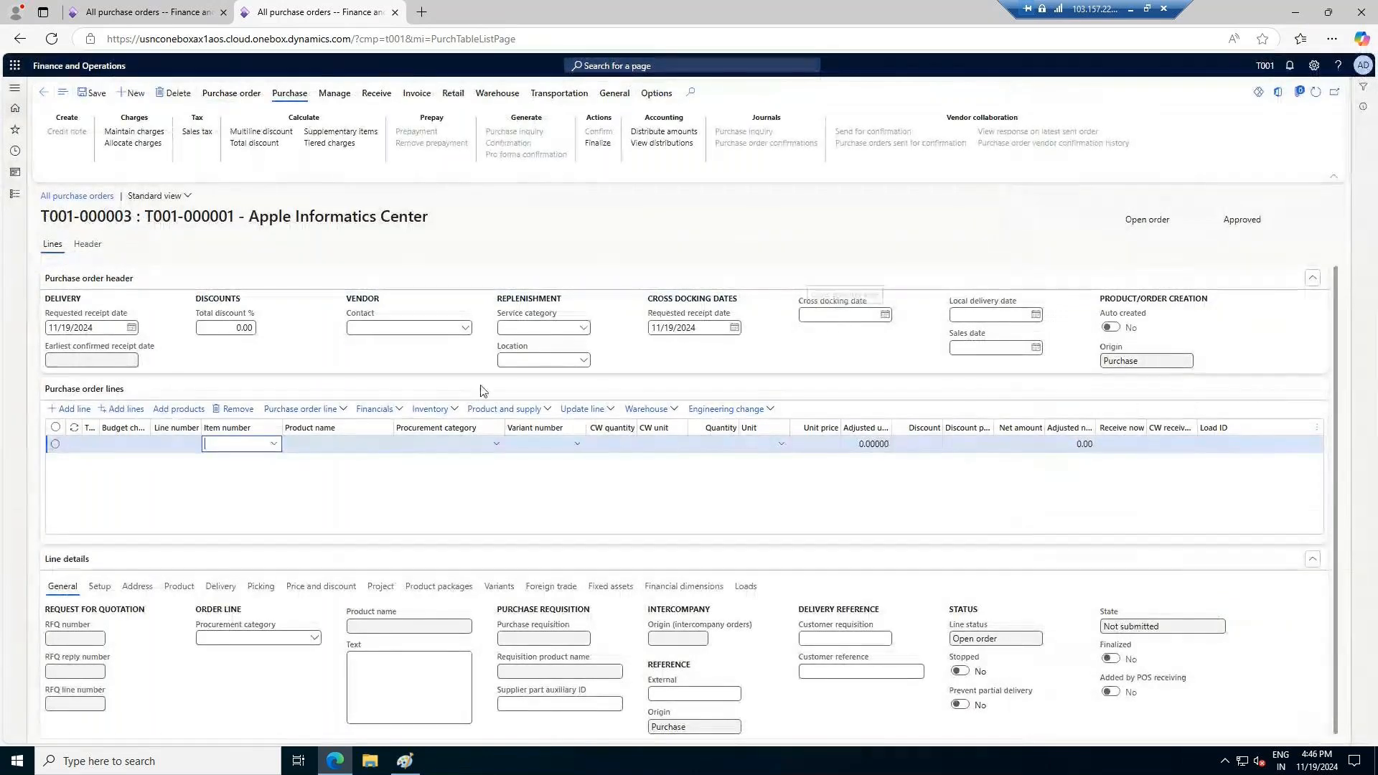
Fill the first order line with ITEM-001 (IPHONE 16 PRO) at a unit price of 1,000, and show the header details
left_click(273, 443)
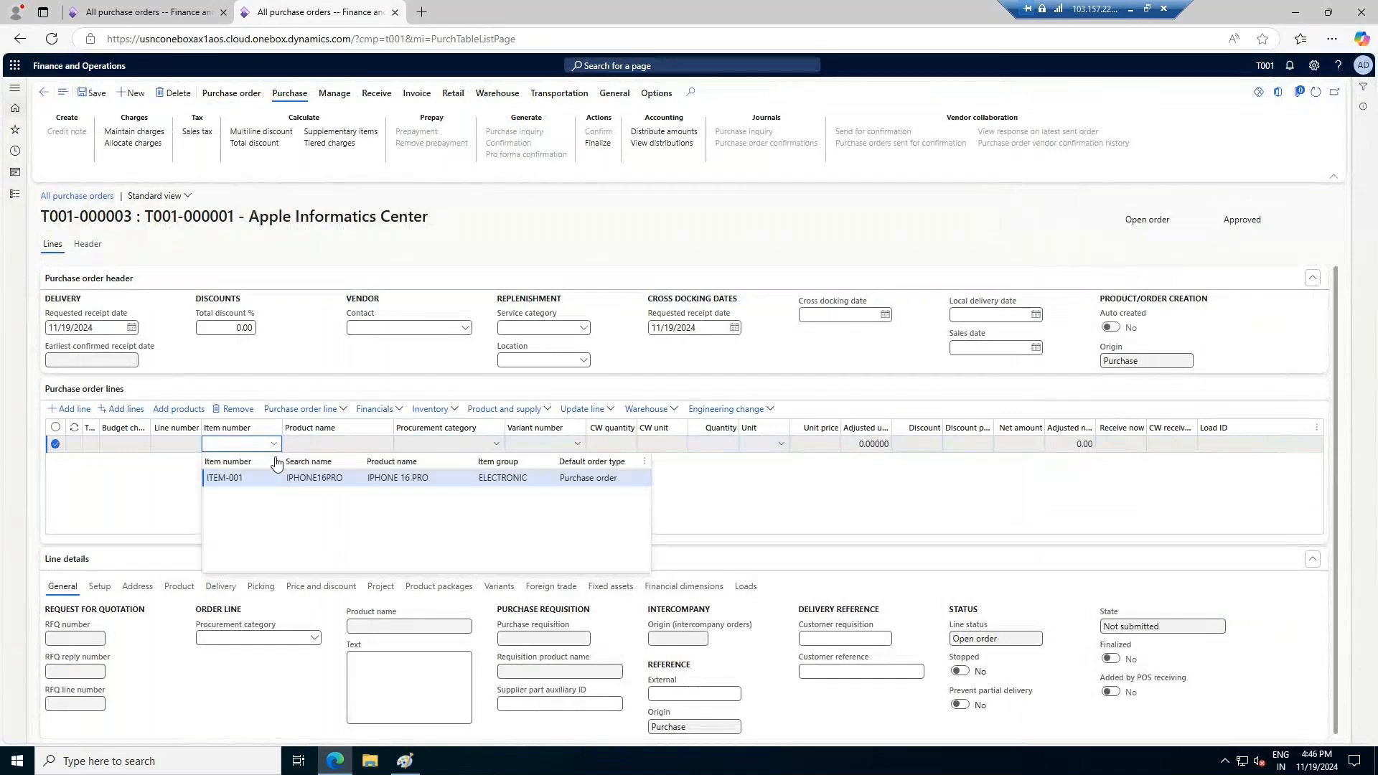
left_click(302, 480)
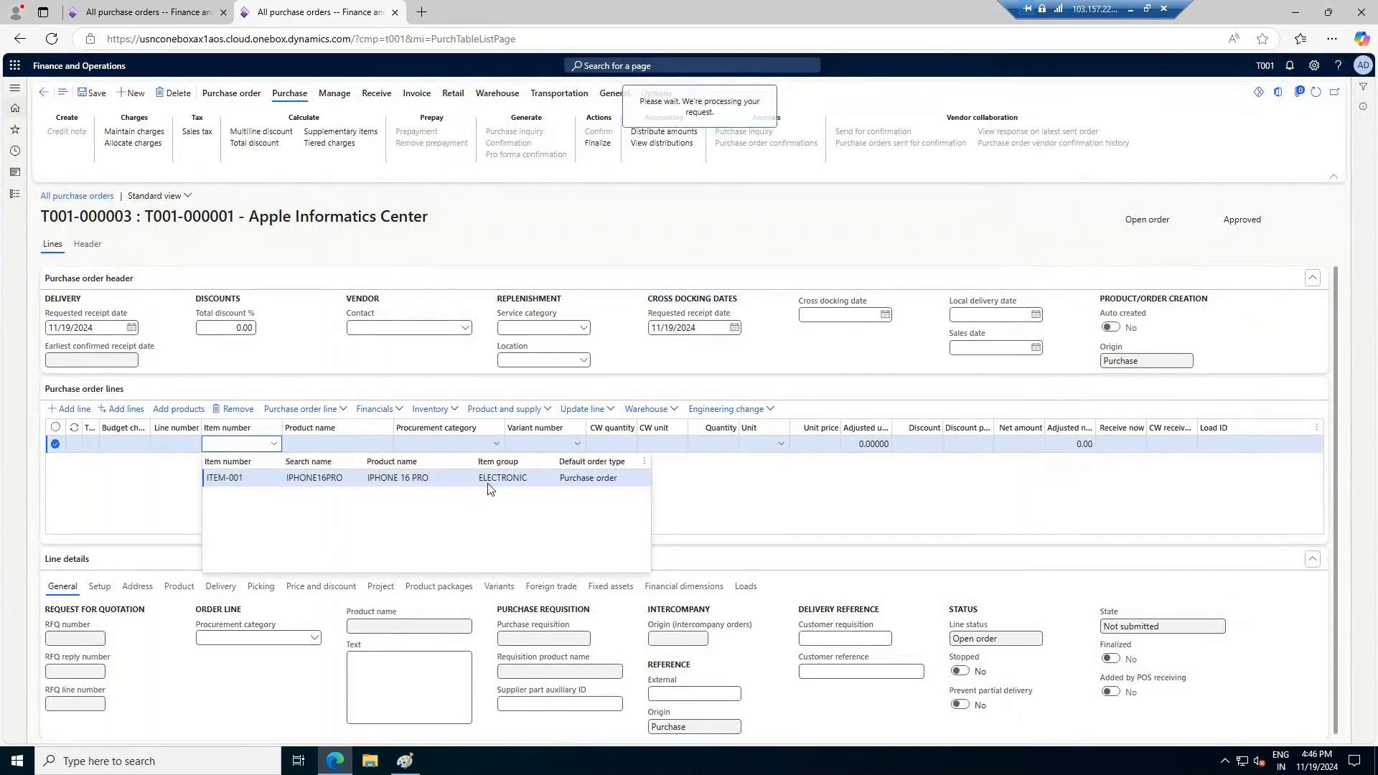
left_click(818, 444)
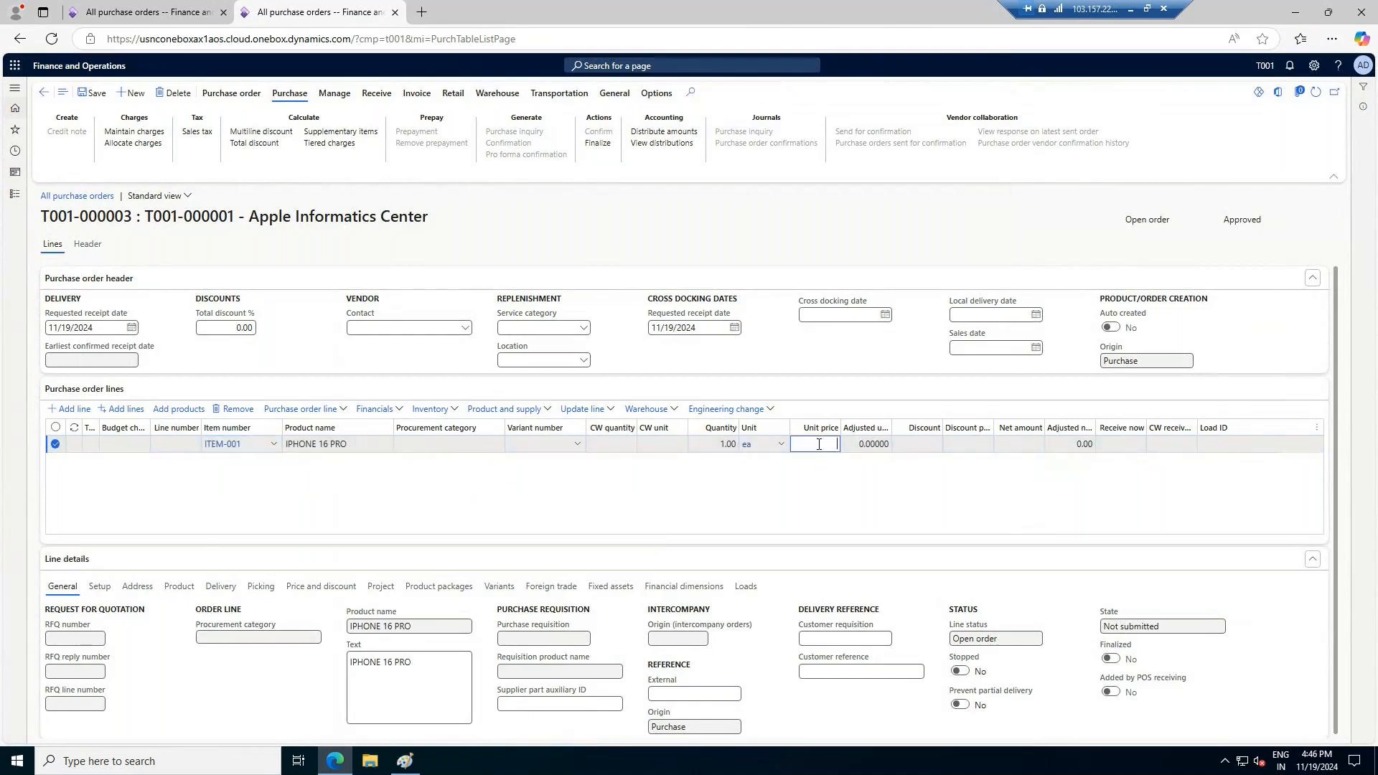
type("1000")
key("Tab")
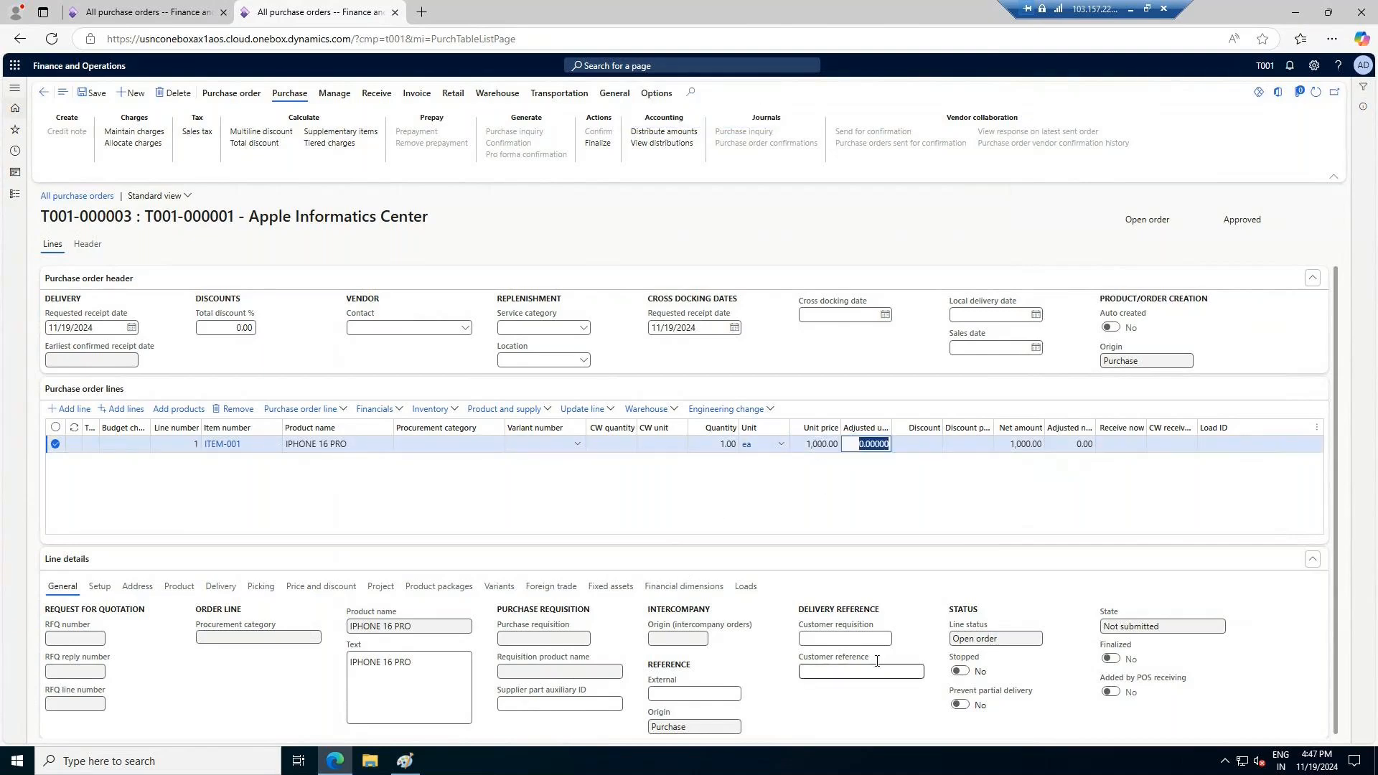
left_click(94, 251)
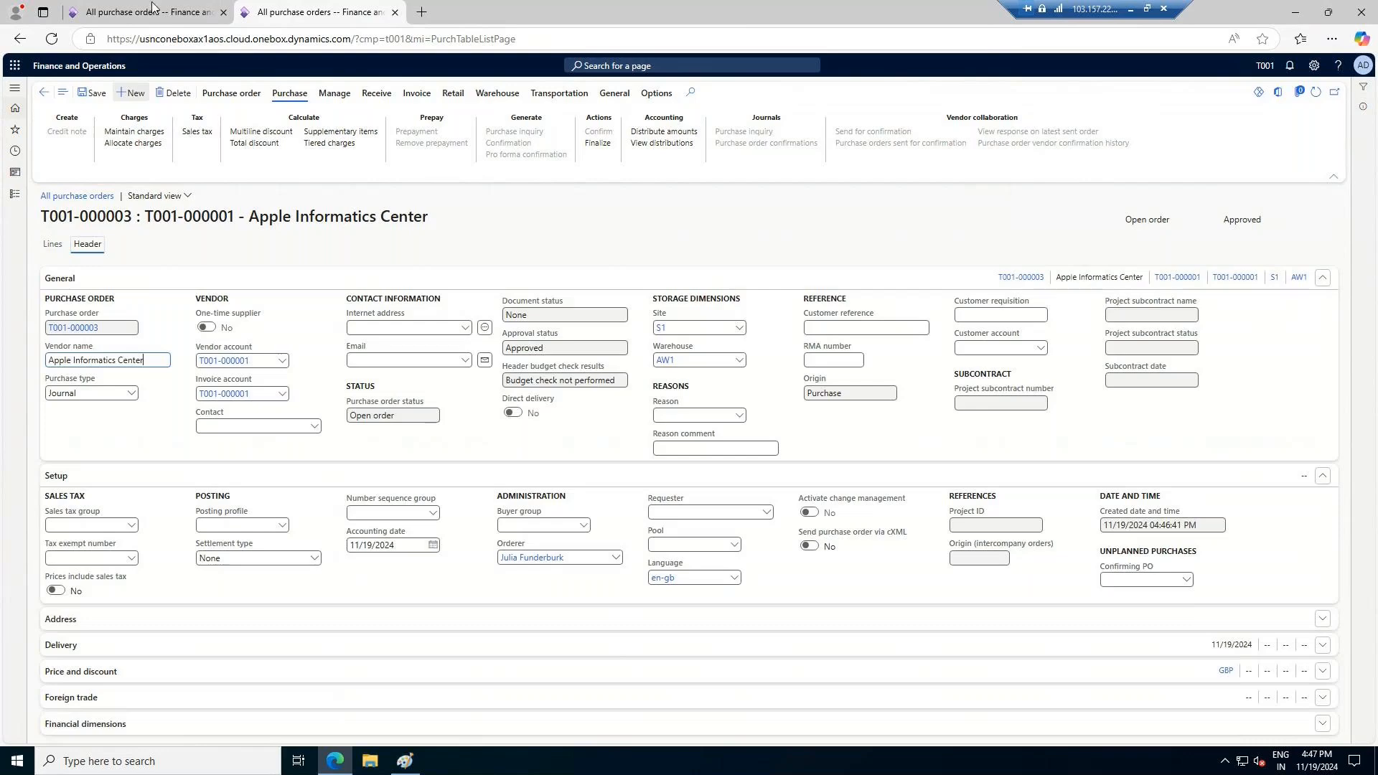
Go to the confirmed BW1 purchase order and look up the product receipt option among its receiving actions
left_click(173, 14)
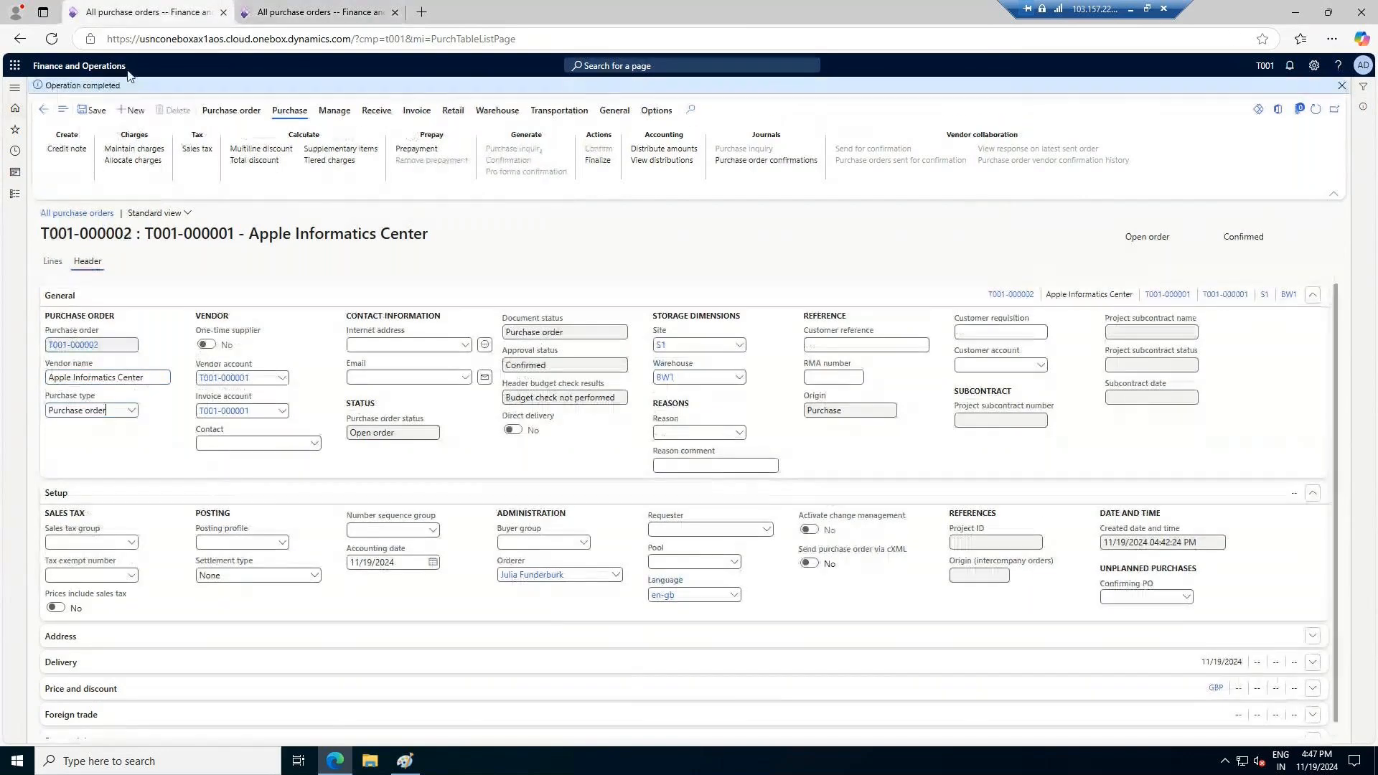
left_click(376, 111)
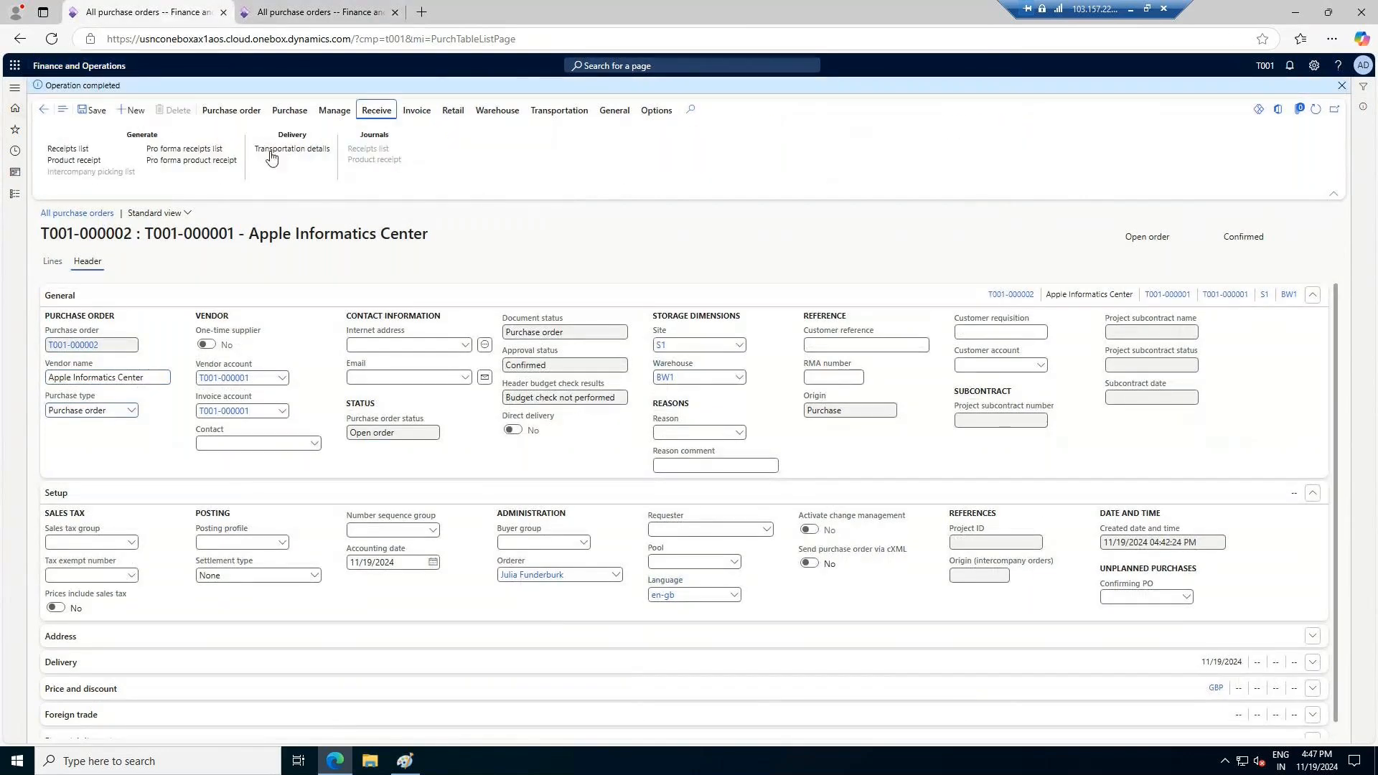
left_click(76, 162)
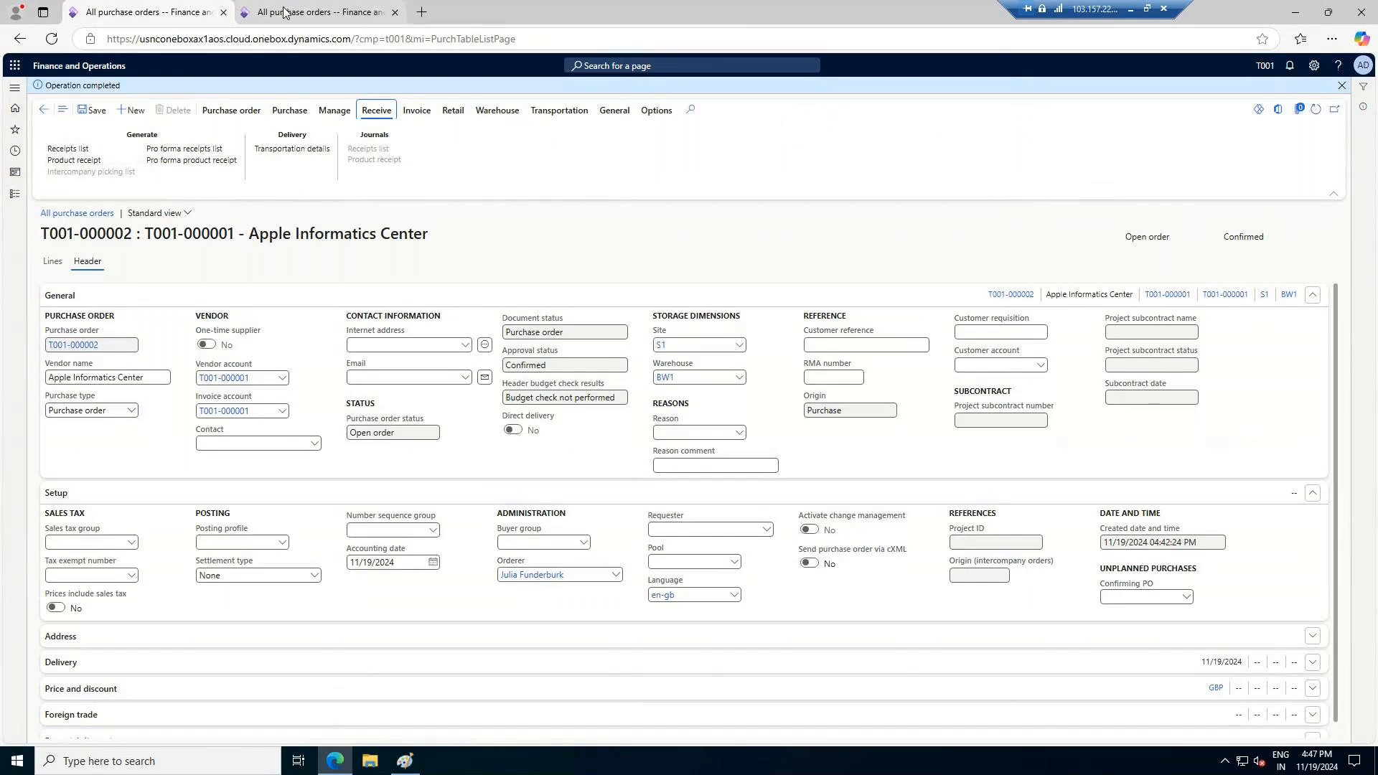
Return to the AW1 purchase order and set its purchase type to Purchase order
left_click(323, 12)
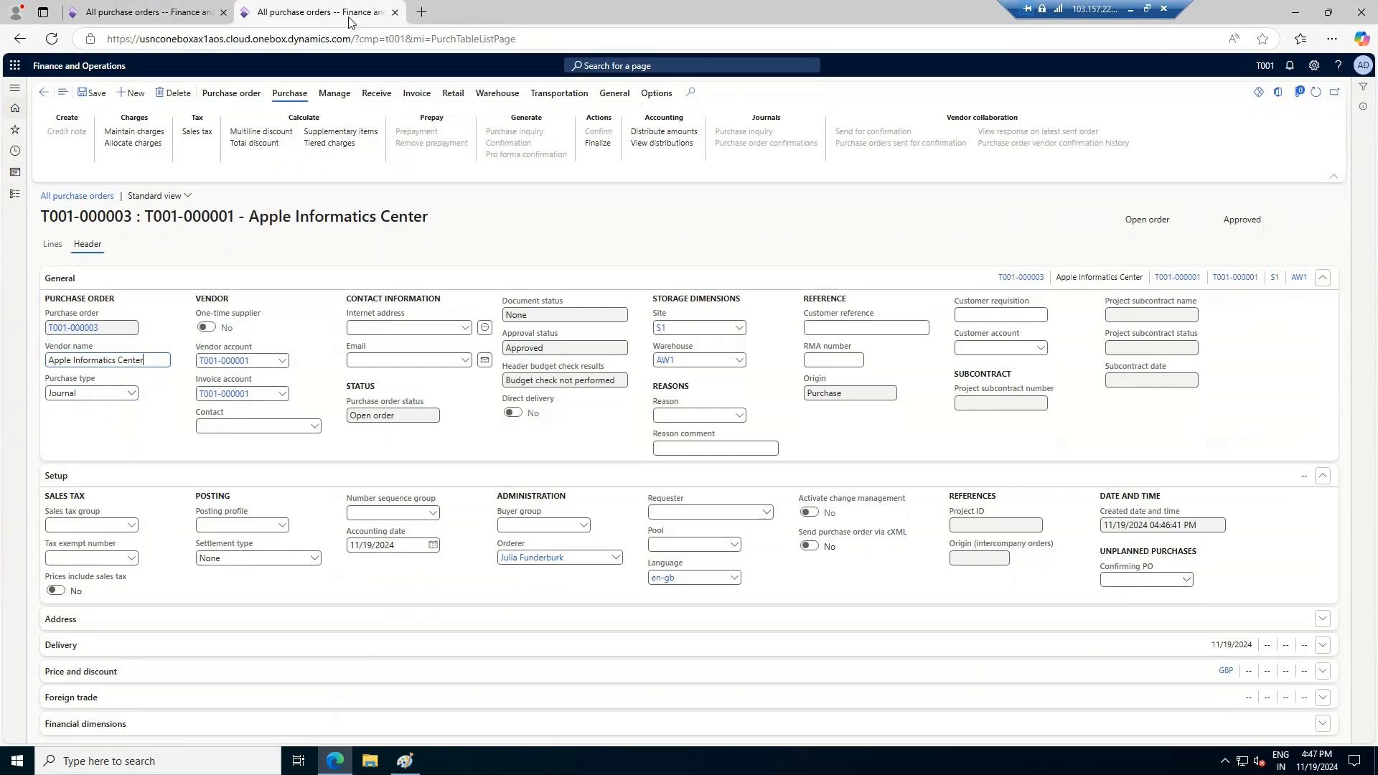
left_click(126, 388)
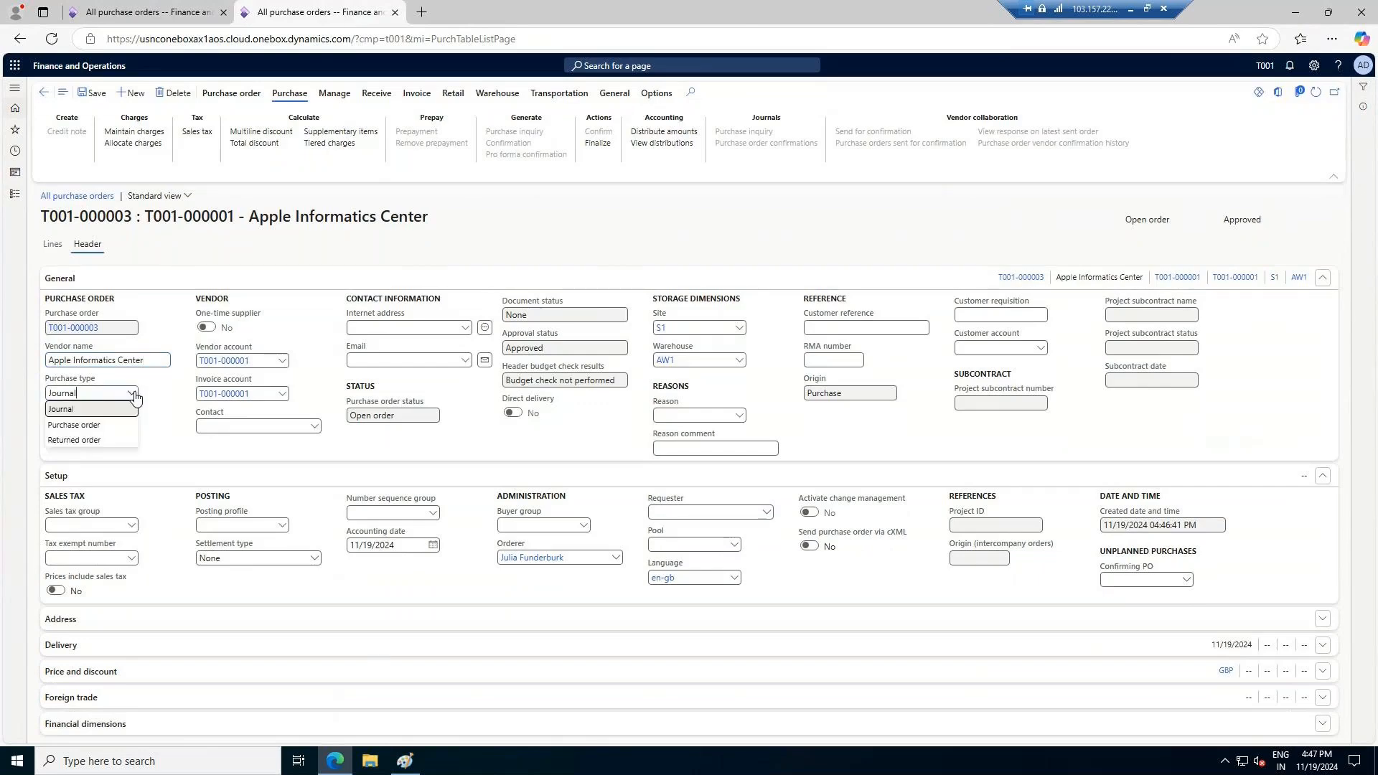
left_click(85, 425)
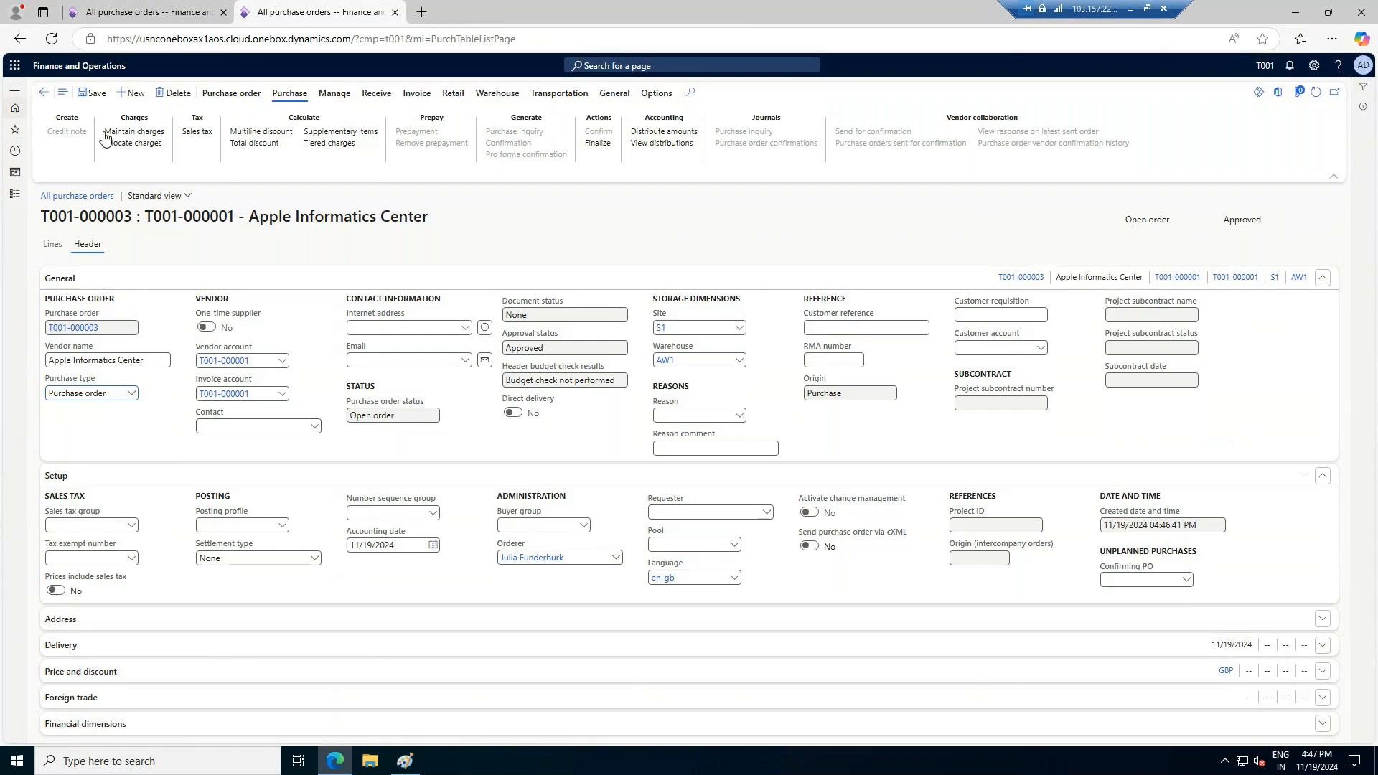
Confirm the AW1 purchase order and start a product receipt for it from its receiving actions
left_click(599, 133)
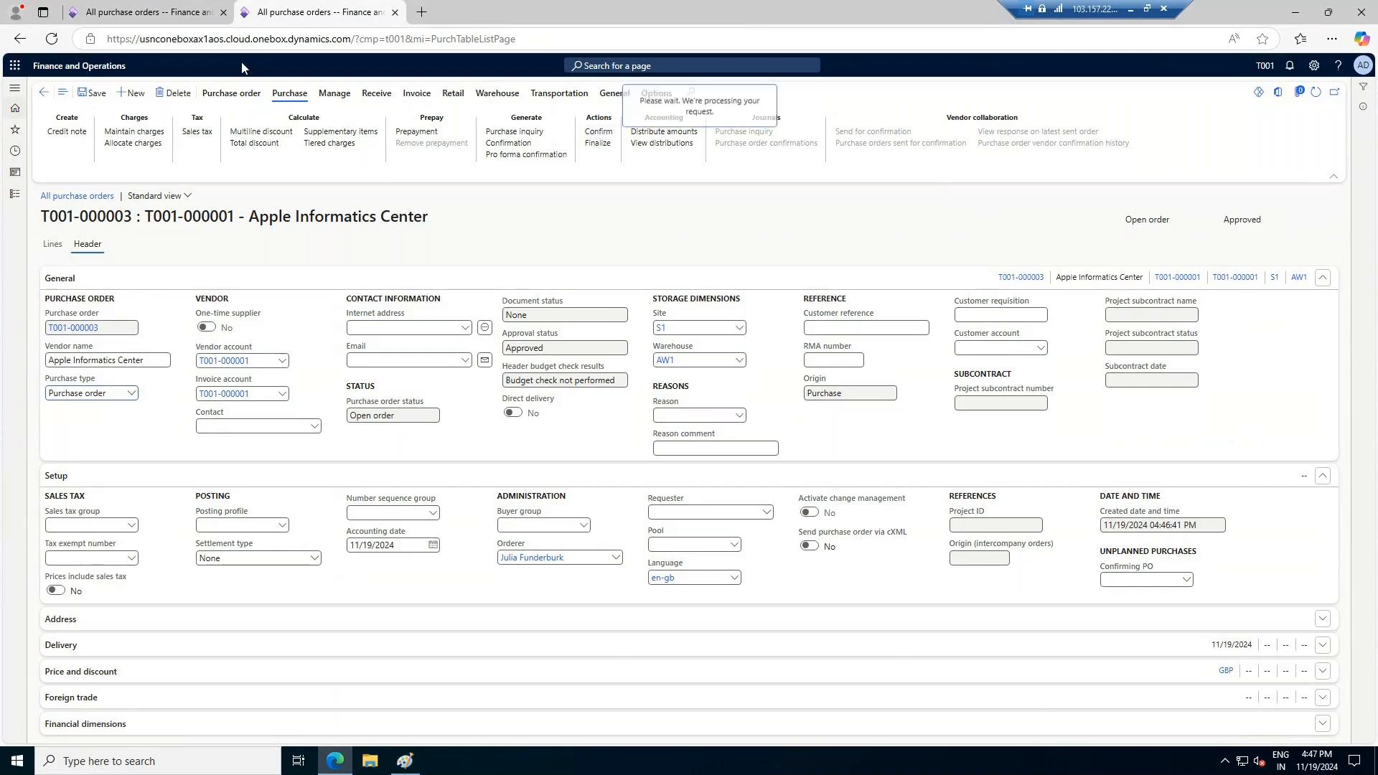
left_click(154, 13)
left_click(344, 9)
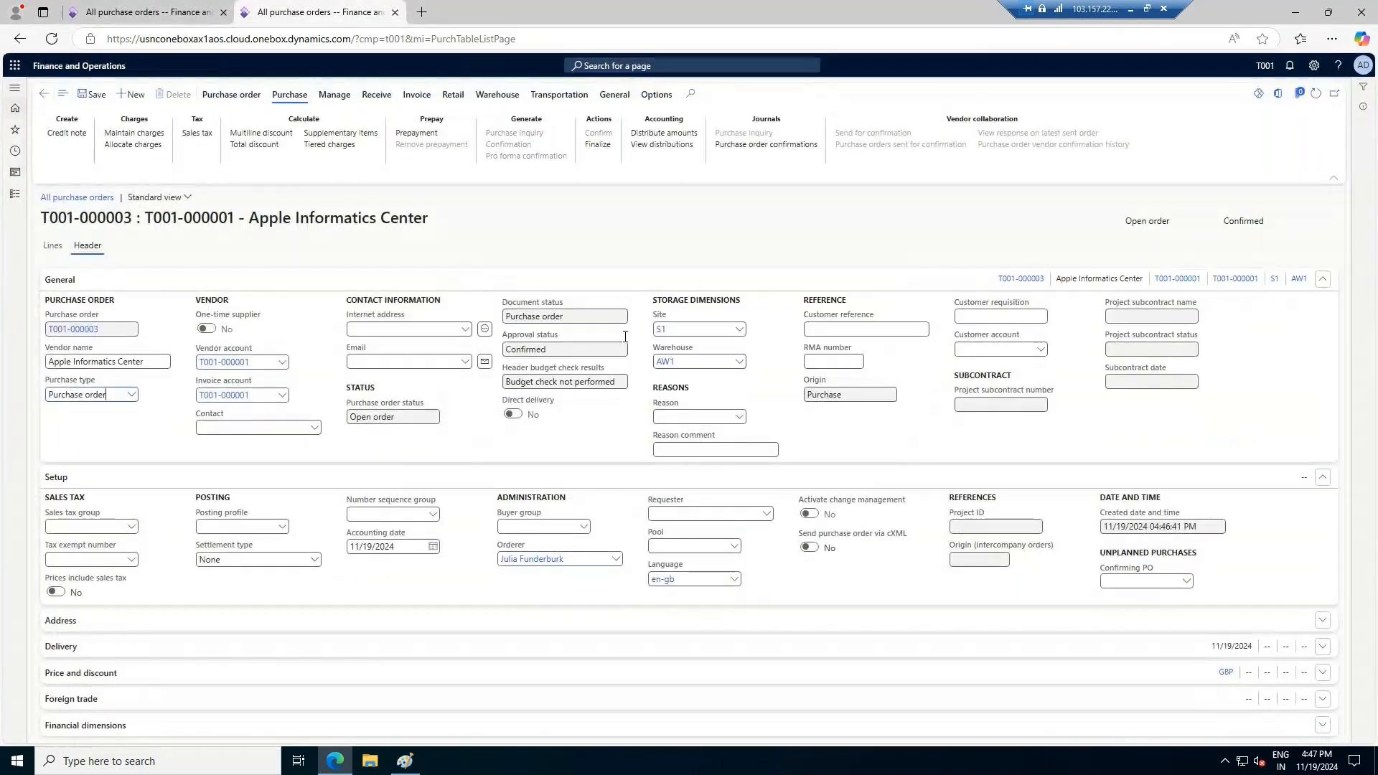
left_click(371, 109)
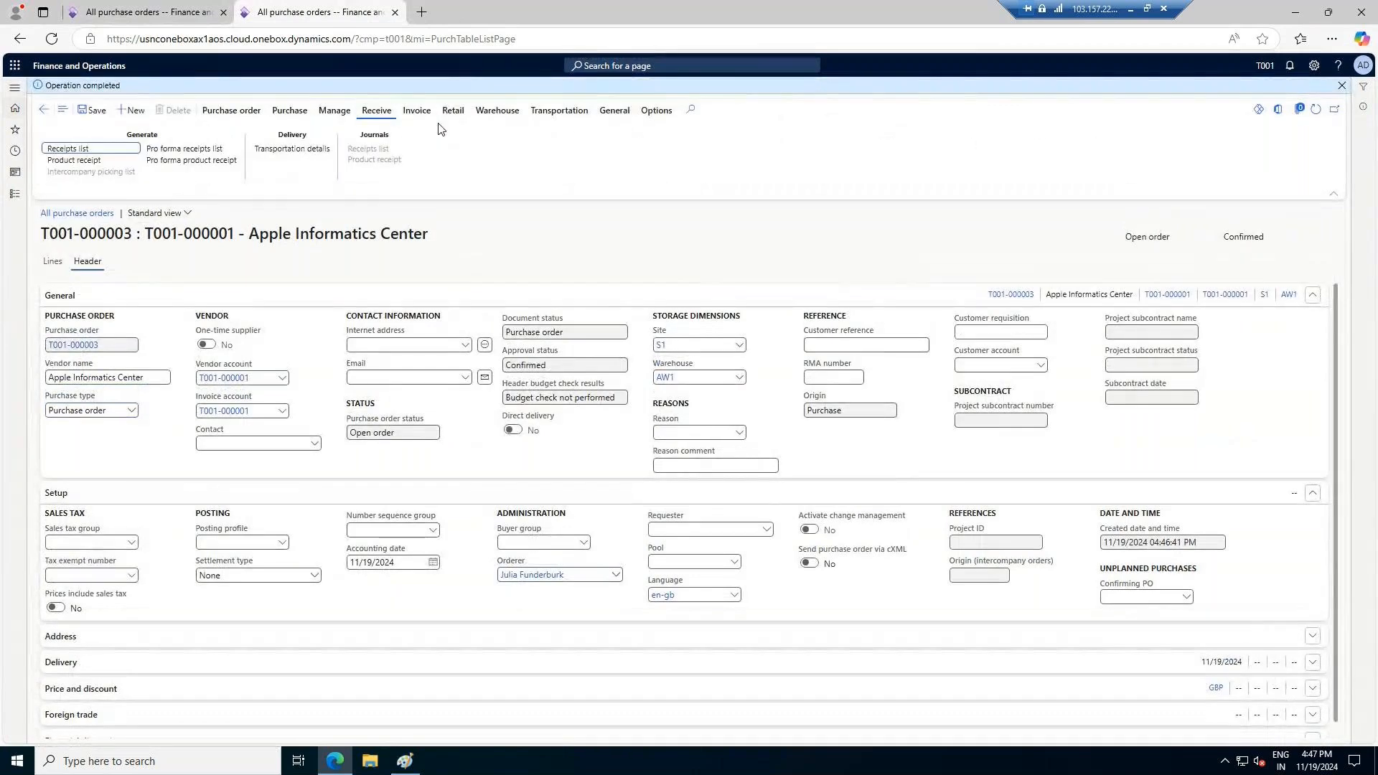
left_click(185, 17)
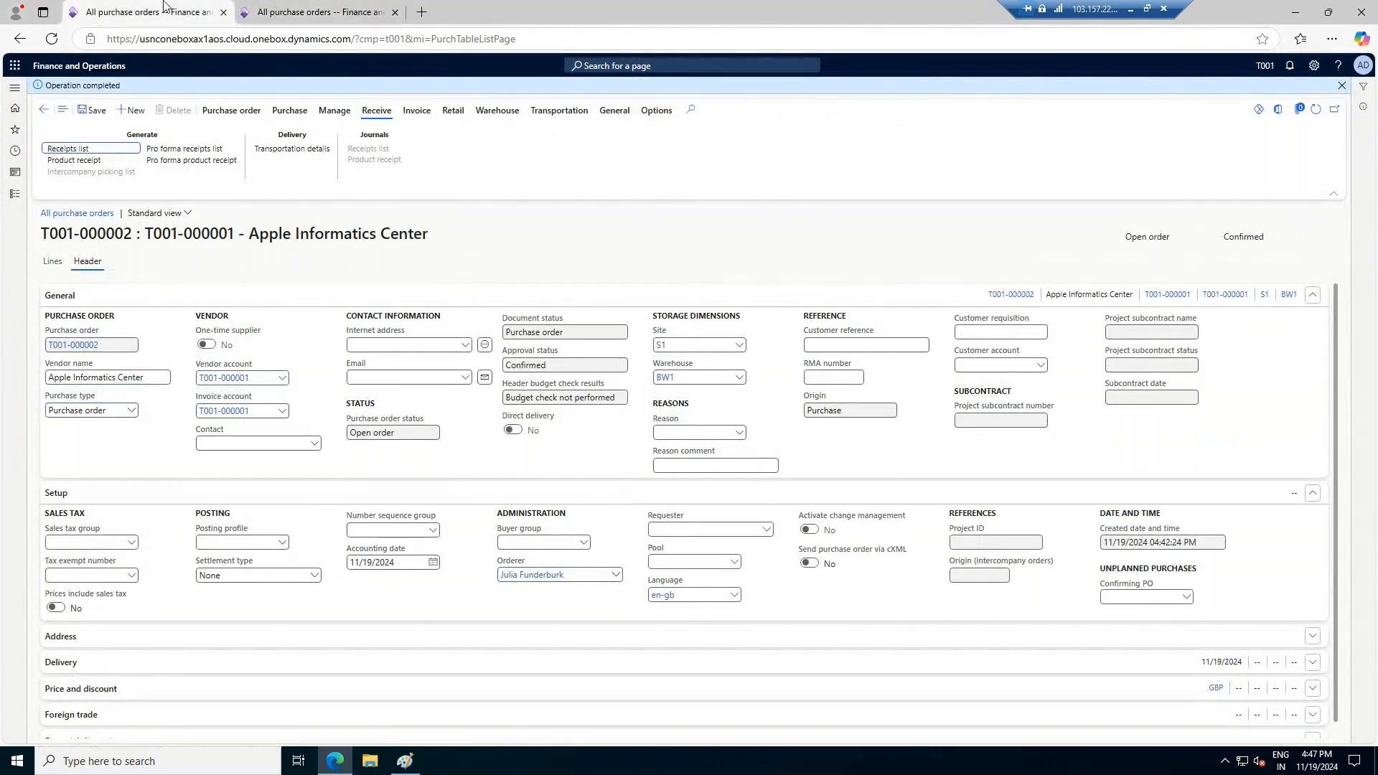
left_click(350, 10)
left_click(66, 160)
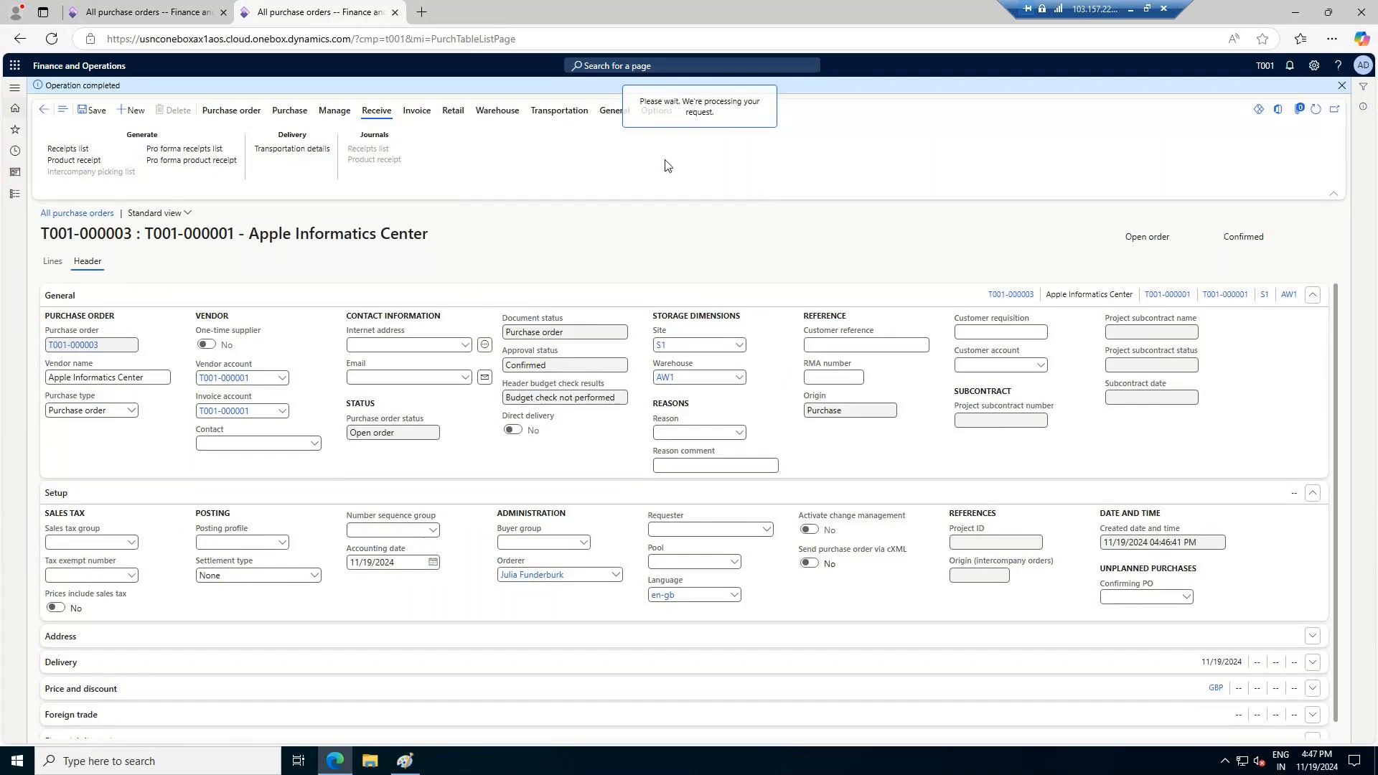
Try to start a product receipt for the BW1 purchase order and dismiss the resulting dialog
left_click(178, 14)
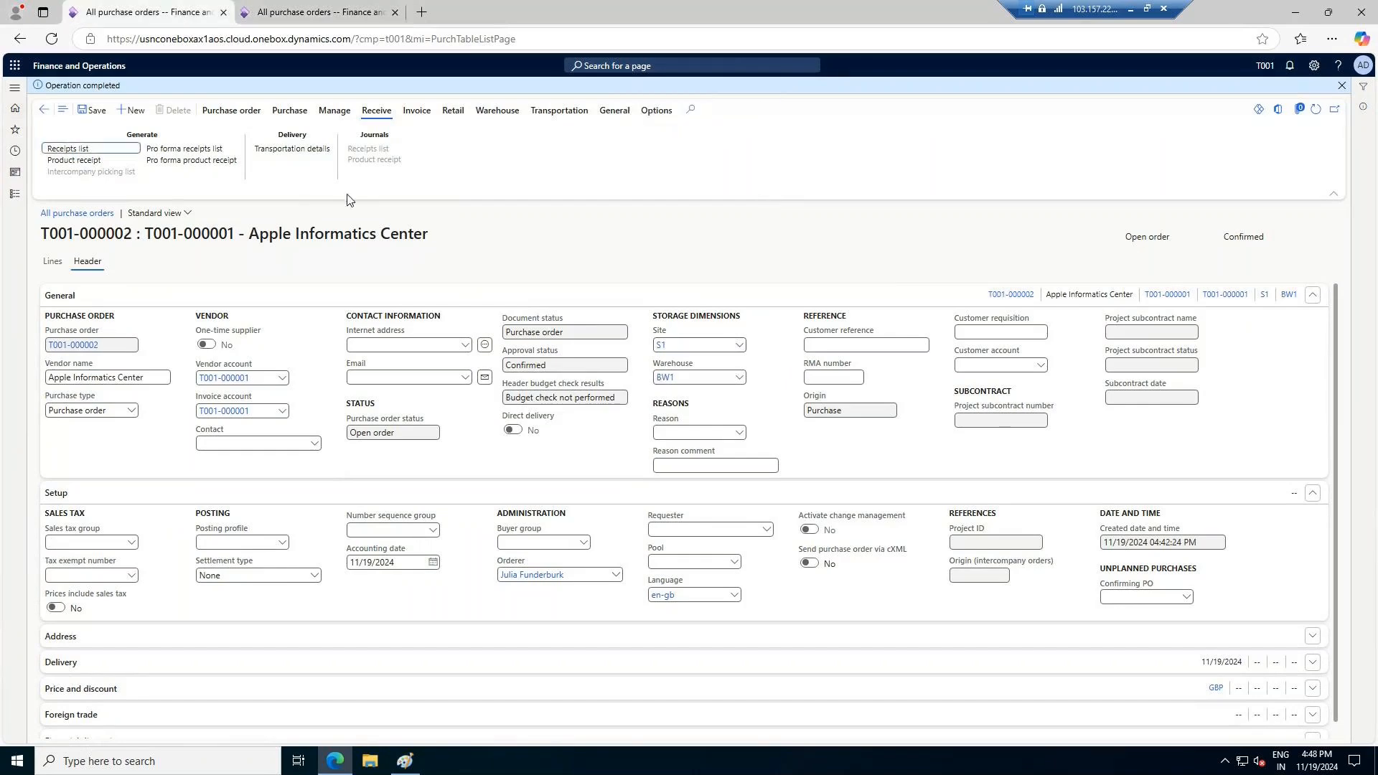
left_click(70, 162)
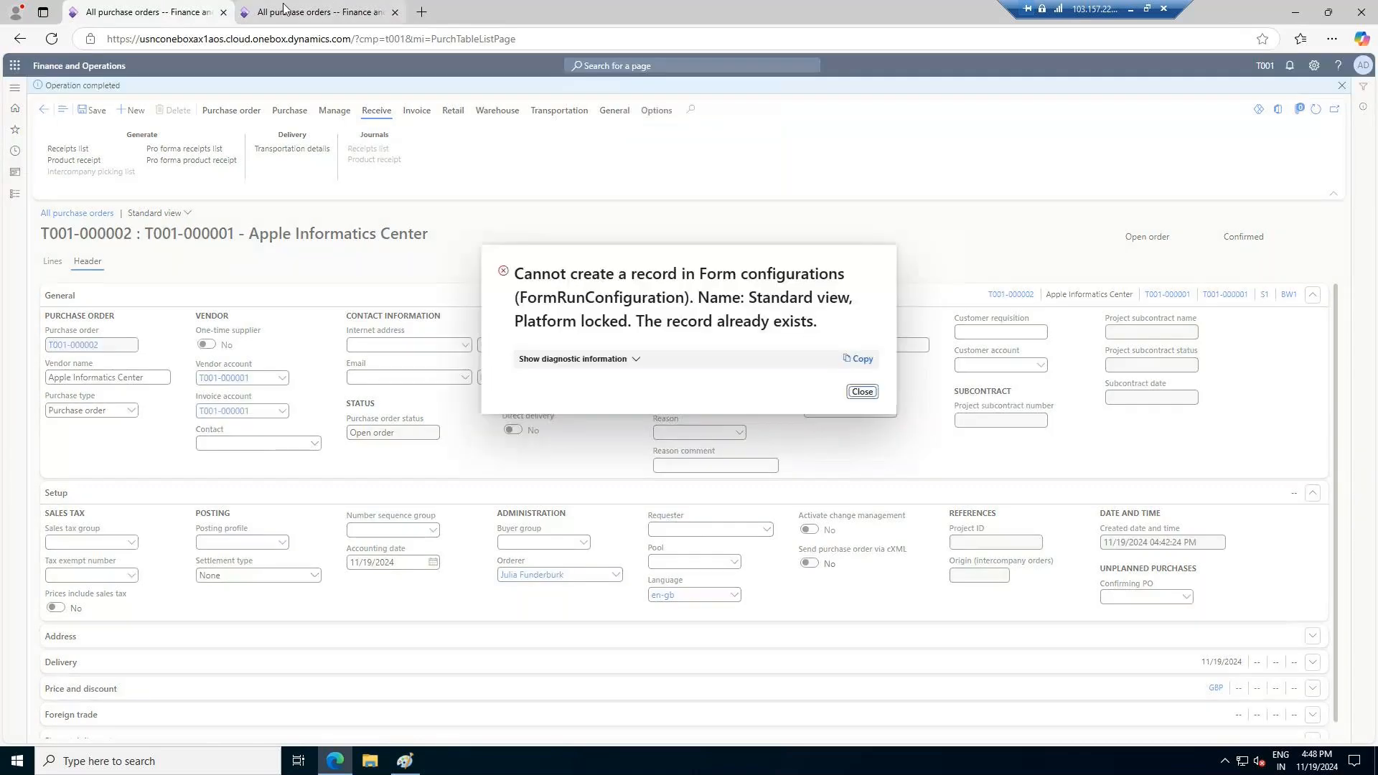
left_click(323, 11)
left_click(179, 9)
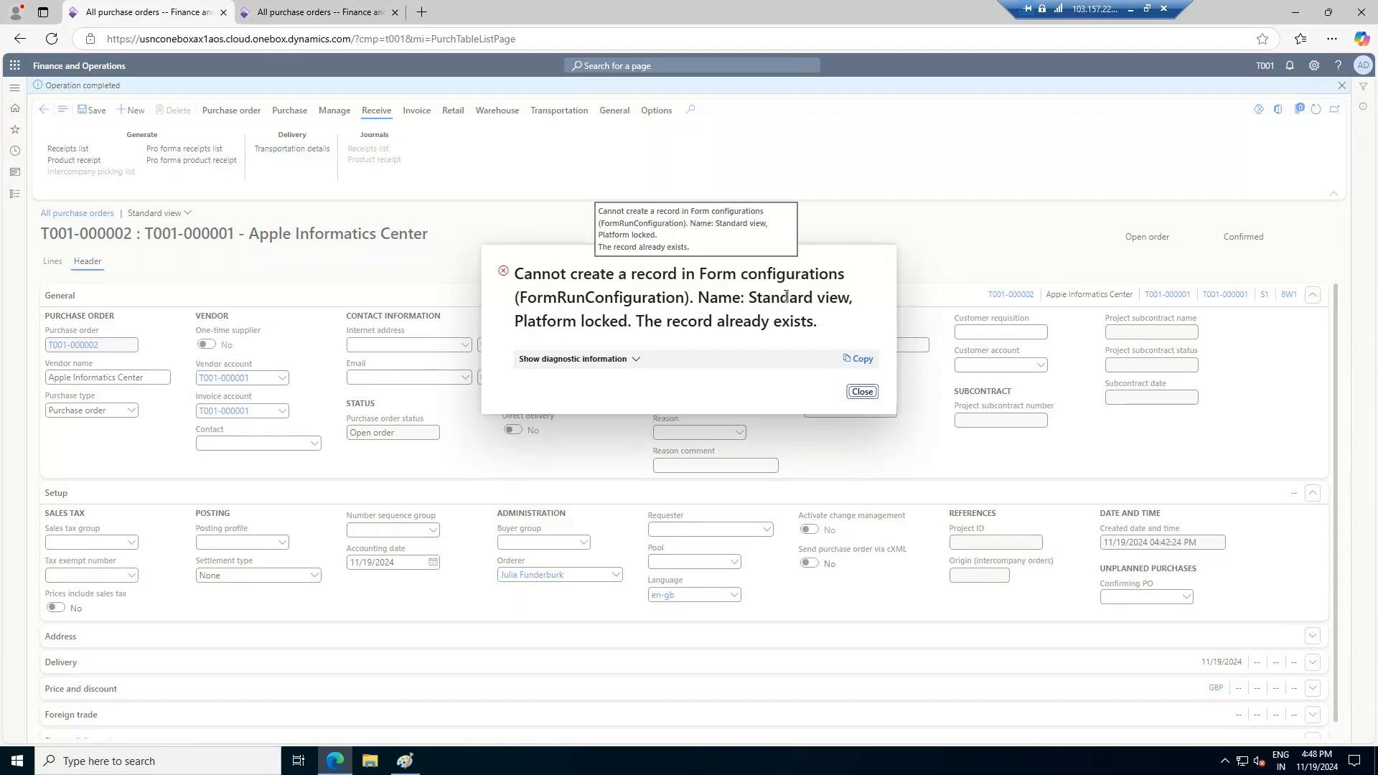
left_click(861, 392)
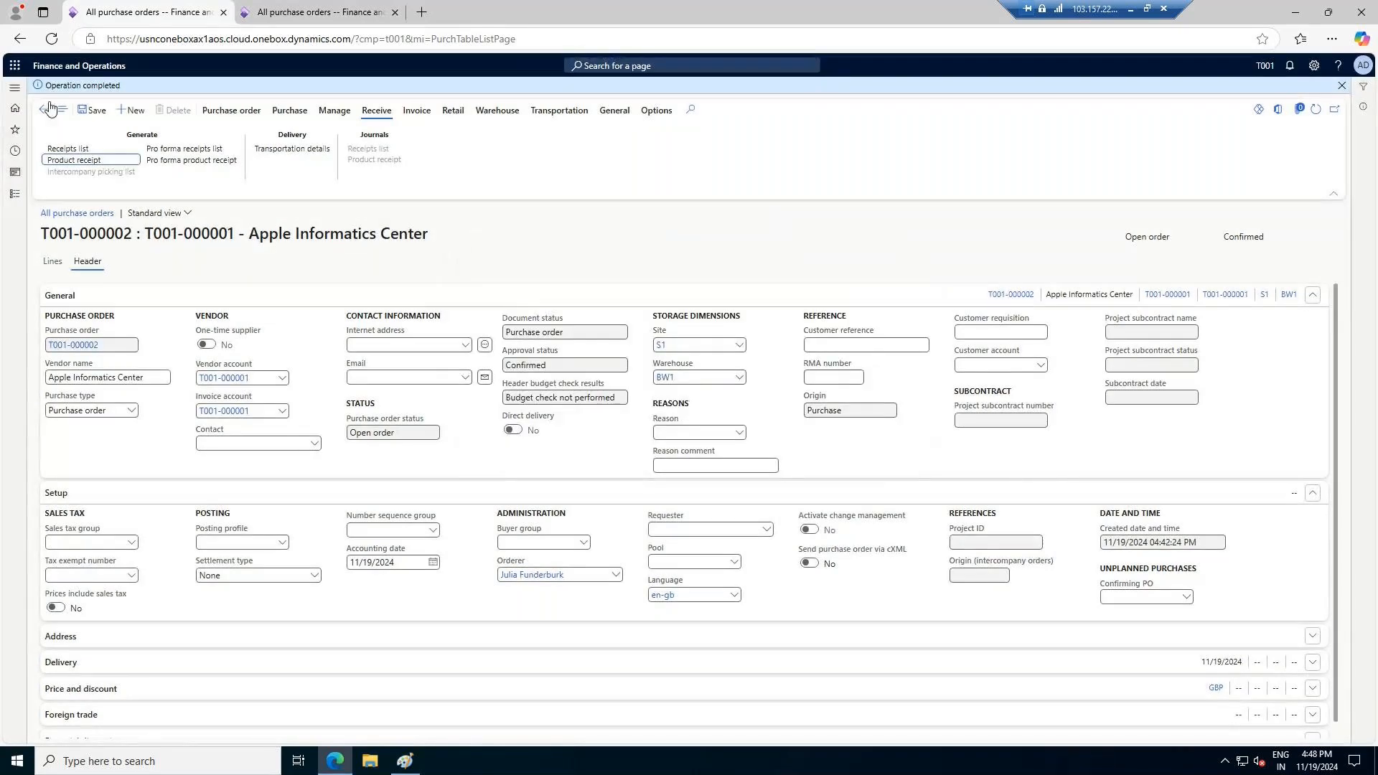
Show the BW1 purchase order's lines and start generating its receipts list
left_click(43, 261)
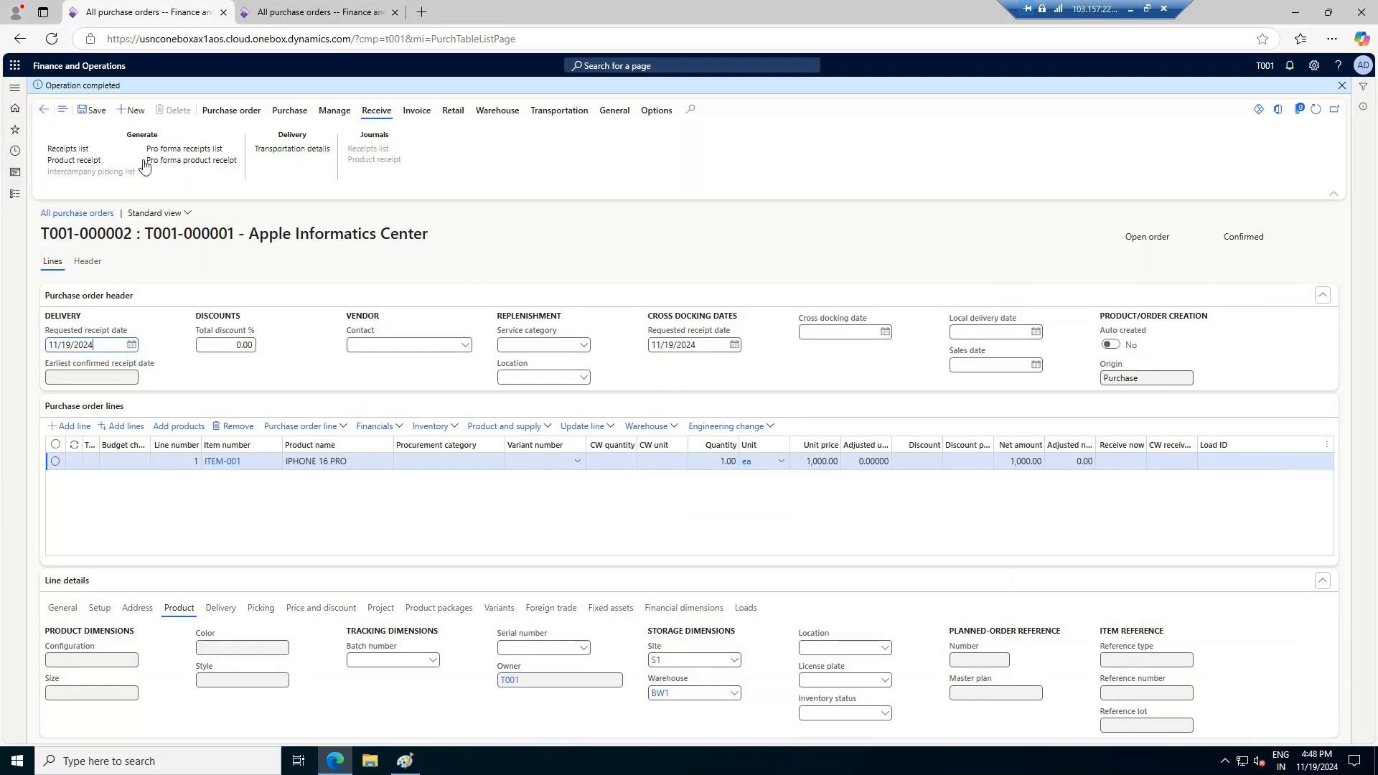
left_click(84, 149)
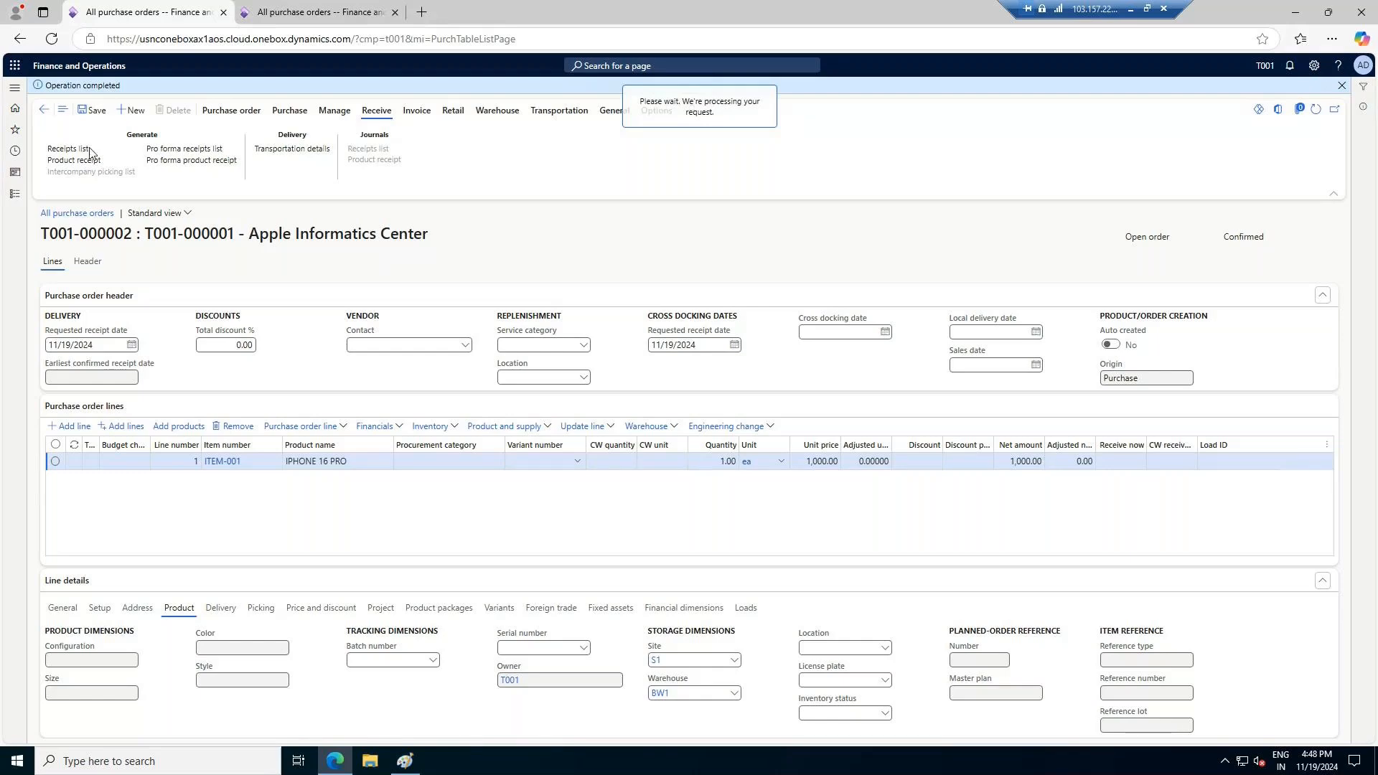
Try to post the AW1 order's product receipt for the ordered quantity, with a receipt number beginning 11192024
left_click(332, 15)
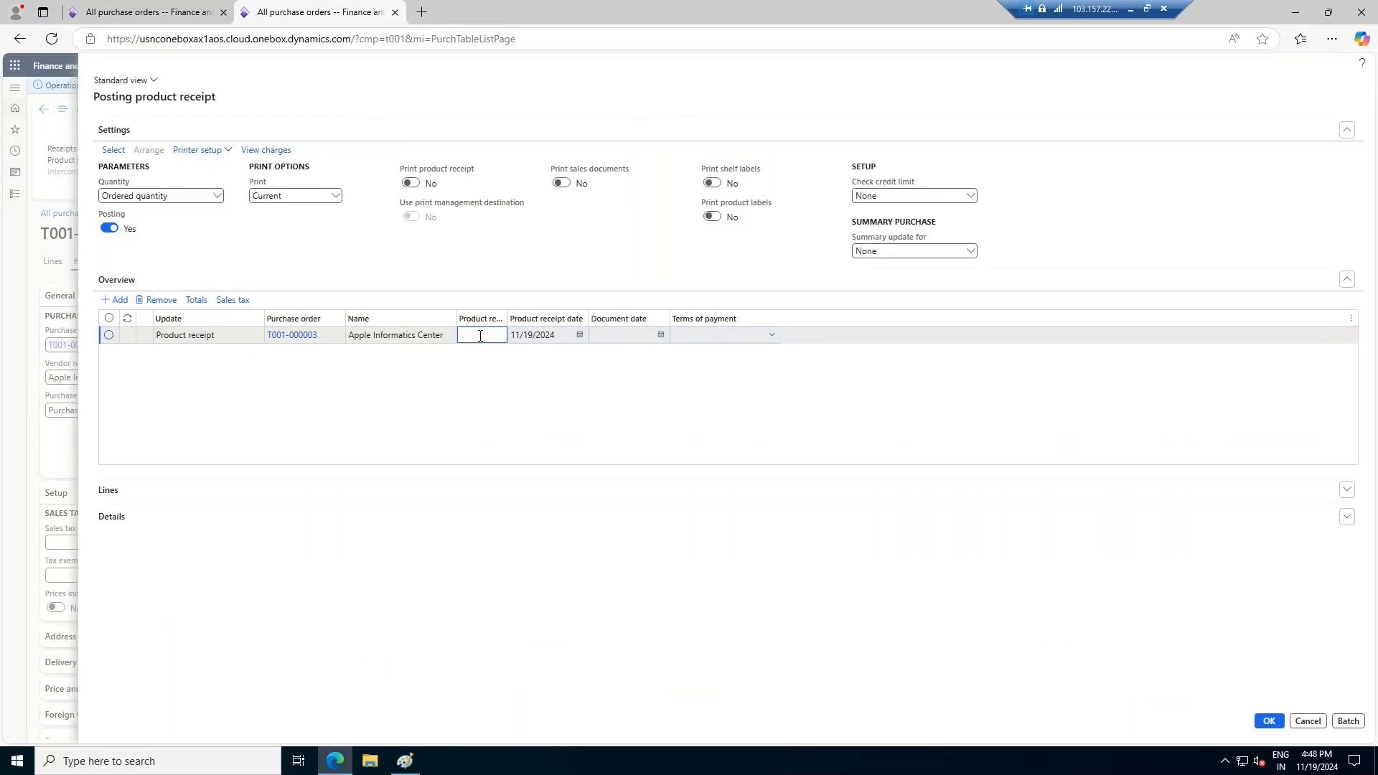
type("192024/01")
key("Tab")
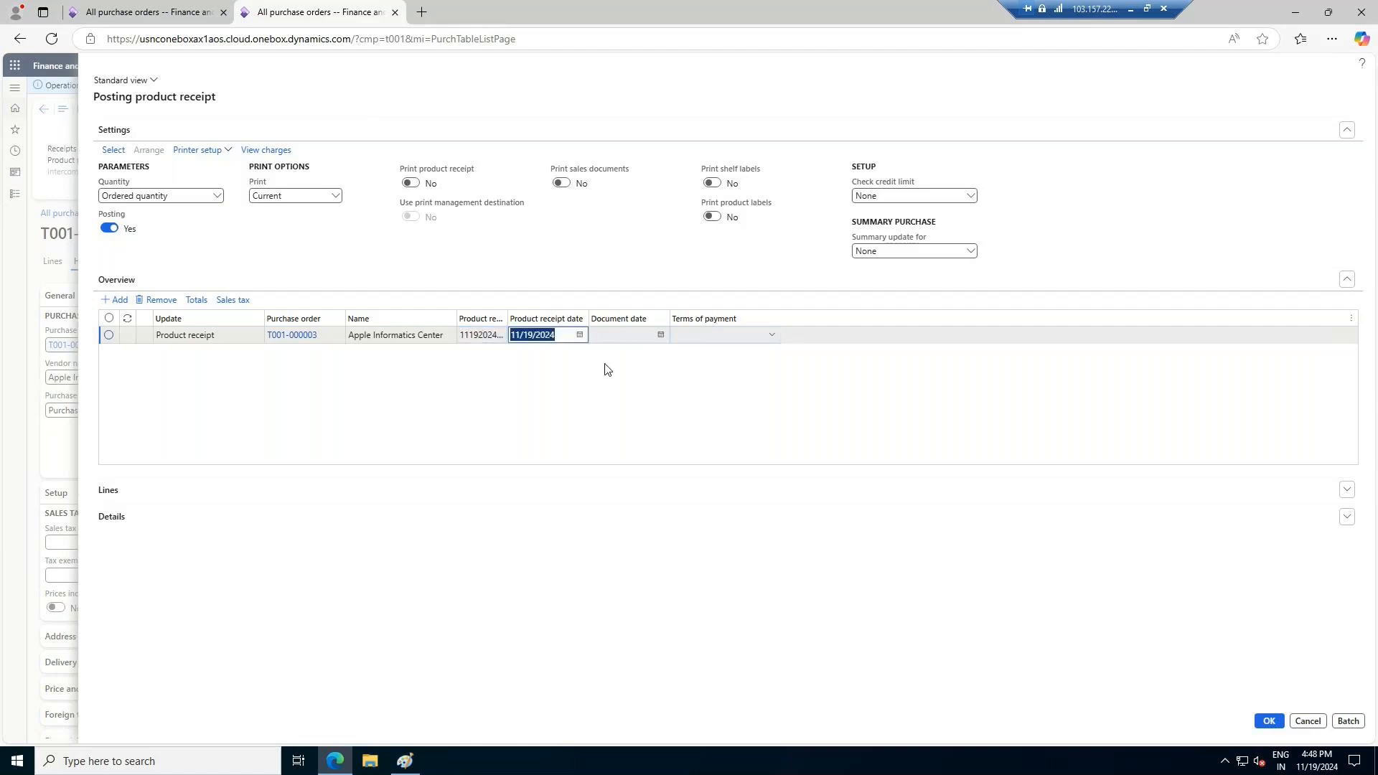
left_click(1268, 721)
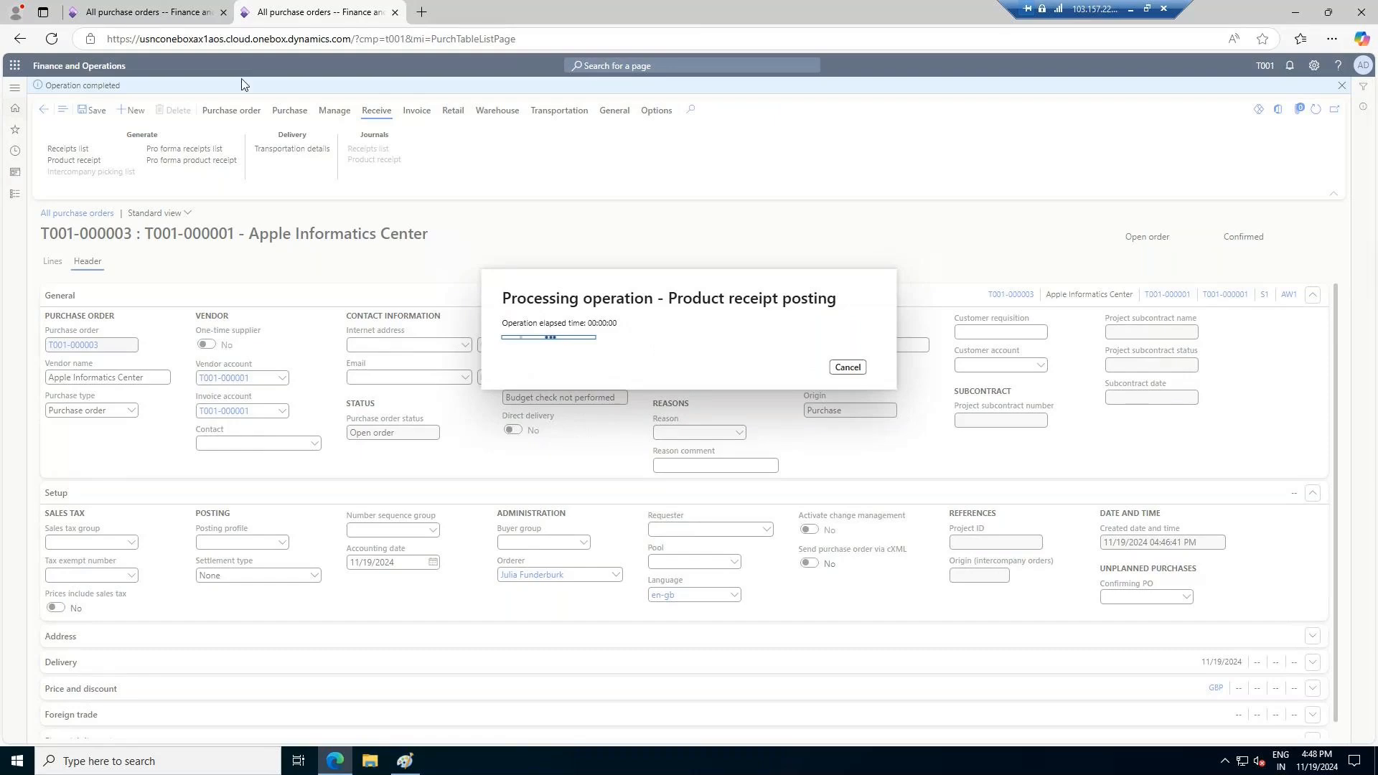
Expand the lines of the BW1 order's receipts list and post it for the ordered quantity
left_click(164, 16)
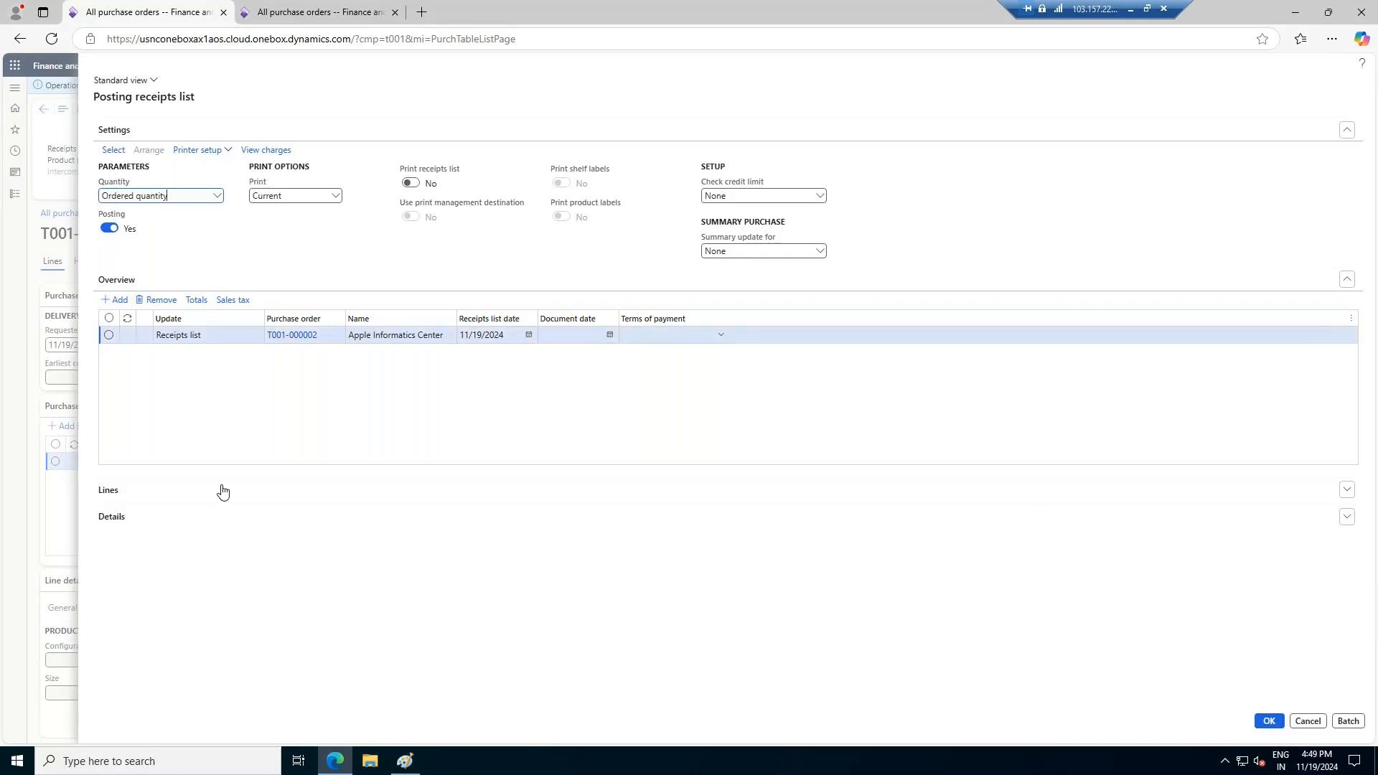
left_click(1347, 491)
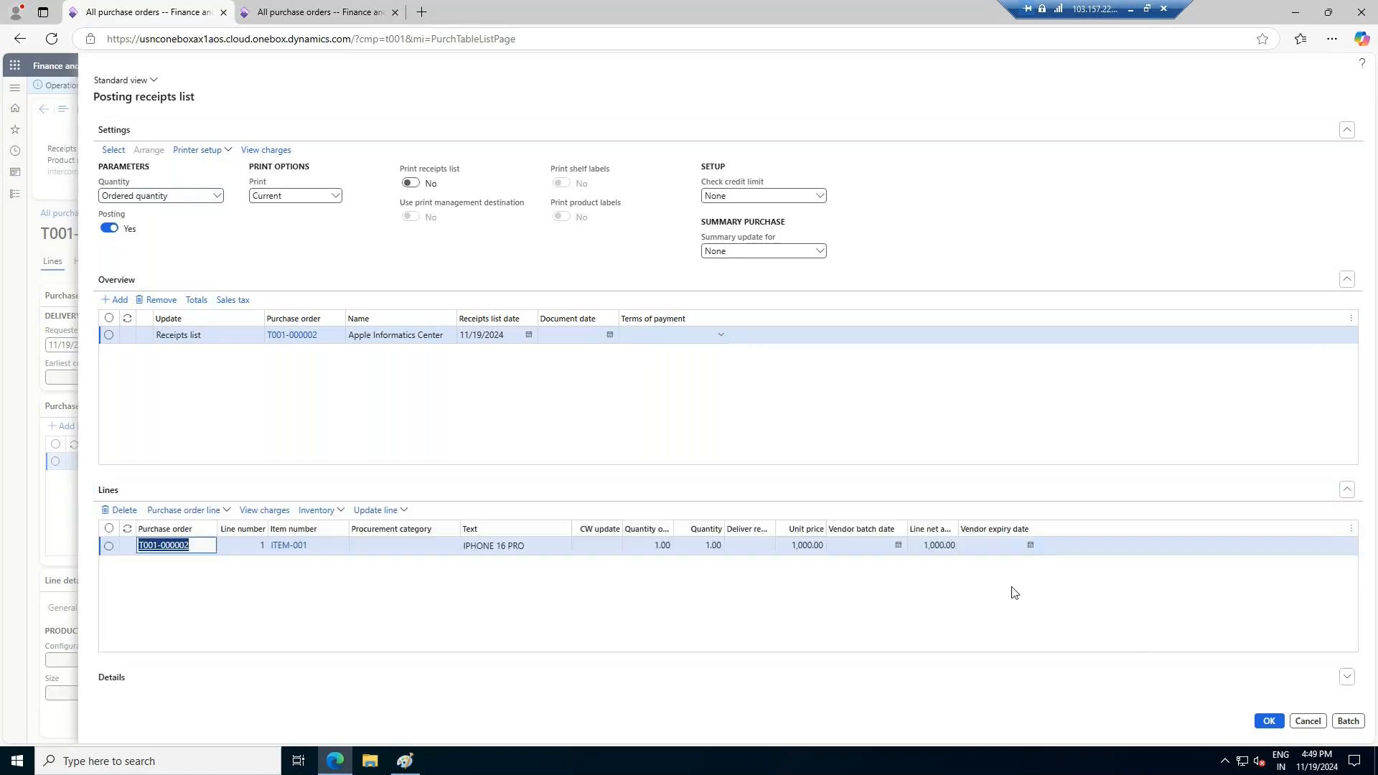
left_click(1268, 723)
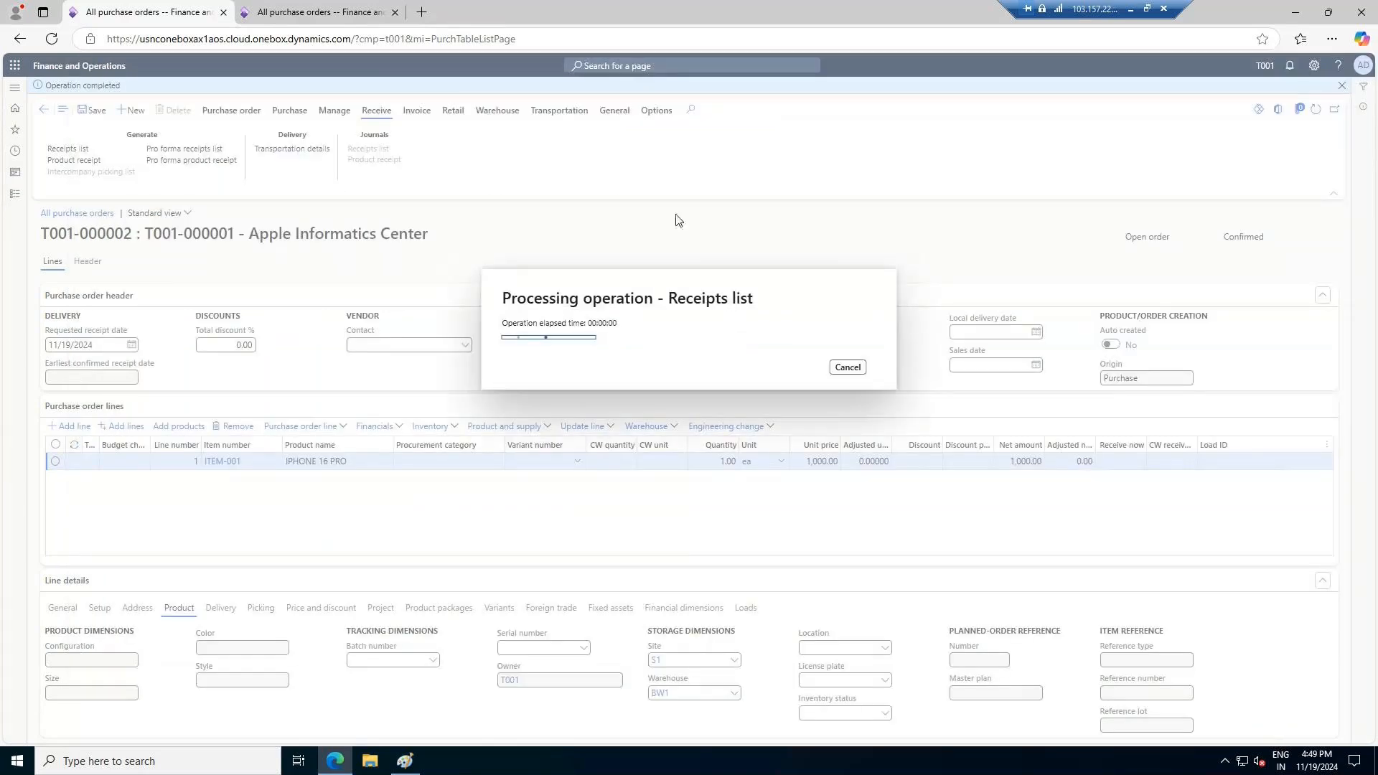
Try to post the BW1 order's product receipt for the ordered quantity, with a receipt number beginning 11192024
left_click(346, 12)
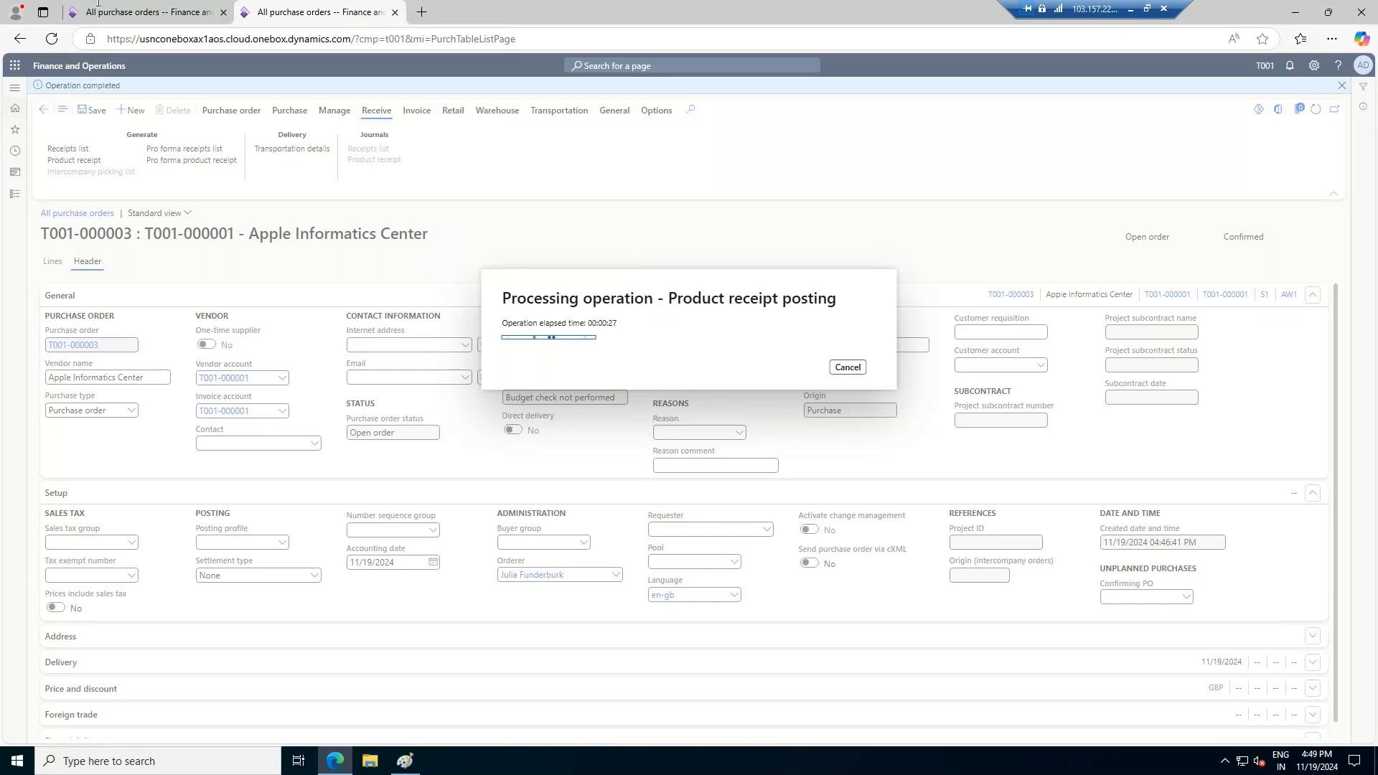
left_click(128, 8)
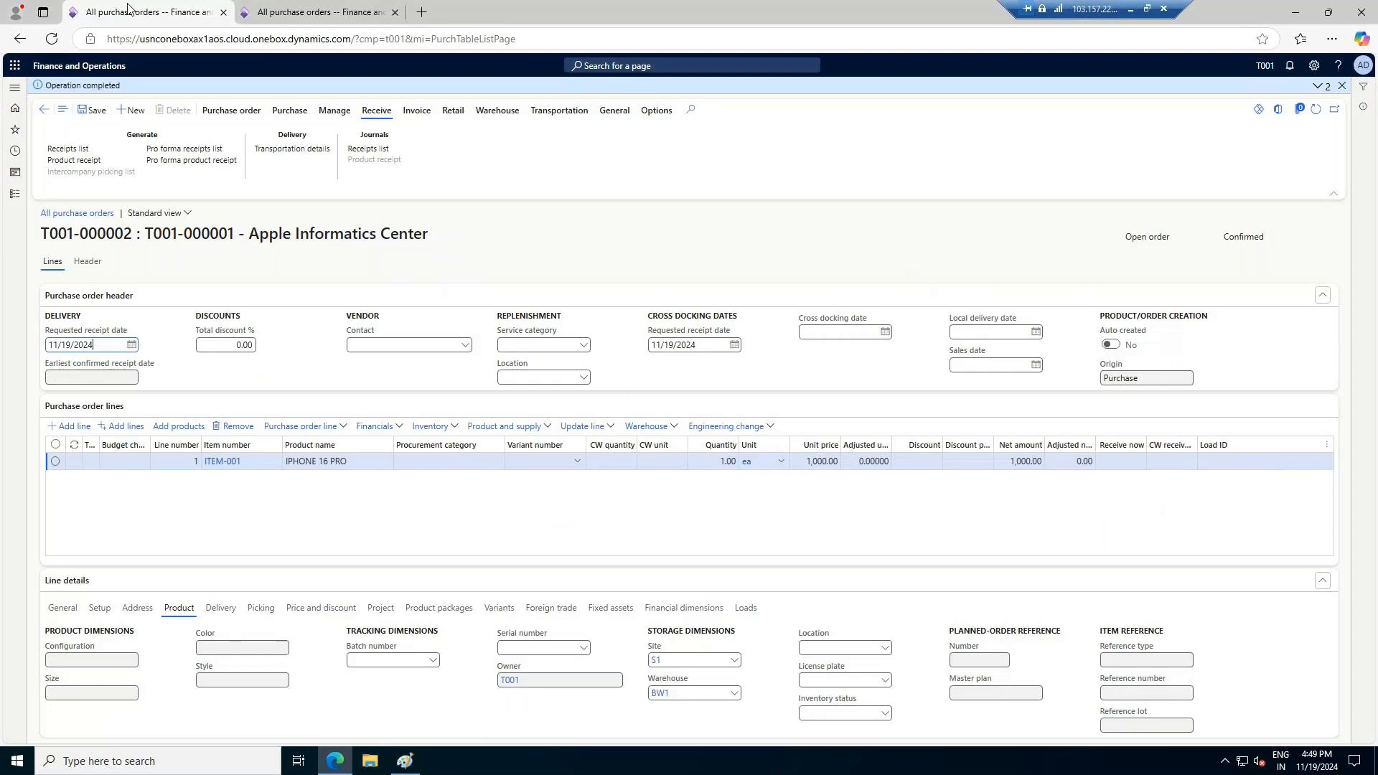
left_click(91, 160)
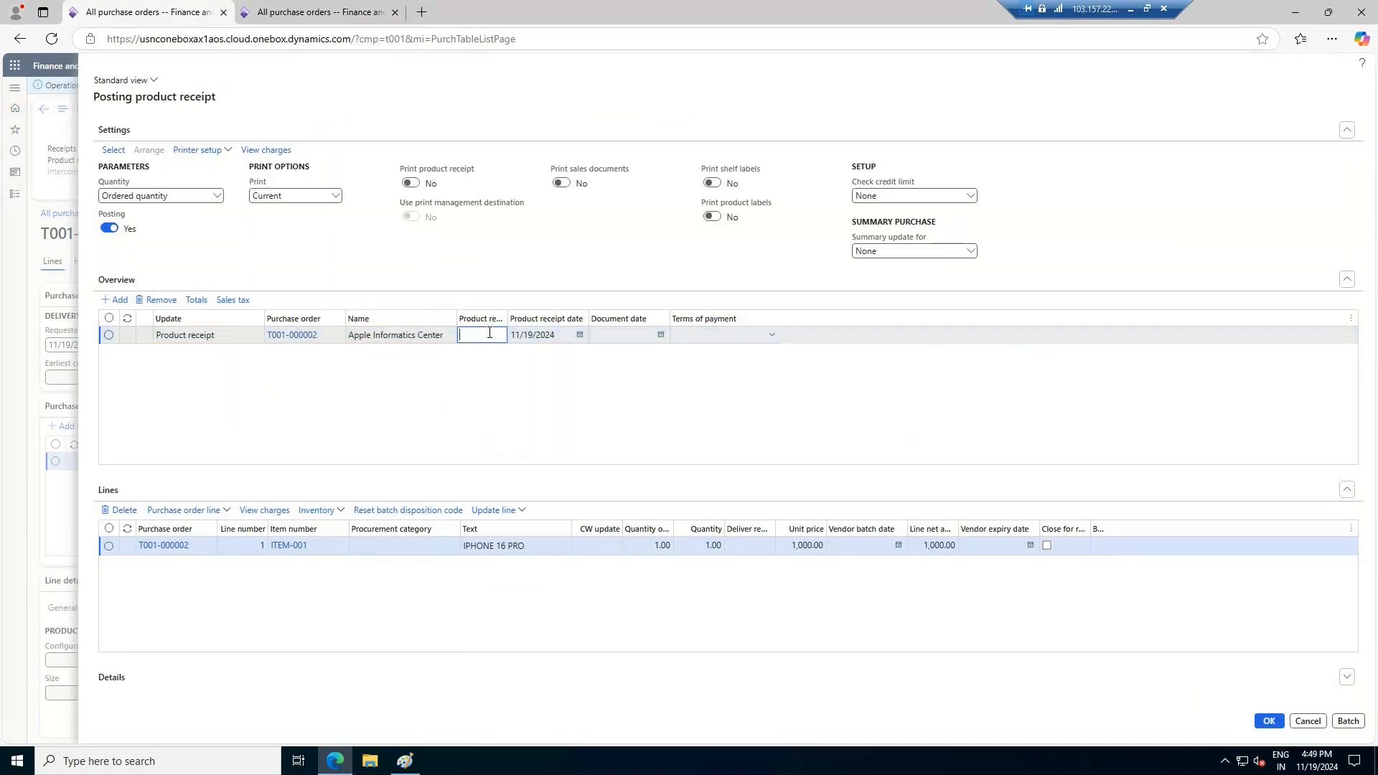
type("11192024")
key("Tab")
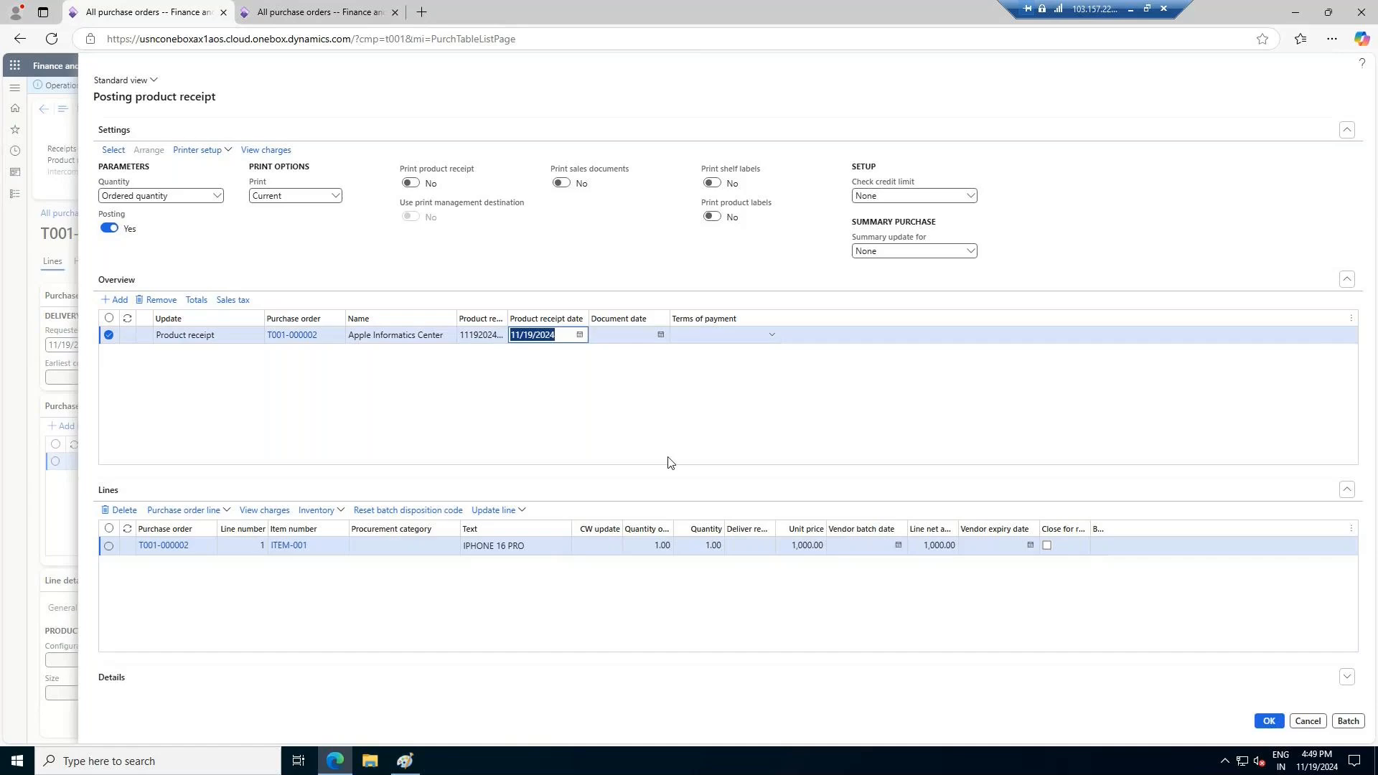
left_click(1266, 722)
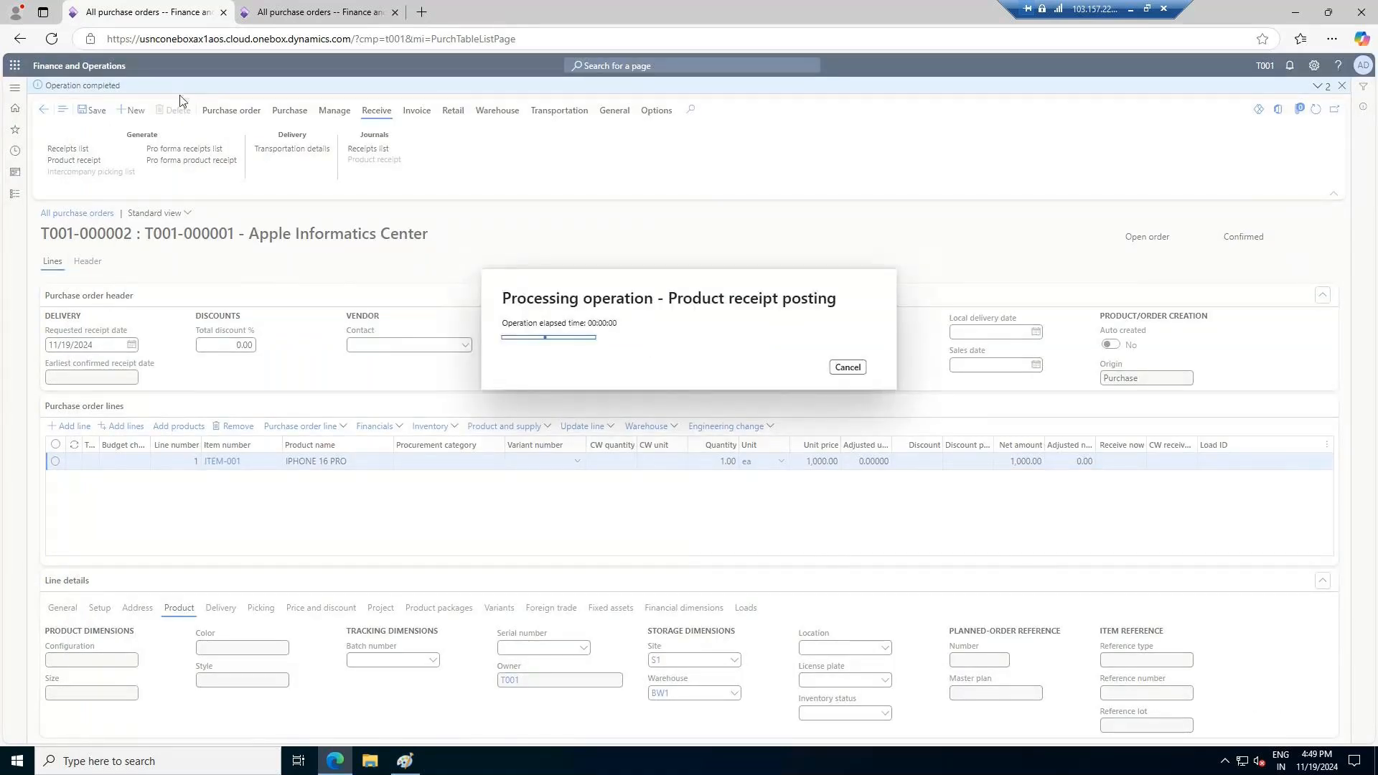
Review the AW1 order's posting error details and open the registration of its ITEM-001 line from a new receipts list
left_click(284, 8)
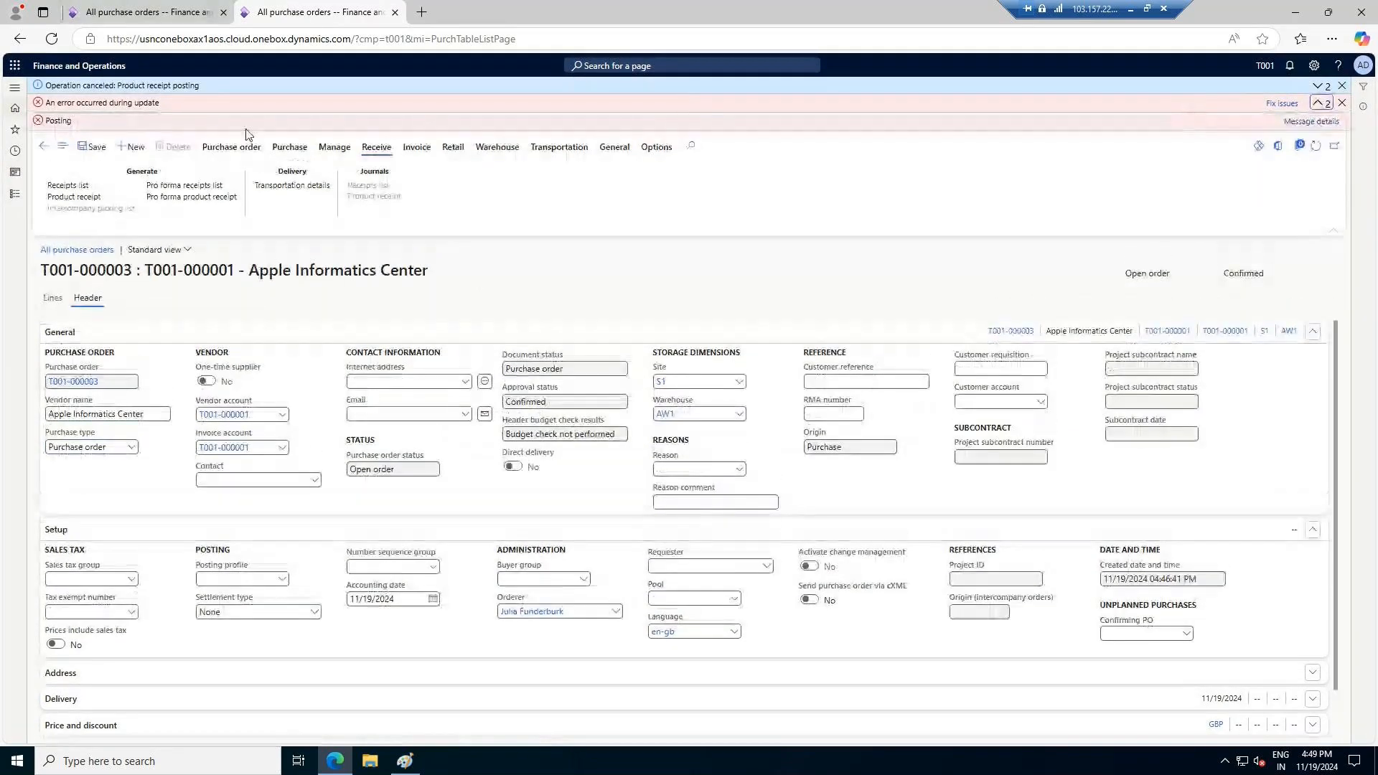
left_click(1310, 120)
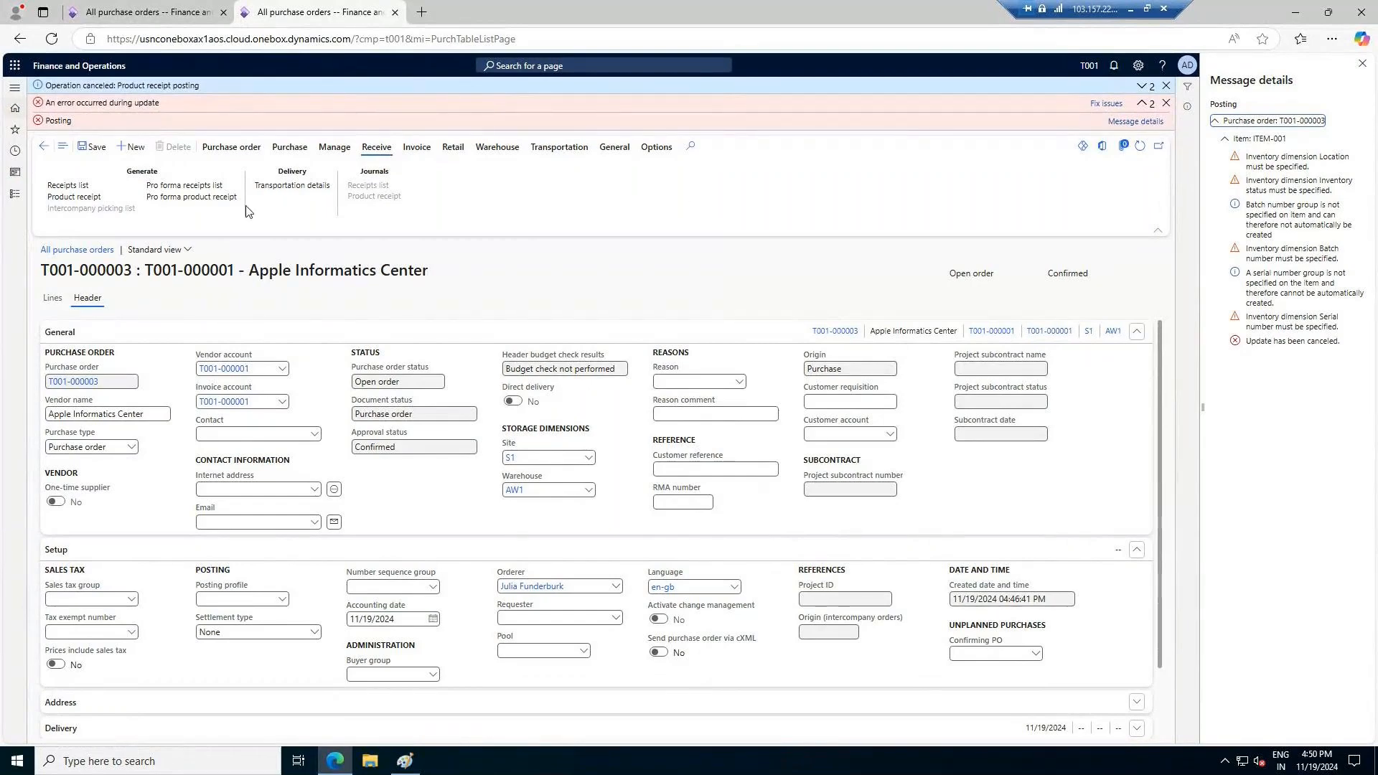
left_click(81, 185)
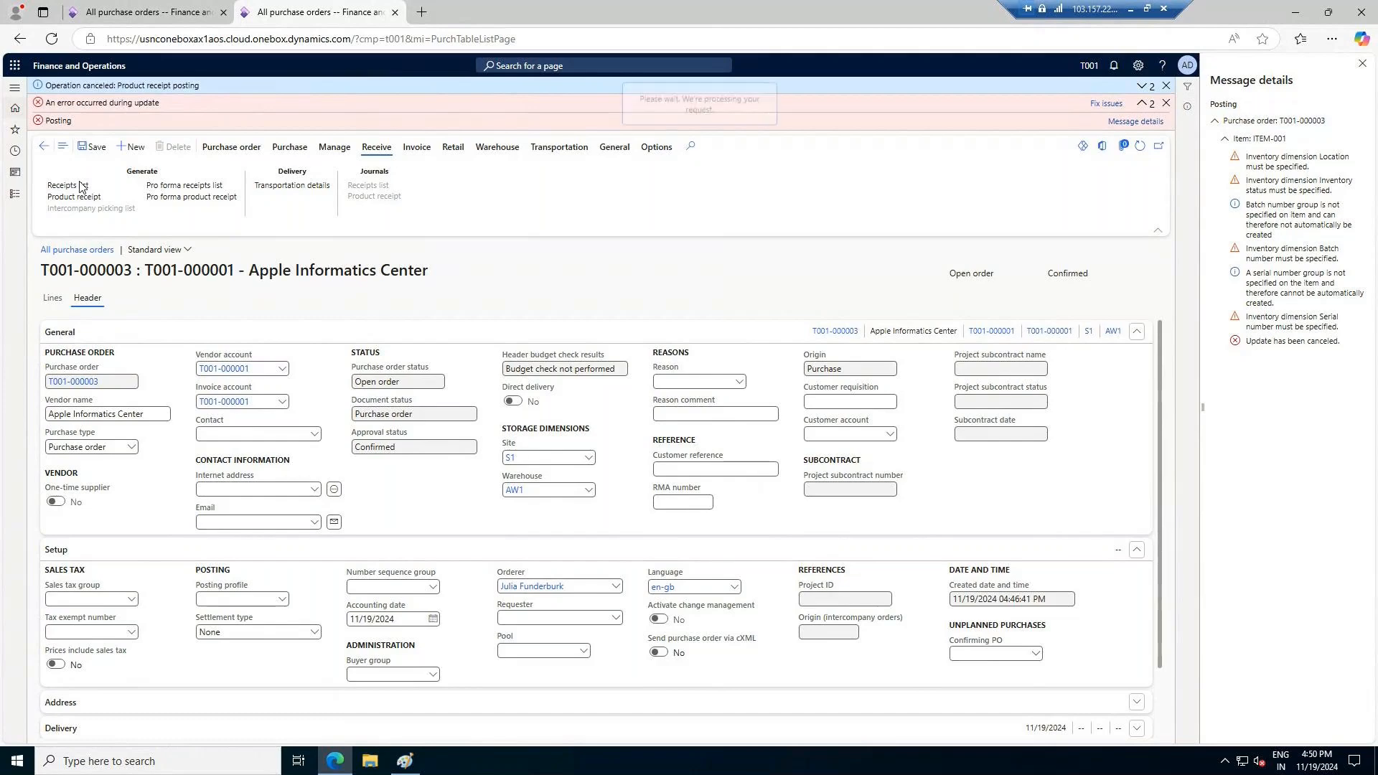
left_click(560, 491)
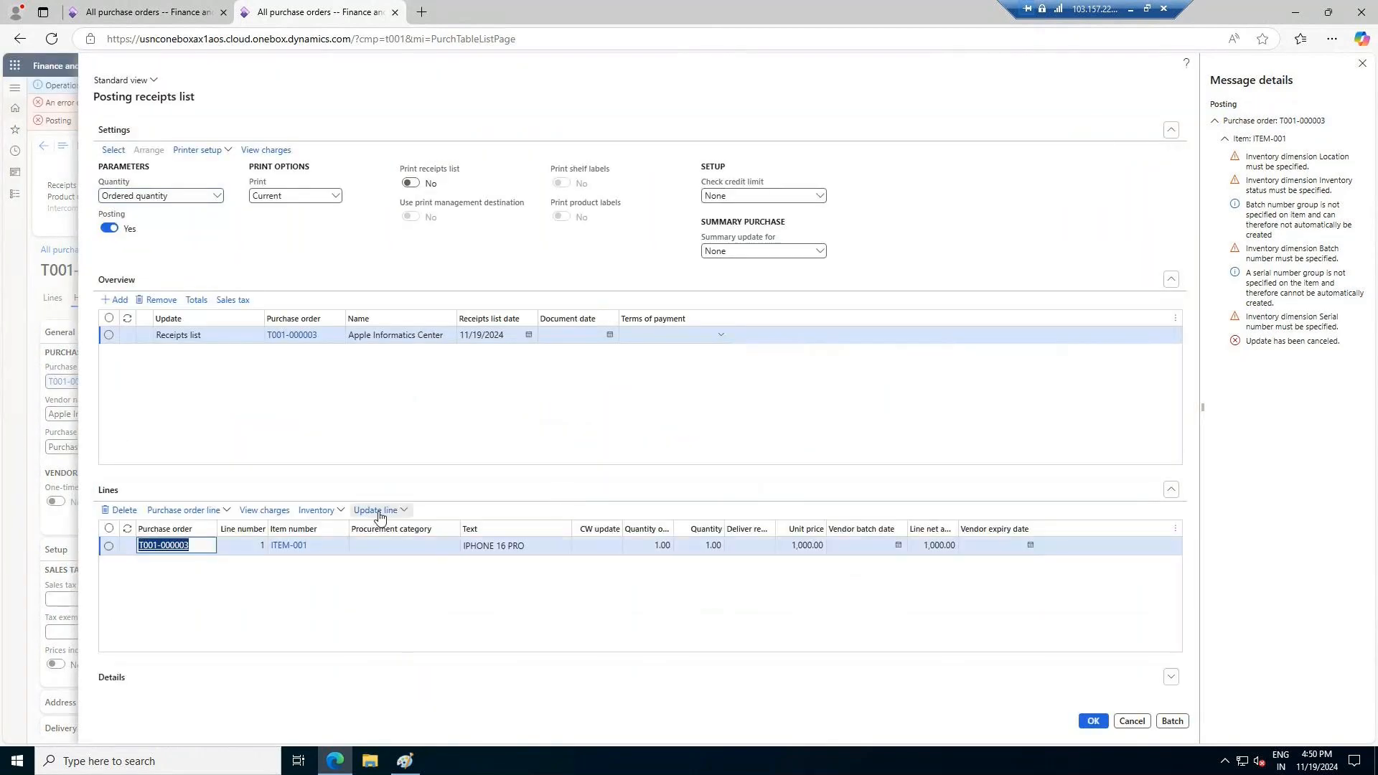
left_click(379, 511)
left_click(386, 554)
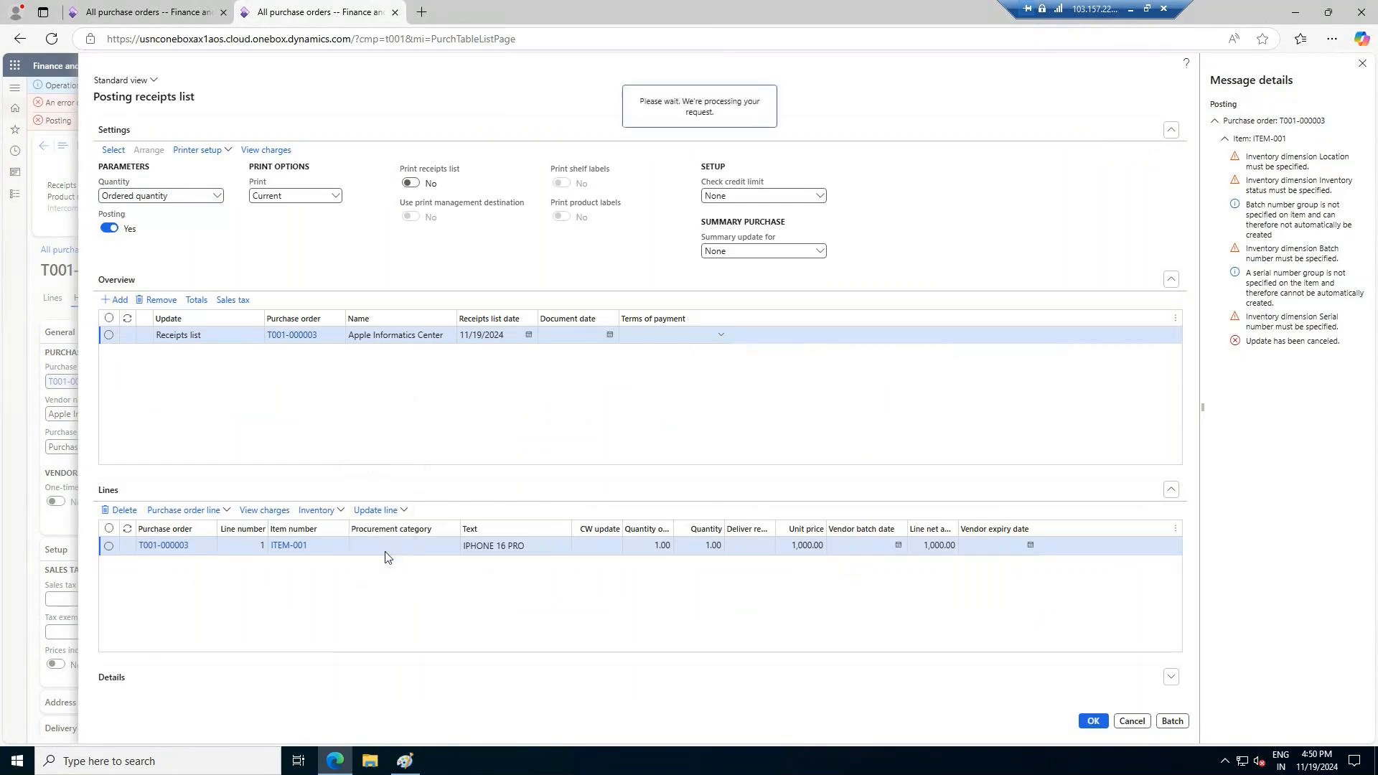
Examine the posting error details of the BW1 purchase order and return to the AW1 registration
left_click(172, 11)
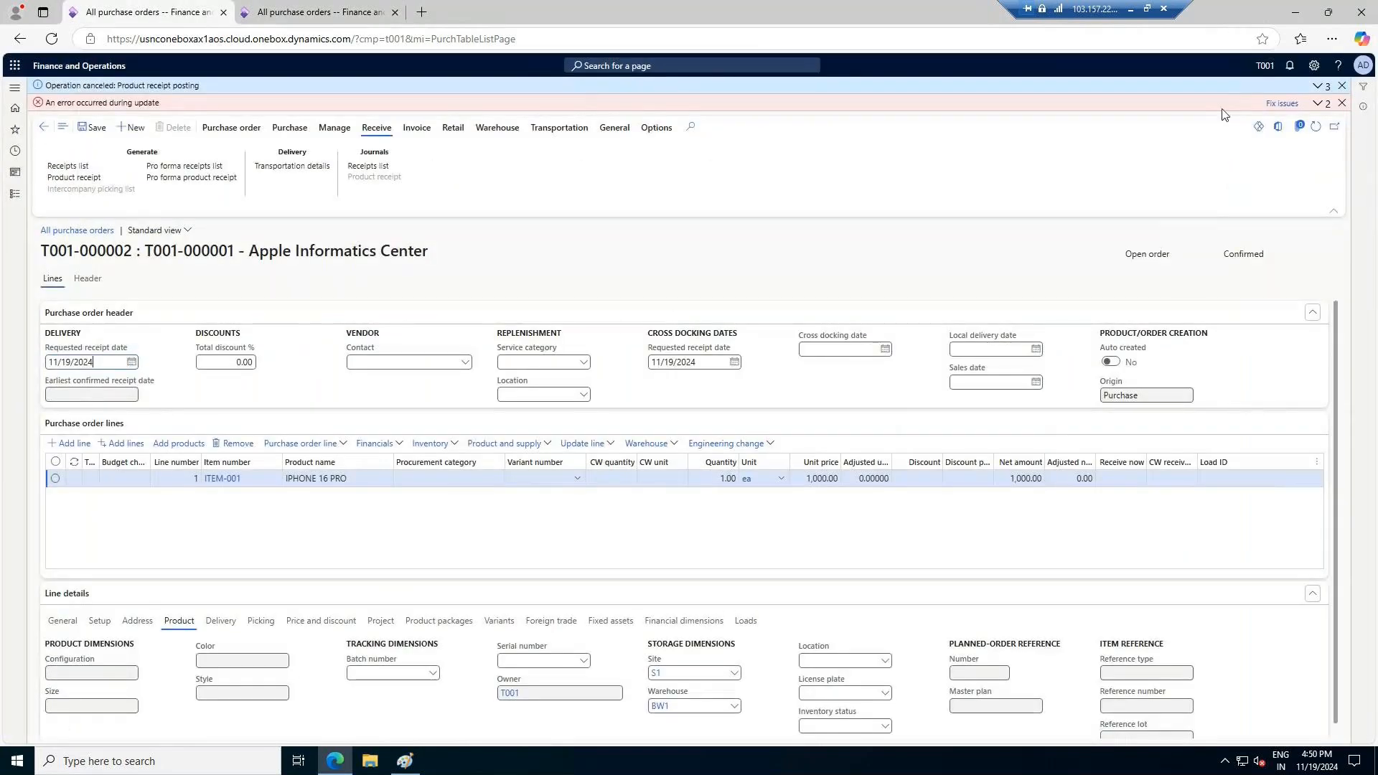
left_click(1317, 102)
left_click(1310, 121)
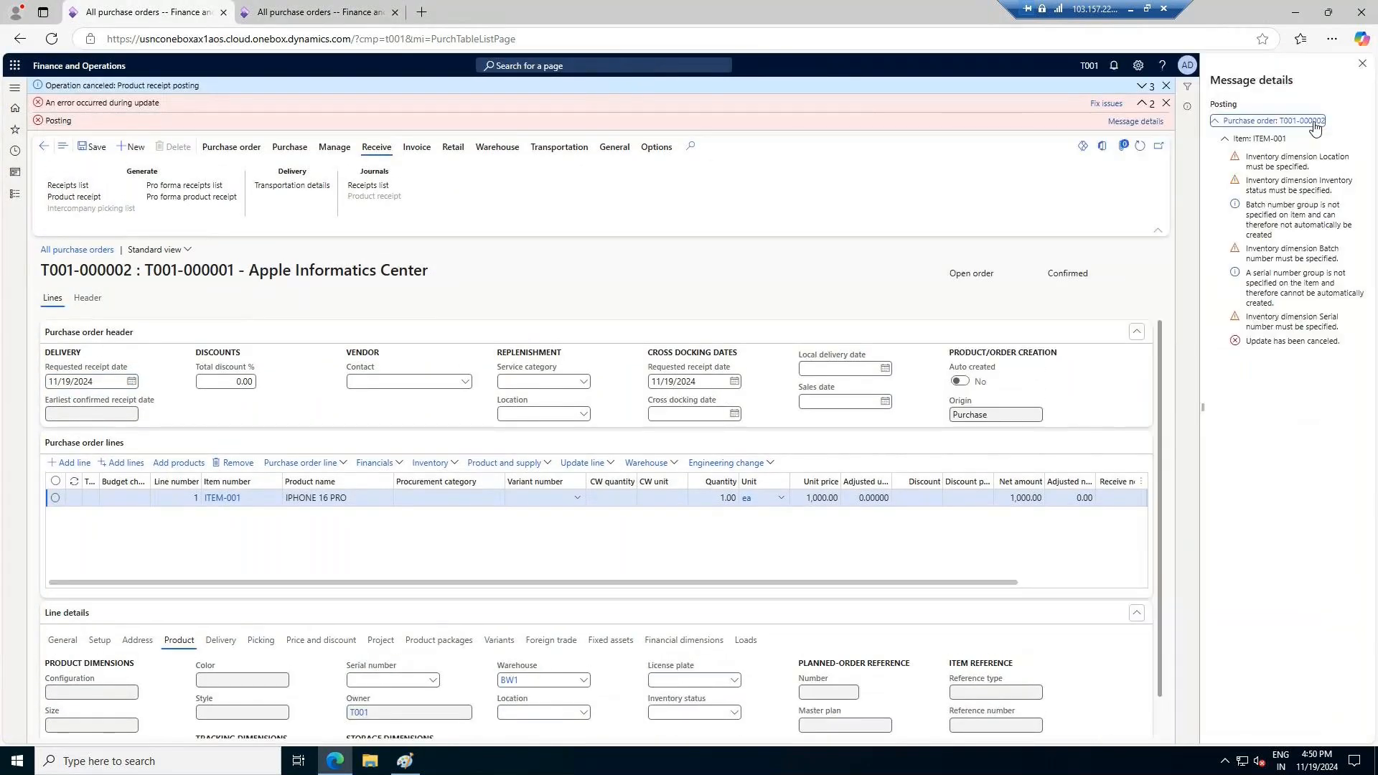
left_click(316, 13)
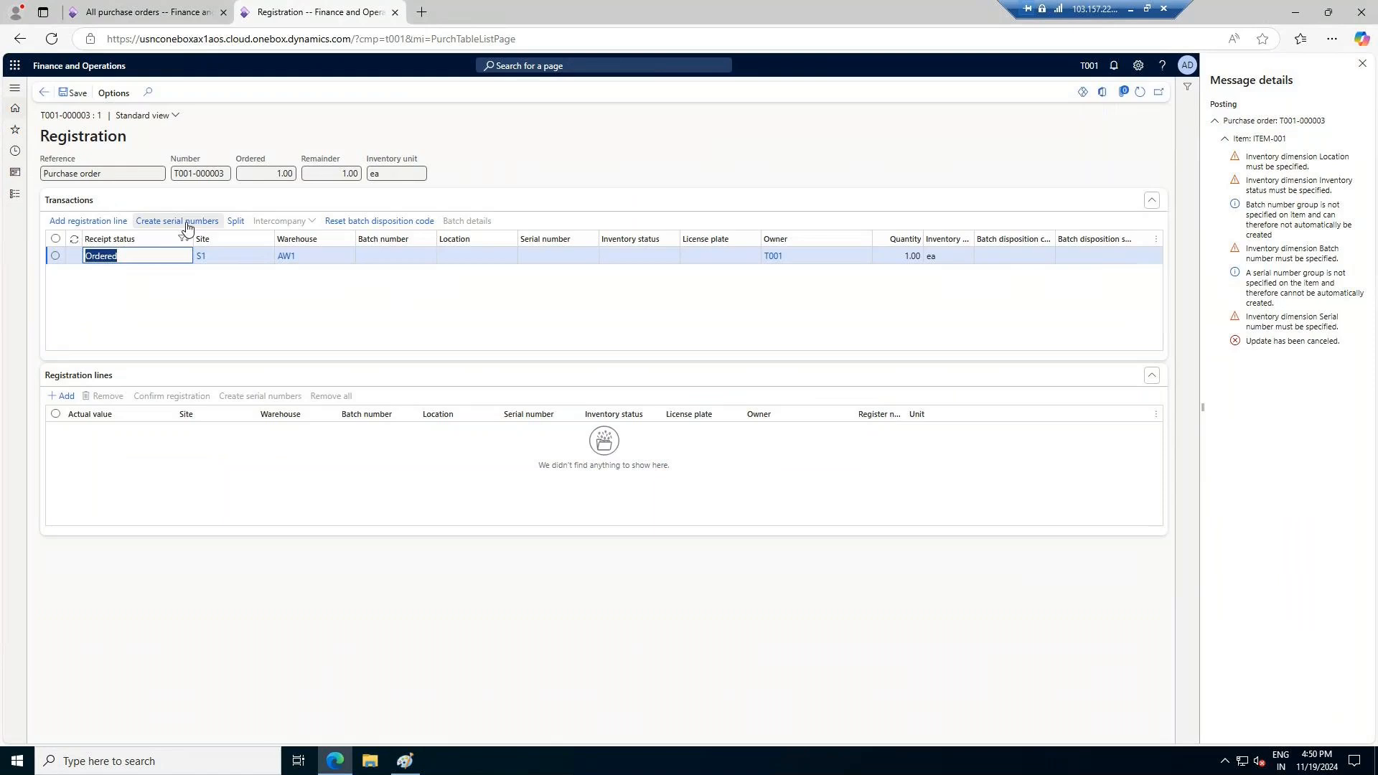
Create a serial number for the AW1 item transaction with start 1, end 1 and format SR/2024/######
left_click(187, 221)
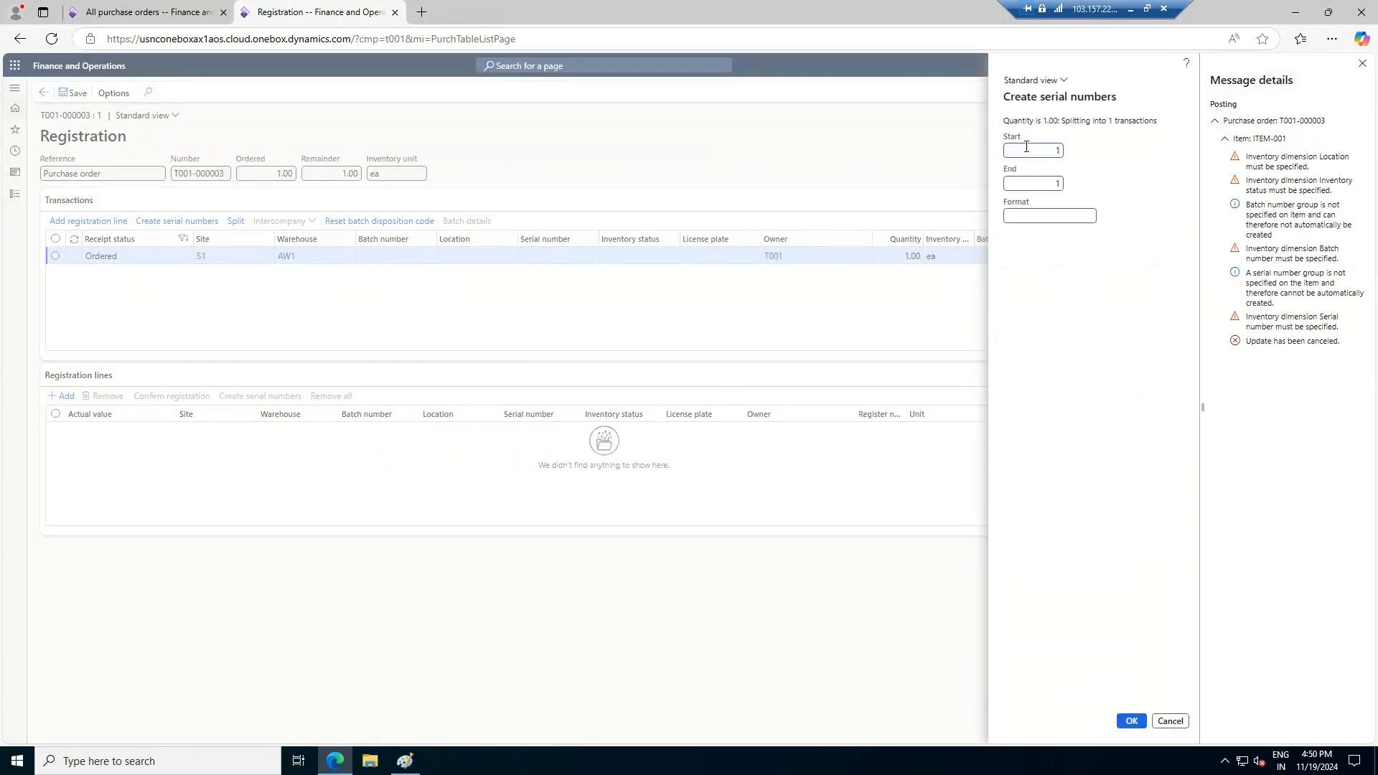
type("SR/2024/######")
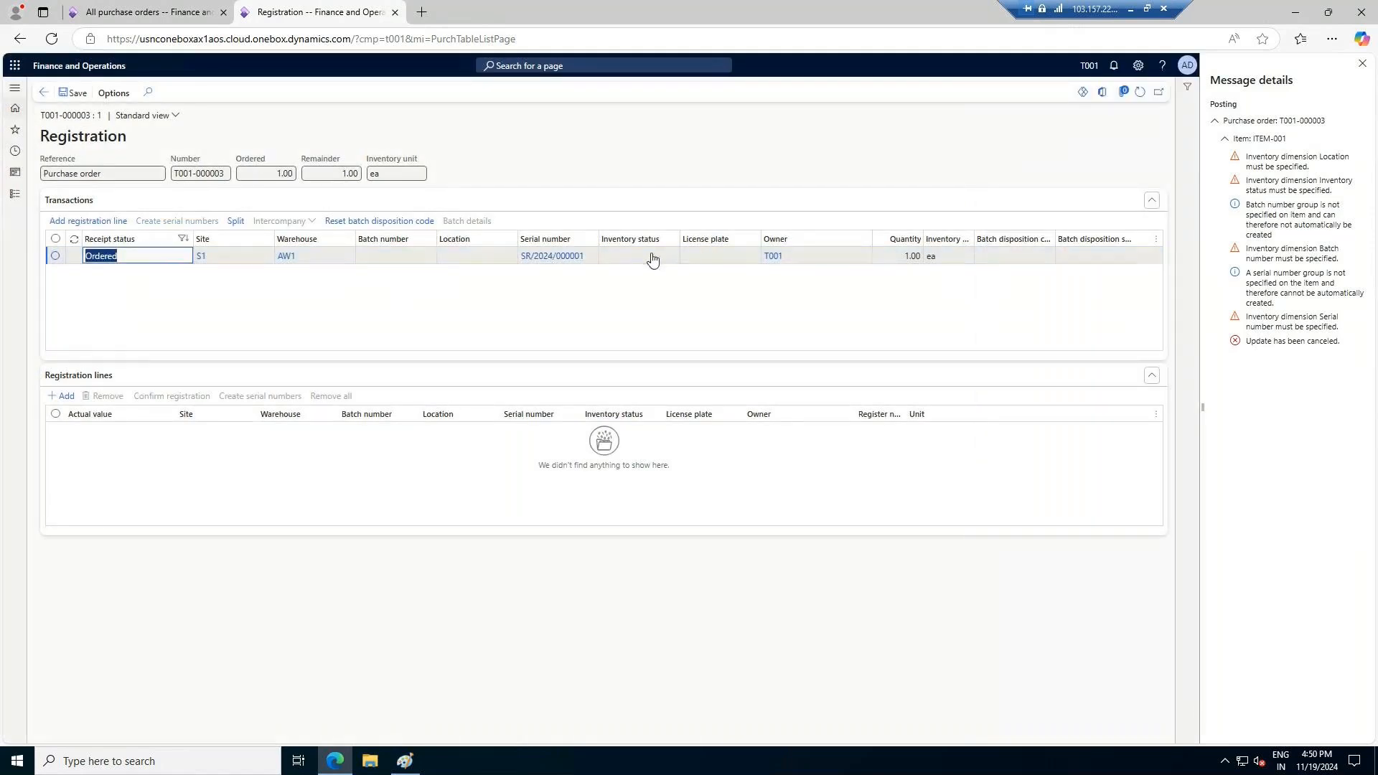
Add a registration line for the serialised item, try to confirm the registration, and open the message details
left_click(98, 222)
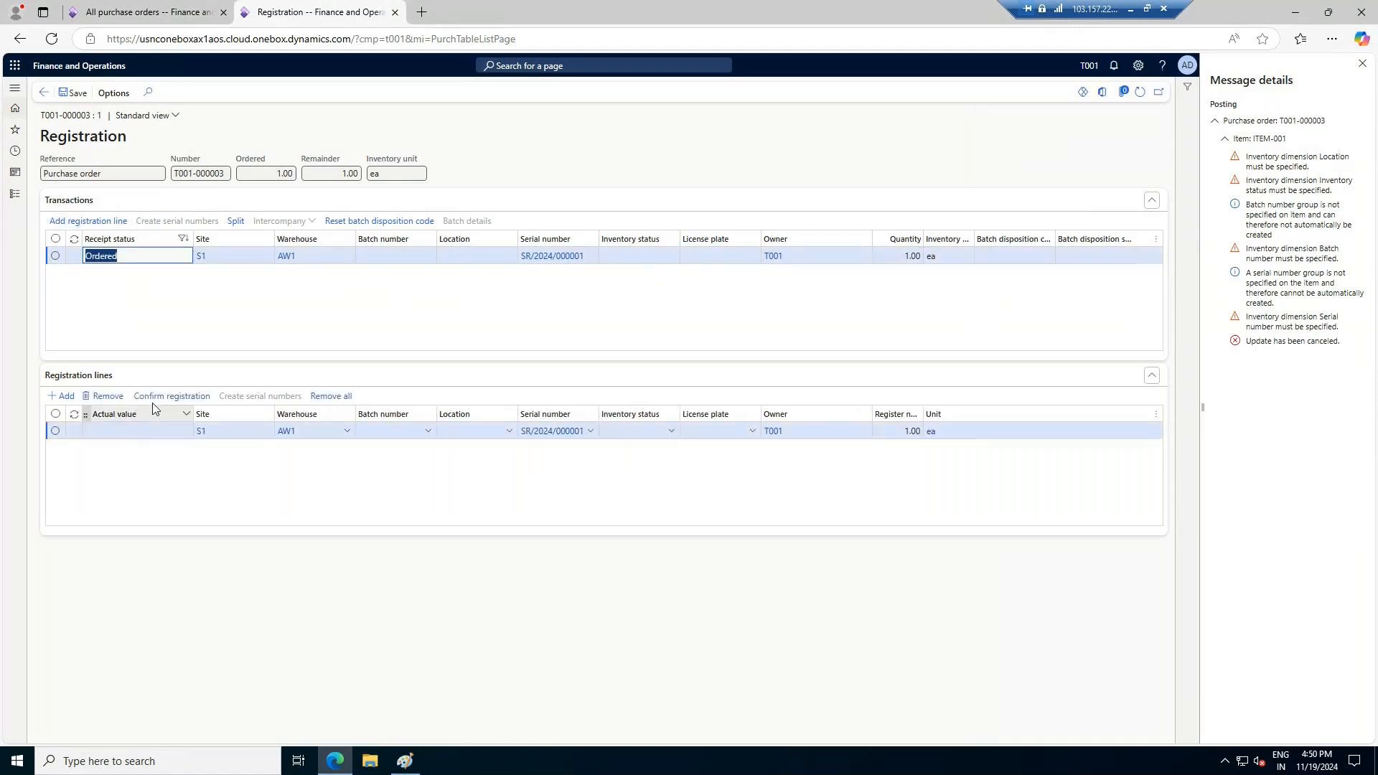
left_click(158, 397)
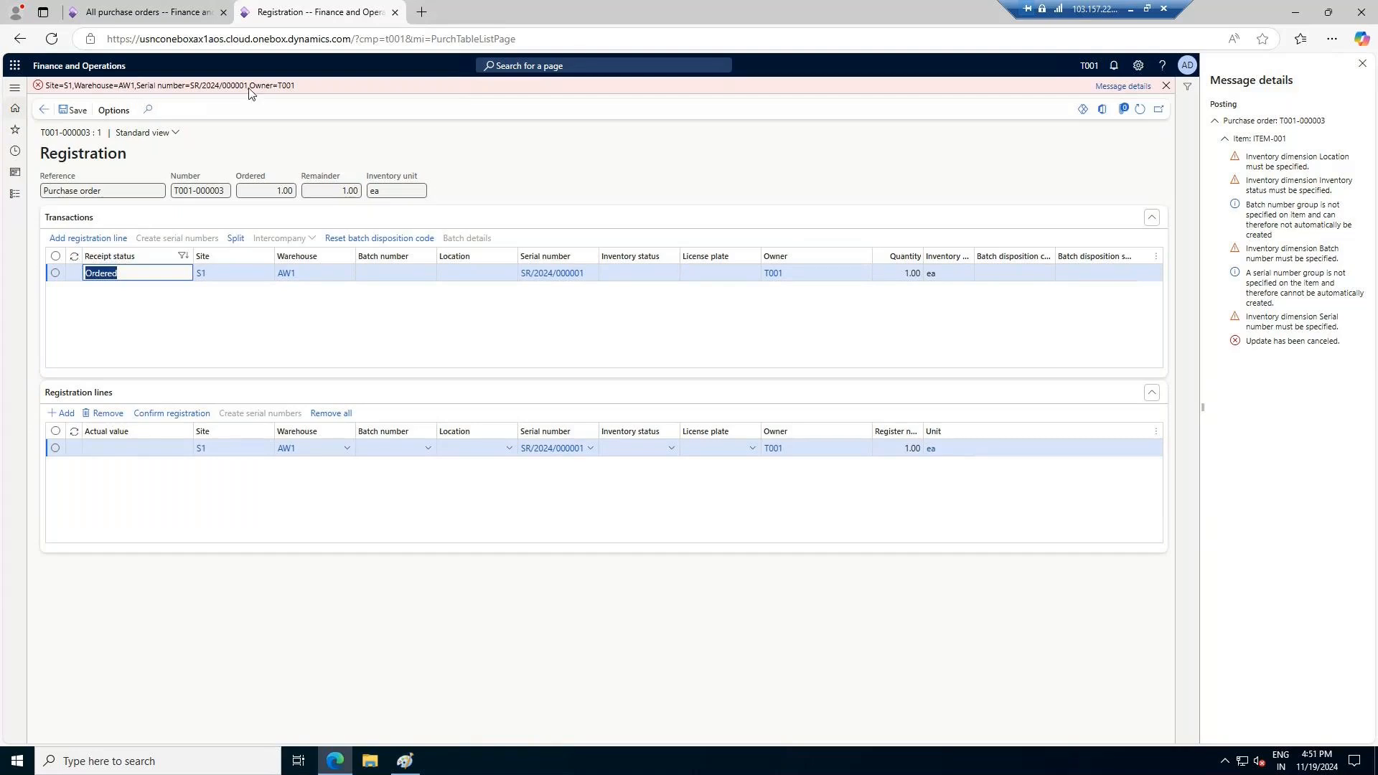
left_click(1142, 88)
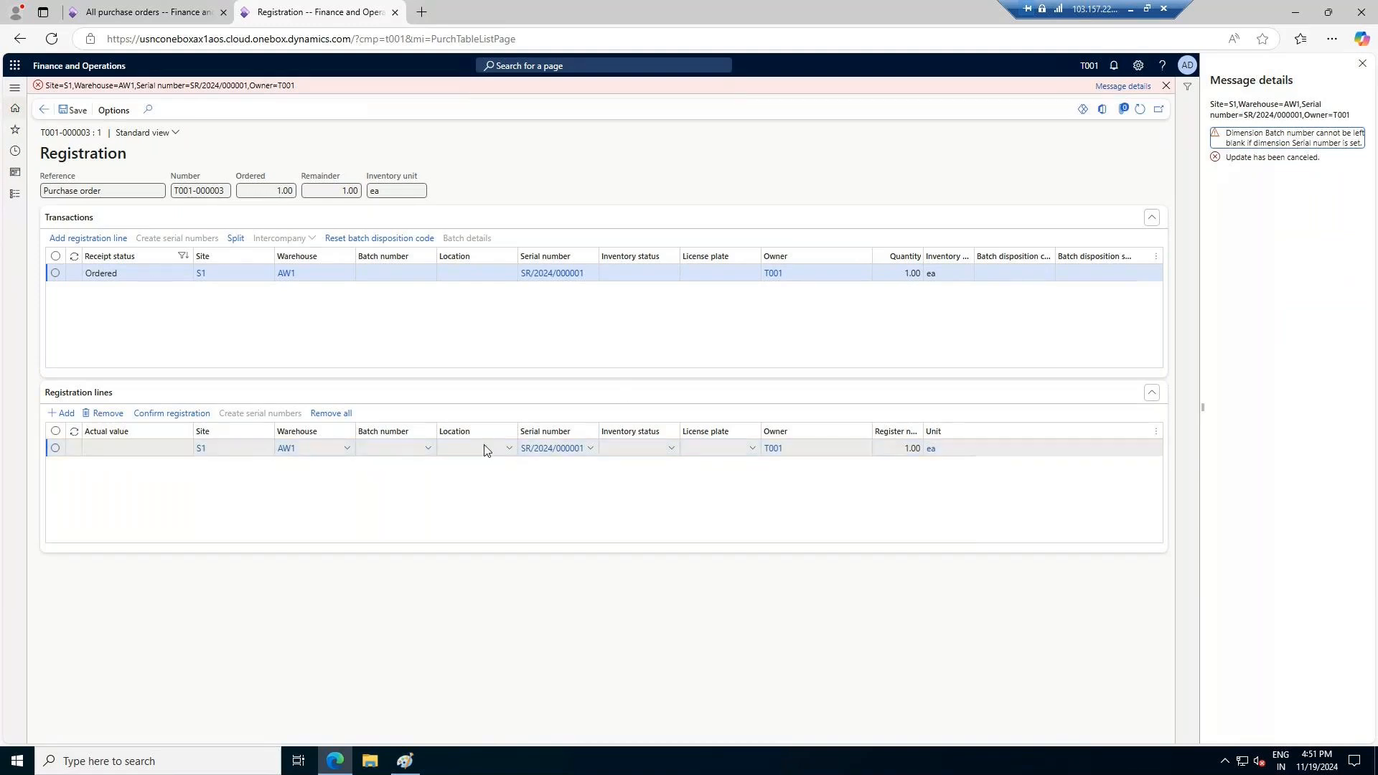
Assign batch B1 to the registration line, try to confirm the registration, and review the message details
left_click(427, 448)
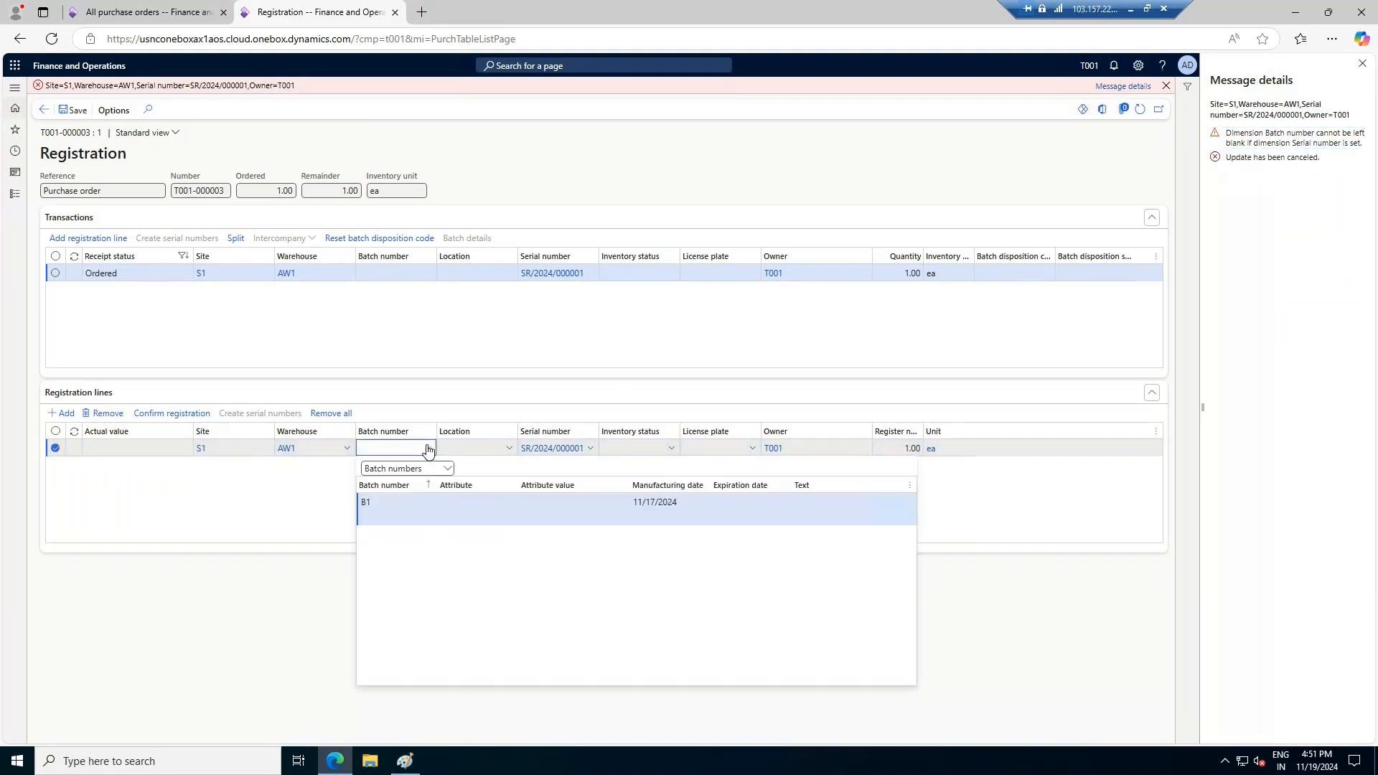
left_click(388, 509)
left_click(509, 452)
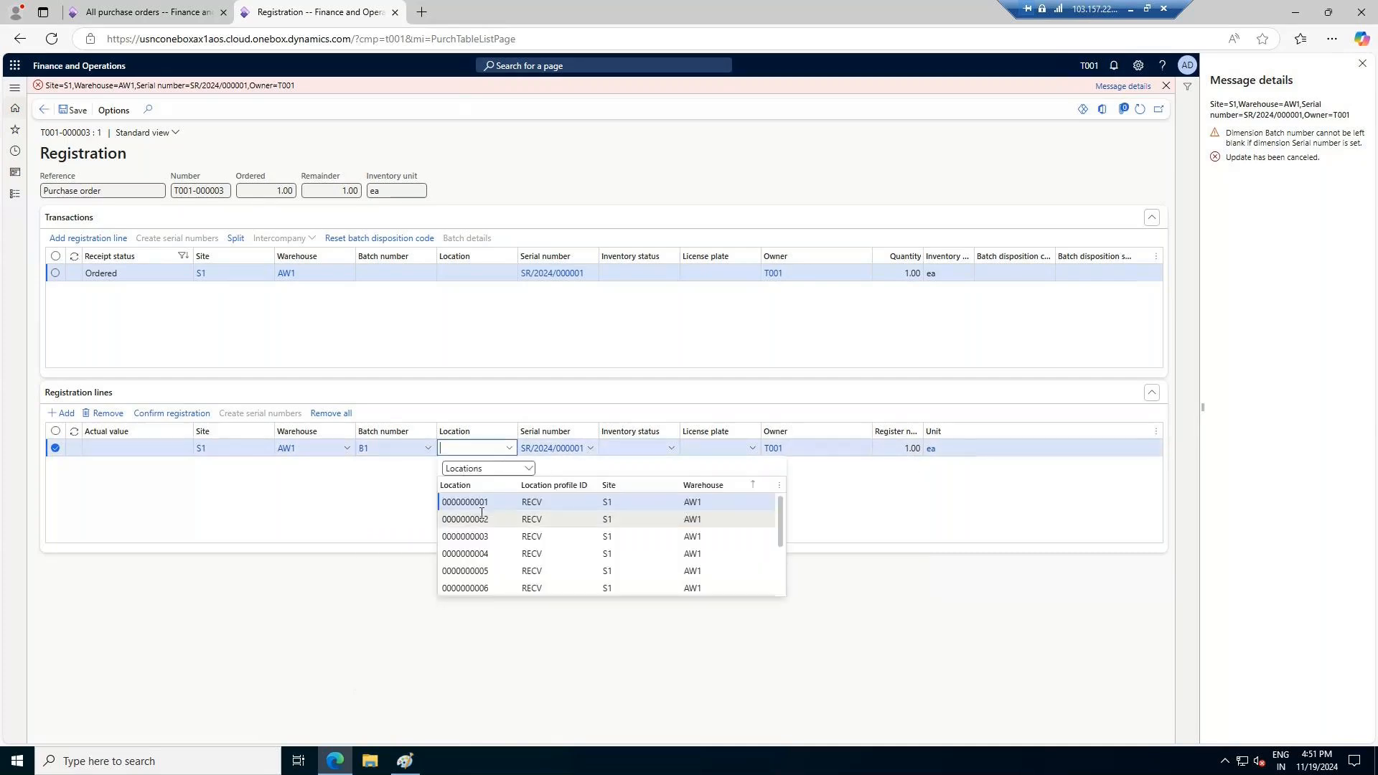
left_click(892, 504)
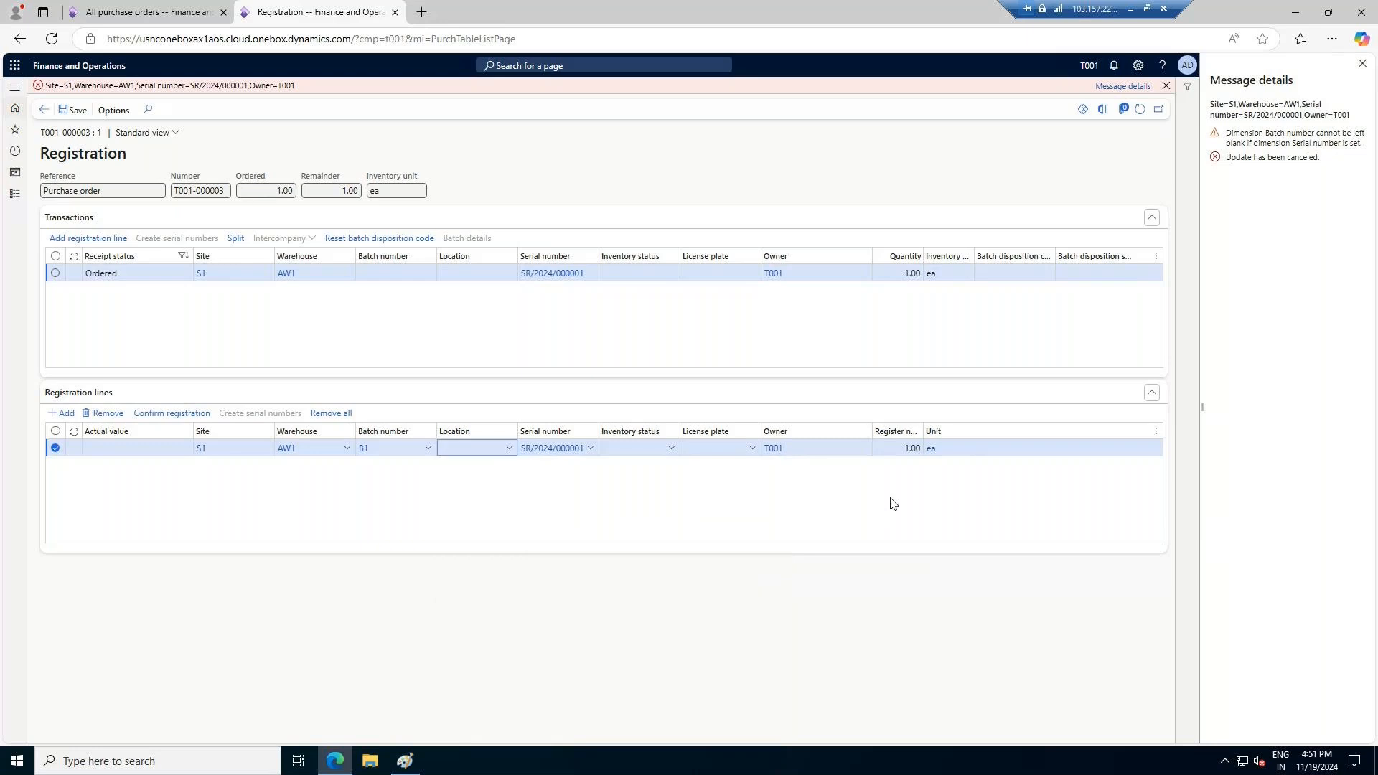
left_click(1363, 64)
left_click(149, 413)
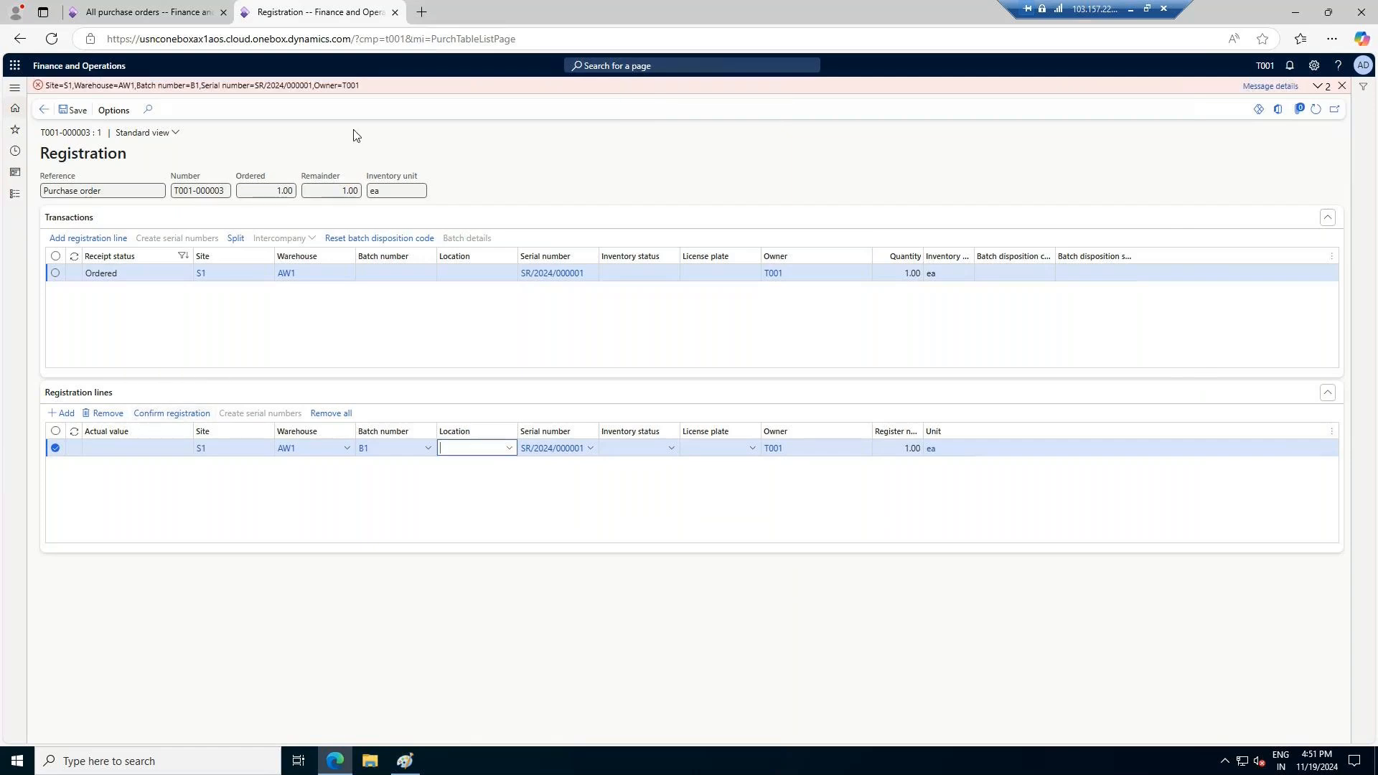
left_click(1317, 86)
left_click(1310, 104)
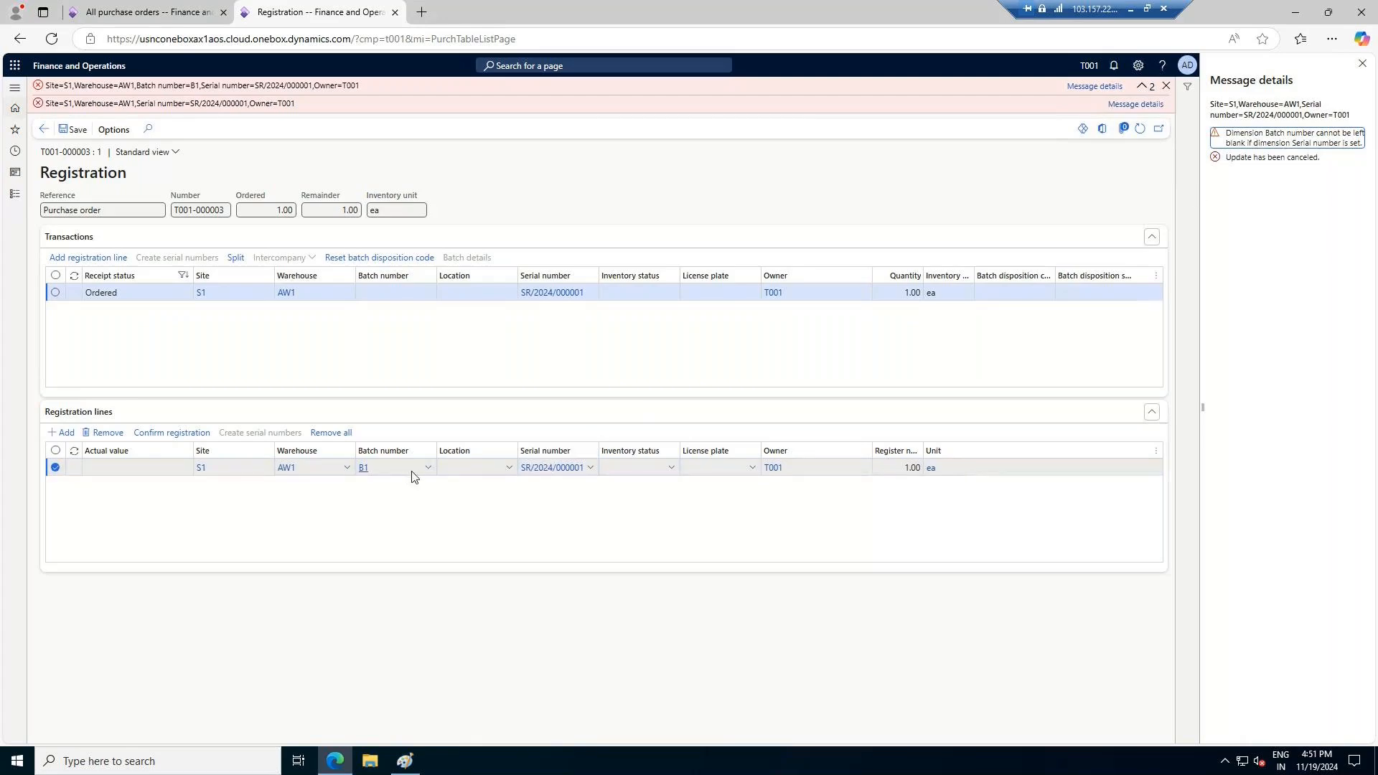
Set the registration line's inventory status to Available and try to confirm the registration with location and license plate left blank
left_click(670, 470)
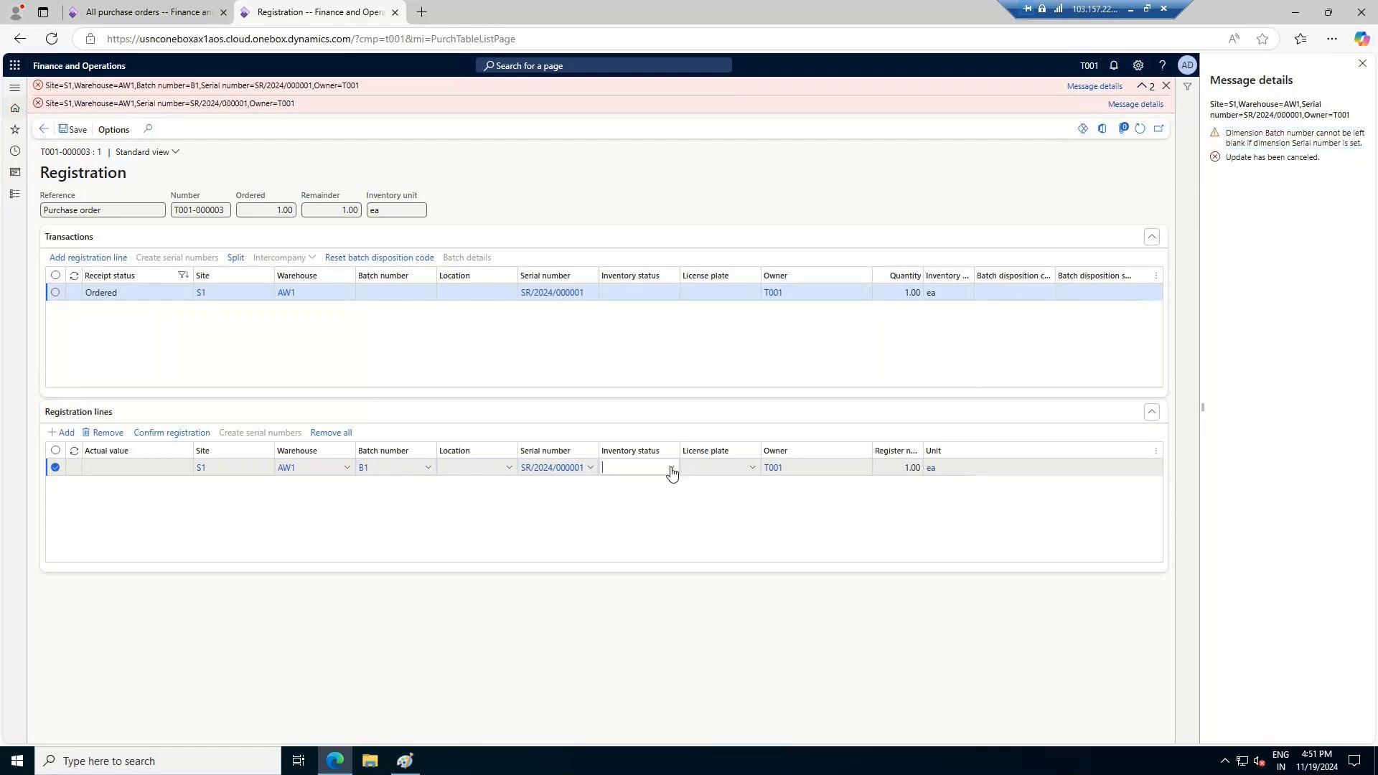
left_click(672, 470)
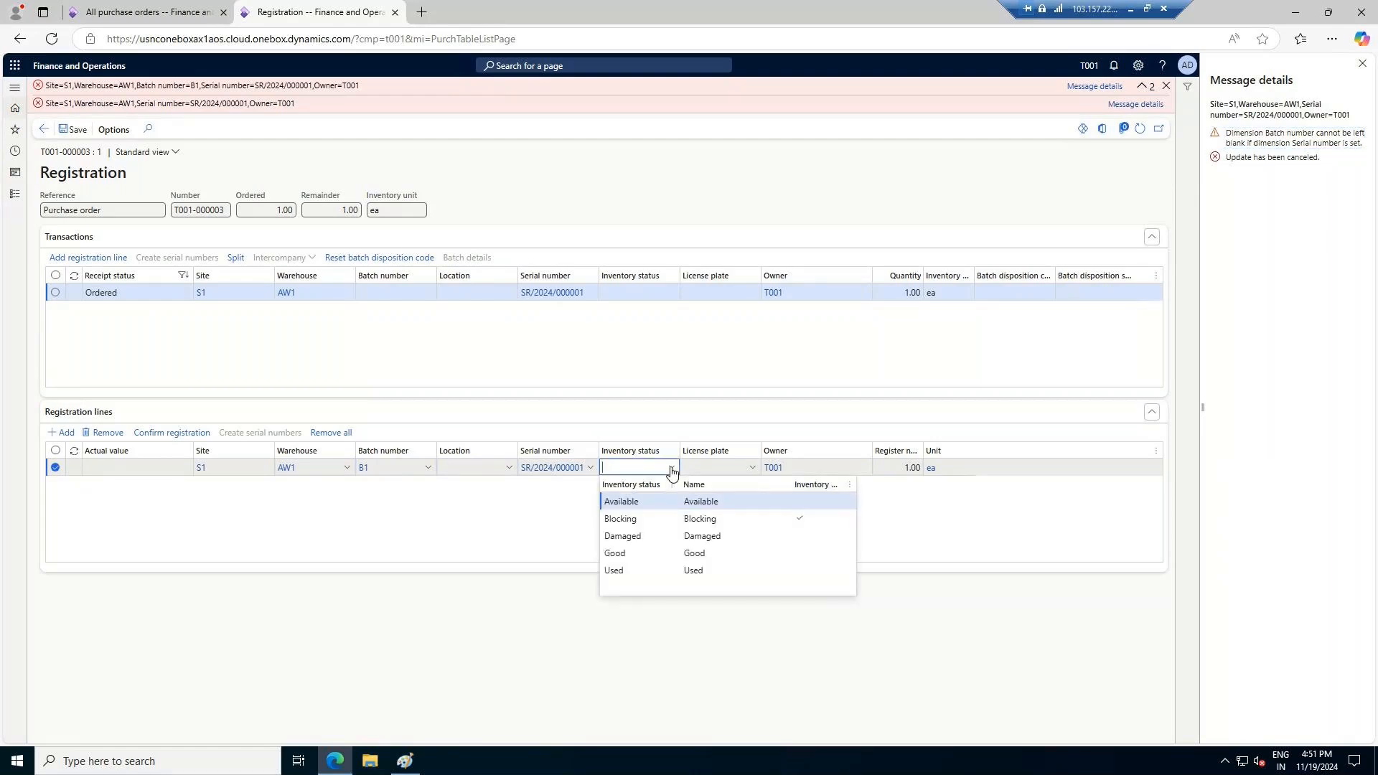
left_click(648, 501)
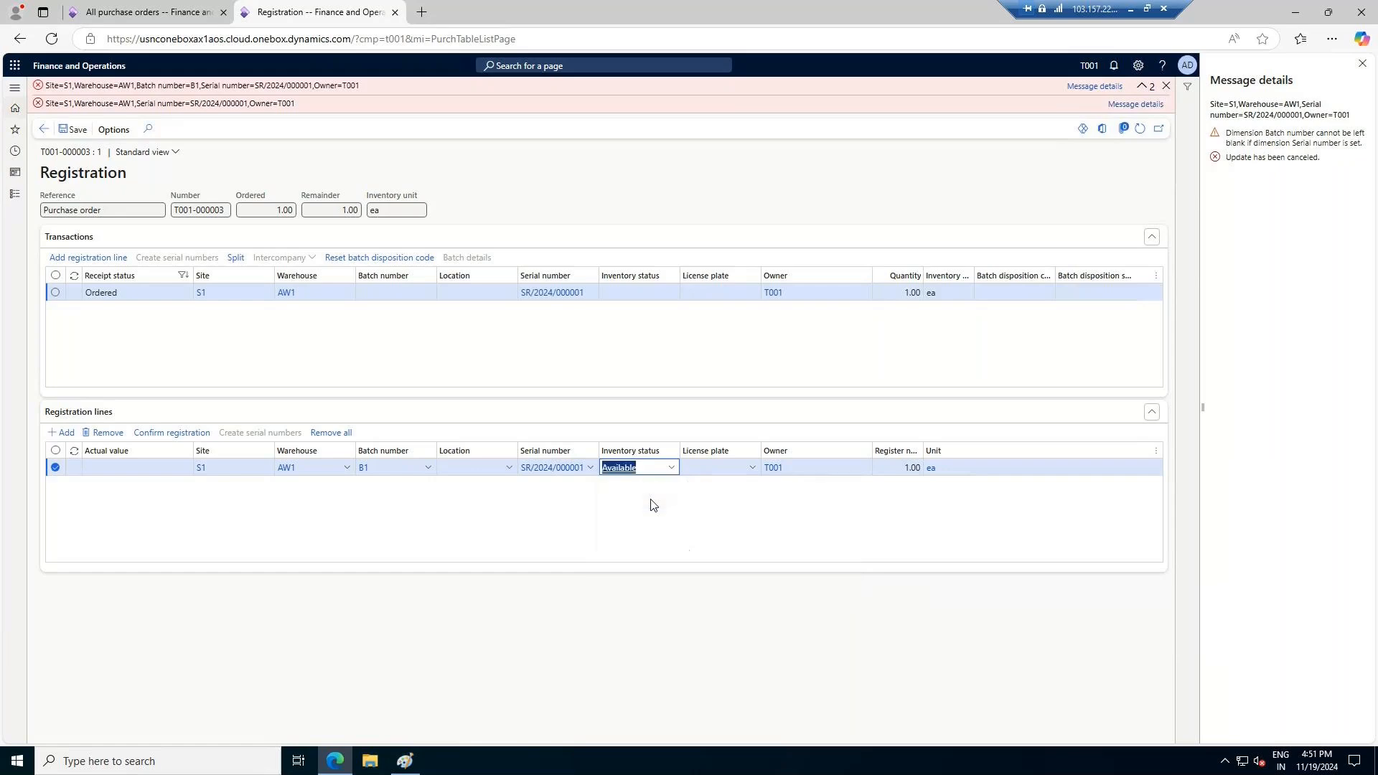
left_click(754, 469)
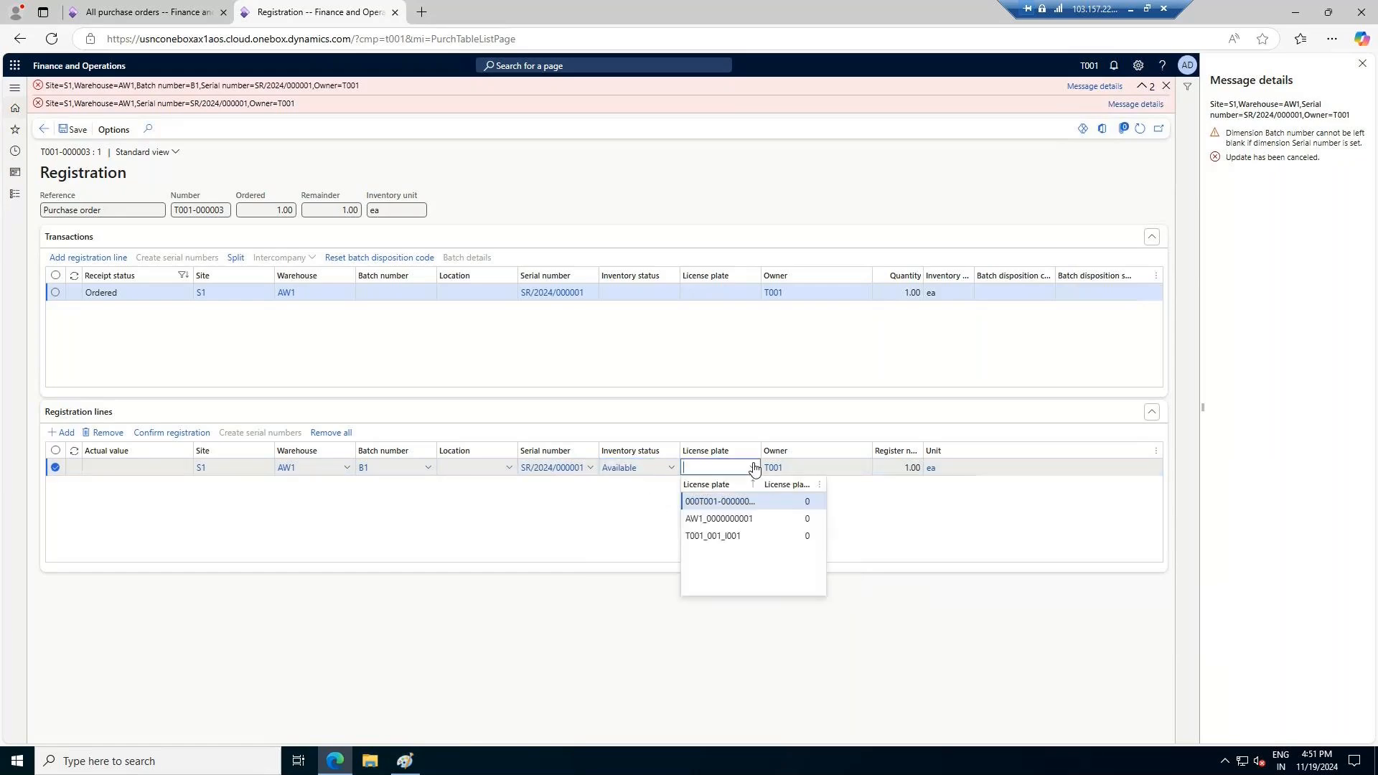
left_click(752, 468)
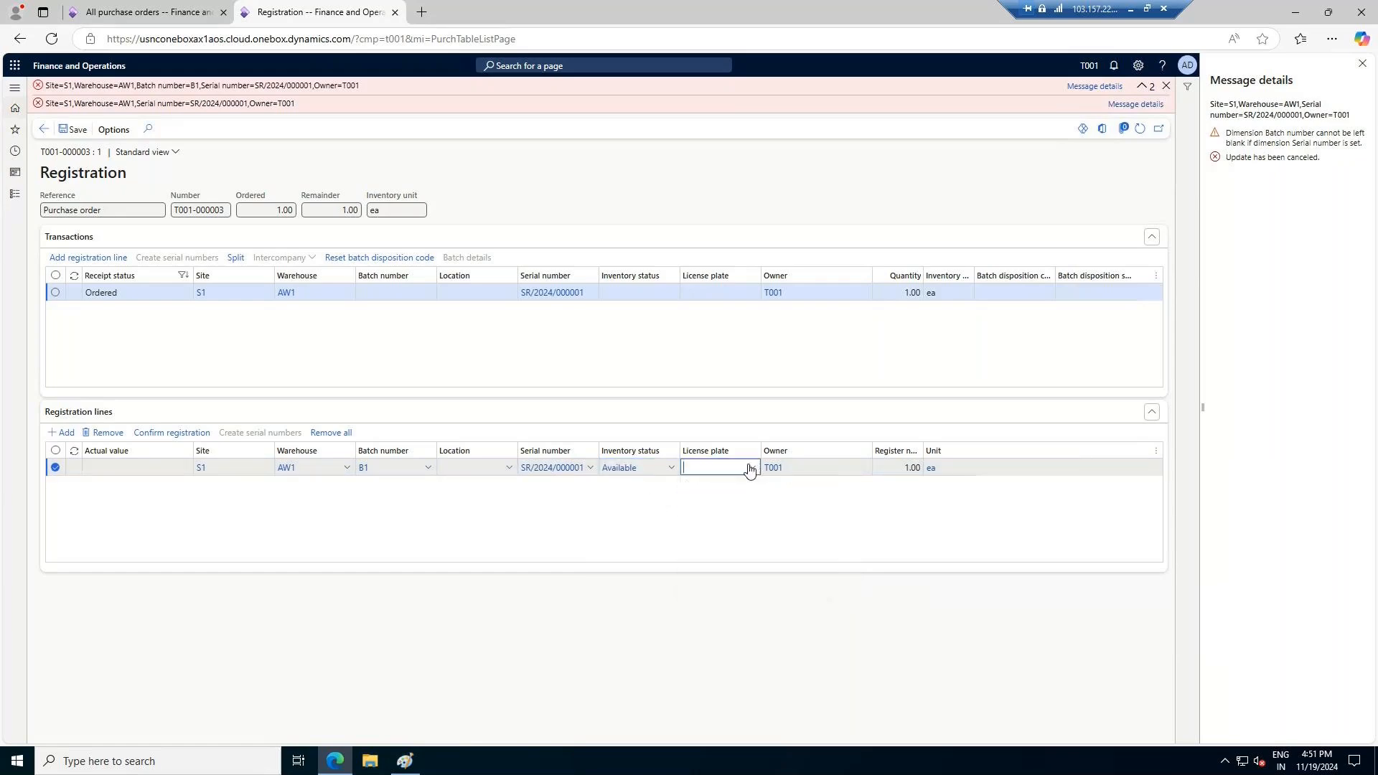
left_click(165, 435)
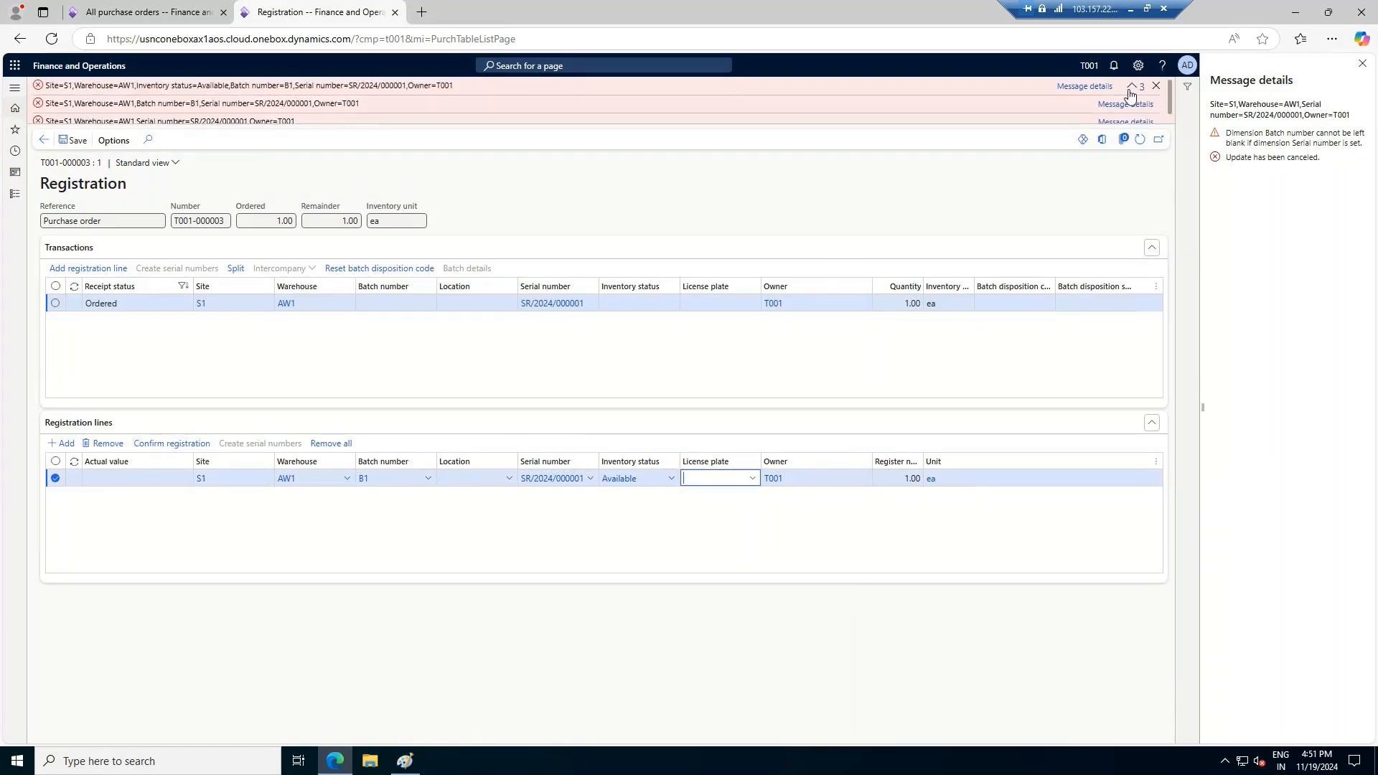
left_click(1160, 85)
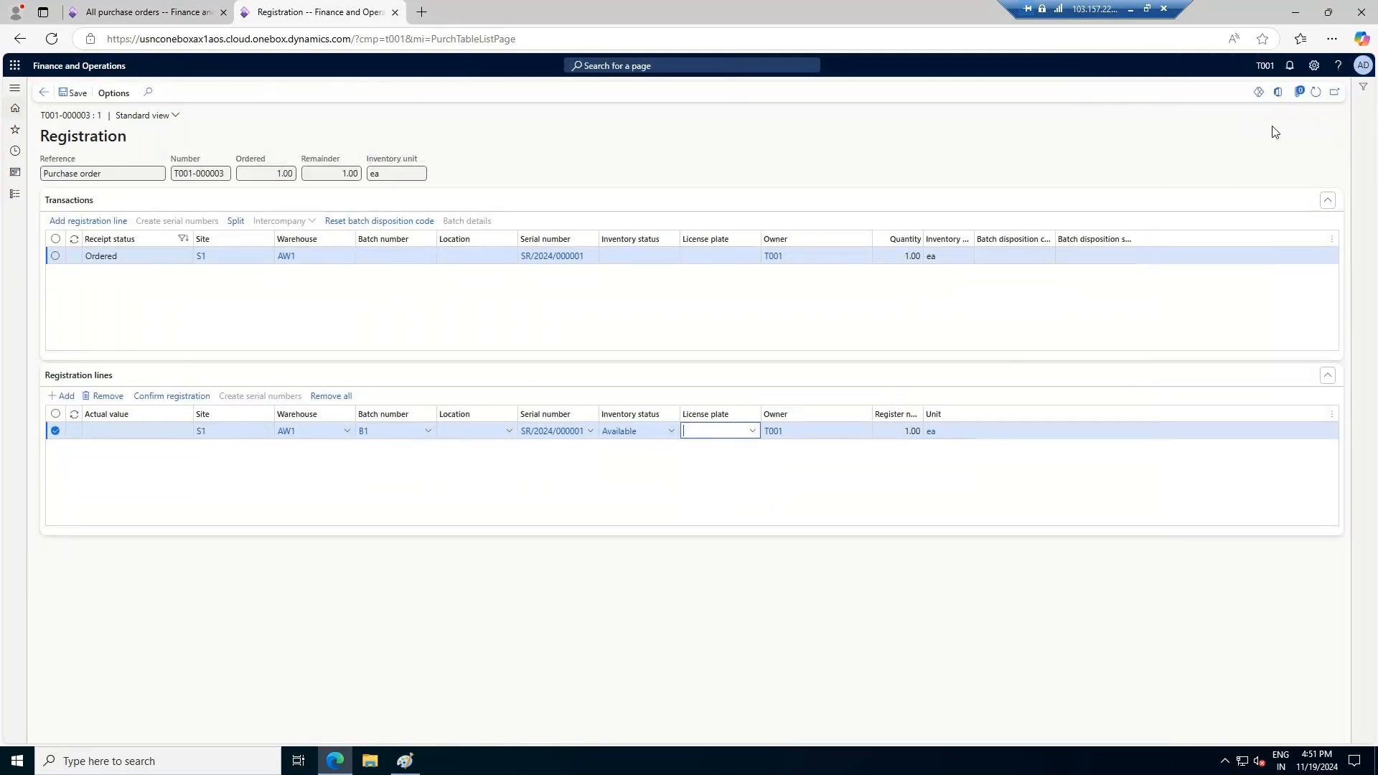
left_click(179, 396)
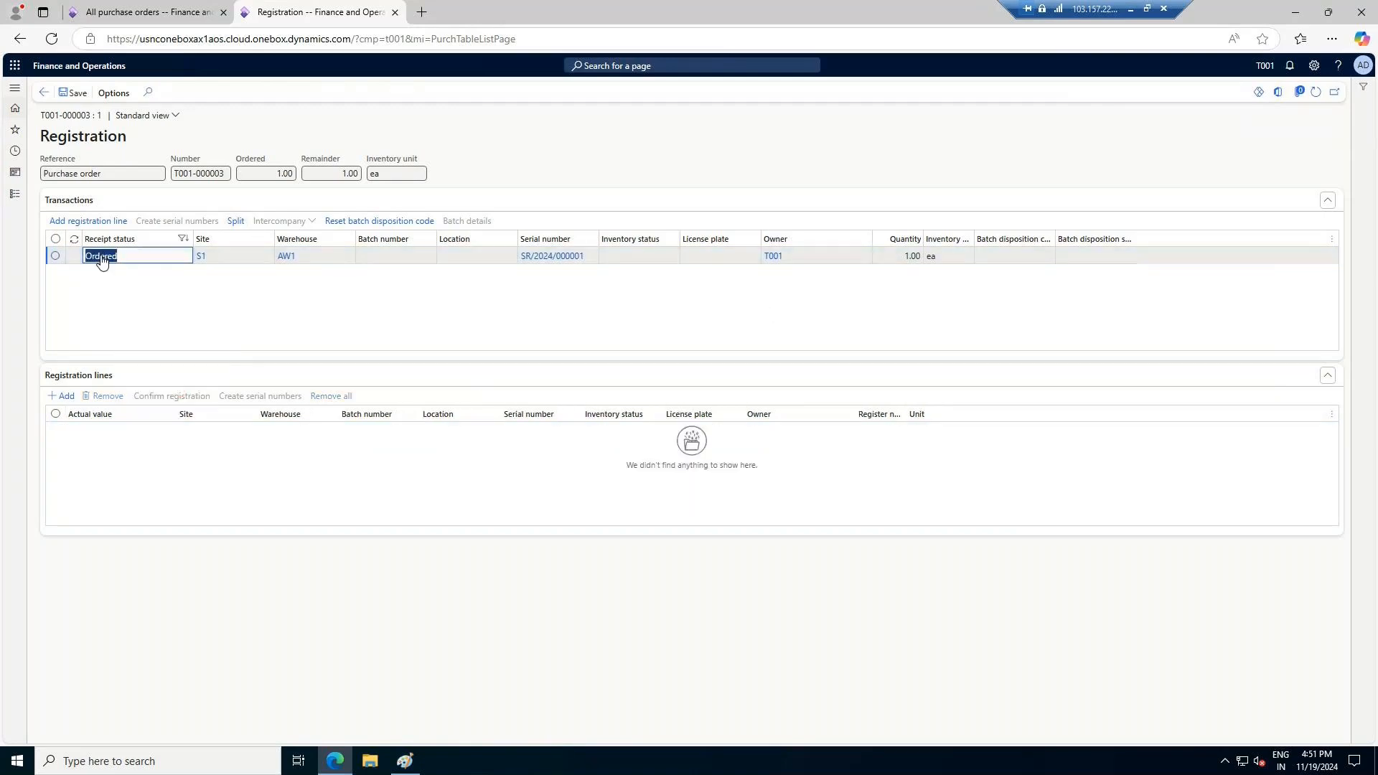
Leave the registration, post the receipts list for purchase order T001-000003, and clear the messages
left_click(45, 95)
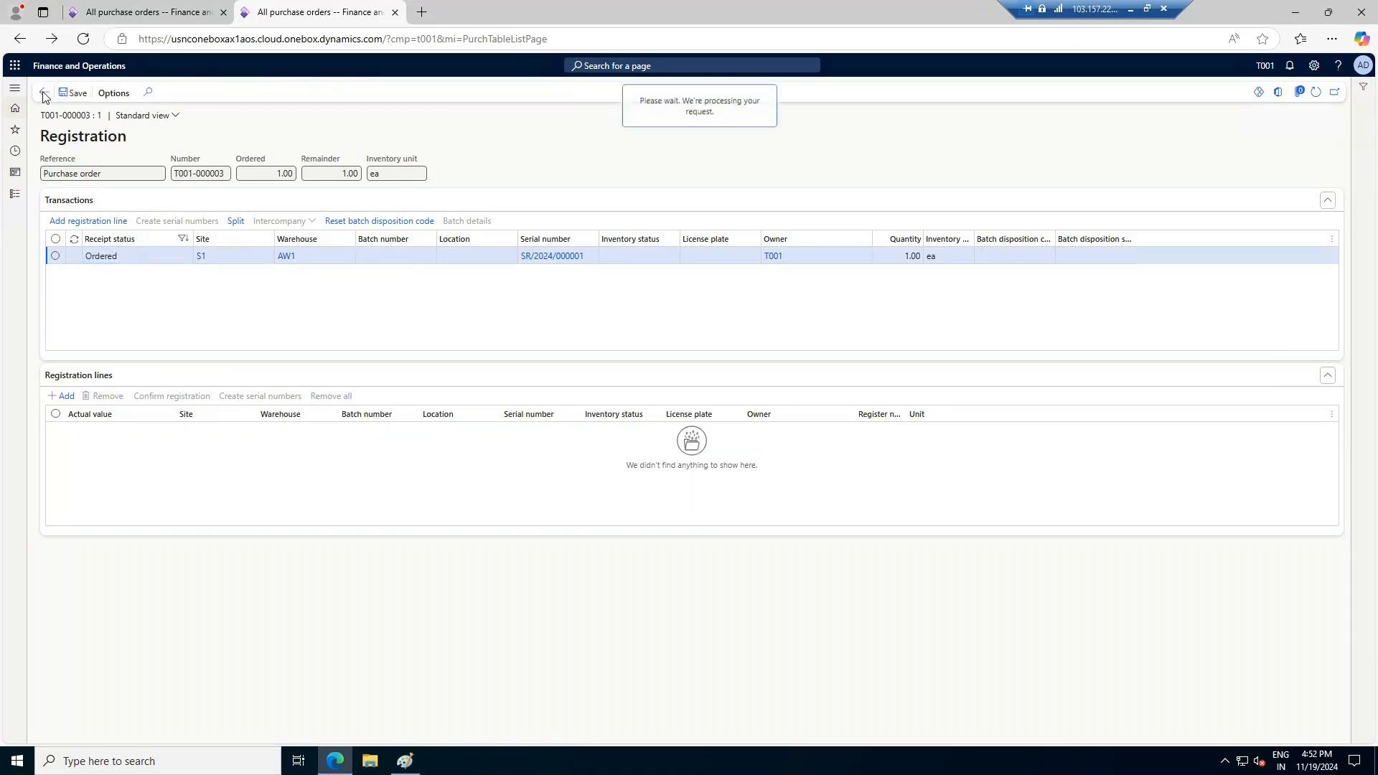
left_click(1269, 721)
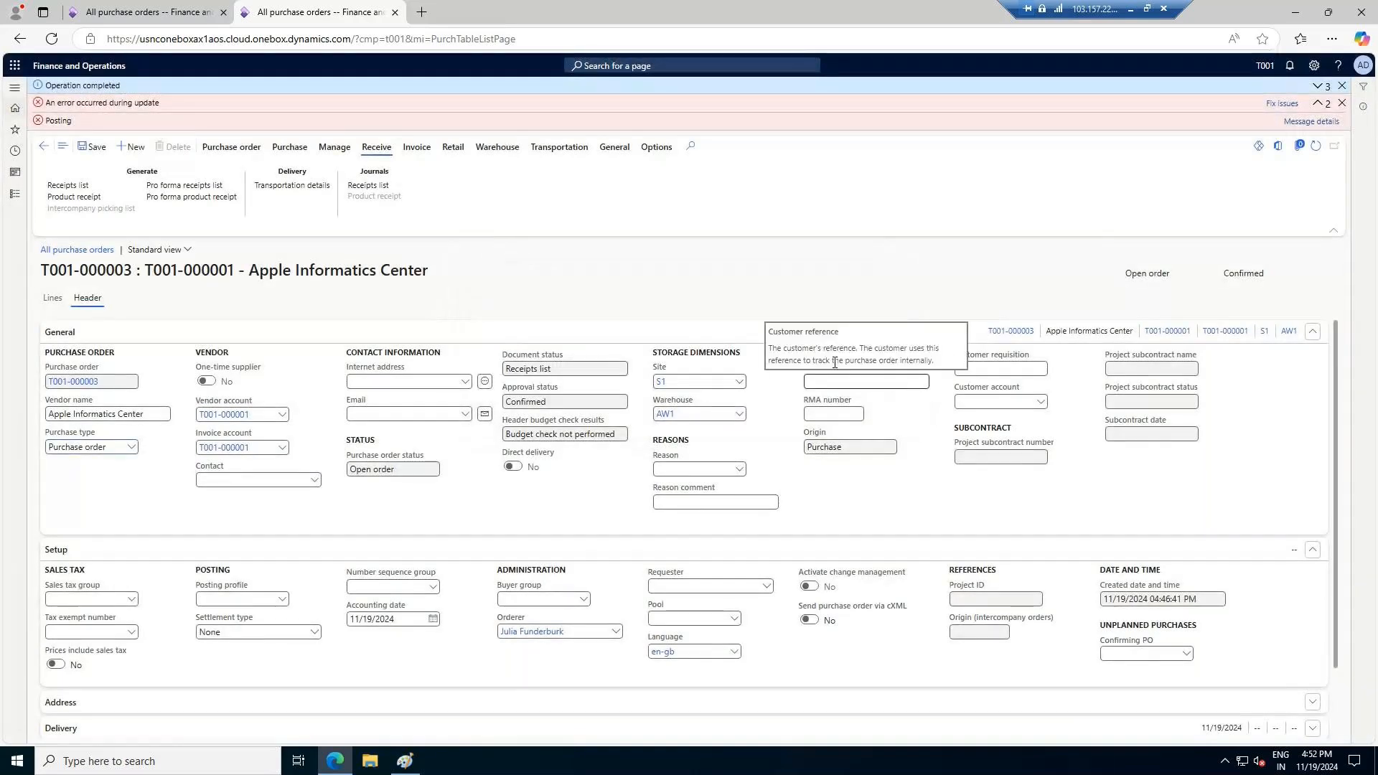
left_click(1319, 87)
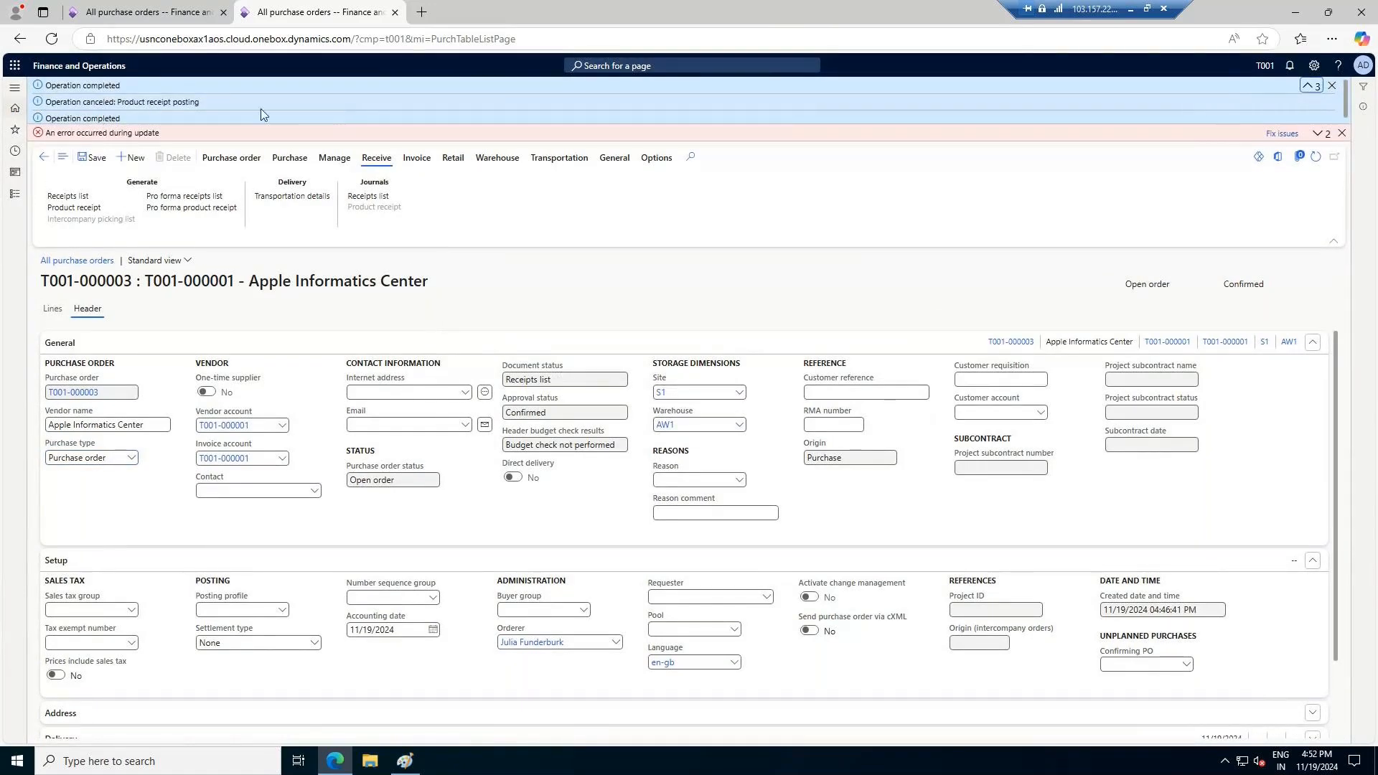
left_click(1331, 85)
left_click(1341, 86)
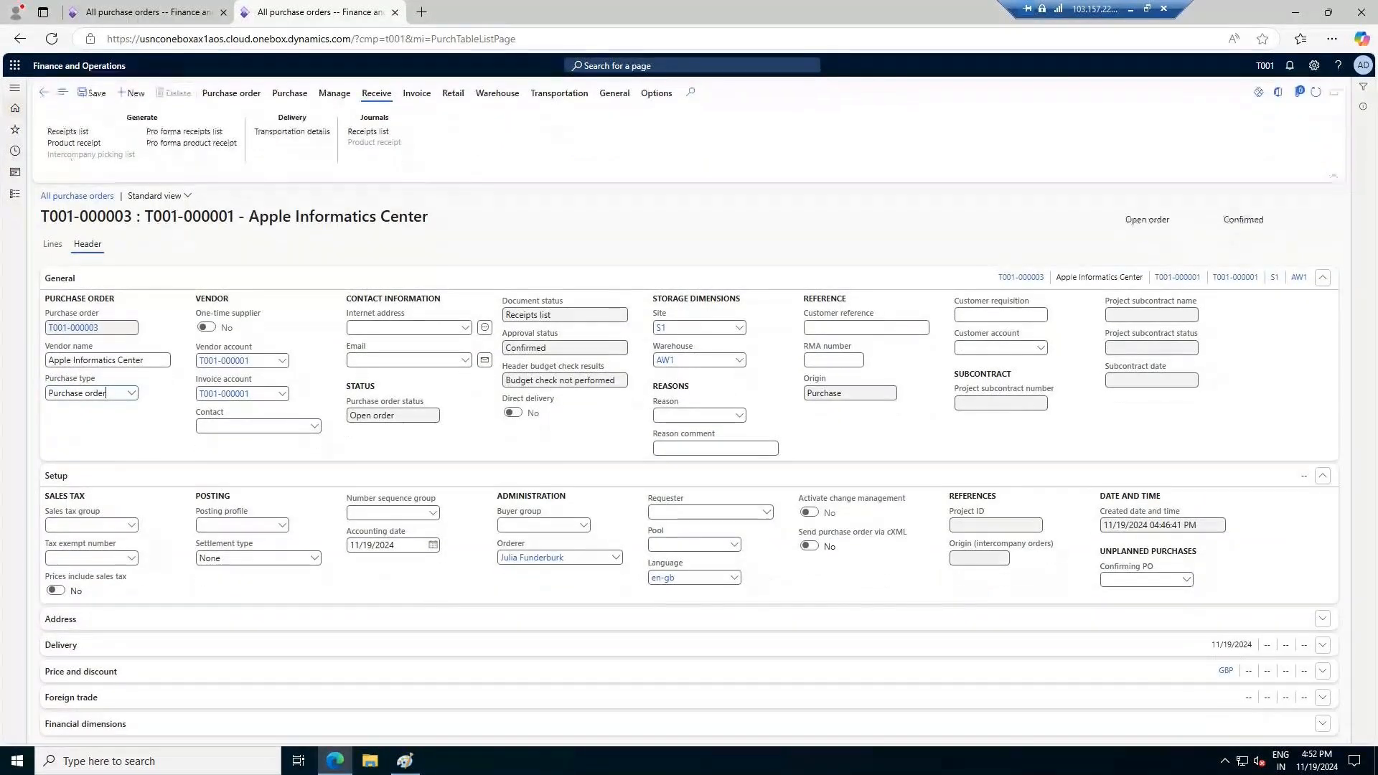
Try to post the AW1 order's product receipt as 11192024/01 and open the posting error details
left_click(70, 142)
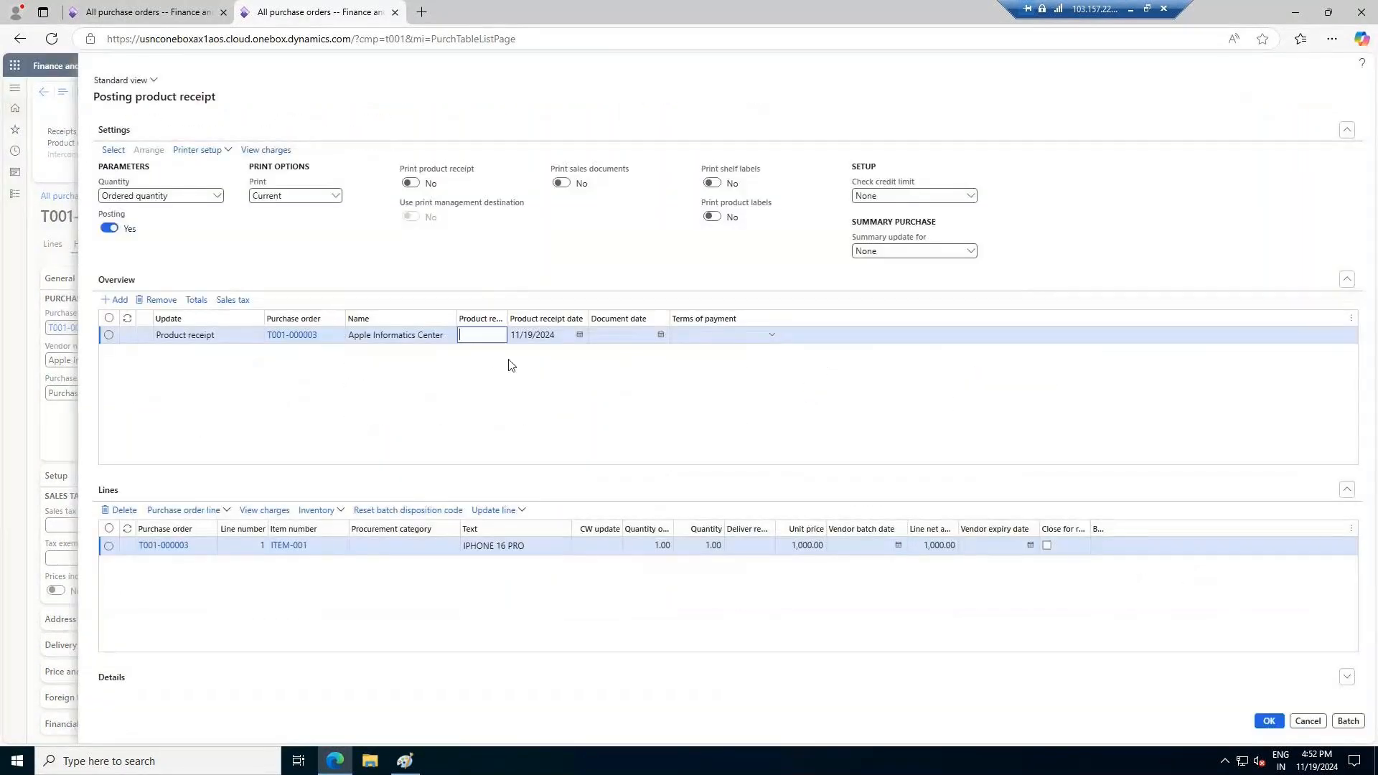
type("11")
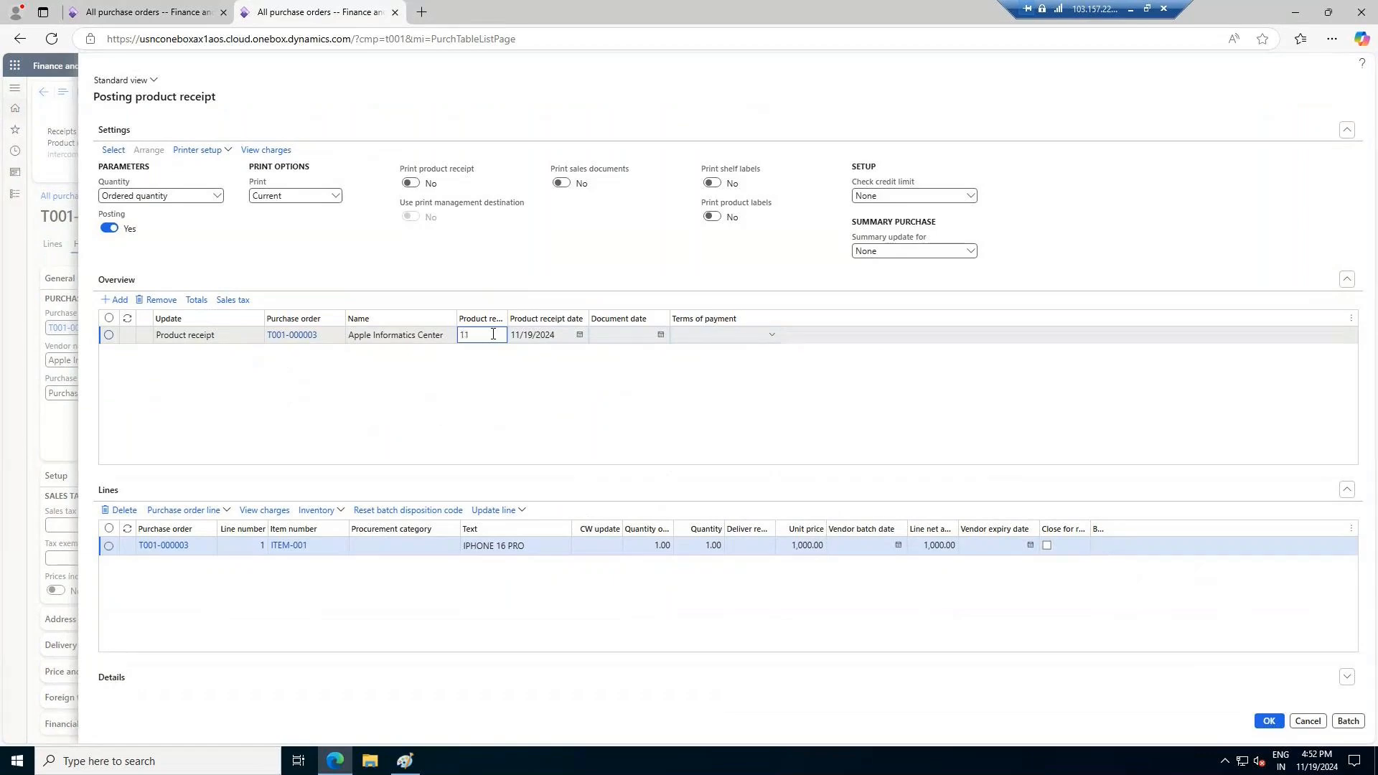
type("192024/01")
key("Tab")
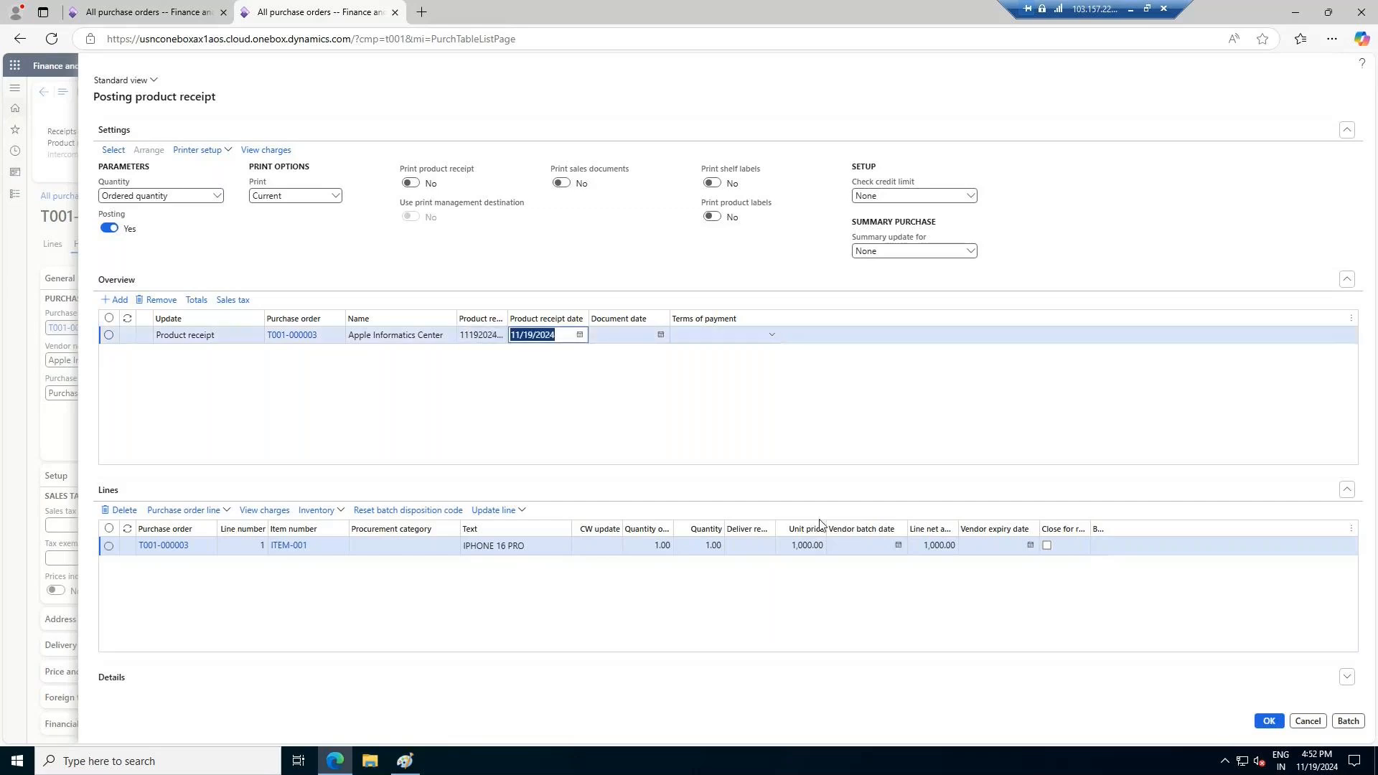
left_click(1268, 720)
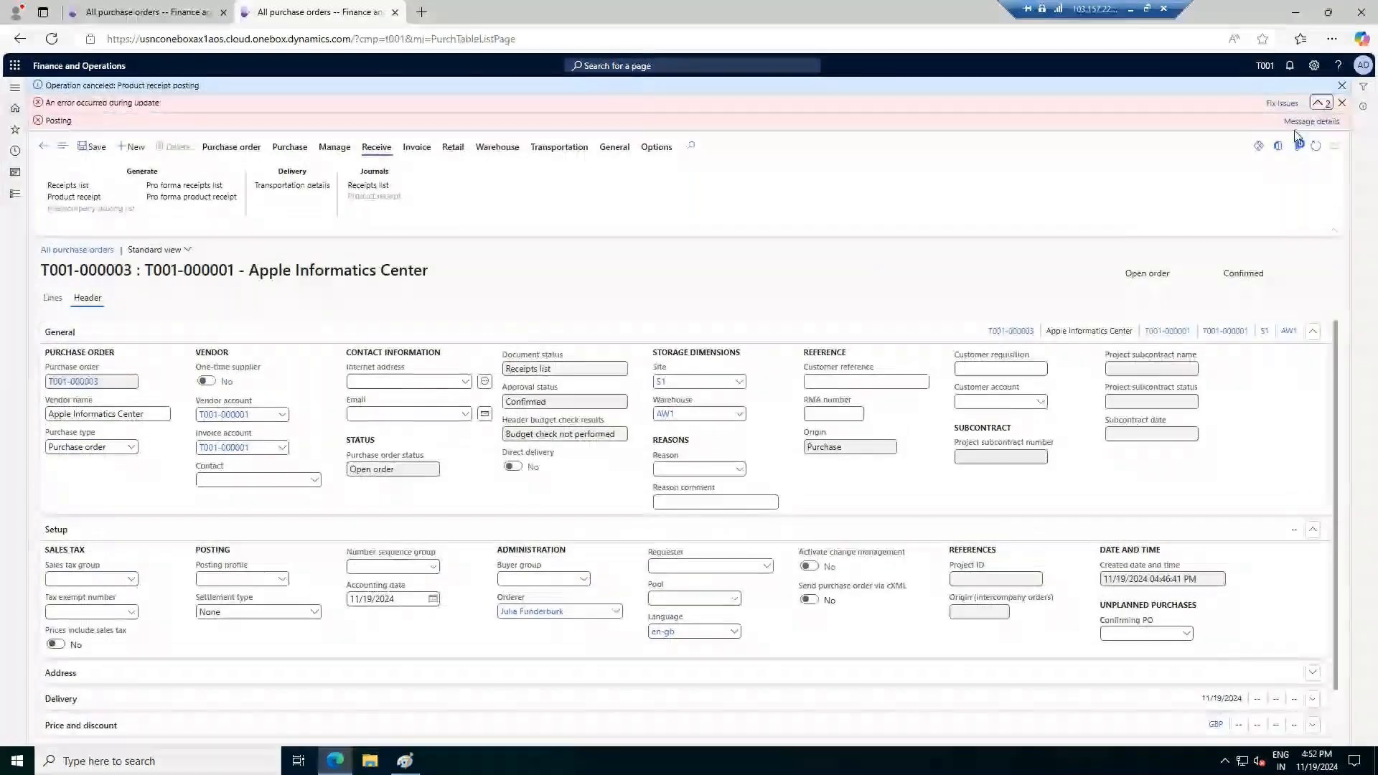
left_click(1312, 121)
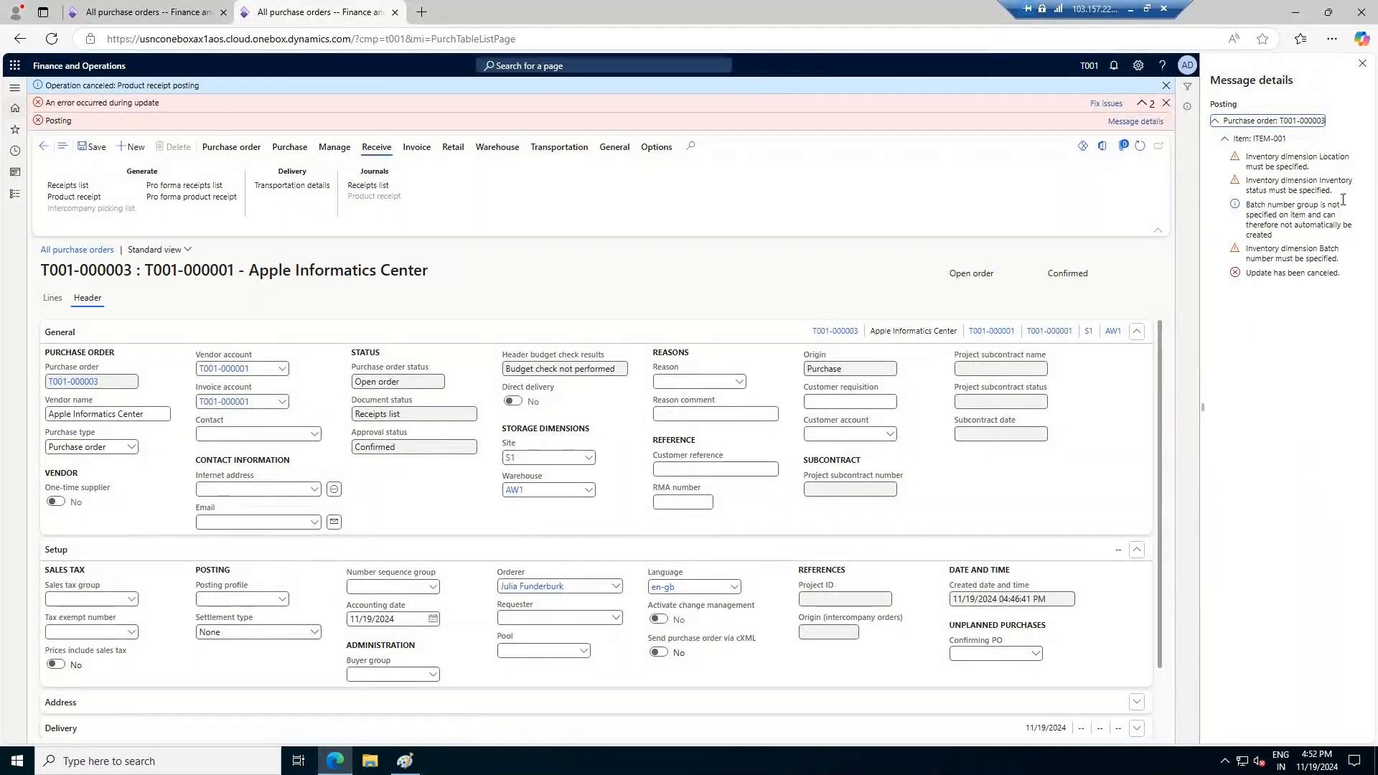
Start a new product receipt, open the registration of its ITEM-001 line, and add a registration line
left_click(72, 198)
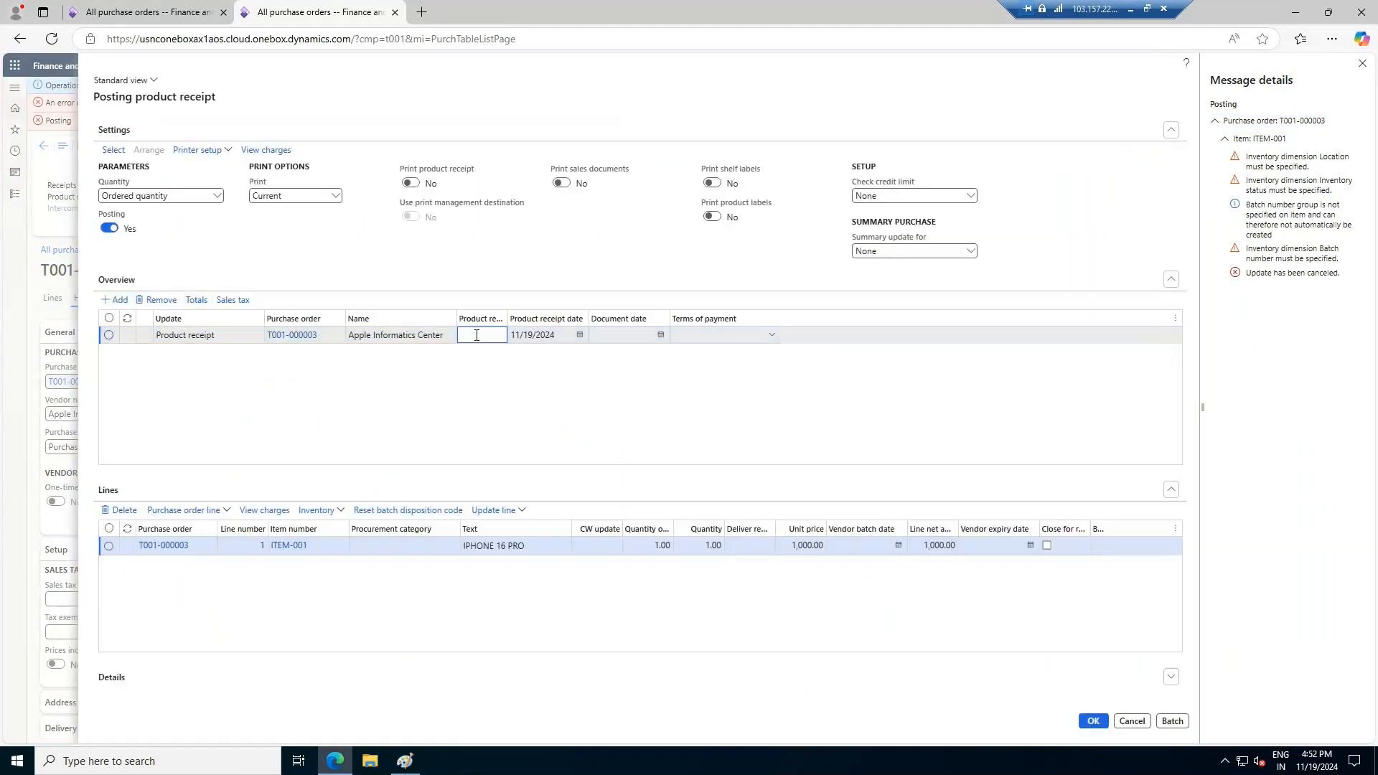
left_click(509, 510)
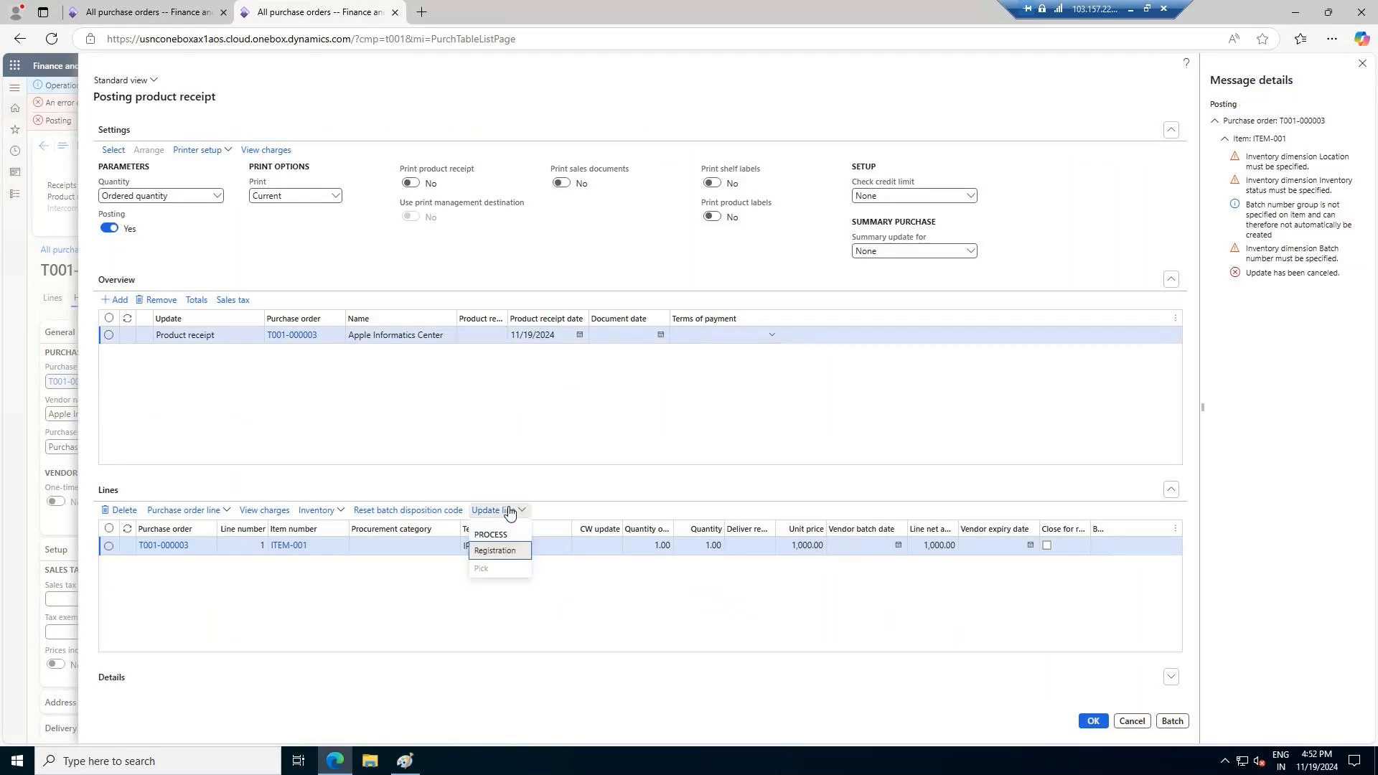
left_click(494, 550)
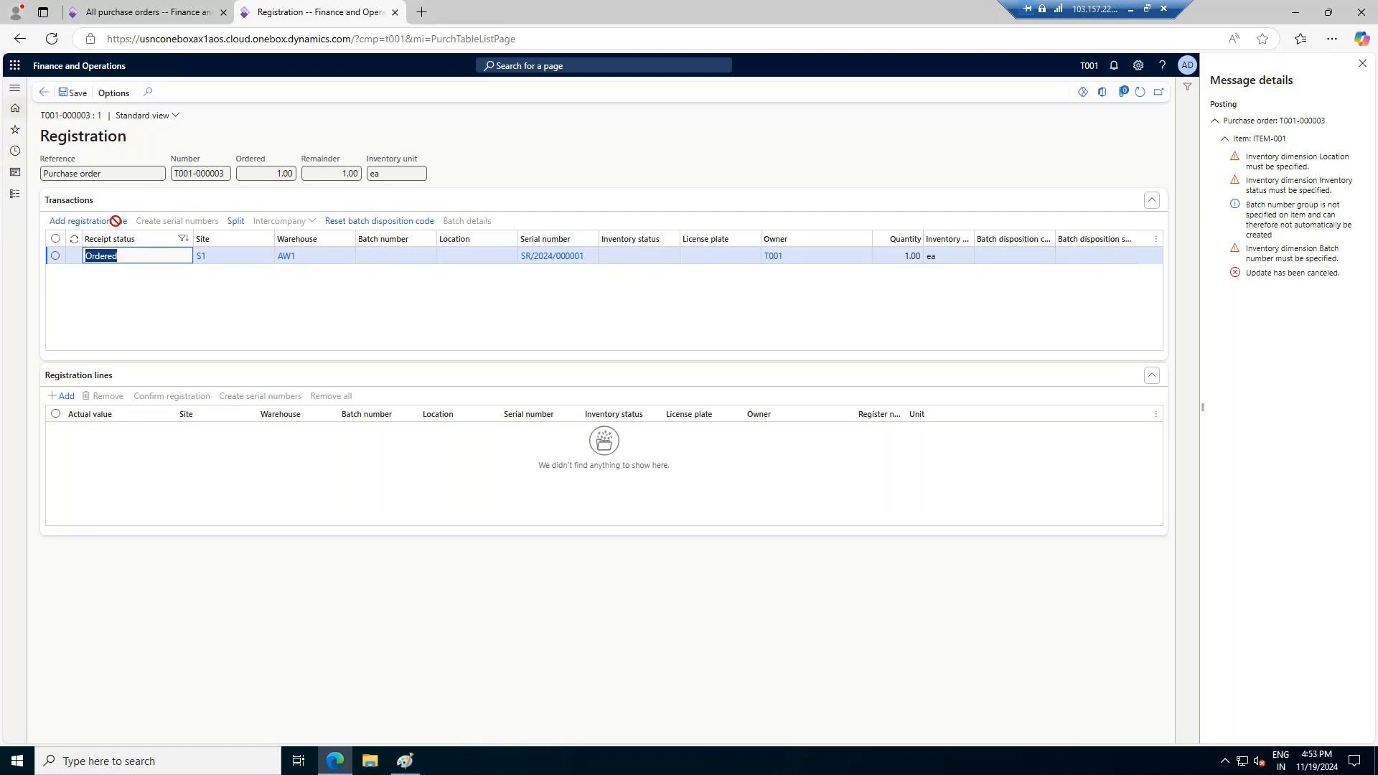
left_click(94, 223)
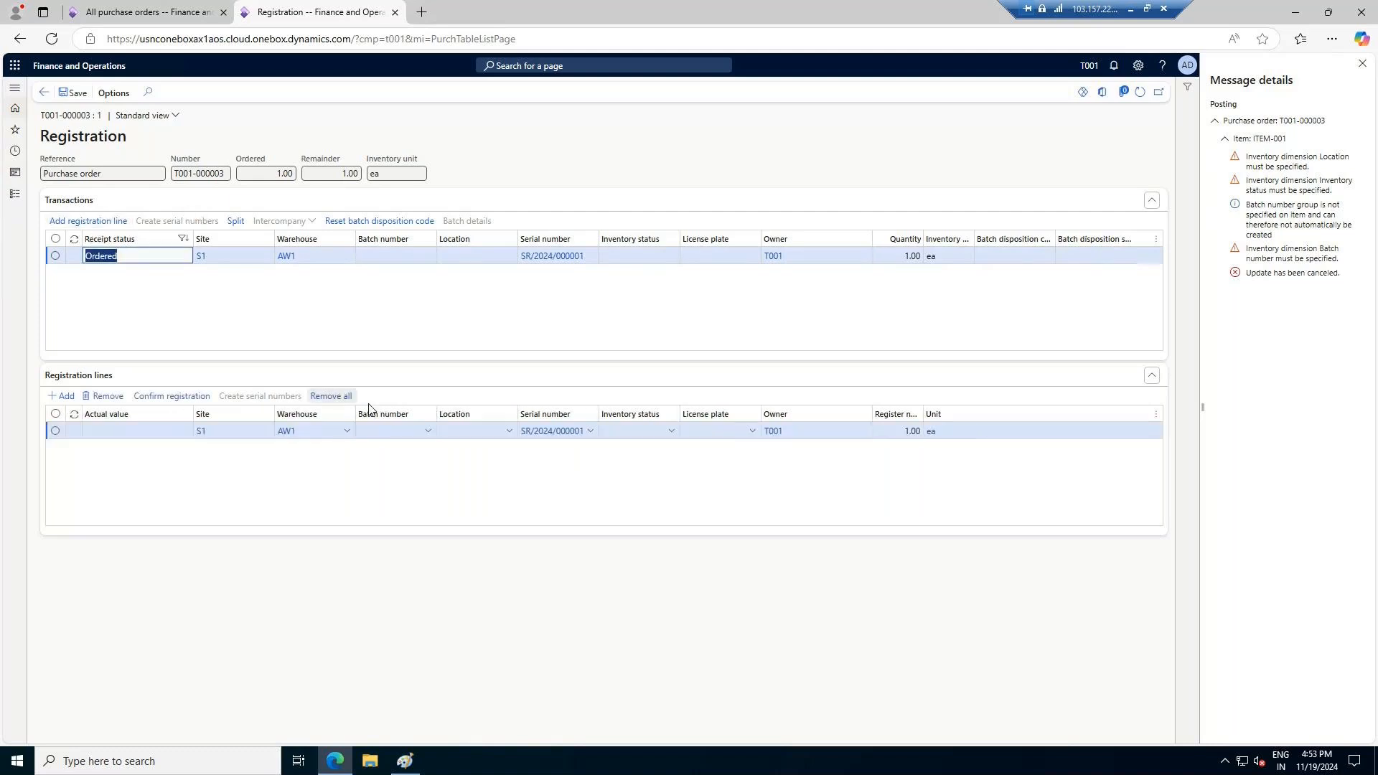
left_click(428, 433)
left_click(409, 487)
left_click(511, 430)
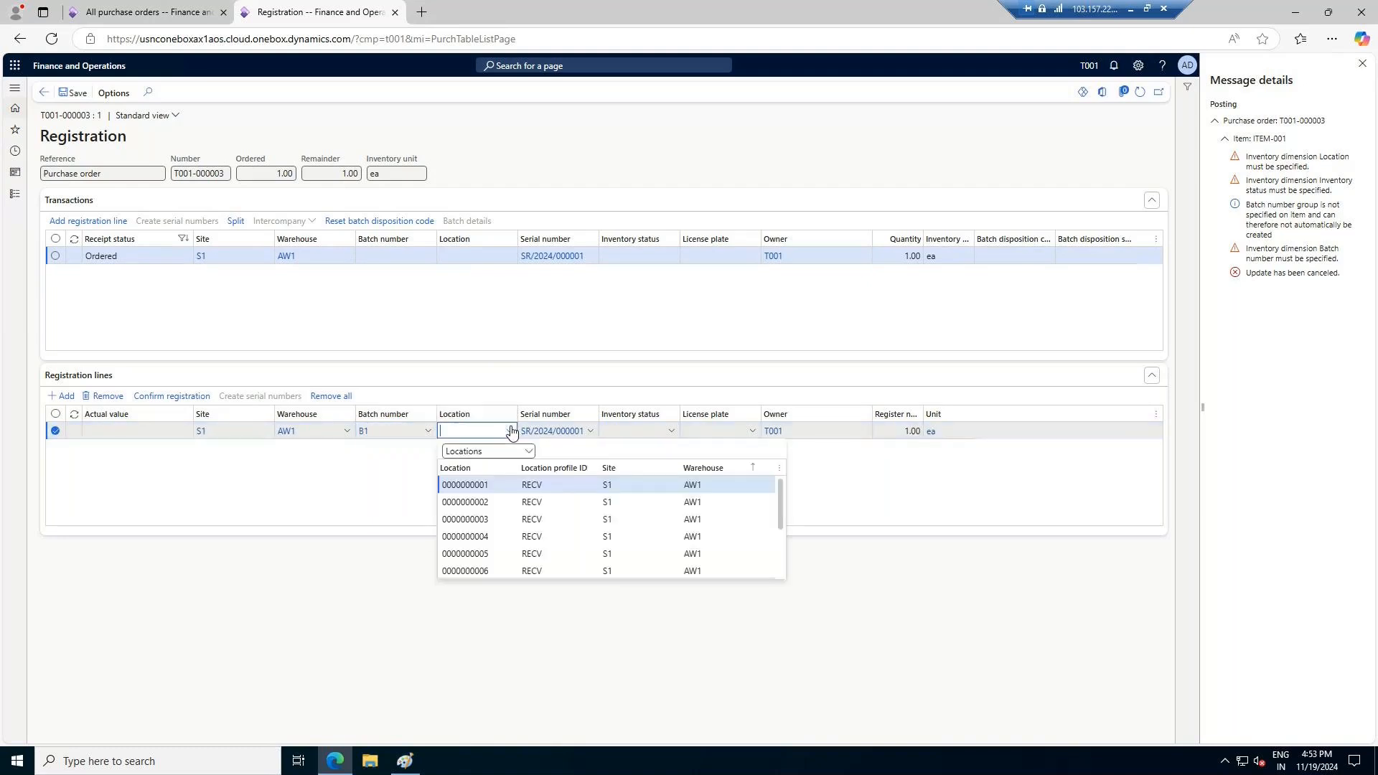
left_click(460, 484)
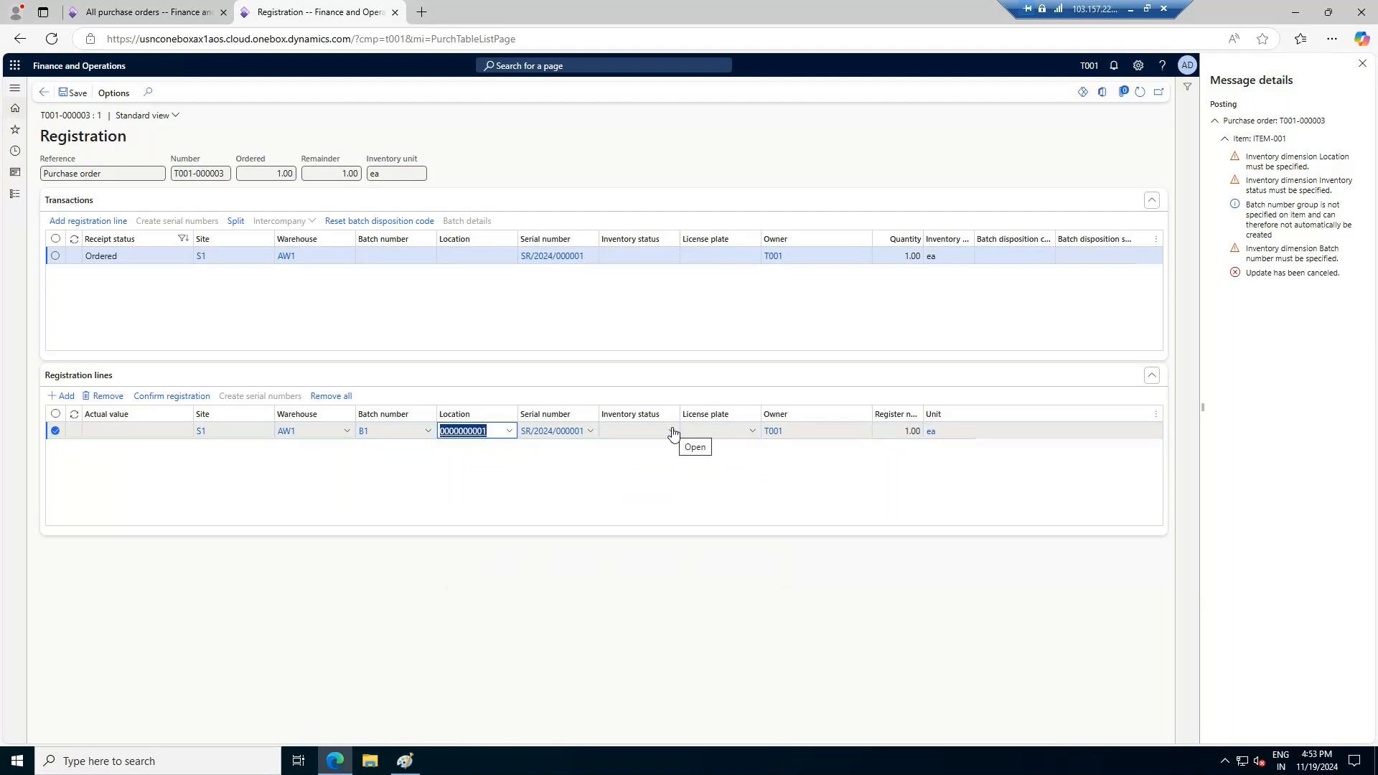
left_click(673, 432)
left_click(699, 449)
left_click(751, 431)
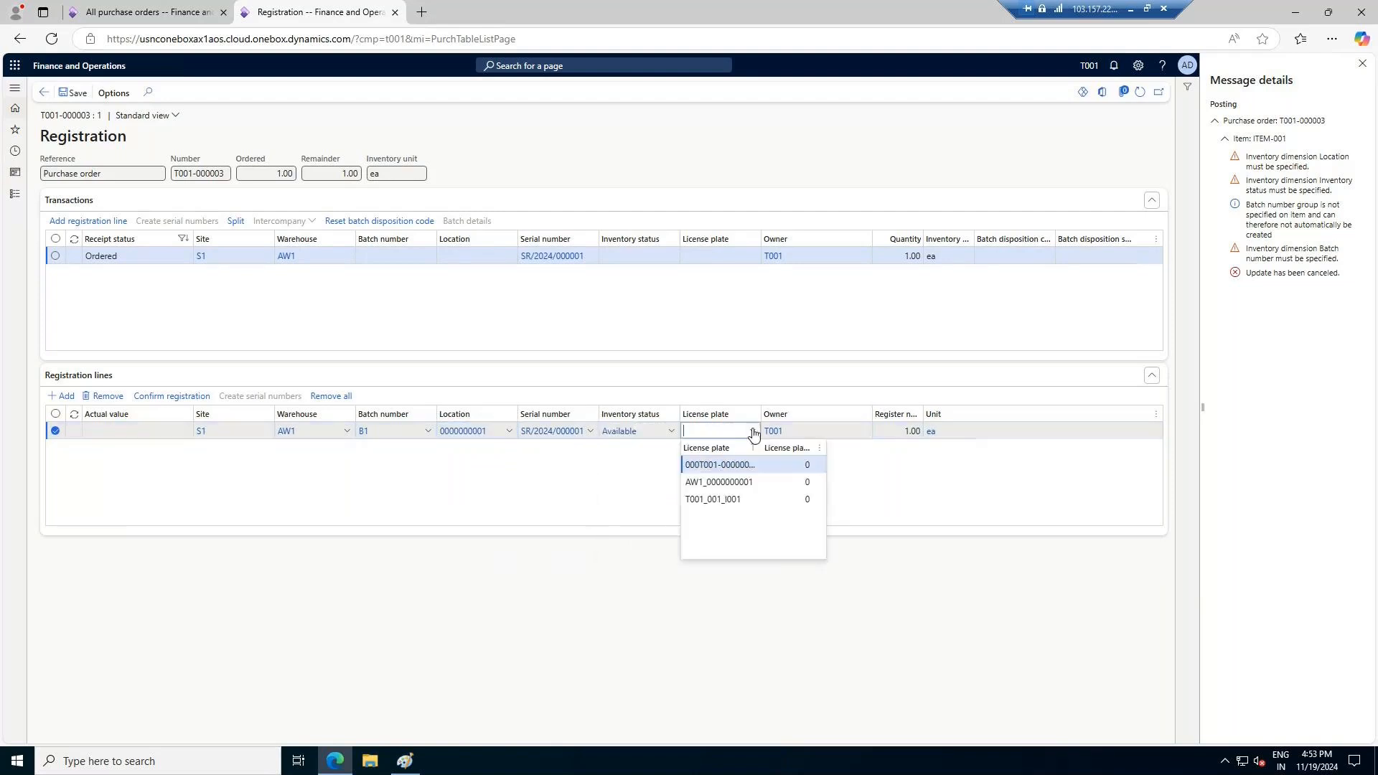
left_click(722, 465)
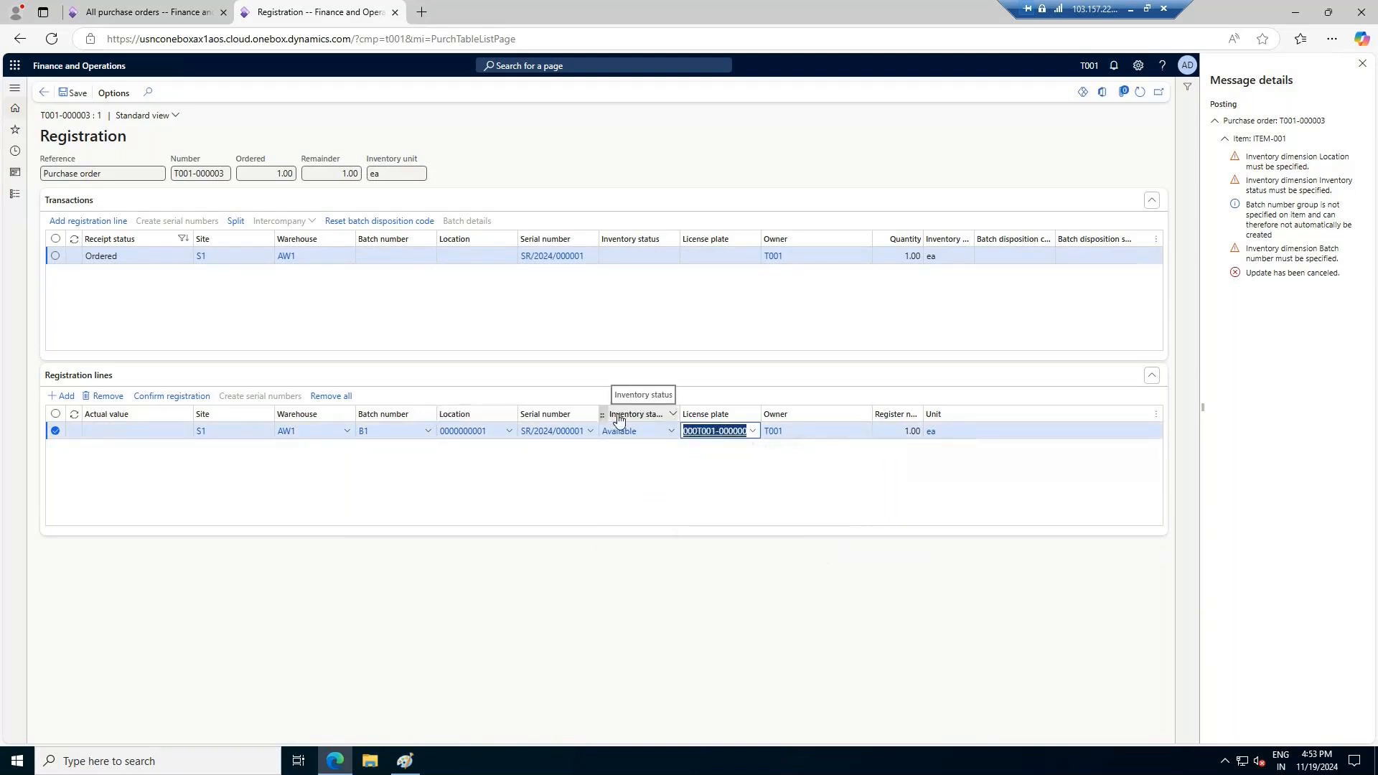
Save and confirm the ITEM-001 registration, and return to the product receipt posting
left_click(77, 94)
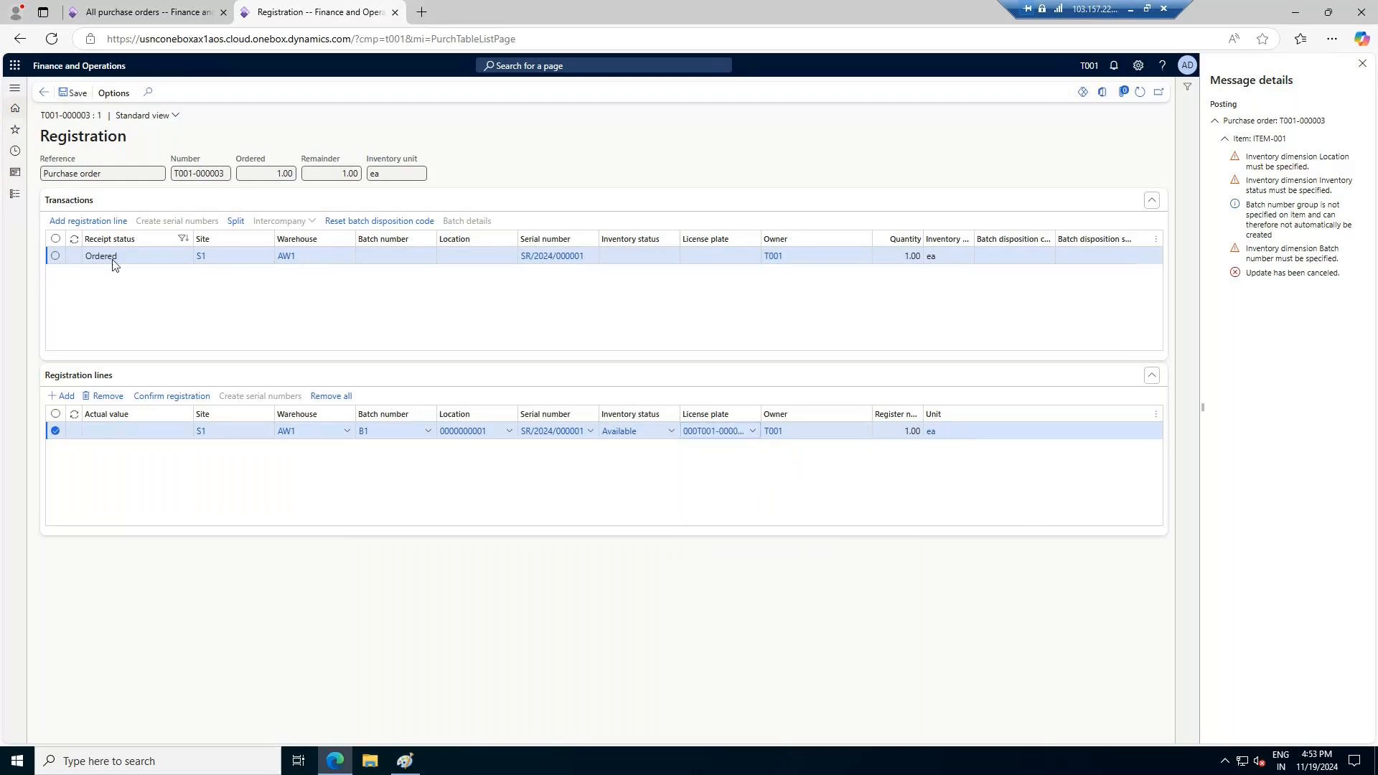
left_click(171, 397)
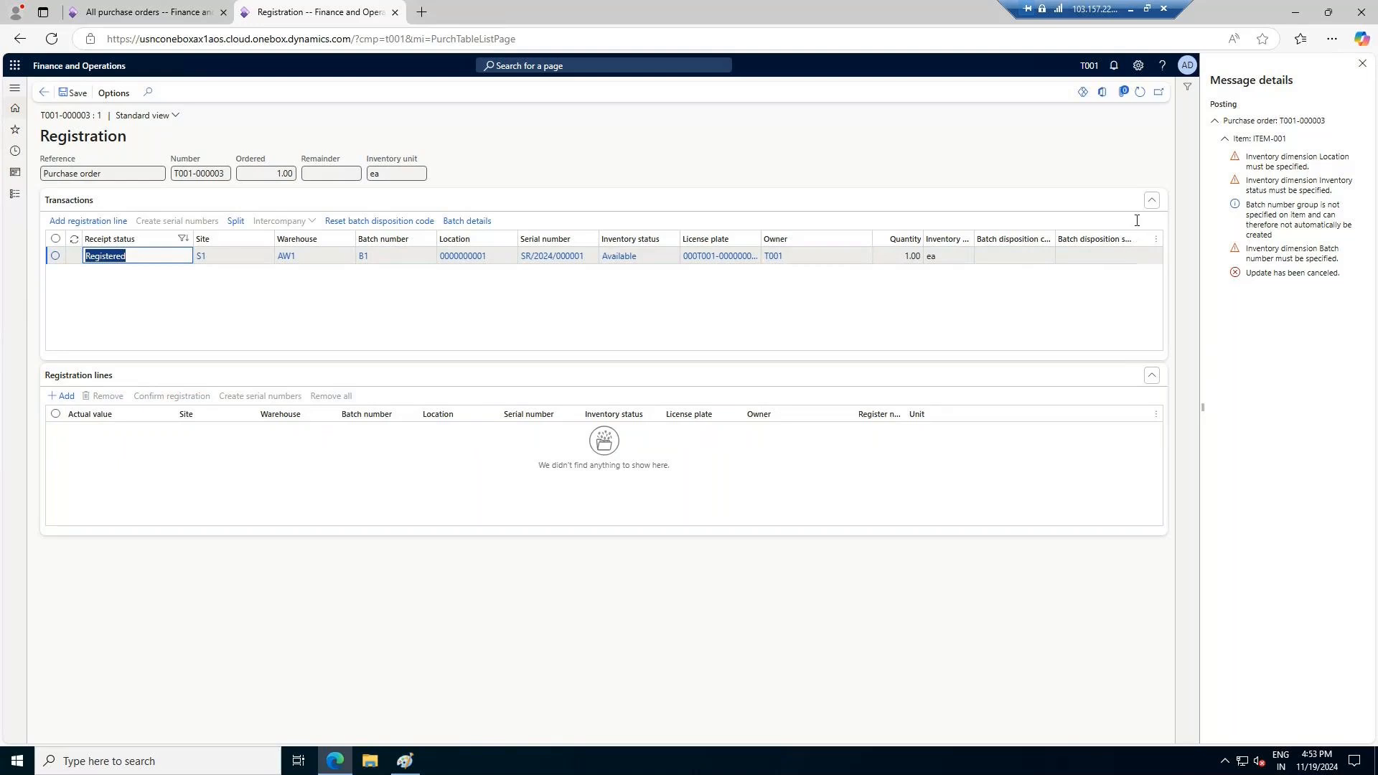
left_click(69, 90)
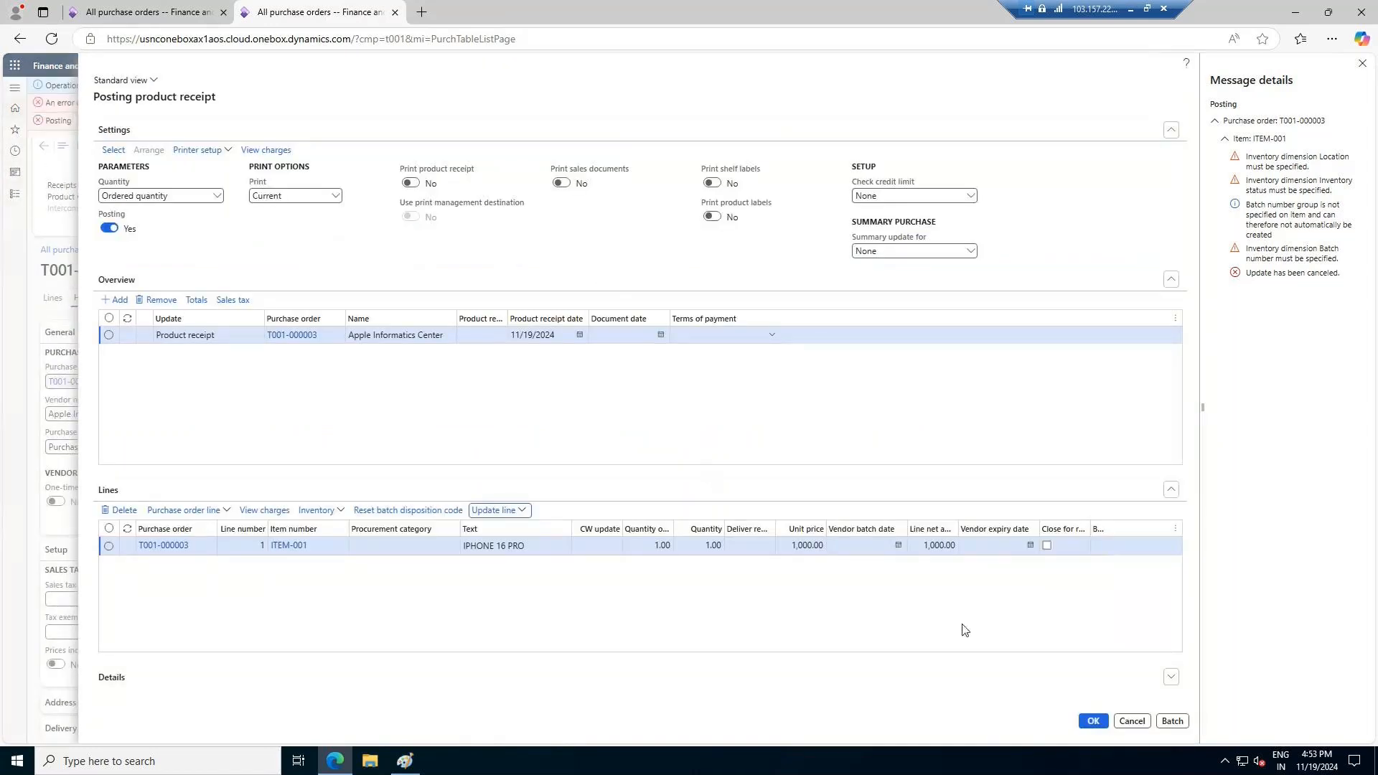
Try to post the product receipt without a receipt number and expand the error messages
left_click(943, 605)
left_click(1363, 66)
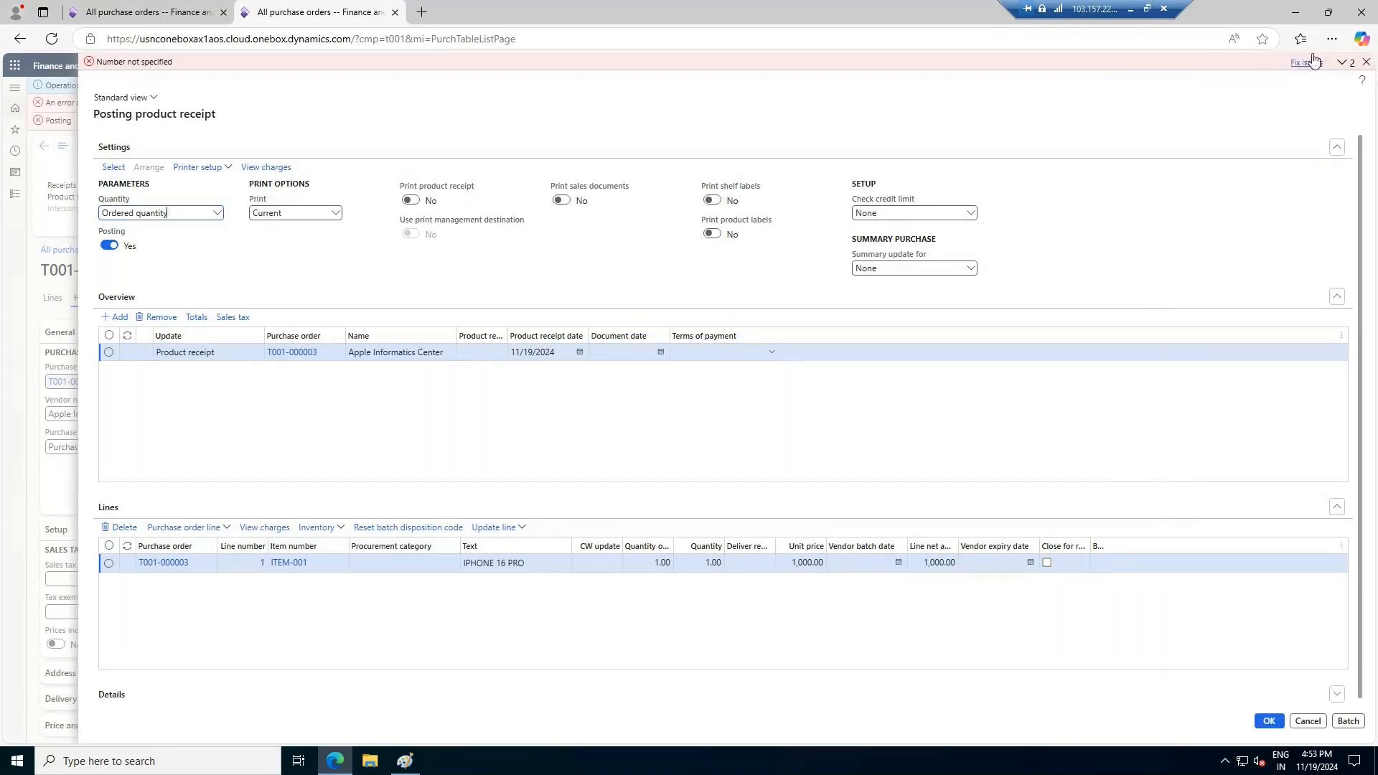
left_click(1341, 63)
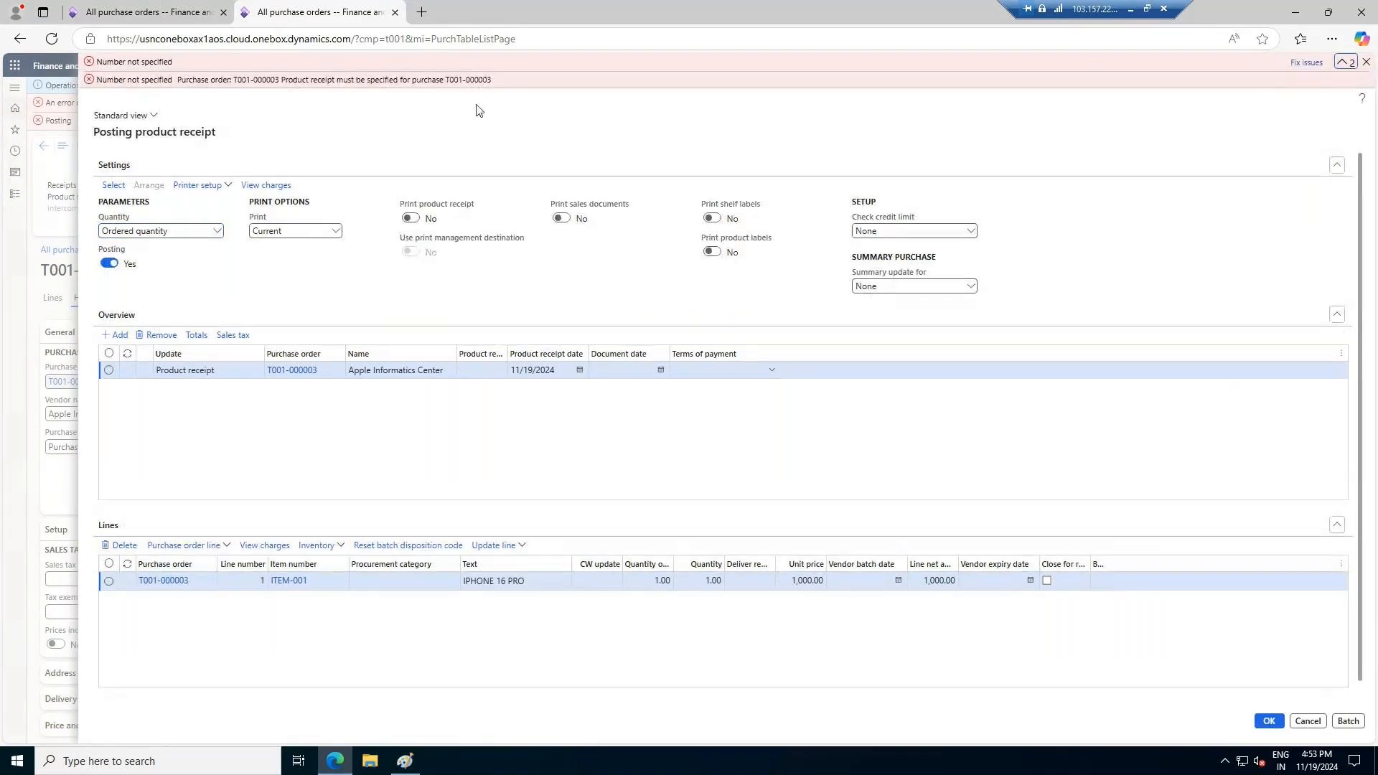
Try to post the product receipt for the ITEM-001 purchase order with product receipt number 11192024
left_click(484, 369)
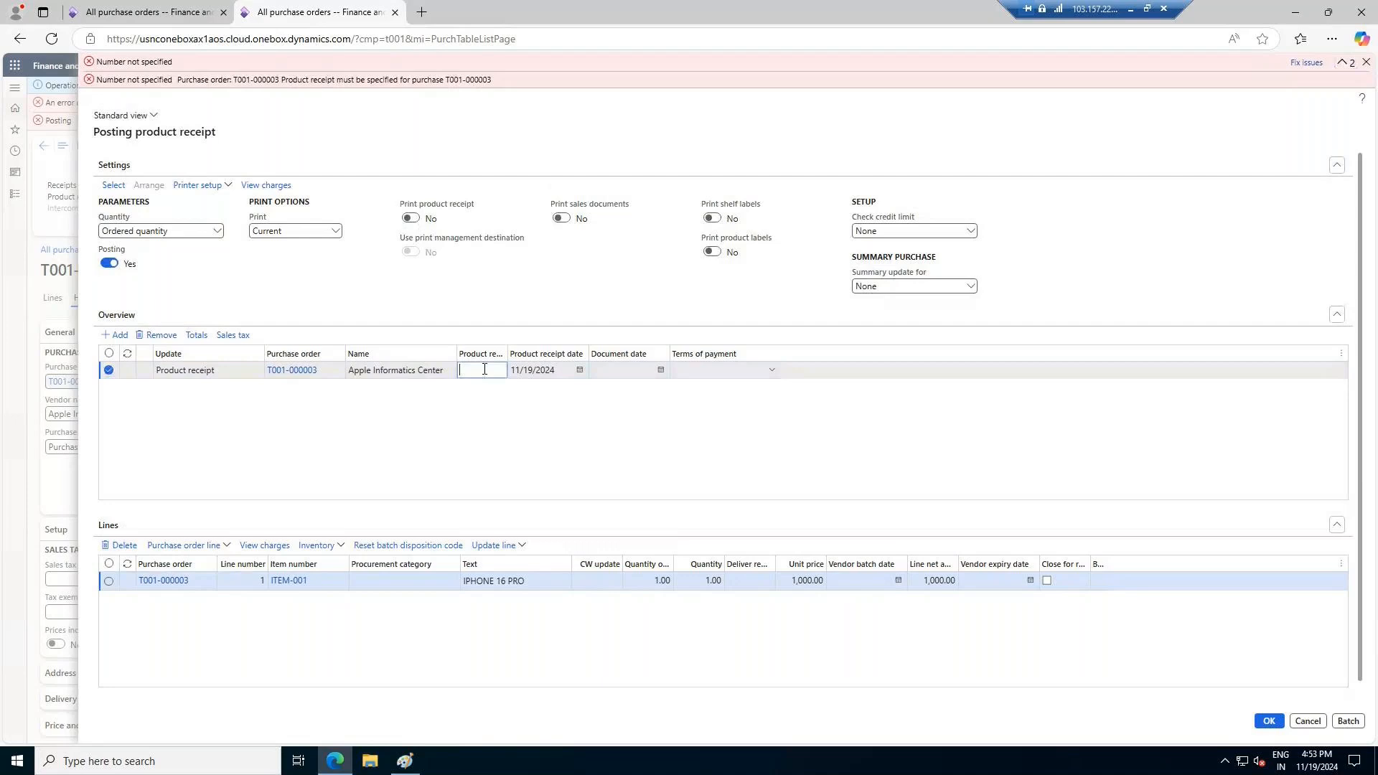
type("11192024")
key("Tab")
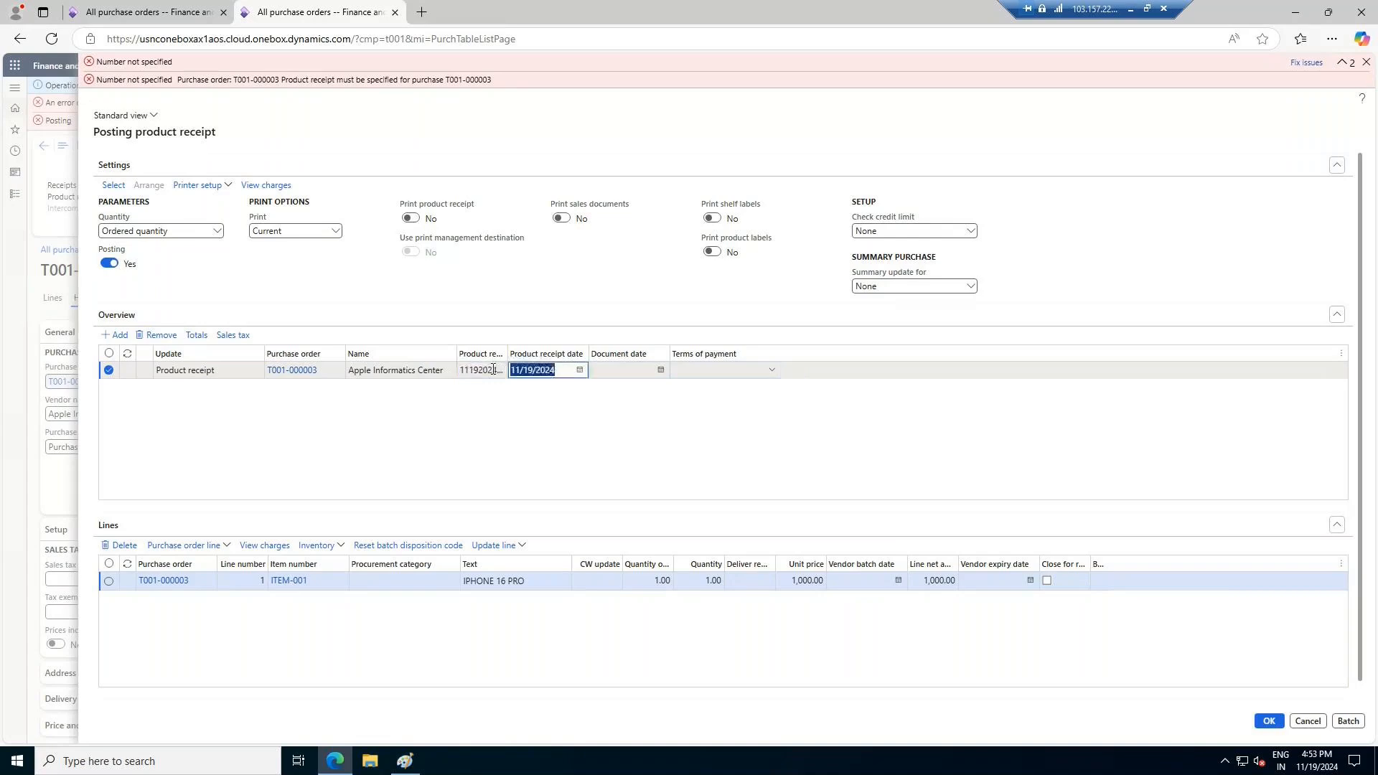
left_click(1272, 723)
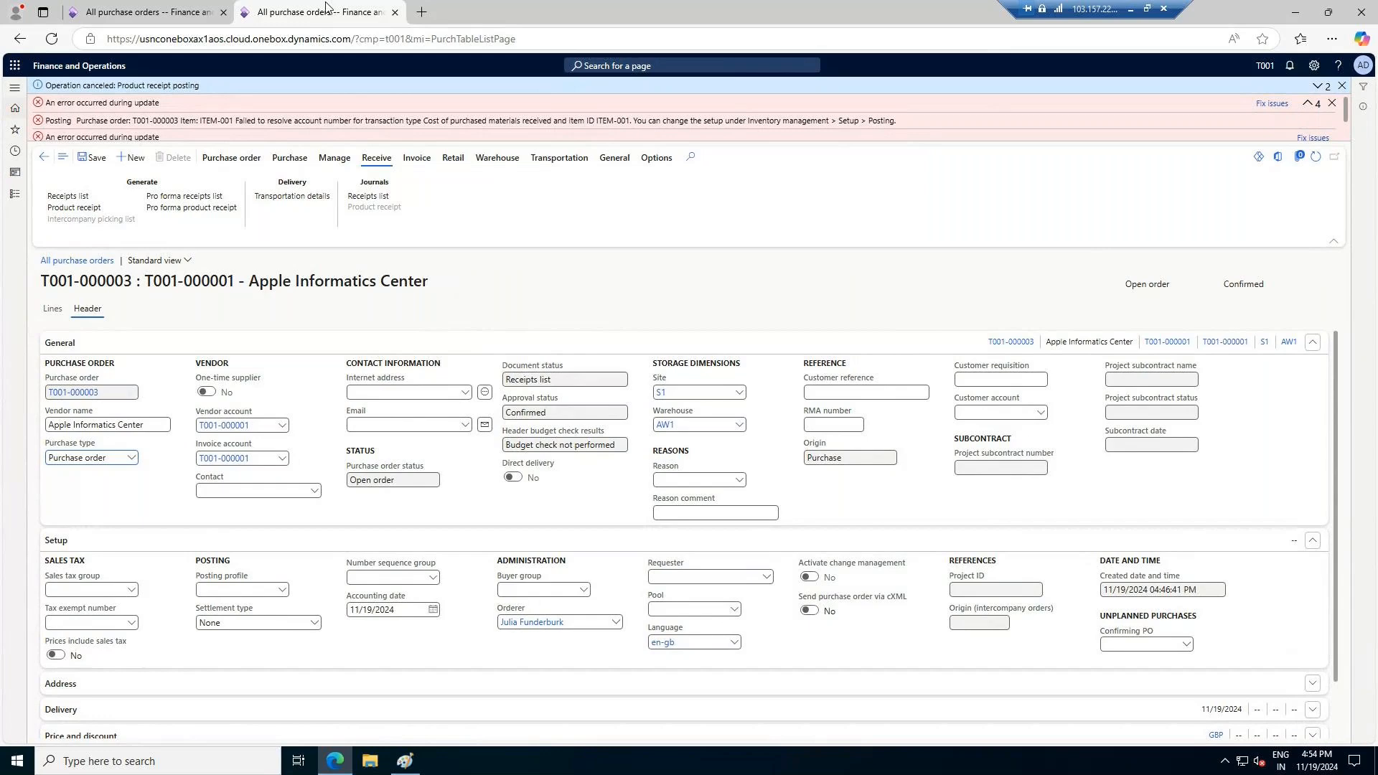
Duplicate the purchase orders browser tab and open the Inventory management posting setup in the copy
right_click(363, 15)
left_click(373, 89)
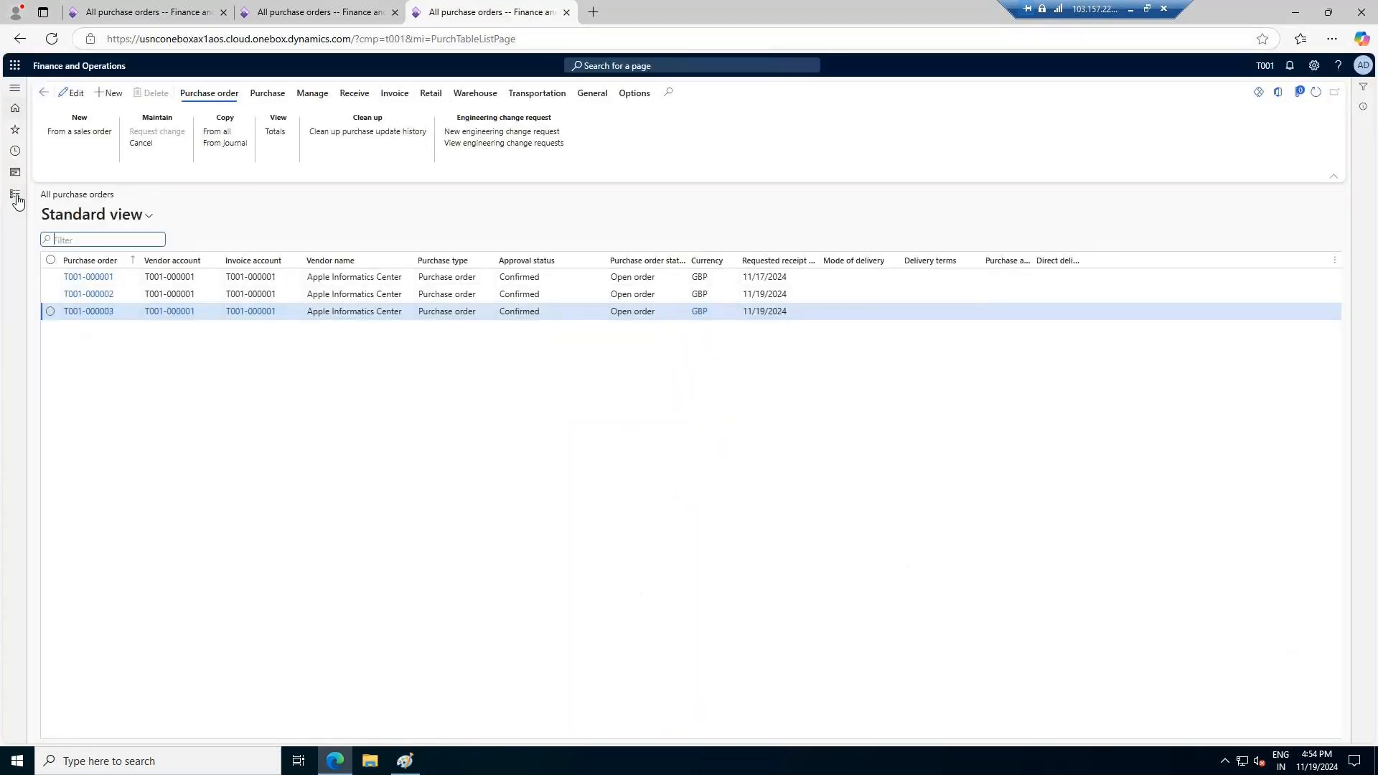
left_click(14, 194)
scroll(84, 615, "down", 4)
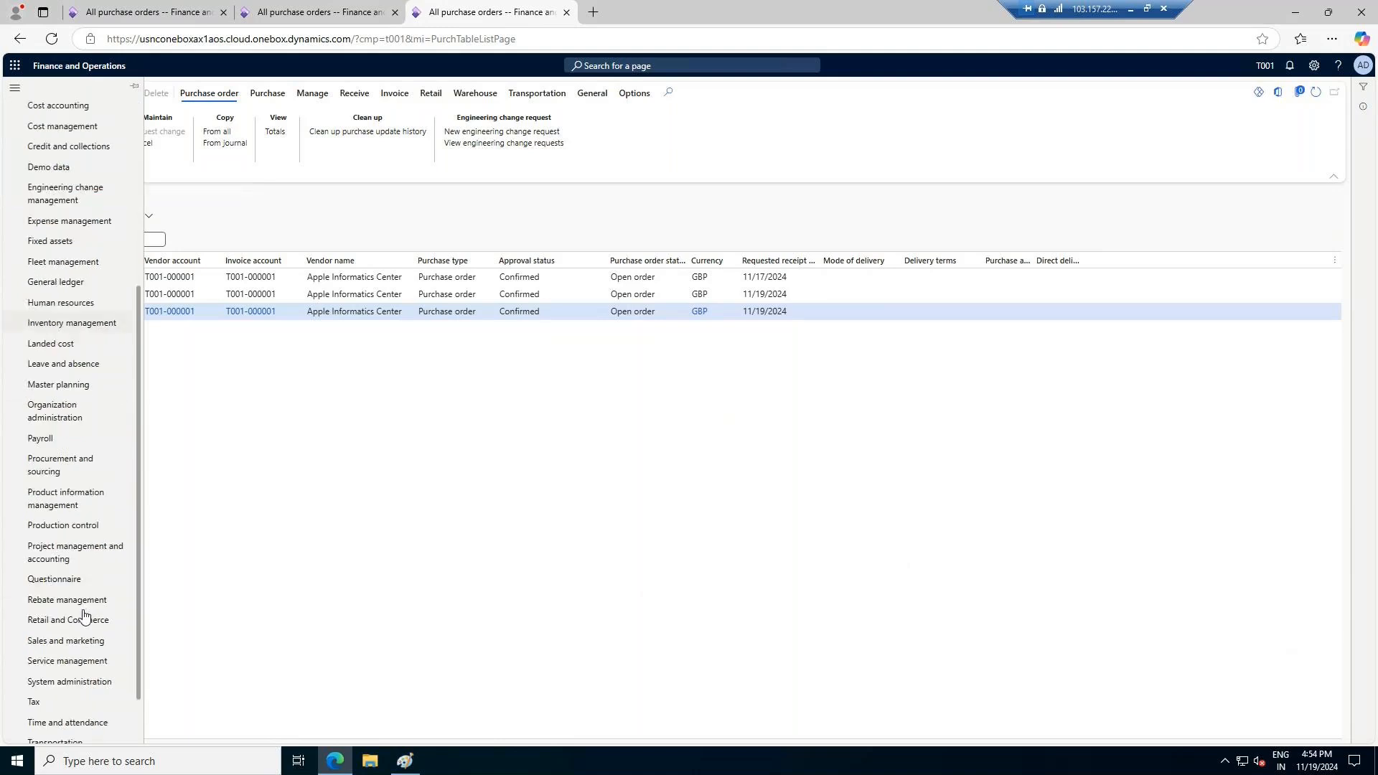
scroll(84, 615, "down", 1)
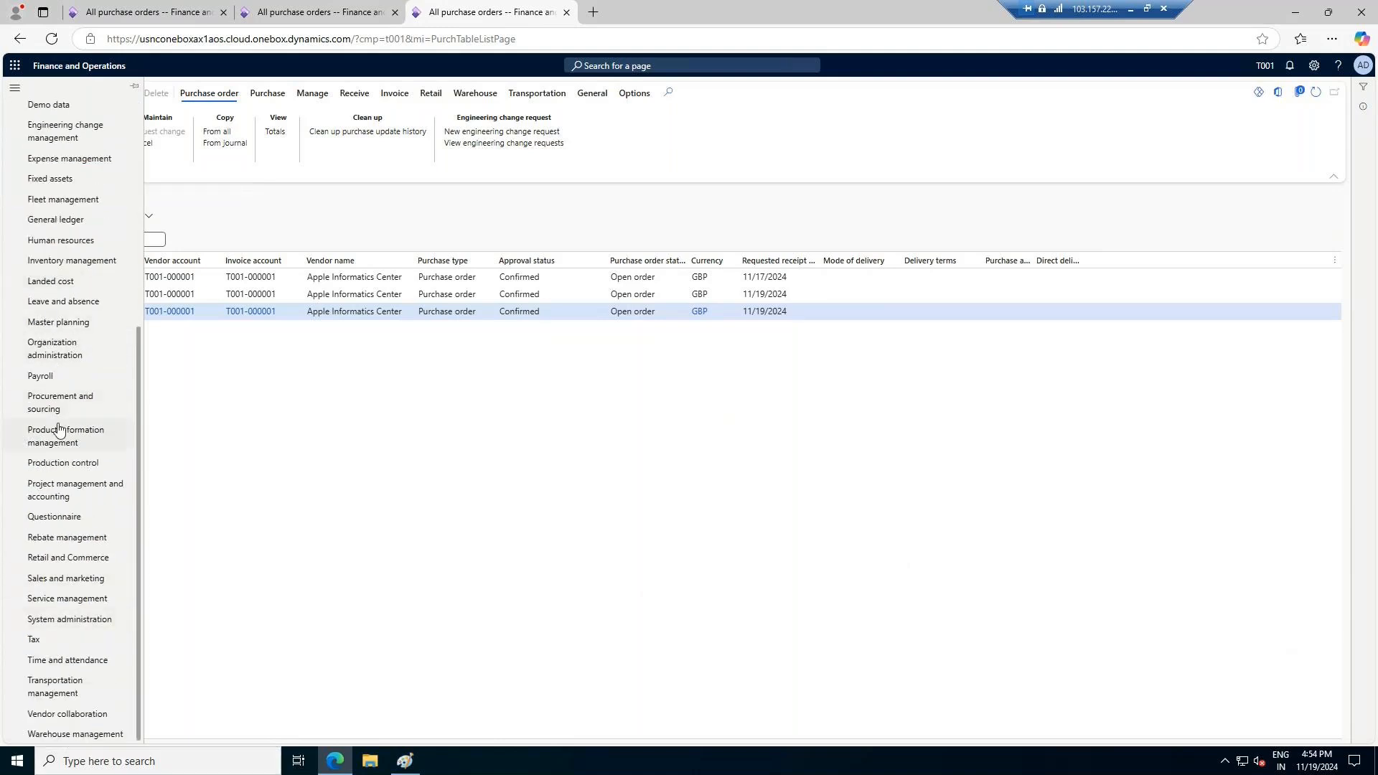
left_click(70, 263)
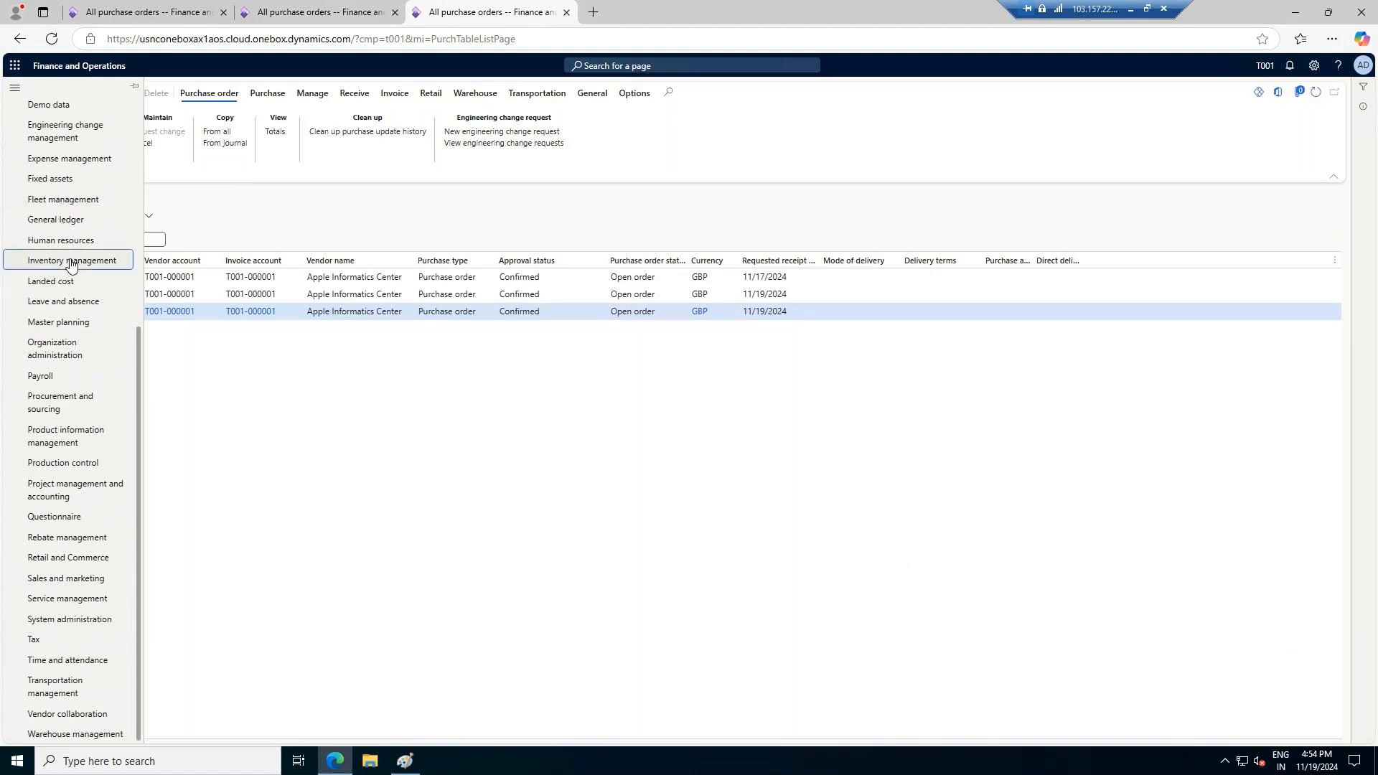
left_click(392, 273)
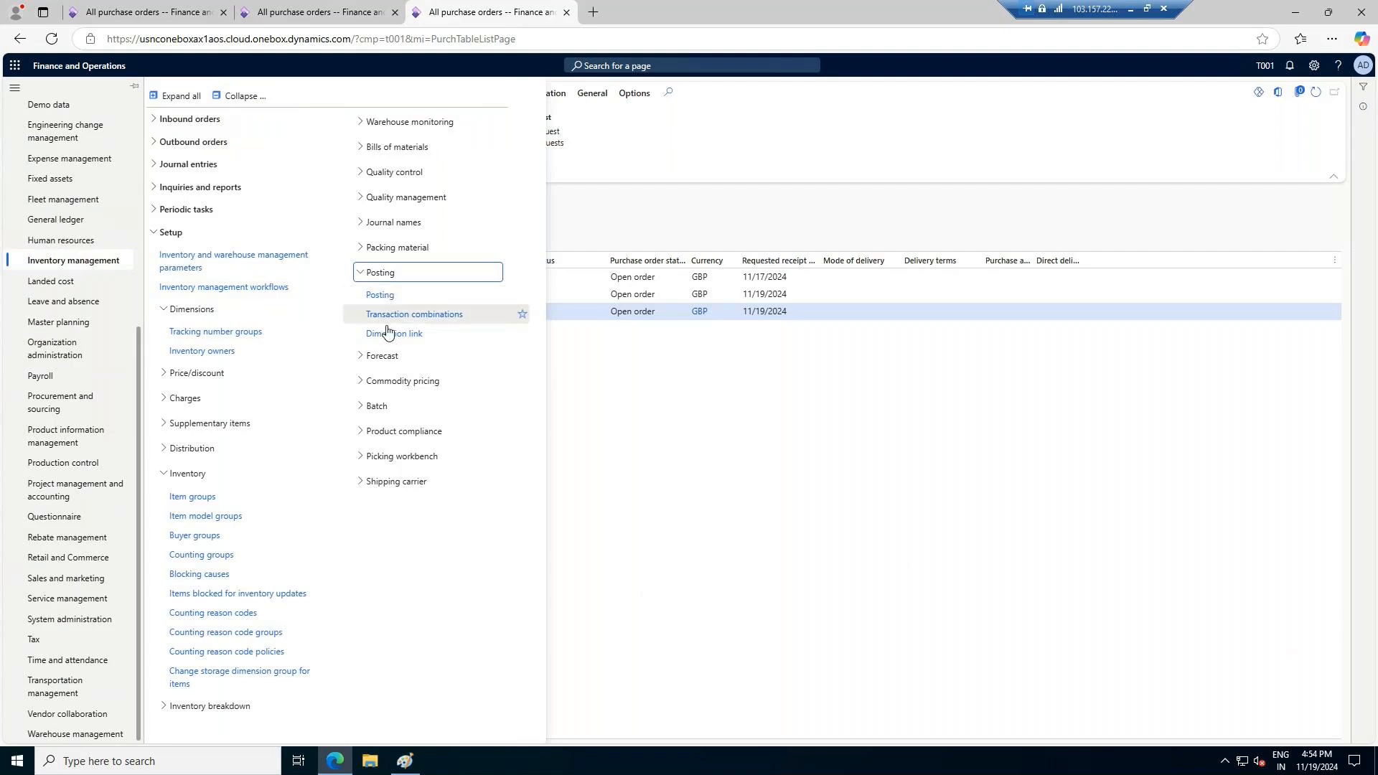
left_click(381, 299)
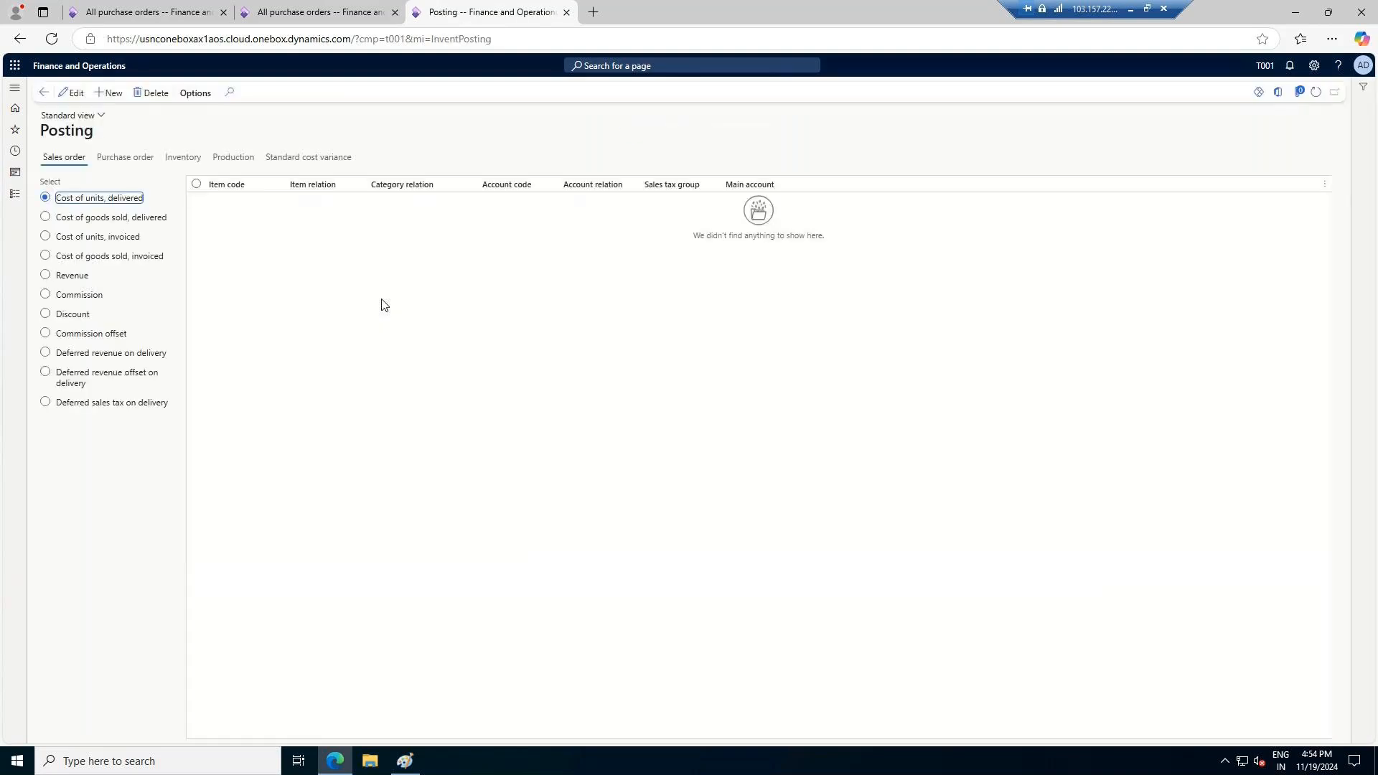
Add a purchase order posting line for Cost of purchased materials received with main account 140100, Raw Materials Inventory
left_click(128, 160)
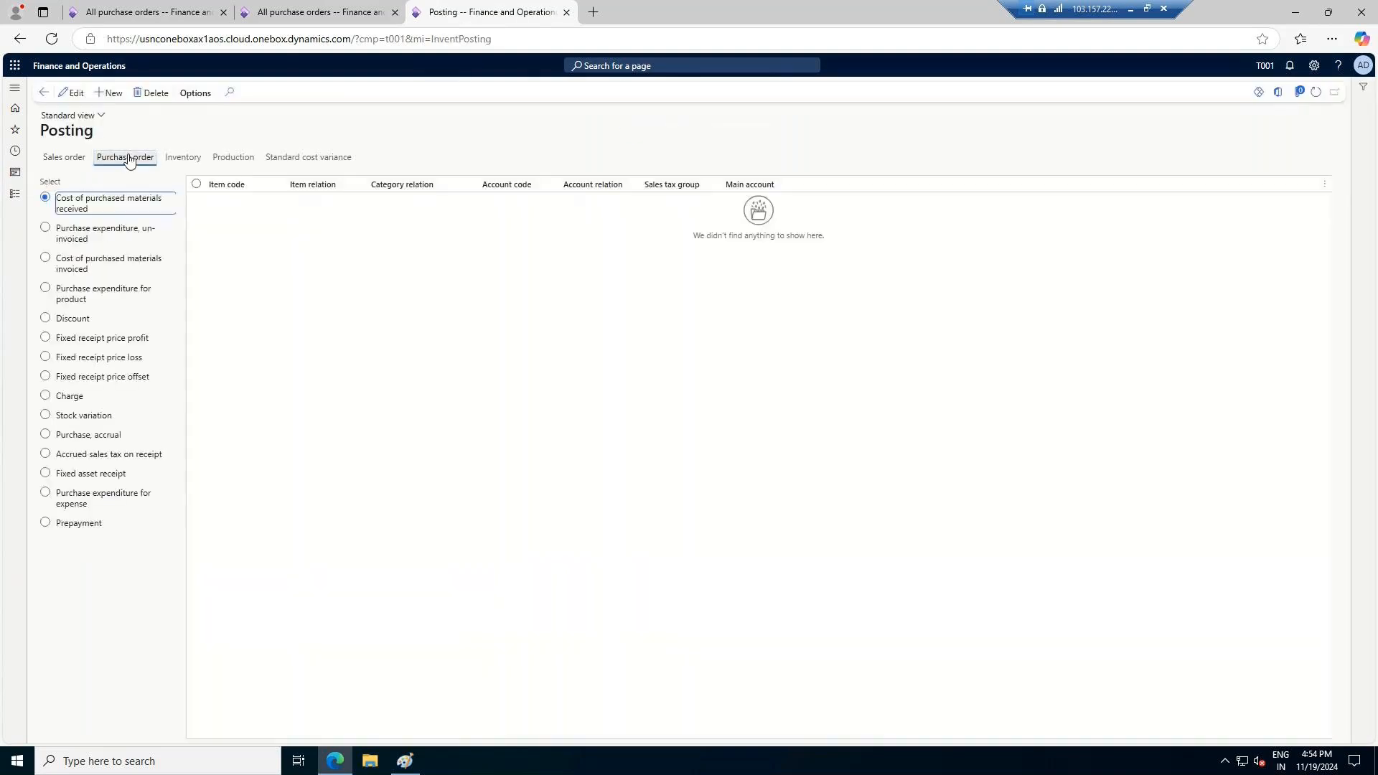
left_click(109, 94)
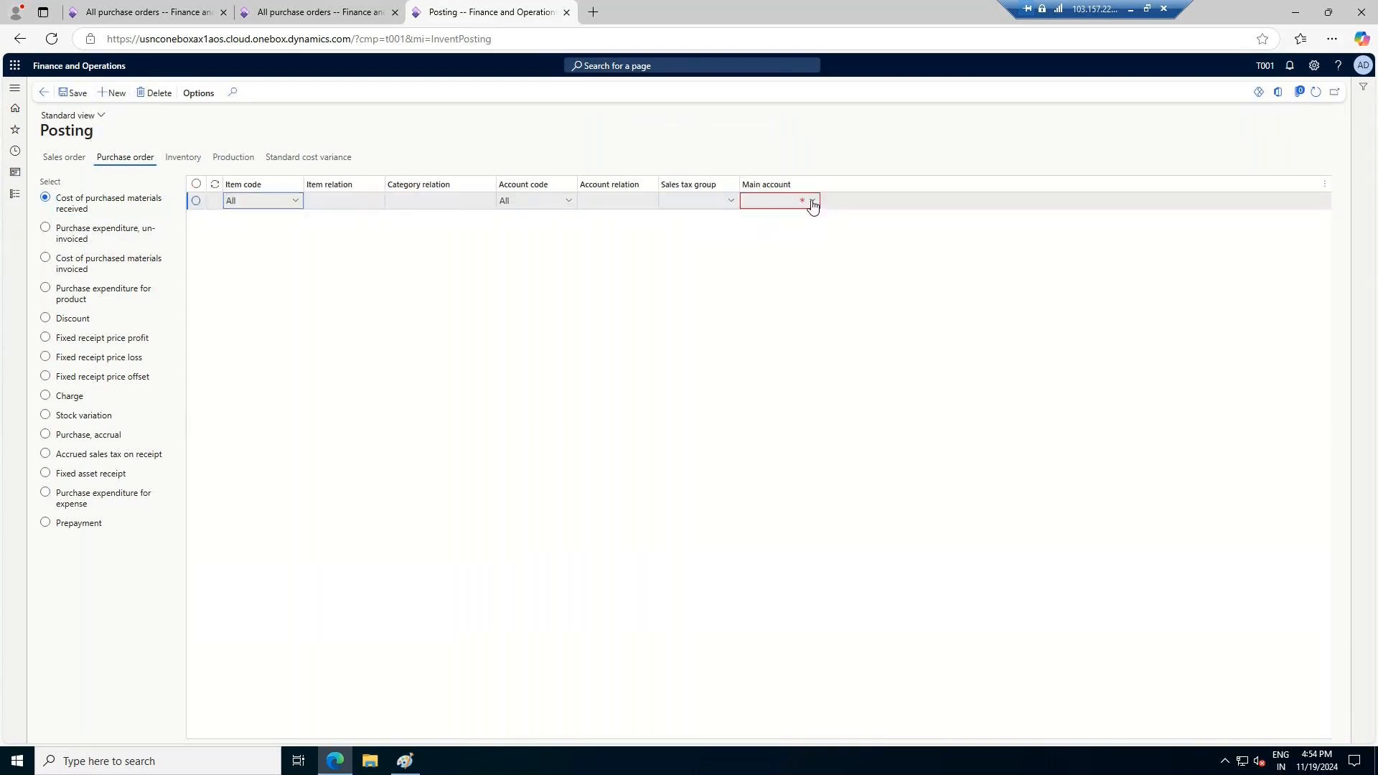
left_click(811, 204)
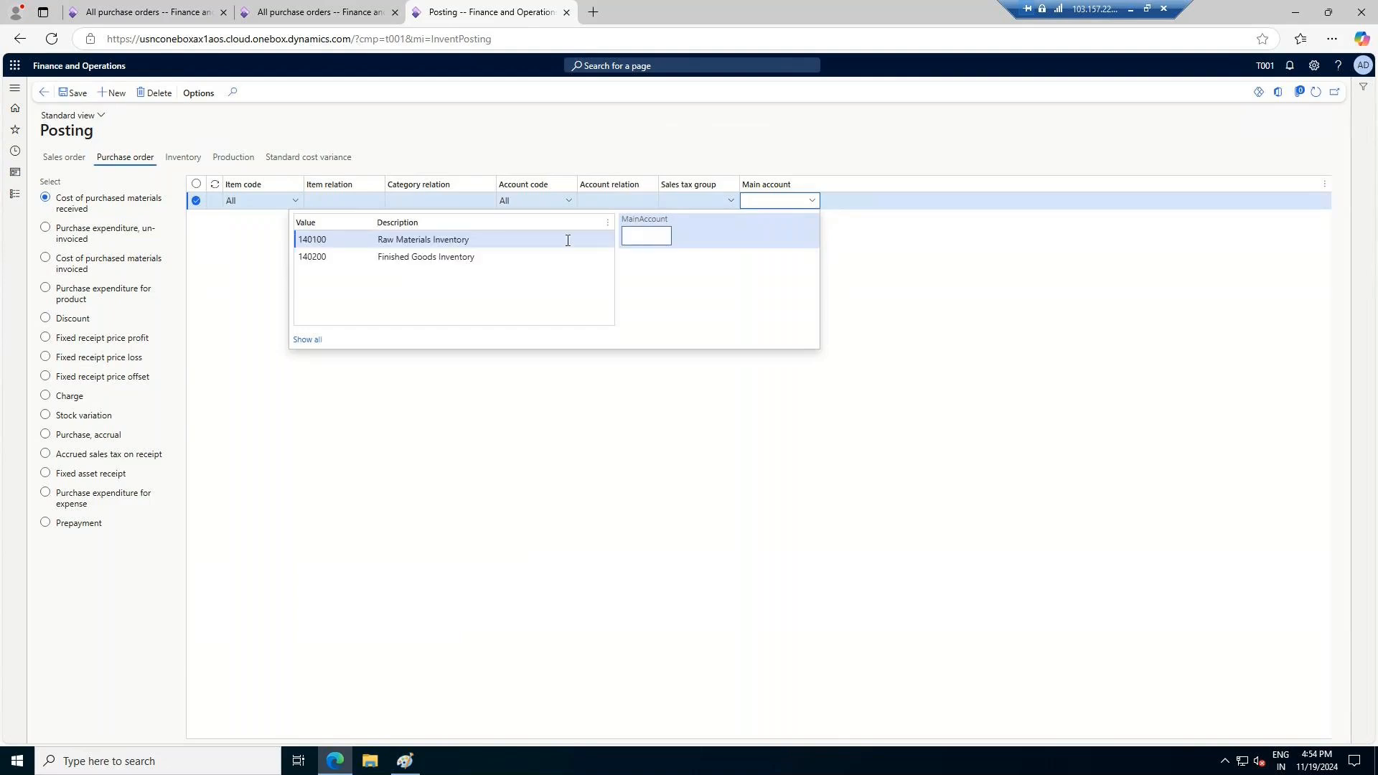
left_click(443, 241)
Add a posting line for Purchase expenditure, un-invoiced with main account 999000, Expense Integration account
left_click(91, 233)
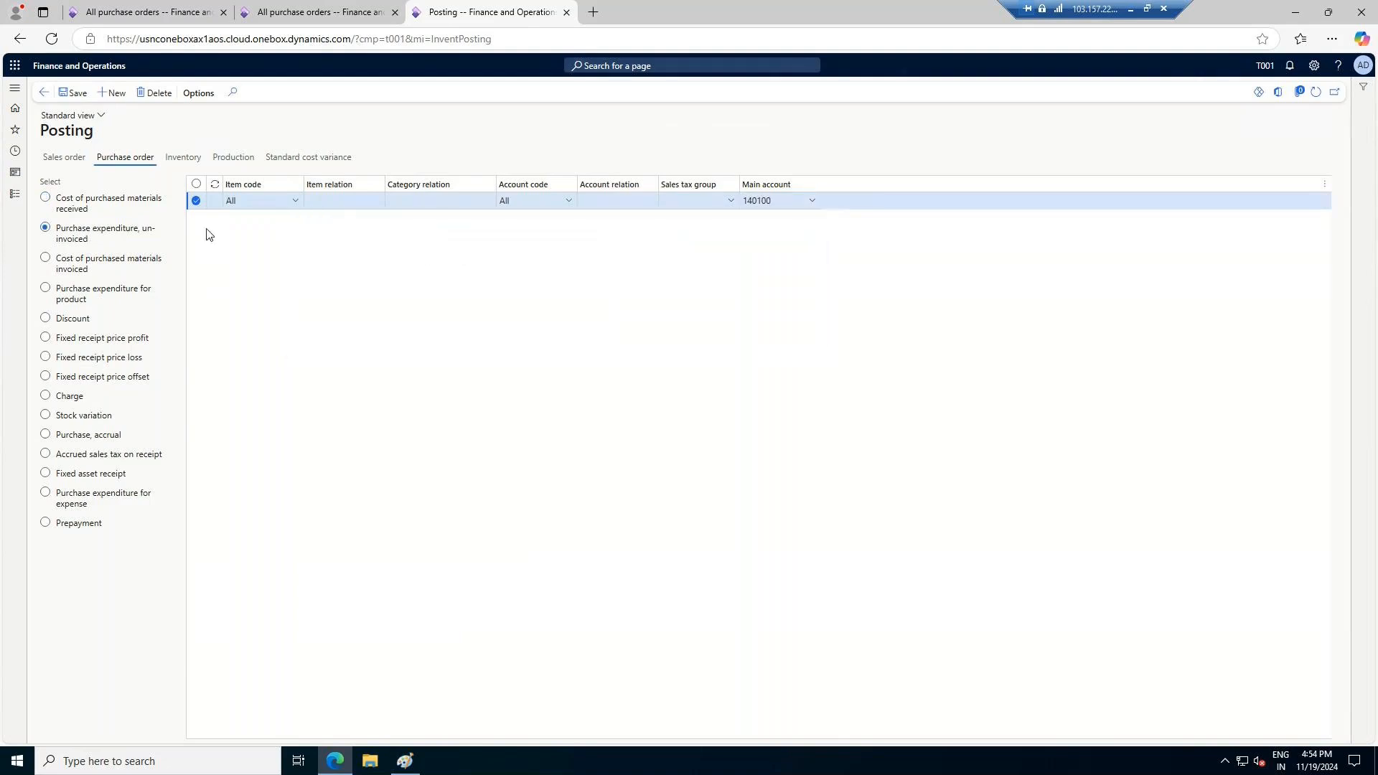
left_click(112, 93)
left_click(812, 201)
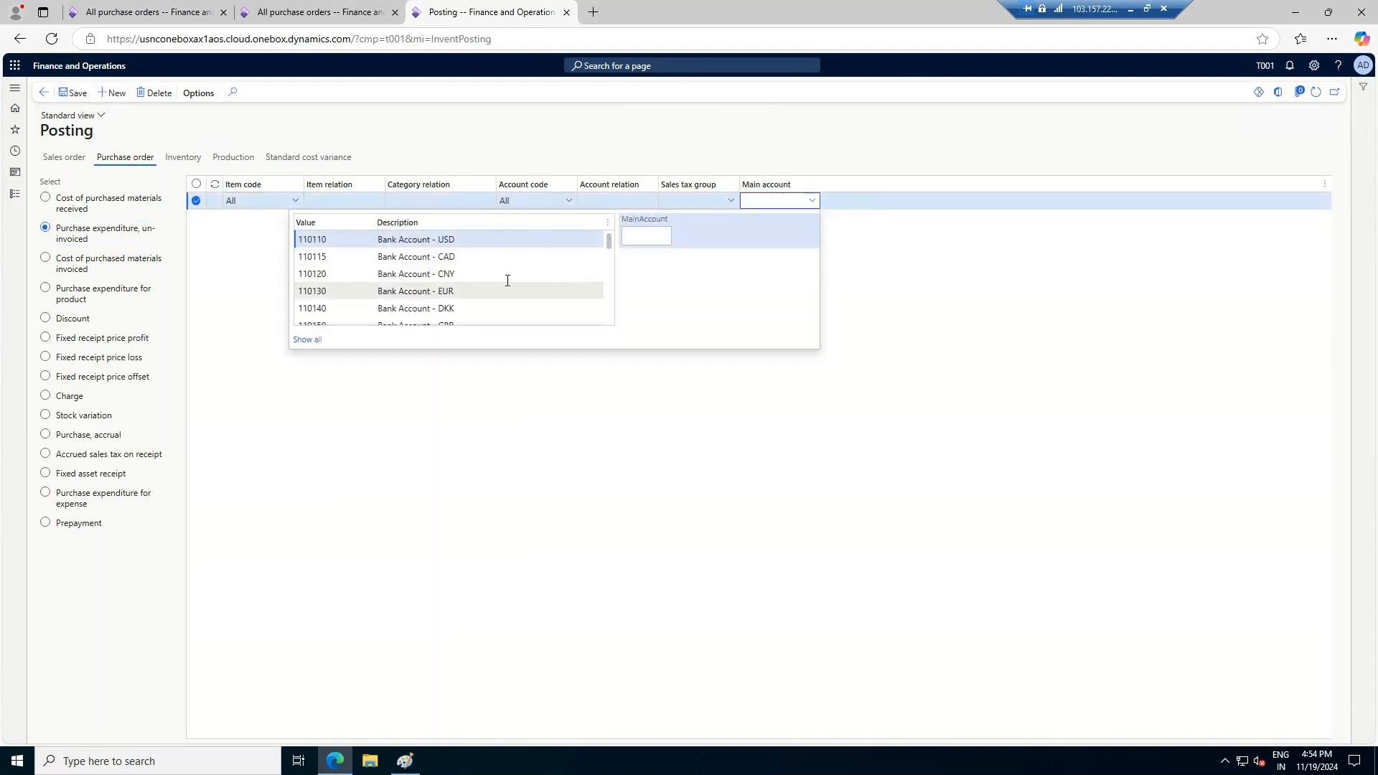
scroll(420, 293, "down", 1)
left_click(649, 234)
type("ex")
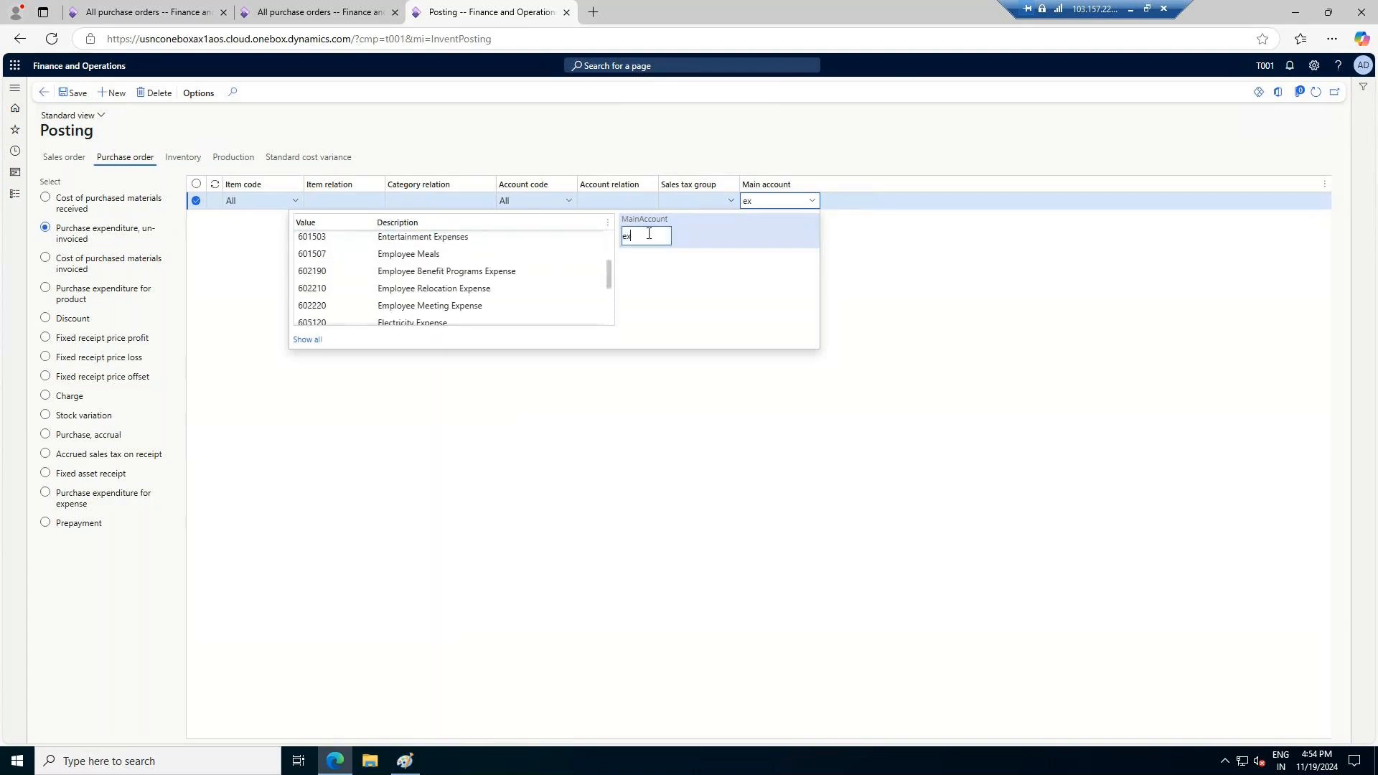
type("p")
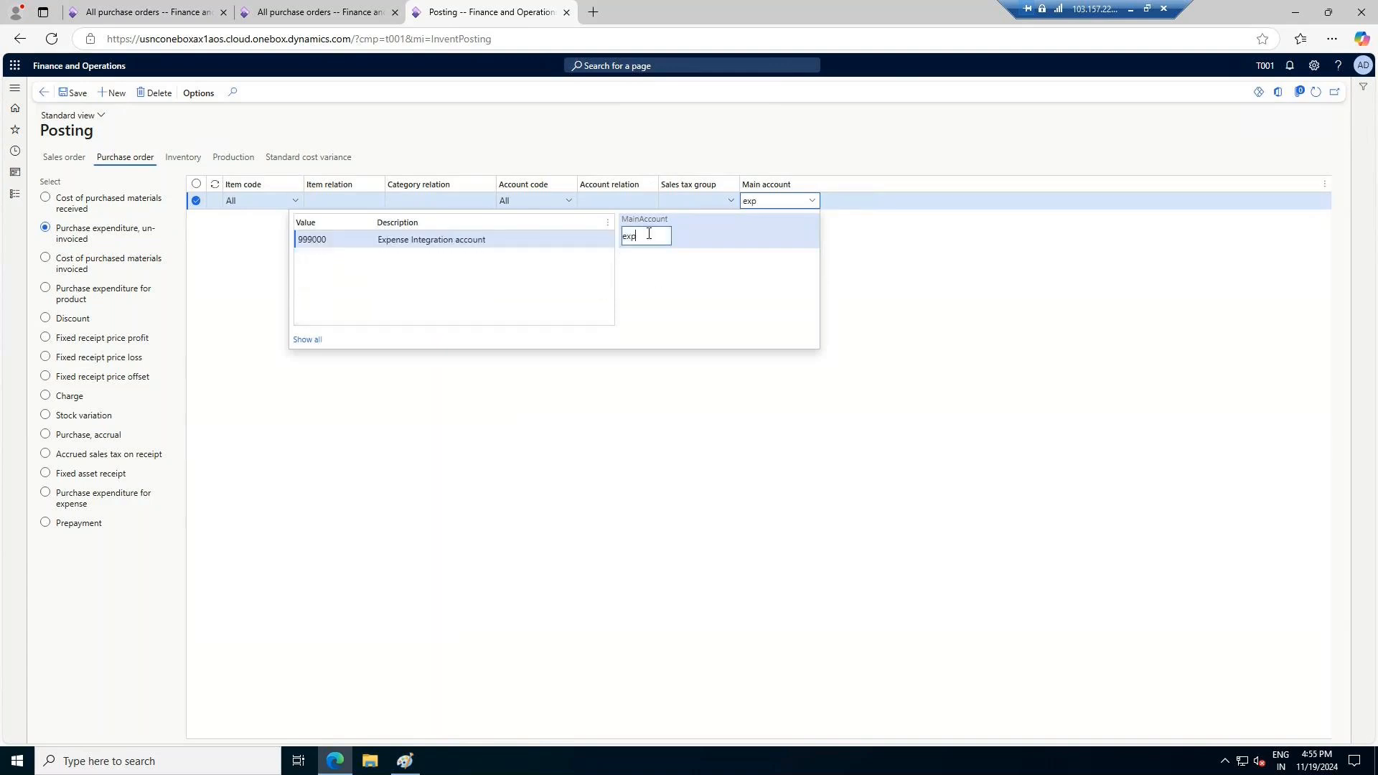
left_click(438, 240)
Add a posting line for Cost of purchased materials invoiced with main account 140100
left_click(99, 264)
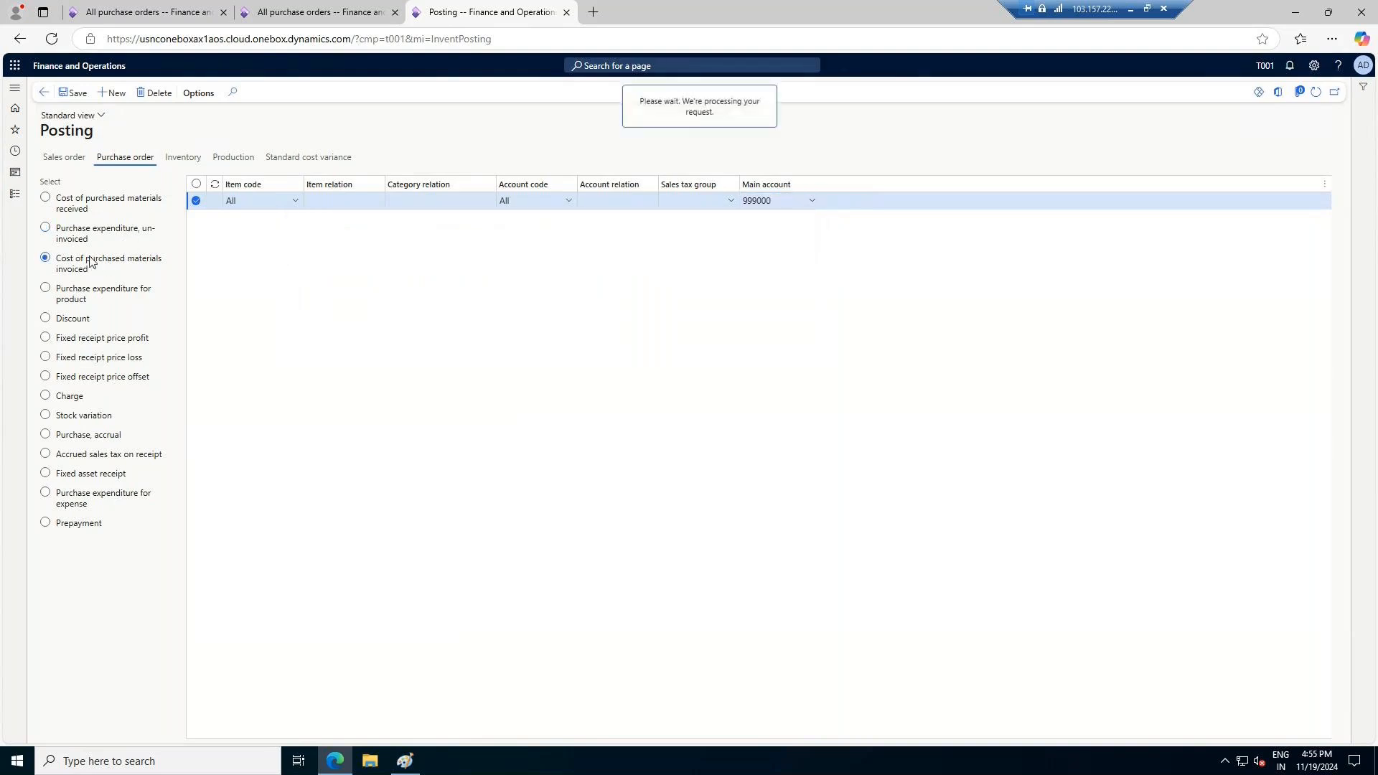
left_click(112, 94)
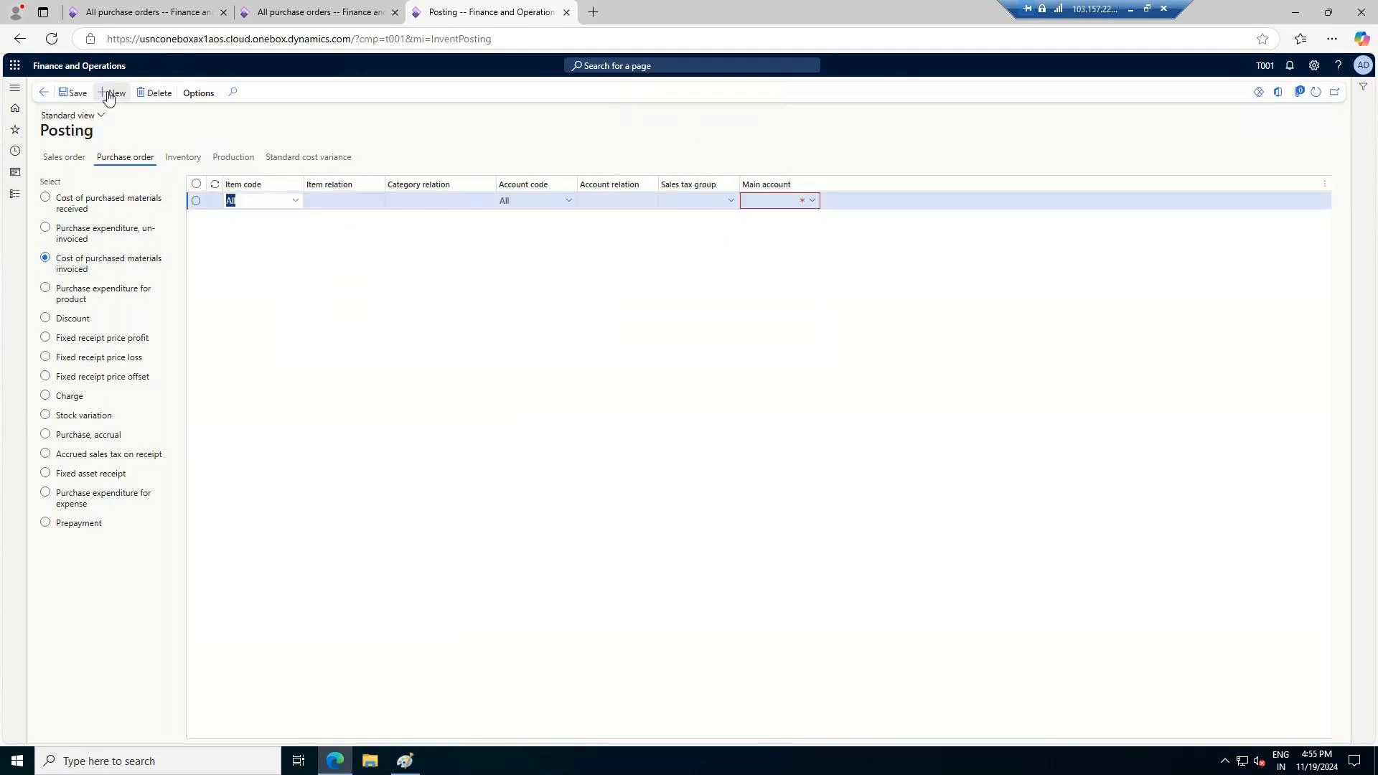
left_click(812, 201)
left_click(466, 241)
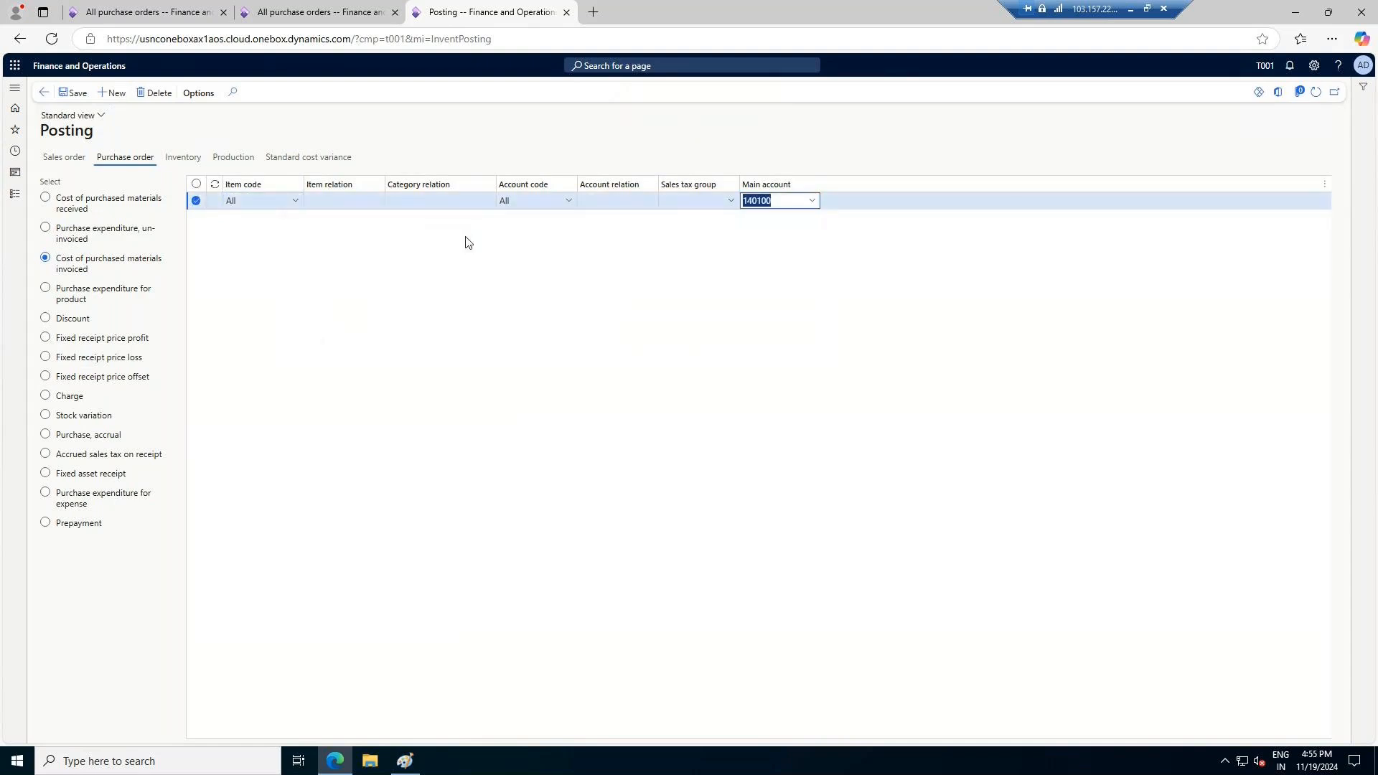
Add a posting line for Purchase expenditure for product with main account 999000, Expense Integration account
left_click(126, 297)
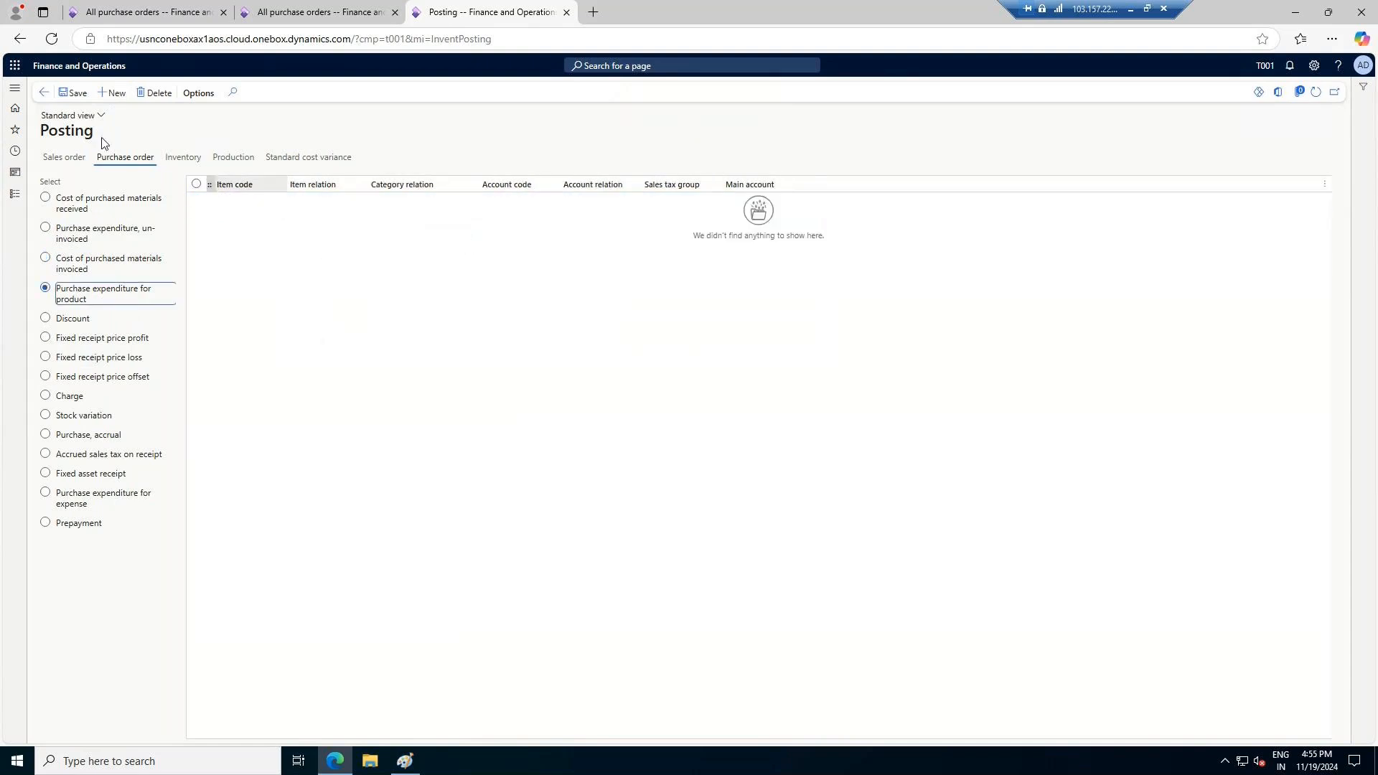
left_click(113, 93)
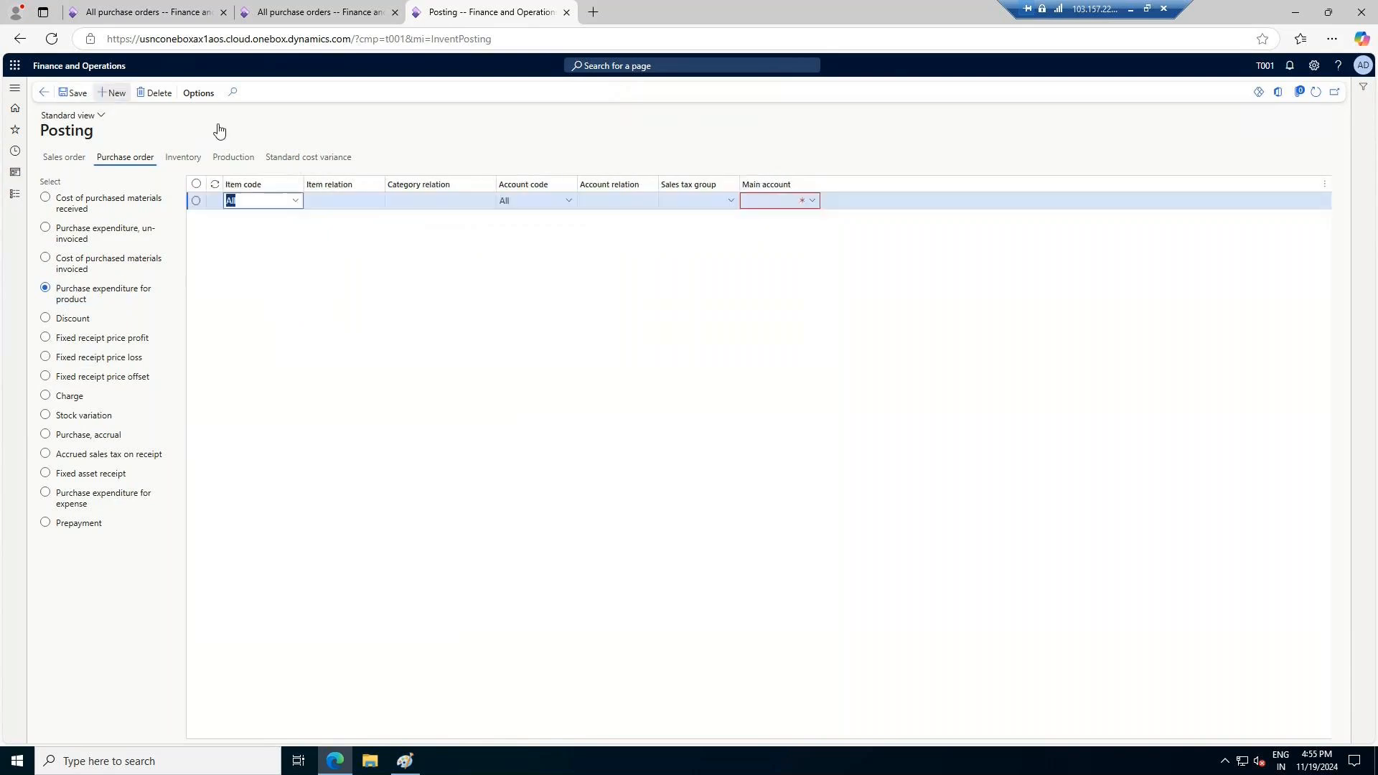
left_click(811, 201)
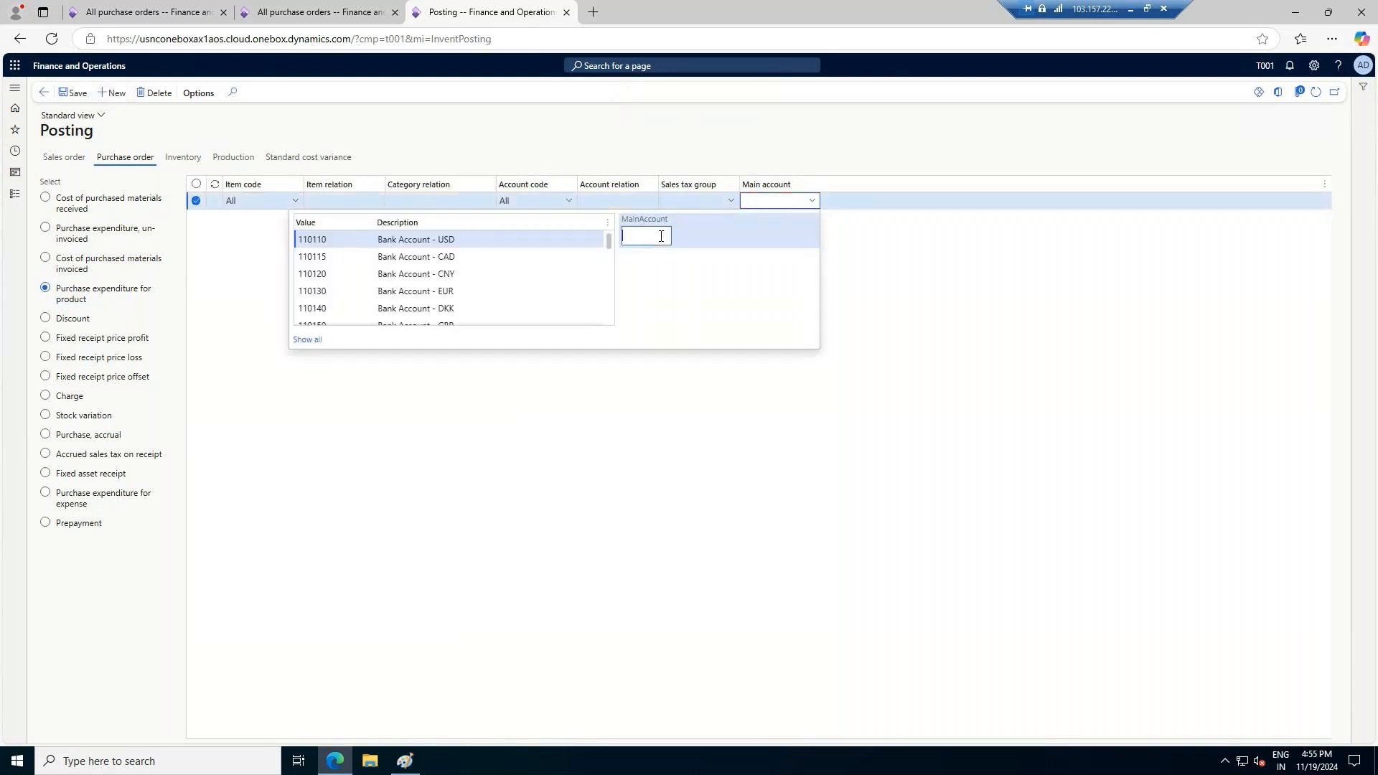
type("exp")
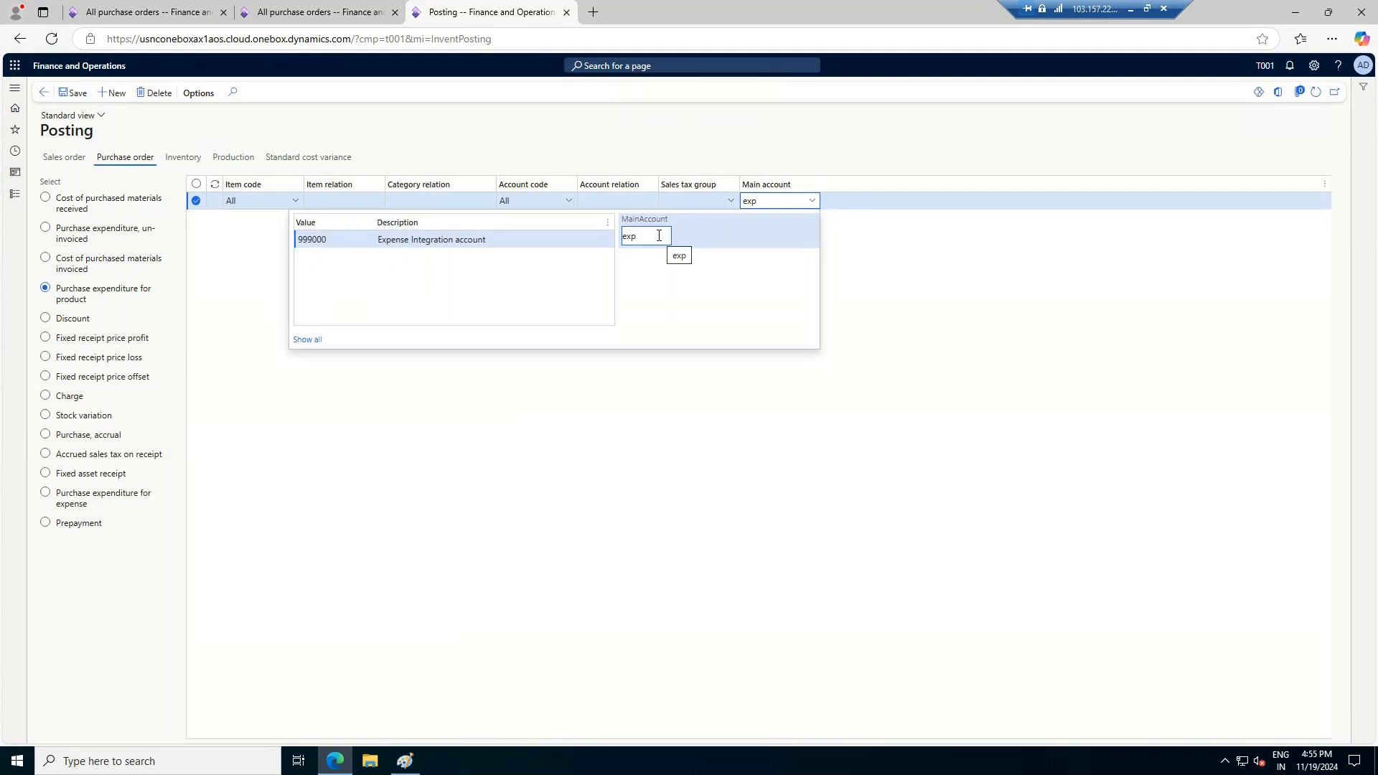
left_click(423, 240)
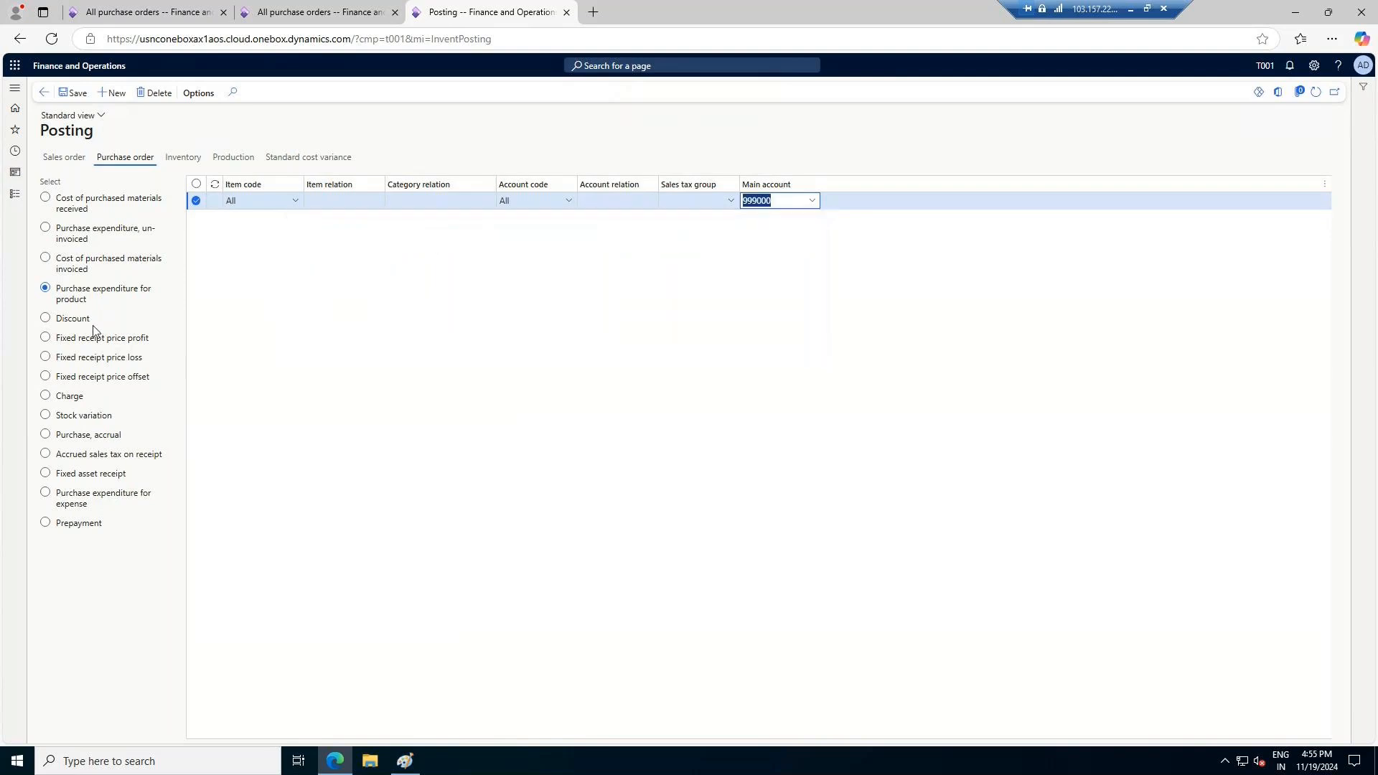
Add a posting line for Purchase expenditure for expense with main account 999000 and save the purchase order posting setup
left_click(87, 496)
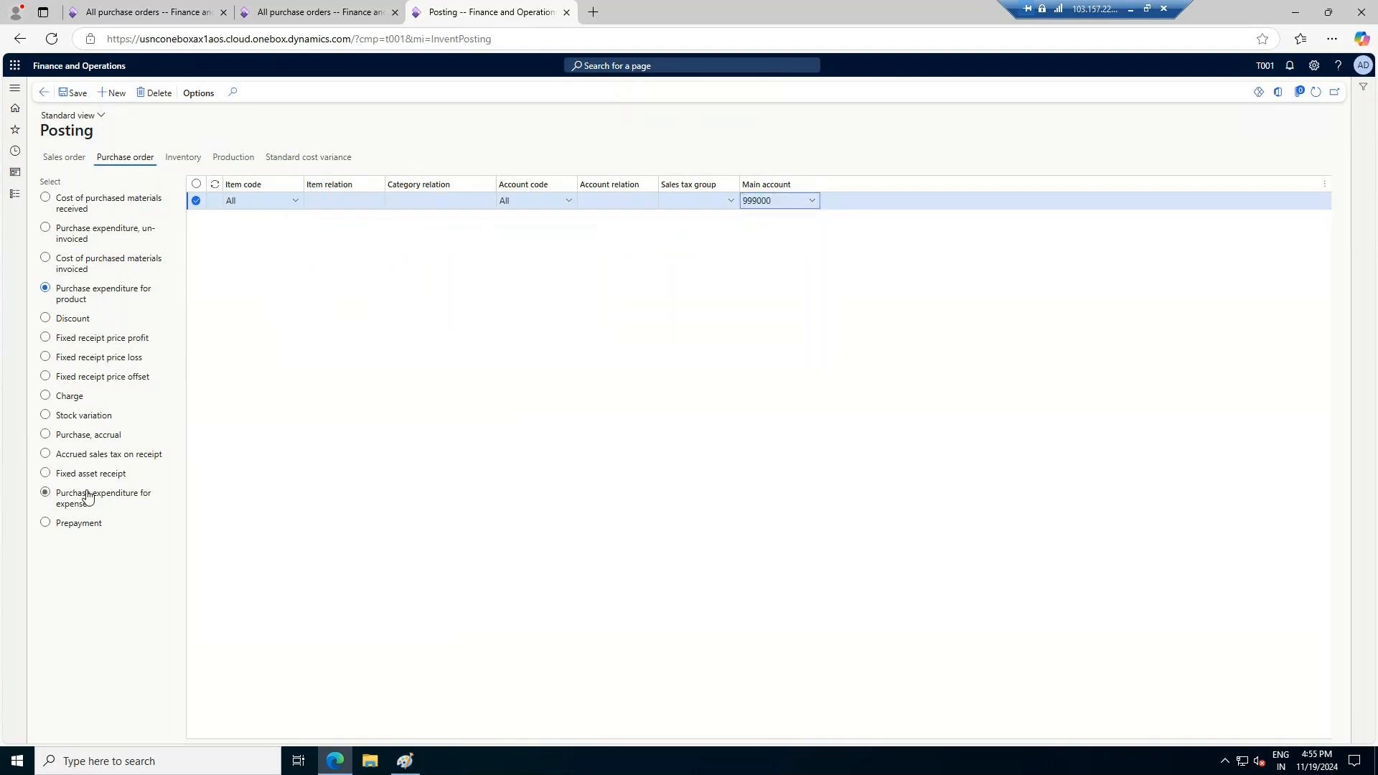
left_click(113, 93)
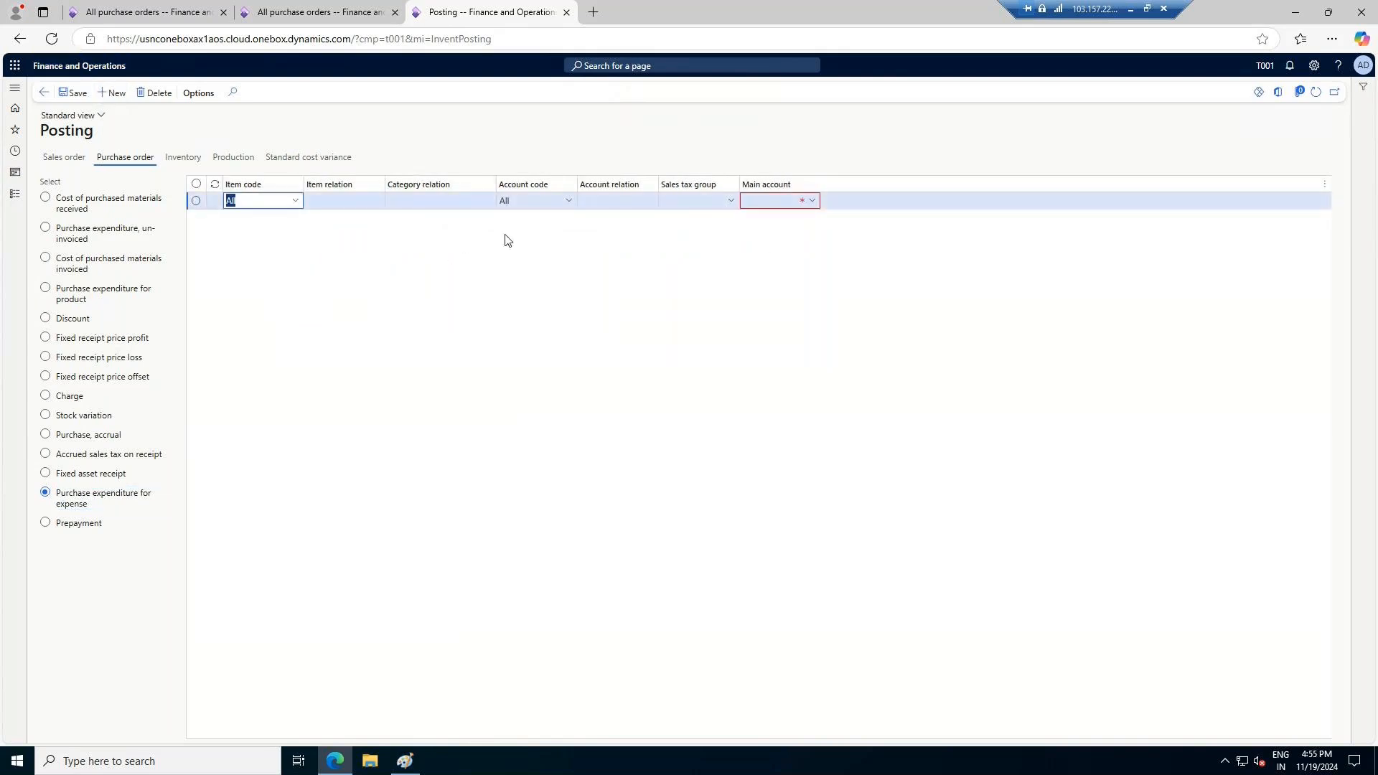
left_click(811, 201)
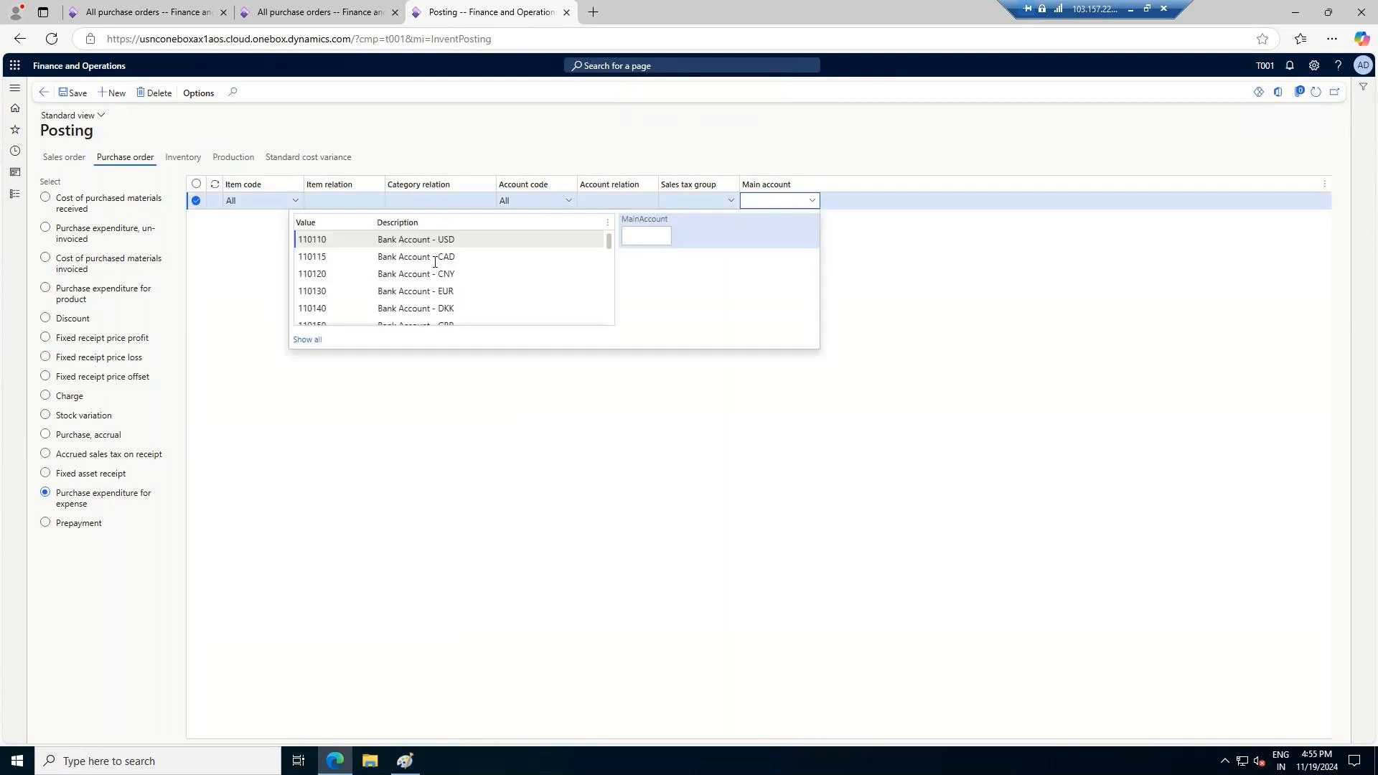
scroll(419, 273, "down", 5)
left_click(646, 236)
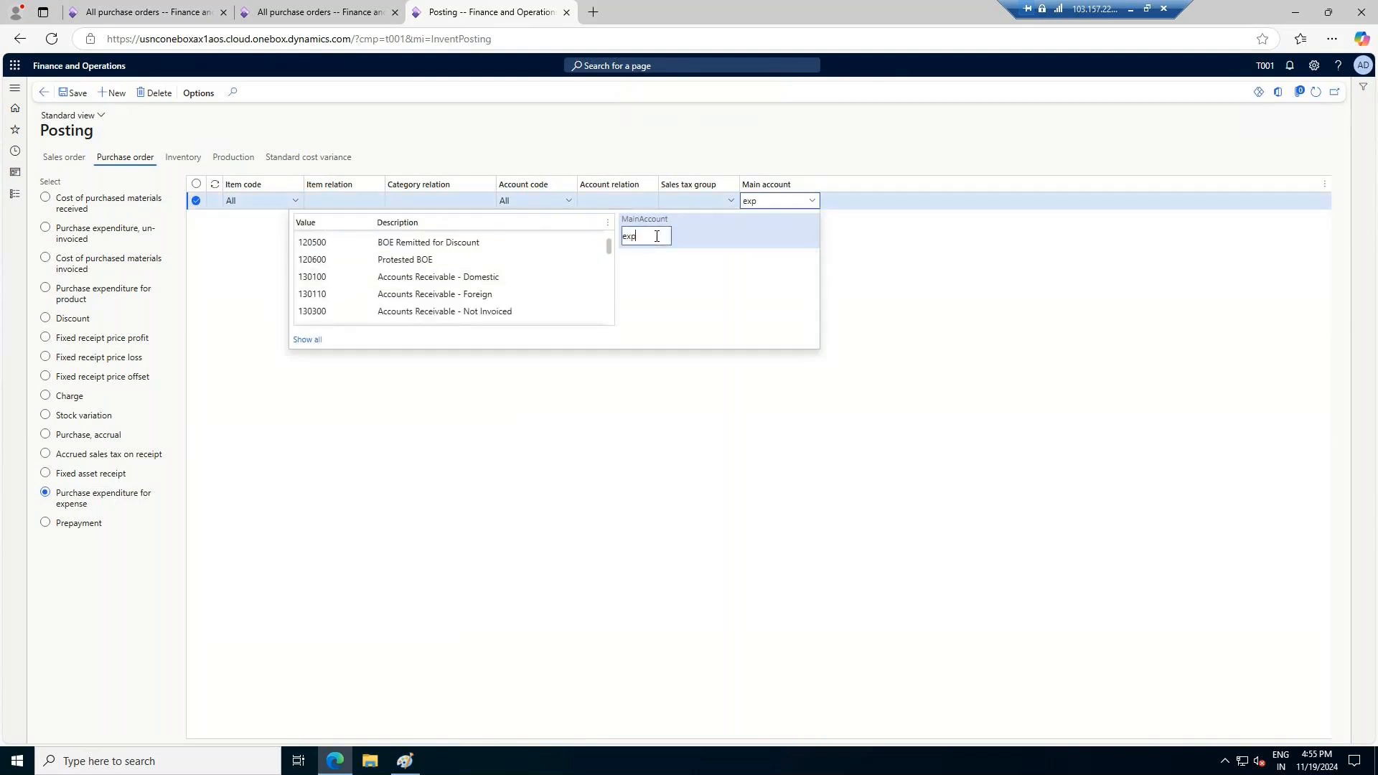
type("exp")
left_click(416, 243)
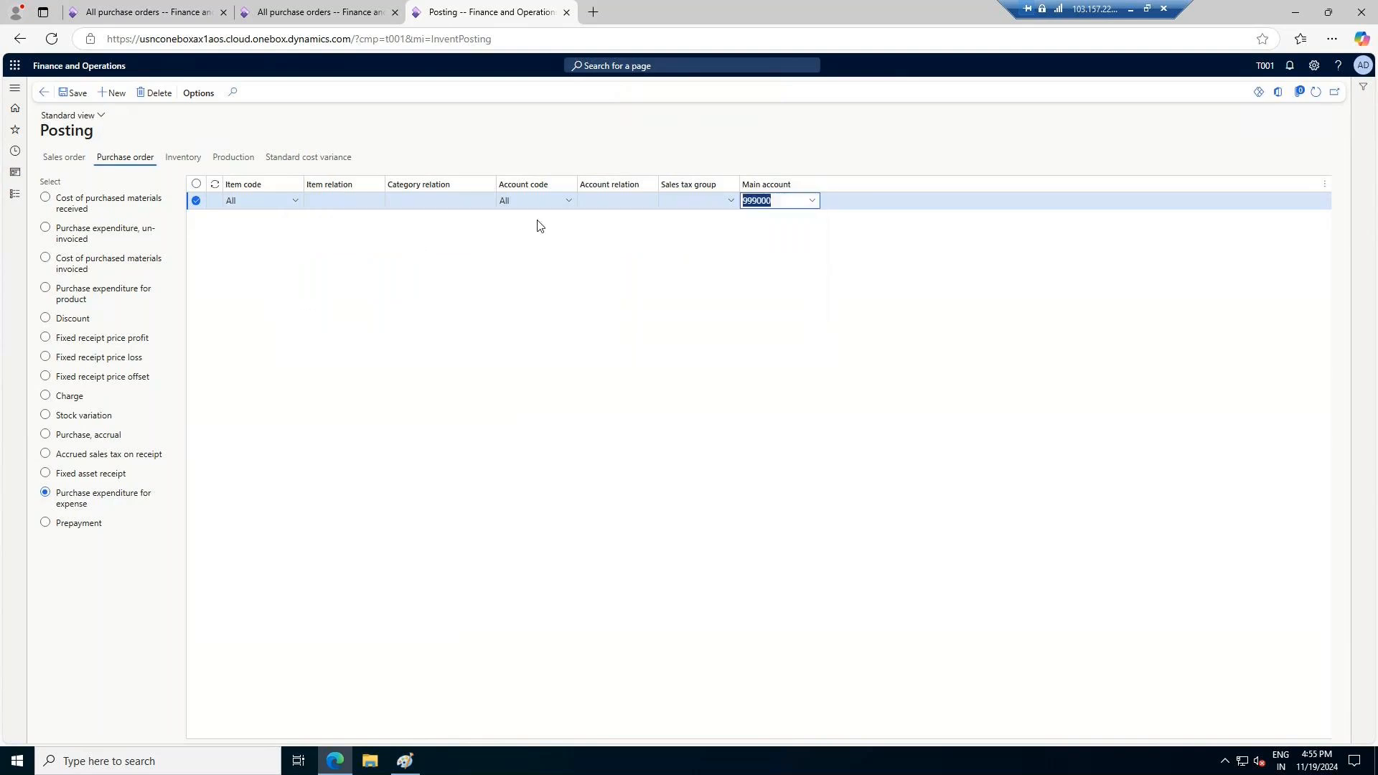
left_click(85, 99)
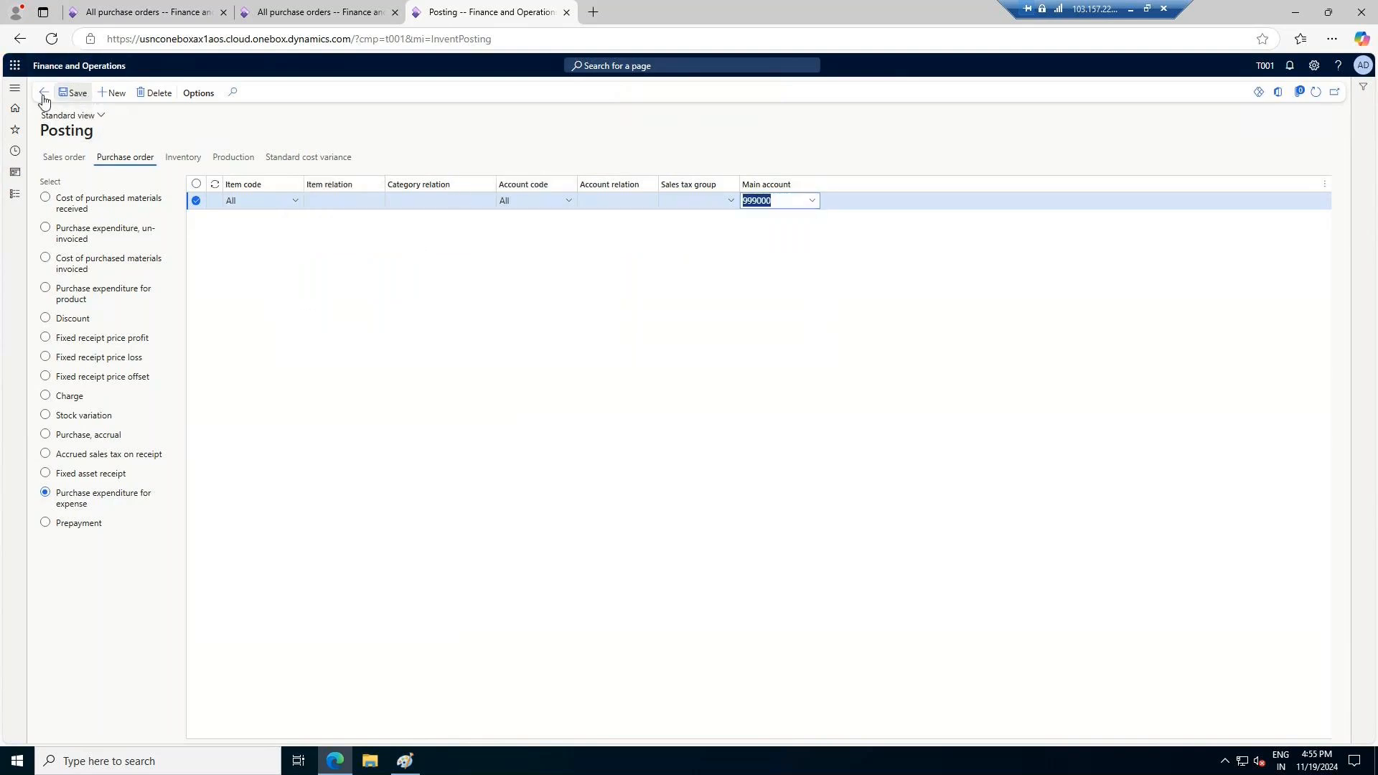
Add an inventory posting line for Inventory issue with main account 140100
left_click(174, 161)
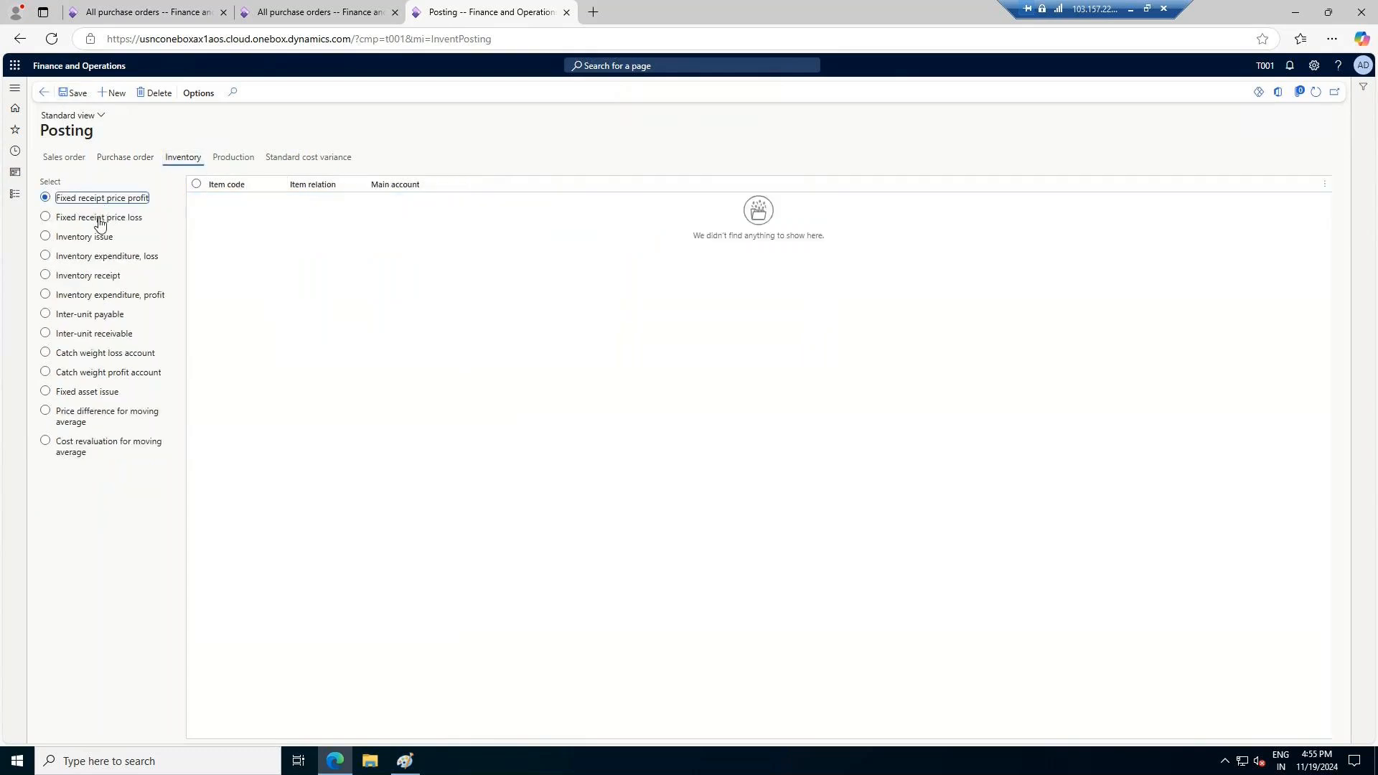
left_click(85, 237)
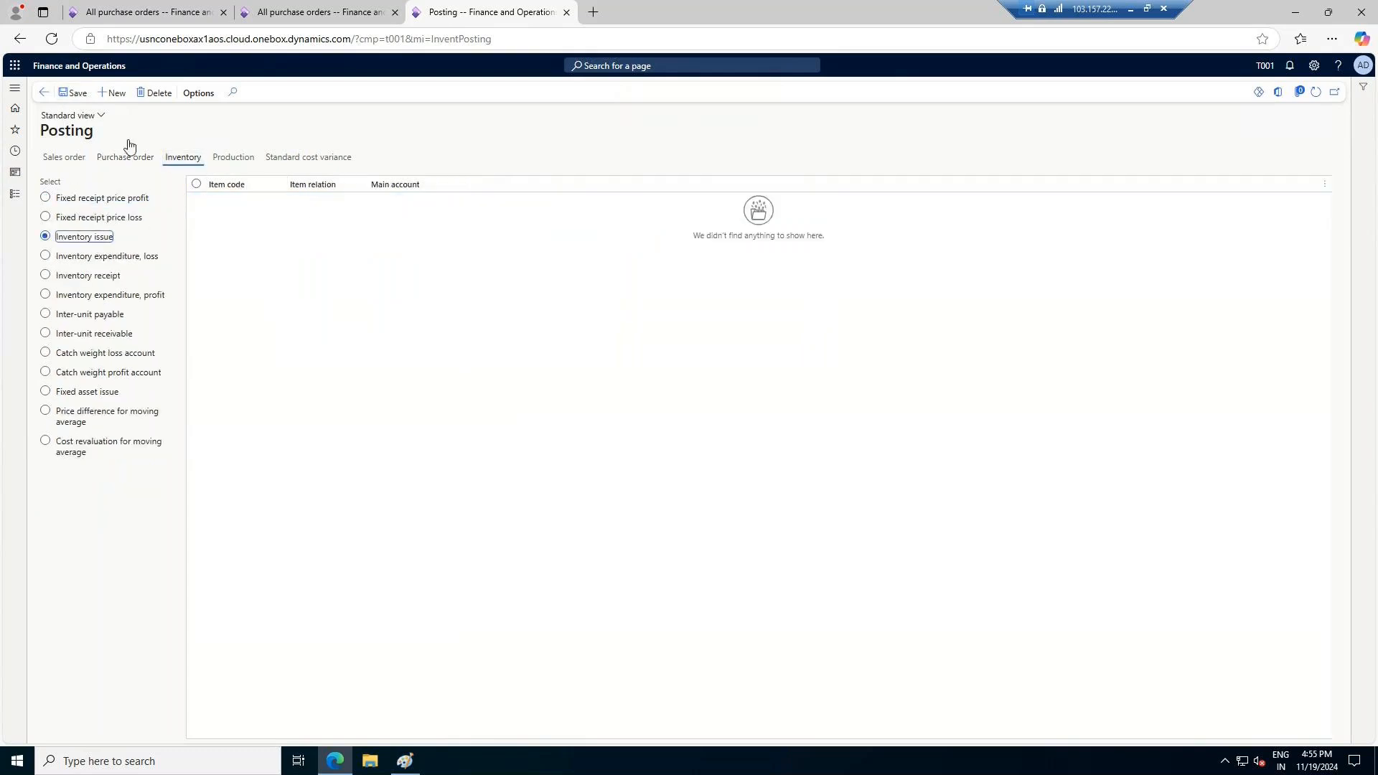
left_click(113, 93)
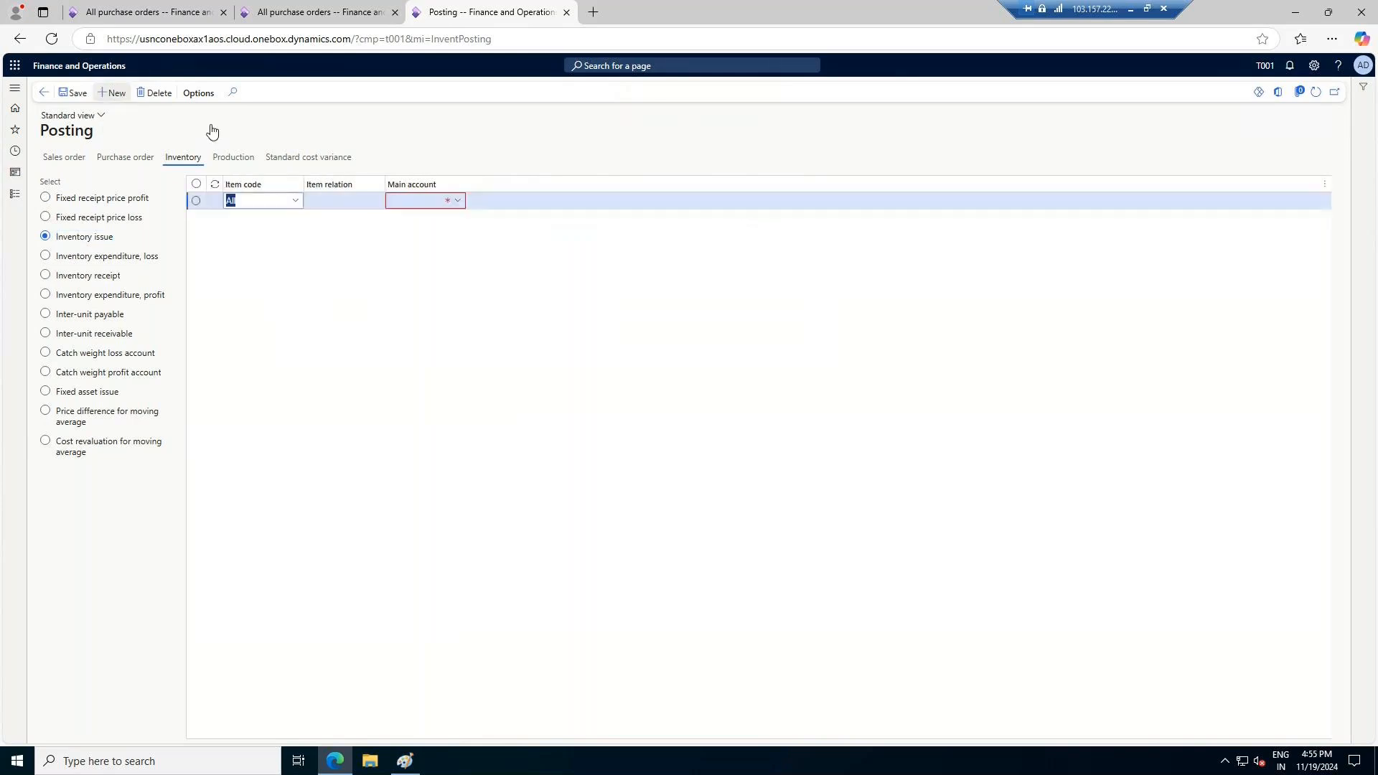
left_click(457, 201)
left_click(520, 239)
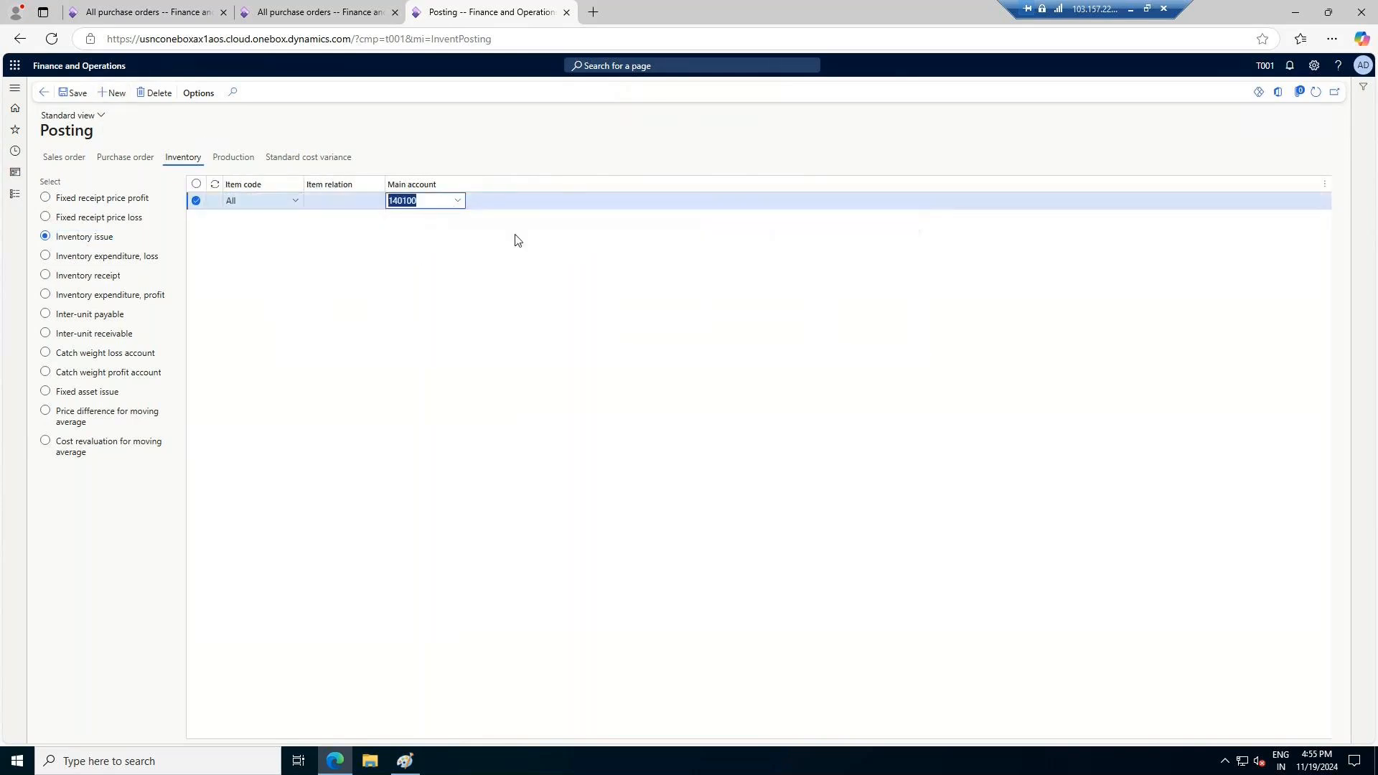
Add an inventory posting line for Inventory receipt with main account 140100, Raw Materials Inventory, and save it
left_click(113, 260)
left_click(108, 276)
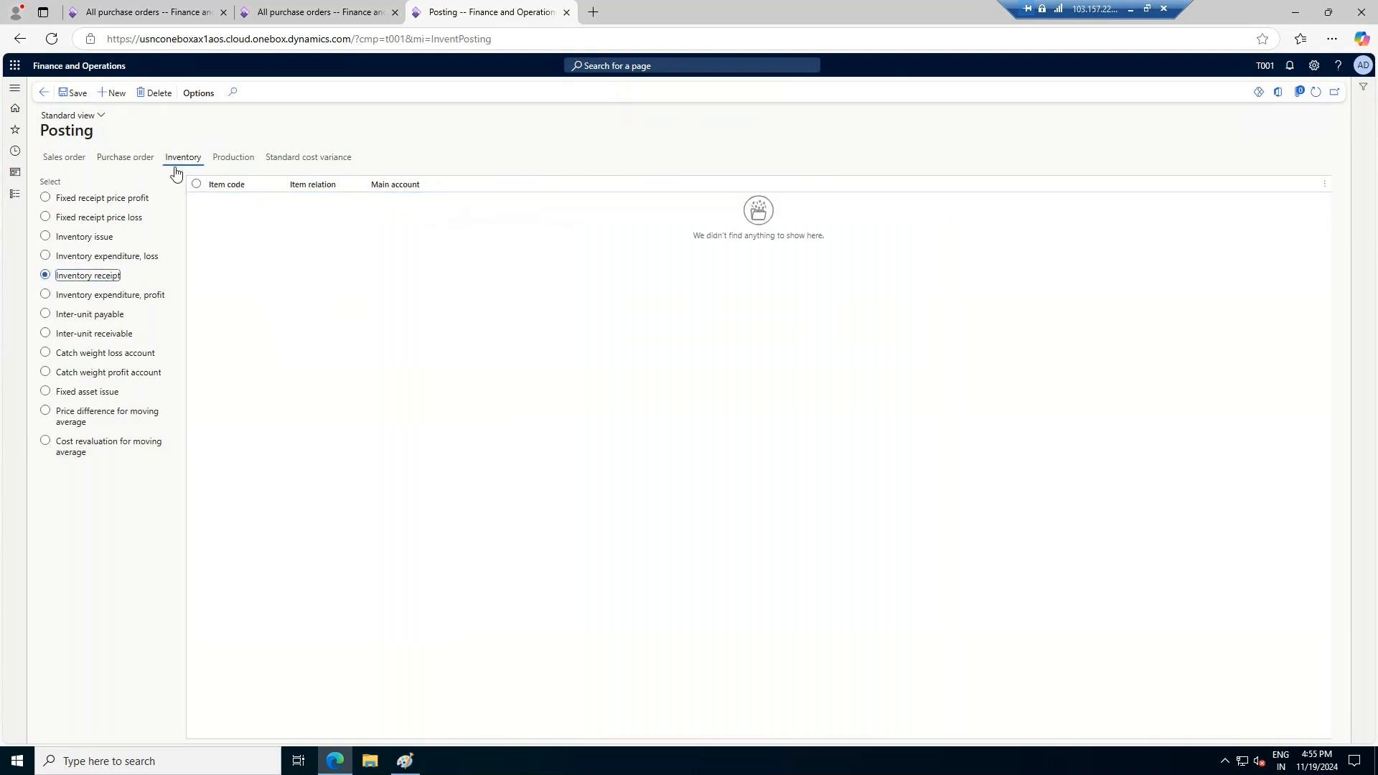
left_click(112, 93)
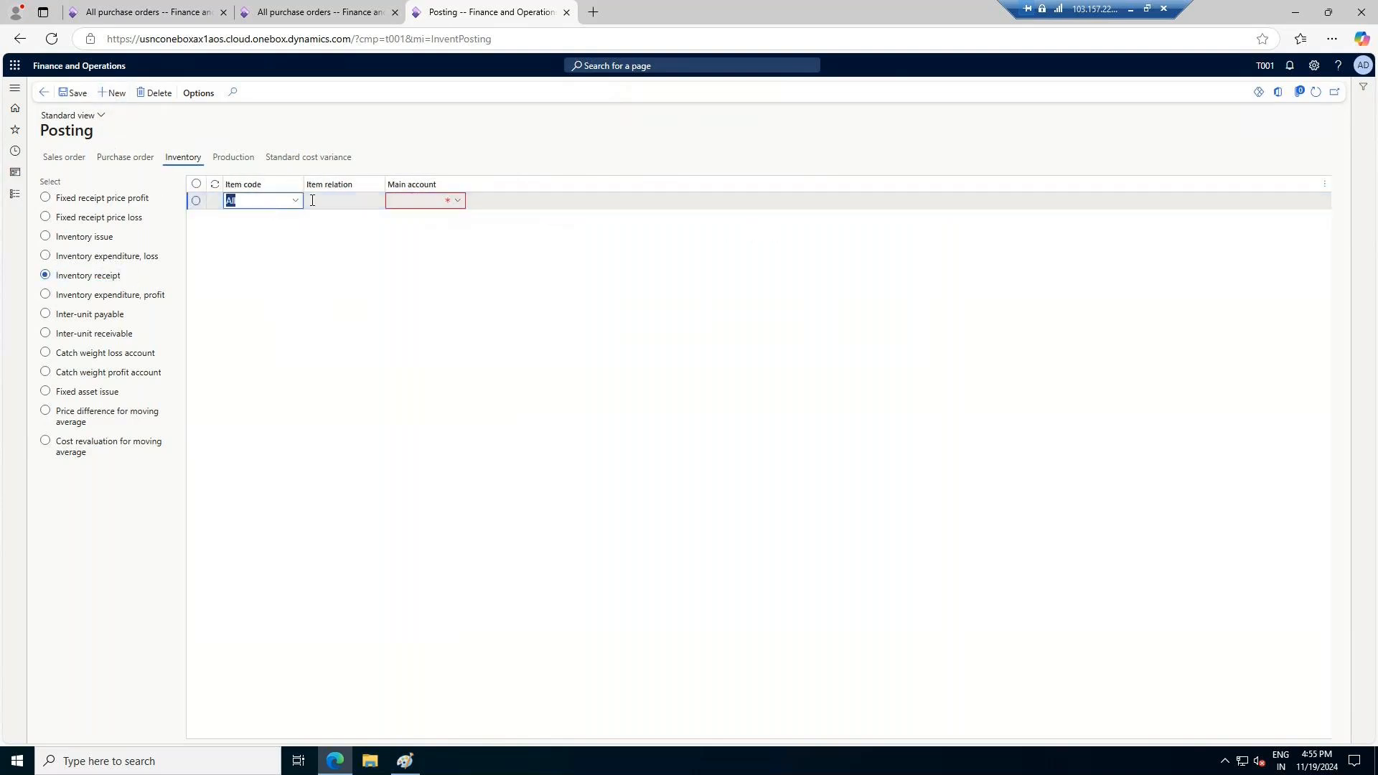
left_click(457, 202)
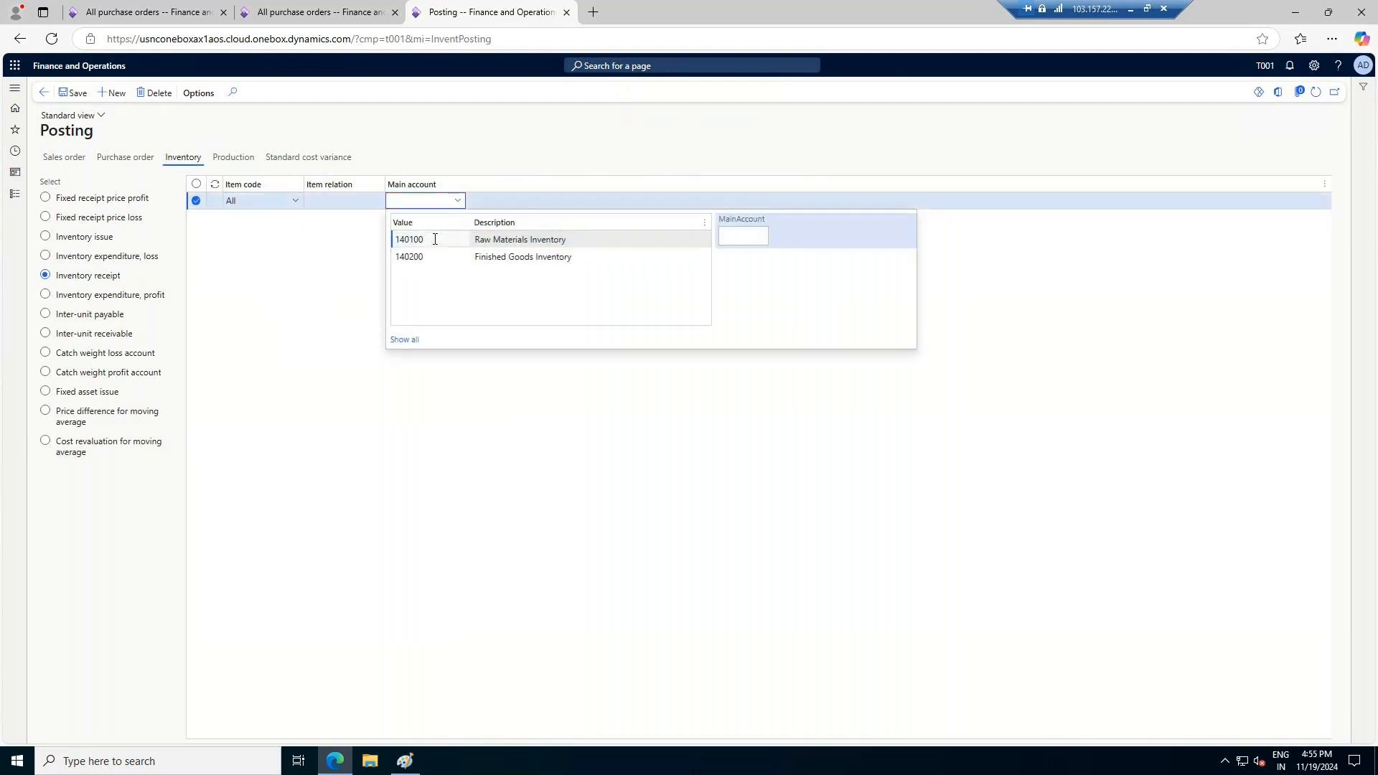
left_click(435, 239)
left_click(76, 93)
left_click(132, 294)
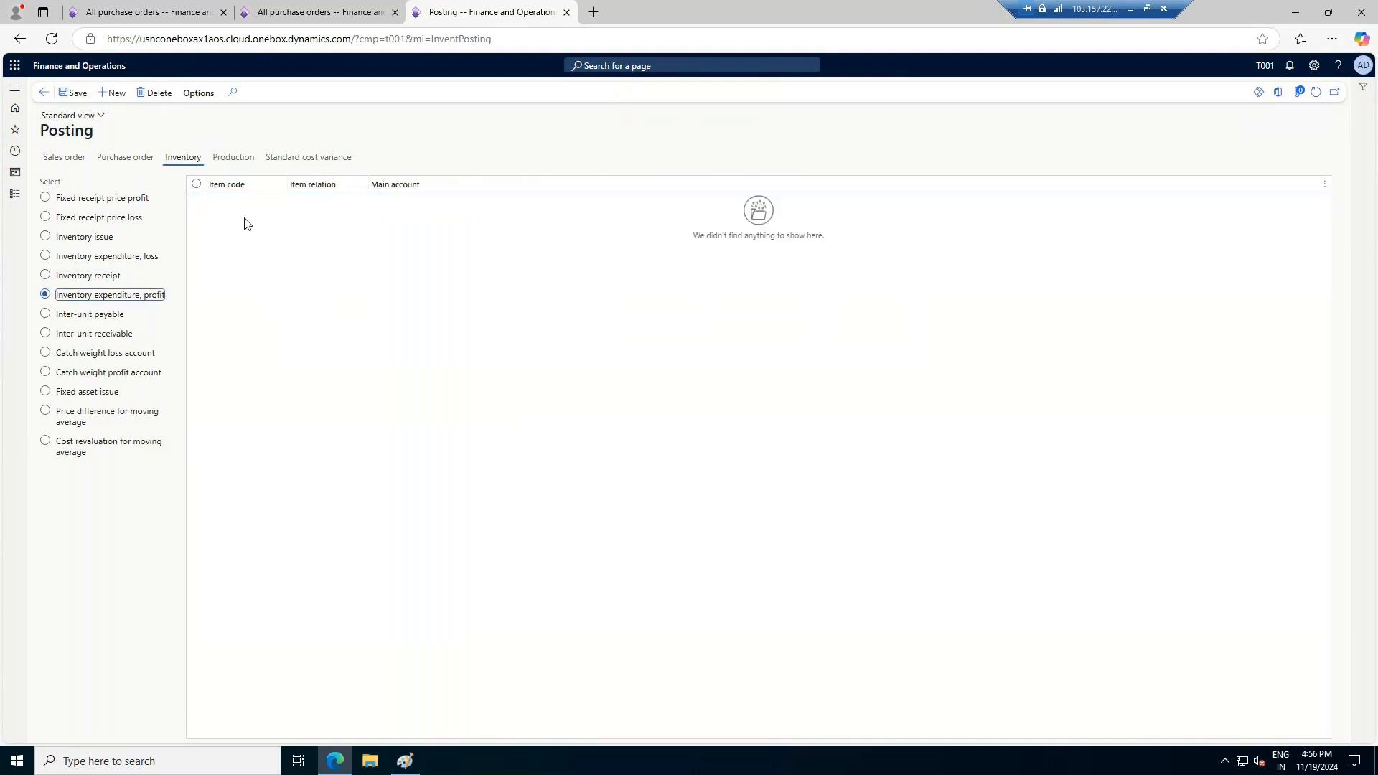
left_click(111, 93)
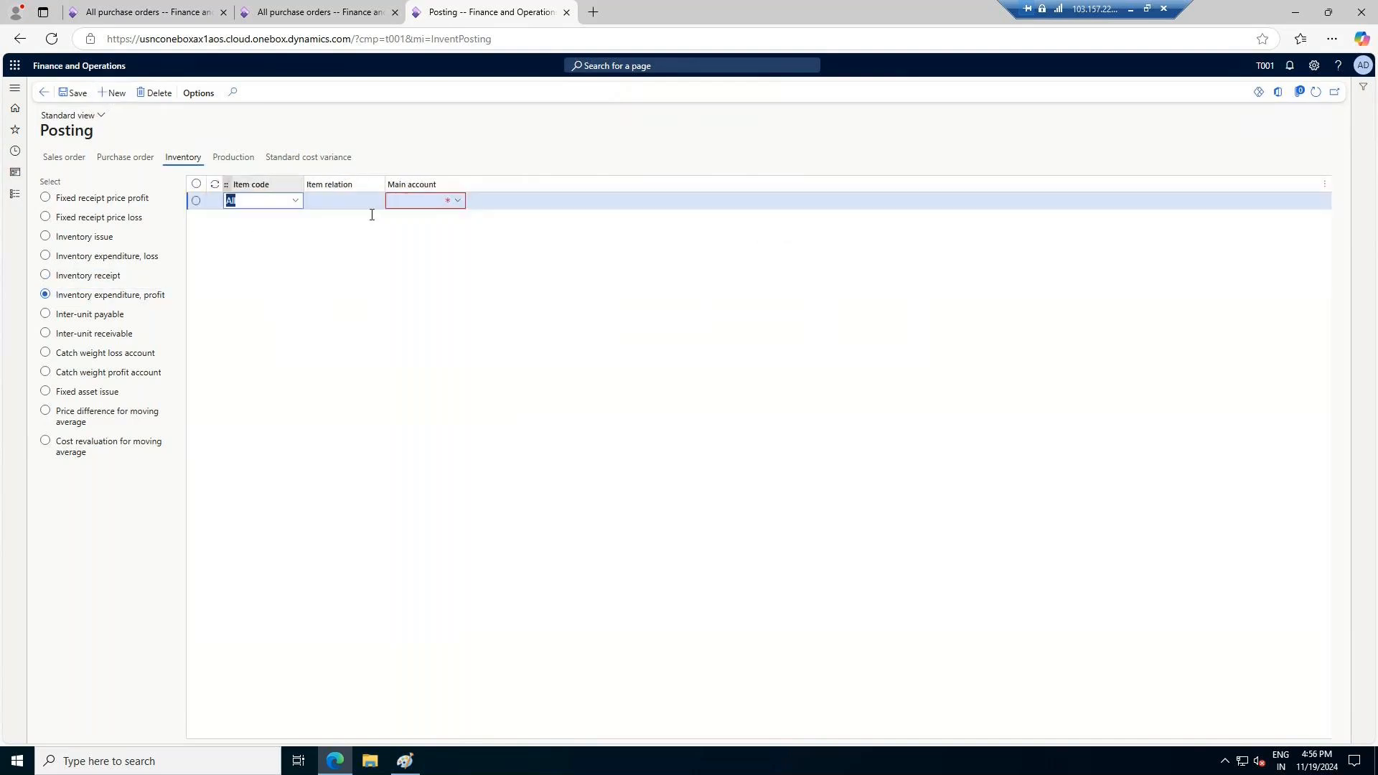
left_click(77, 280)
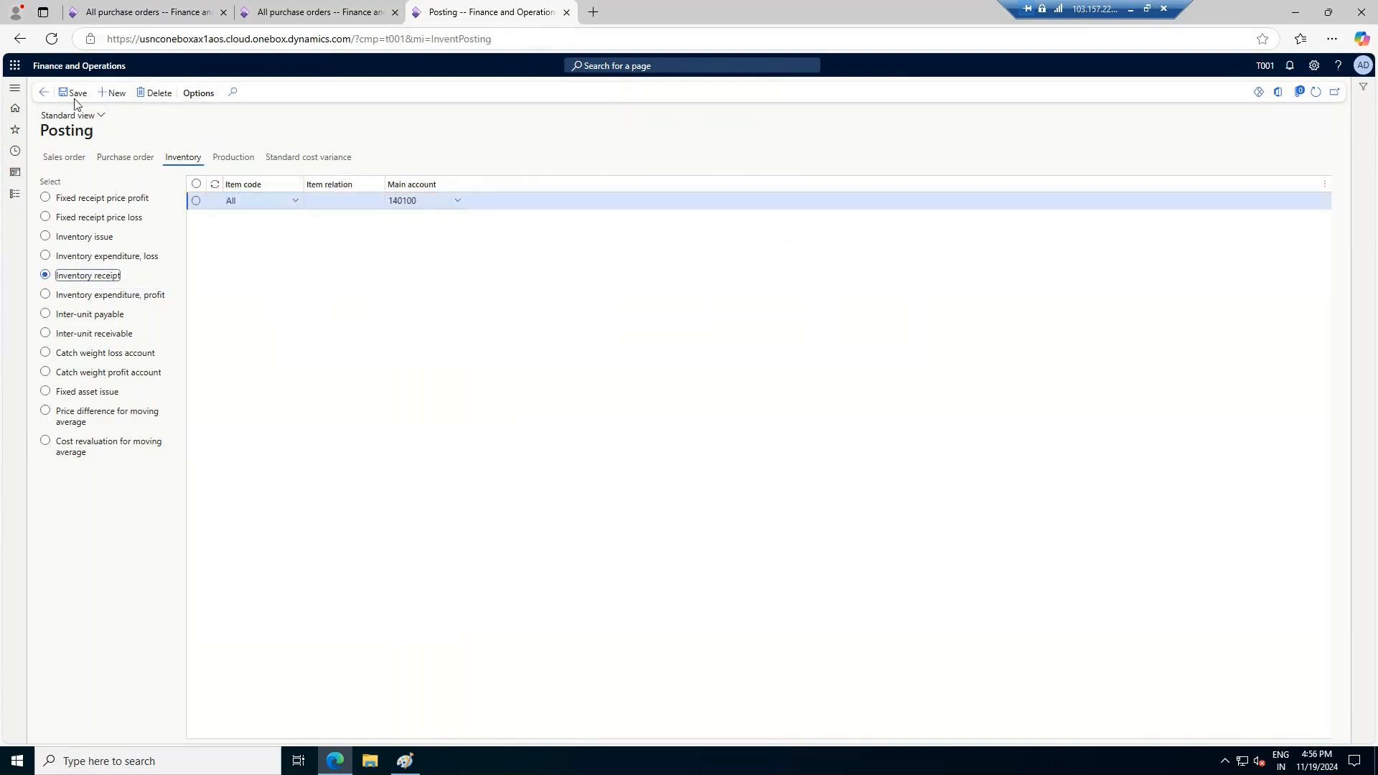
left_click(320, 15)
key("ctrl+Tab")
Open the Accounts payable vendor posting profiles and create a profile STD with the description Standard
left_click(14, 194)
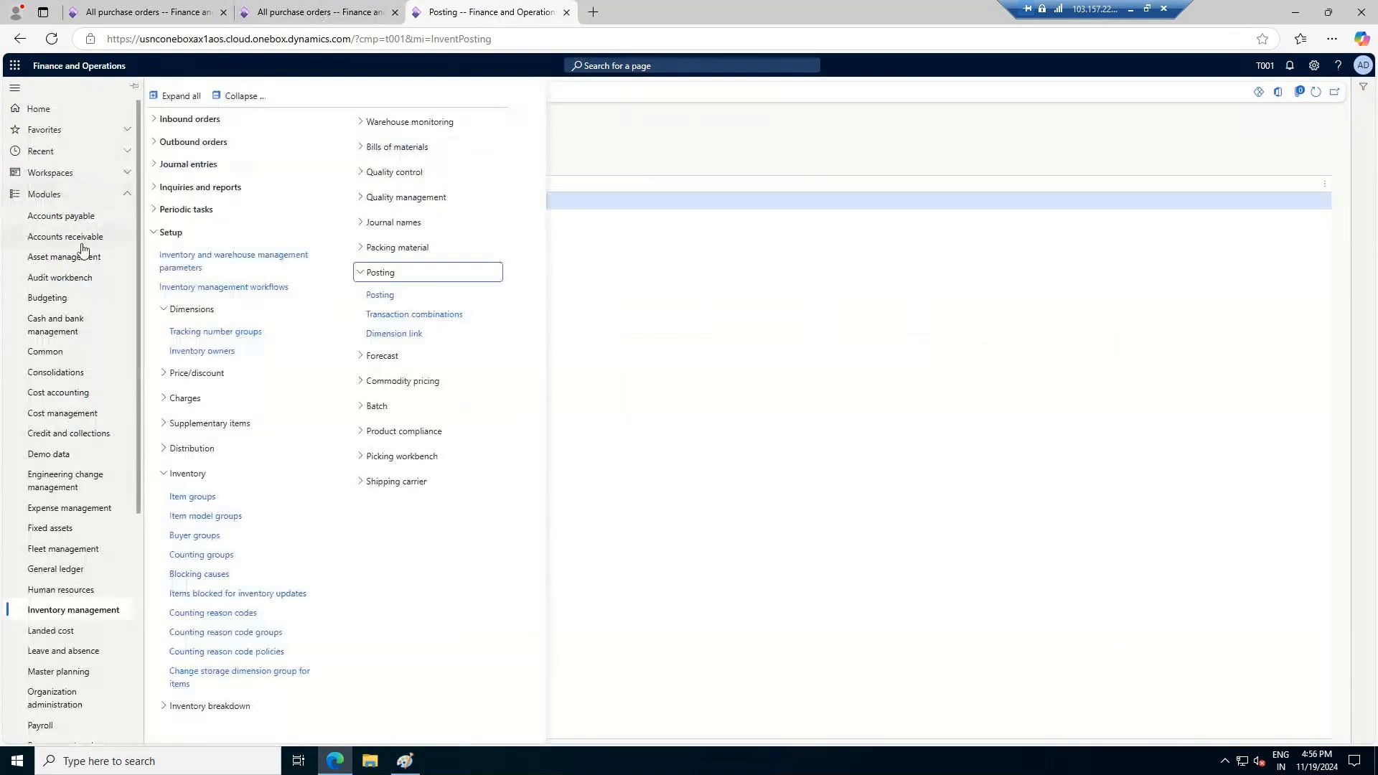
left_click(74, 223)
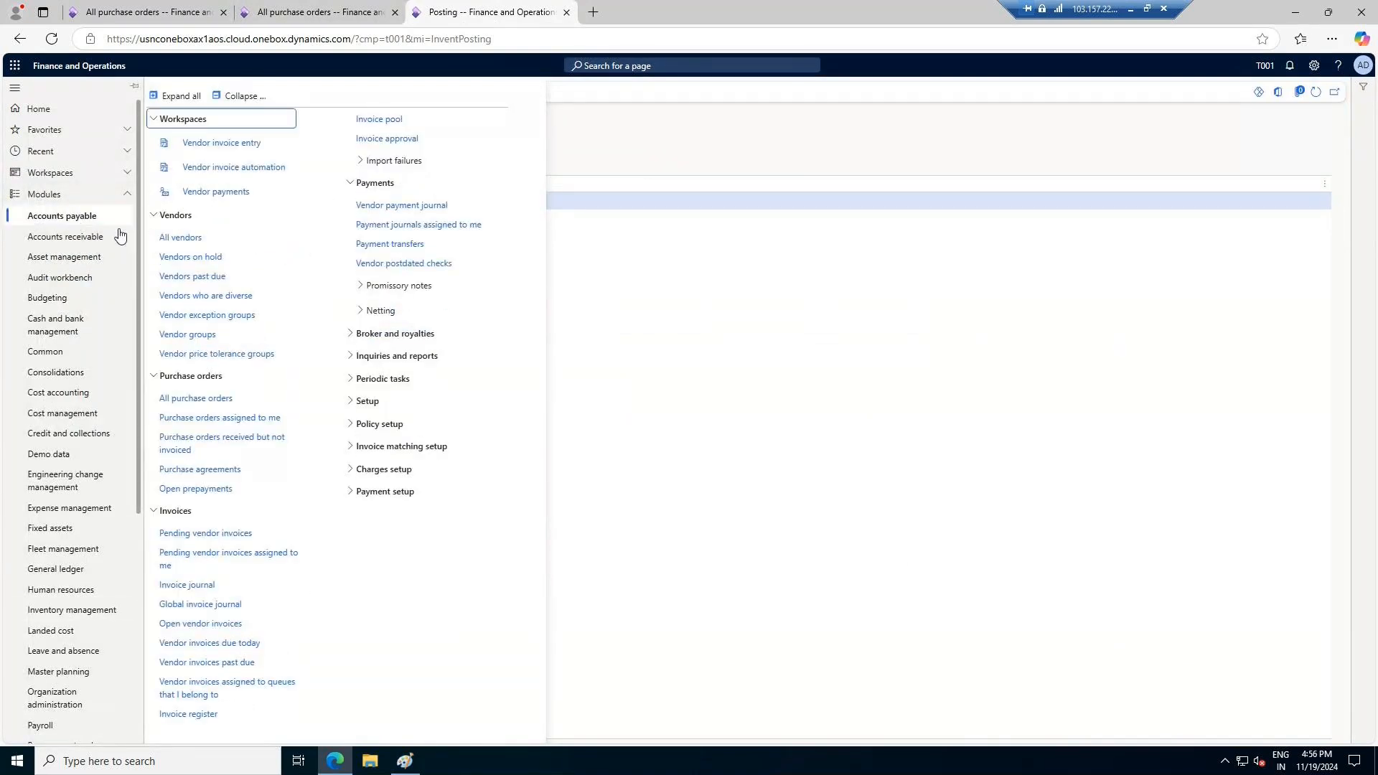
left_click(377, 408)
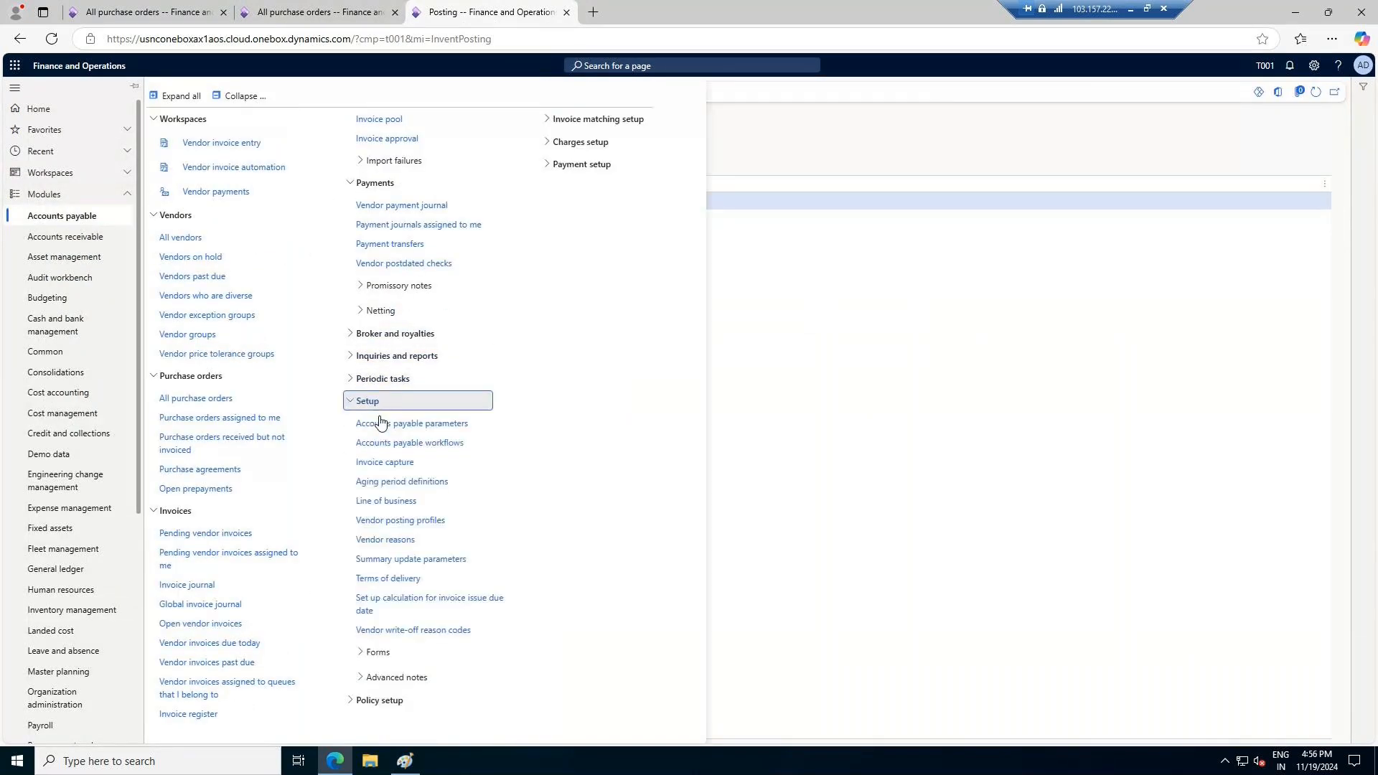
left_click(407, 525)
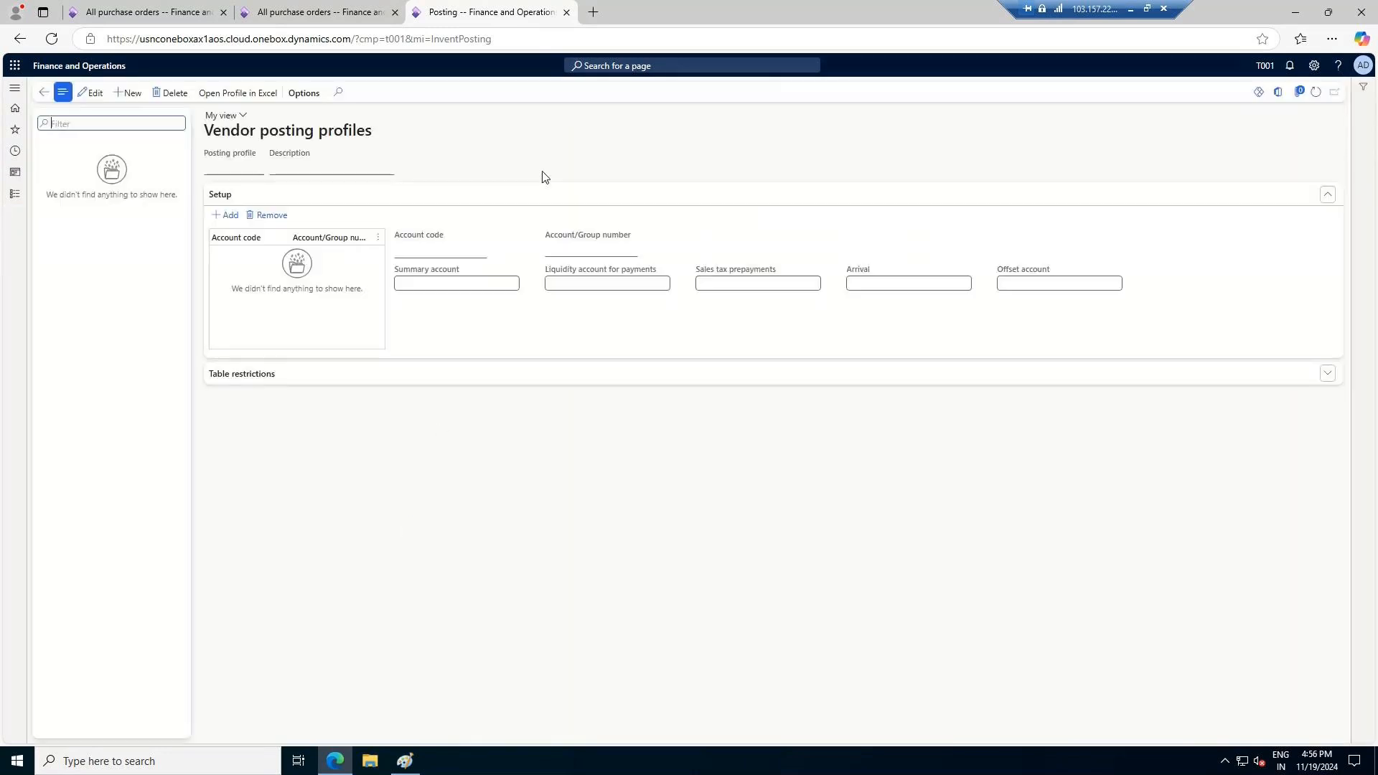
left_click(127, 96)
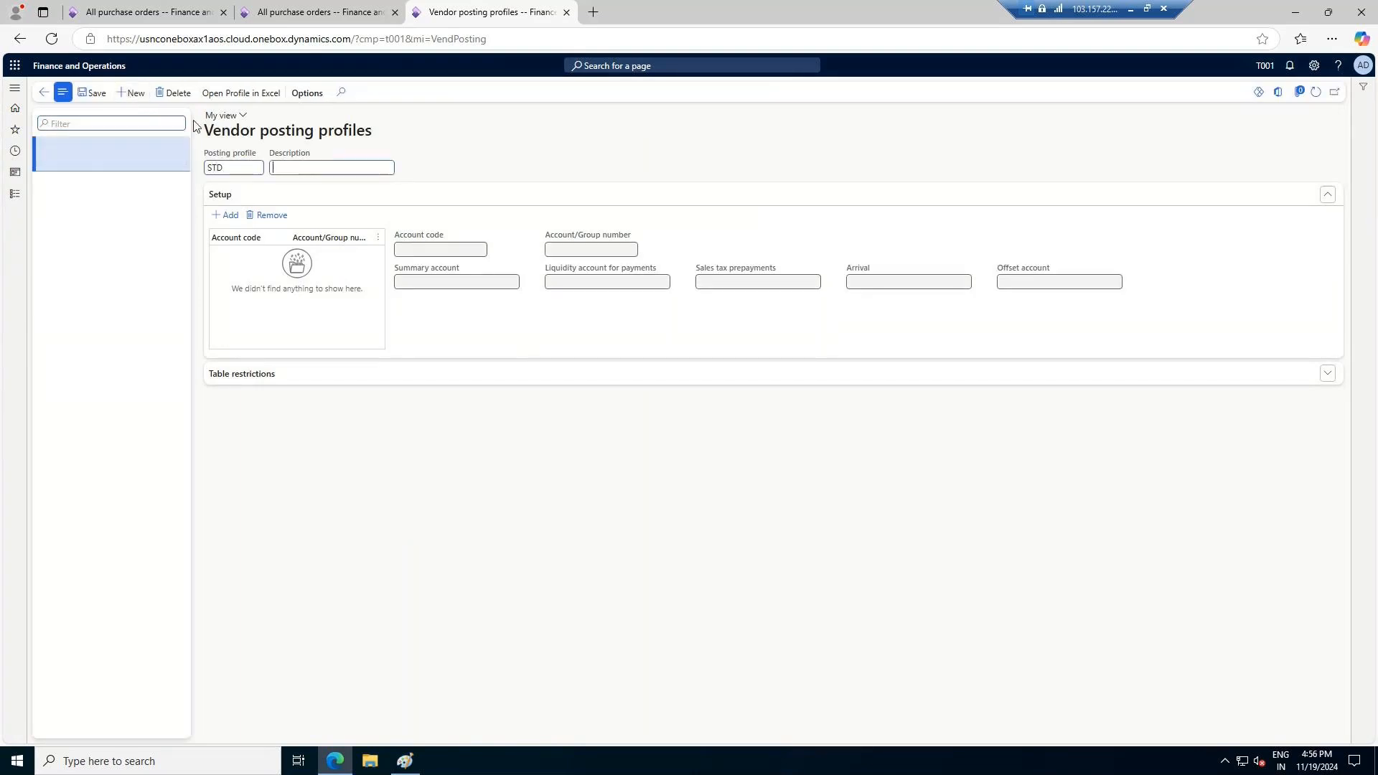
type("Standard")
key("Tab")
left_click(93, 94)
Add a setup line to the STD vendor posting profile with account code Group and vendor group DOMESTIC
left_click(229, 216)
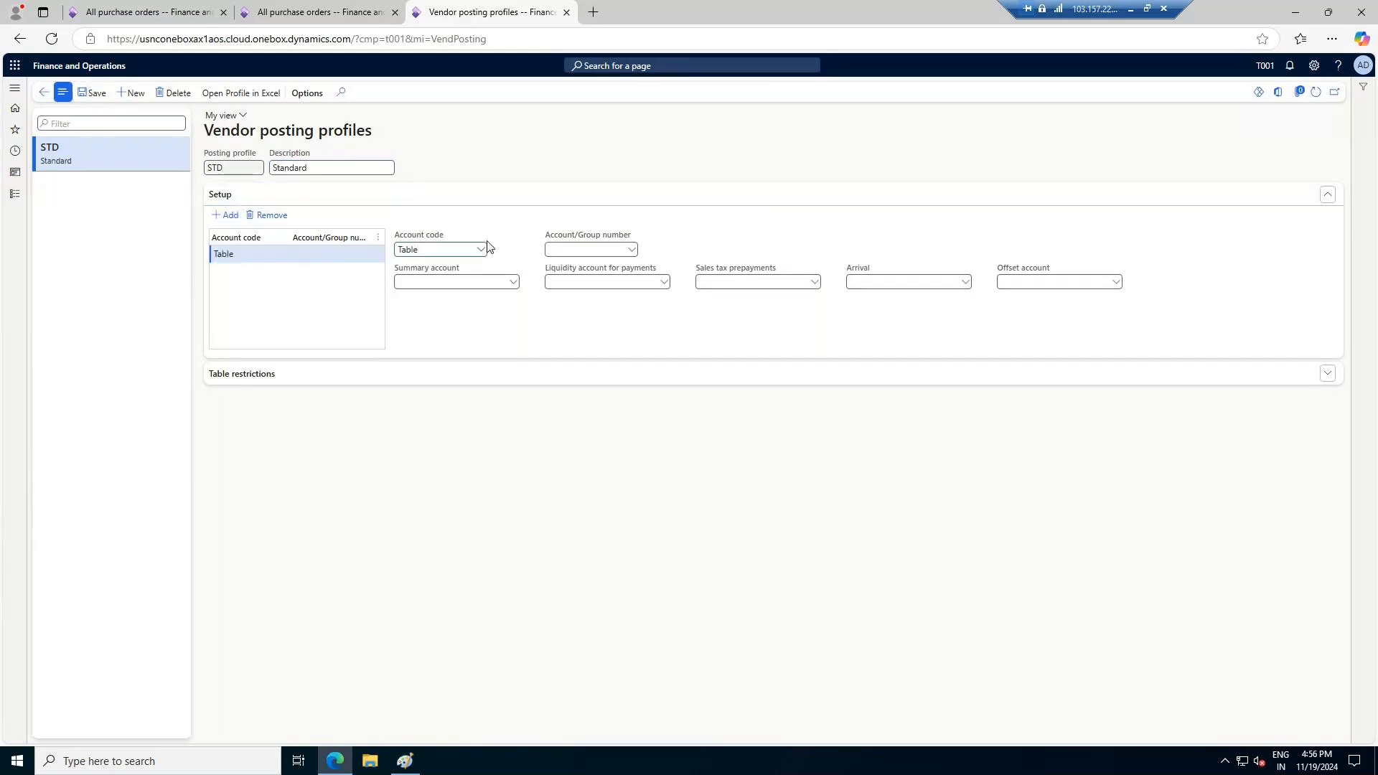
left_click(480, 251)
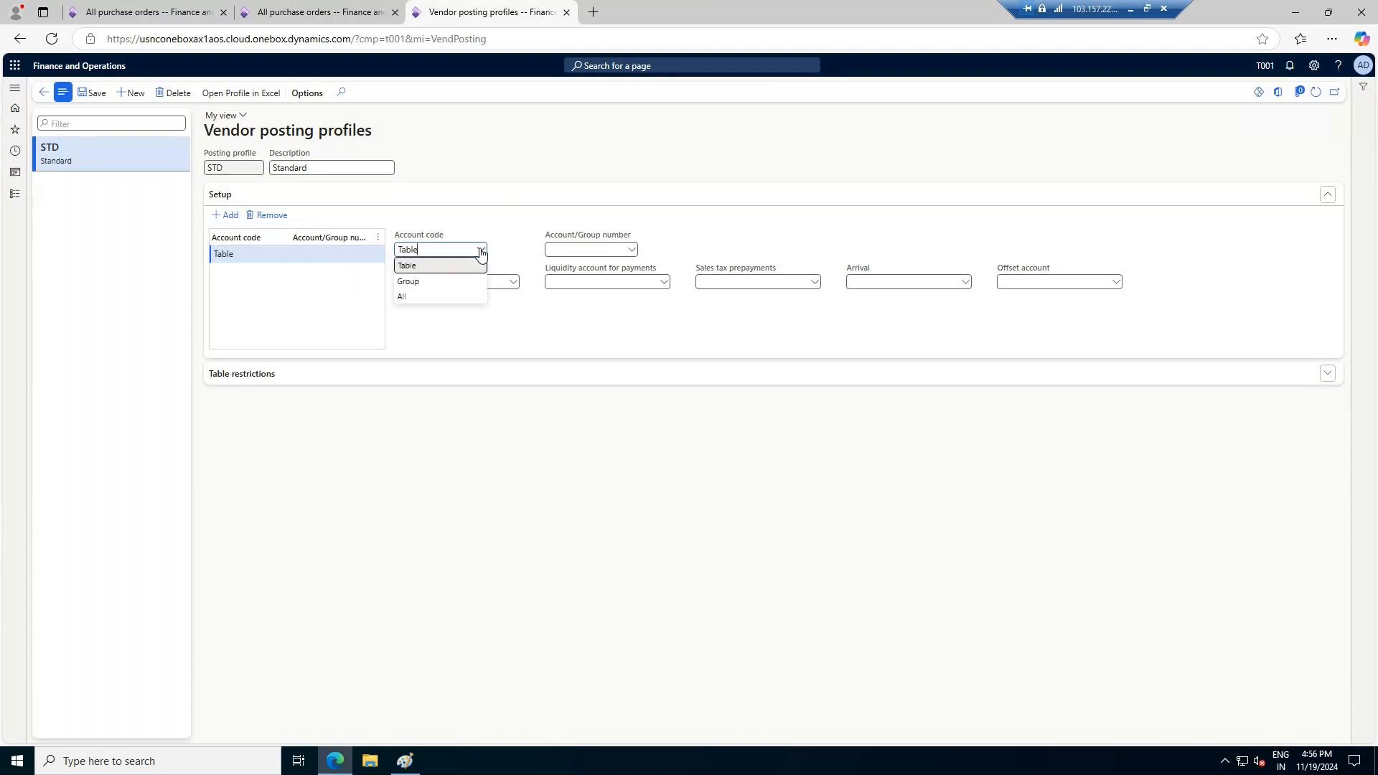
left_click(417, 280)
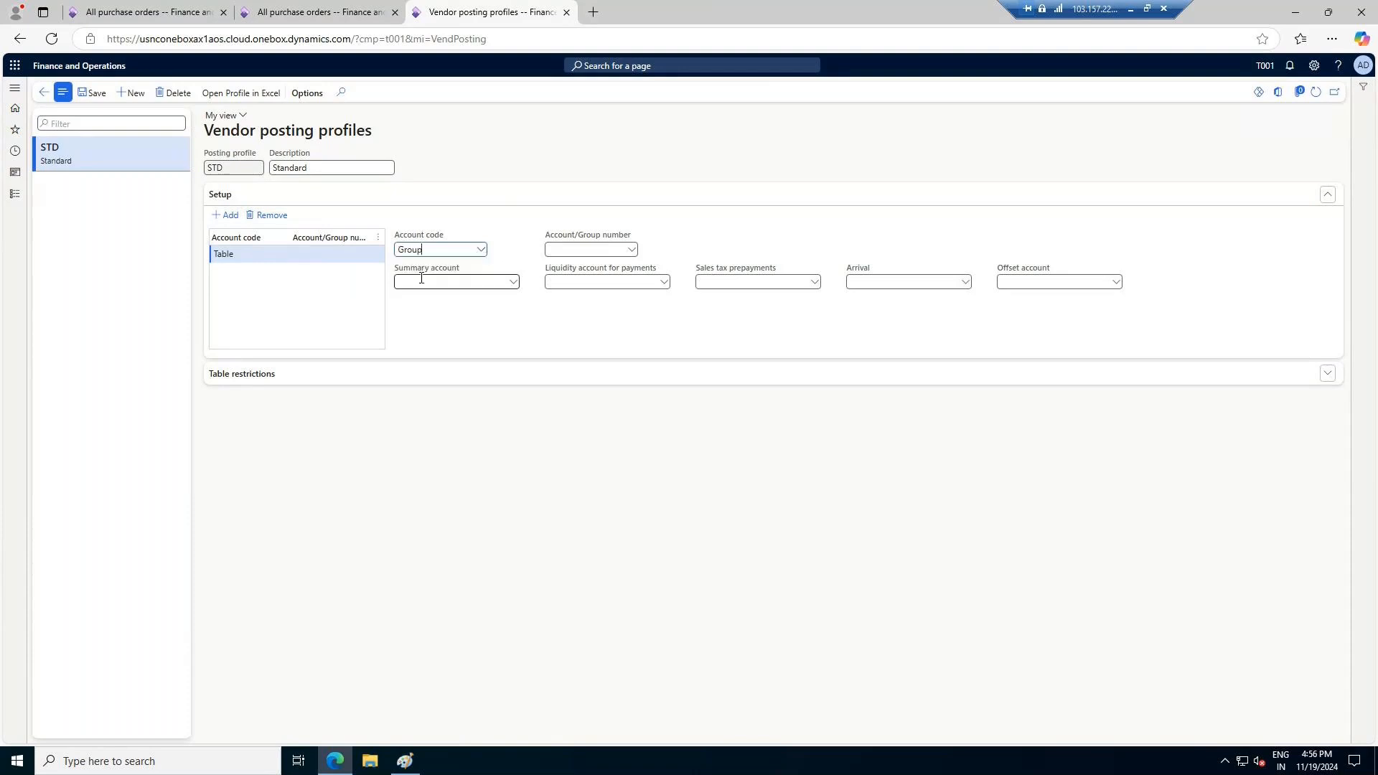
left_click(633, 252)
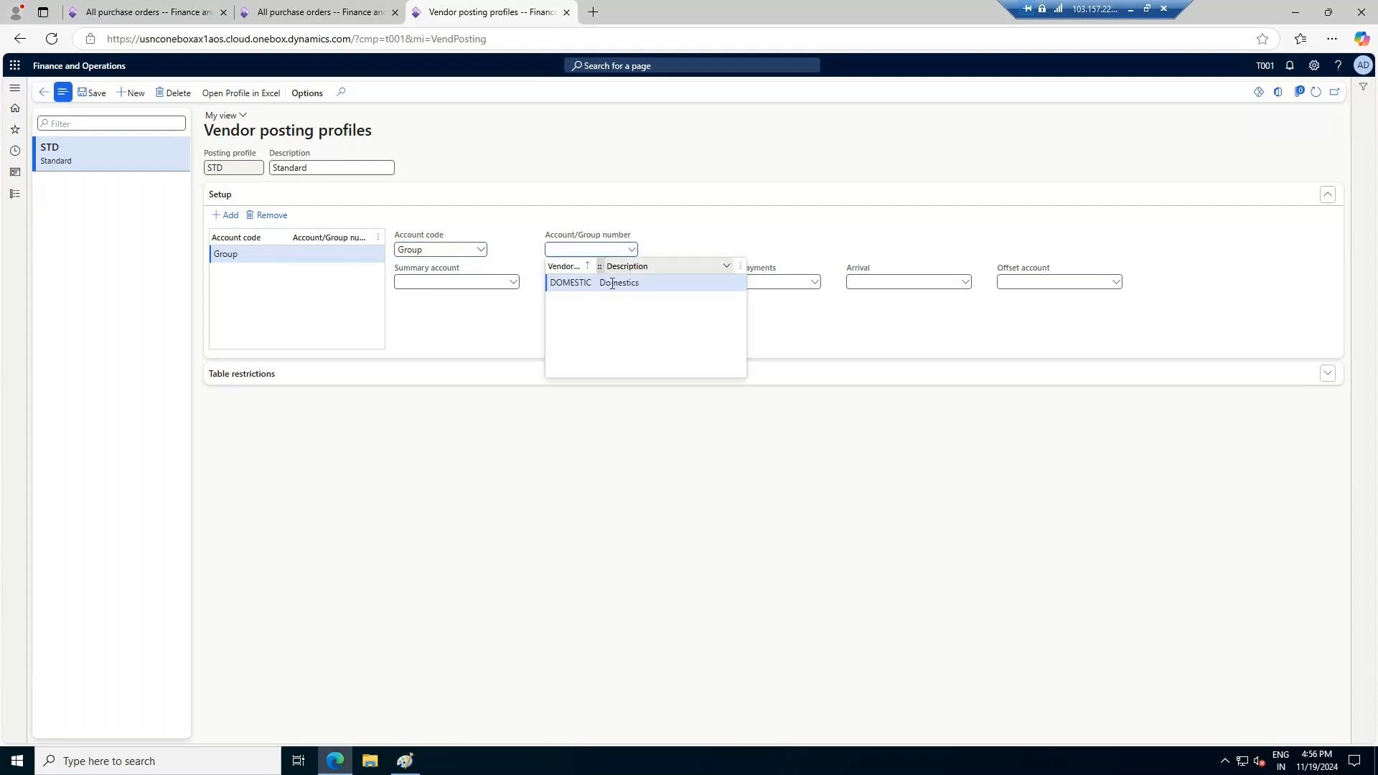
left_click(611, 283)
Set the DOMESTIC group's summary account to 200100, Accounts Payable - Domestic, and save the vendor posting profile
left_click(514, 282)
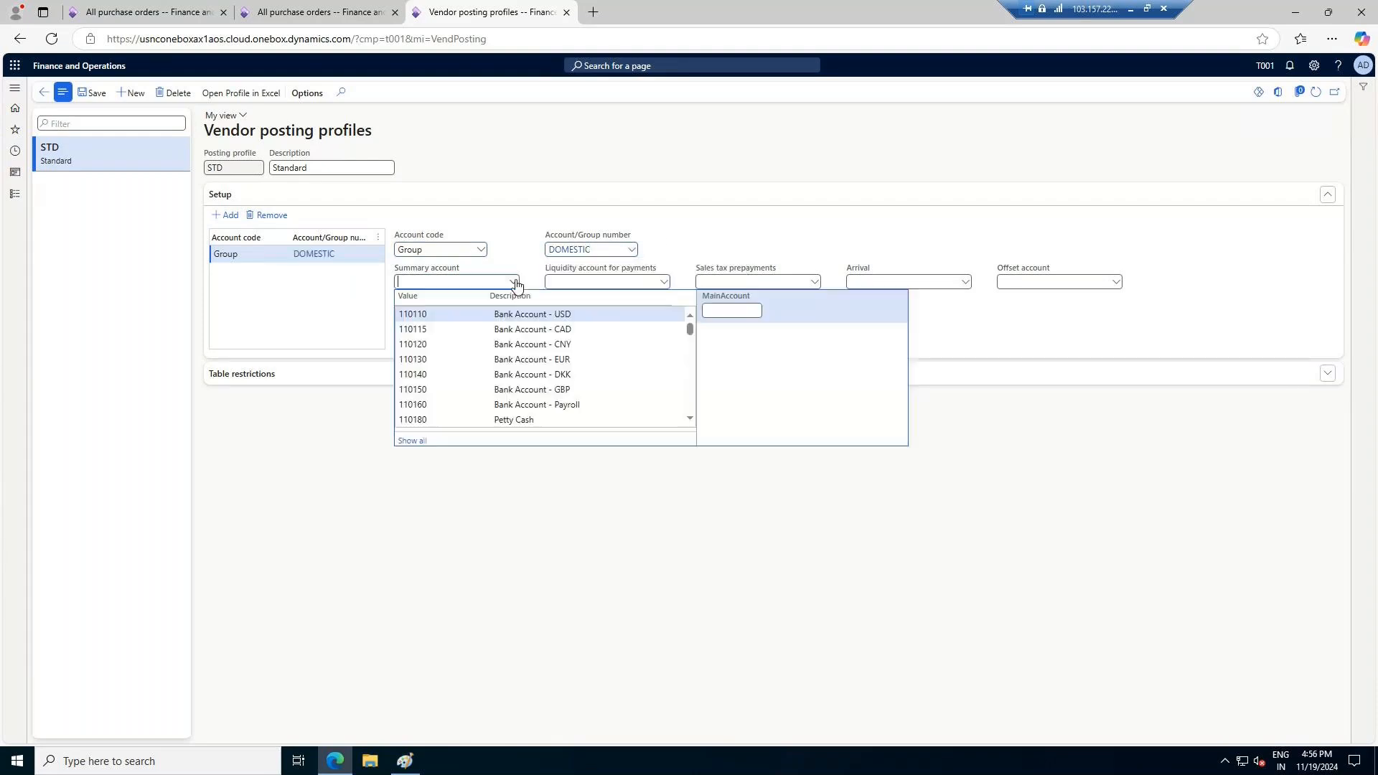
scroll(570, 381, "down", 3)
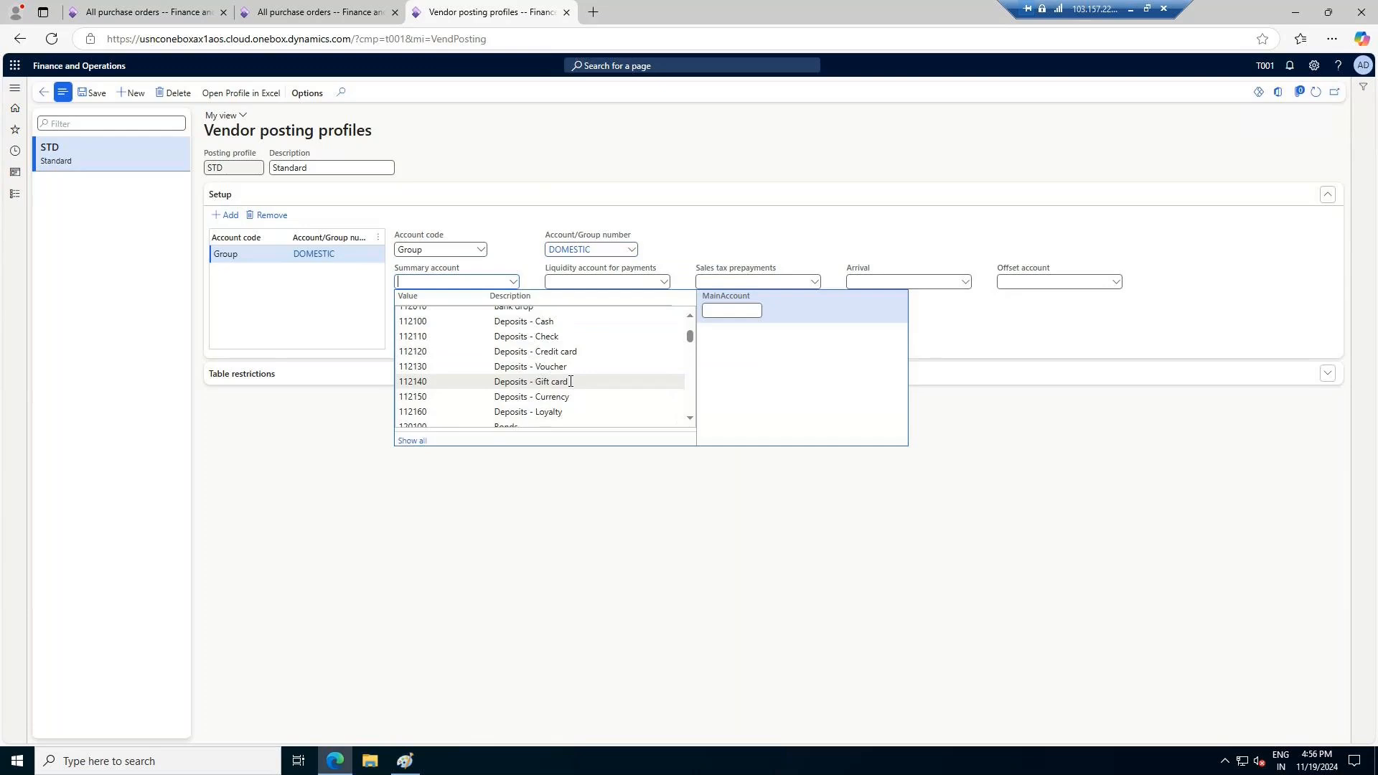
scroll(570, 381, "down", 6)
scroll(571, 379, "down", 2)
scroll(570, 378, "down", 4)
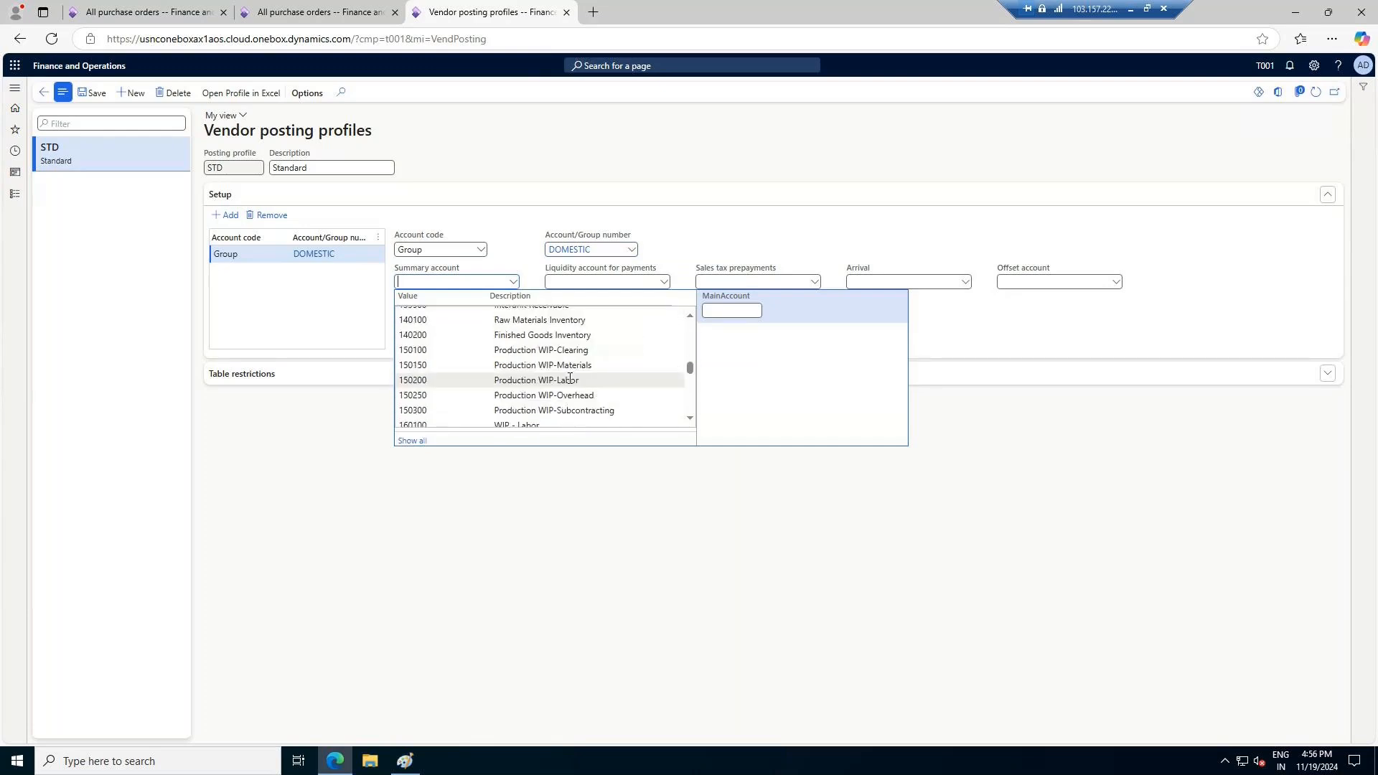
left_click(718, 310)
type("A")
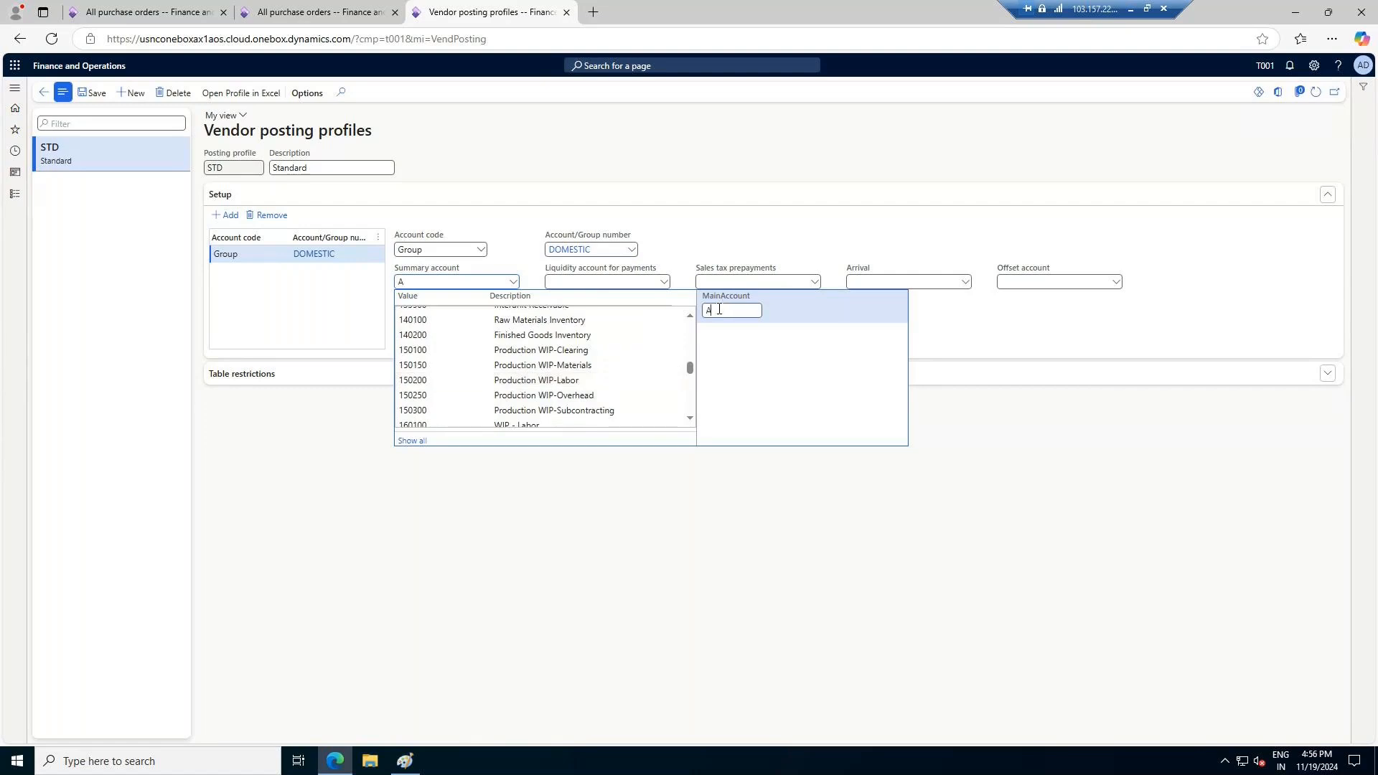
type("ccounts")
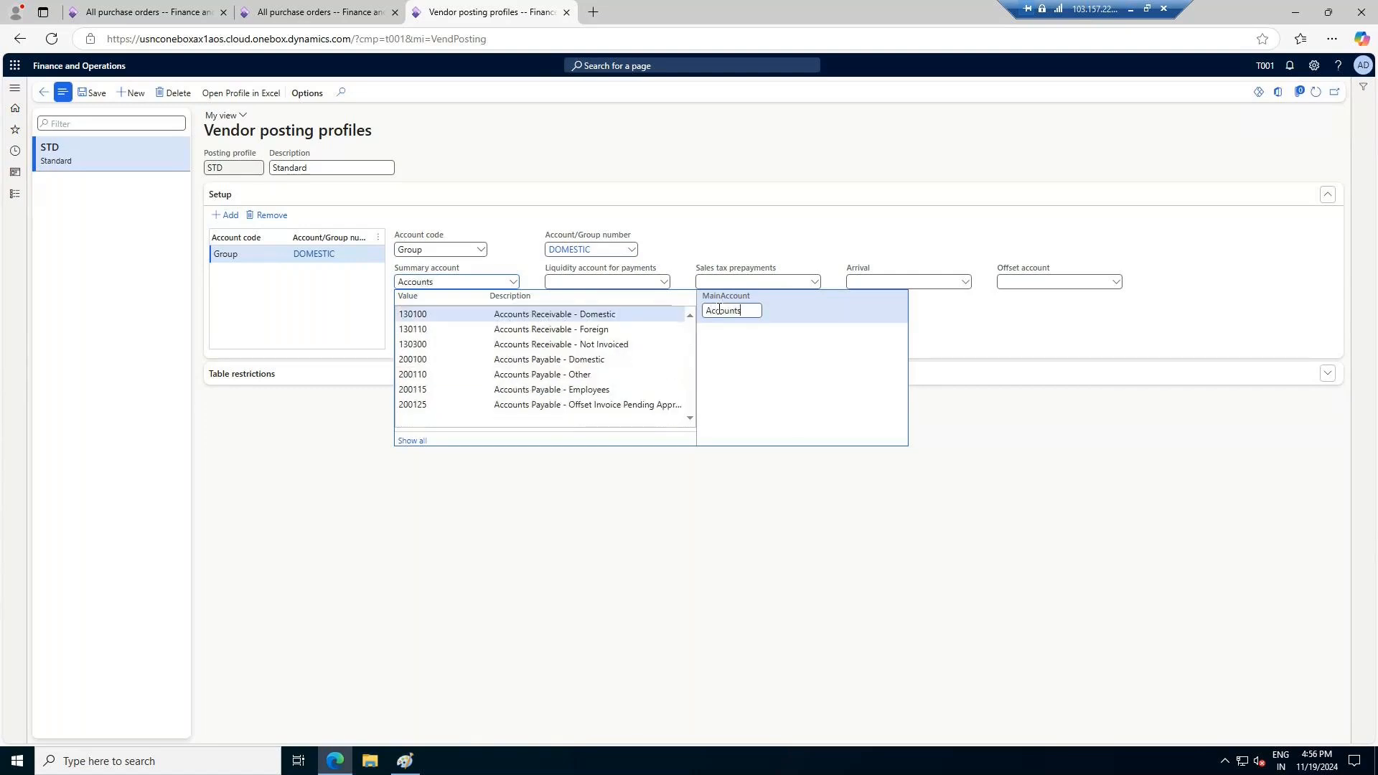
left_click(567, 359)
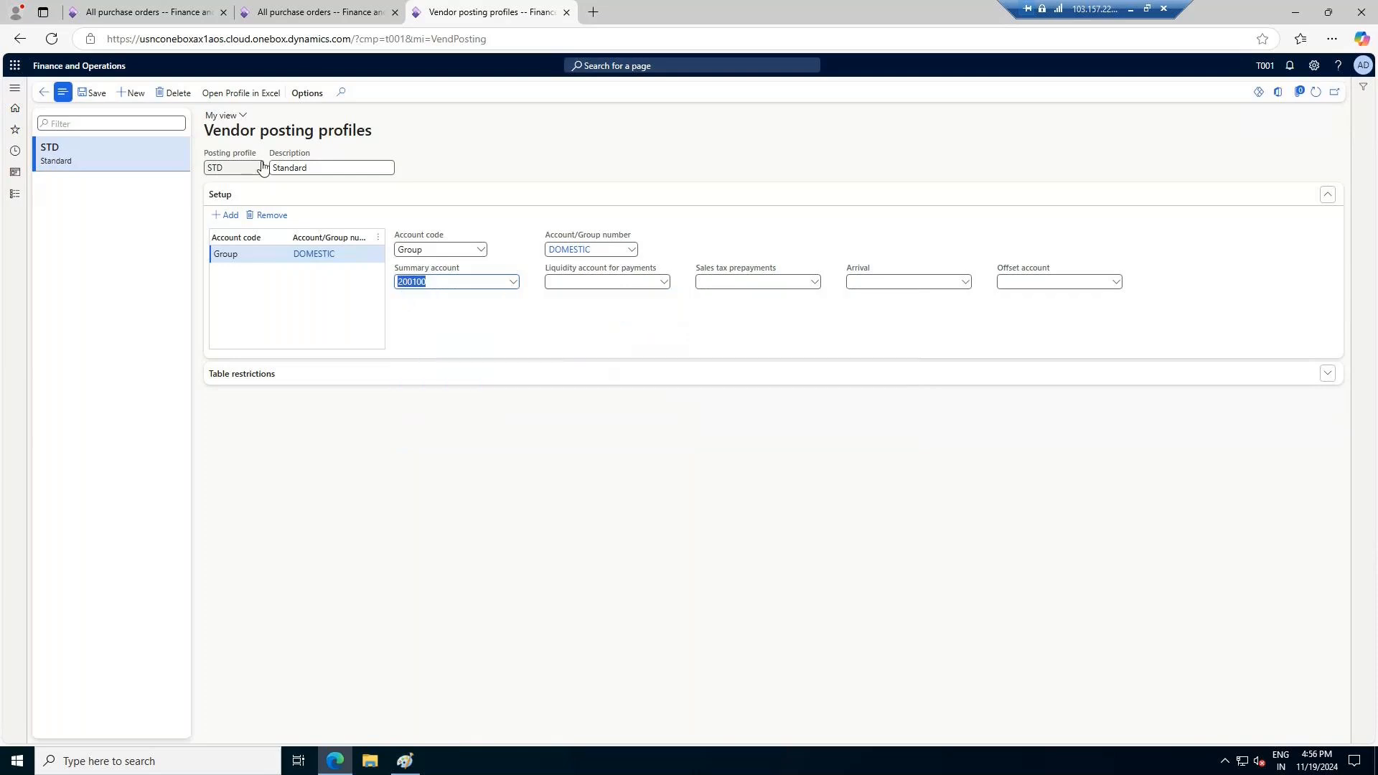
left_click(82, 96)
Set the default posting profile to STD in the ledger and sales tax section of Accounts payable parameters and save
left_click(203, 168)
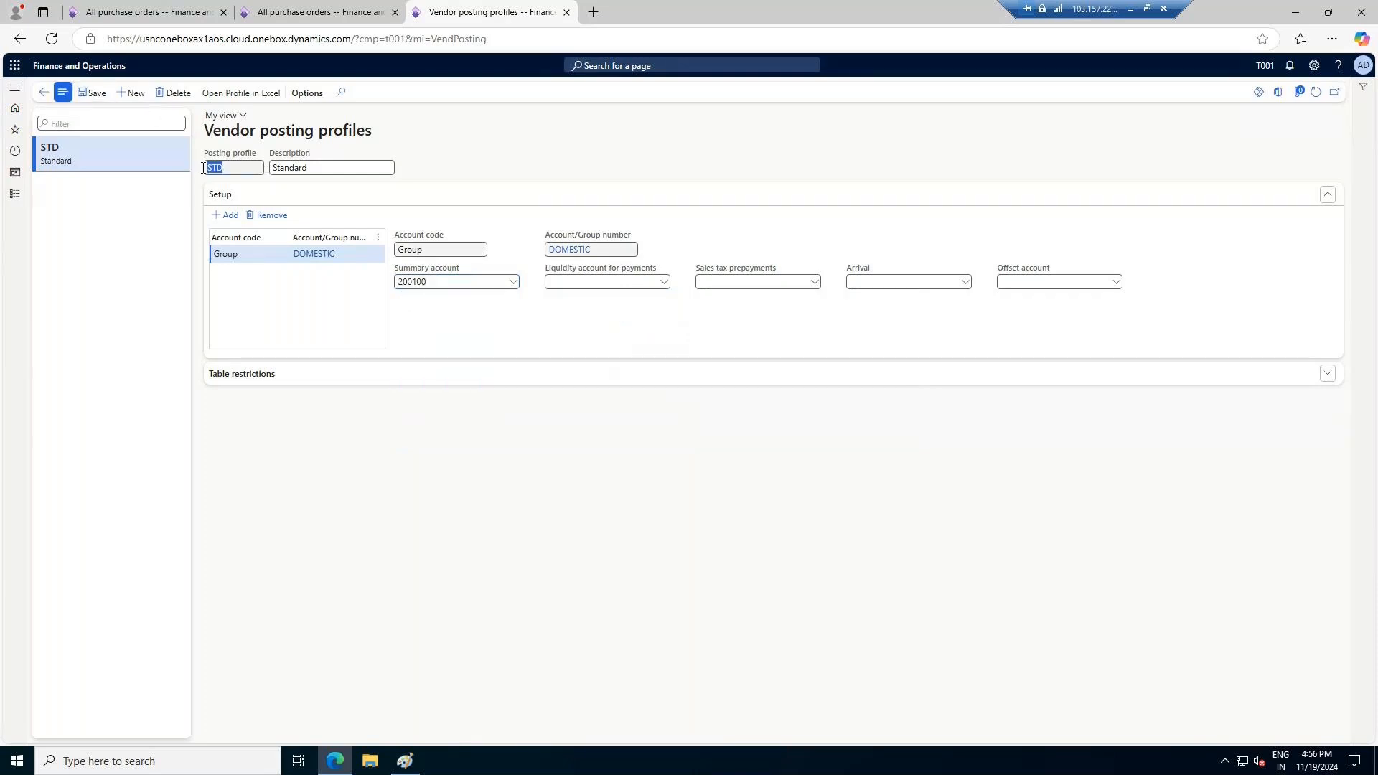
left_click(11, 198)
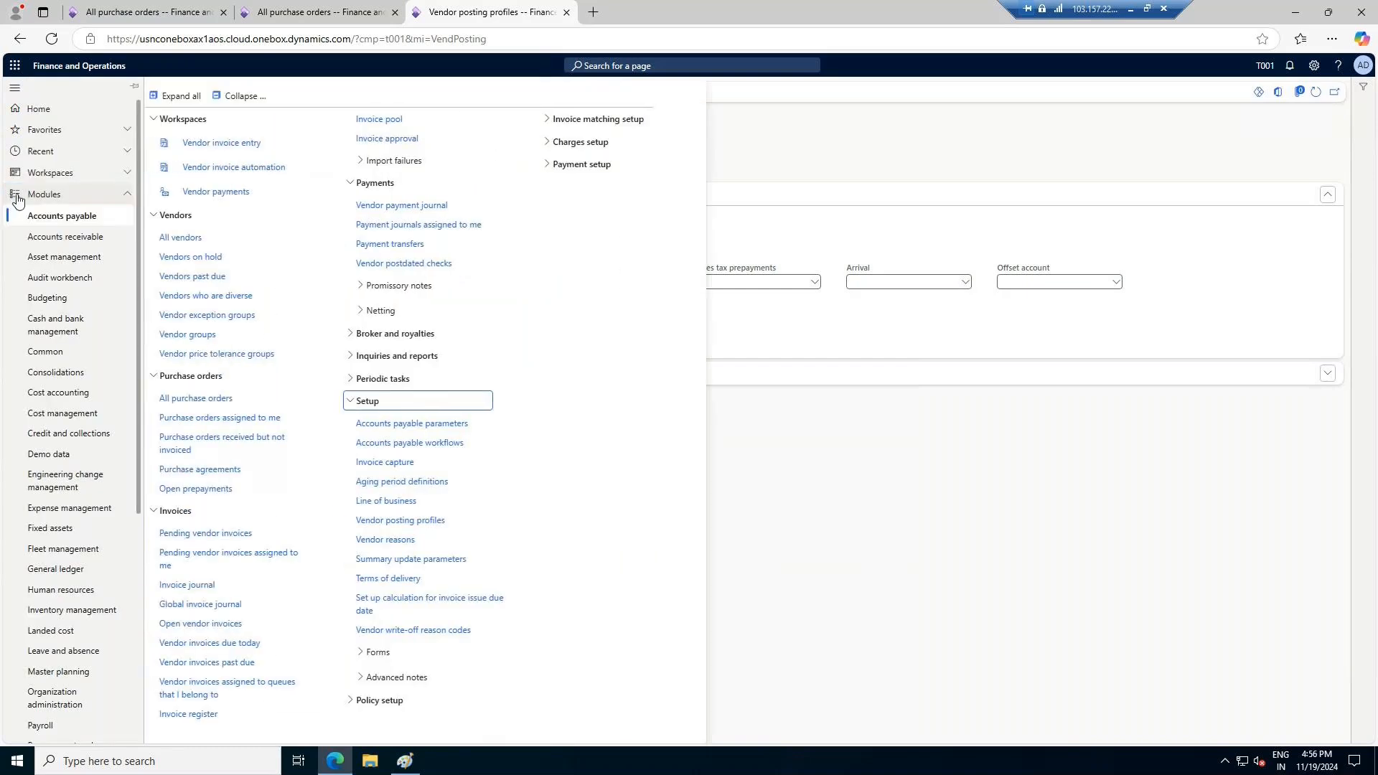
left_click(400, 416)
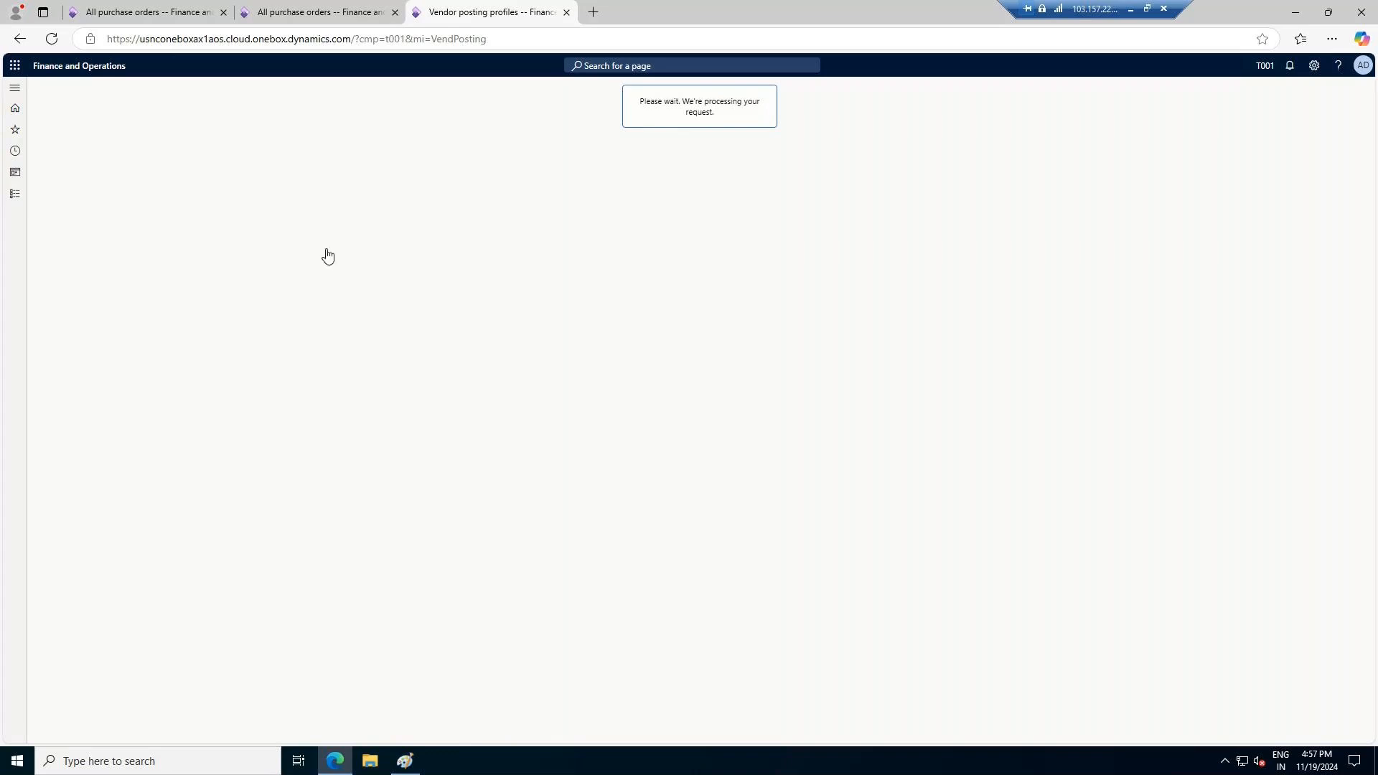
left_click(122, 241)
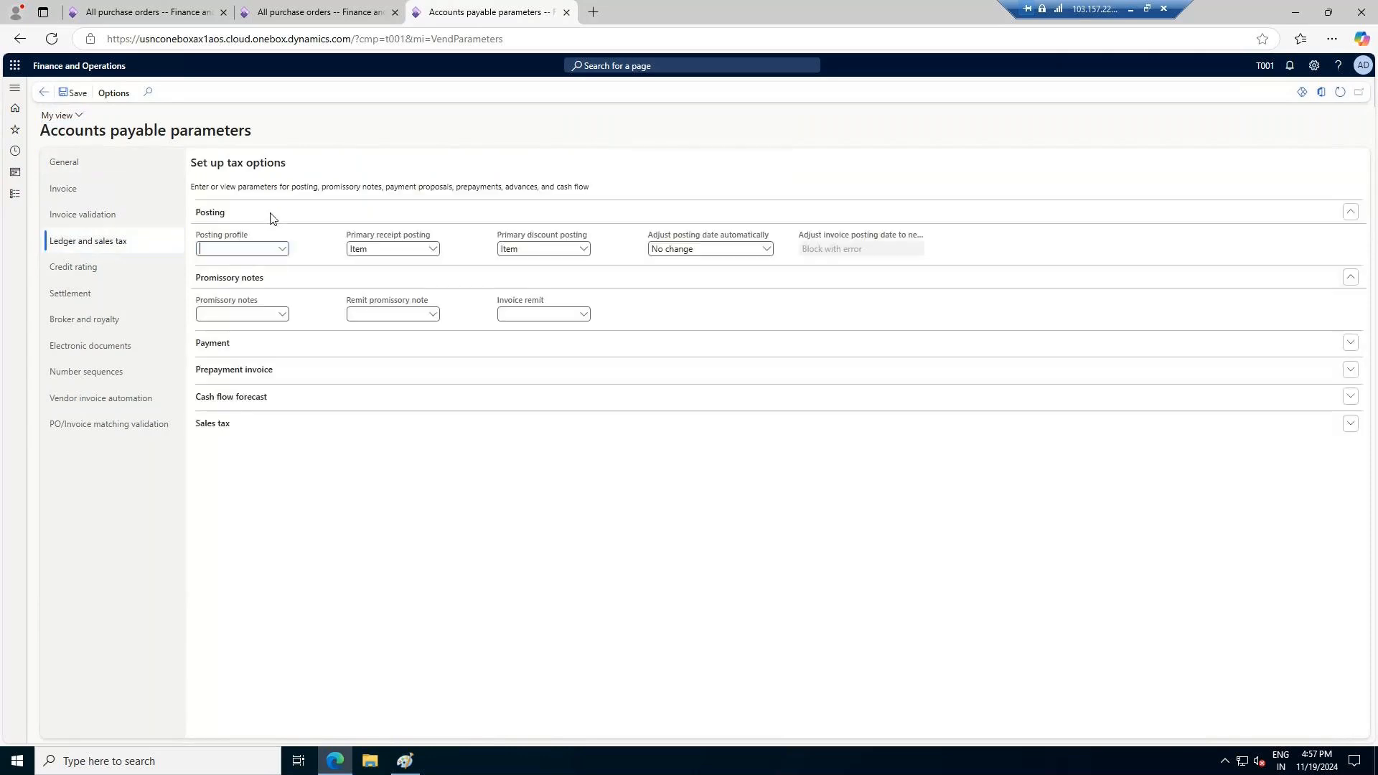
type("STD")
key("Tab")
left_click(74, 93)
Return to the AW1 purchase order, dismiss its messages, enter a product receipt number and post the product receipt for the ordered quantity
left_click(316, 11)
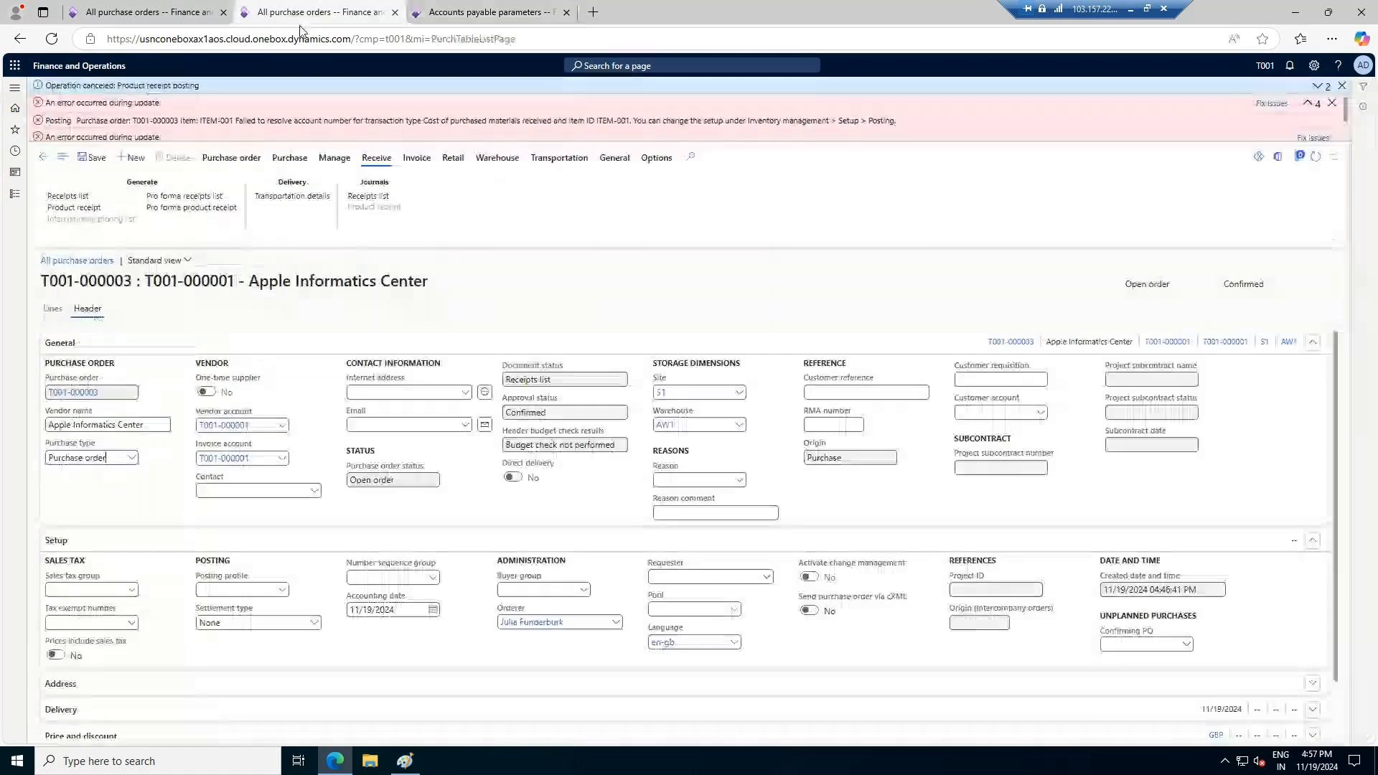
left_click(1332, 104)
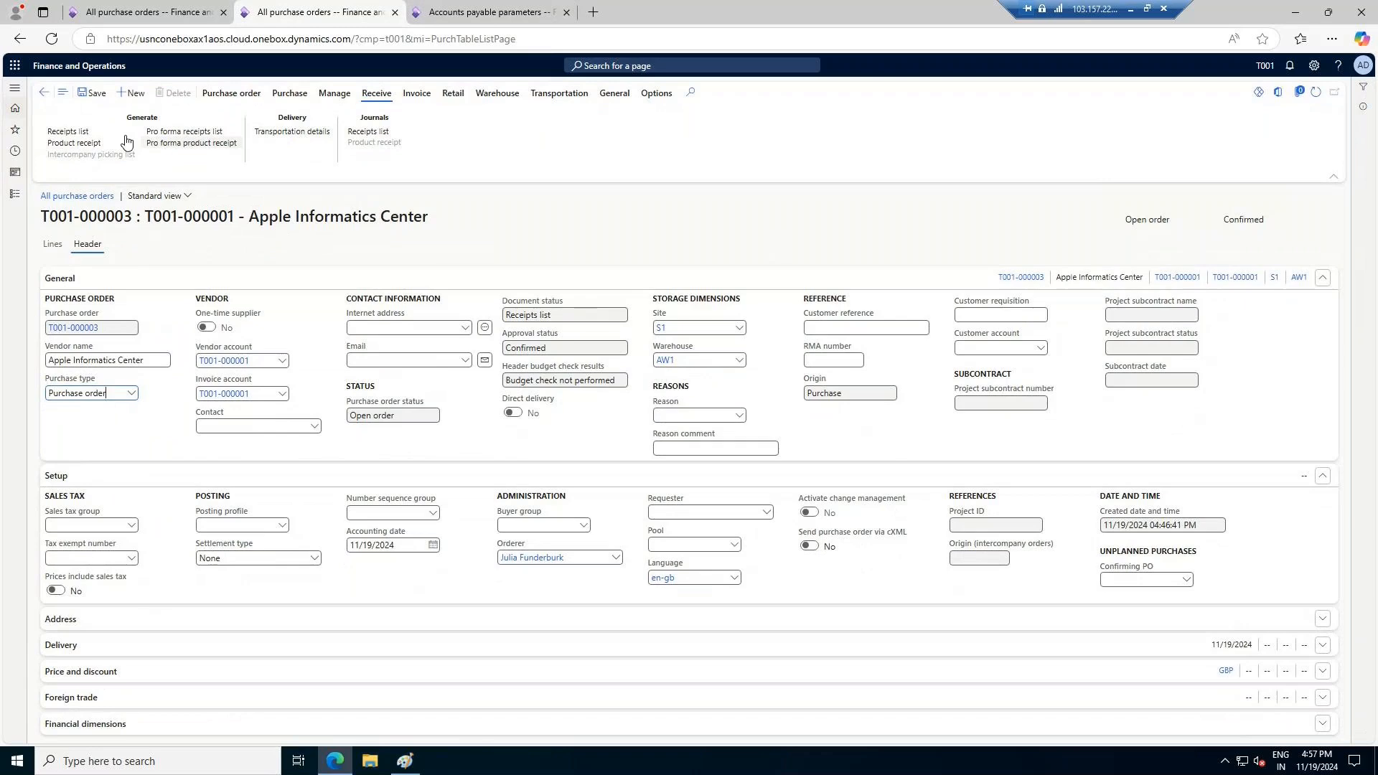
left_click(75, 142)
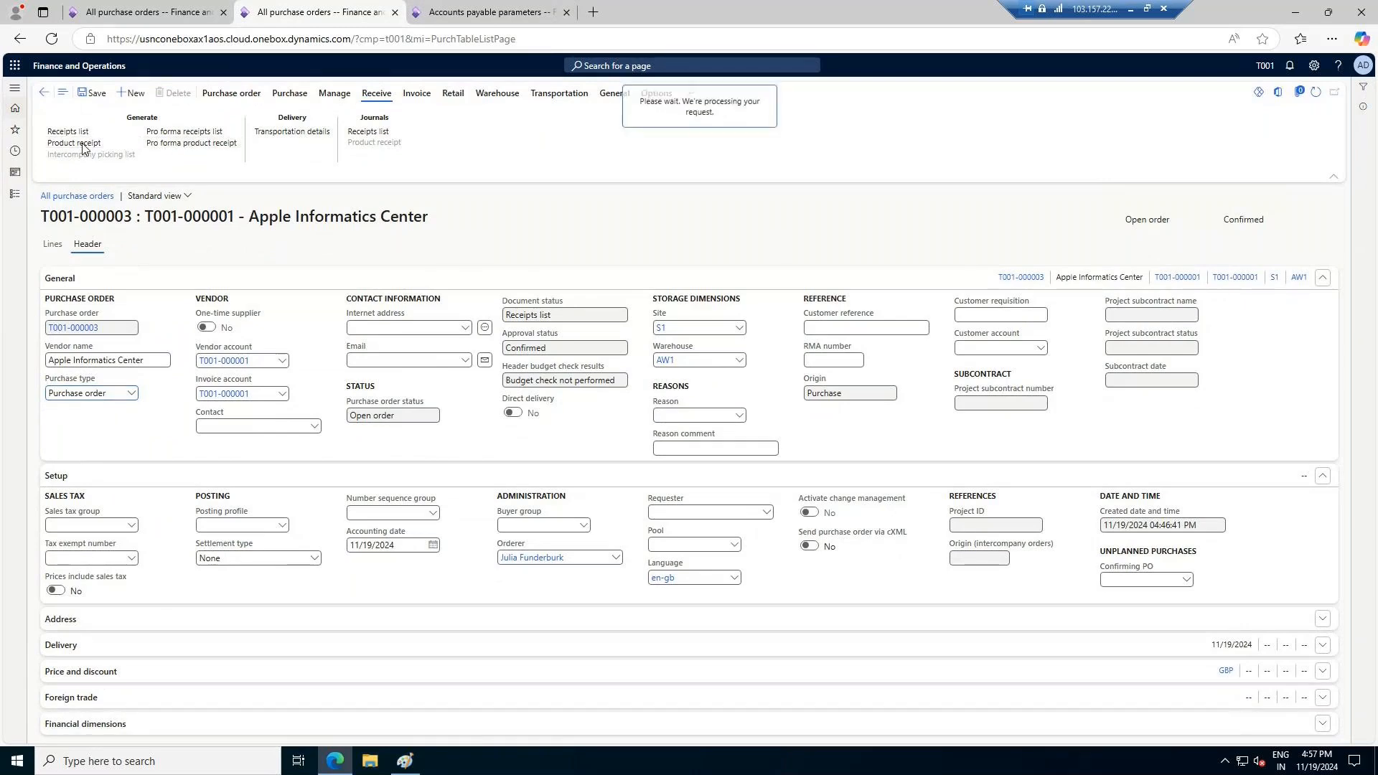
left_click(475, 337)
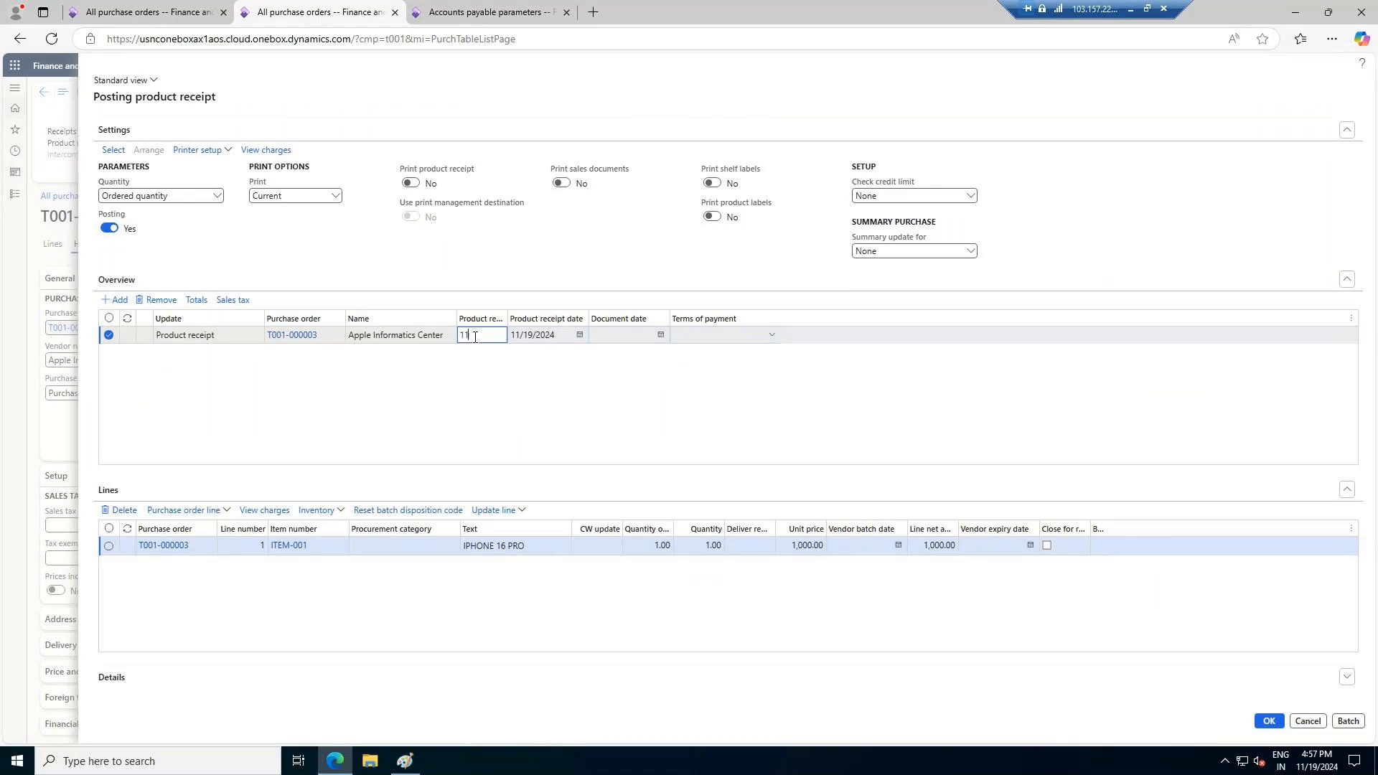
type("111/2024/011")
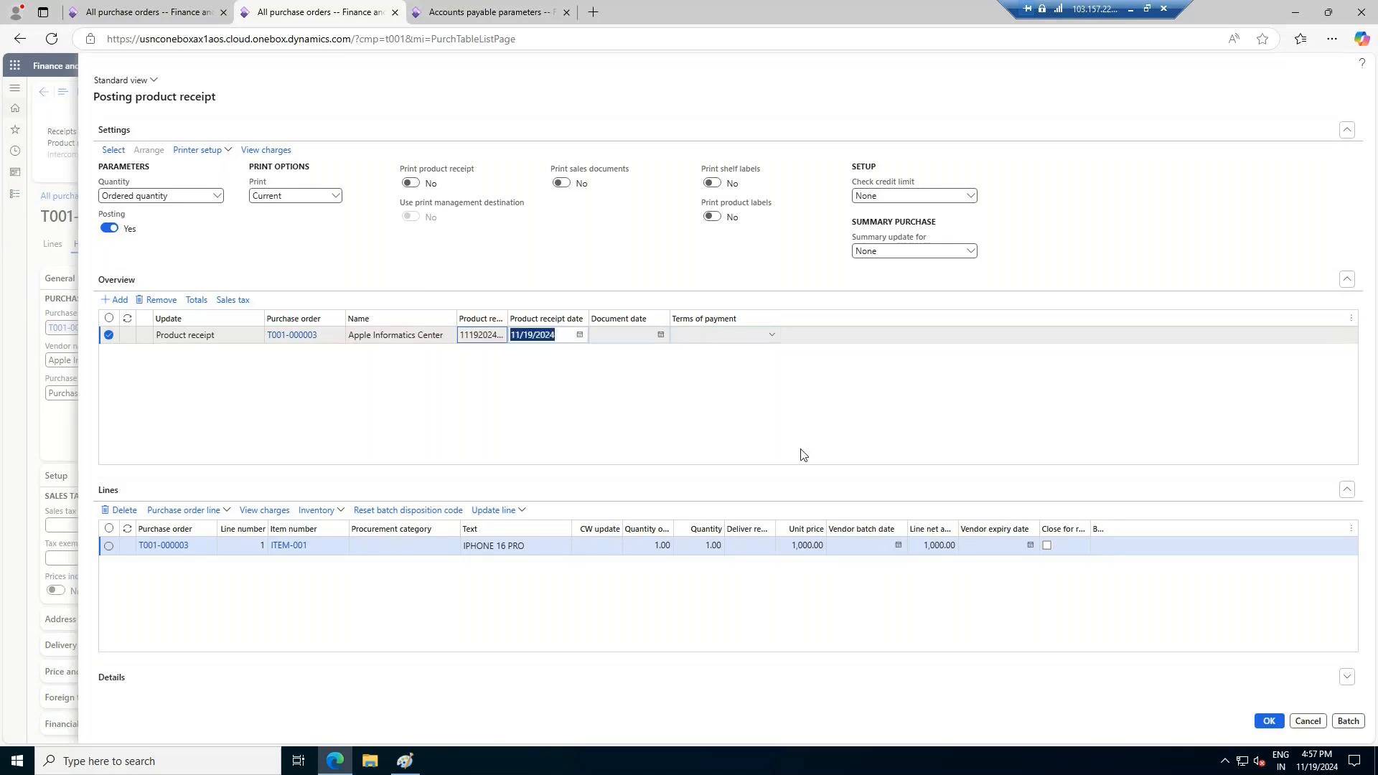
left_click(1022, 409)
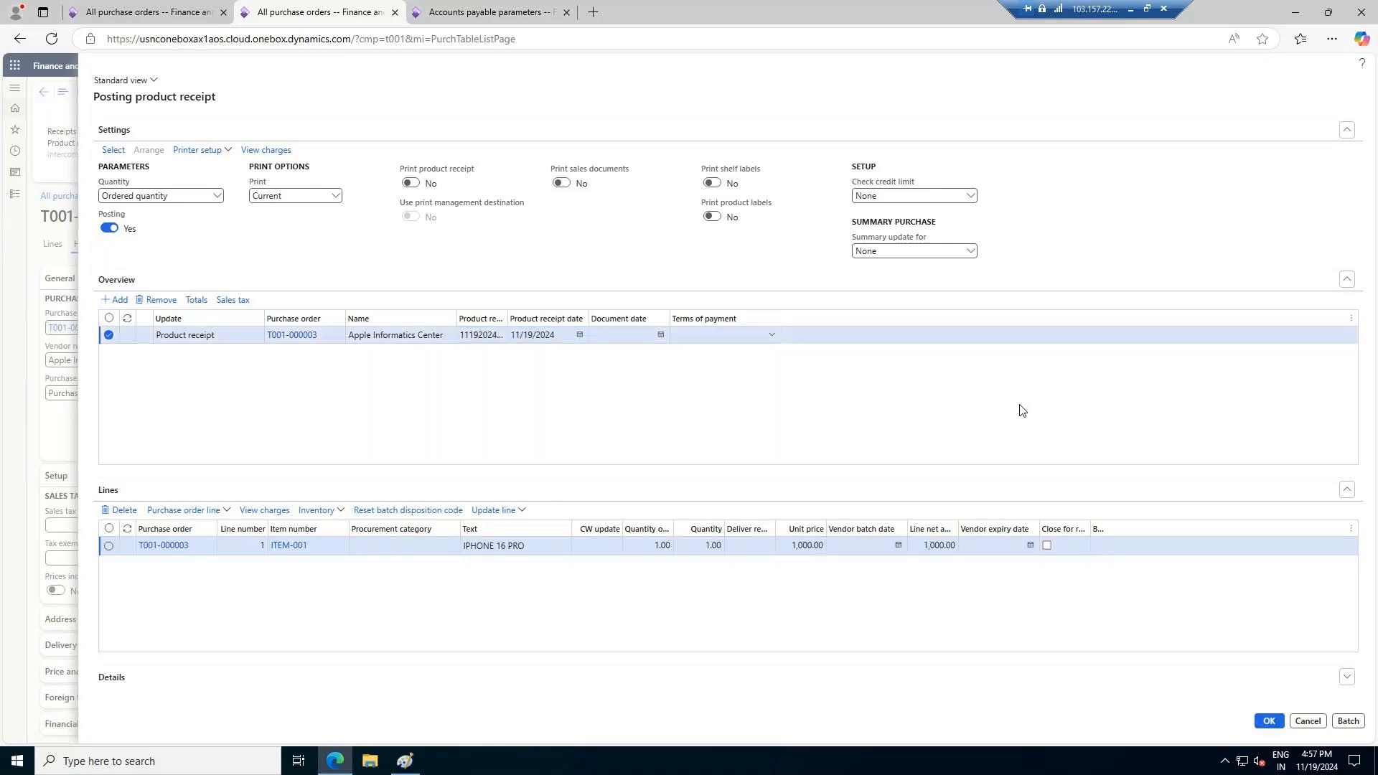
key("Escape")
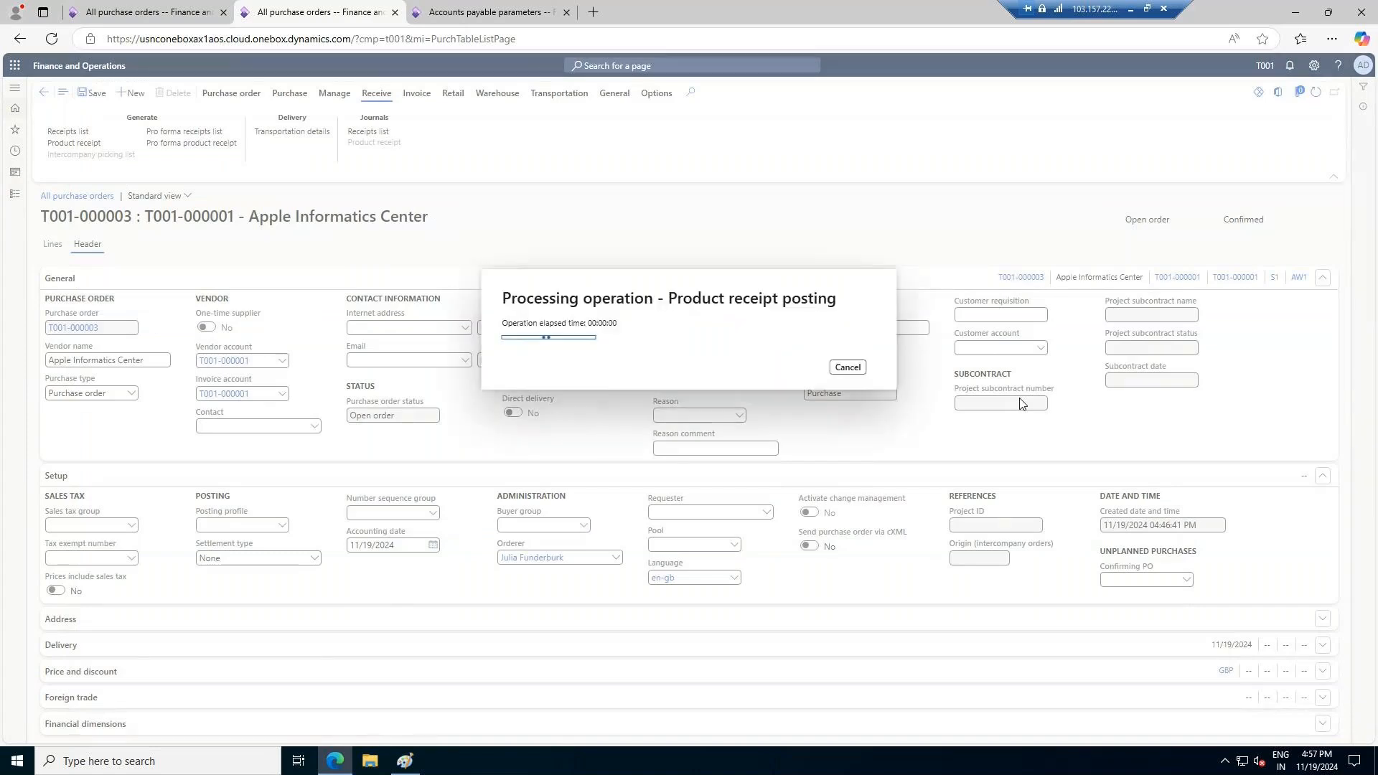
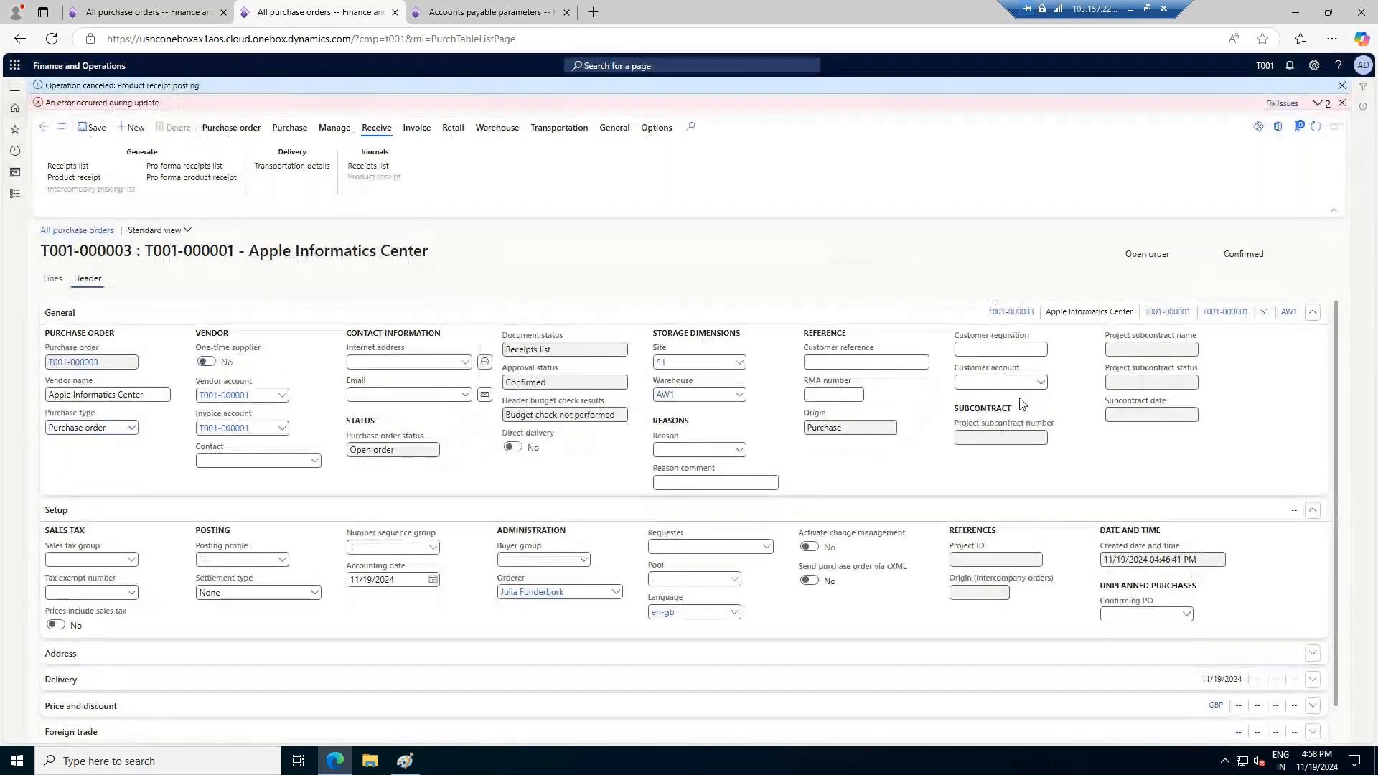
Read the message details of the AW1 purchase order's posting error and open the inventory Posting setup
left_click(1317, 102)
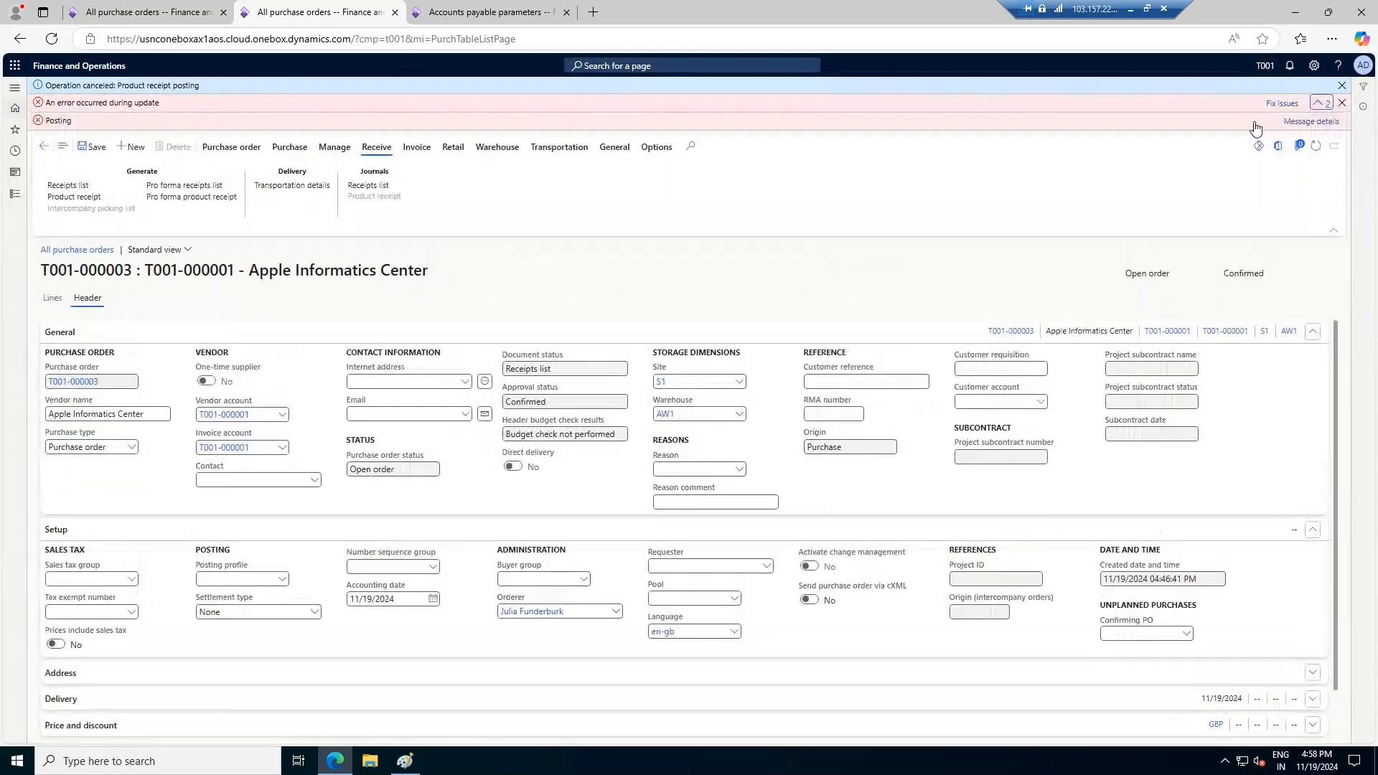
left_click(1306, 124)
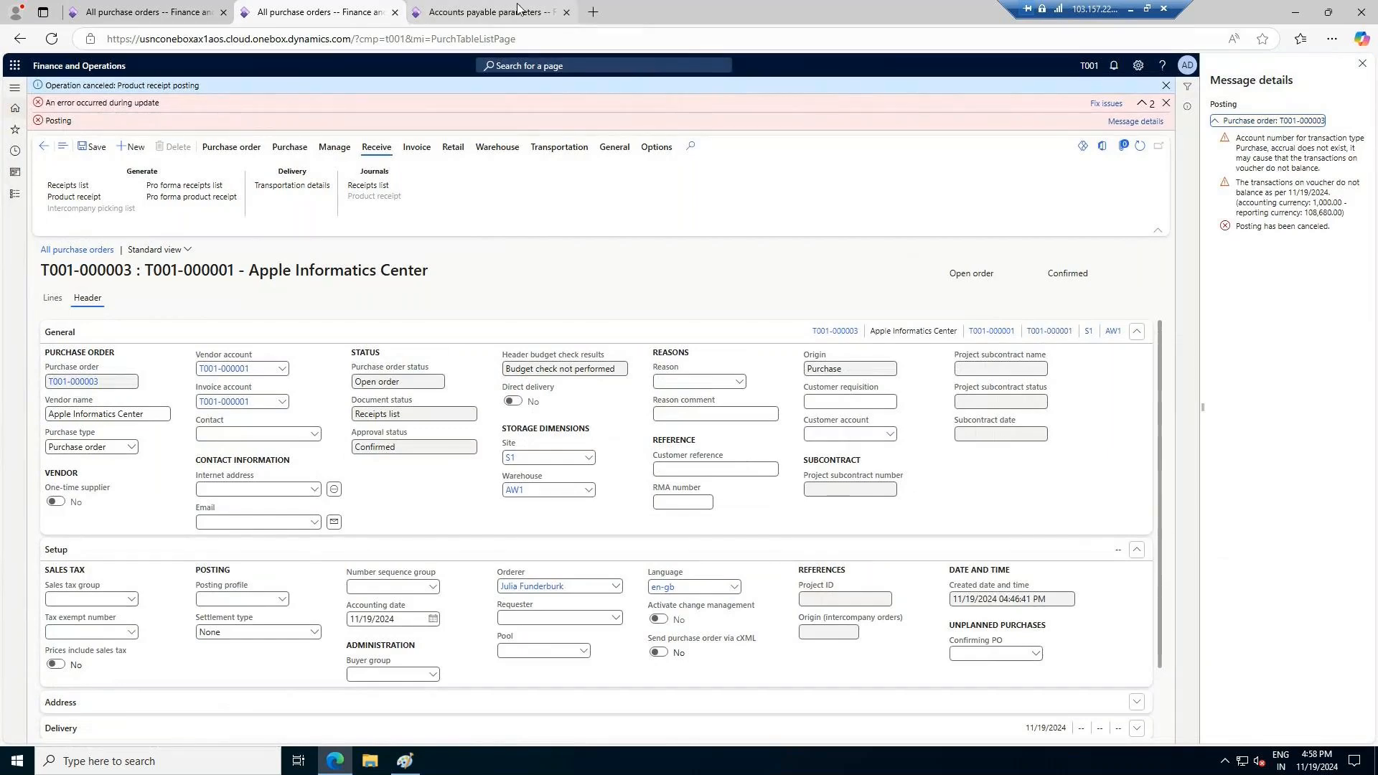
left_click(488, 11)
left_click(24, 192)
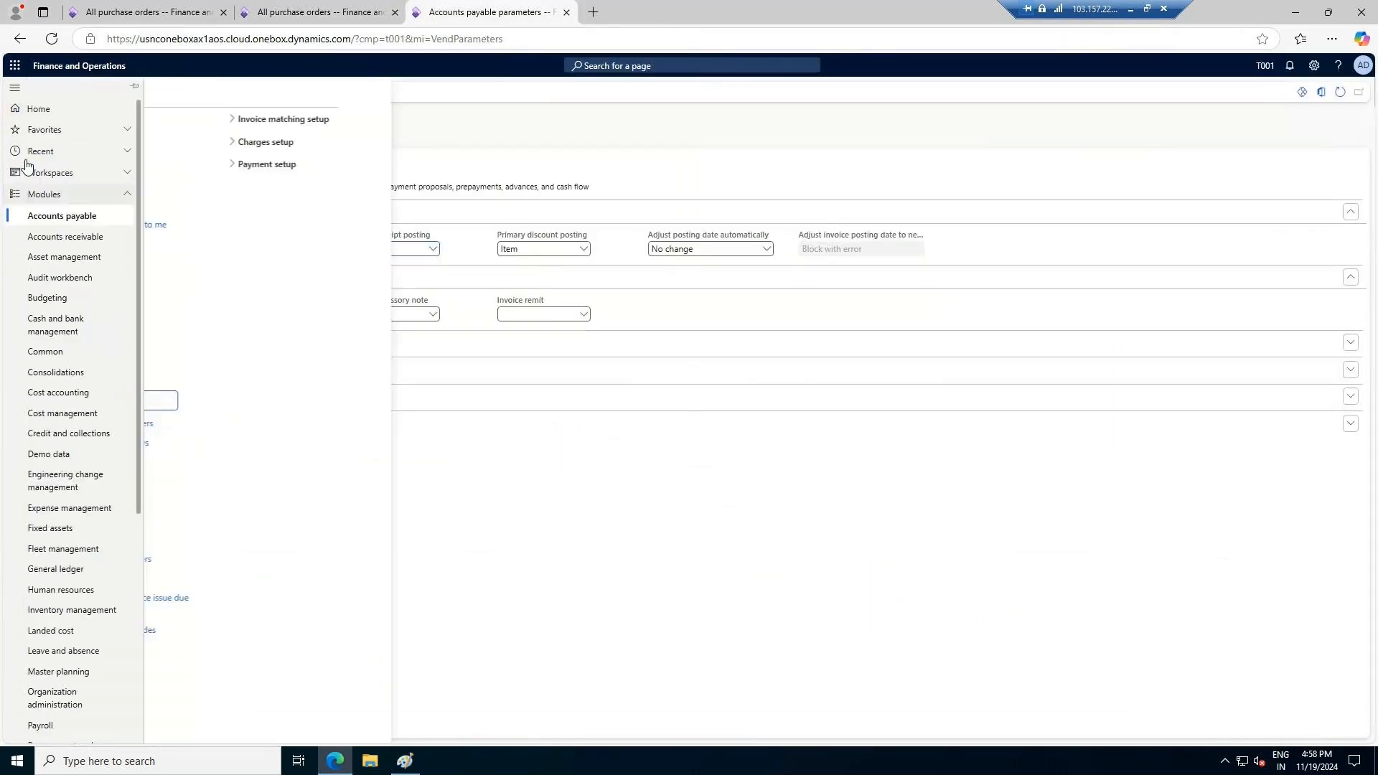
left_click(46, 152)
left_click(47, 241)
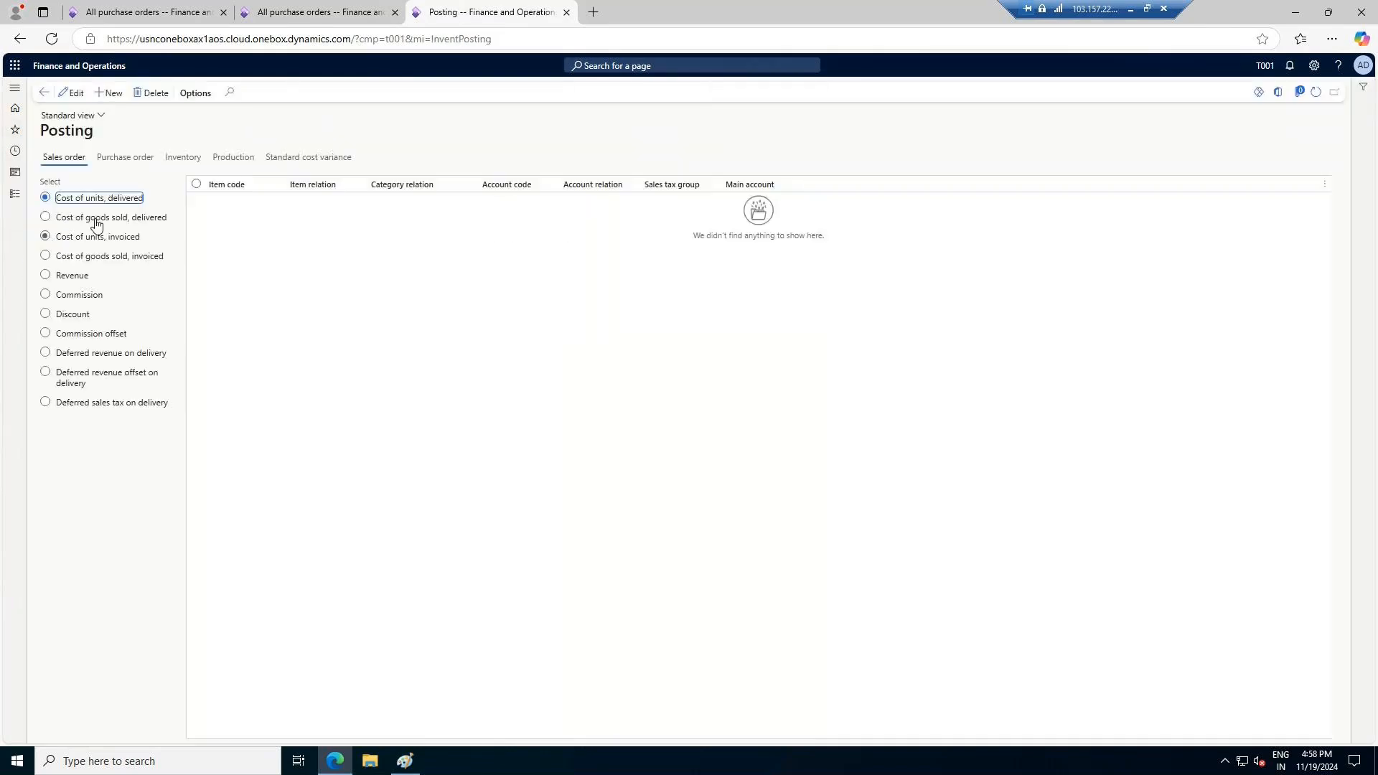
Add a Purchase, accrual posting line for all items and accounts with main account 140200, Finished Goods Inventory, and save
left_click(120, 160)
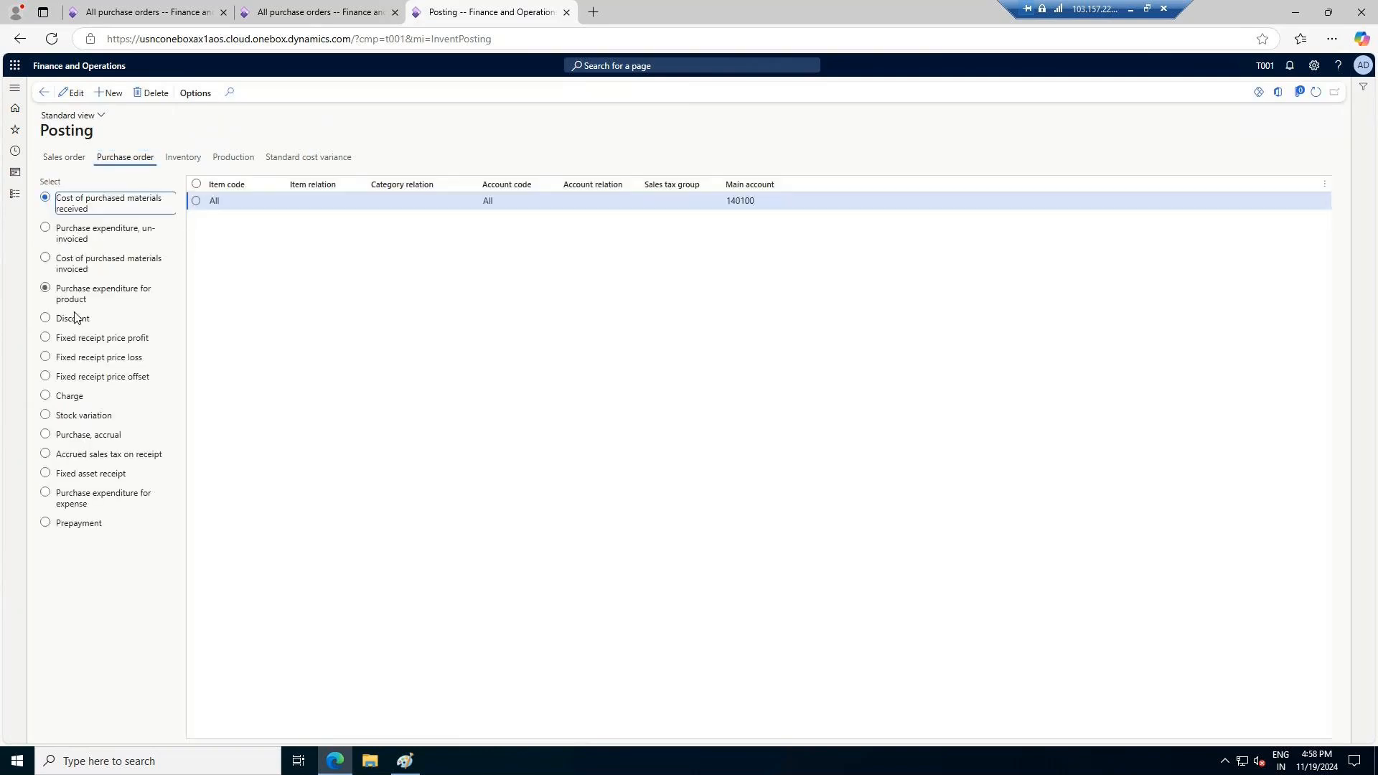
left_click(77, 438)
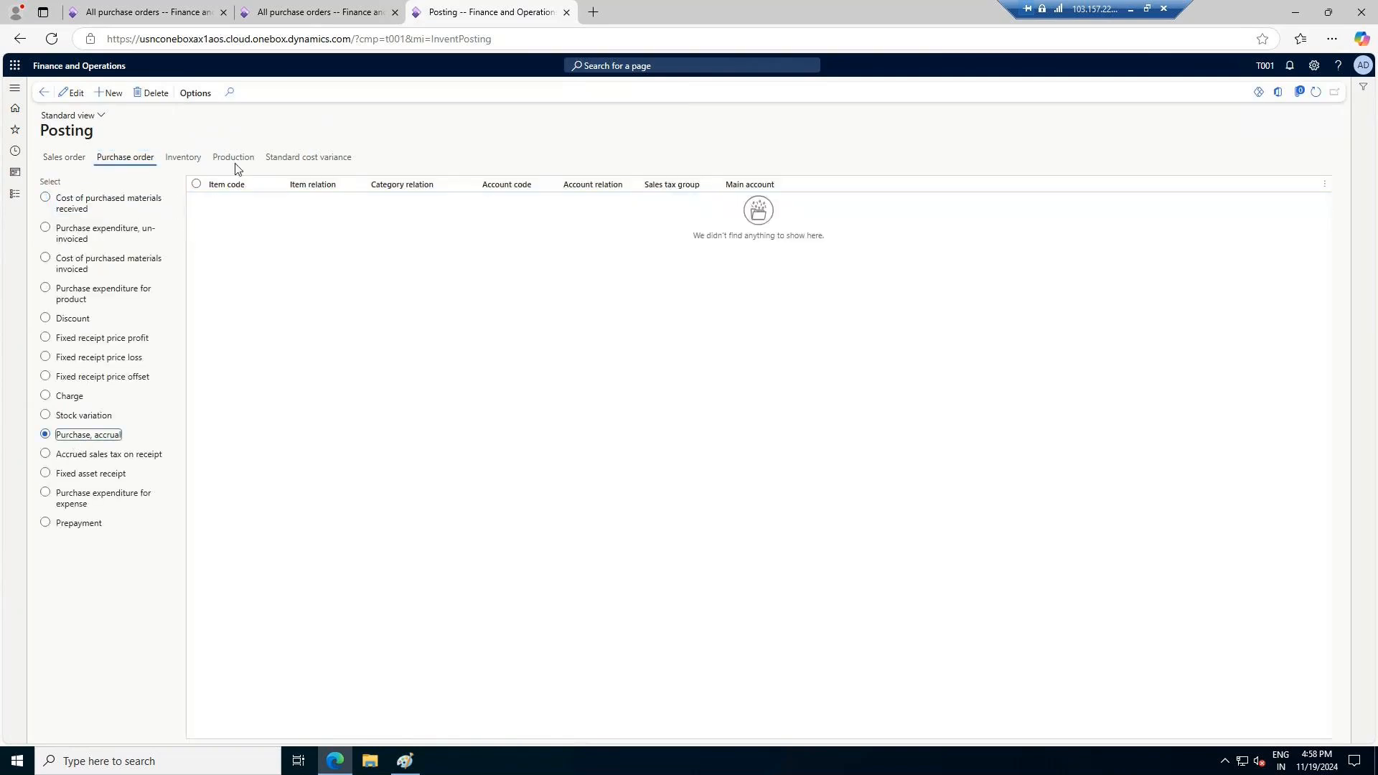
left_click(111, 92)
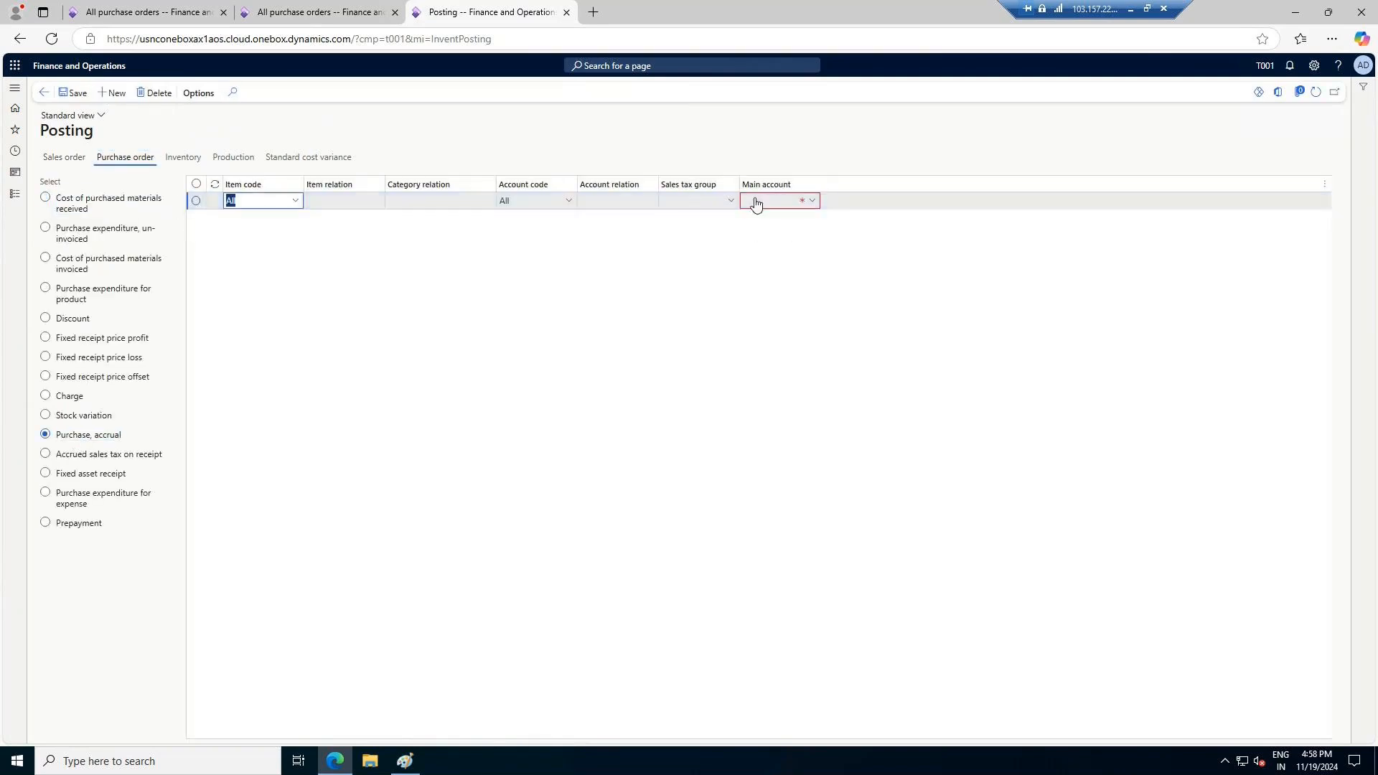
left_click(812, 200)
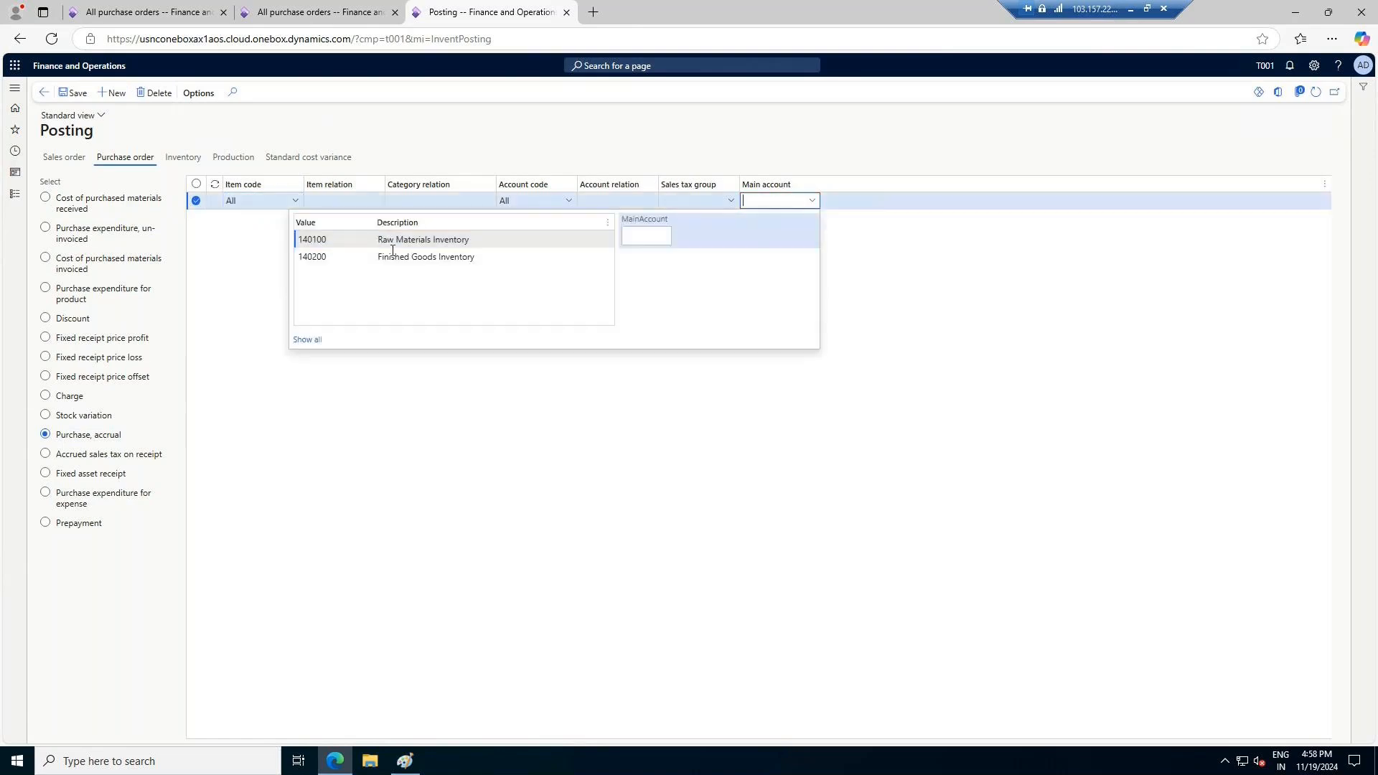
left_click(393, 256)
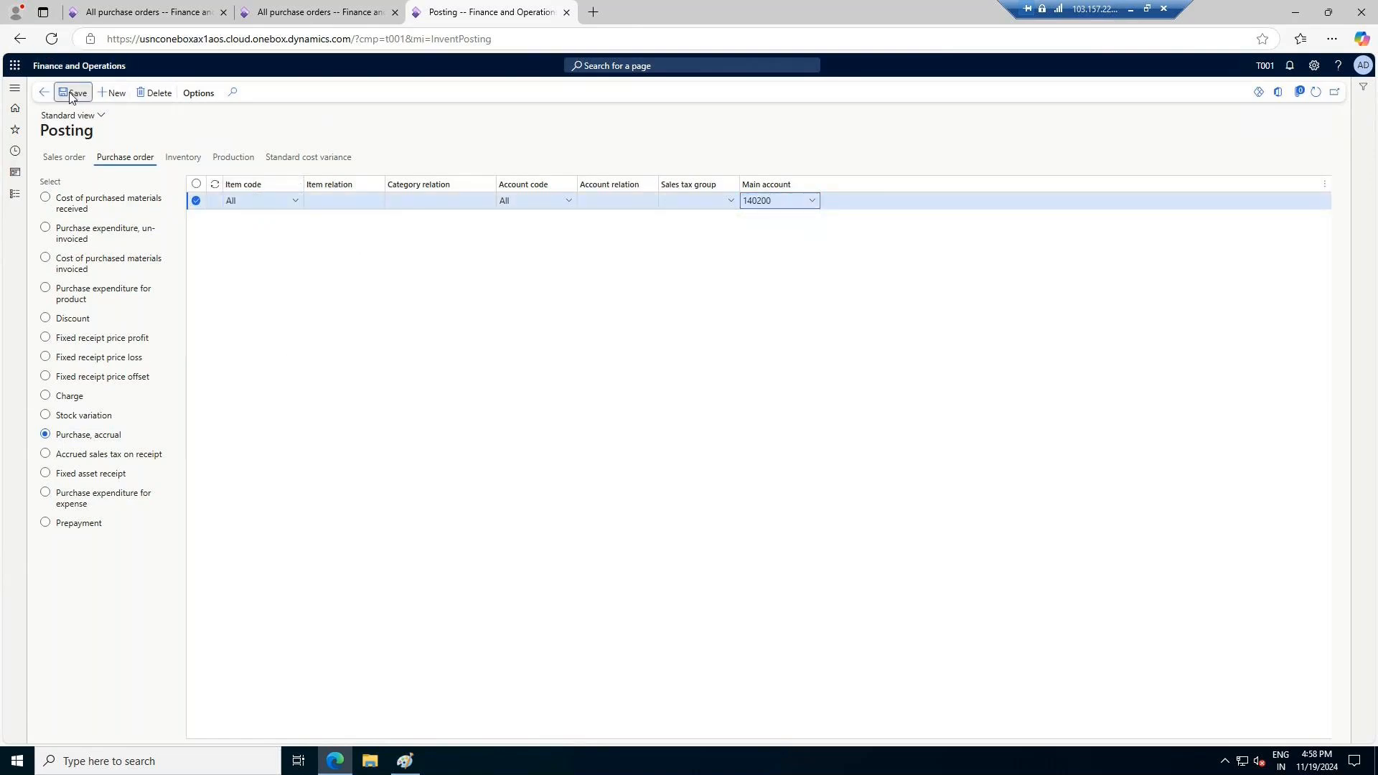
Return to the AW1 purchase order, dismiss its messages and post the product receipt with a receipt number beginning 11192024
left_click(292, 9)
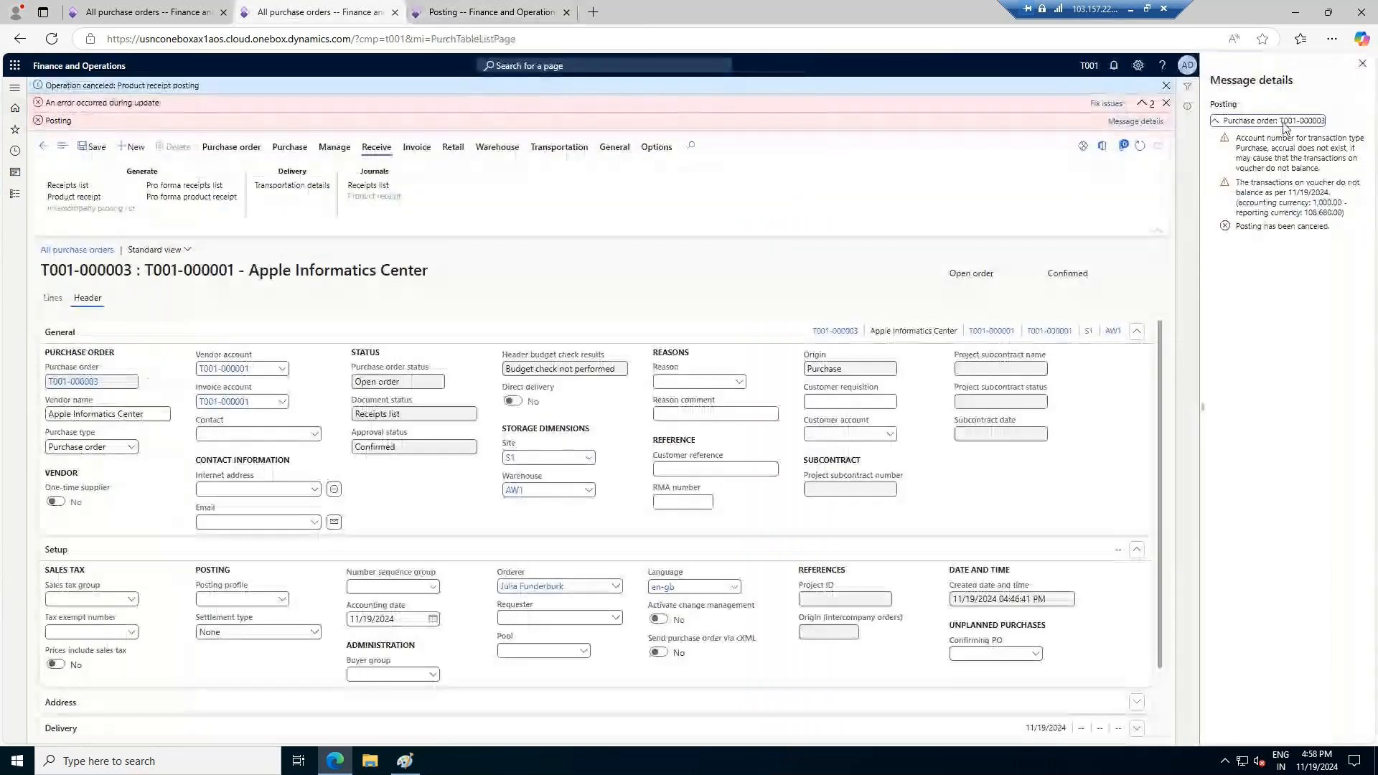
left_click(1342, 87)
left_click(1342, 88)
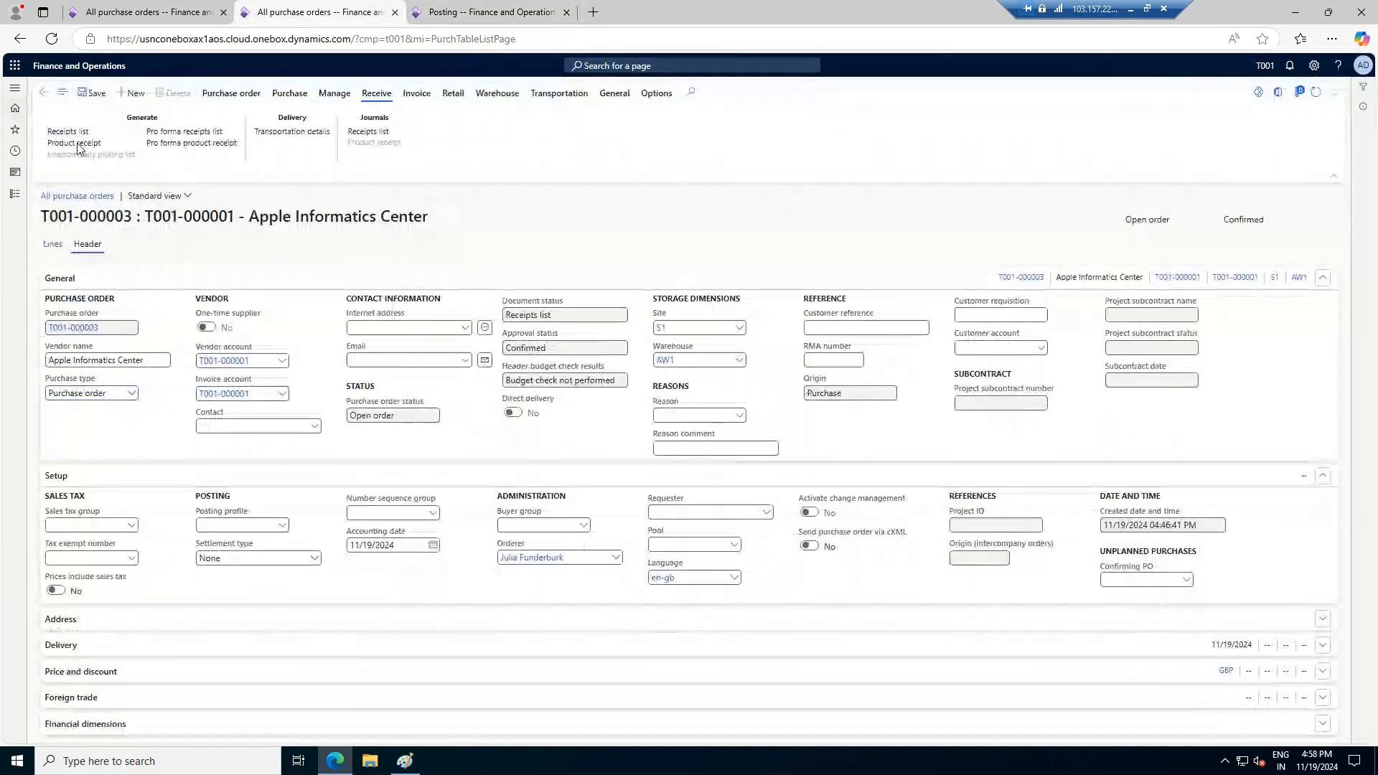
left_click(75, 143)
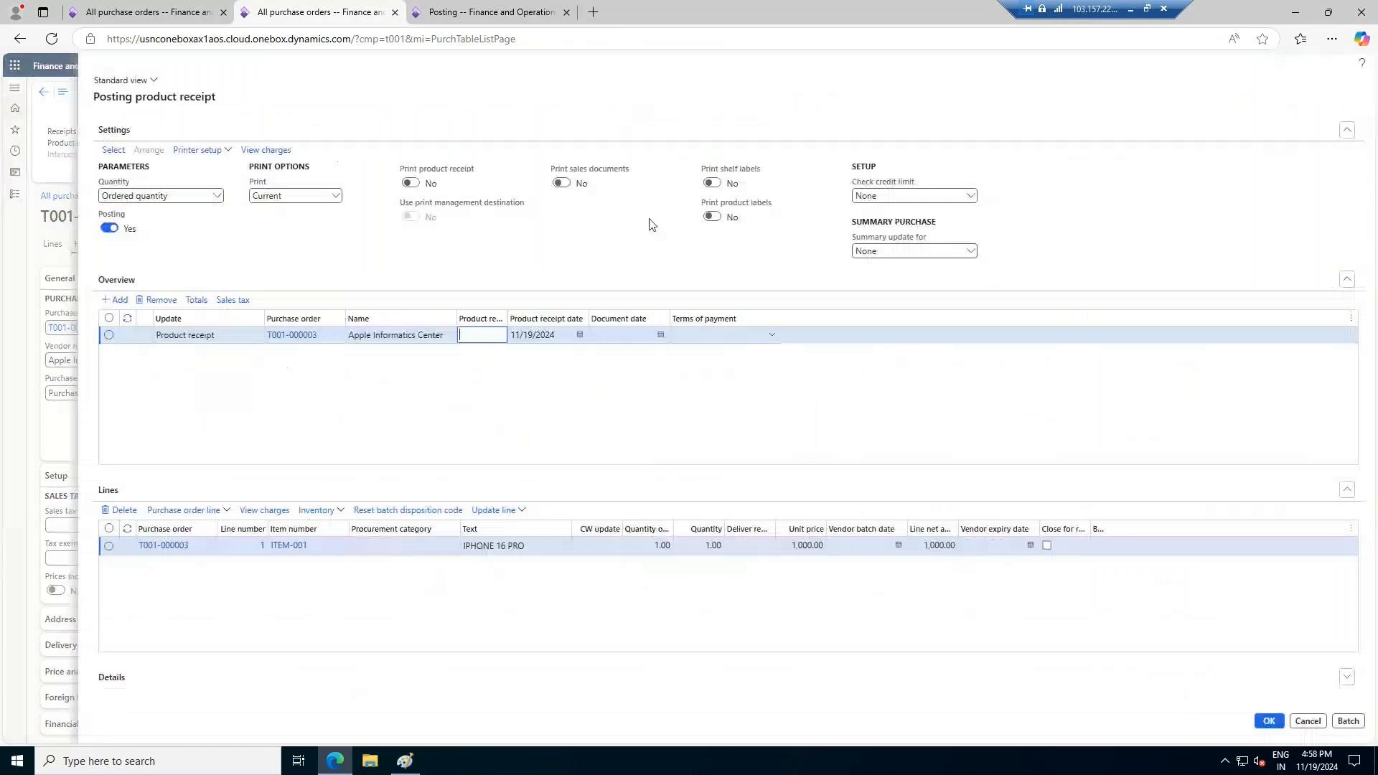
type("11192024/")
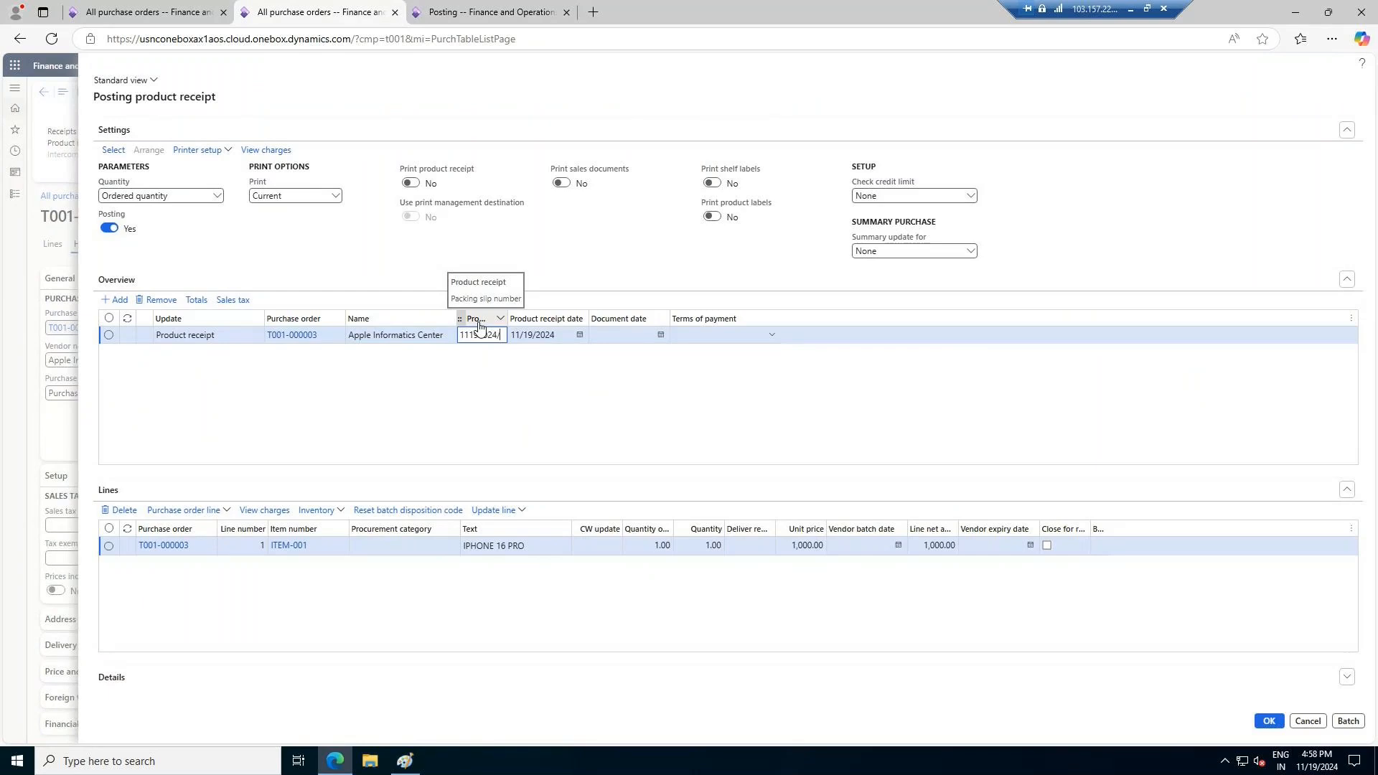
key("Tab")
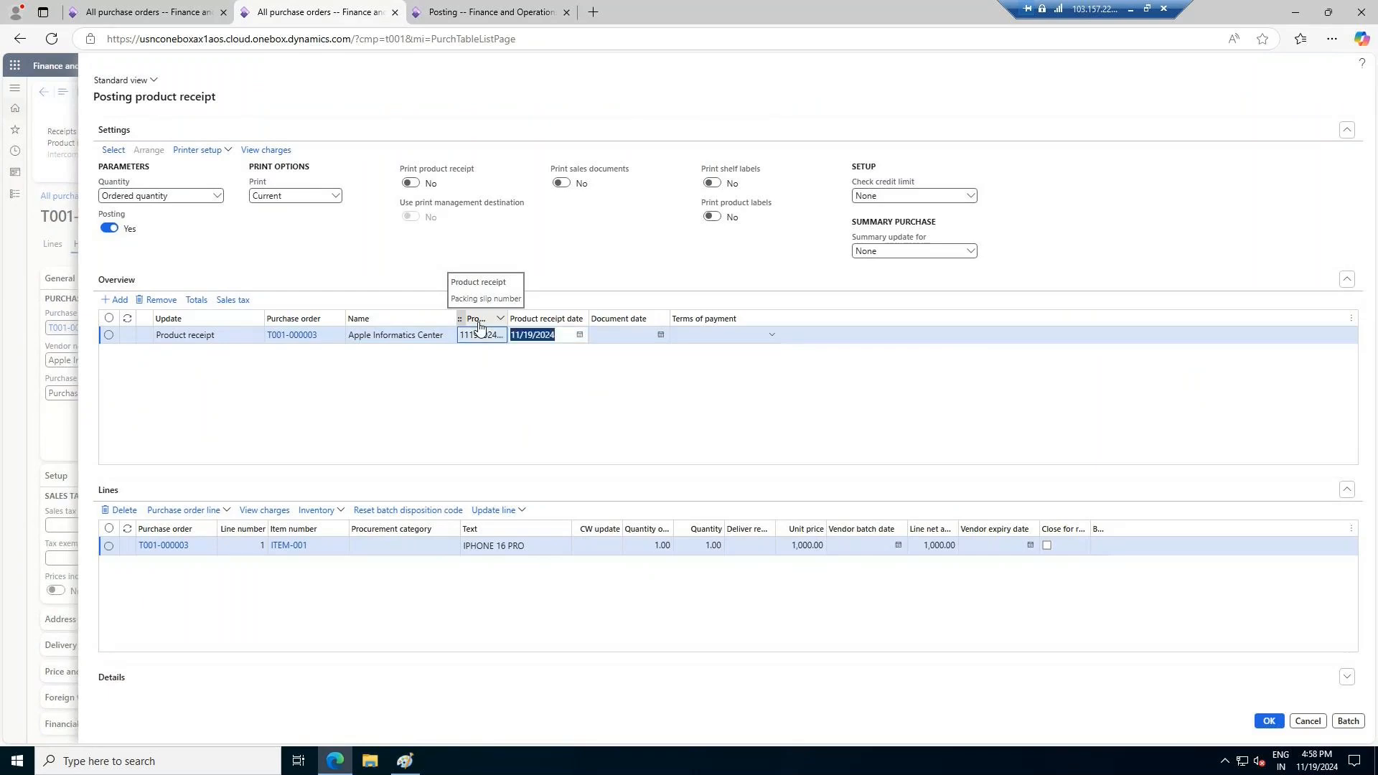
left_click(1269, 724)
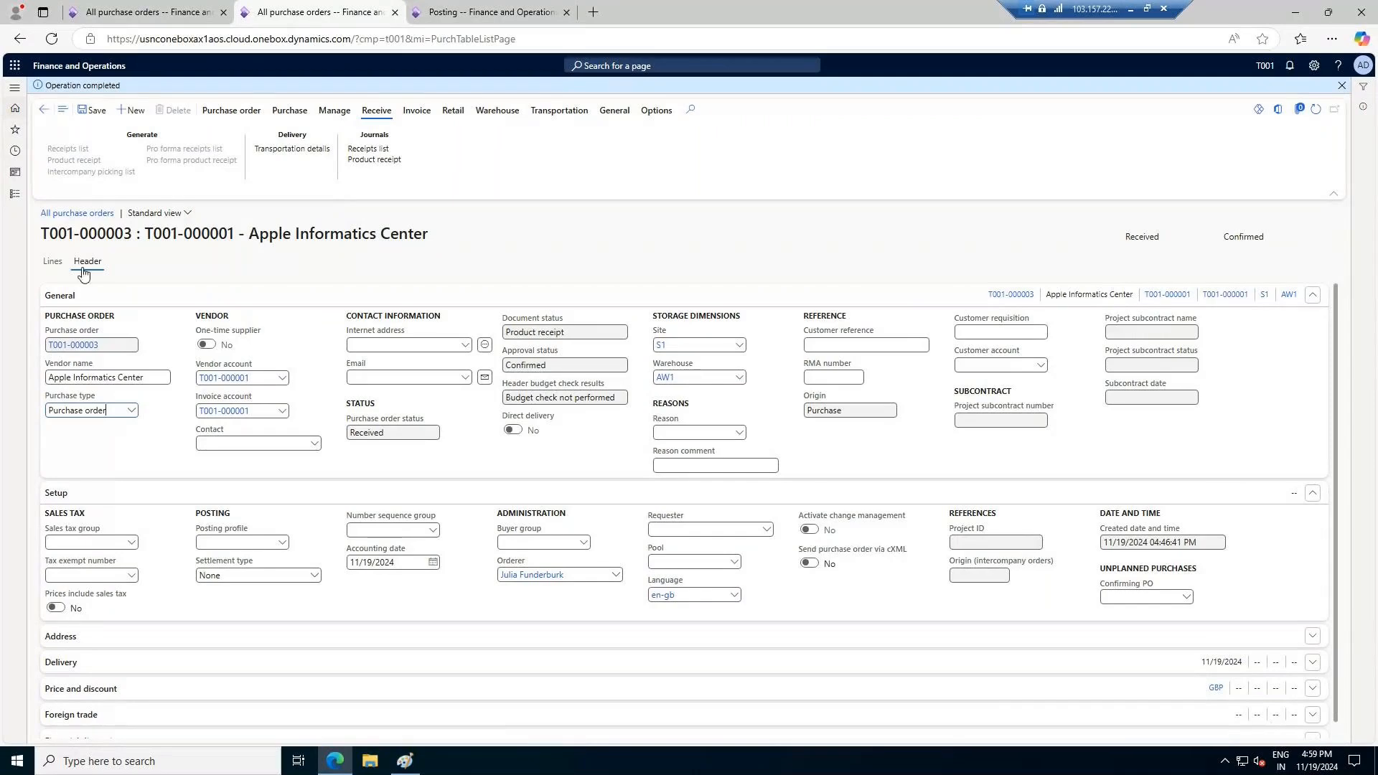
Check the warehouse work details of the AW1 purchase order's ITEM-001 line and return to the order
left_click(55, 261)
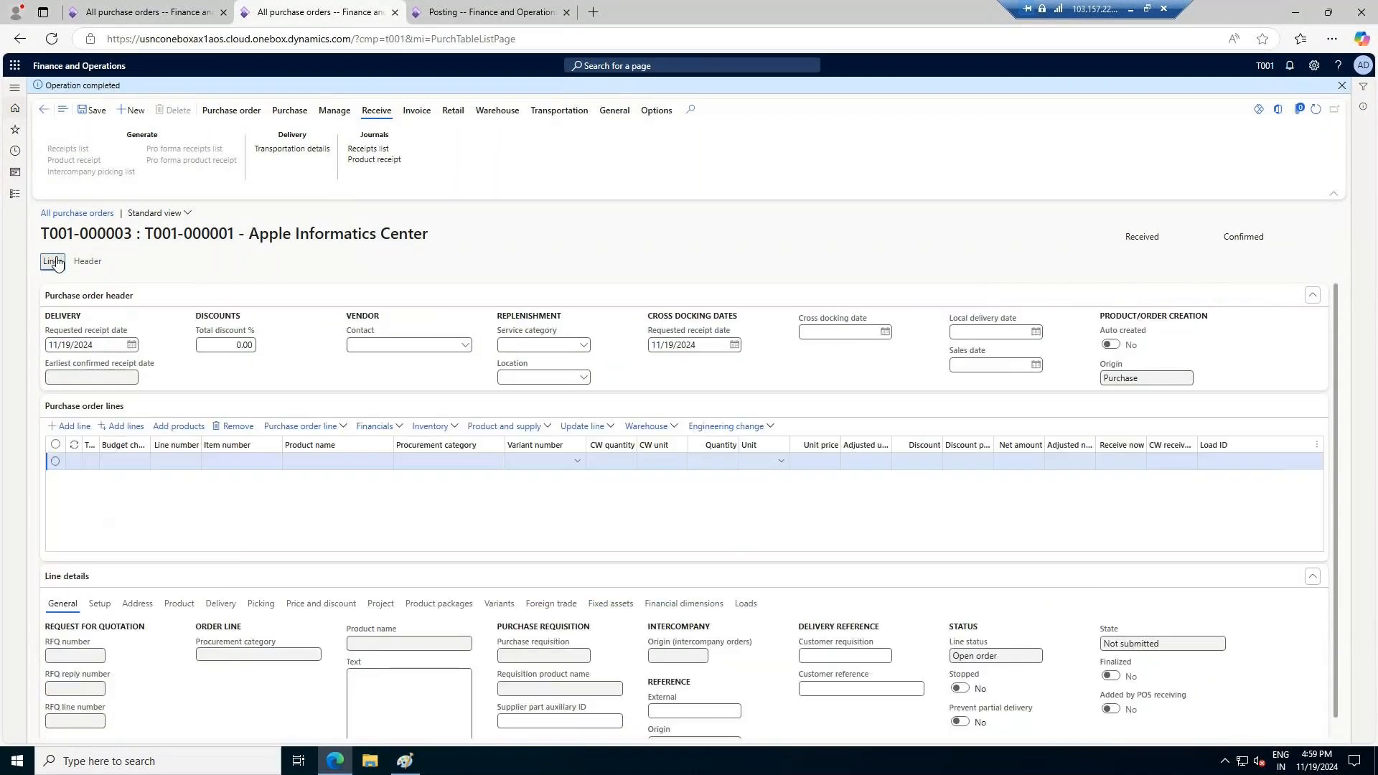
left_click(675, 429)
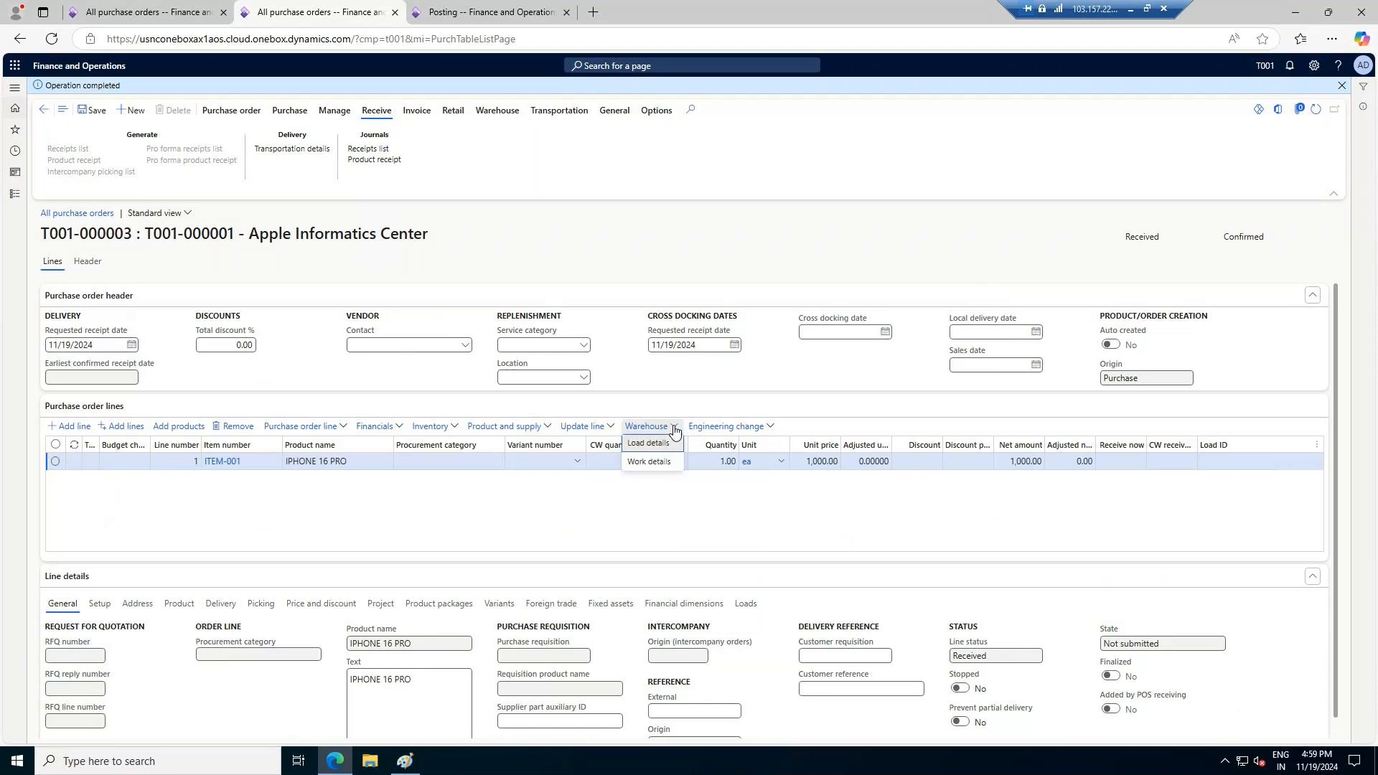
left_click(649, 462)
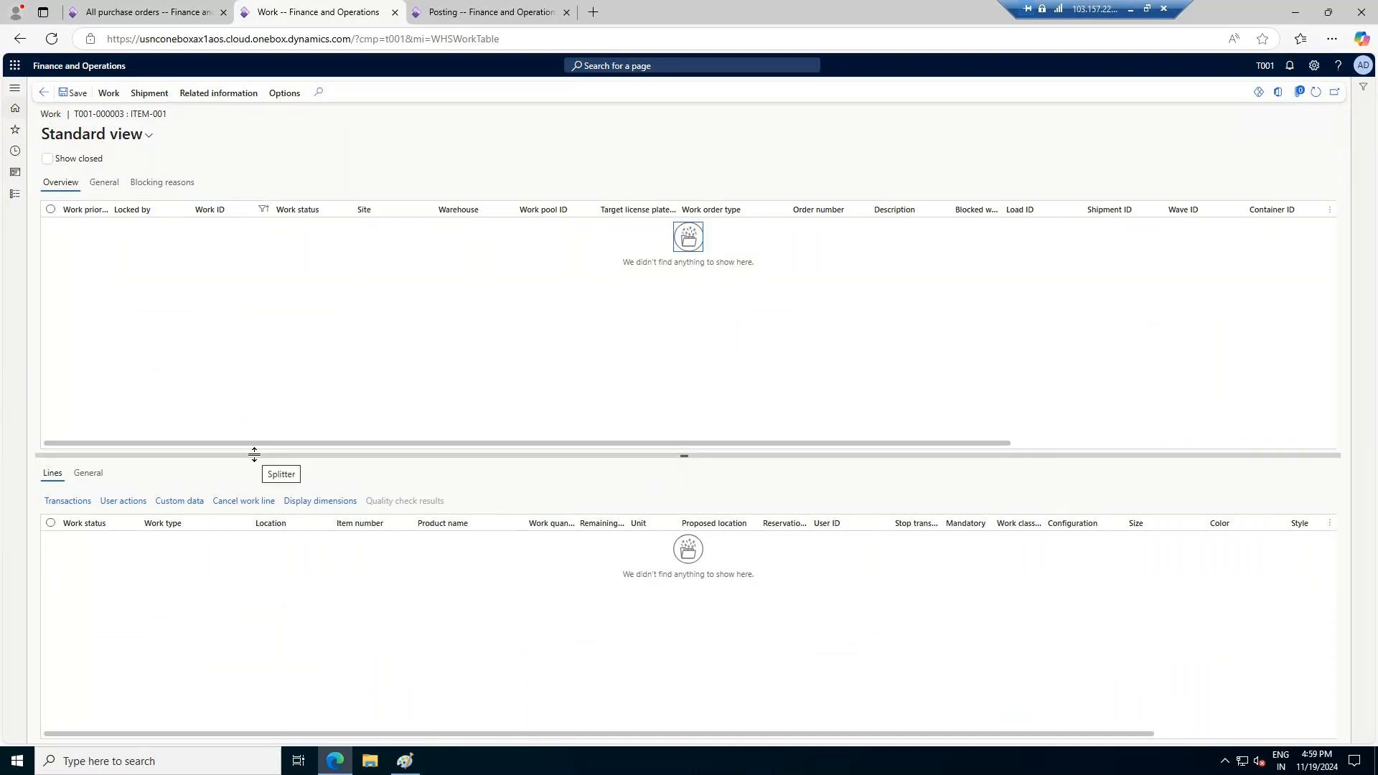
left_click(43, 93)
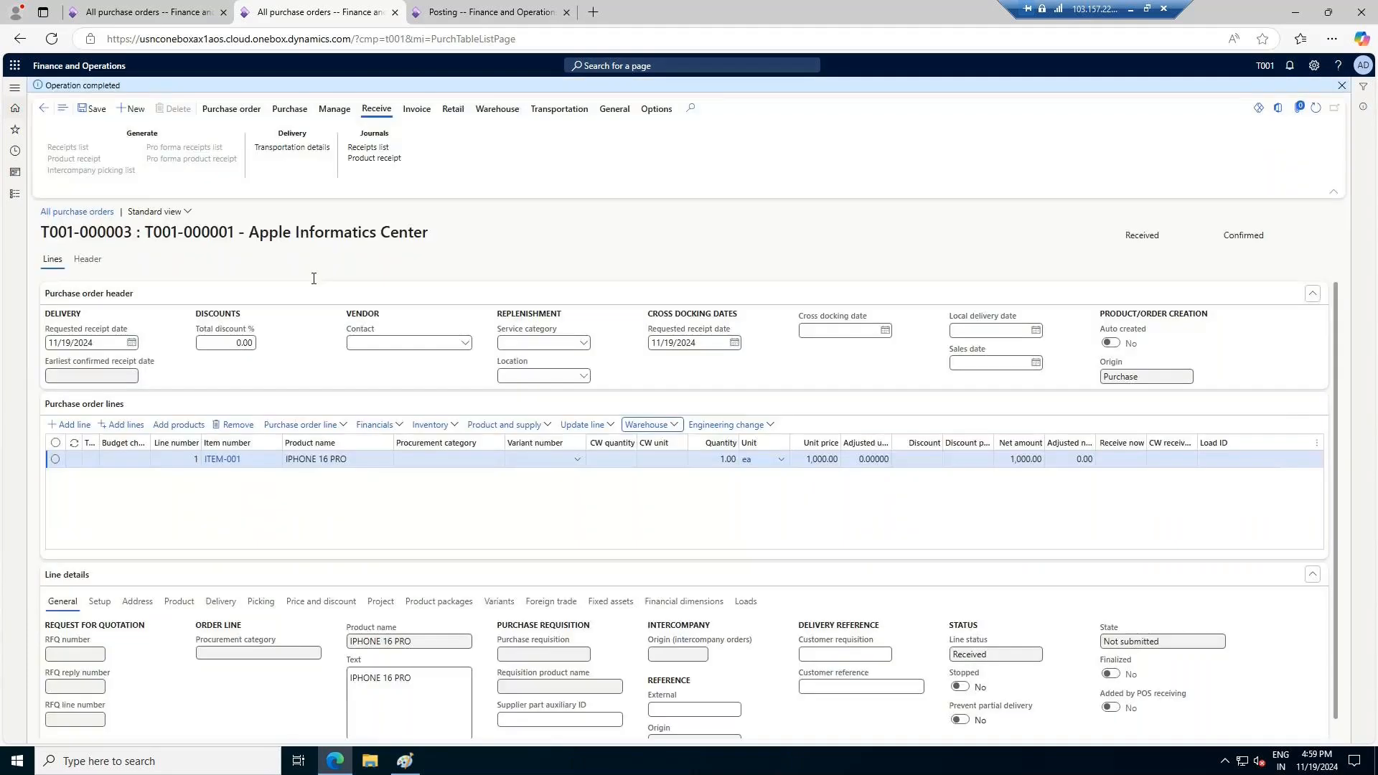
Open the inventory management on-hand list and apply it without any filter values
left_click(491, 12)
left_click(15, 195)
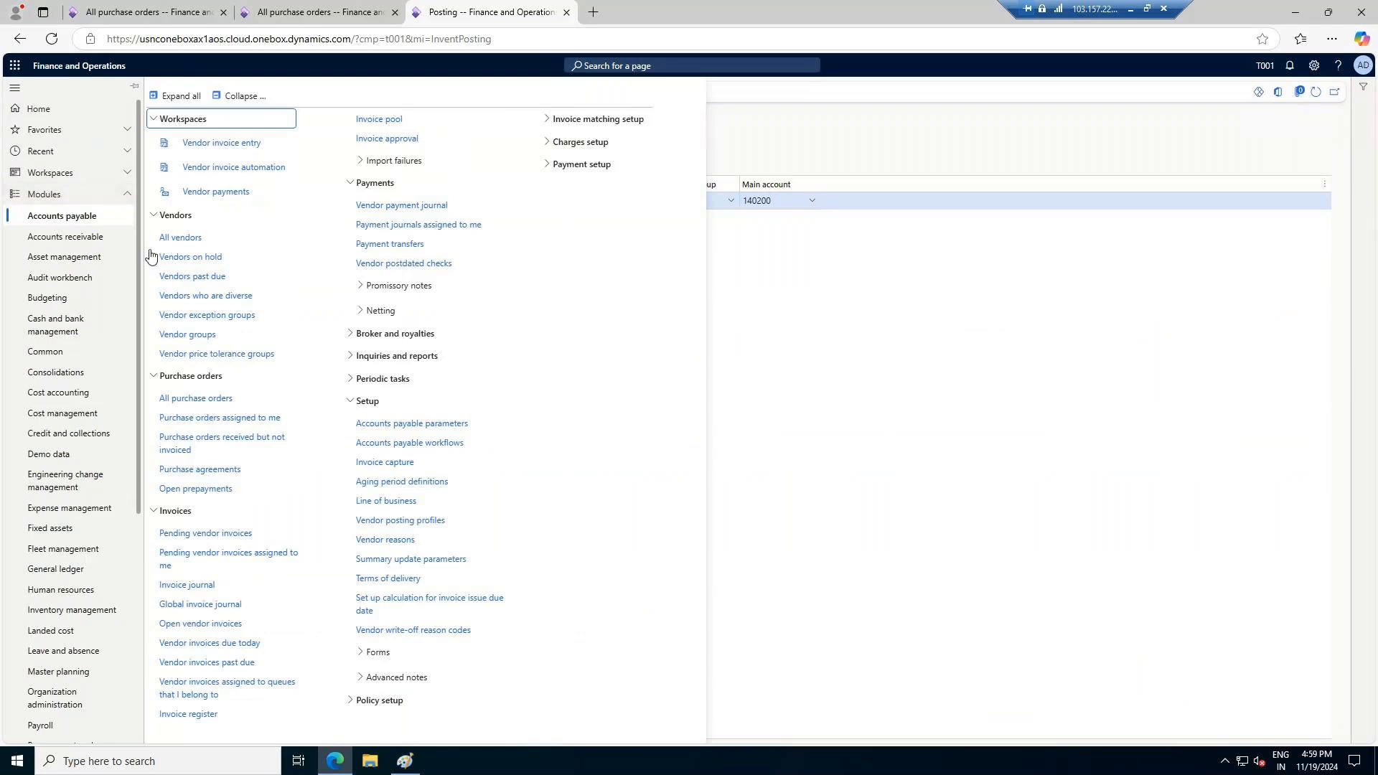
left_click(88, 611)
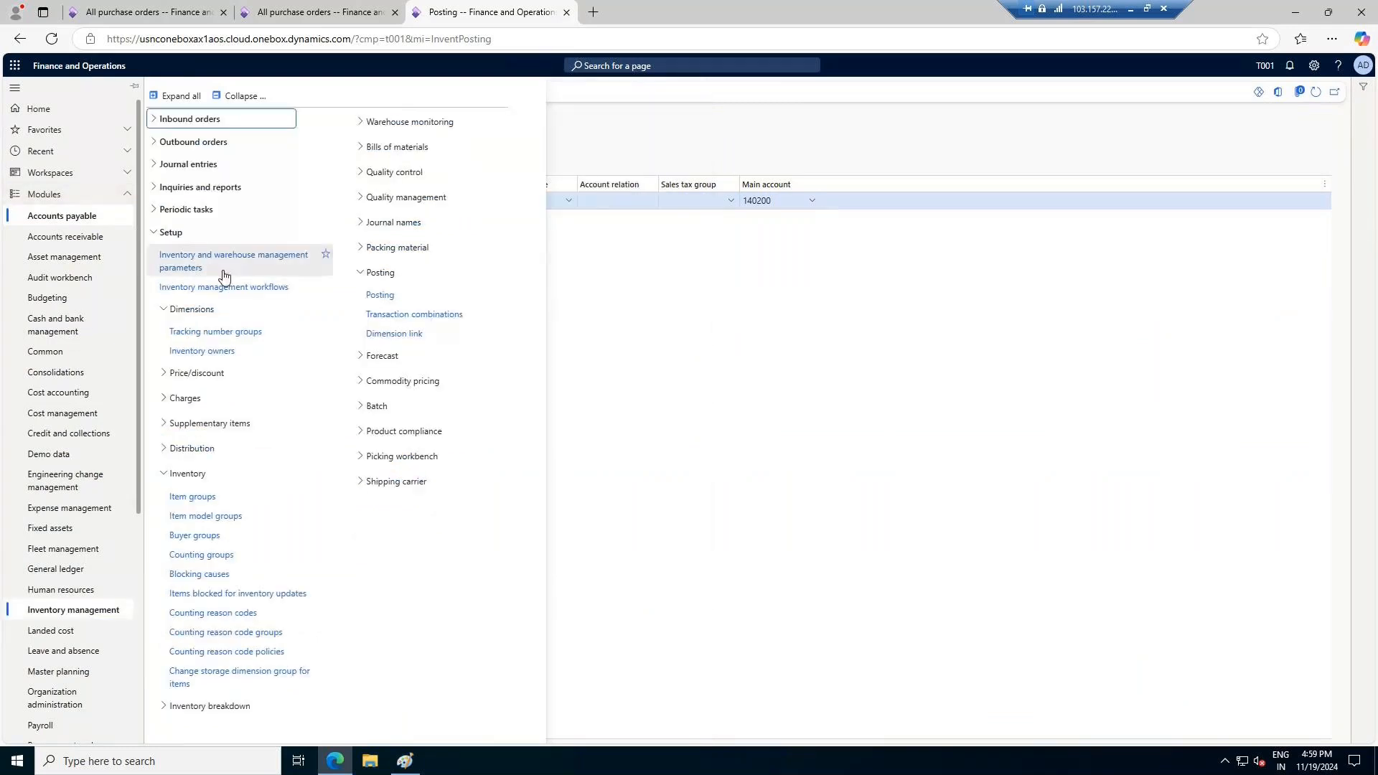
left_click(208, 142)
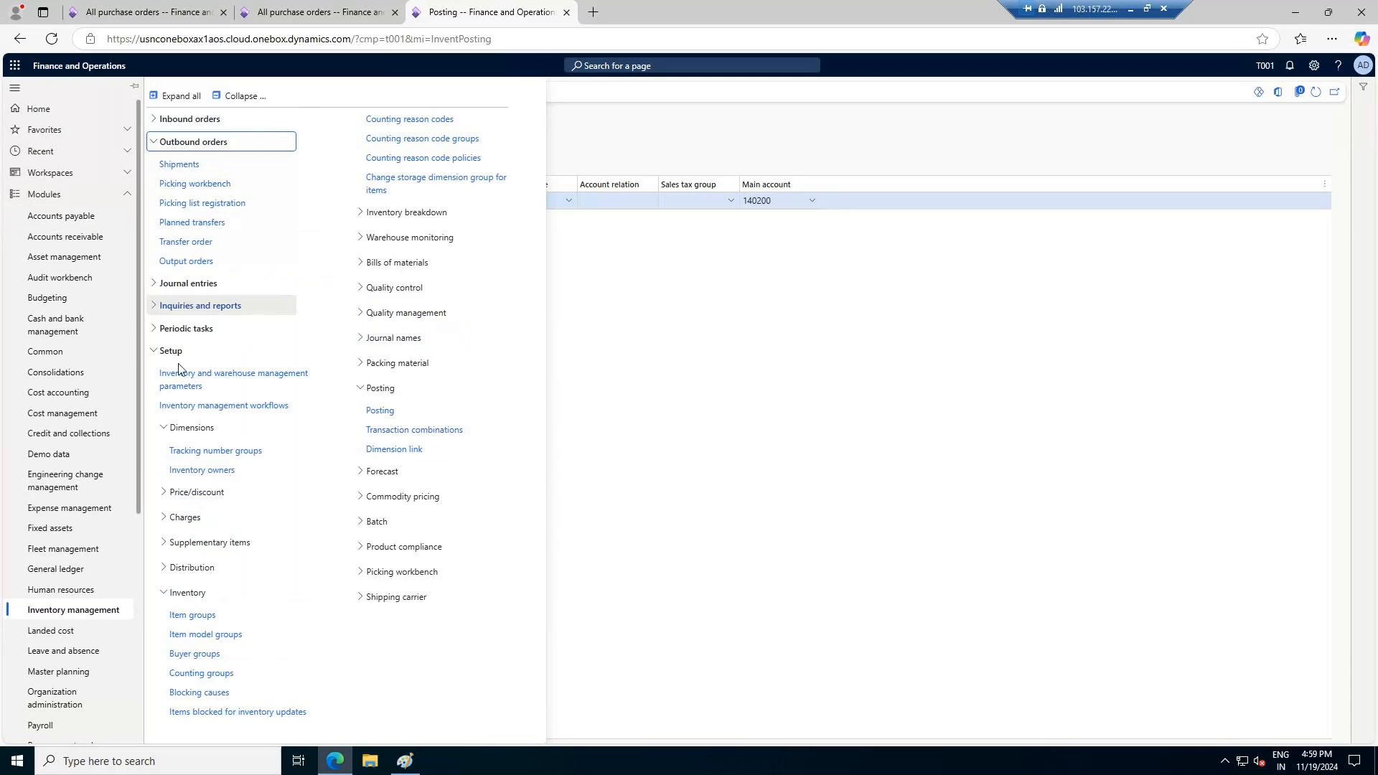
left_click(196, 309)
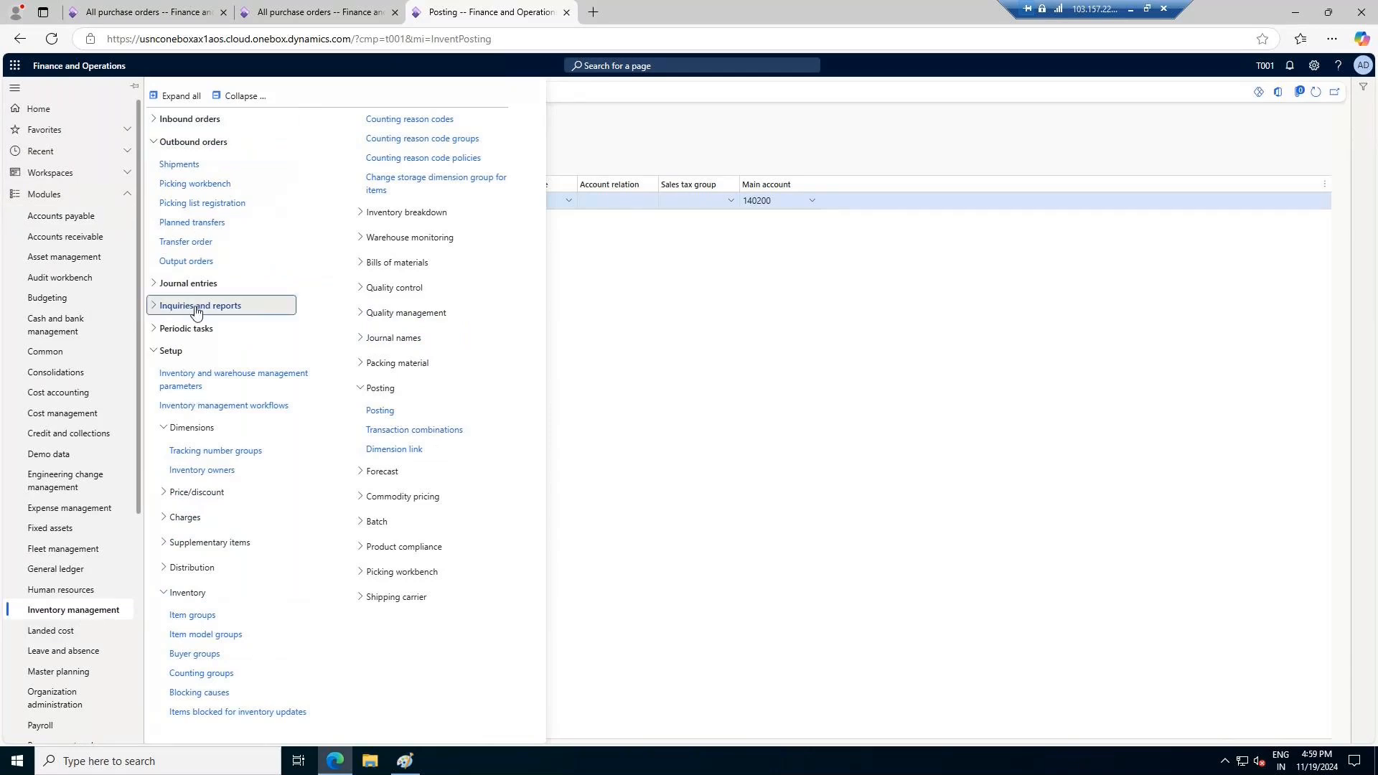
left_click(192, 330)
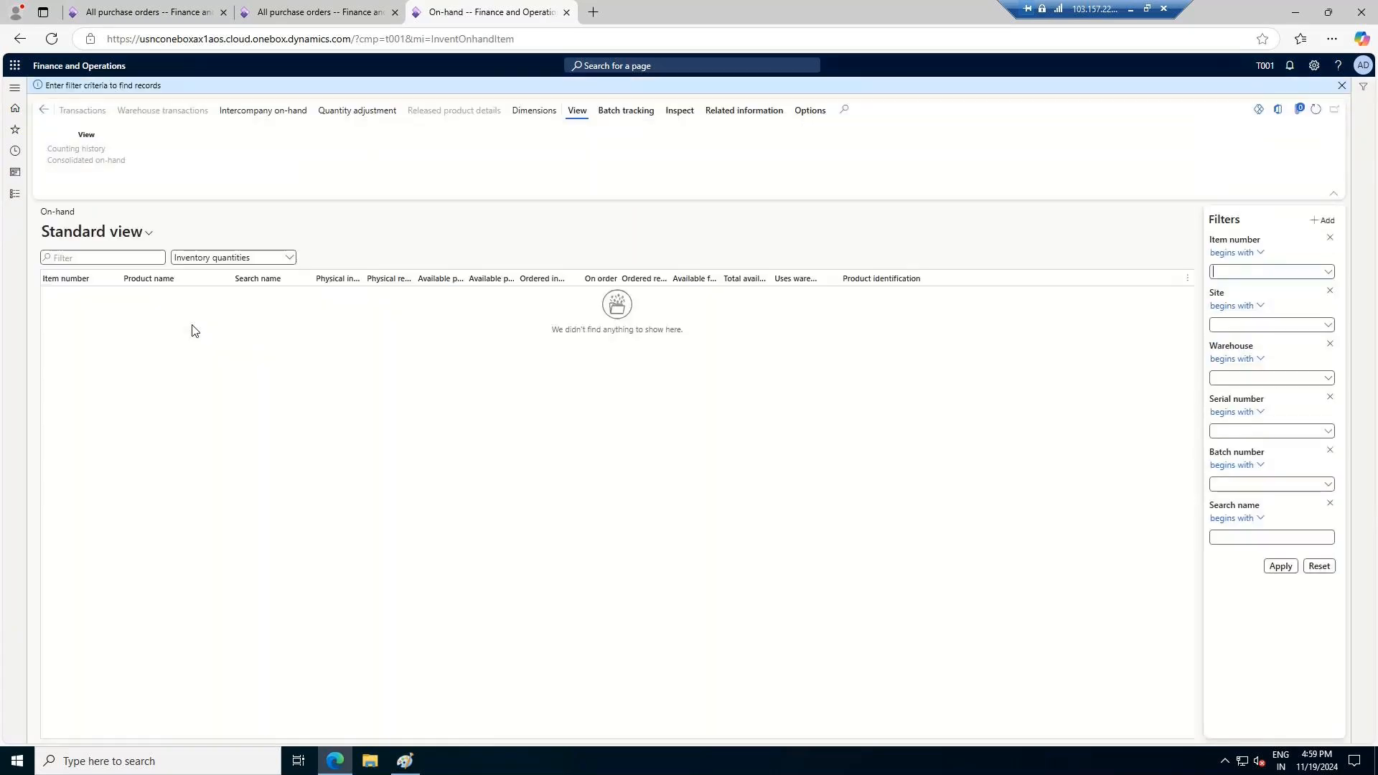
left_click(1281, 567)
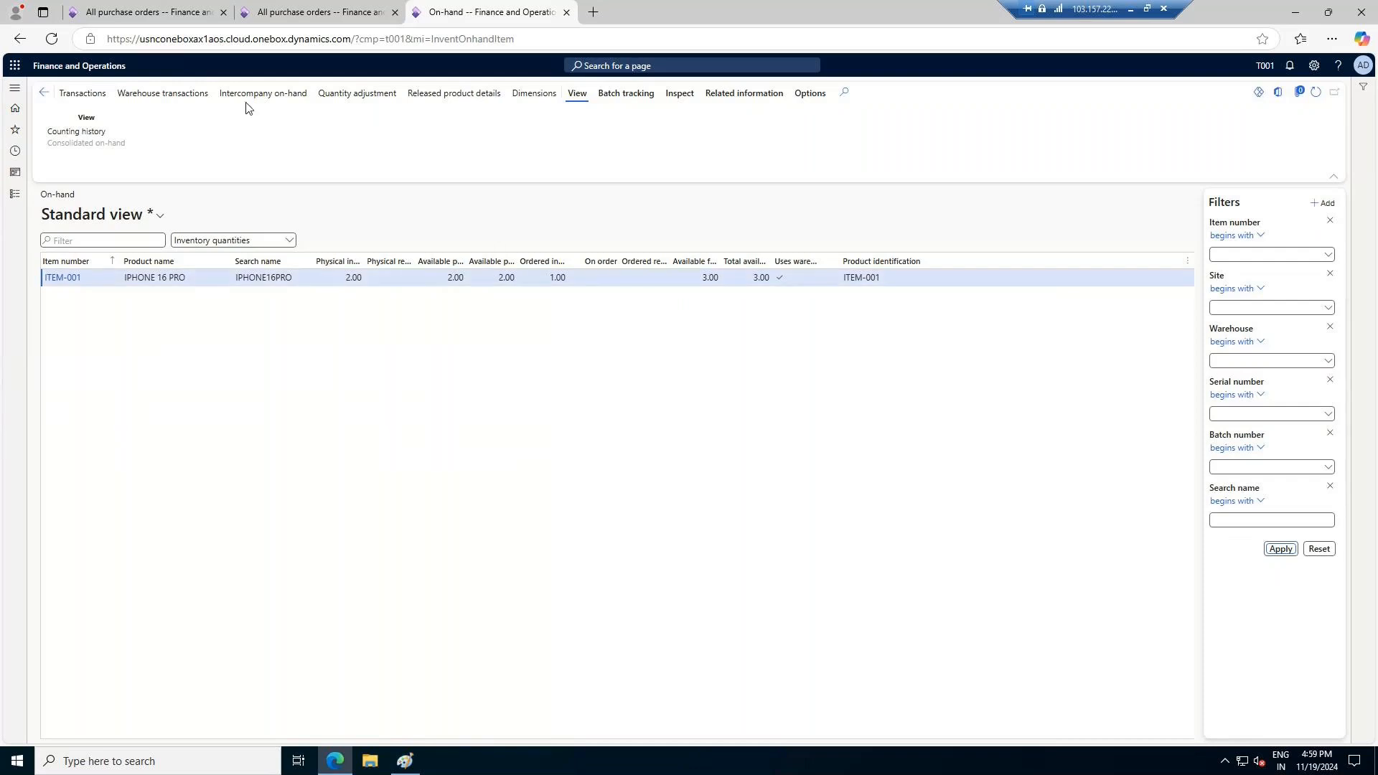
Display site, warehouse, location, license plate and inventory status in the on-hand list, and widen the Physical reserved column
left_click(516, 99)
left_click(1186, 240)
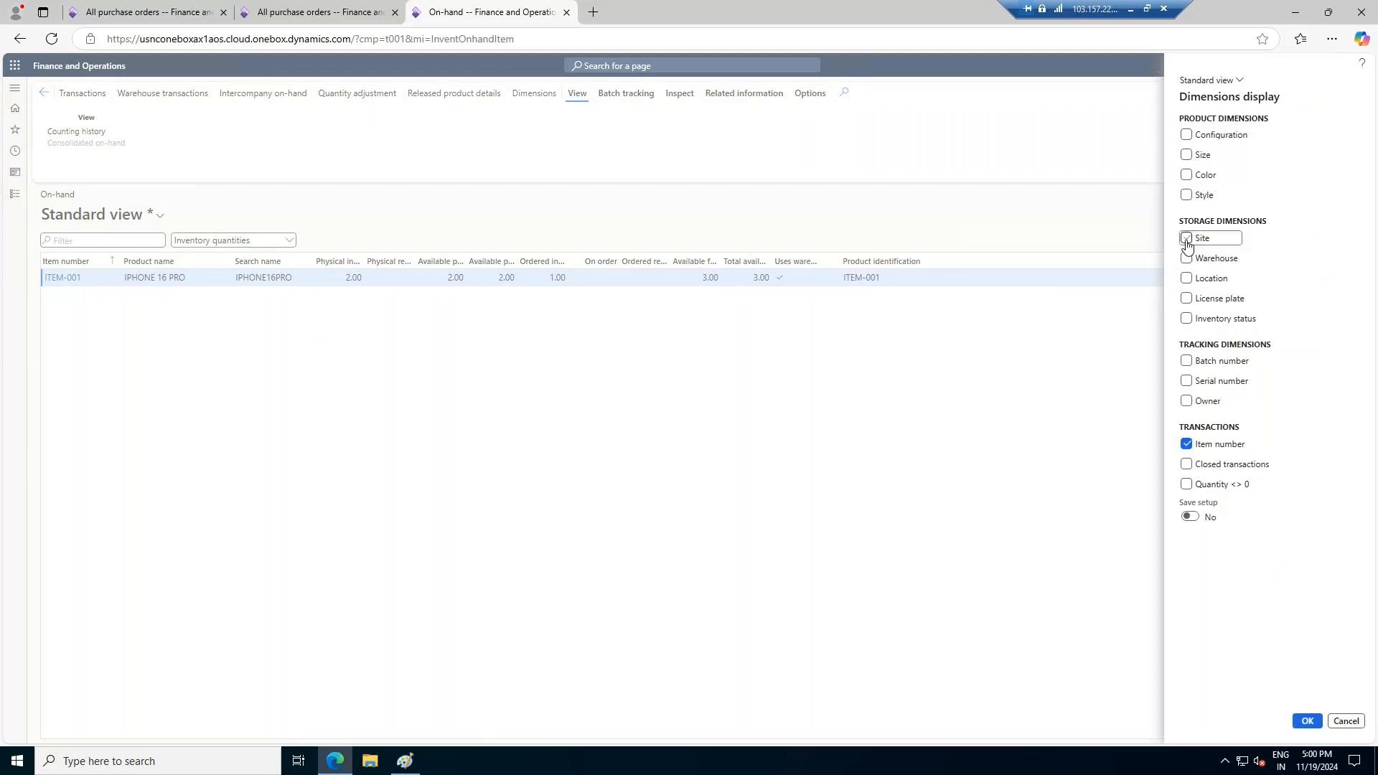
left_click(1186, 258)
left_click(1186, 279)
left_click(1186, 299)
left_click(1187, 320)
left_click(1307, 720)
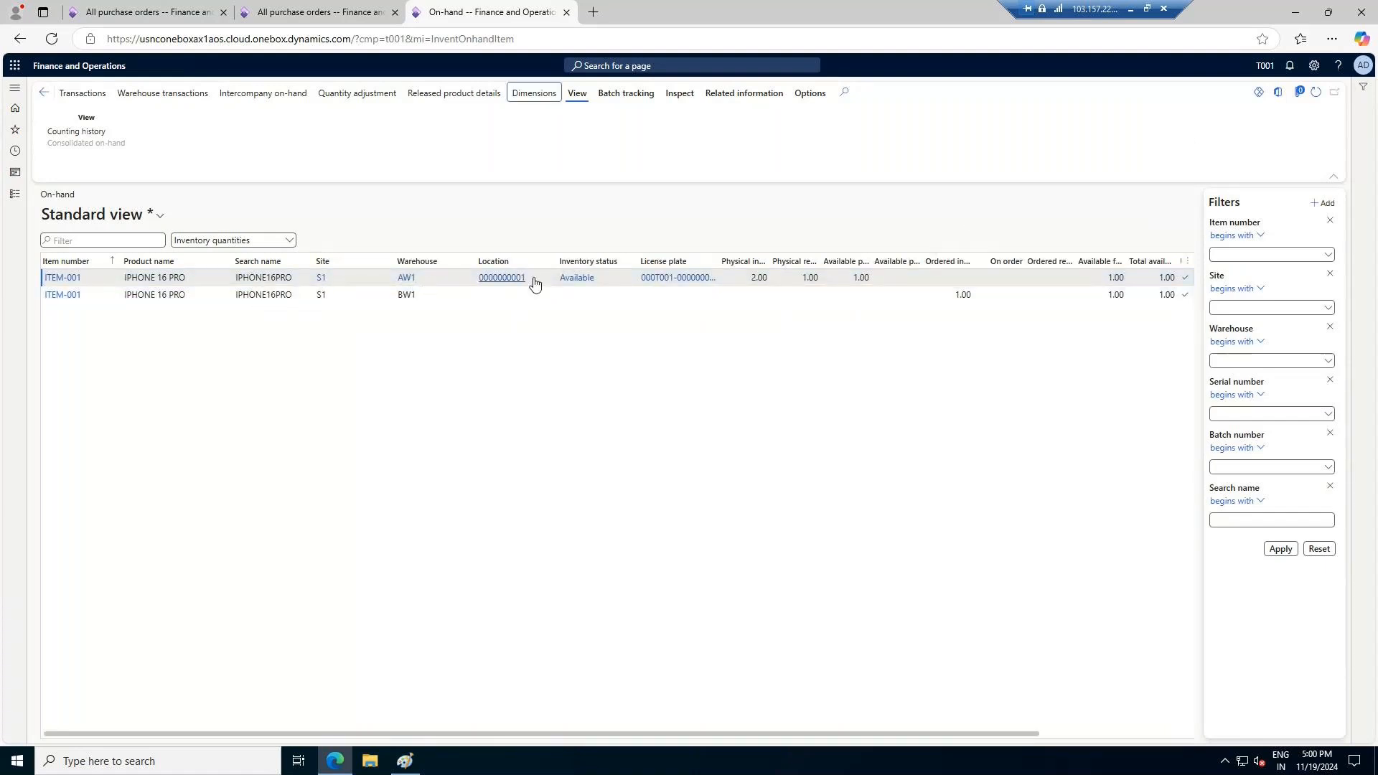
mouse_move(525, 285)
left_click_drag(819, 260, 849, 260)
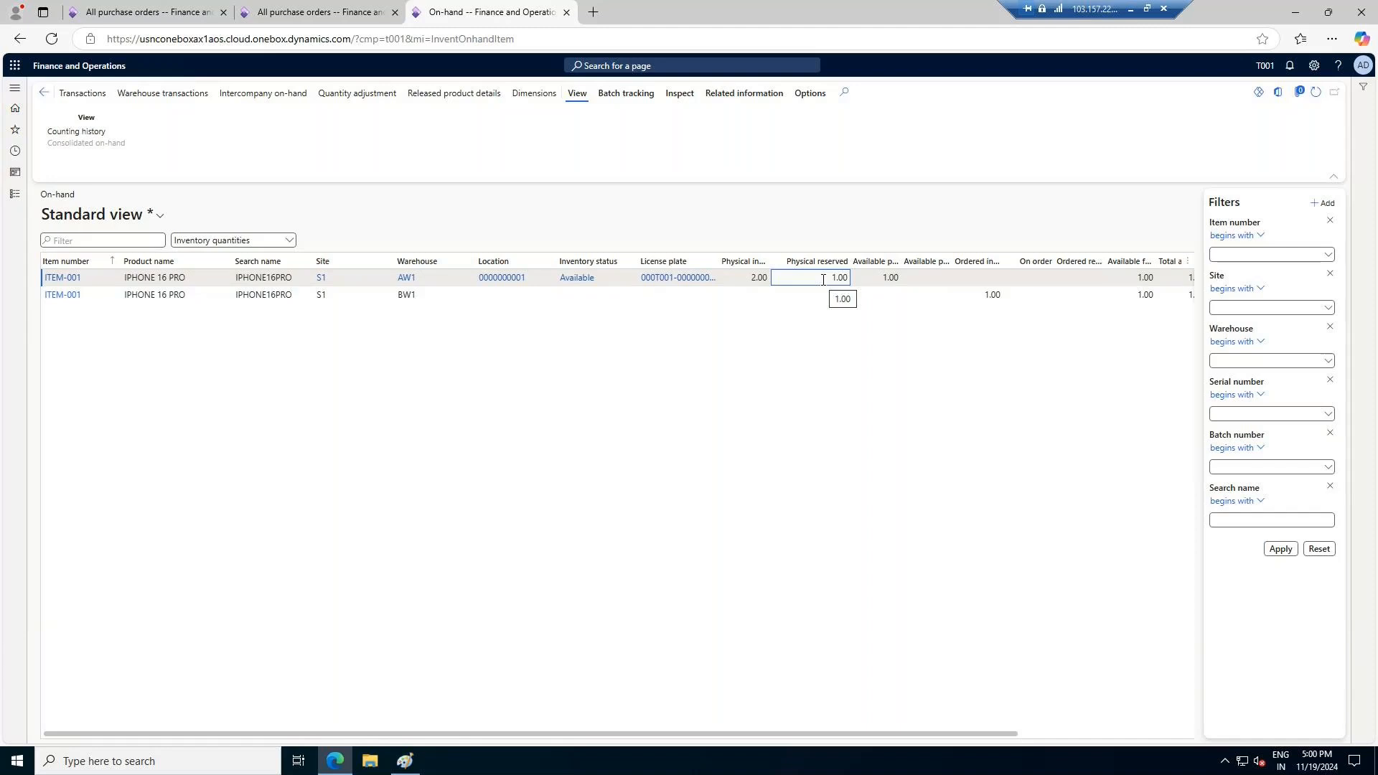
mouse_move(701, 288)
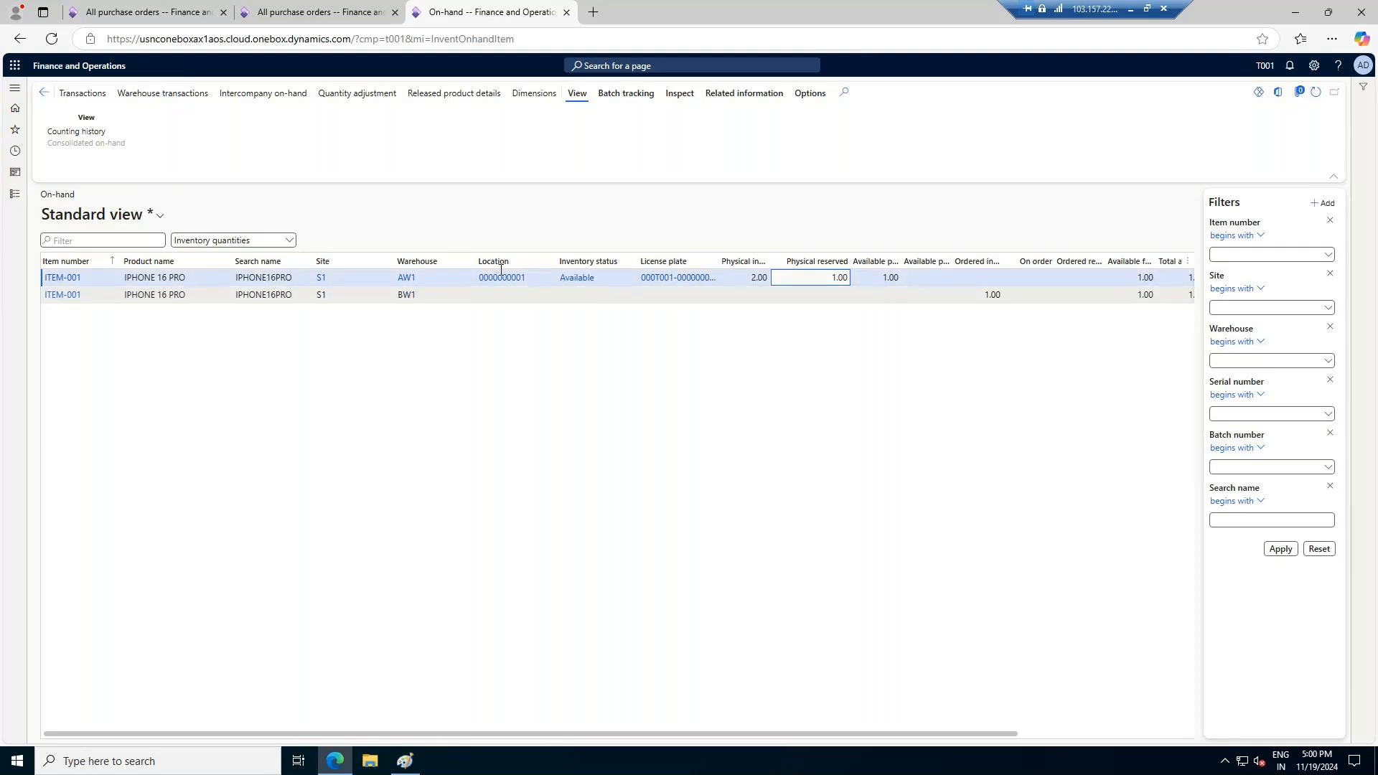
Return to the BW1 purchase order, dismiss its messages and look up the line's available locations and license plates
left_click(167, 6)
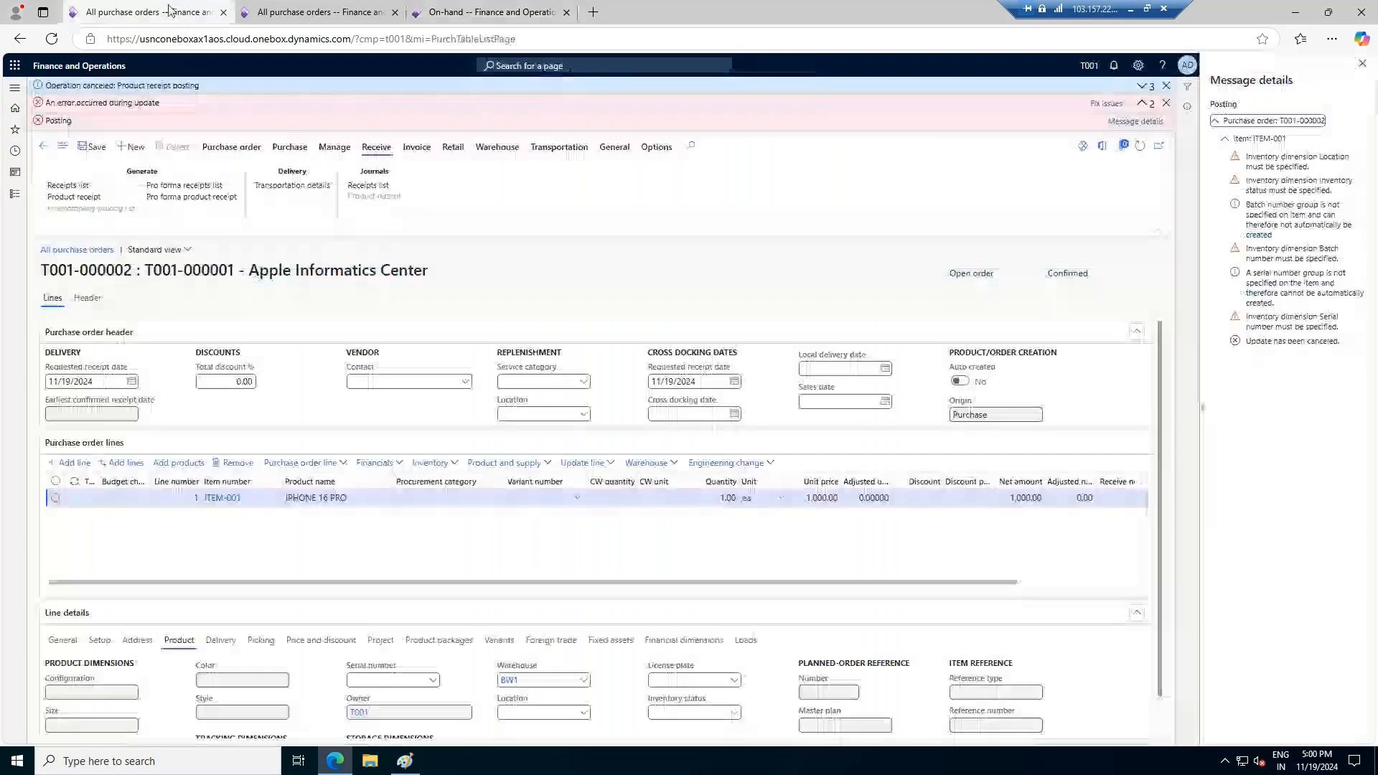
left_click(1164, 103)
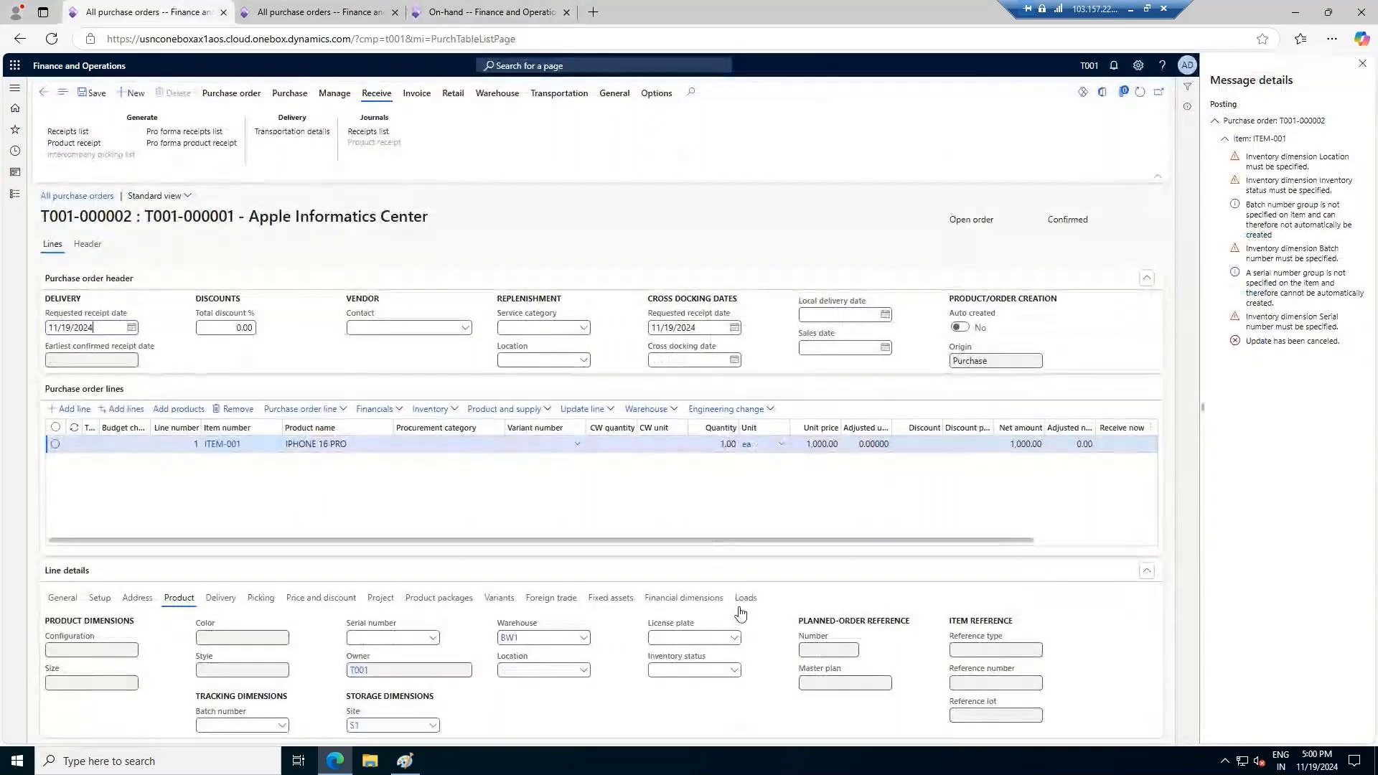
left_click(583, 669)
left_click(559, 727)
left_click(581, 674)
left_click(631, 715)
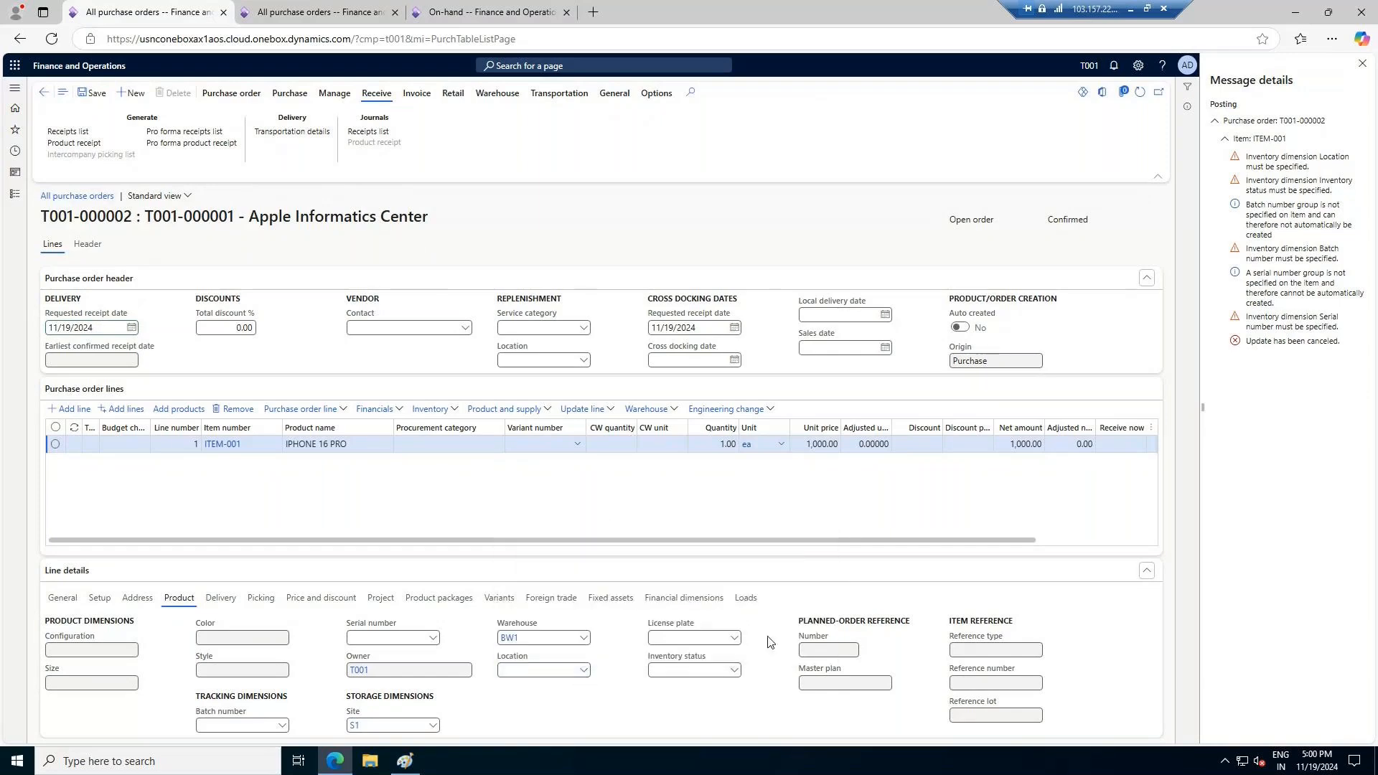
left_click(735, 639)
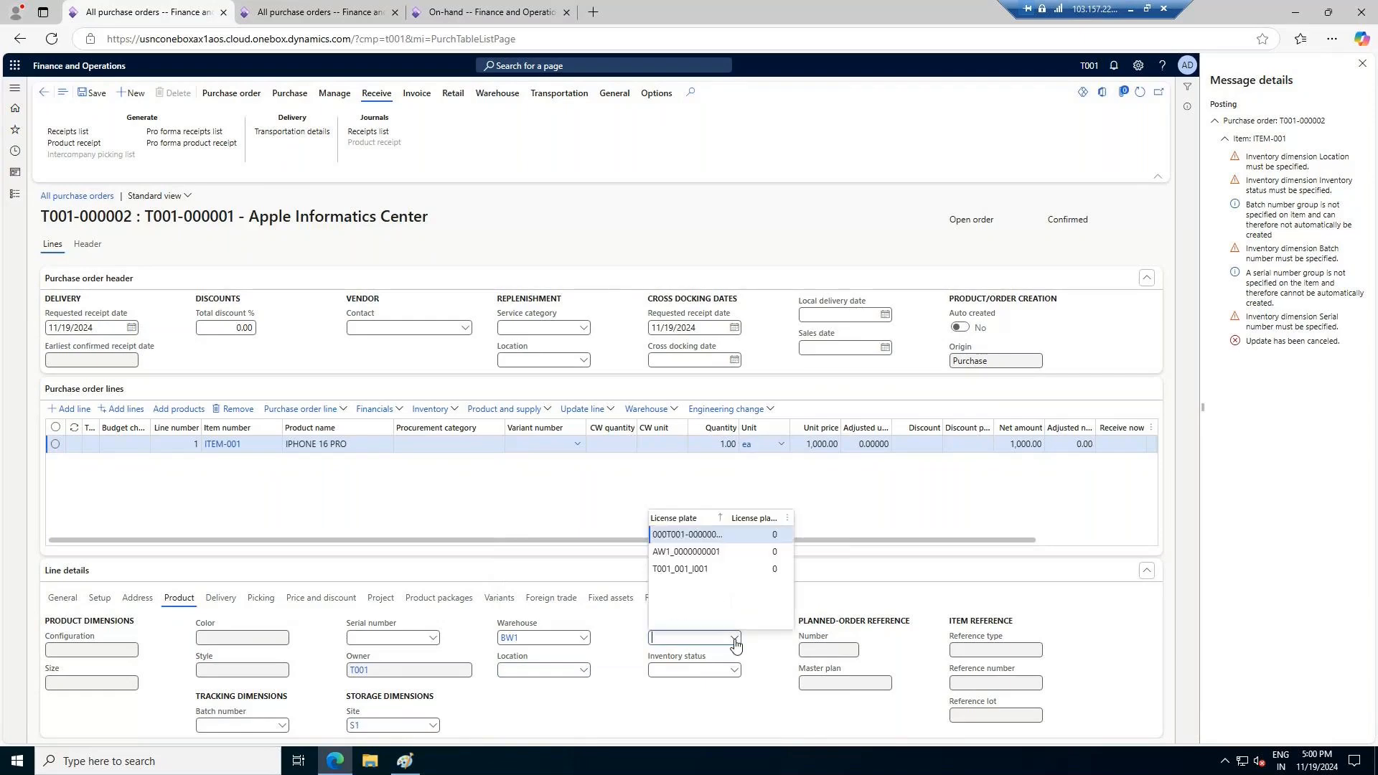
Try to post the BW1 purchase order's product receipt as 11192024/012 and open the resulting message details
left_click(1363, 65)
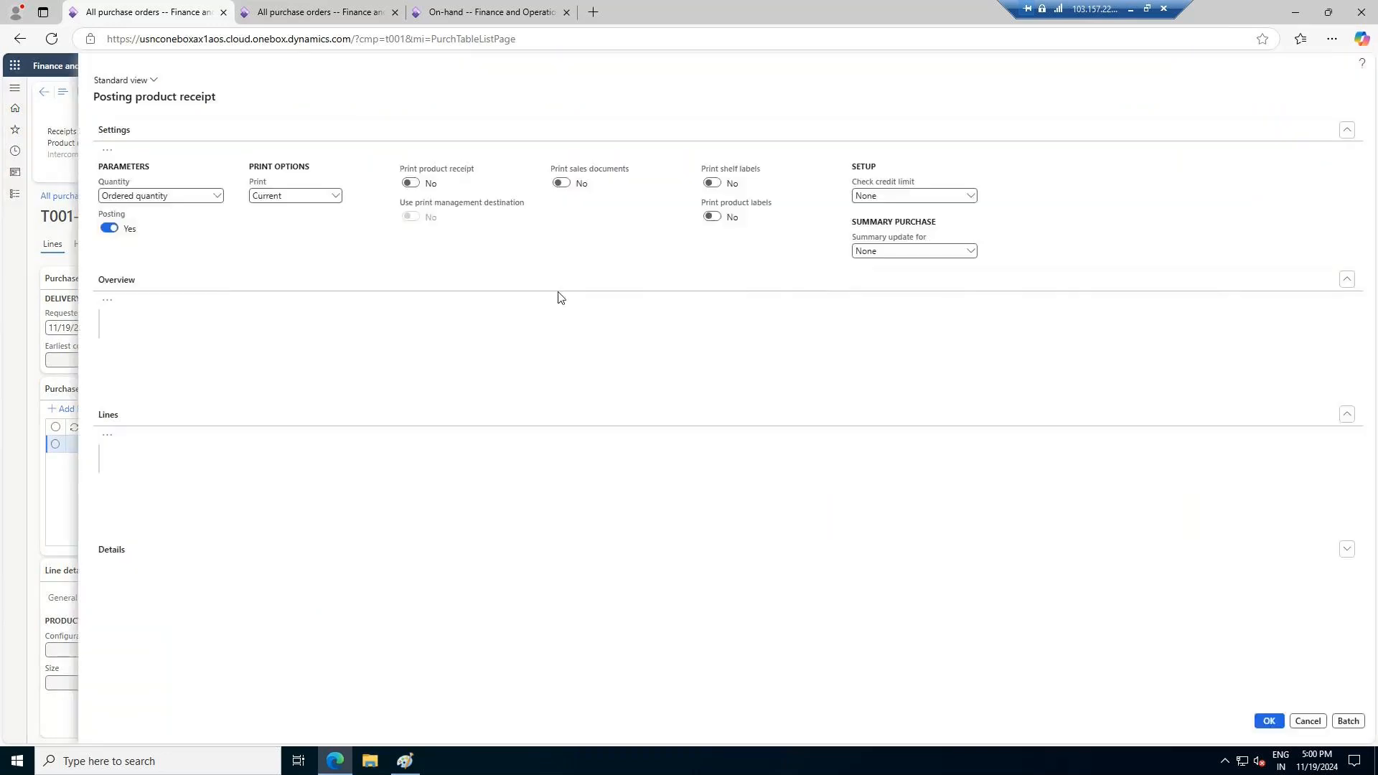
type("11192024/")
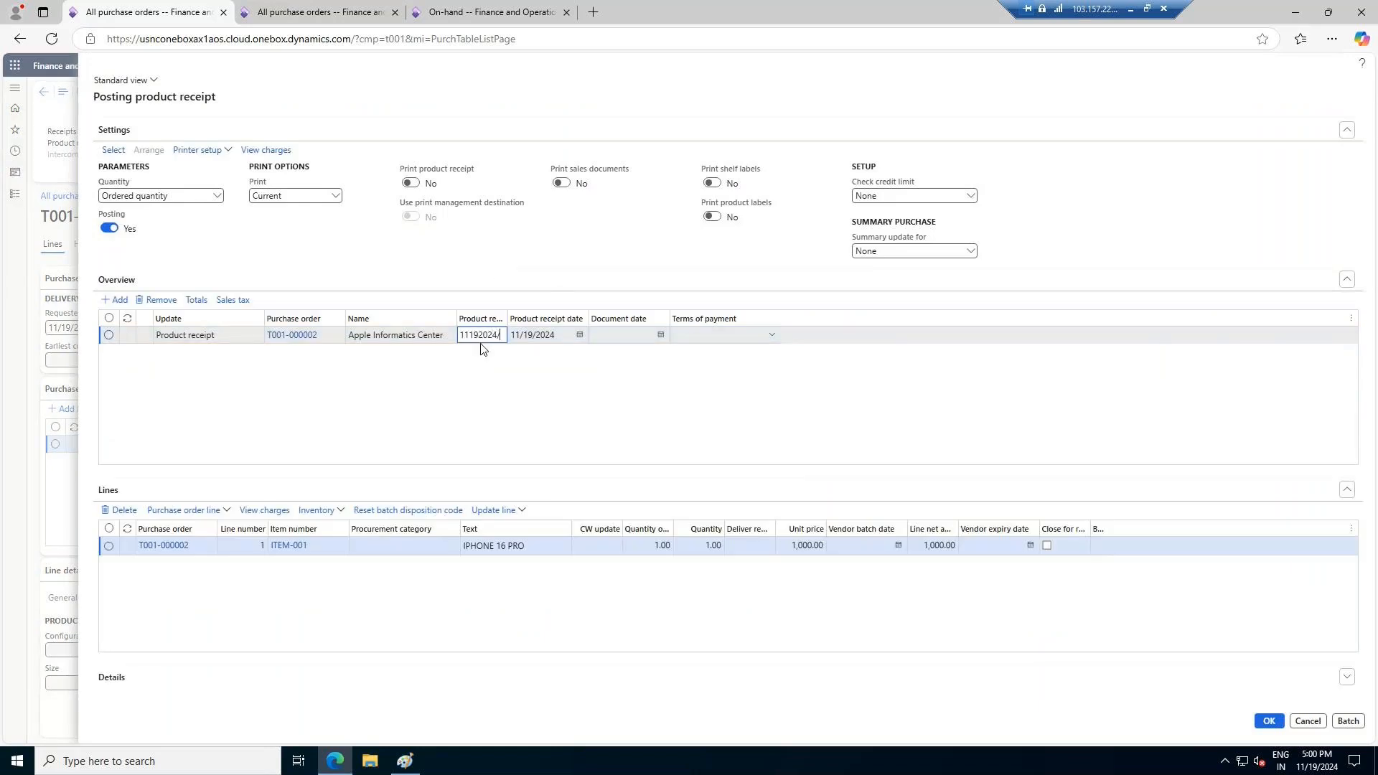
type("012")
left_click(1268, 720)
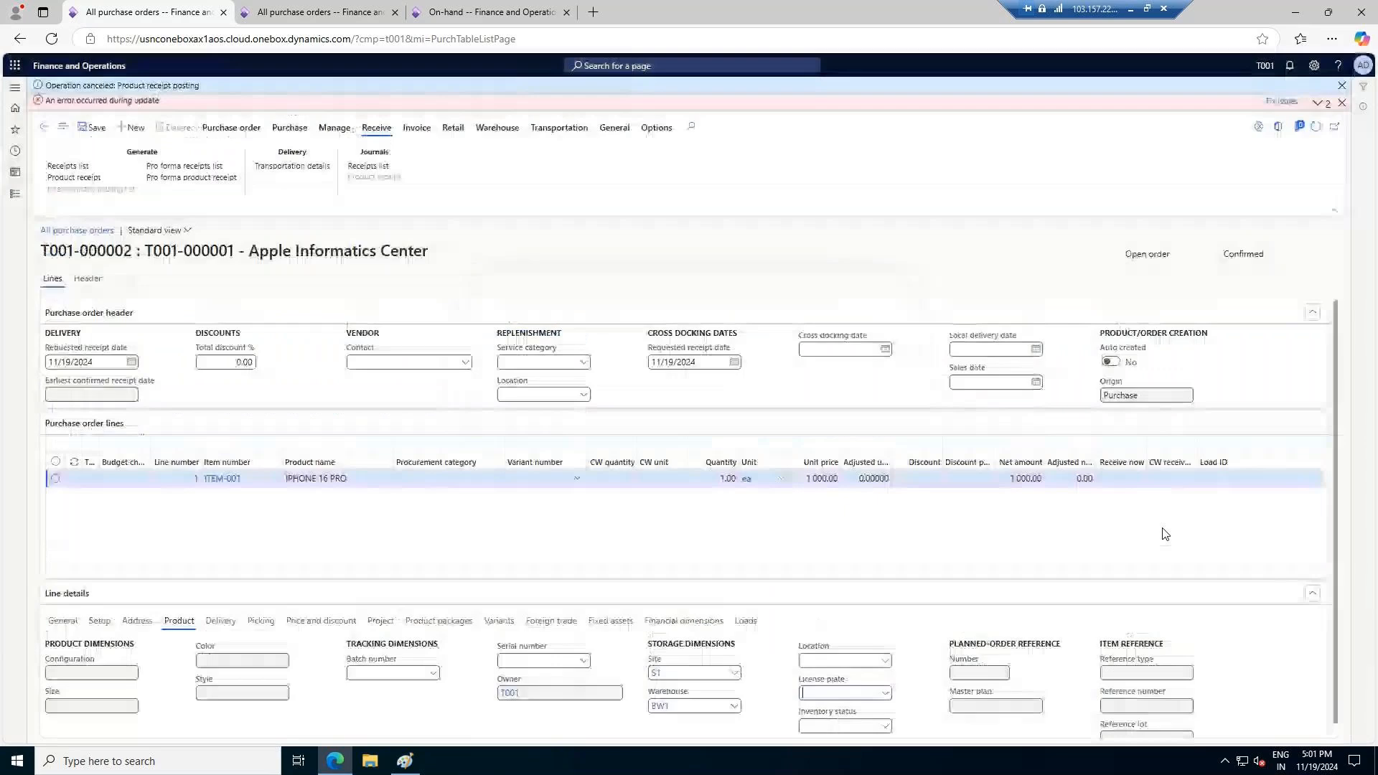
left_click(1319, 106)
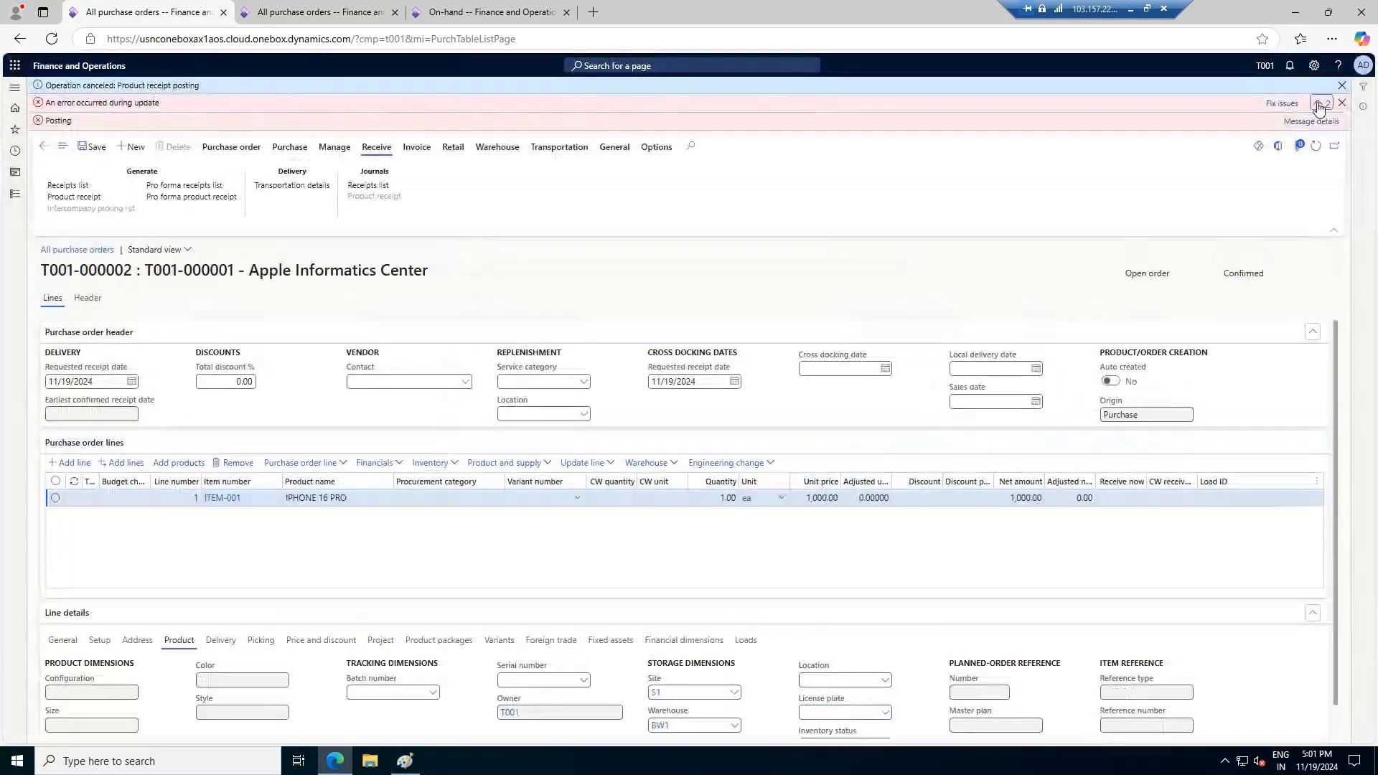
left_click(1318, 120)
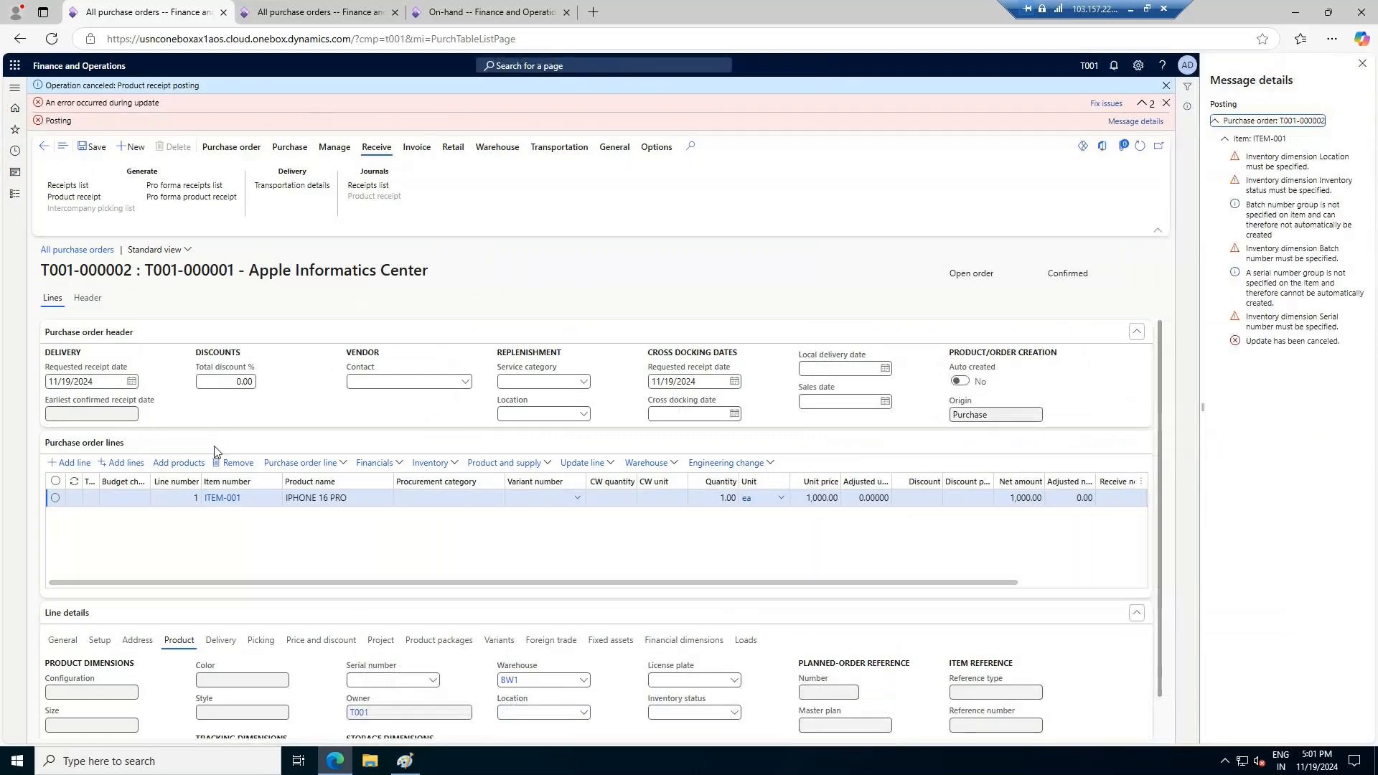
Open registration for the product receipt's ITEM-001 line and create its serial number with the format SR/2024/######
left_click(80, 198)
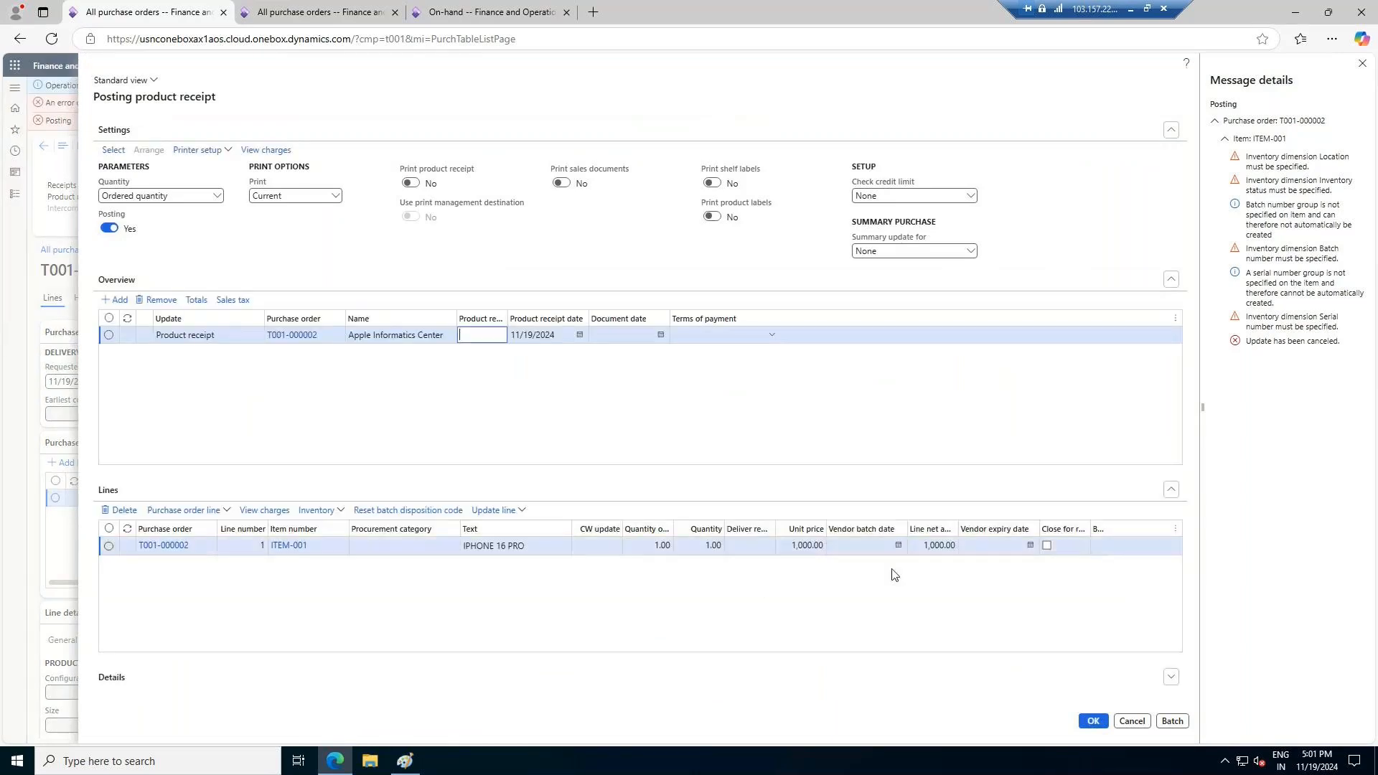
left_click(515, 510)
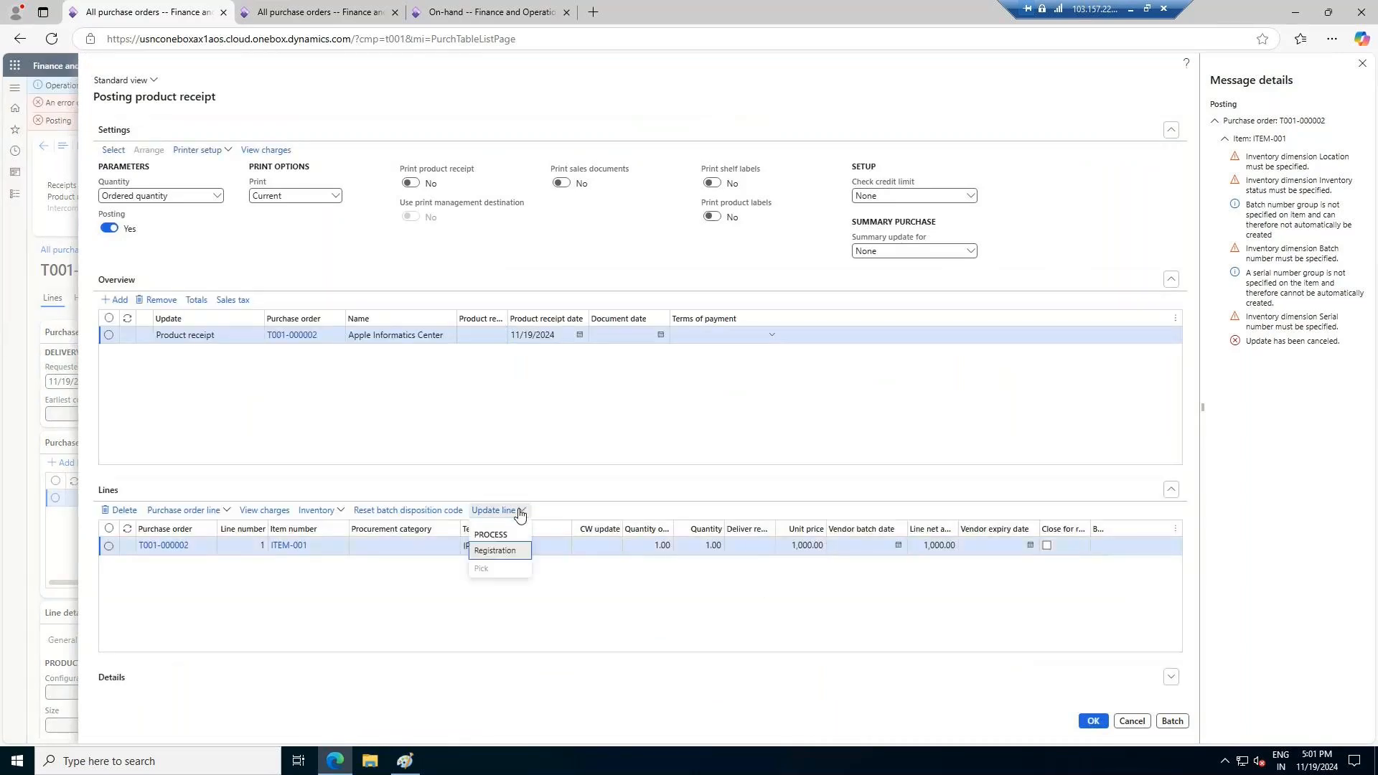
left_click(495, 551)
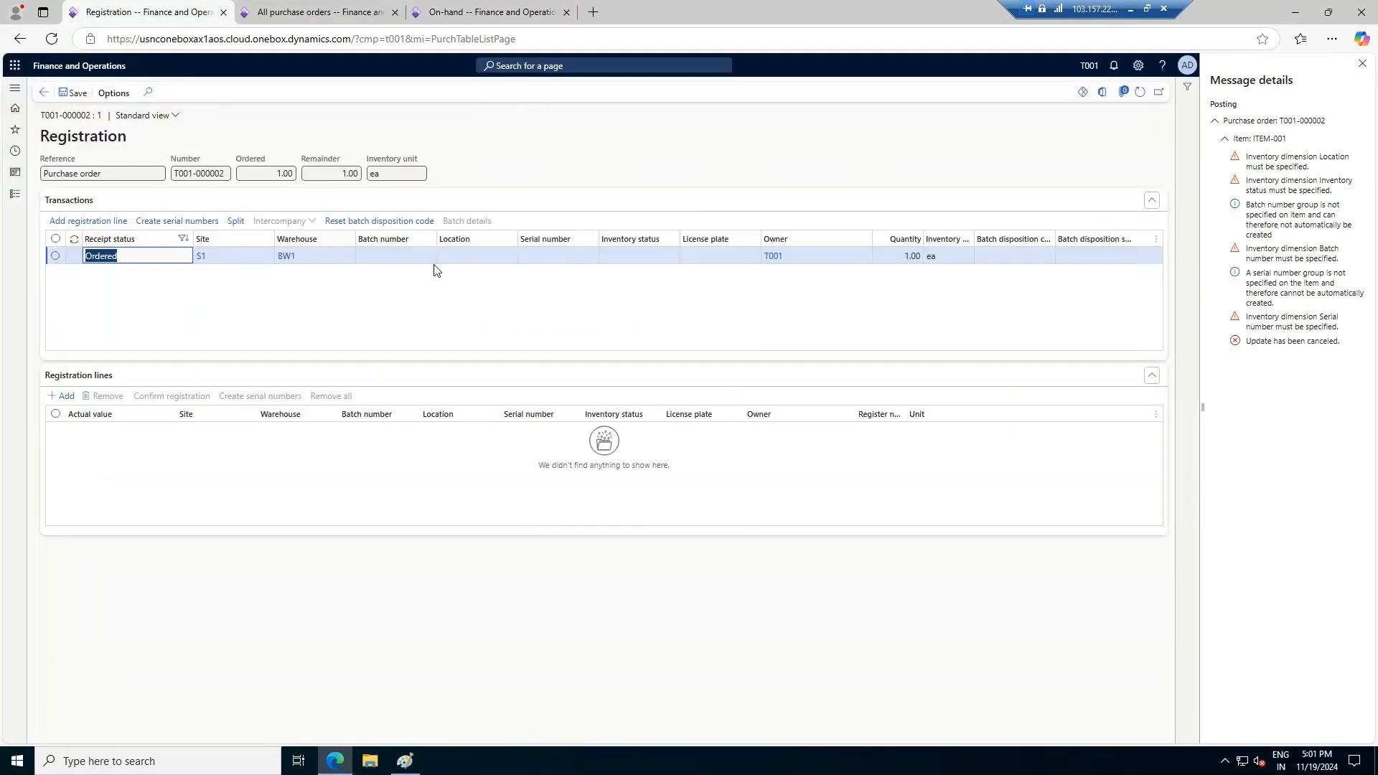
left_click(187, 225)
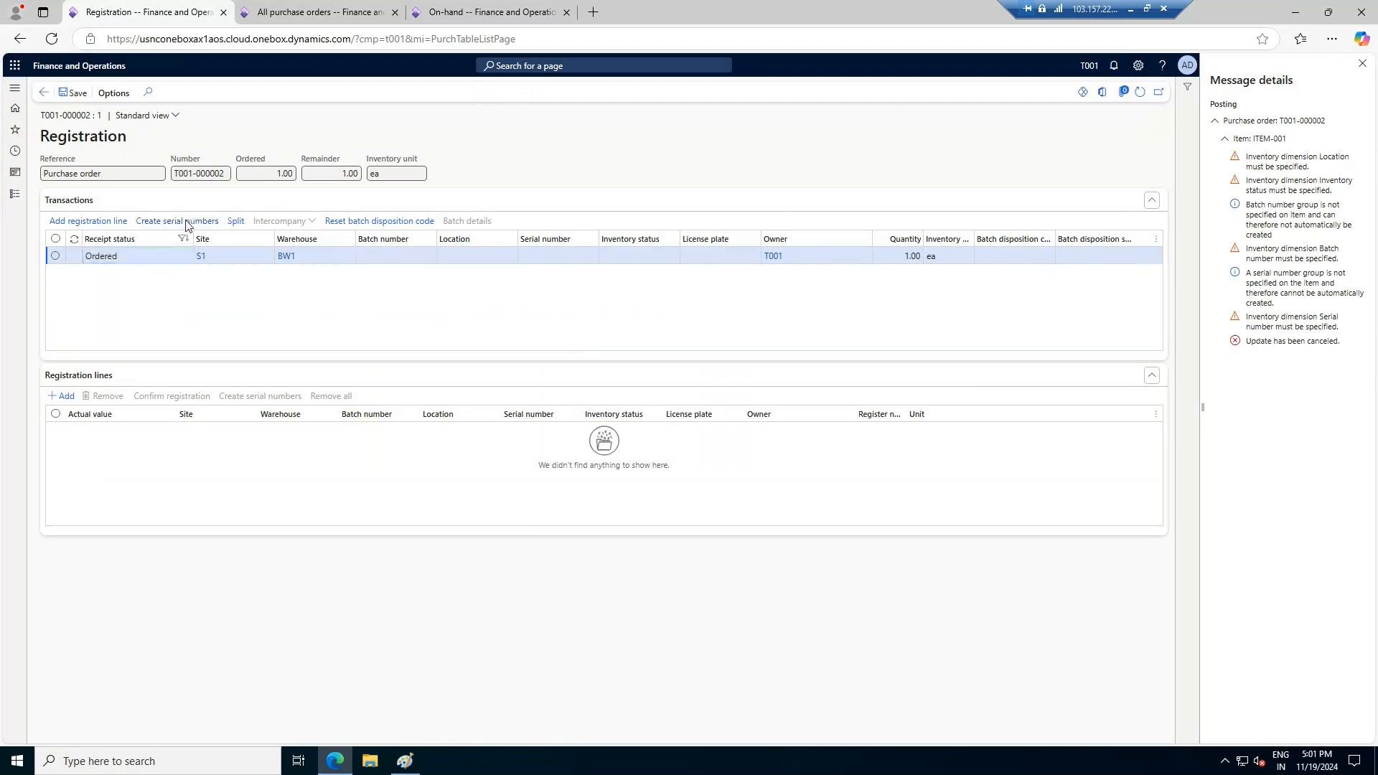
type("SR/2024")
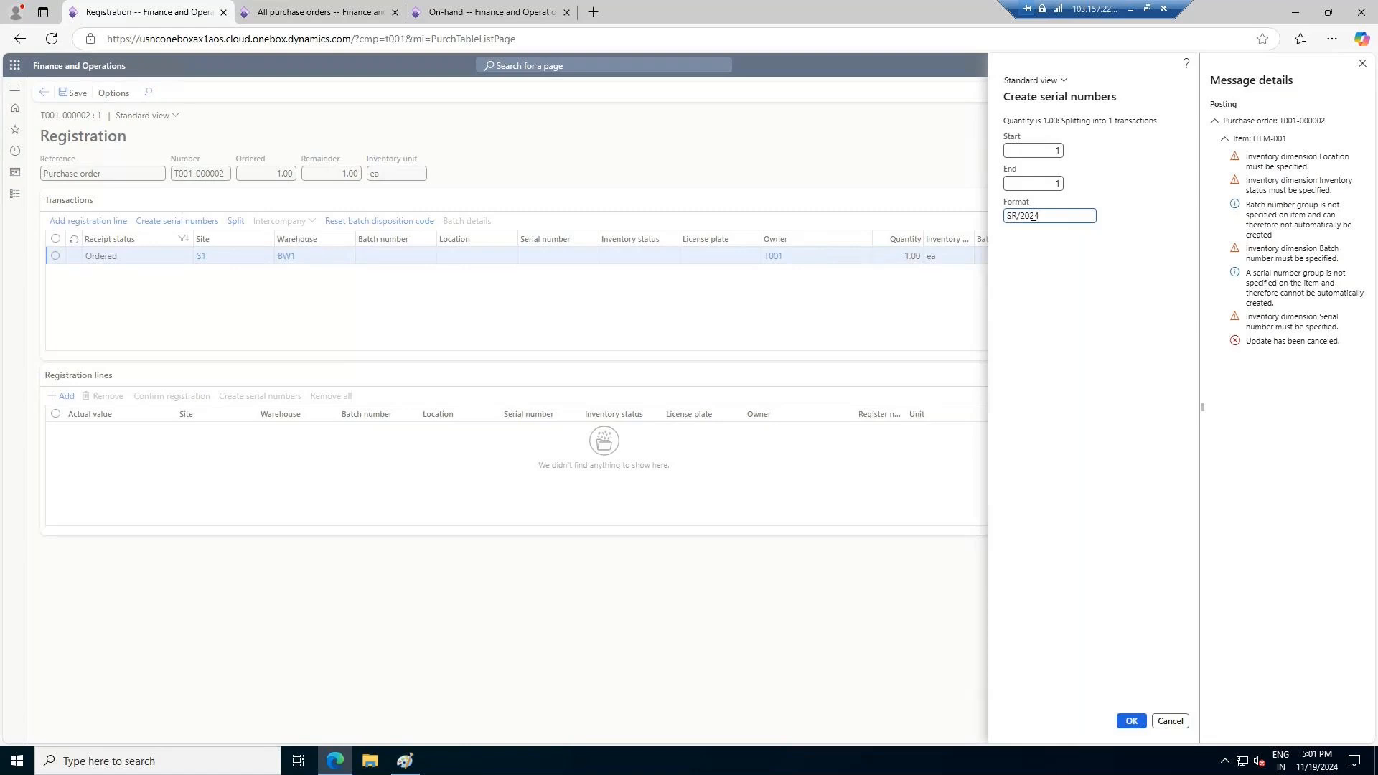
type("/######")
left_click(1132, 720)
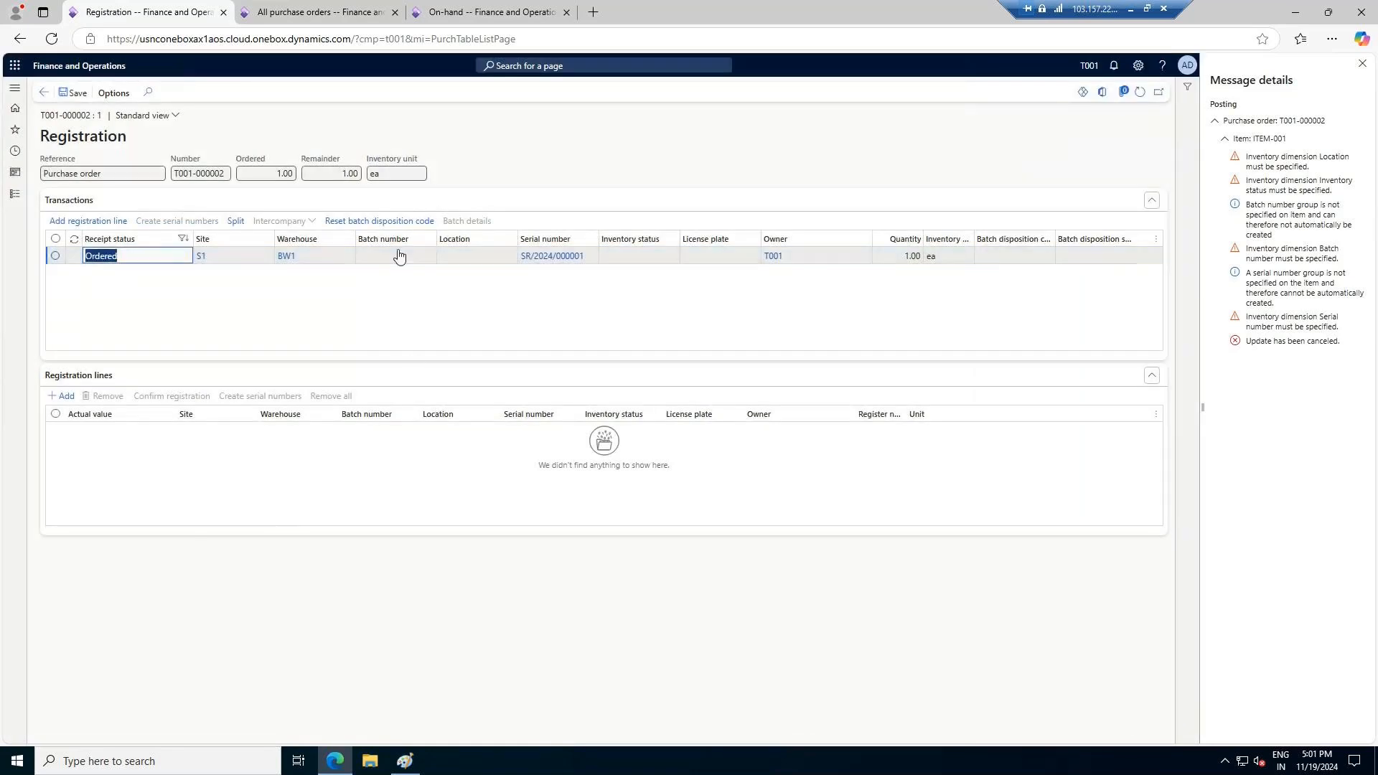
Add a registration line for the BW1 transaction, set its batch number to B1 and look up its locations
left_click(87, 221)
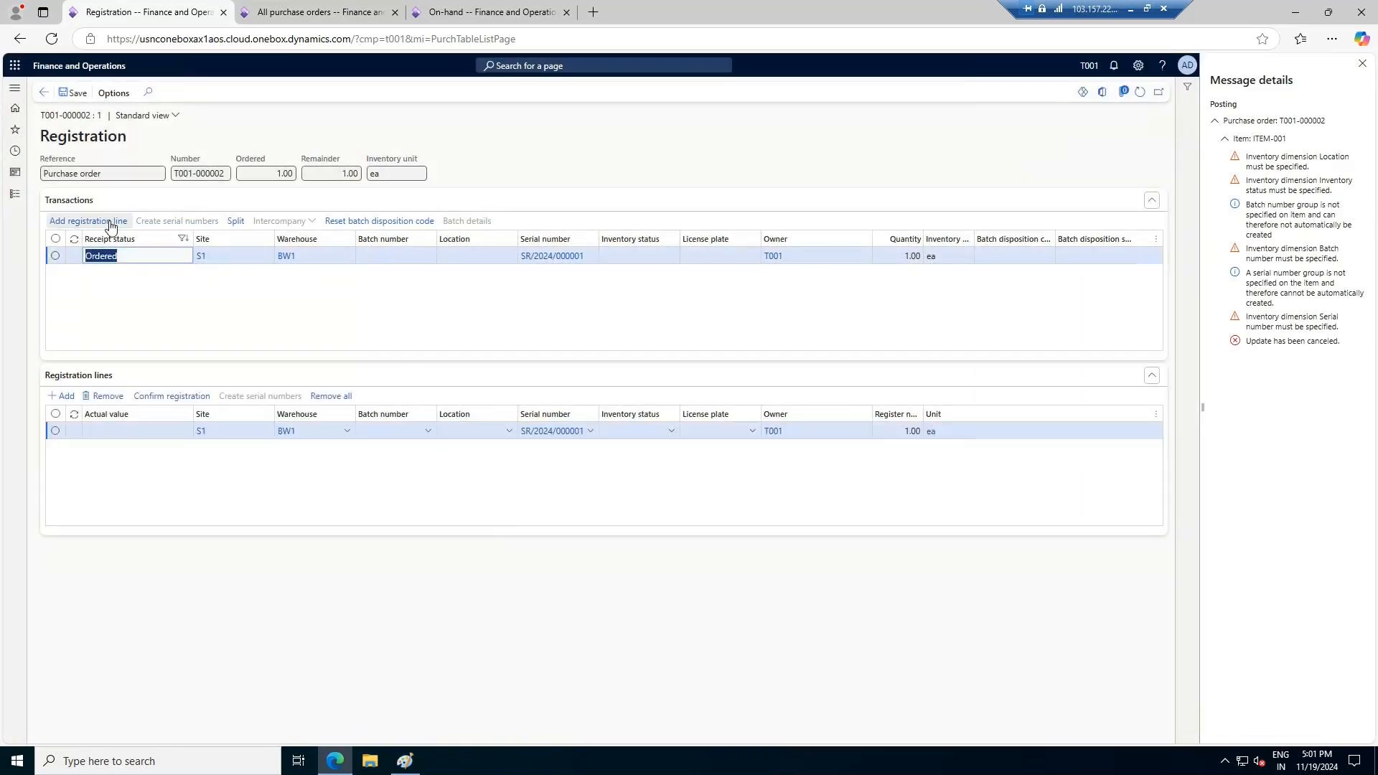
left_click(427, 434)
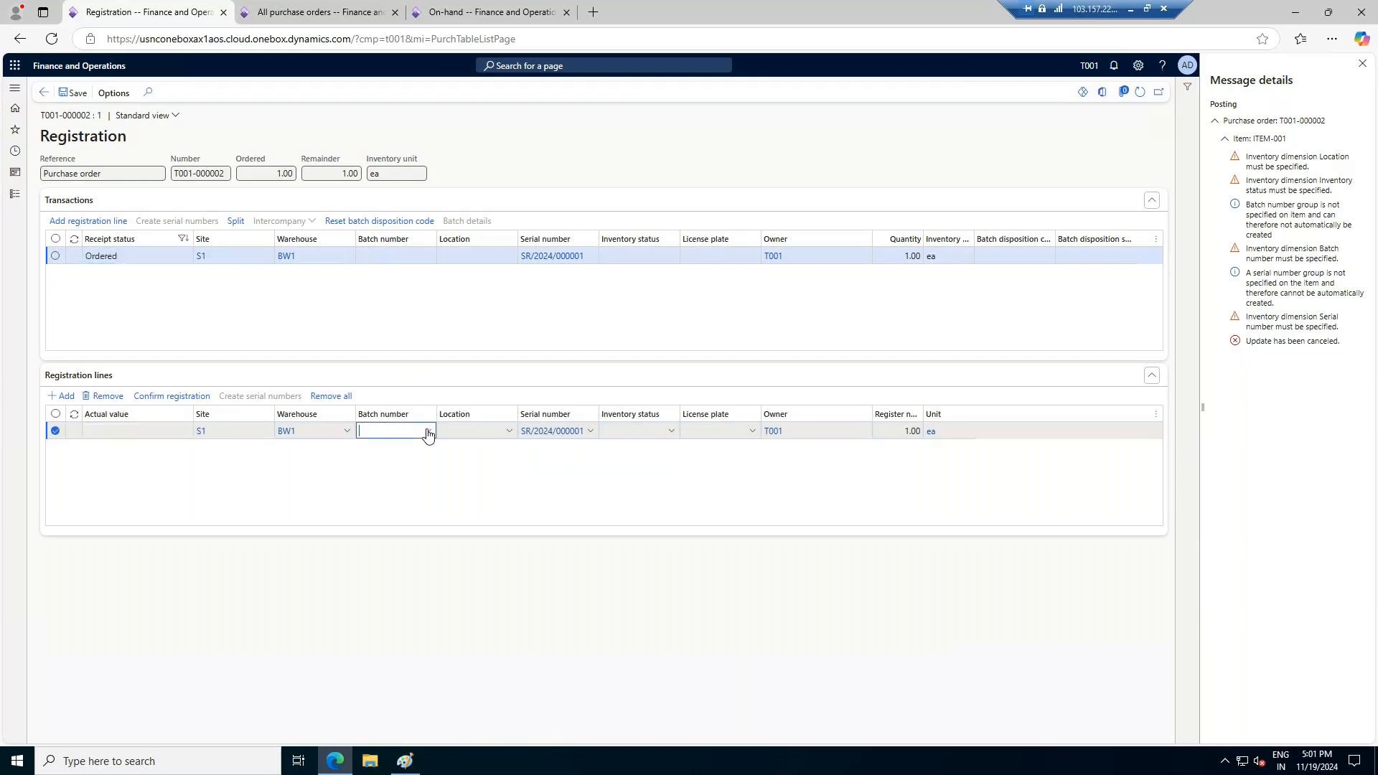
left_click(427, 431)
left_click(389, 488)
left_click(508, 432)
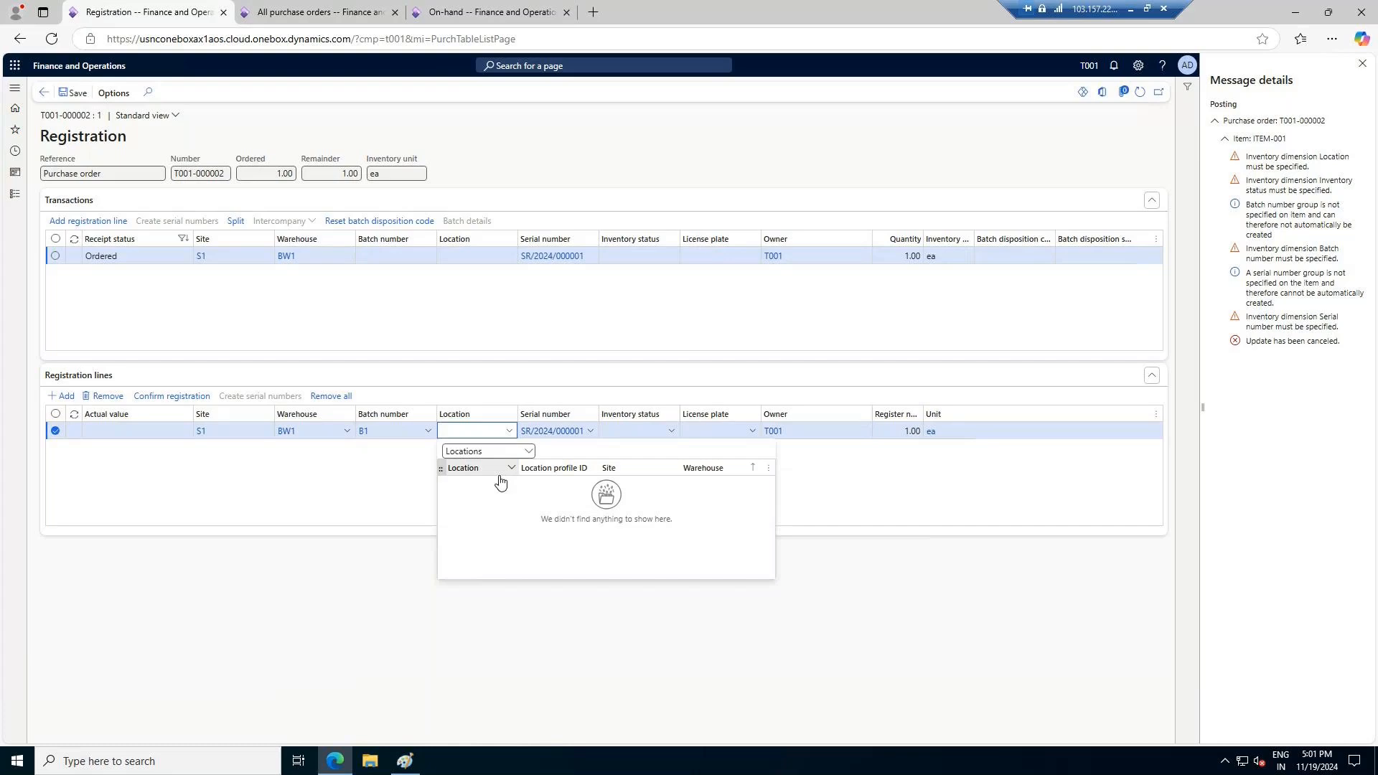
left_click(527, 455)
left_click(528, 455)
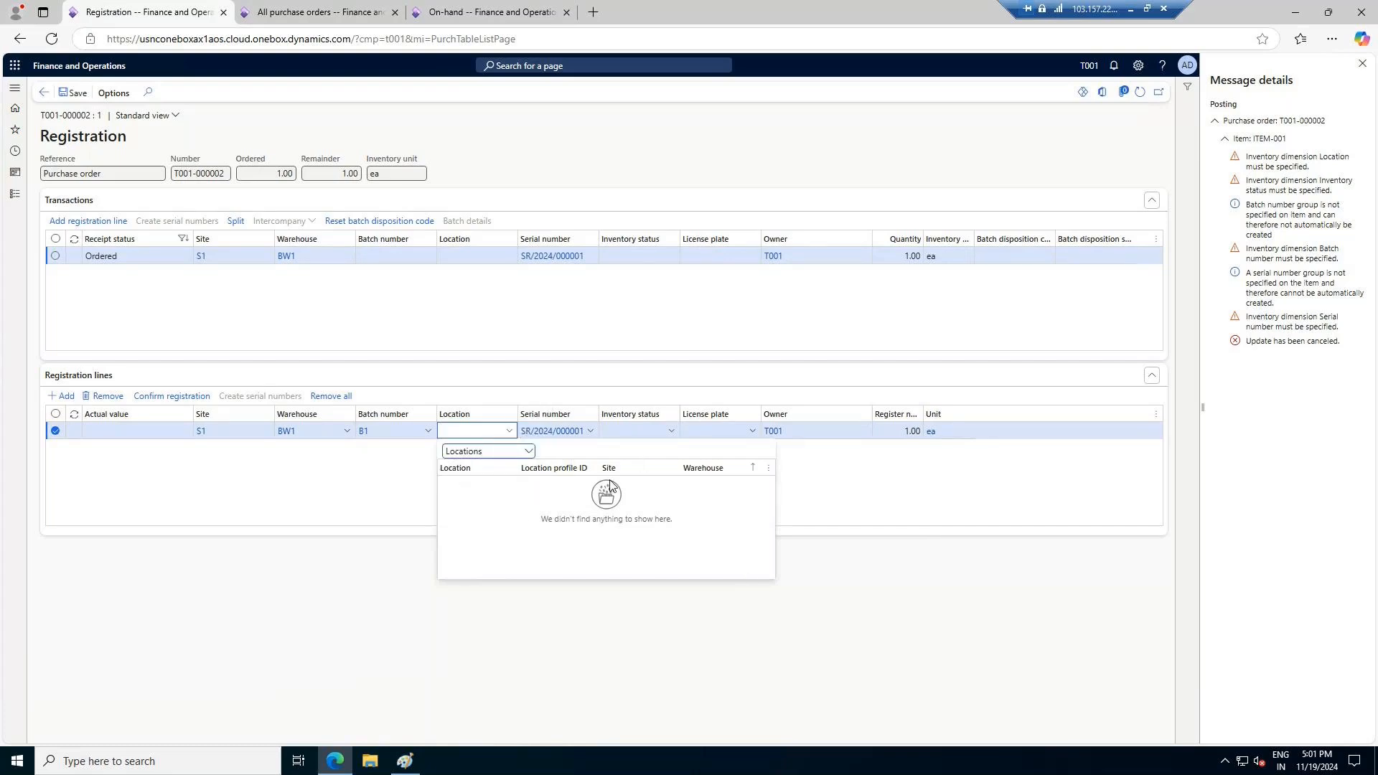
left_click(436, 453)
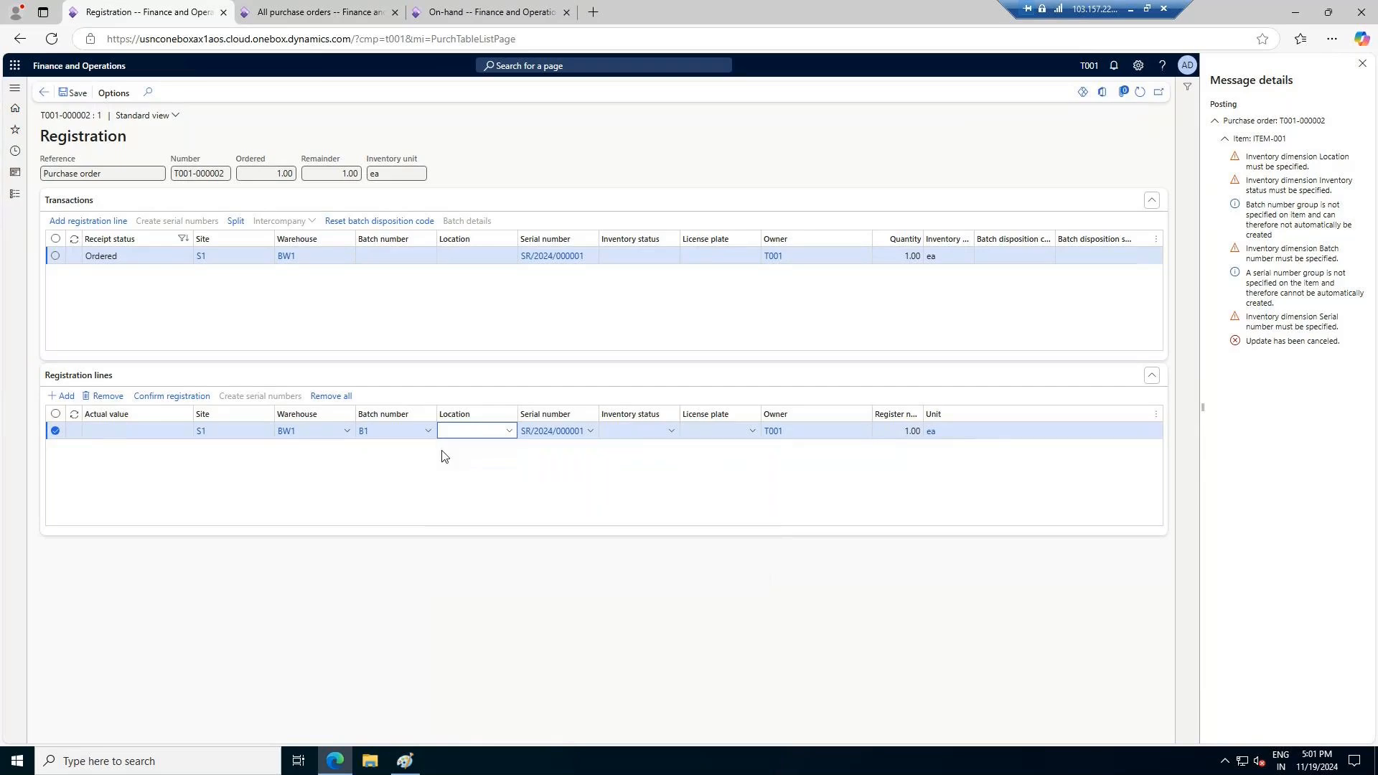
left_click(672, 431)
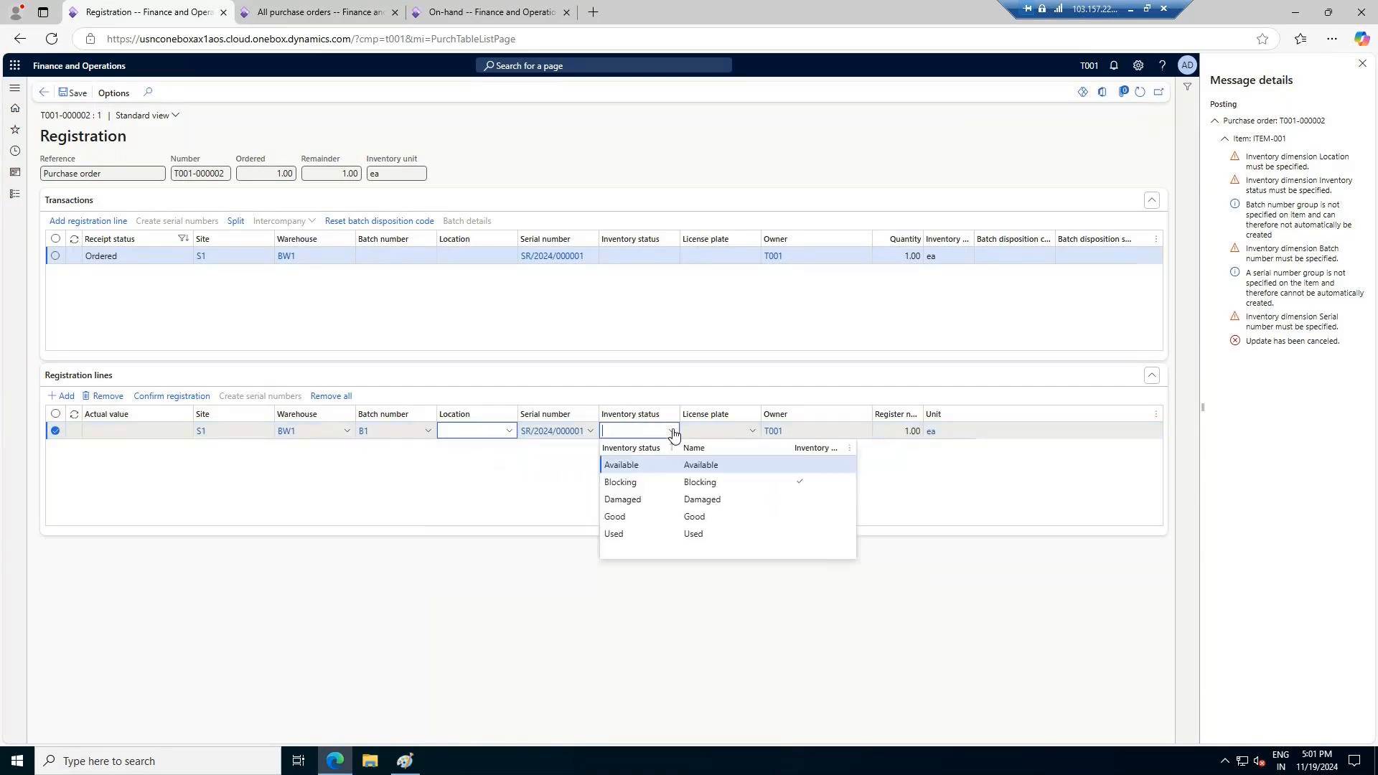
left_click(710, 465)
left_click(752, 431)
left_click(707, 477)
left_click(172, 396)
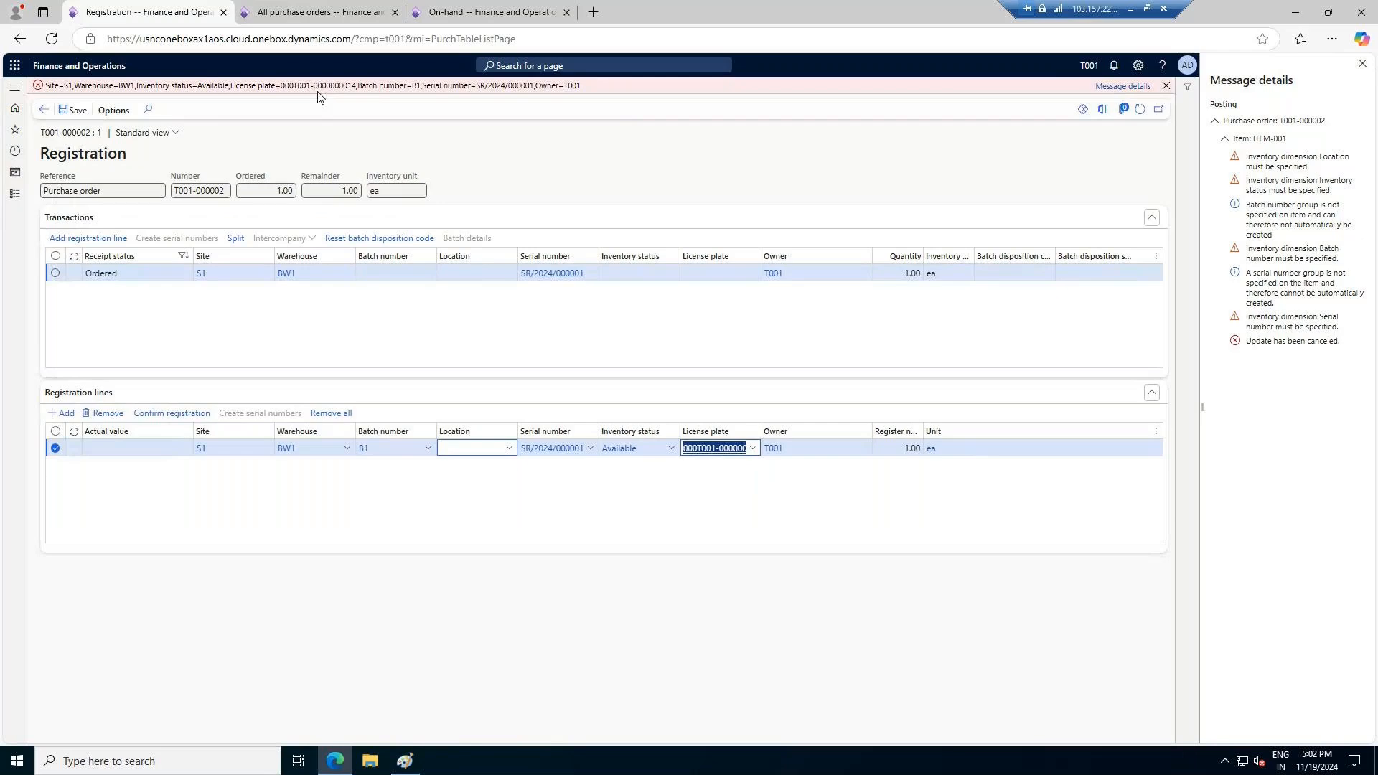
left_click(1131, 87)
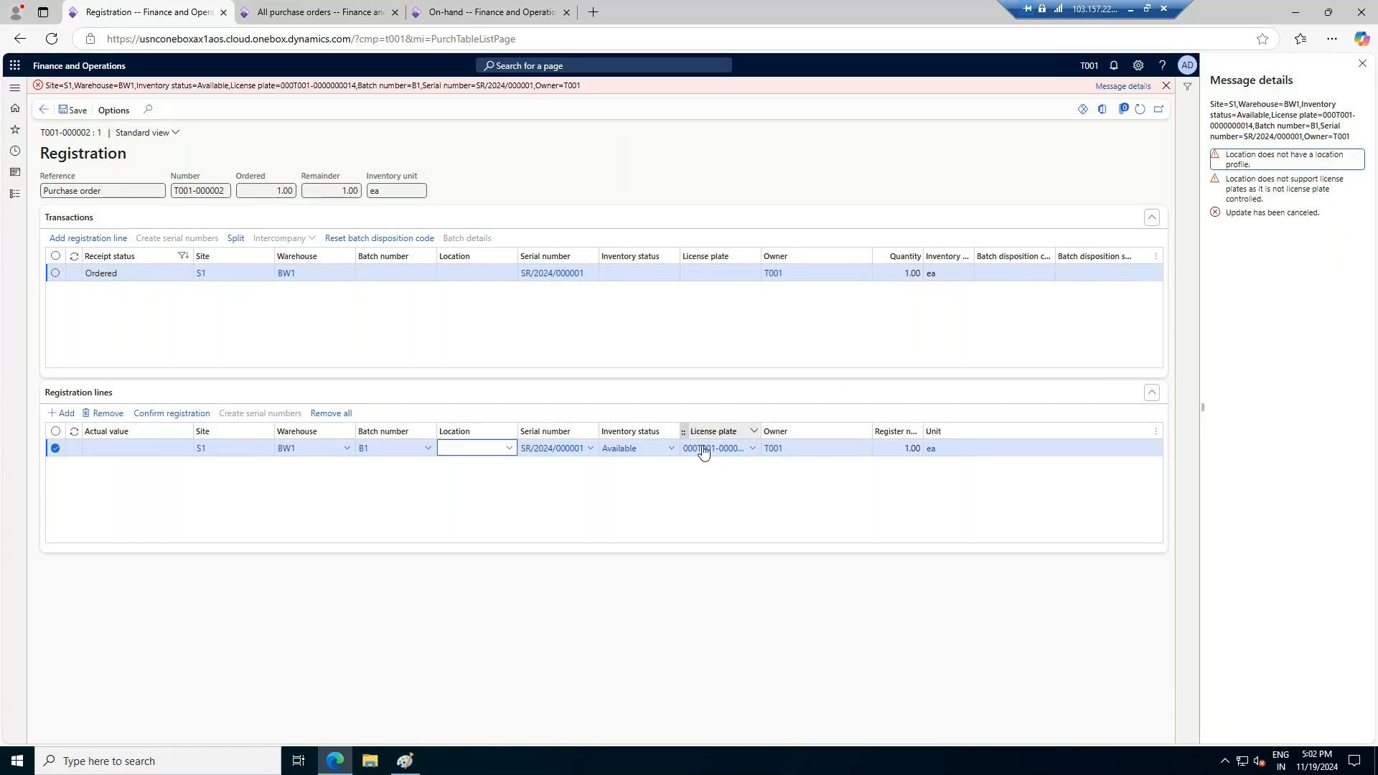
Clear the license plate from the registration line and go back to its location field
left_click(751, 450)
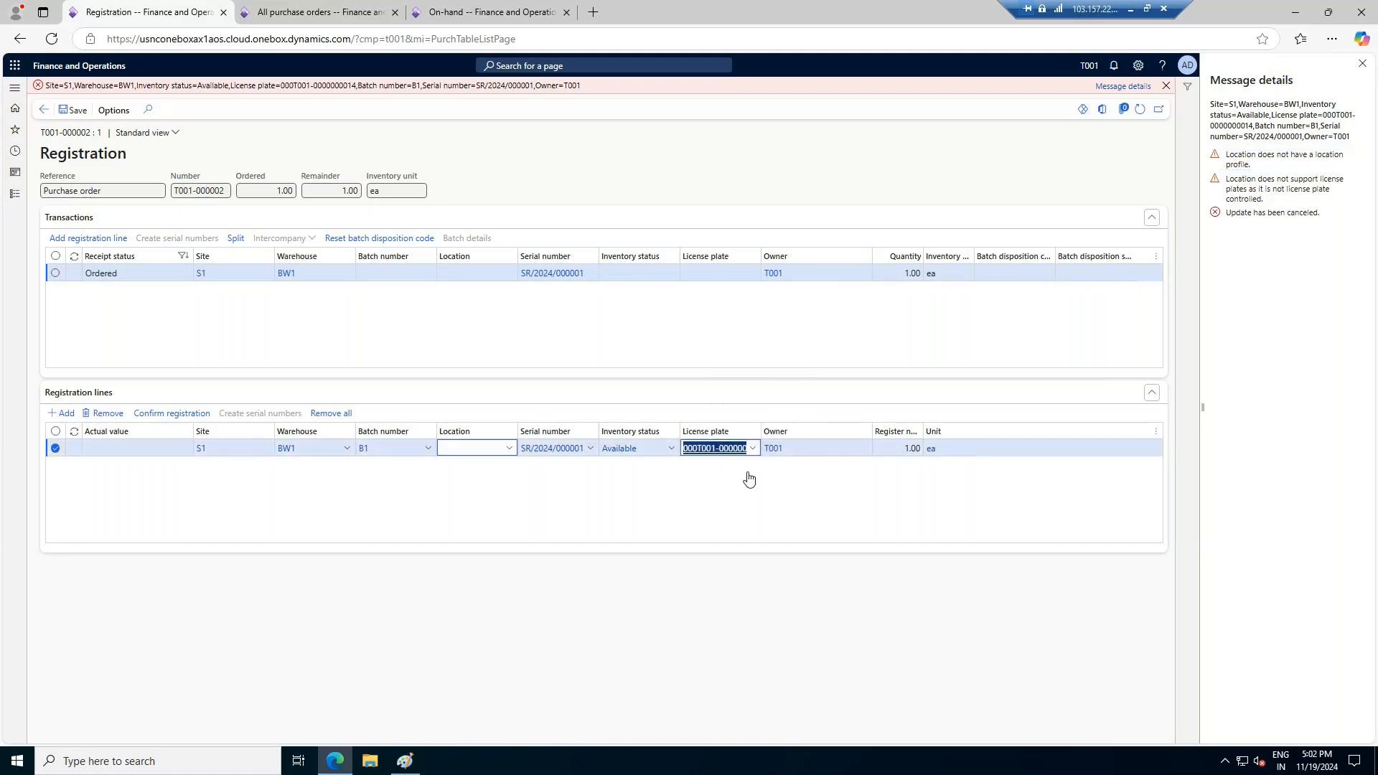
key("Tab")
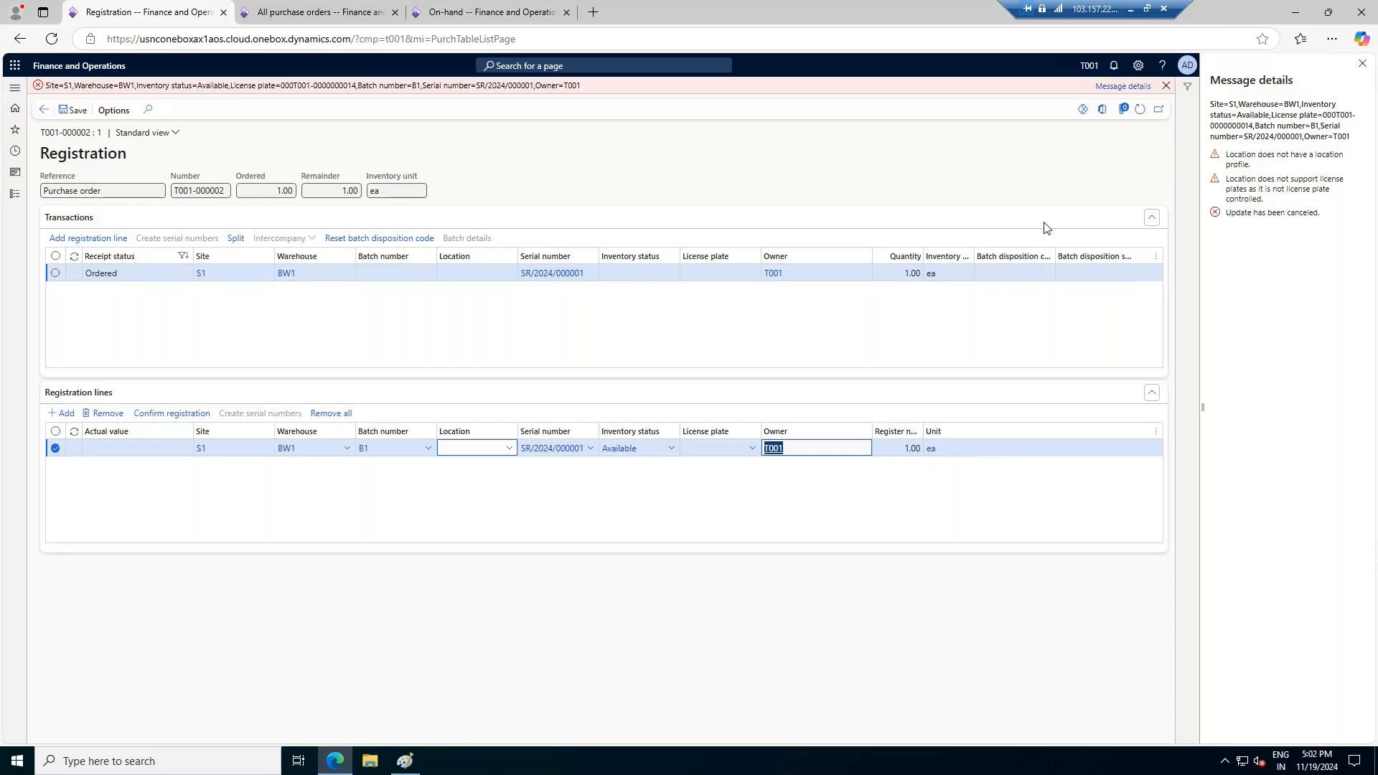
left_click(475, 449)
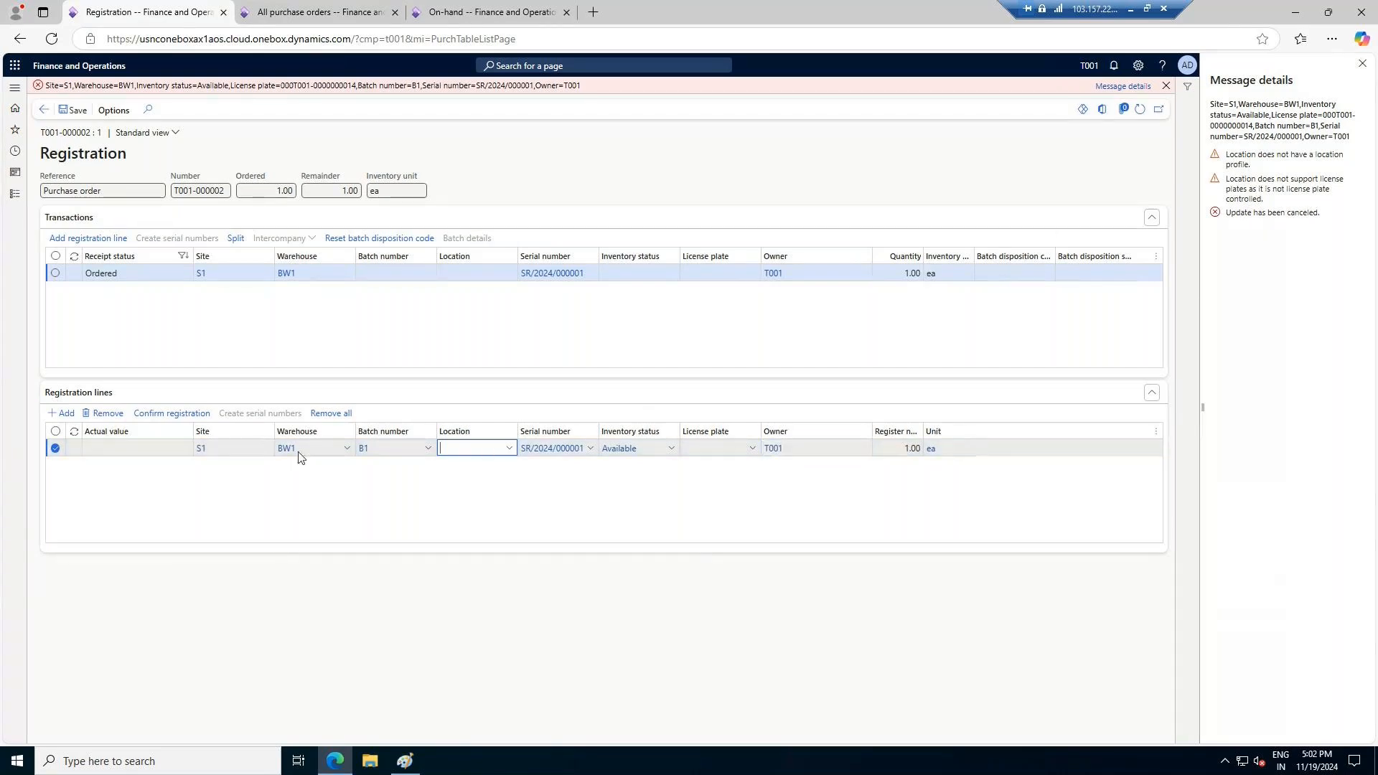
mouse_move(309, 452)
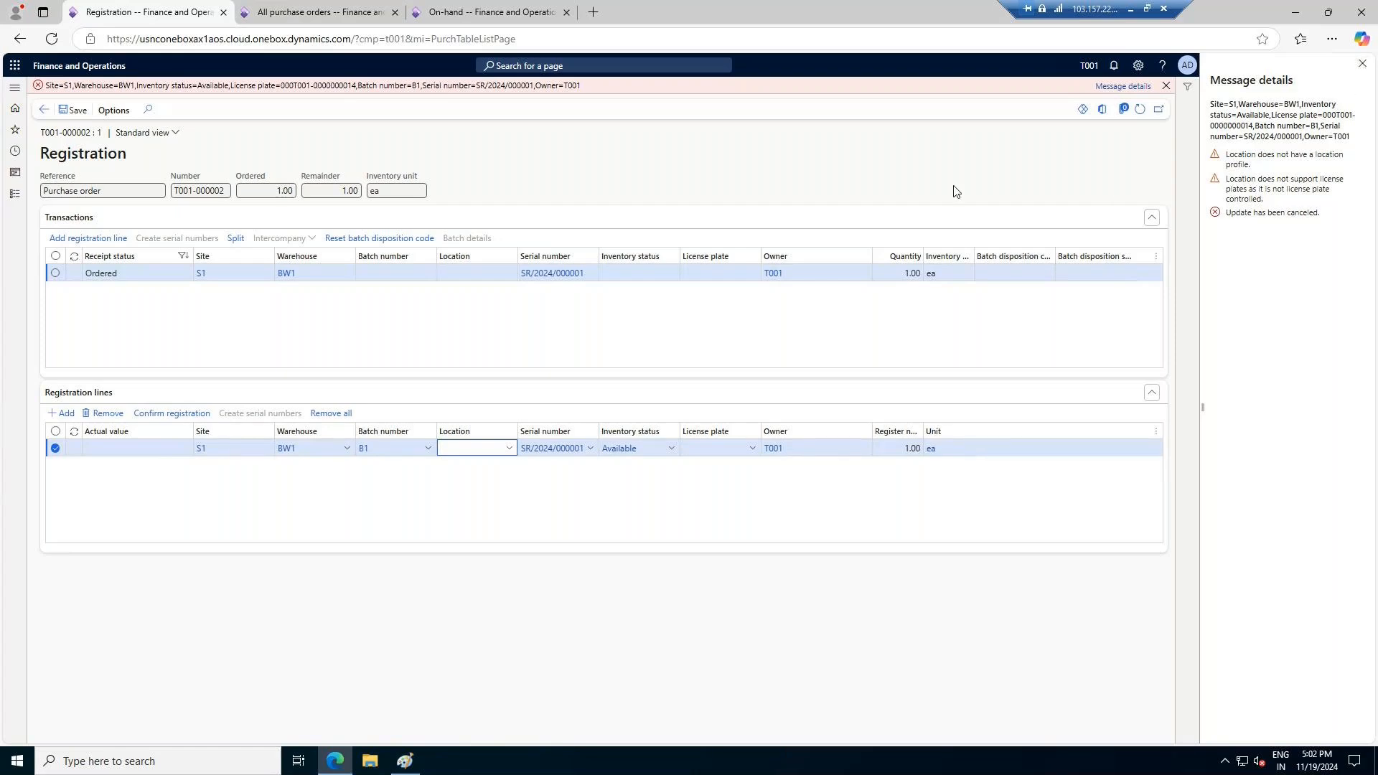
Switch to the AW1 purchase order and review ITEM-001's product information, including its inventory, engineering and purchase details
left_click(307, 11)
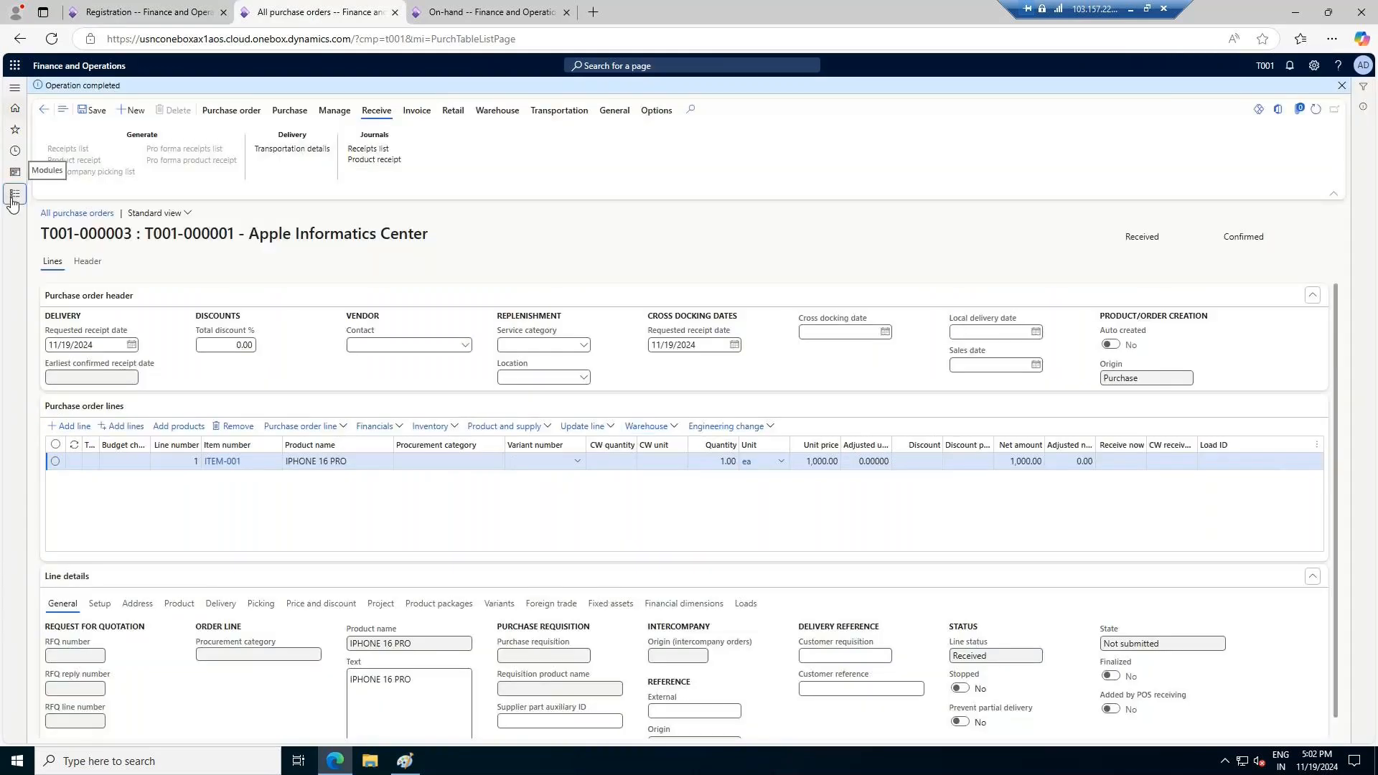
left_click(12, 203)
left_click(253, 407)
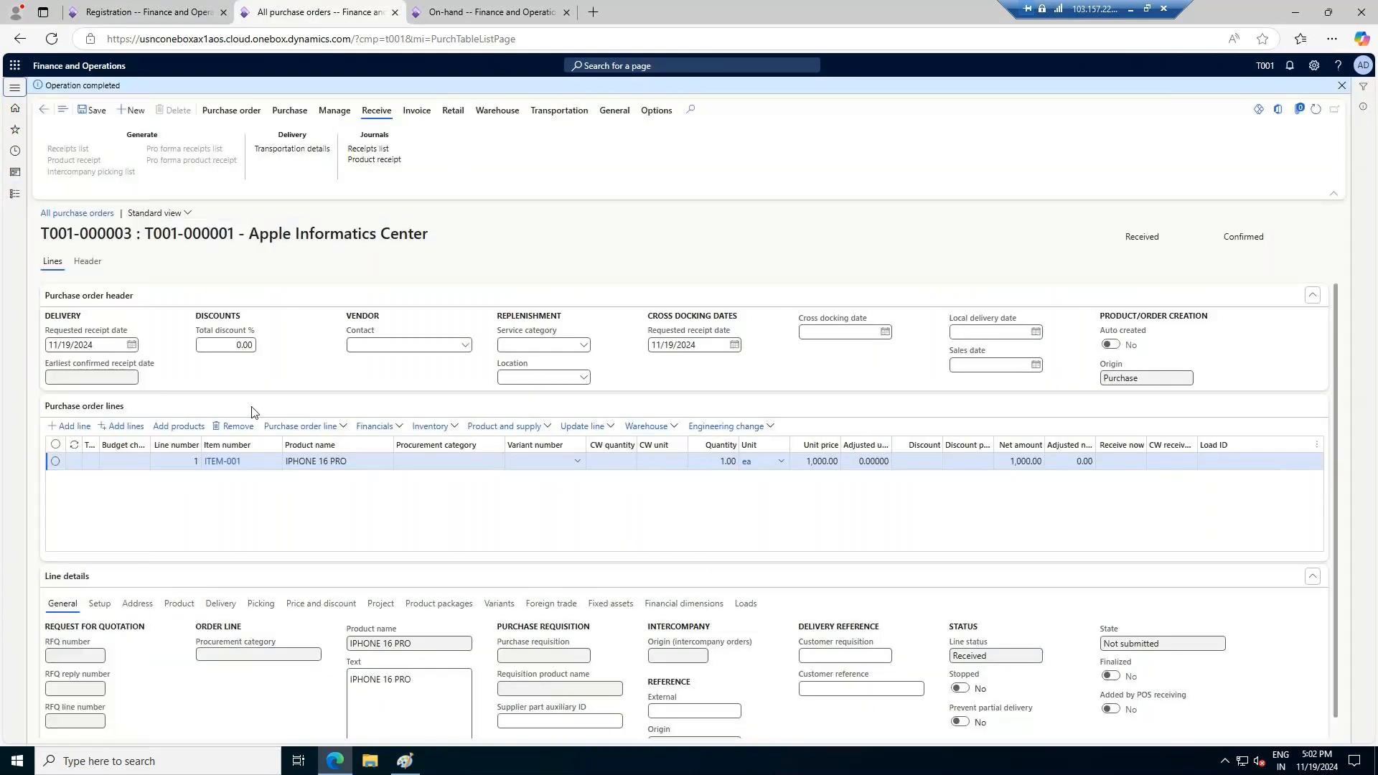
left_click(223, 464)
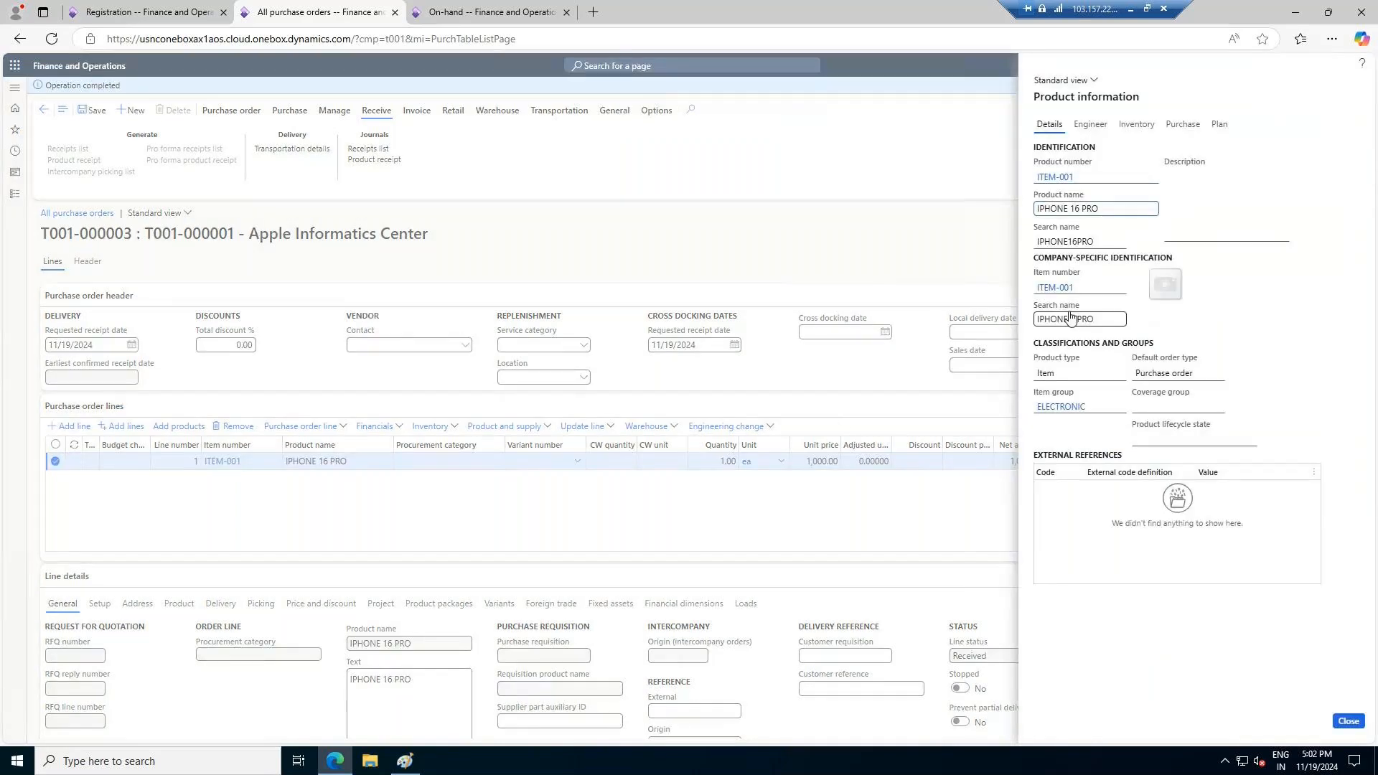
left_click(1135, 125)
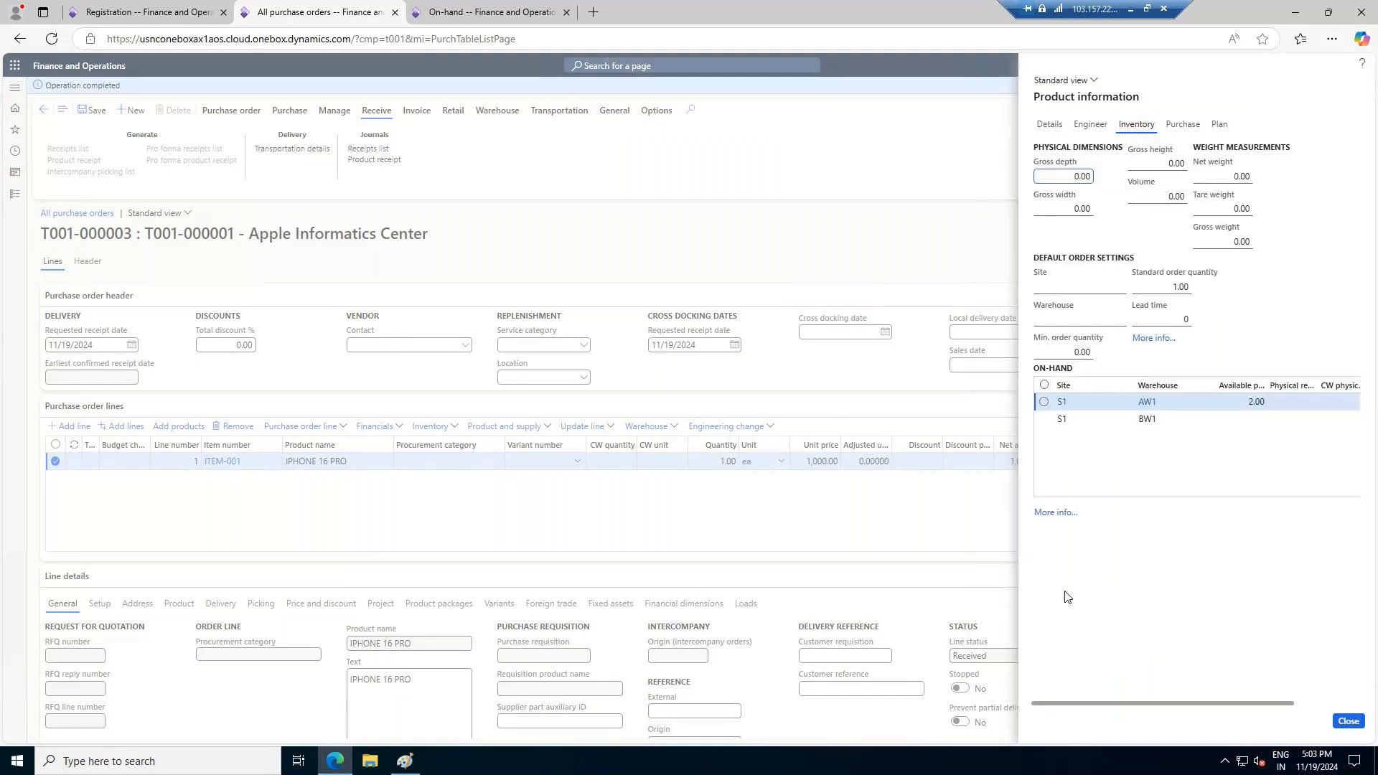
left_click(1088, 128)
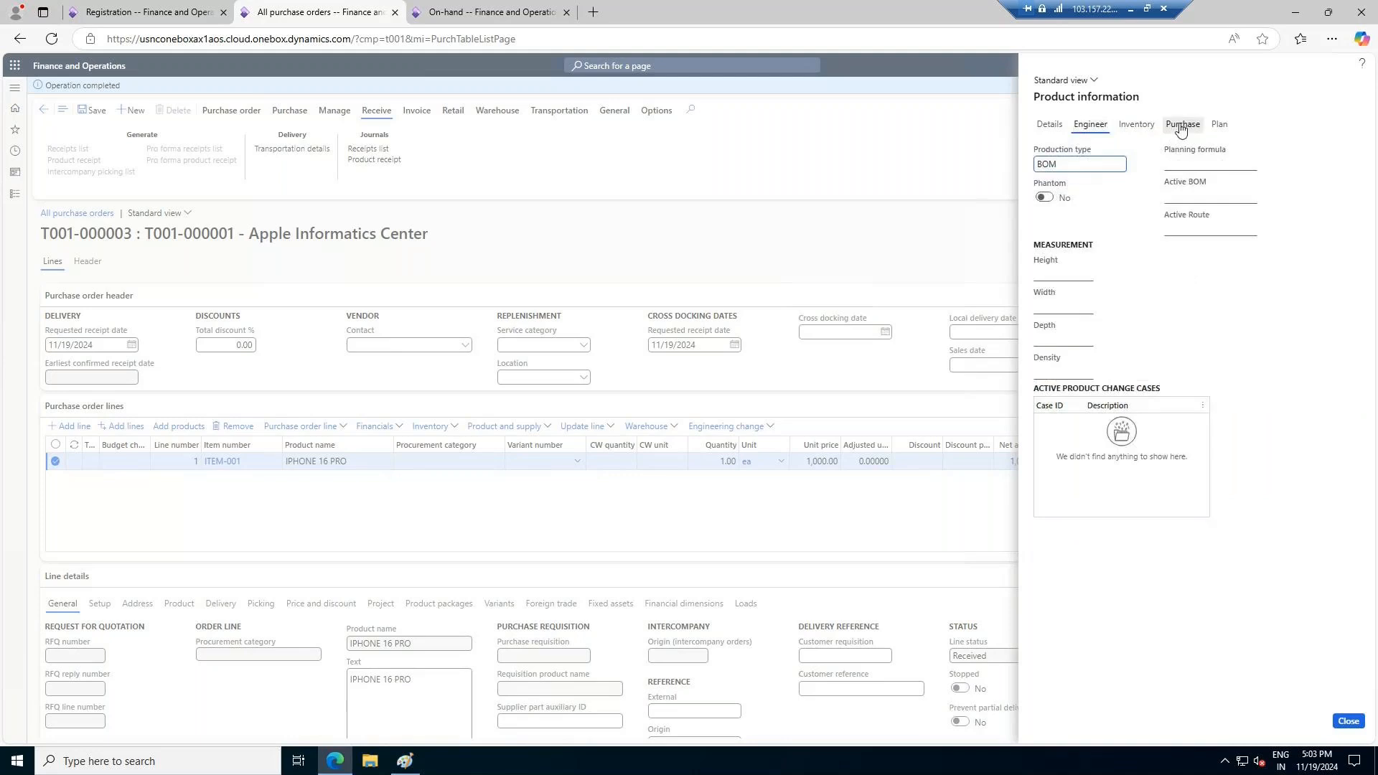
left_click(1181, 125)
left_click(1049, 125)
Check ITEM-001's product details and released product record for its storage dimension group, tracking dimension group and reservation hierarchy
left_click(1056, 179)
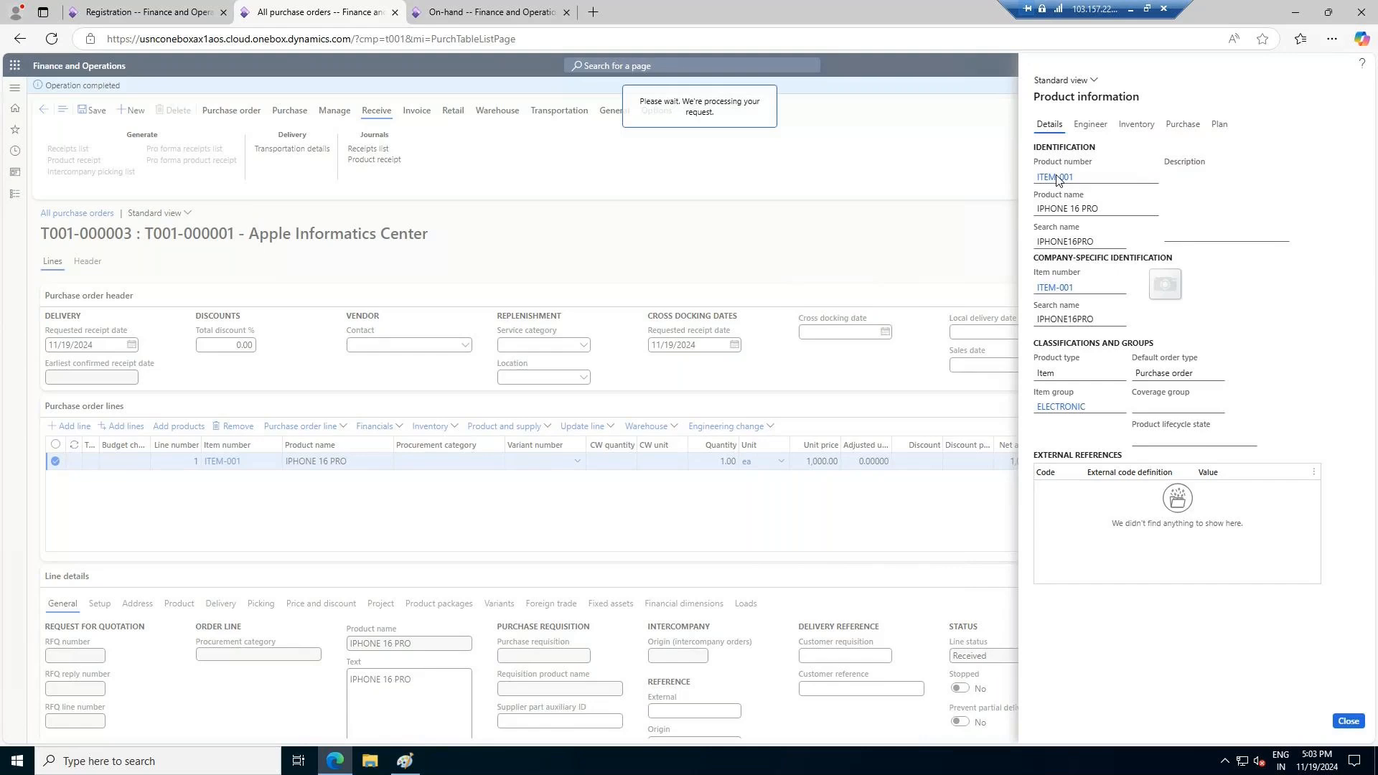
left_click(82, 565)
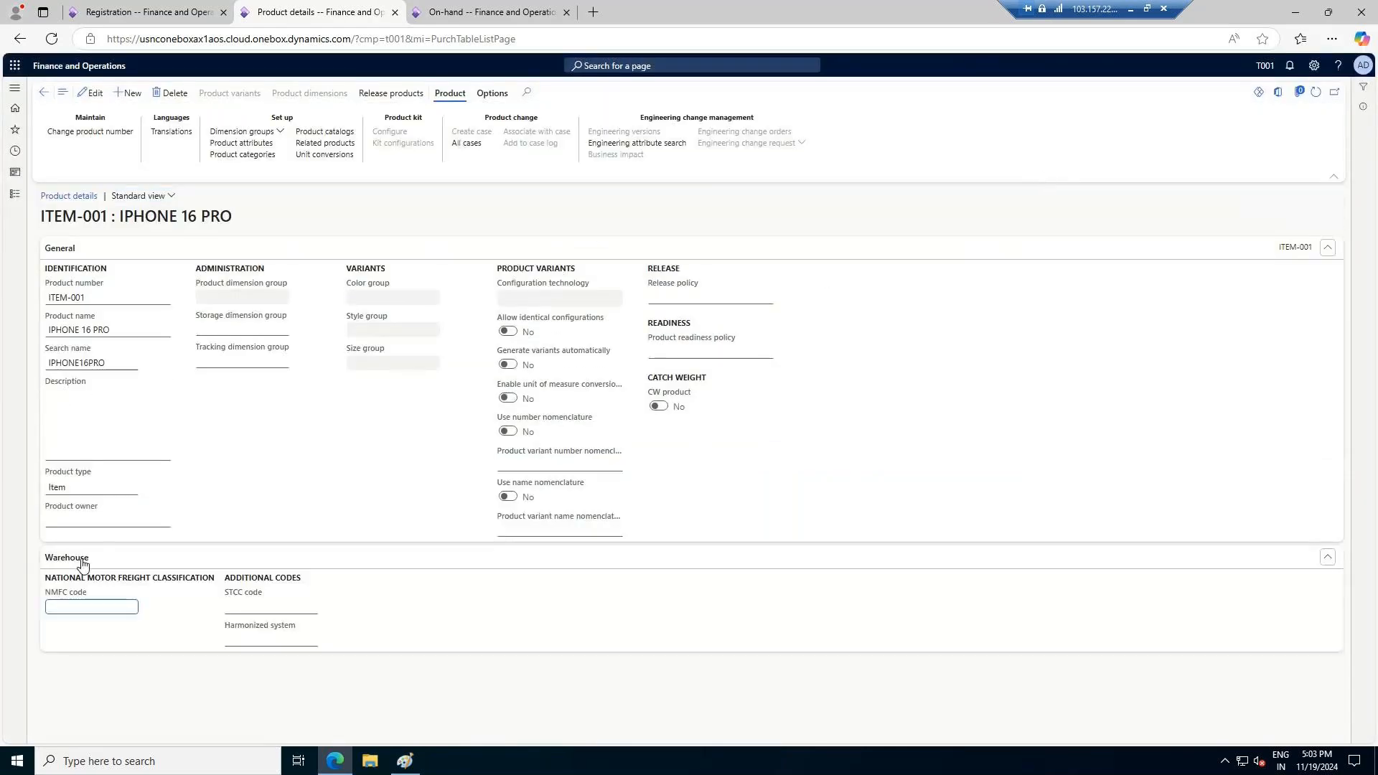
left_click(51, 93)
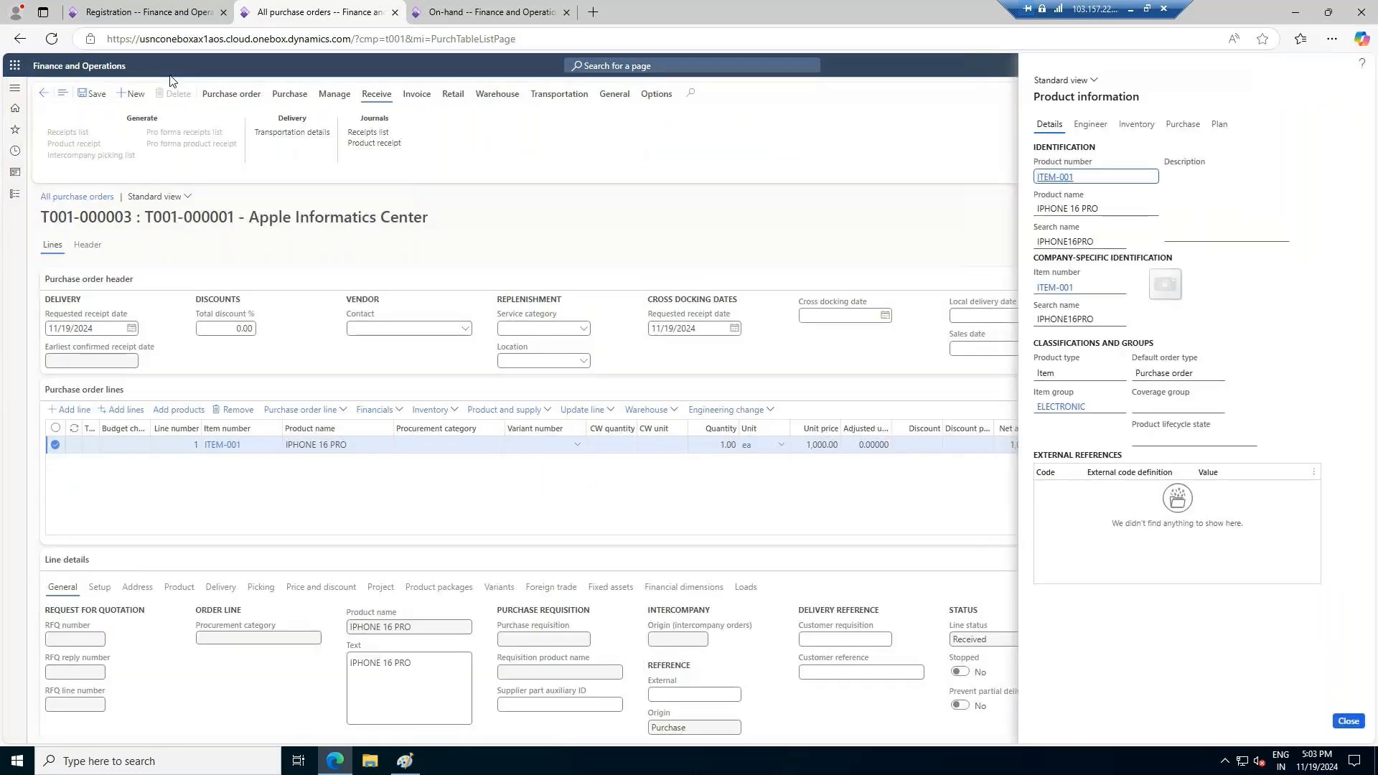
left_click(1059, 288)
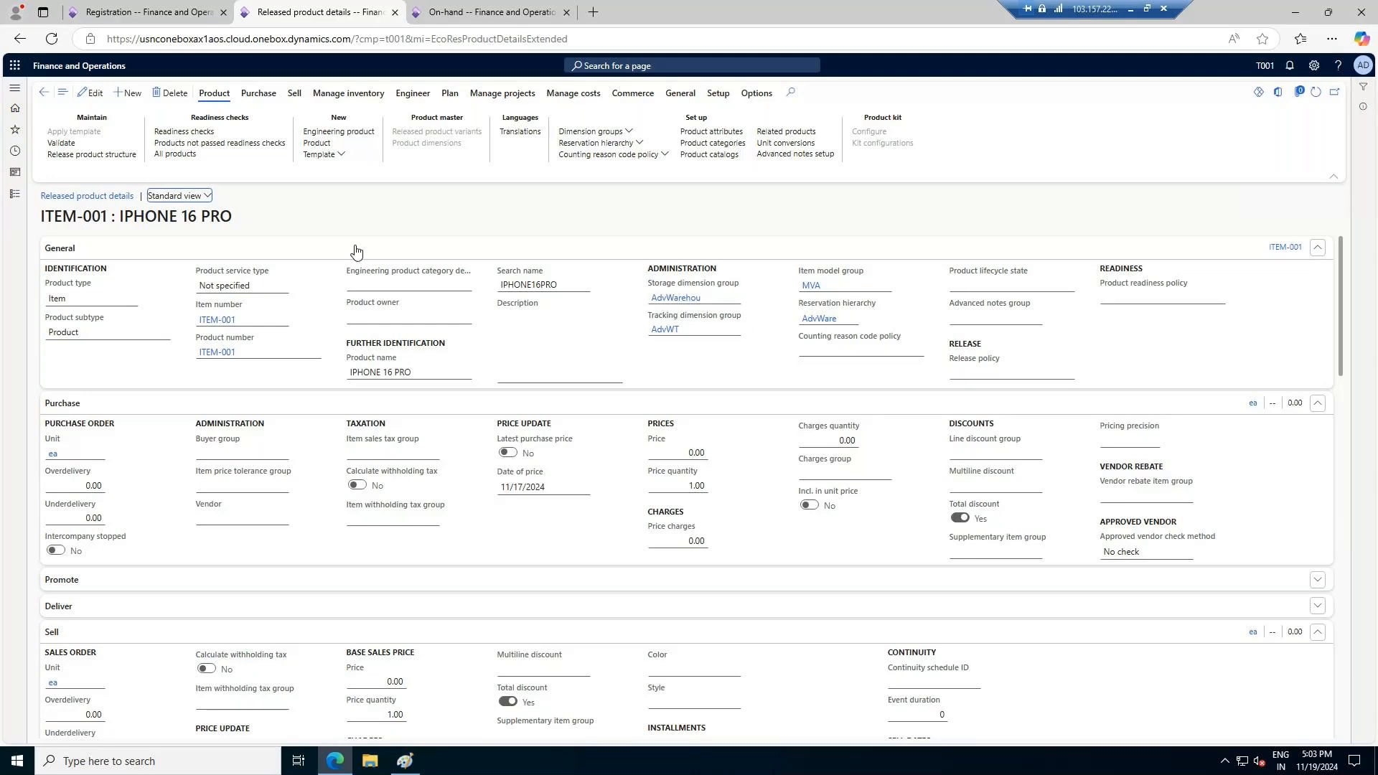
mouse_move(702, 303)
mouse_move(822, 318)
Return to the BW1 registration and look up the locations available for the registration line
left_click(146, 12)
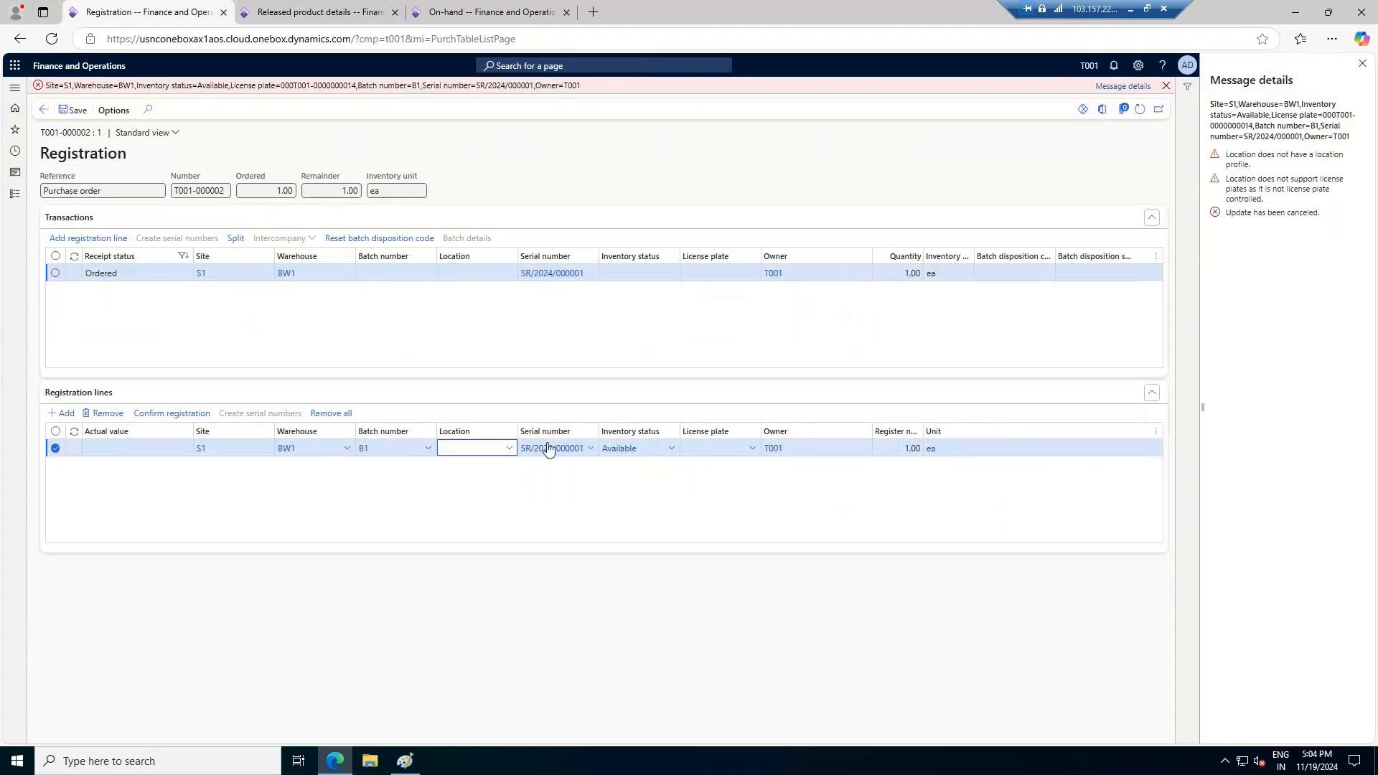
left_click(508, 449)
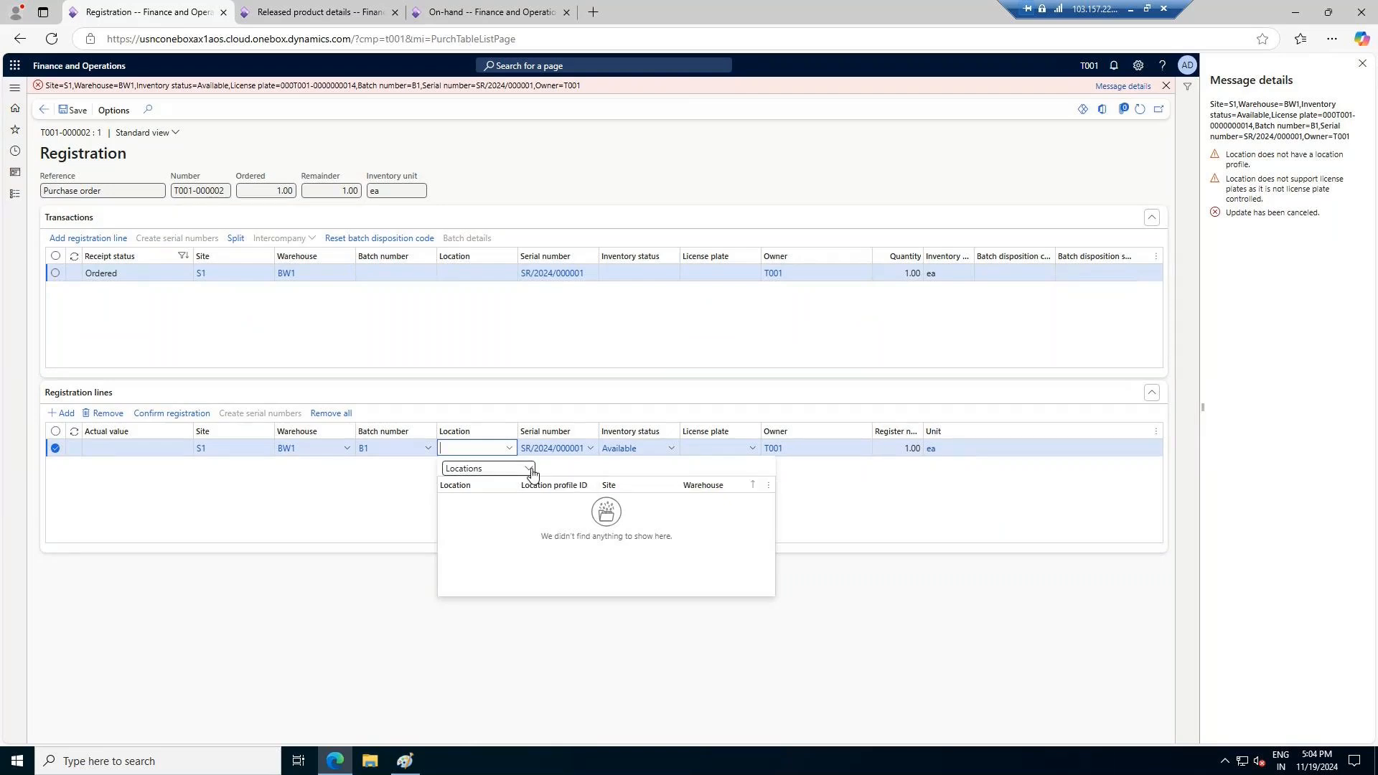
mouse_move(299, 445)
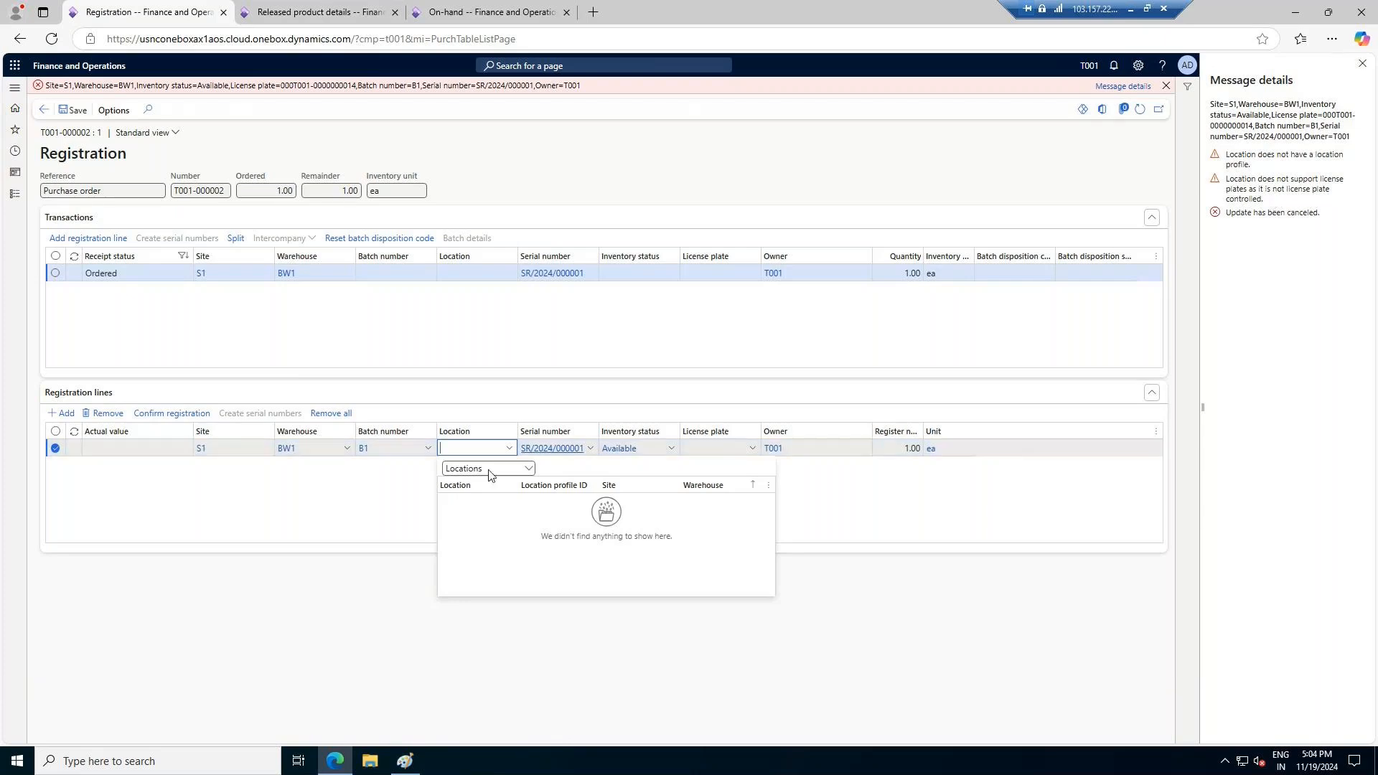
Try to confirm the BW1 registration with location and license plate blank, and close the registration without keeping its changes
left_click(839, 602)
left_click(158, 414)
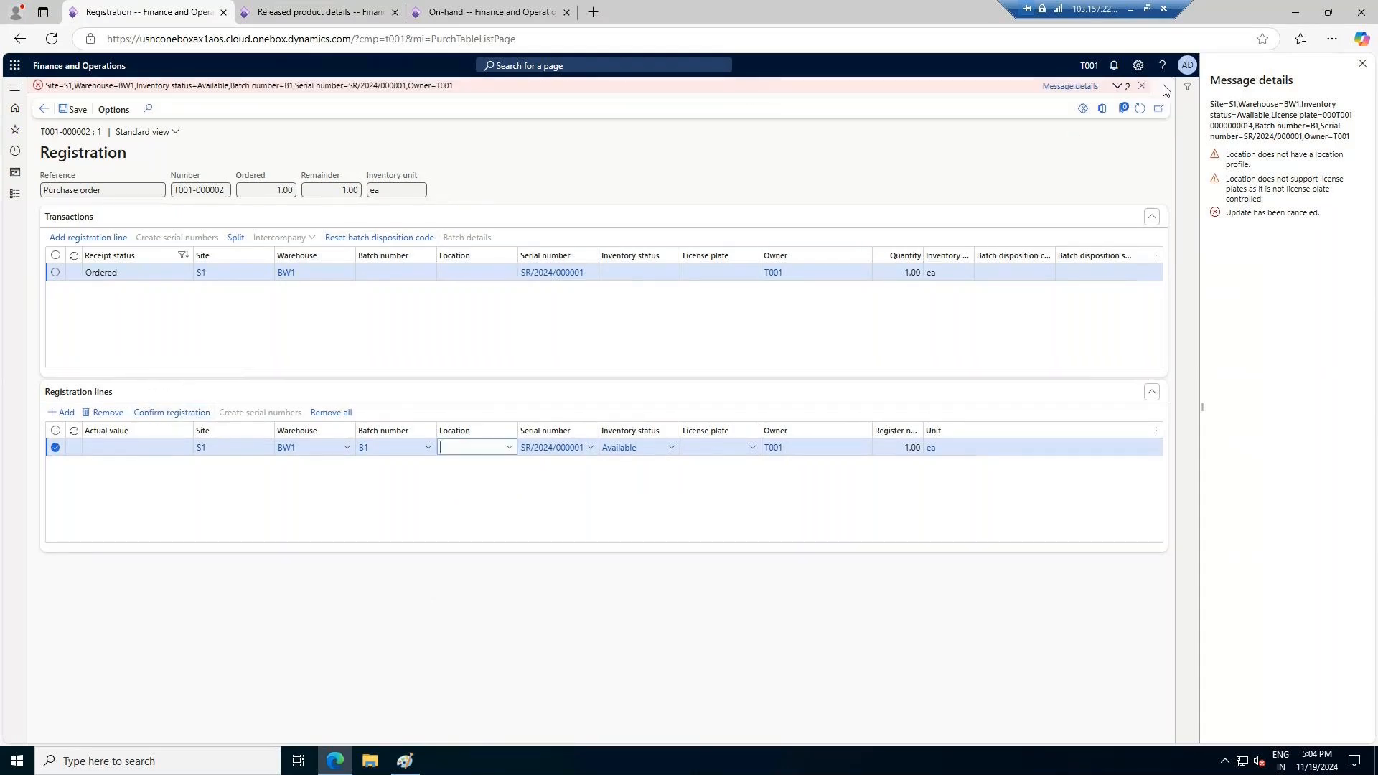
left_click(1142, 86)
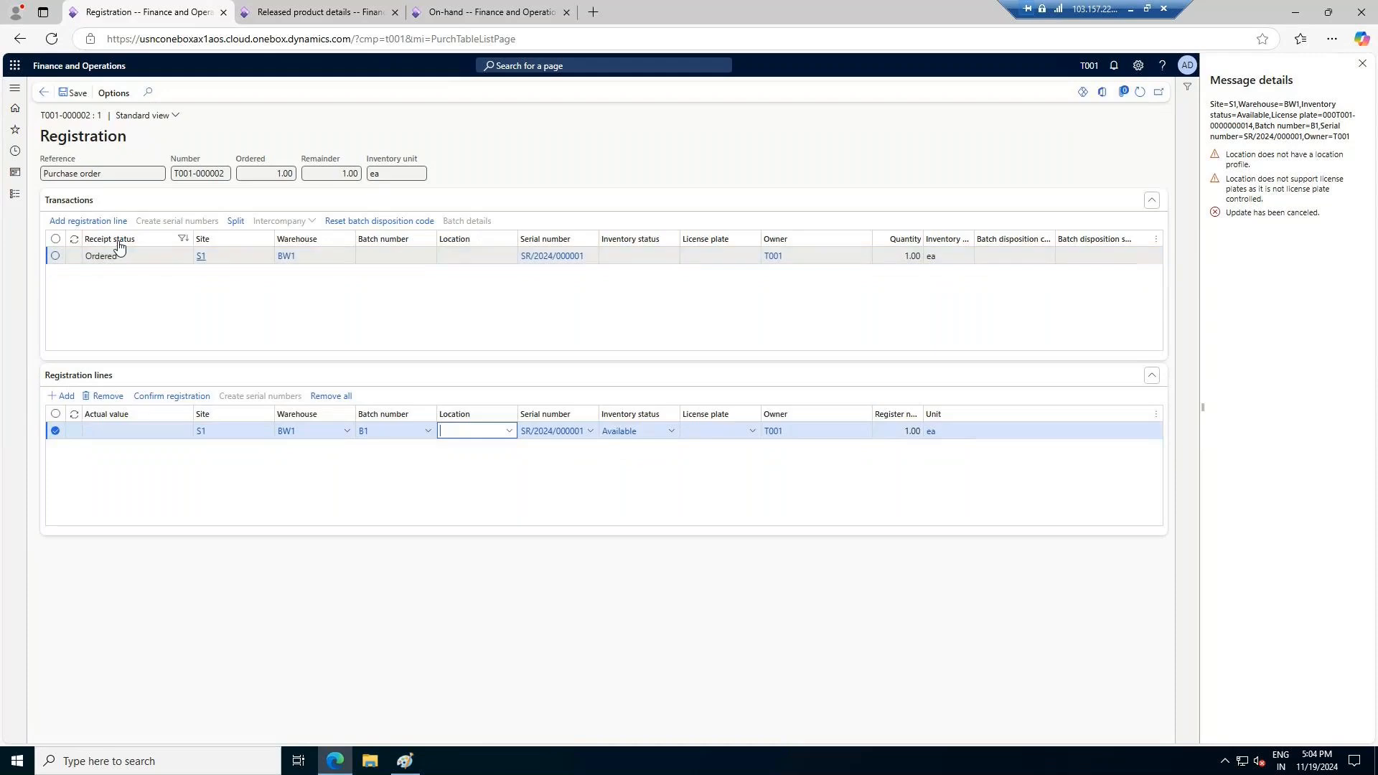
left_click(44, 93)
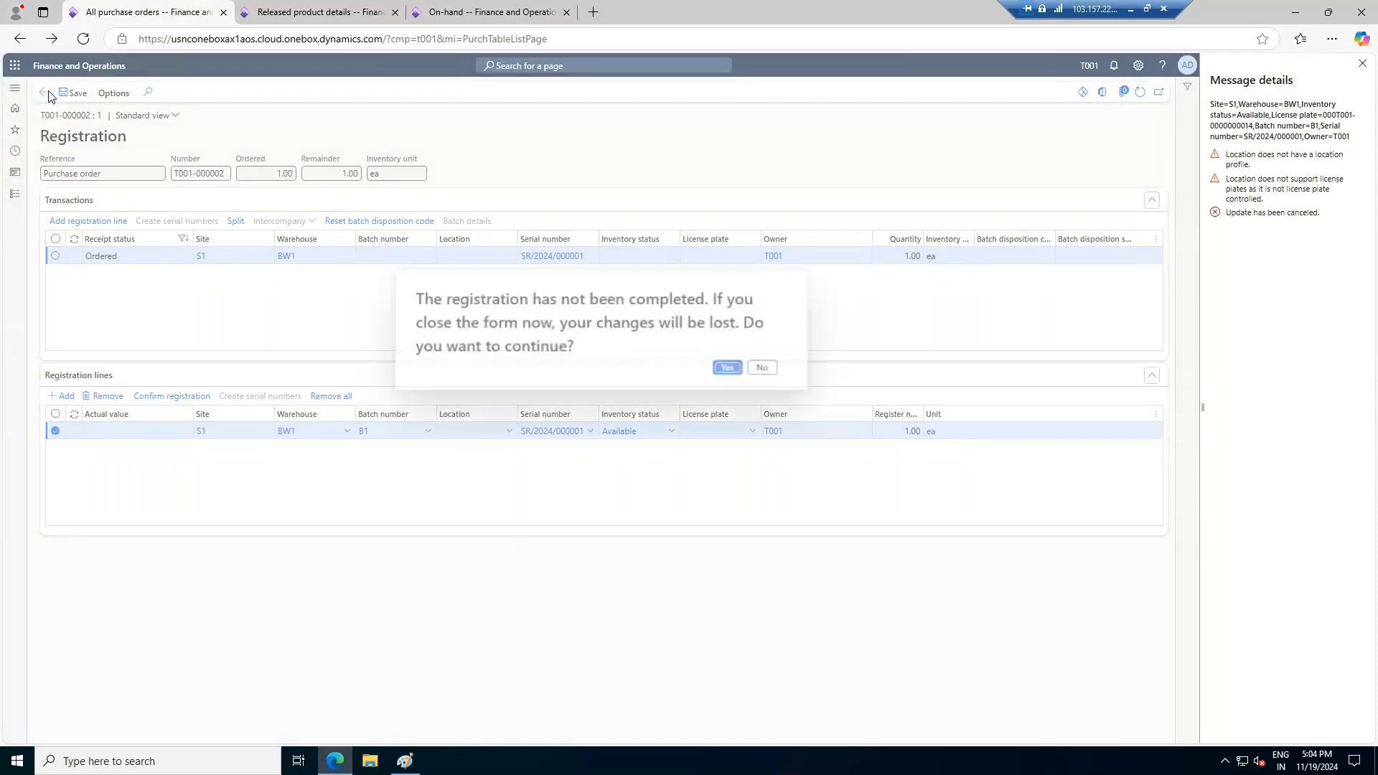
left_click(728, 368)
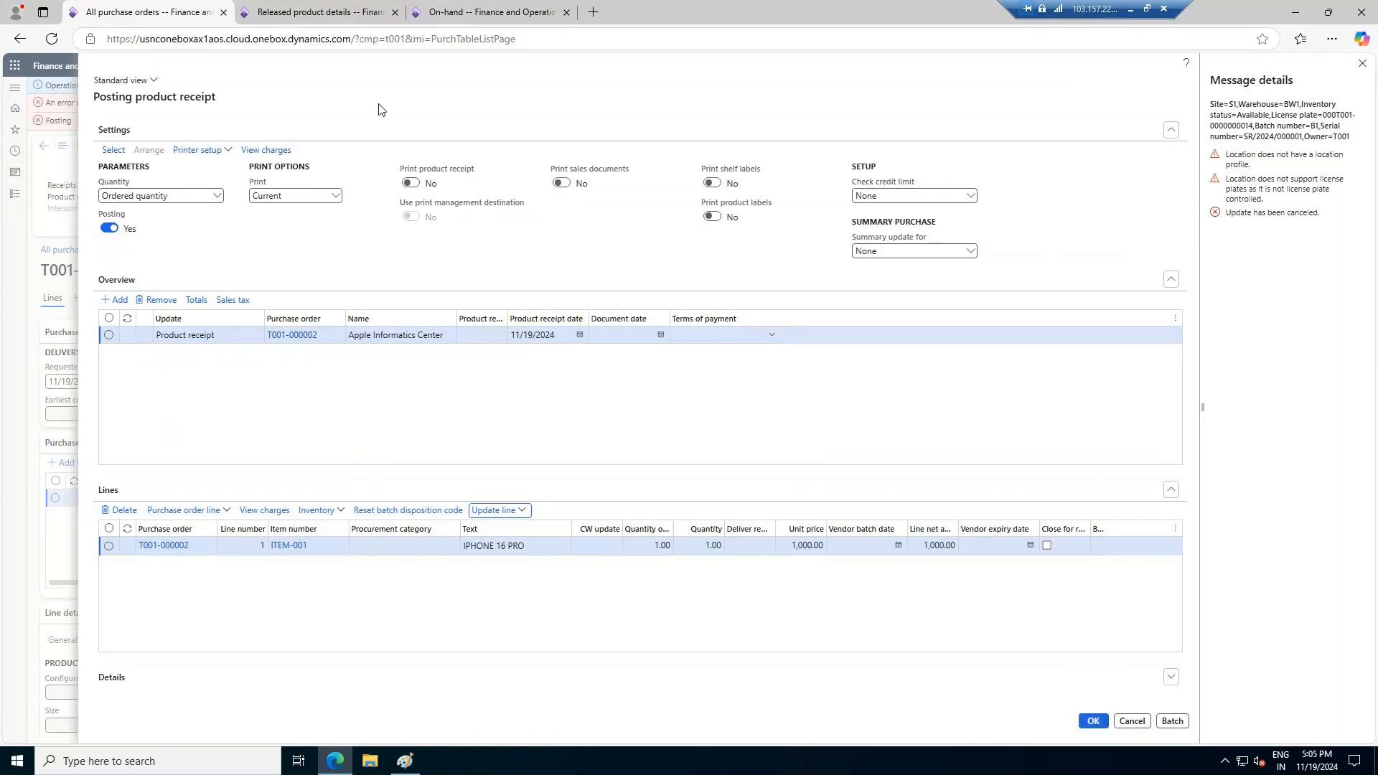
Return to the AW1 purchase order, close ITEM-001's product information and start creating a new purchase order
left_click(347, 15)
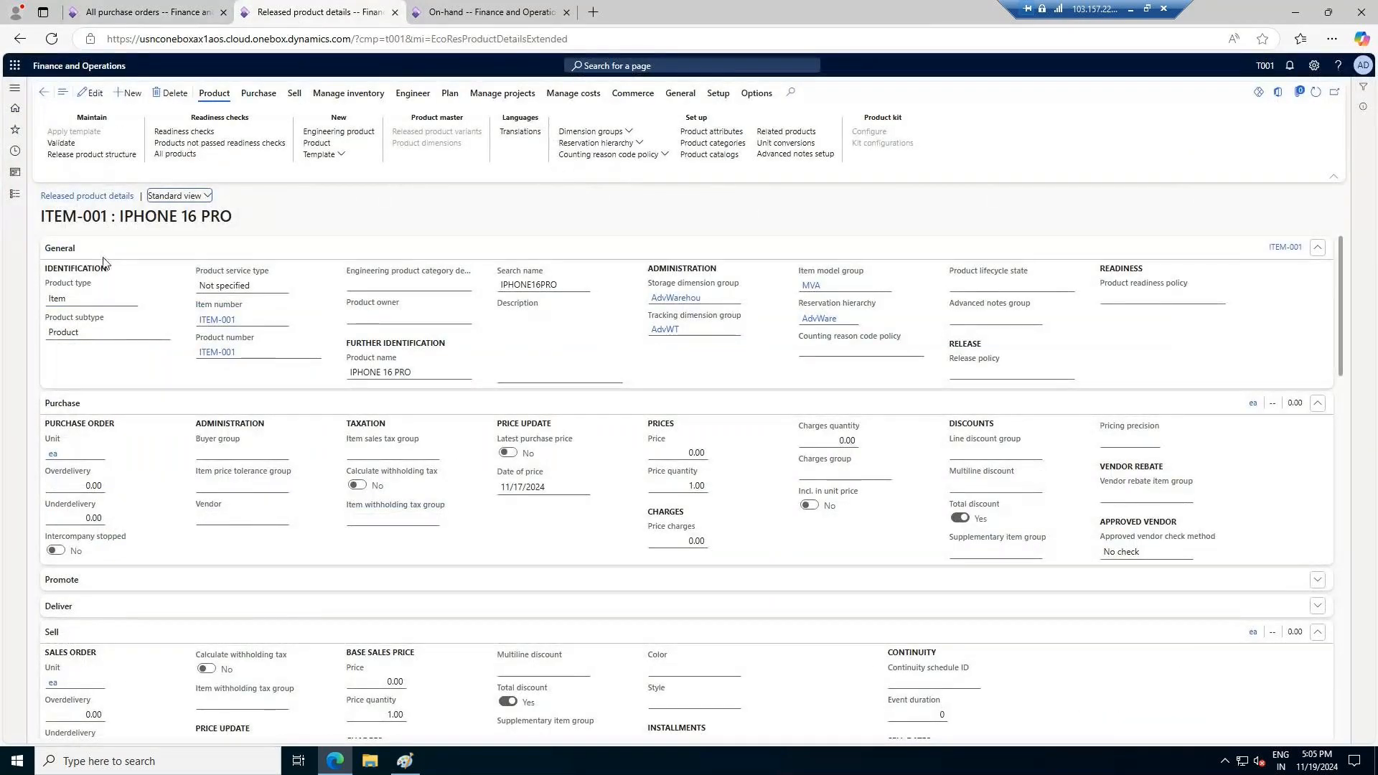
left_click(46, 95)
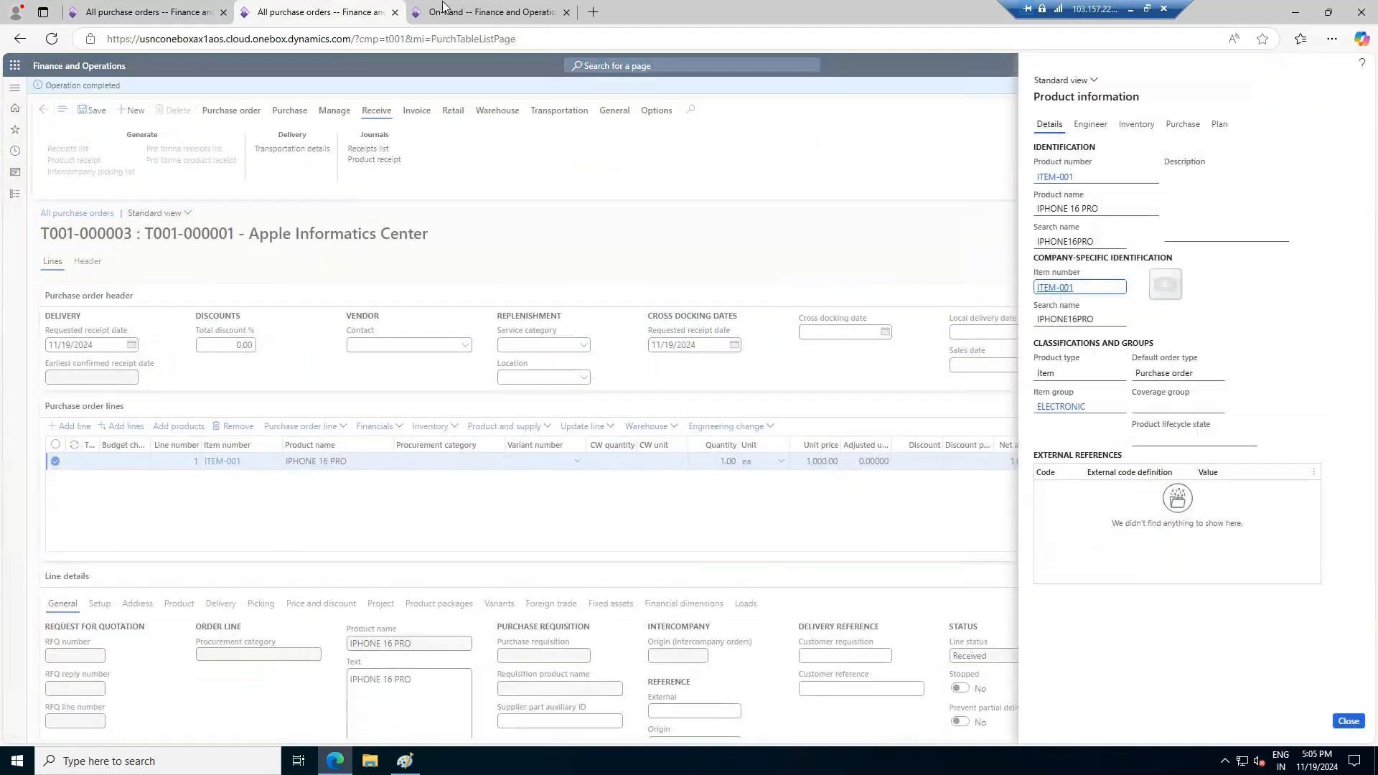
left_click(531, 12)
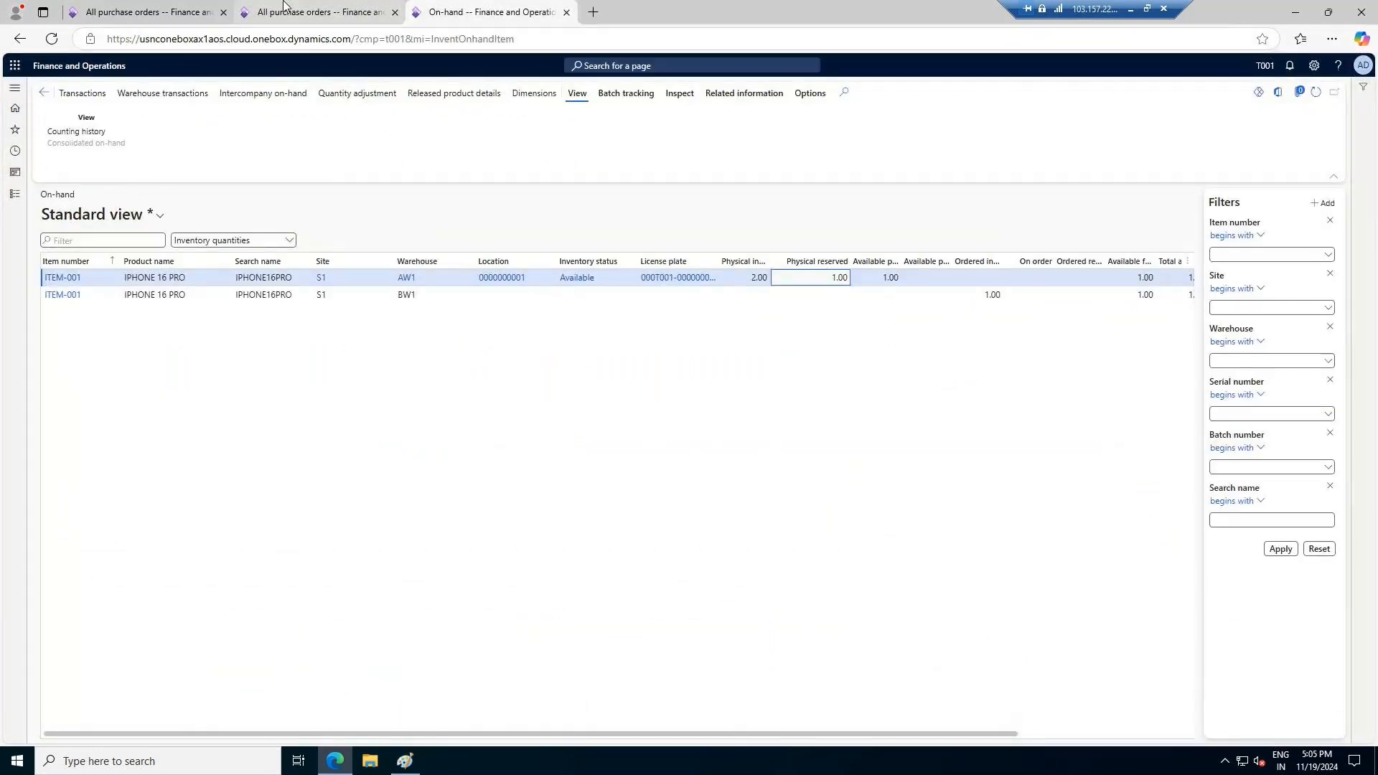
left_click(284, 8)
left_click(1348, 722)
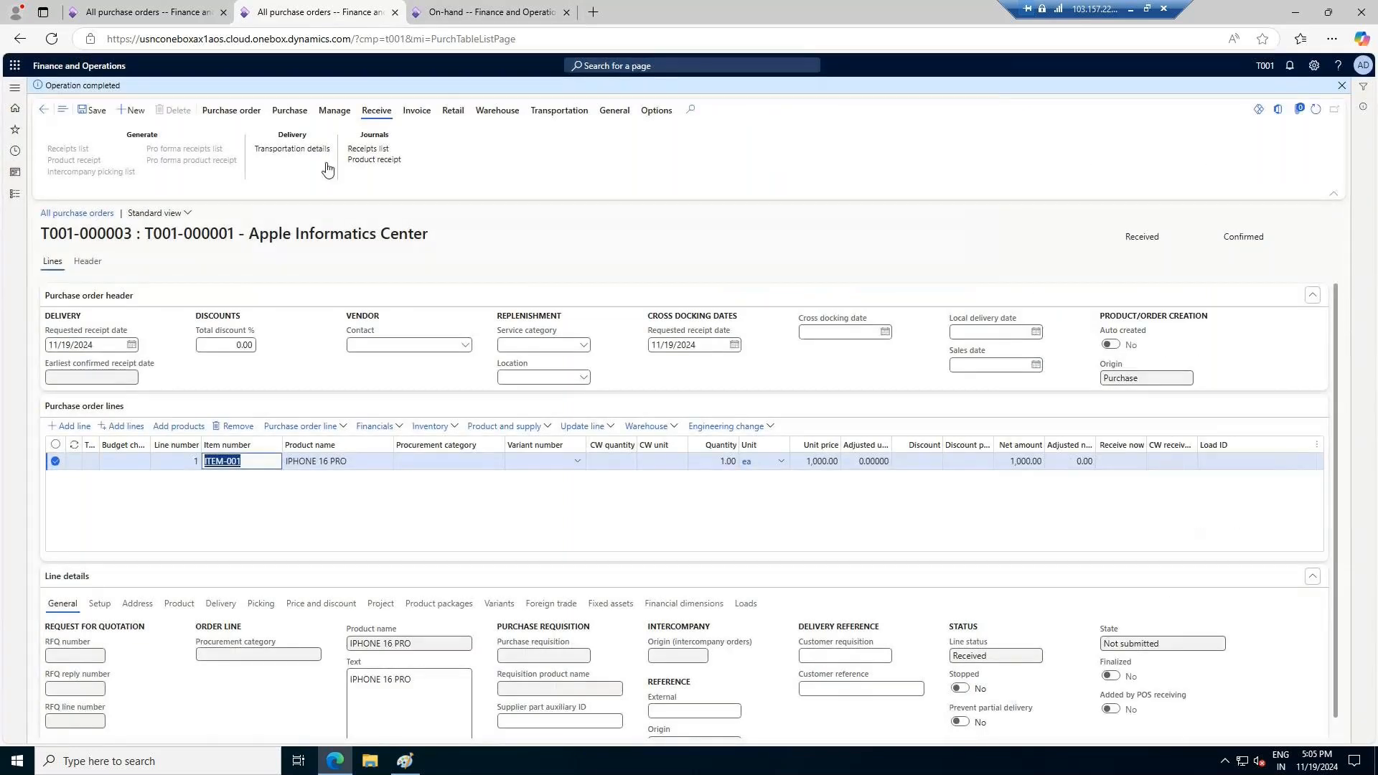
left_click(70, 110)
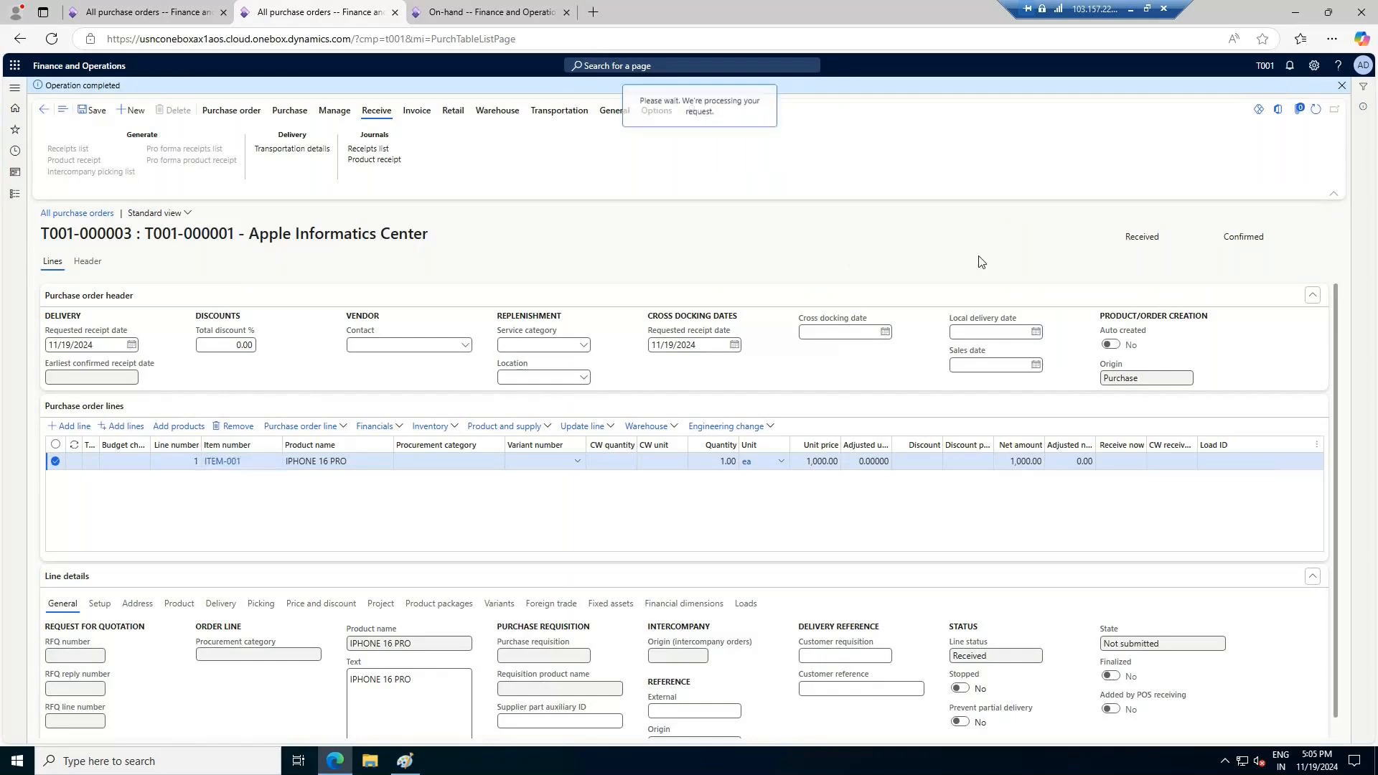
left_click(491, 13)
left_click(313, 13)
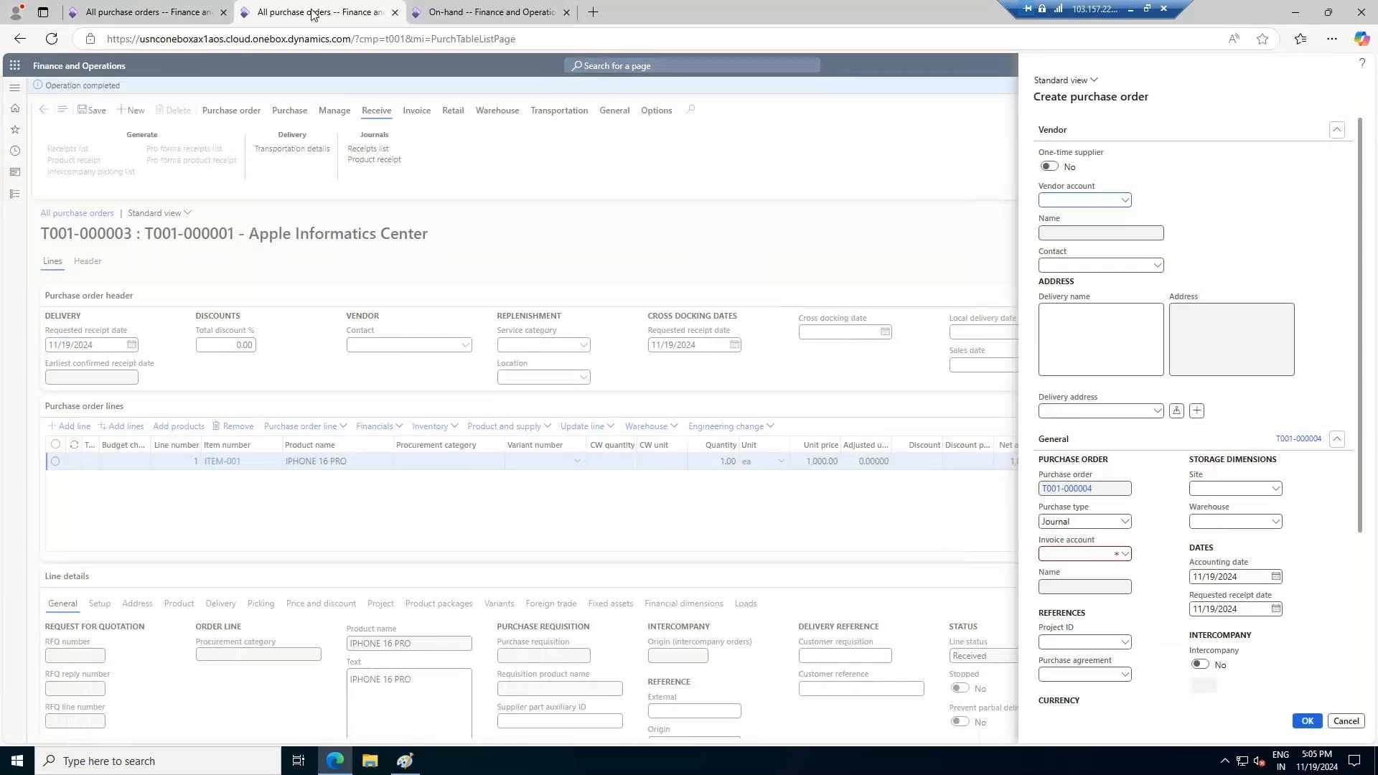
Set the default purchase type to Purchase order in the Procurement and sourcing parameters
left_click(491, 12)
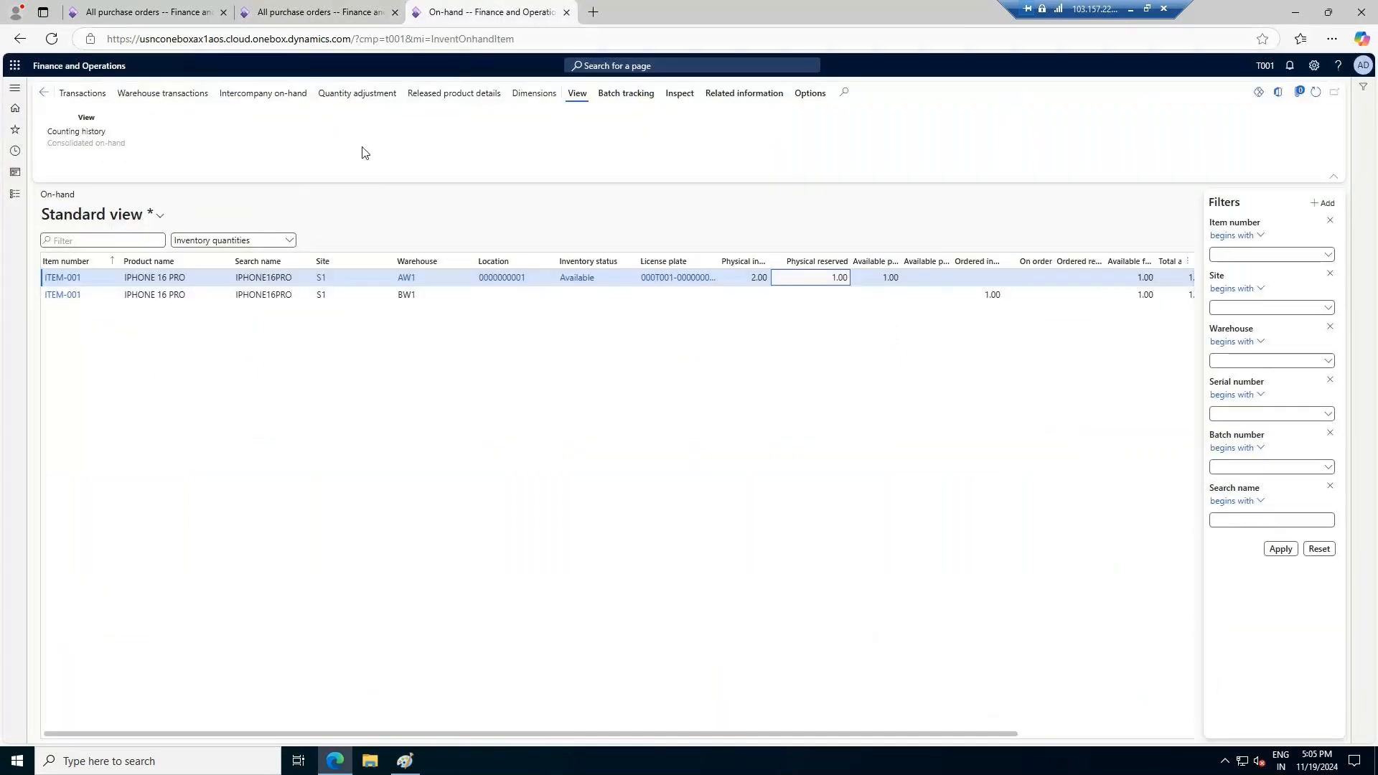
left_click(14, 193)
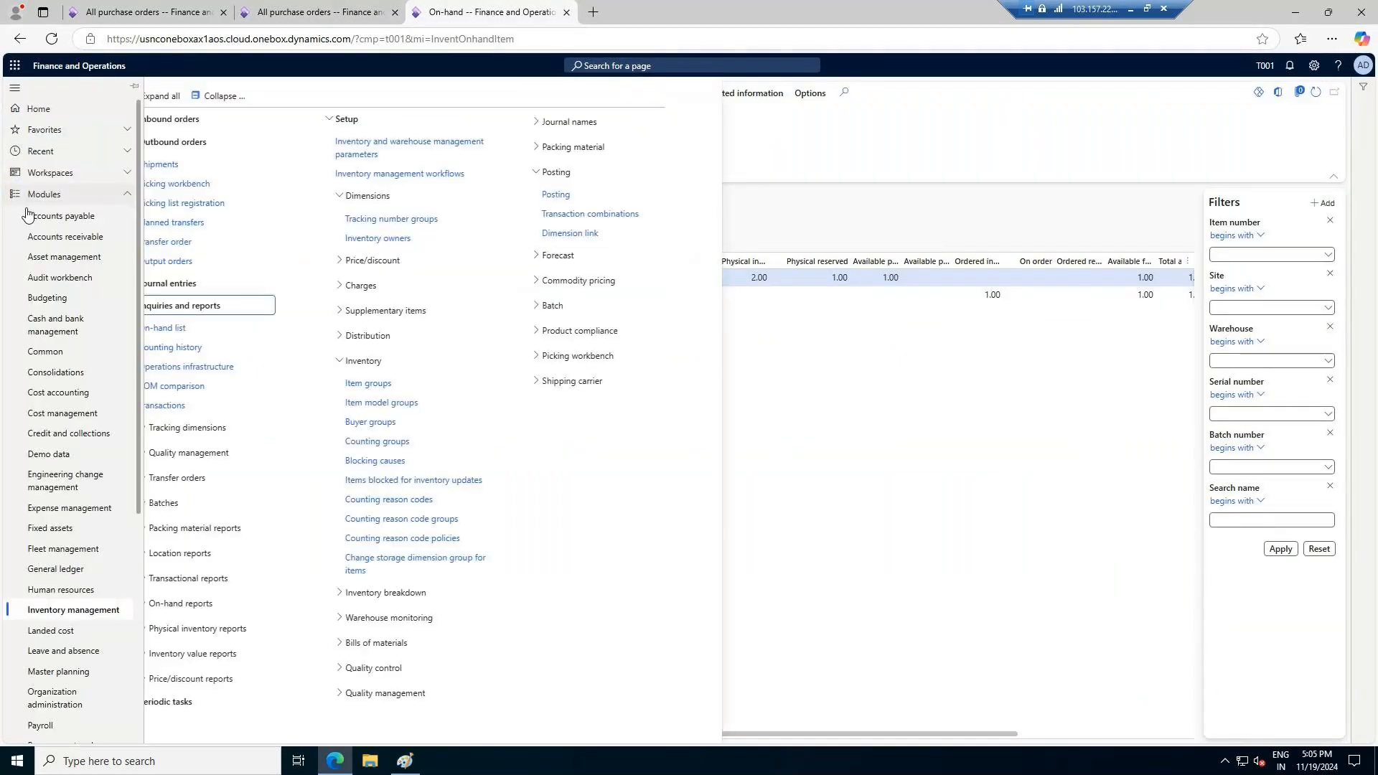
scroll(102, 598, "down", 5)
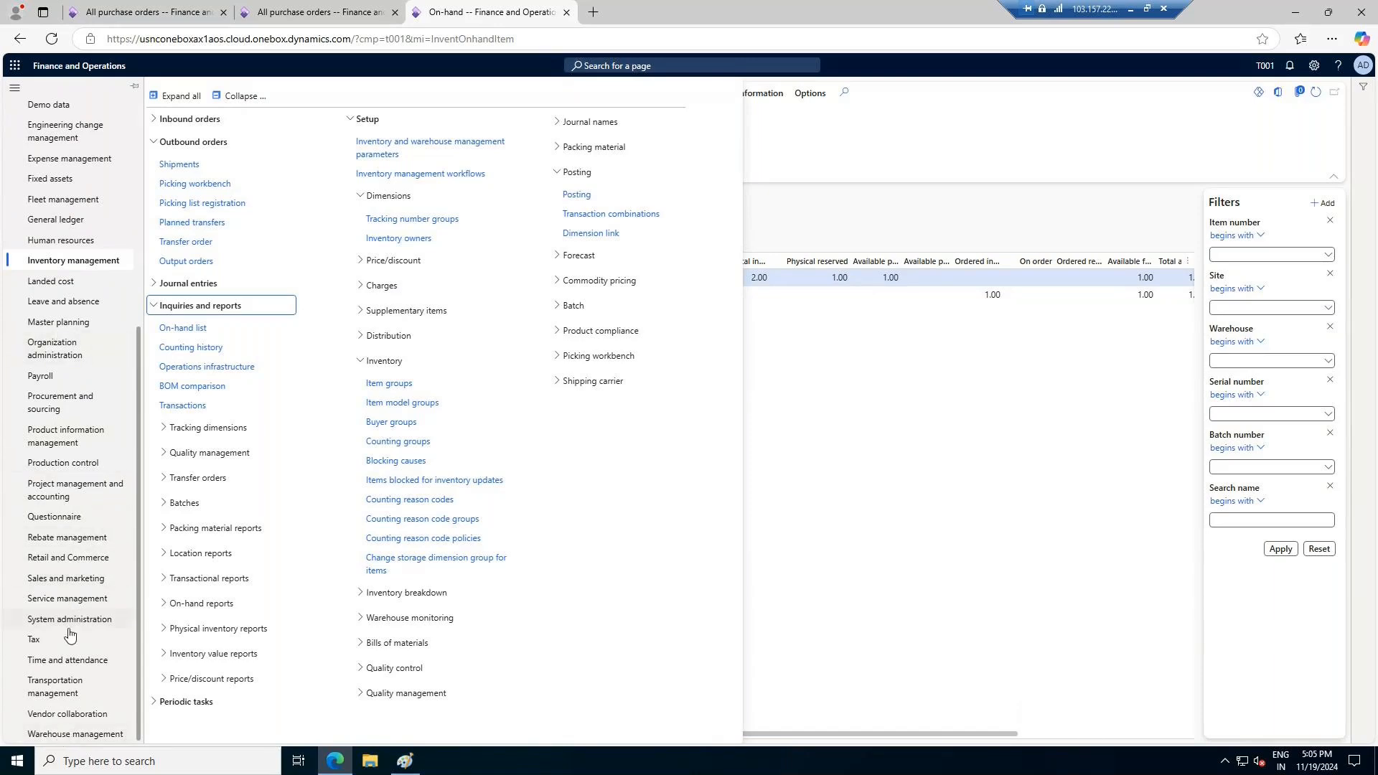
left_click(65, 398)
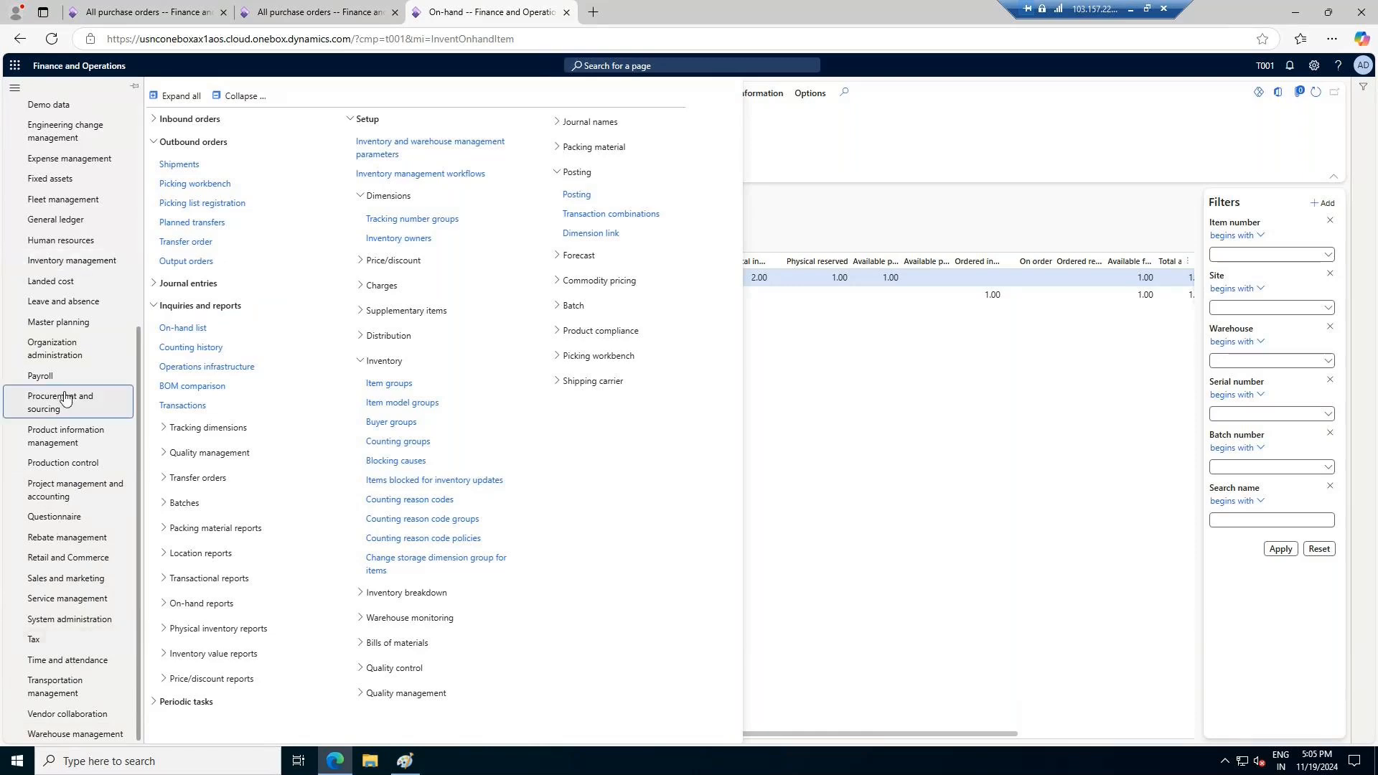
left_click(218, 526)
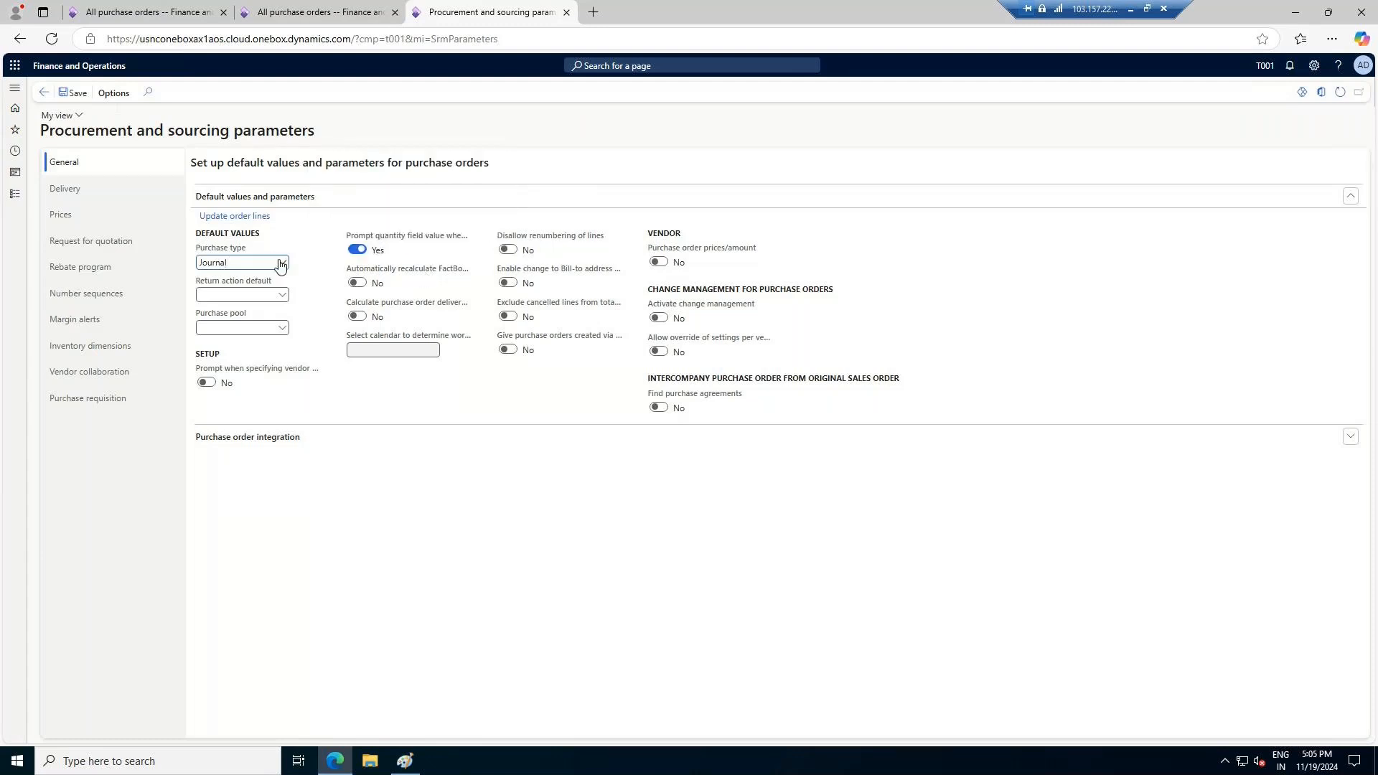
left_click(280, 264)
left_click(259, 298)
In the new purchase order, set the vendor to Apple Informatics Center, the site to S1 and the warehouse to AW1
left_click(287, 13)
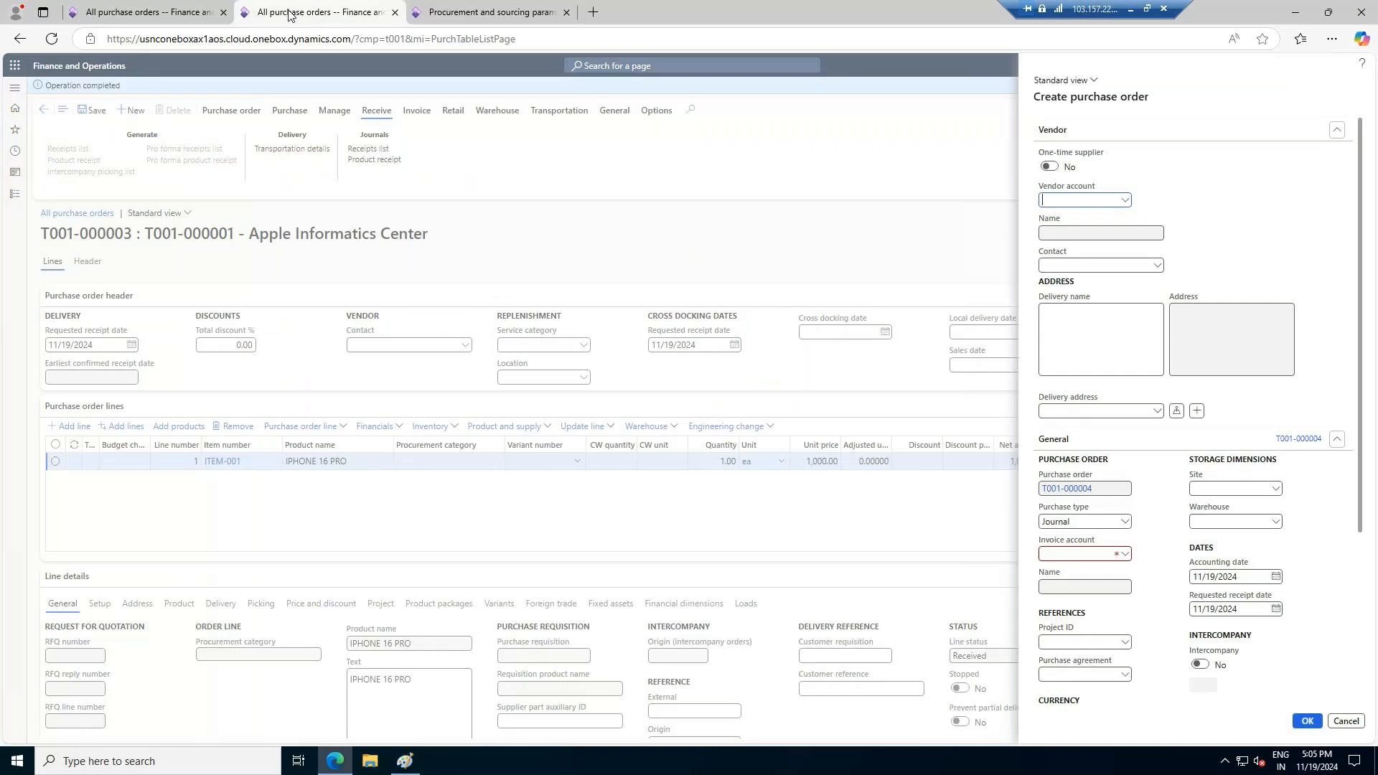
left_click(1124, 200)
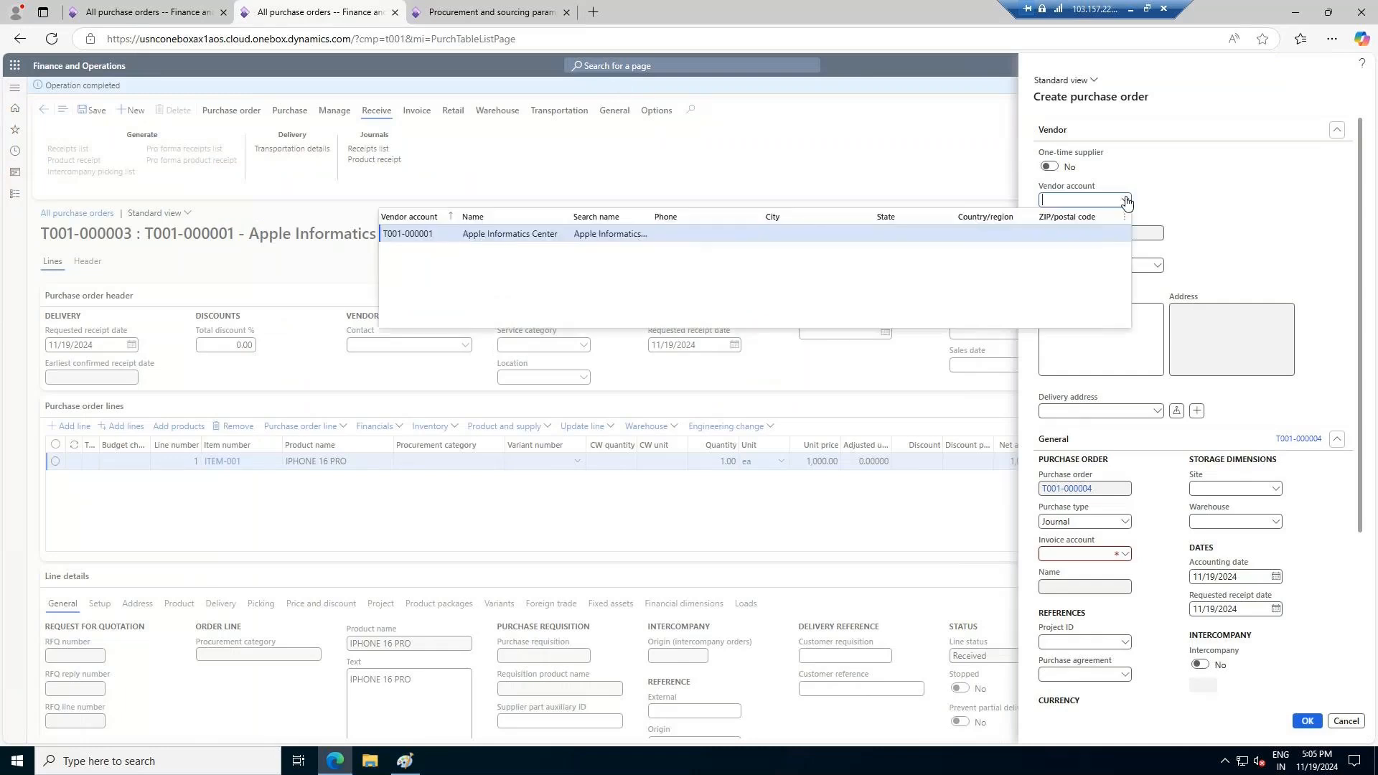
left_click(629, 239)
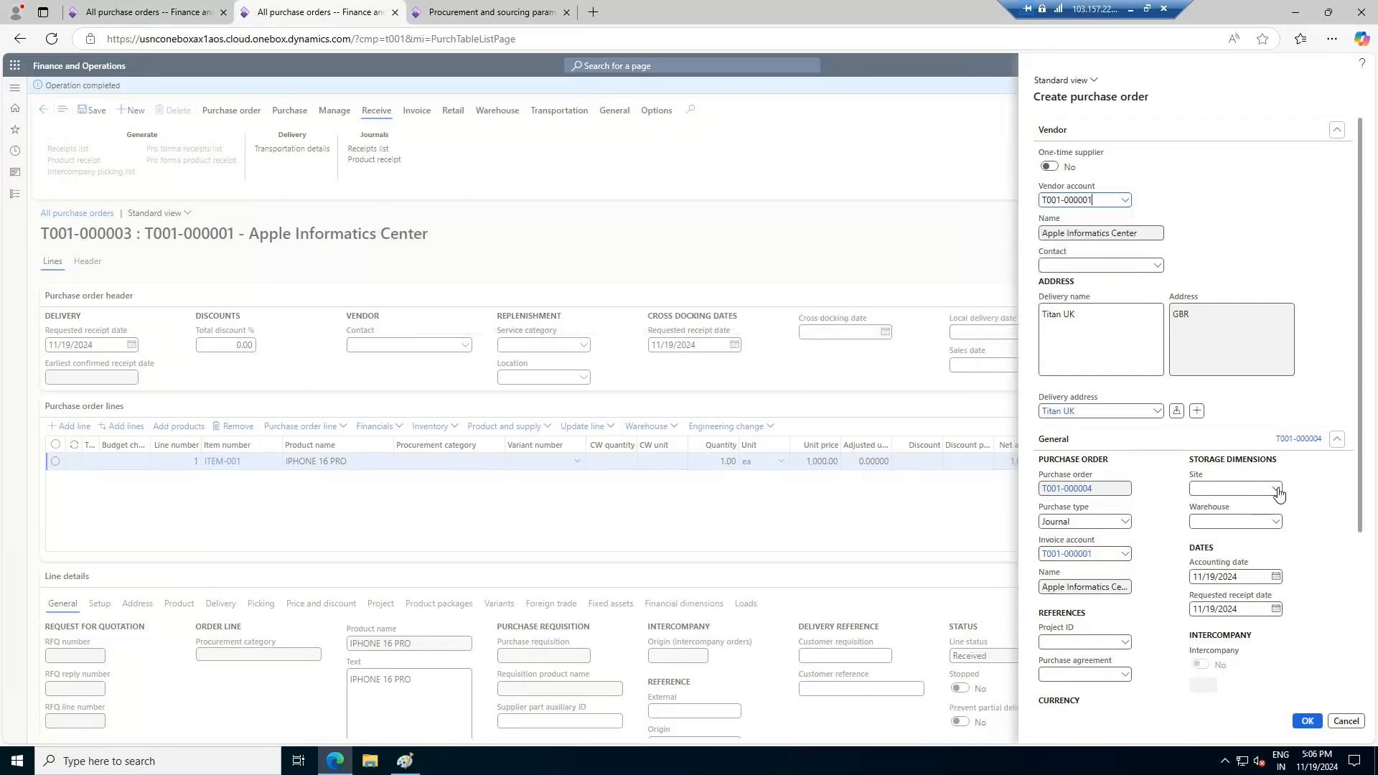
left_click(1277, 489)
left_click(1269, 521)
left_click(1275, 521)
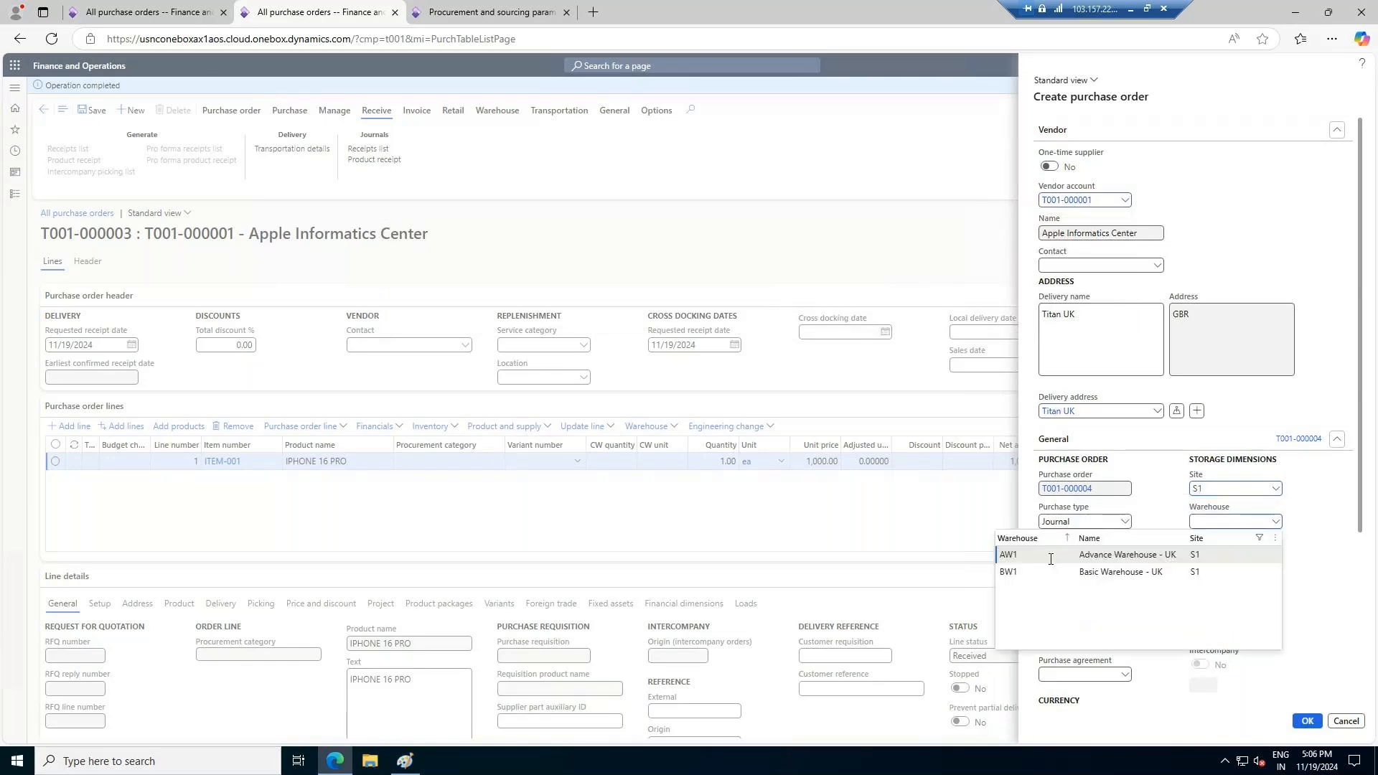
left_click(1105, 555)
Set the purchase order's language to en-us and create the order
scroll(1277, 681, "down", 3)
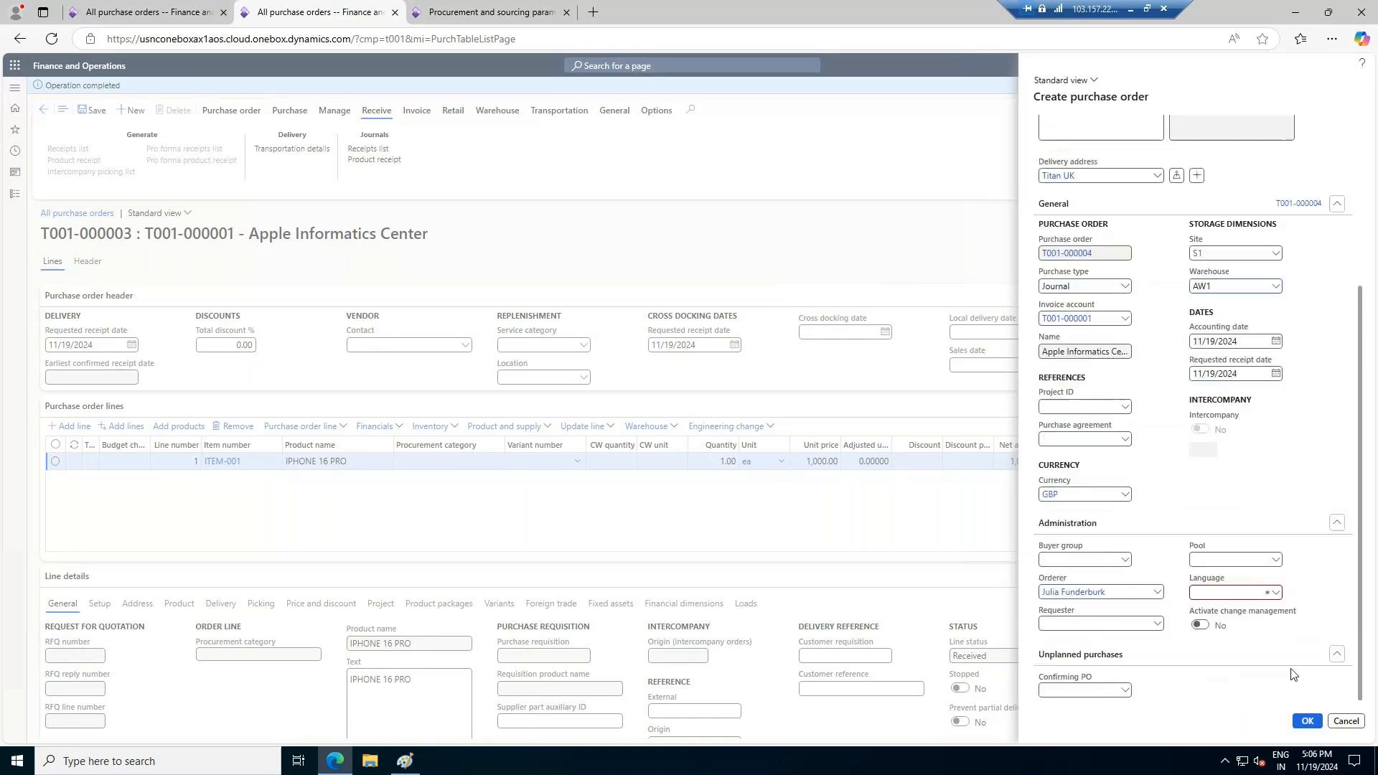
left_click(1215, 593)
type("en-")
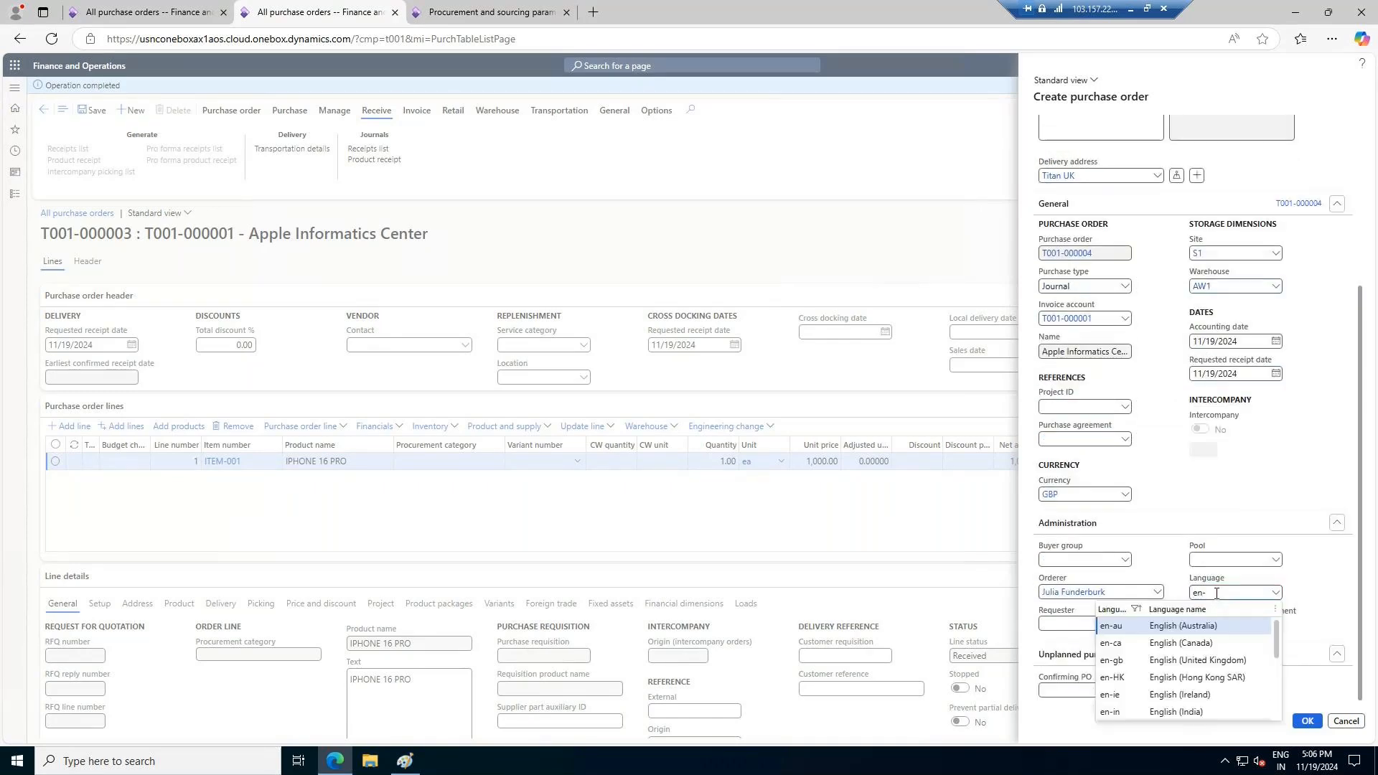
type("us")
key("Tab")
left_click(1306, 721)
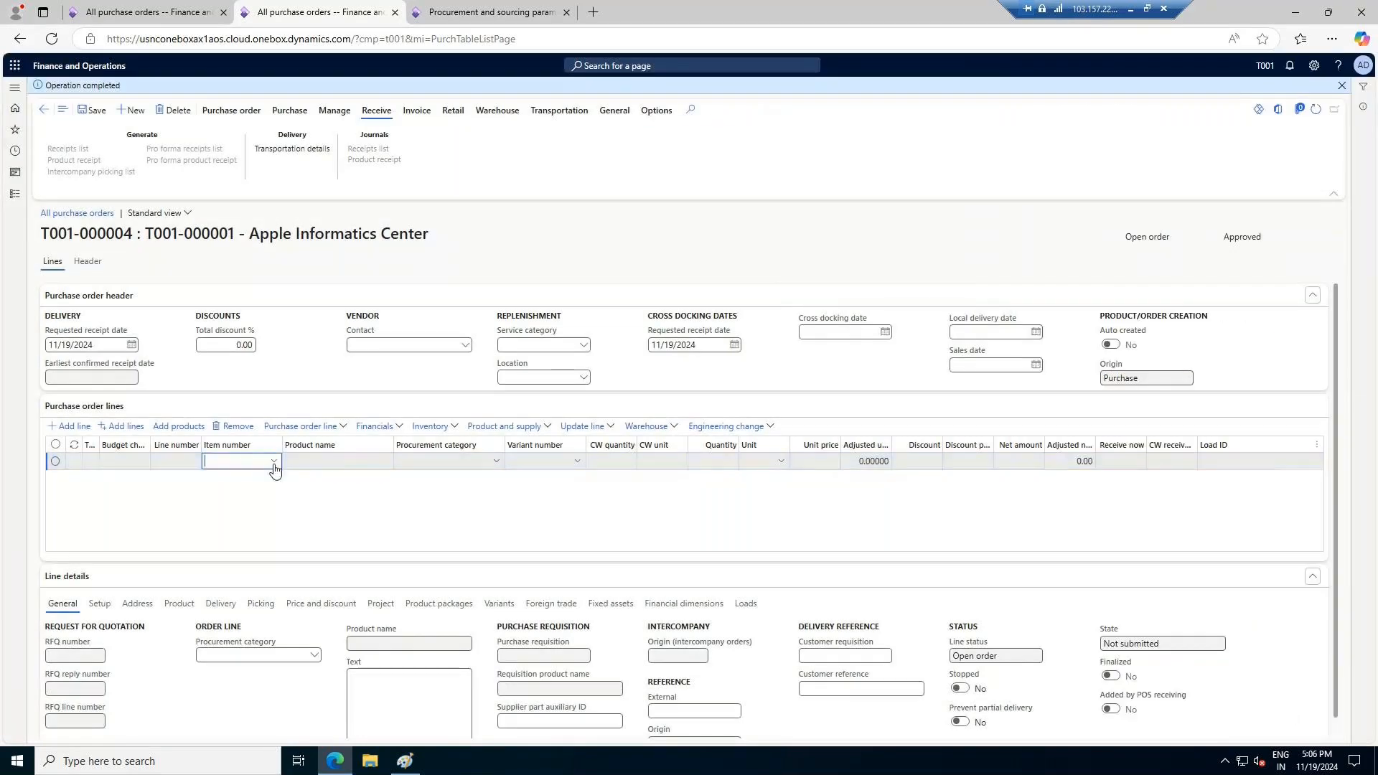
Choose ITEM-001 for the new purchase order line and show the line's product dimensions
left_click(273, 463)
left_click(261, 495)
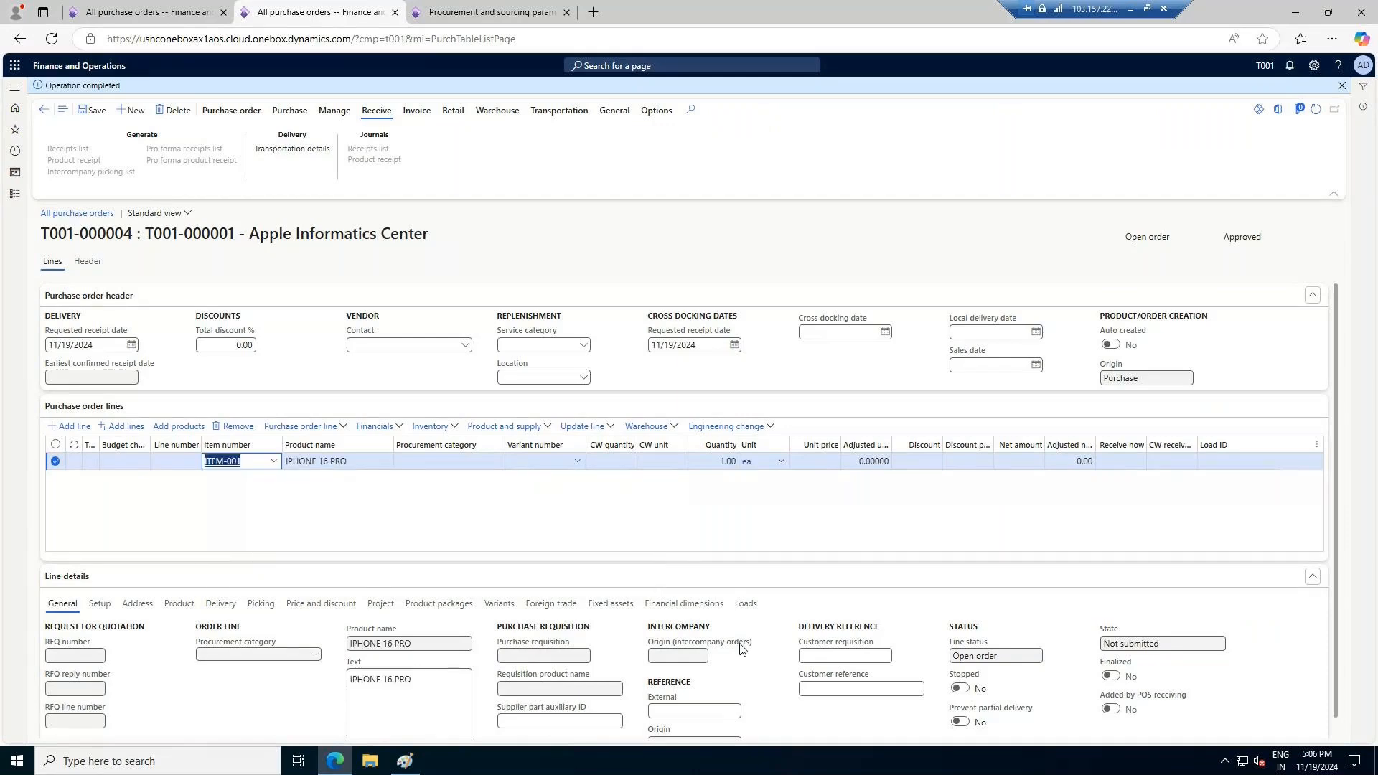
left_click(179, 603)
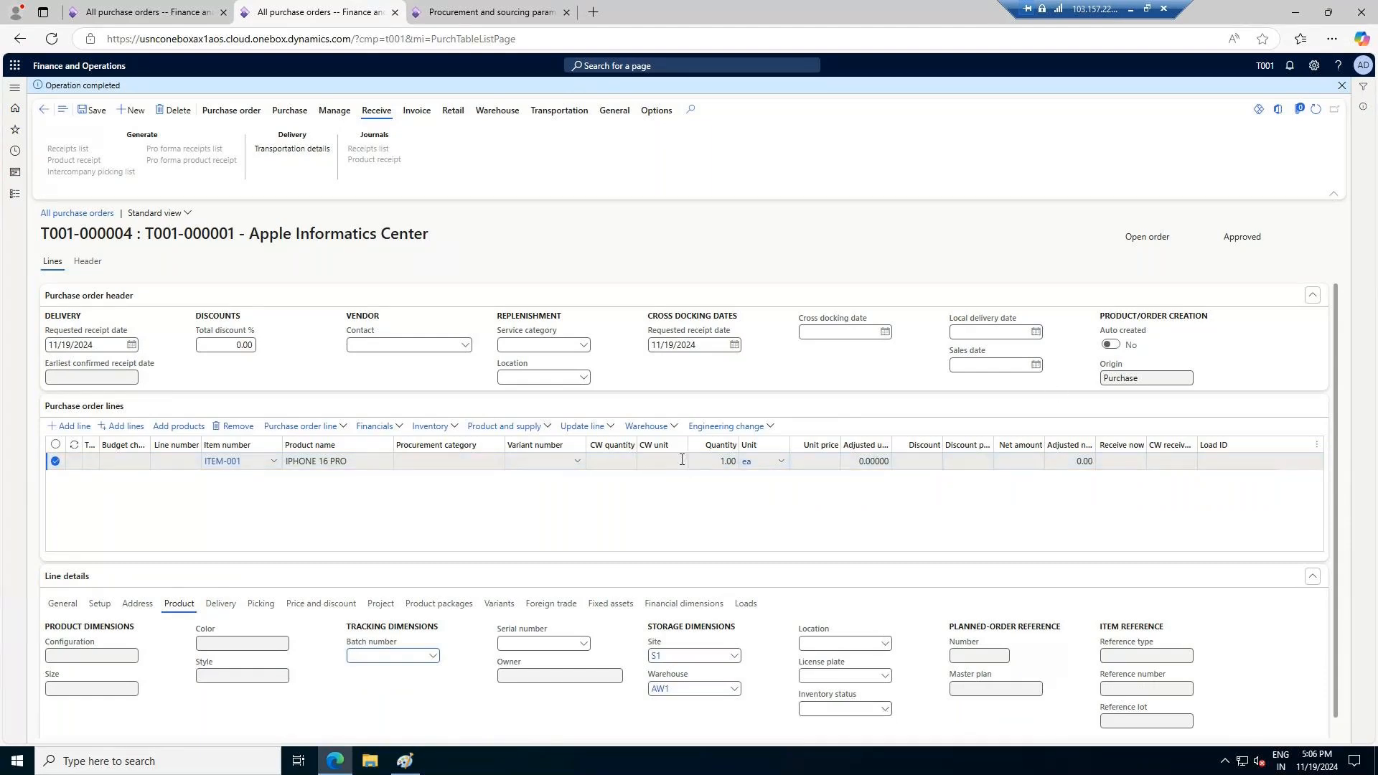
Set the ITEM-001 line's quantity to 20 and its unit price to 800
left_click(724, 461)
mouse_move(784, 472)
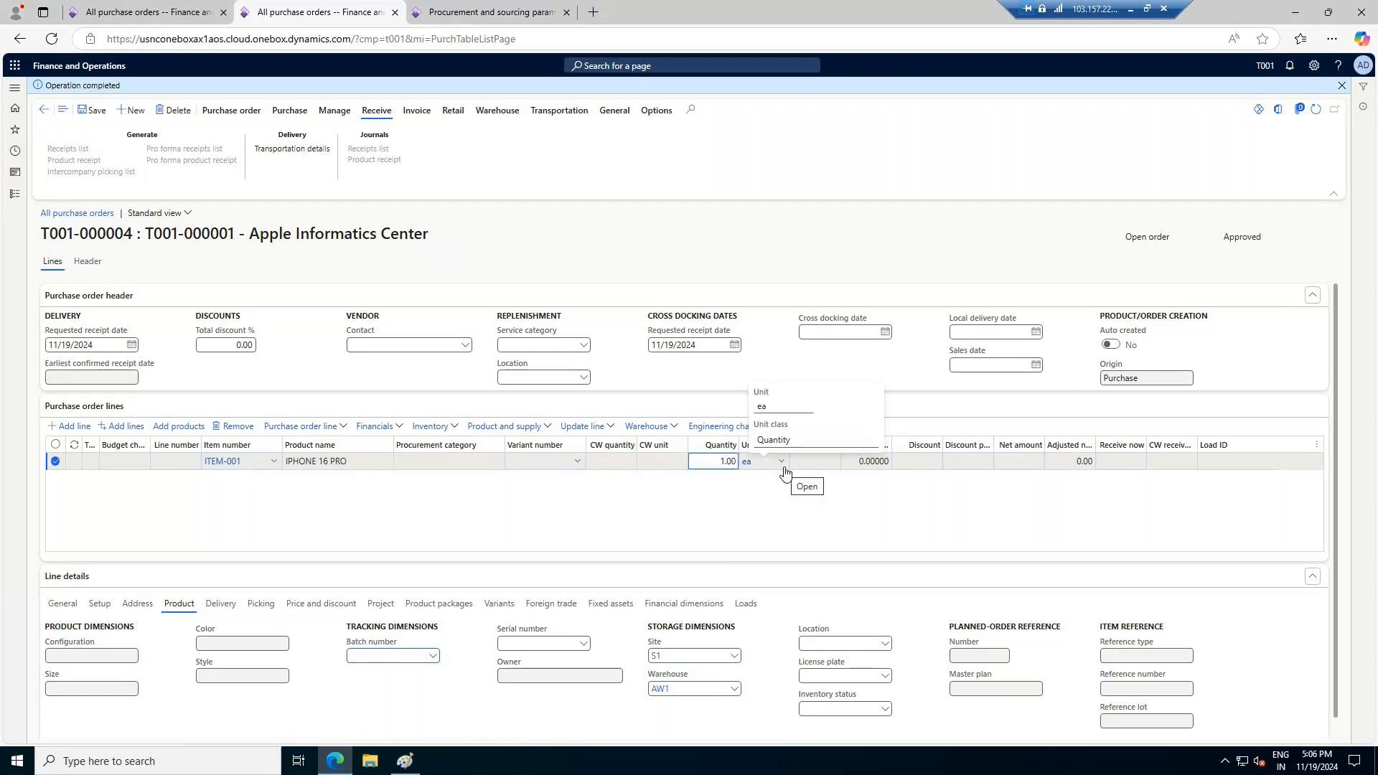
key("Delete")
type("20")
key("Tab")
key("Tab")
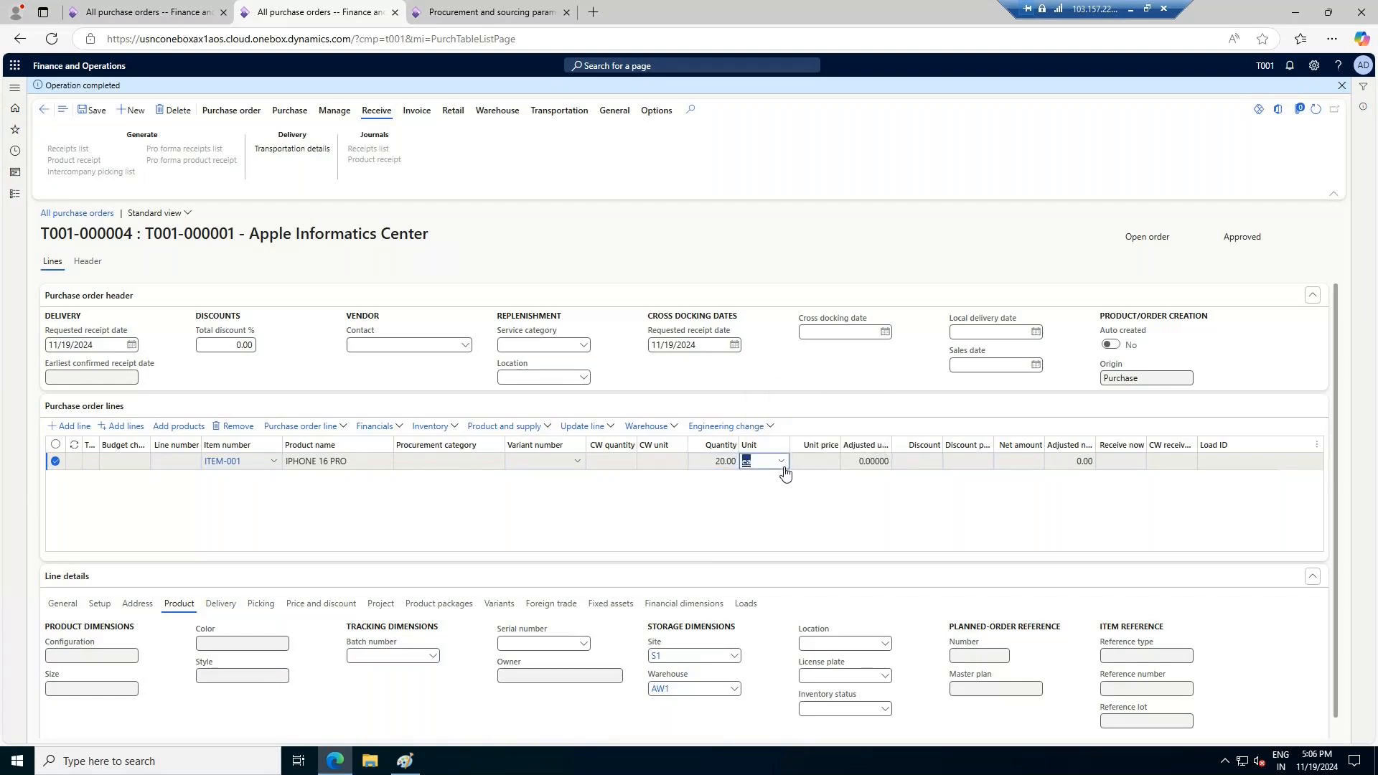
type("80")
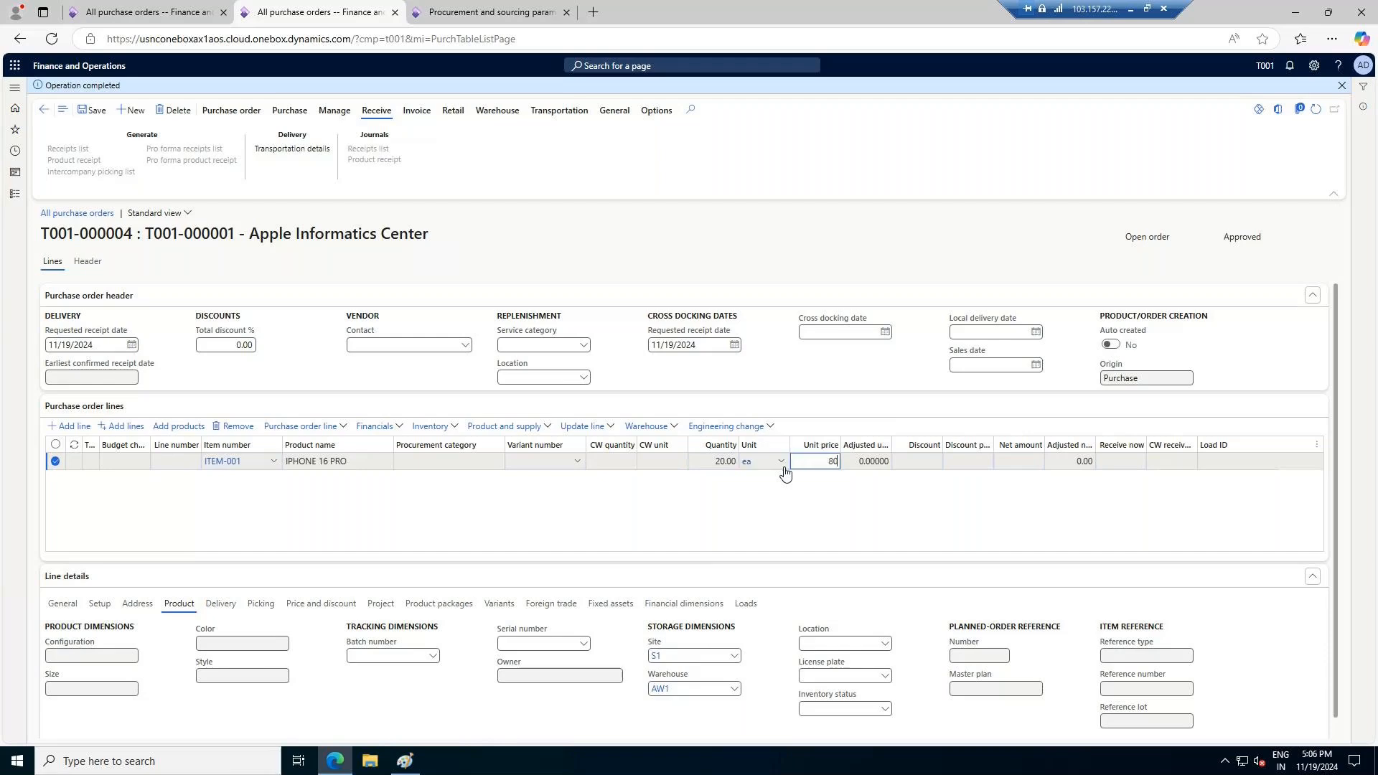
type("0")
key("Tab")
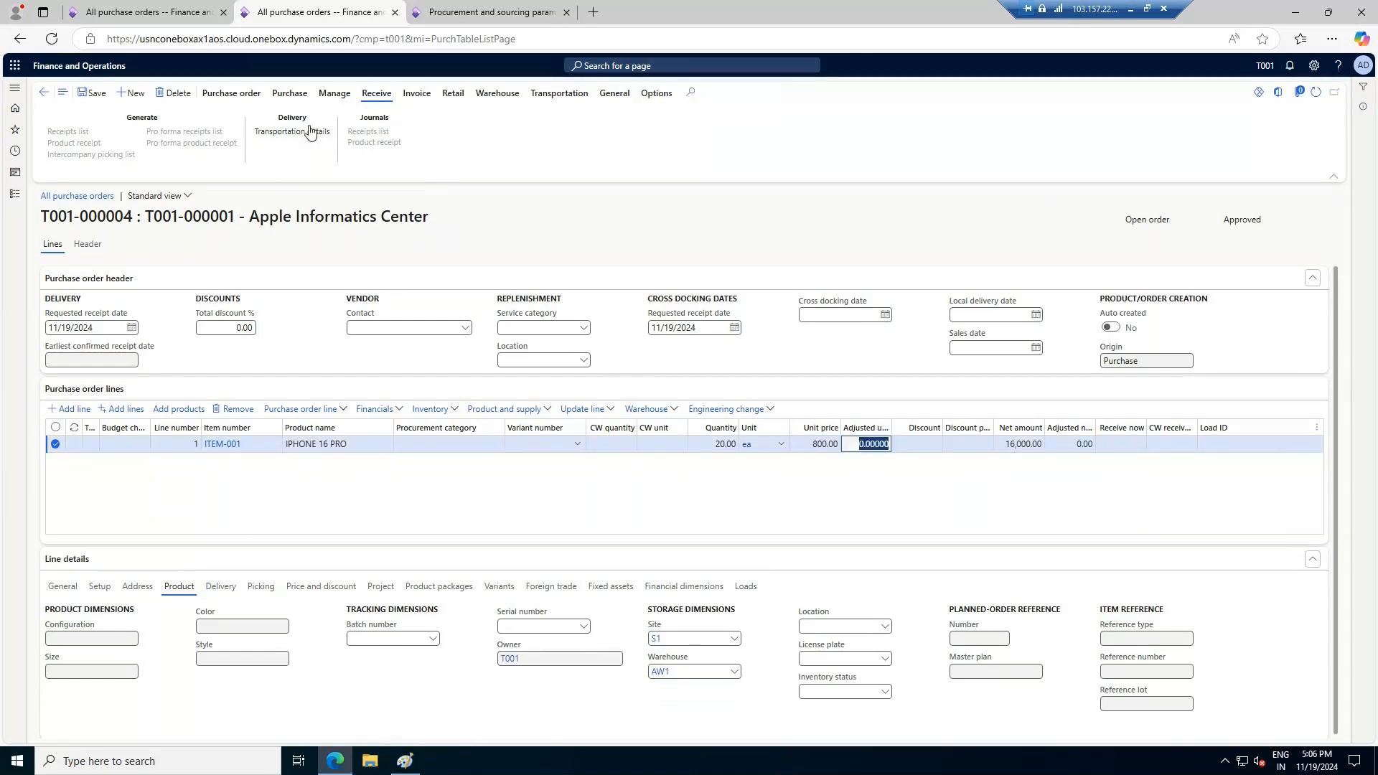
Load the WHSWorkExecute warehouse test form for company t001 and log in with the prefilled credentials
left_click(493, 13)
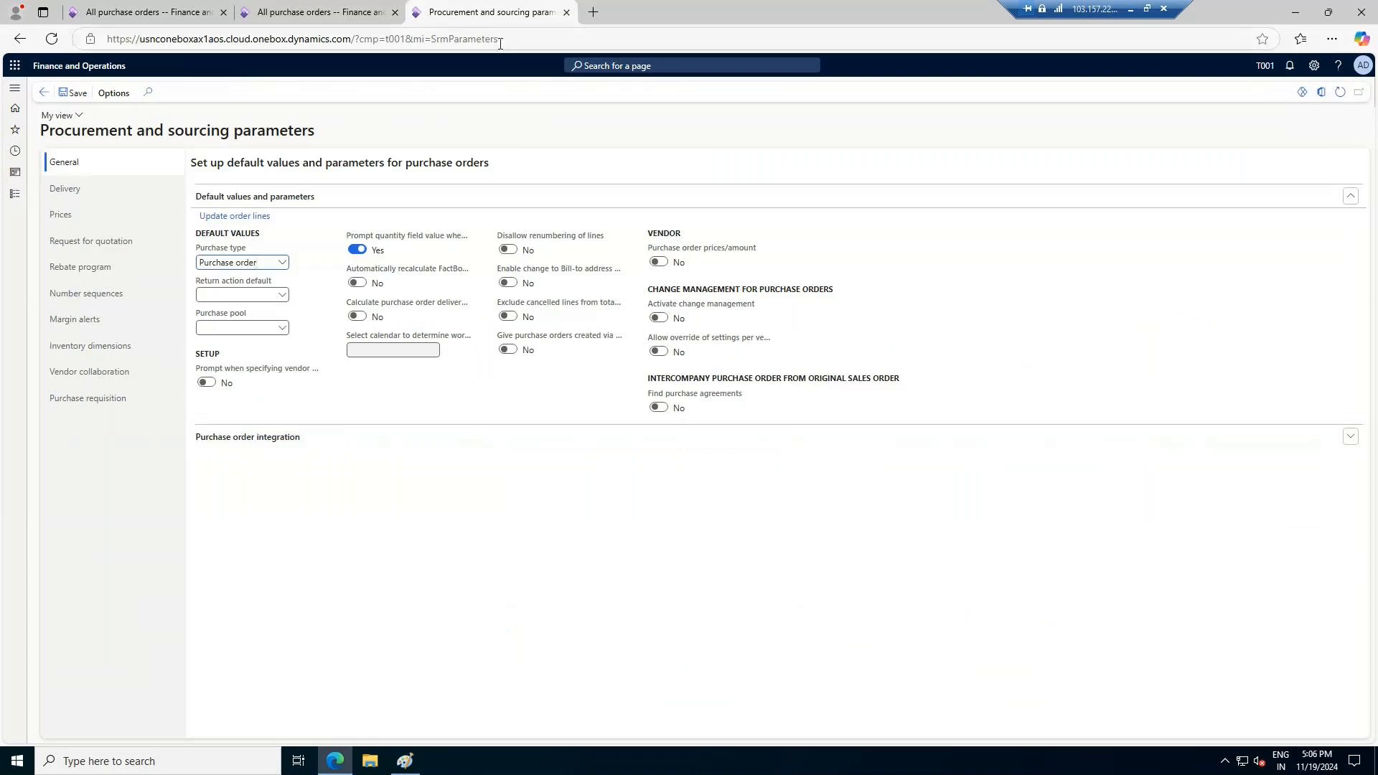
left_click_drag(500, 43, 360, 39)
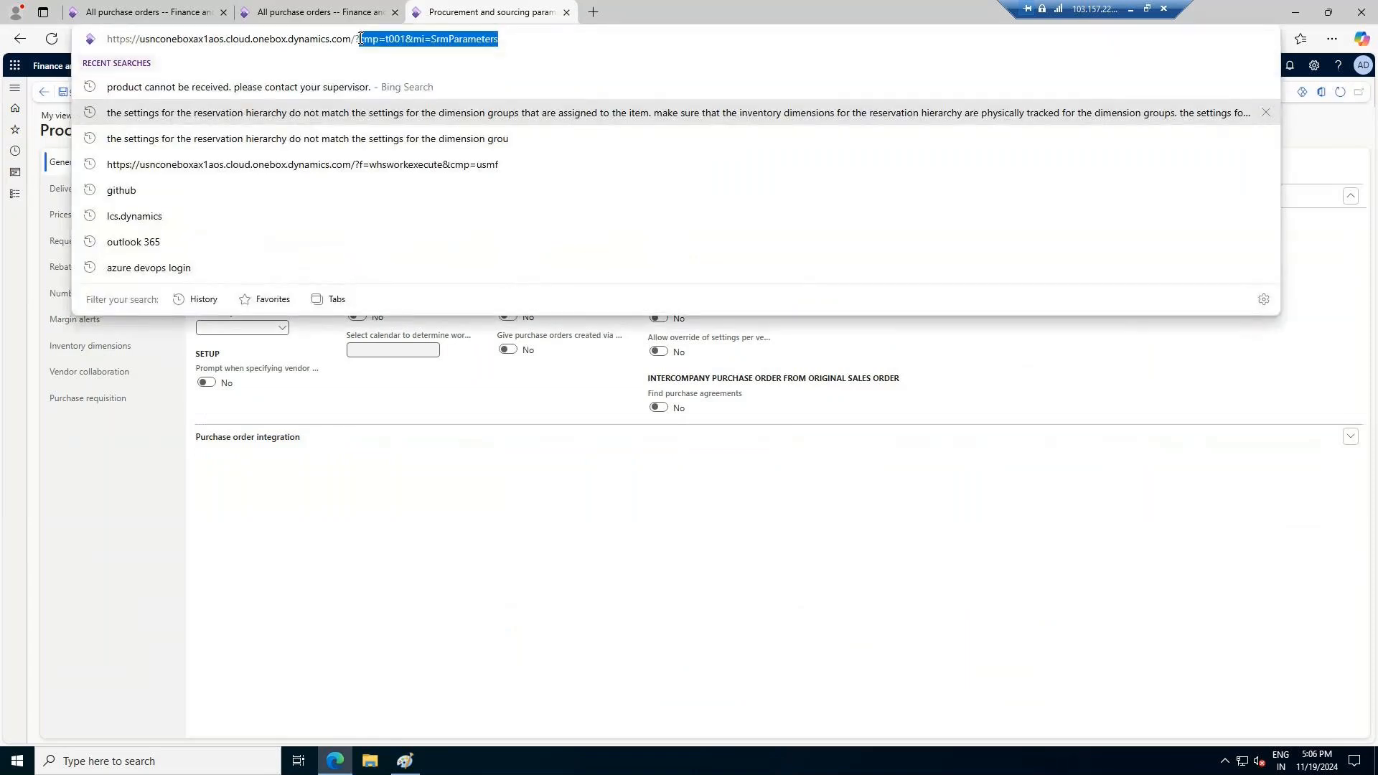
type("f=WHSWorkExecute&cmp=t001")
key("Return")
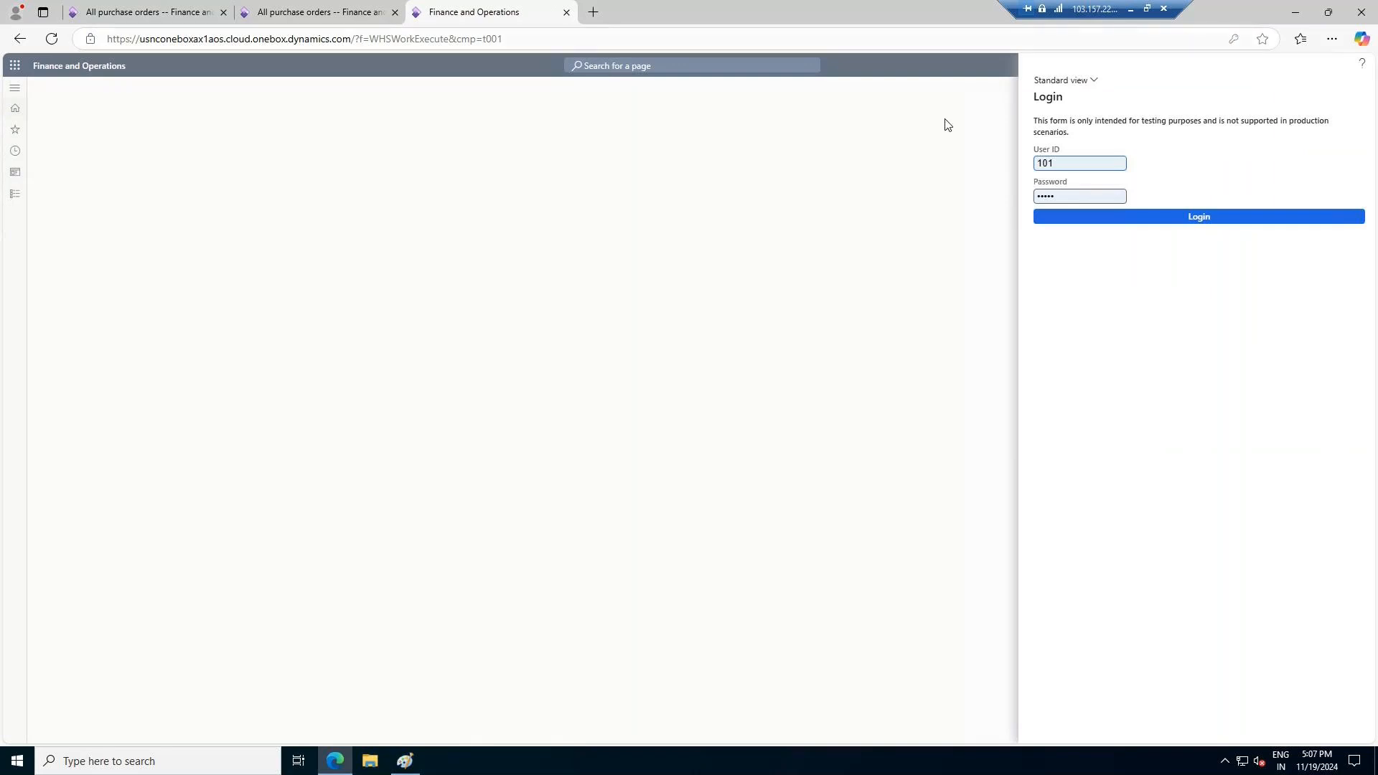
left_click(1182, 216)
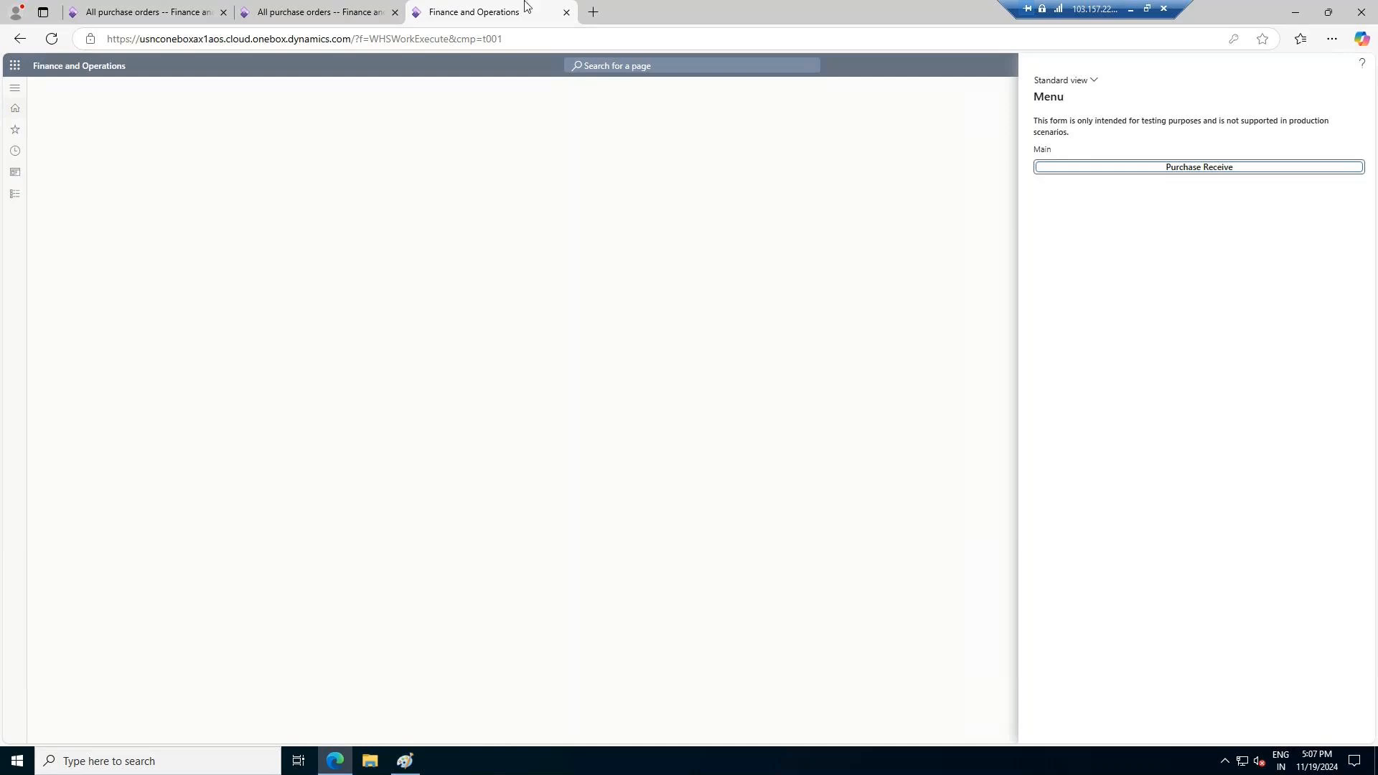
Start Purchase Receive in the warehouse form and submit the purchase order number copied from the AW1 order
left_click(313, 13)
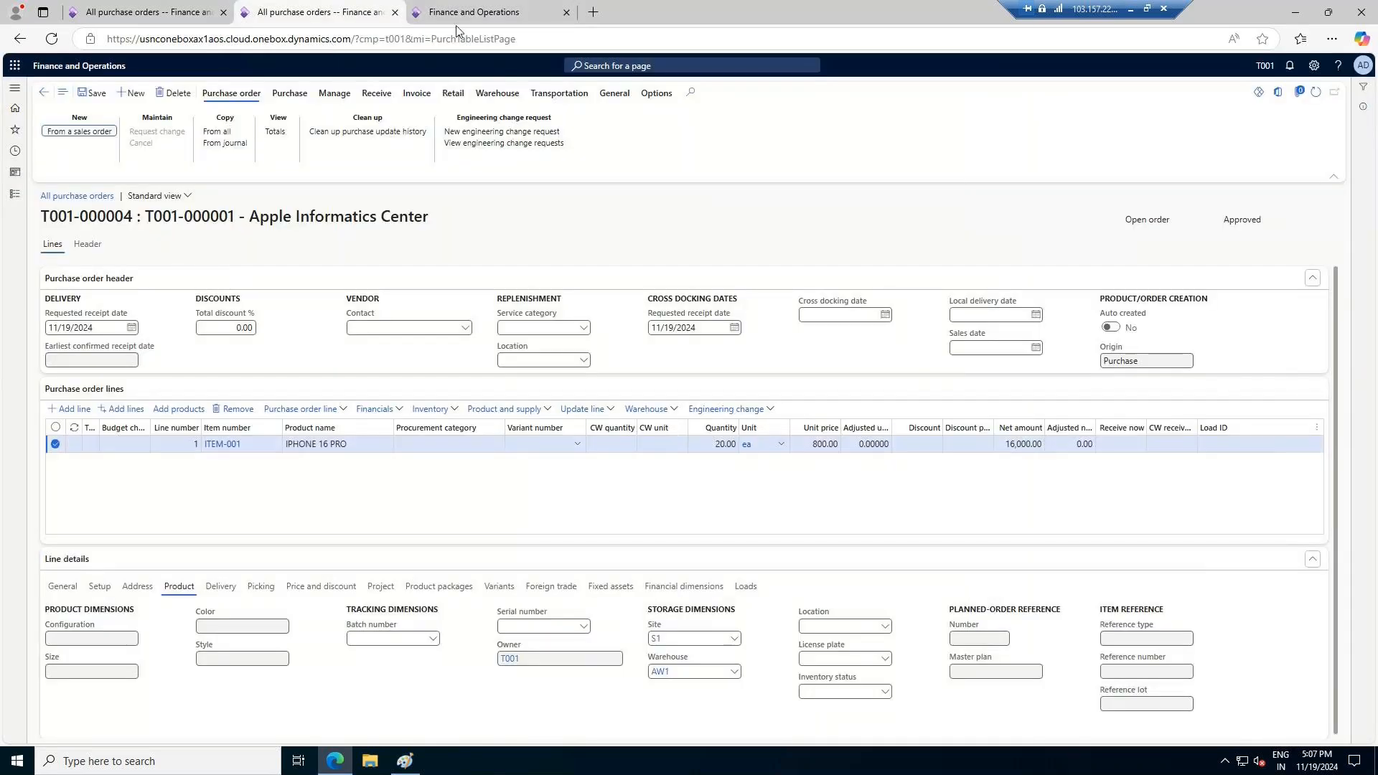
left_click(305, 103)
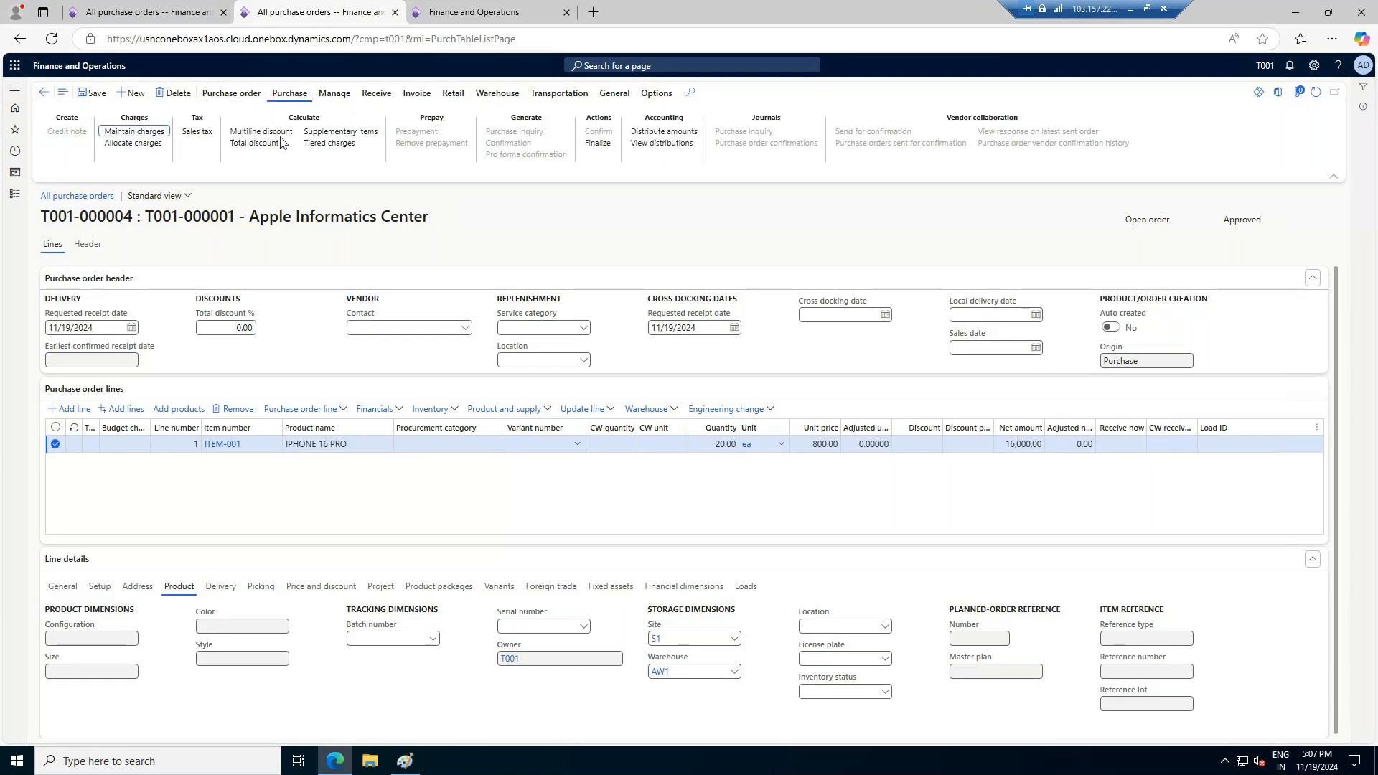
left_click_drag(132, 216, 42, 216)
key("ctrl+c")
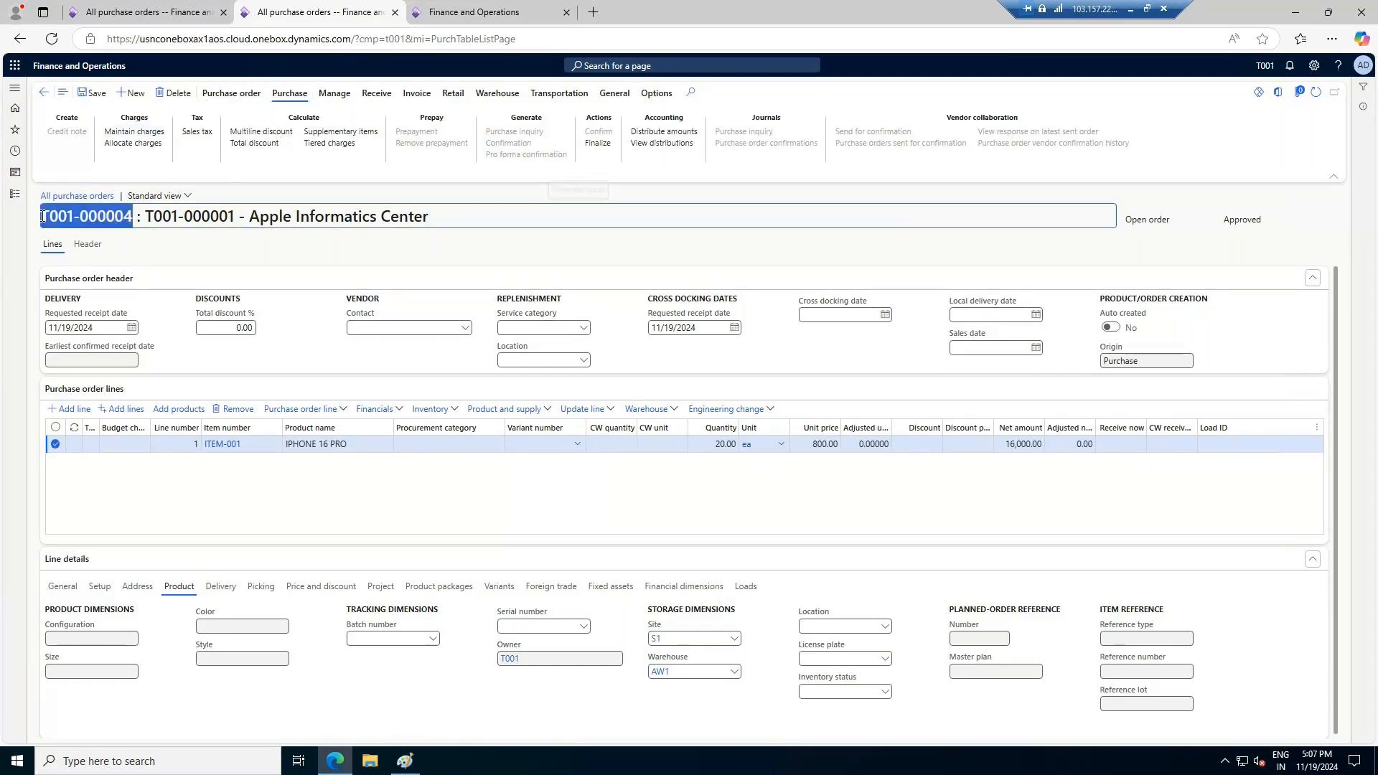
left_click(504, 12)
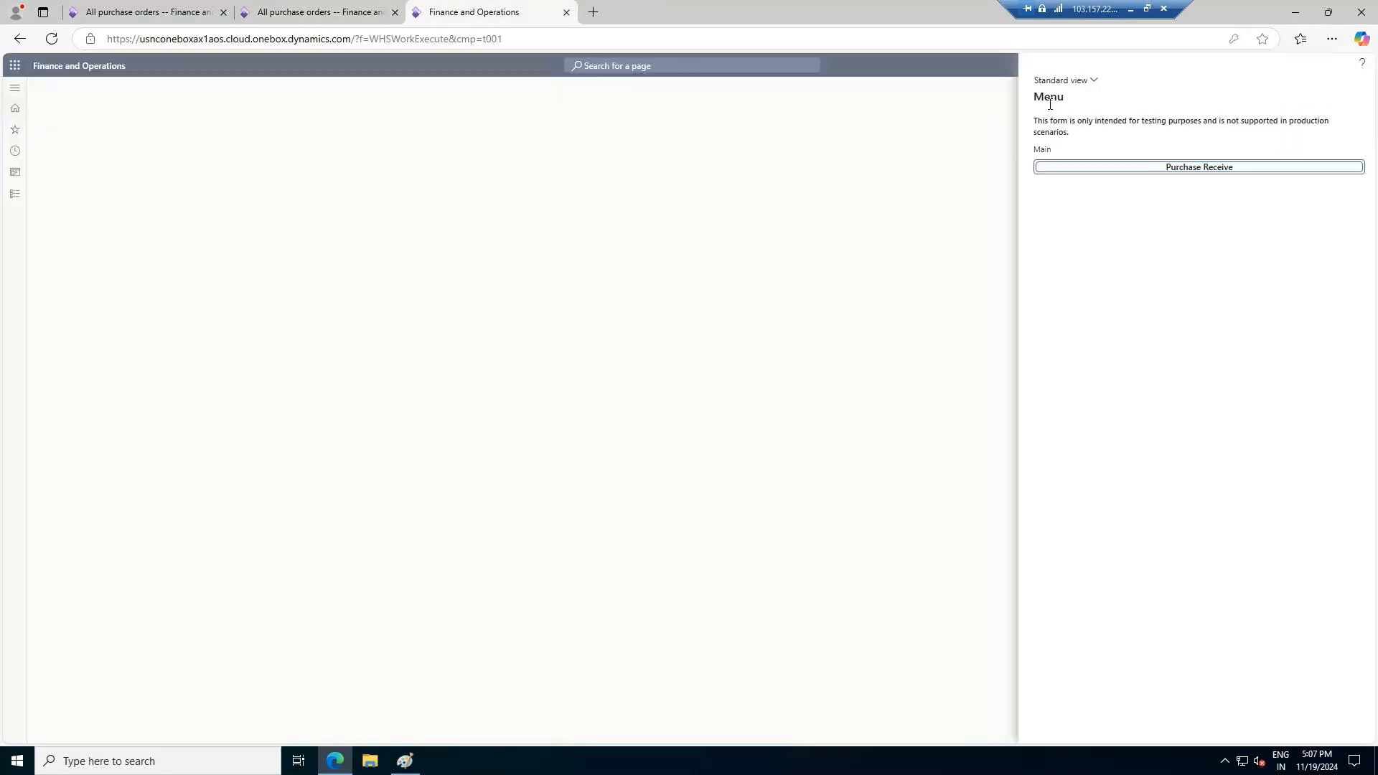
left_click(1220, 170)
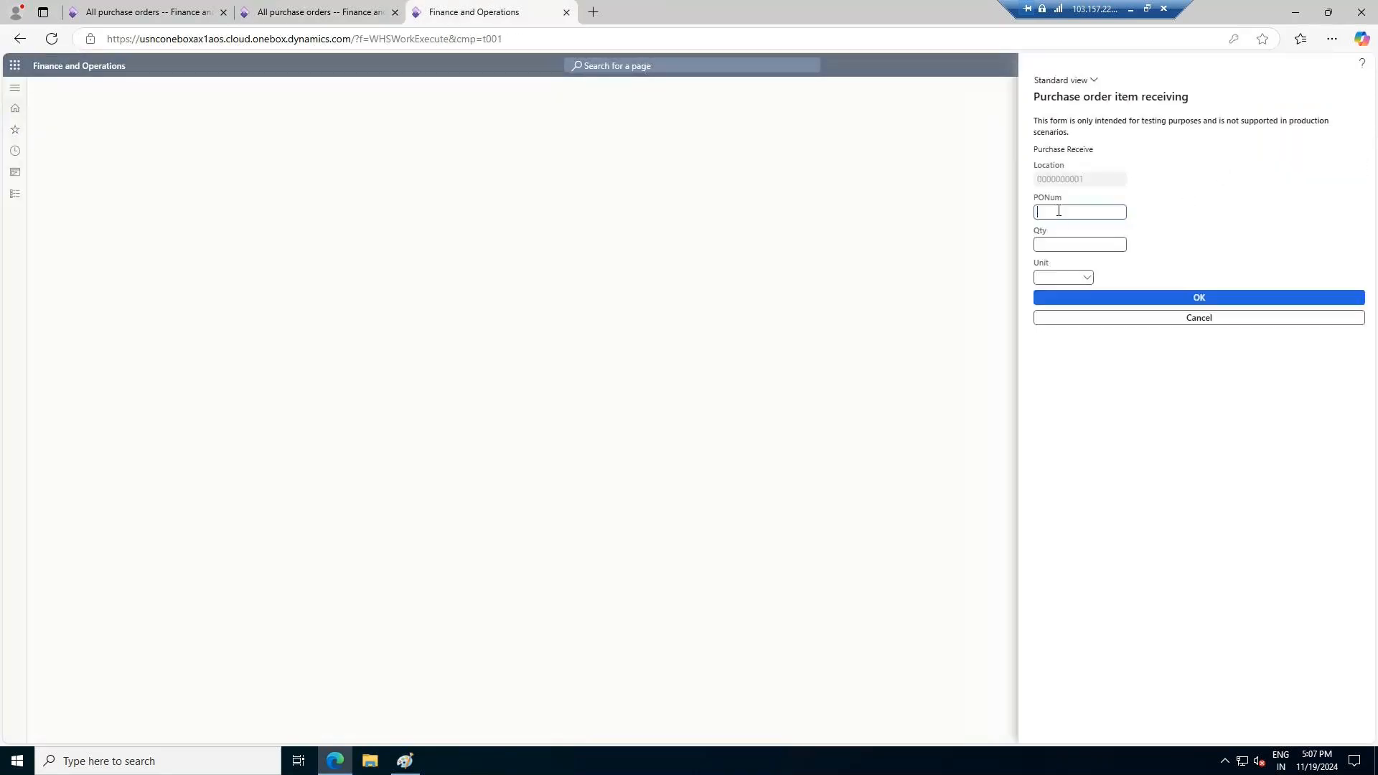
key("ctrl+v")
left_click(1186, 305)
Try to receive item ITEM-001, copied from the order line, and cancel the receipt
left_click(325, 10)
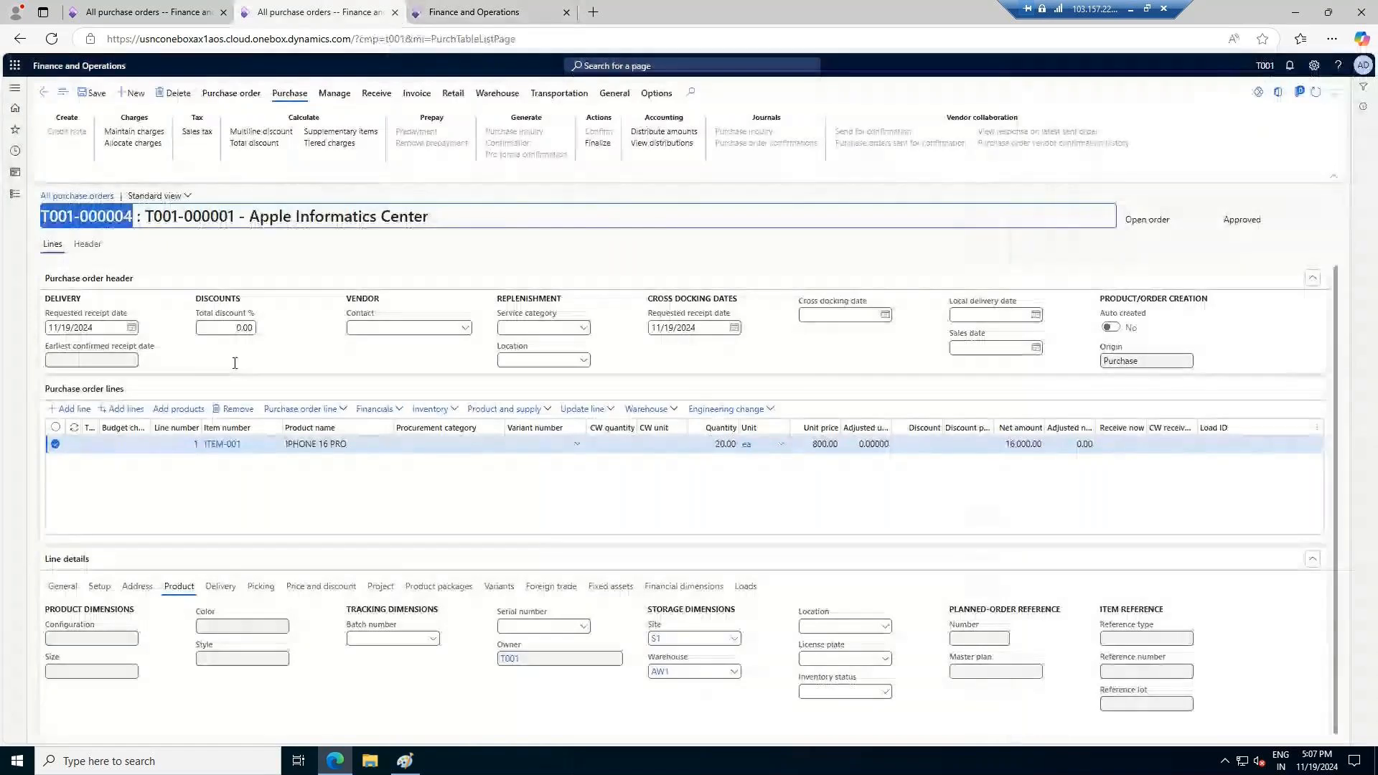
left_click(222, 445)
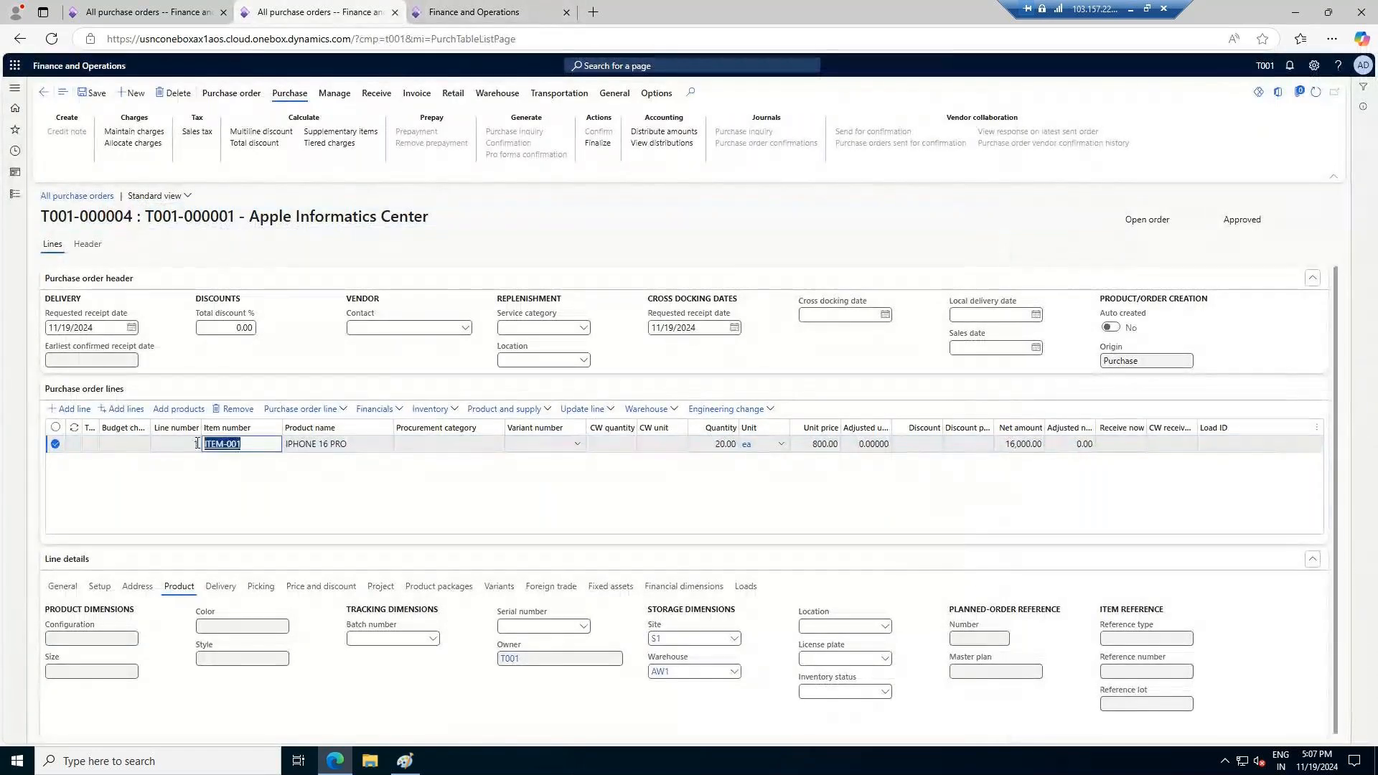
left_click(474, 12)
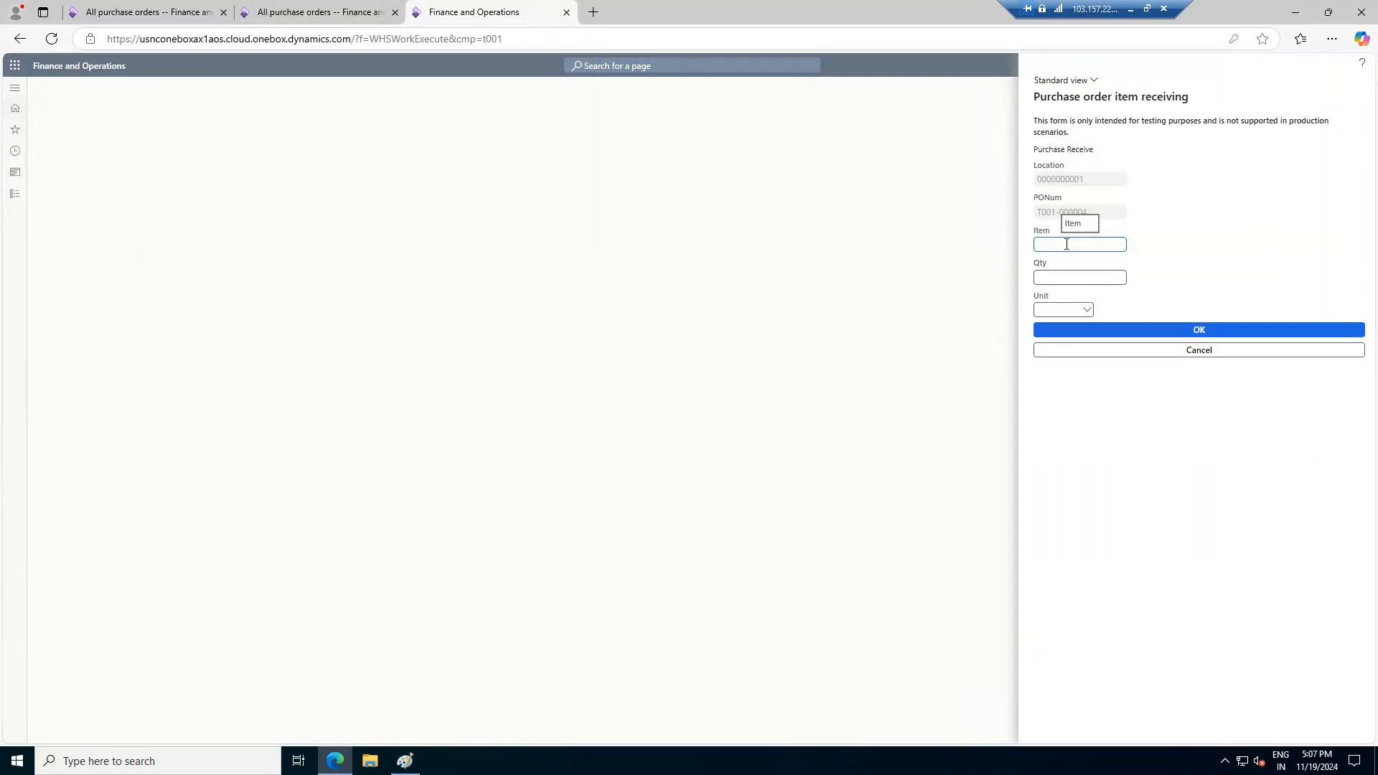
type("ITEM-001")
left_click(1194, 330)
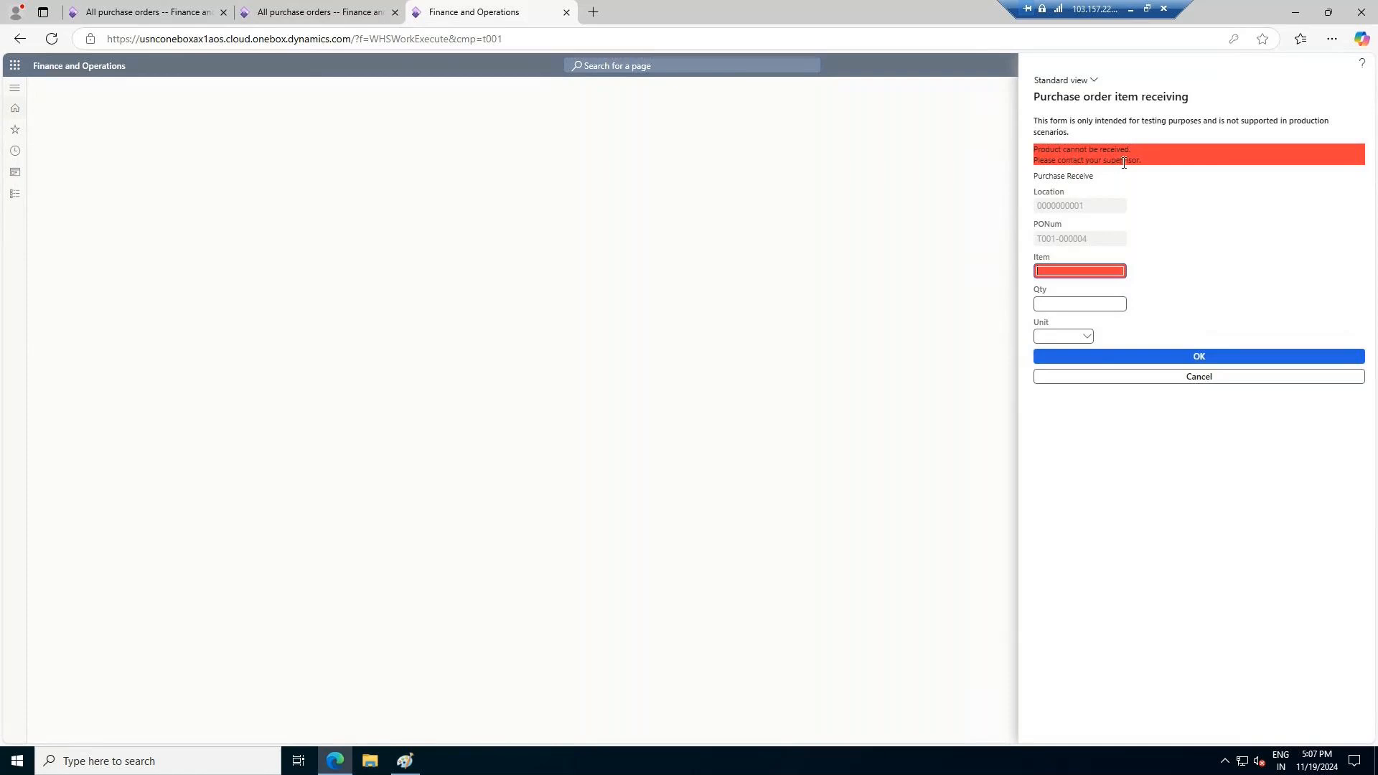
left_click(1214, 381)
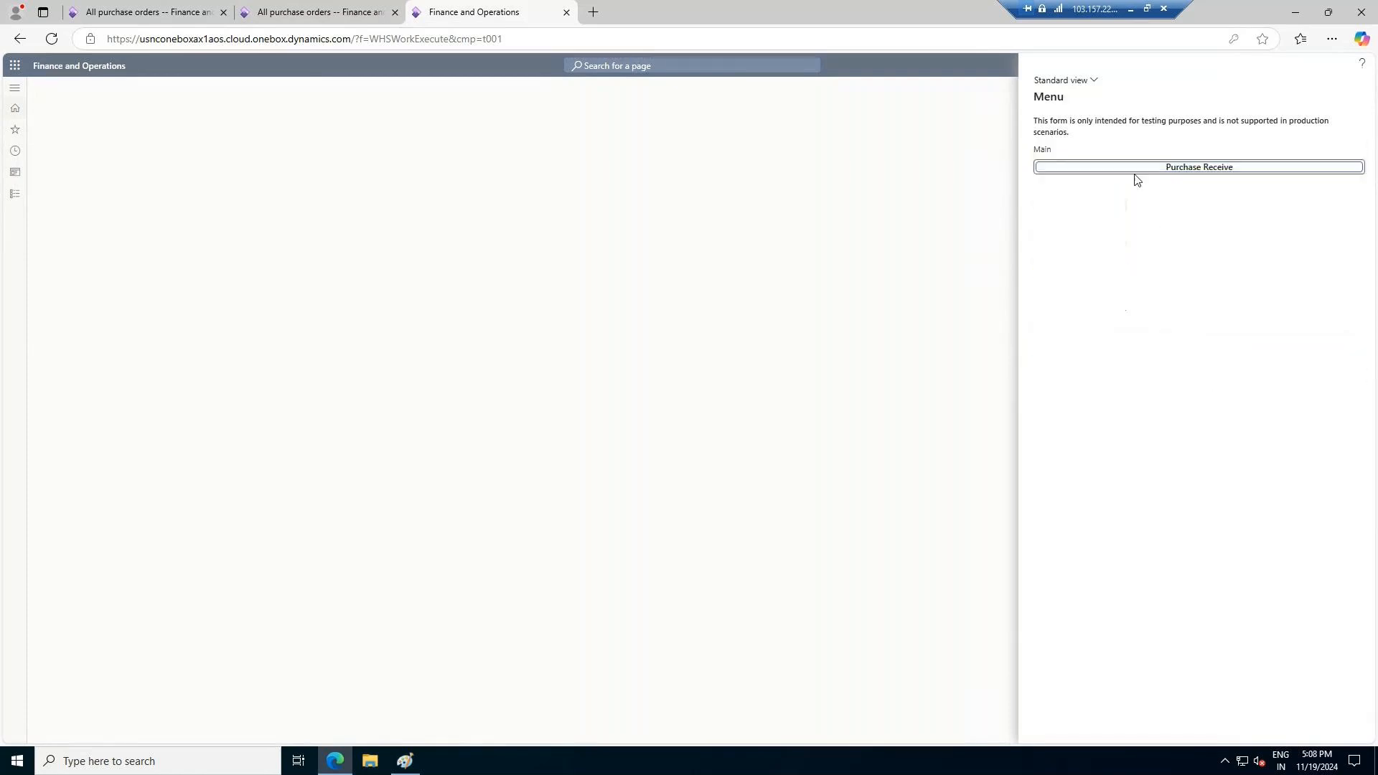
Review the purchase order's header details and confirm the purchase order
left_click(287, 10)
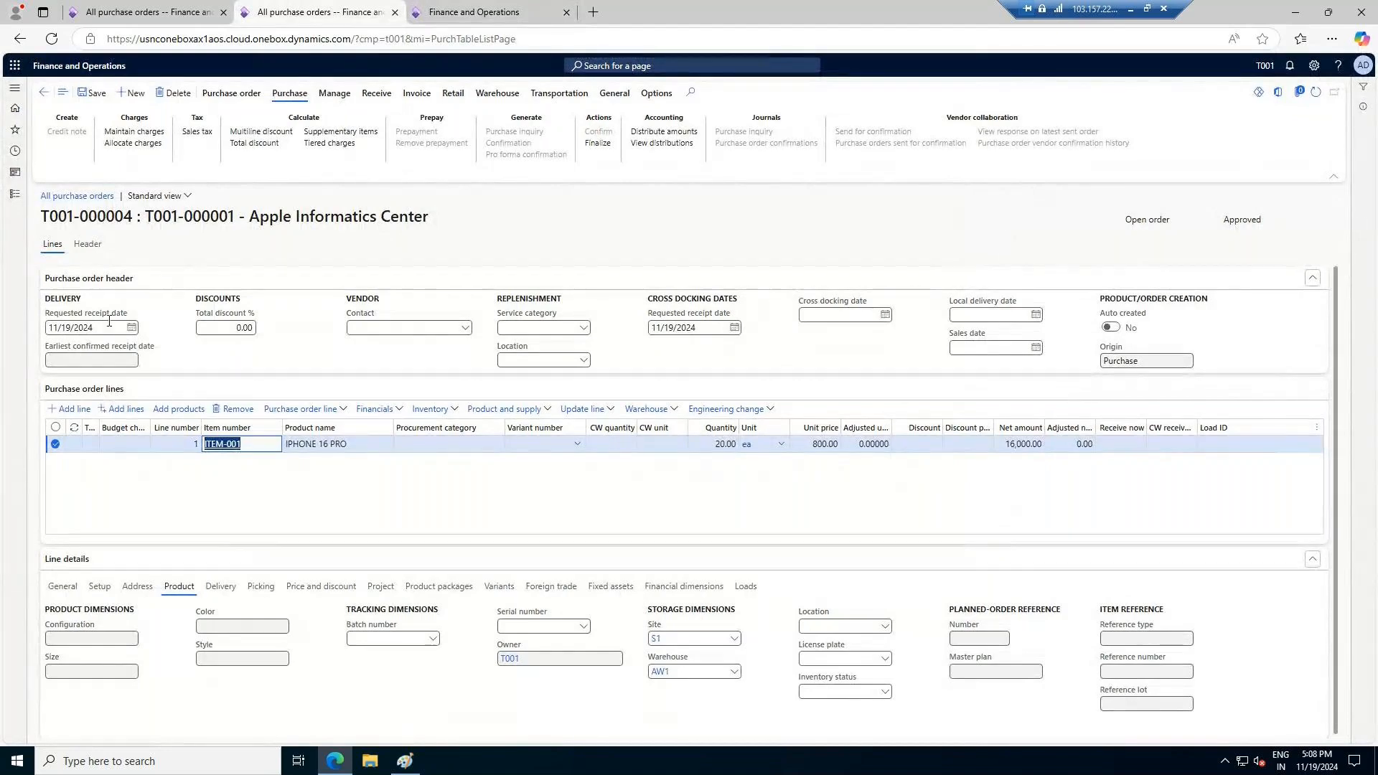
left_click(82, 245)
left_click(132, 394)
left_click(75, 425)
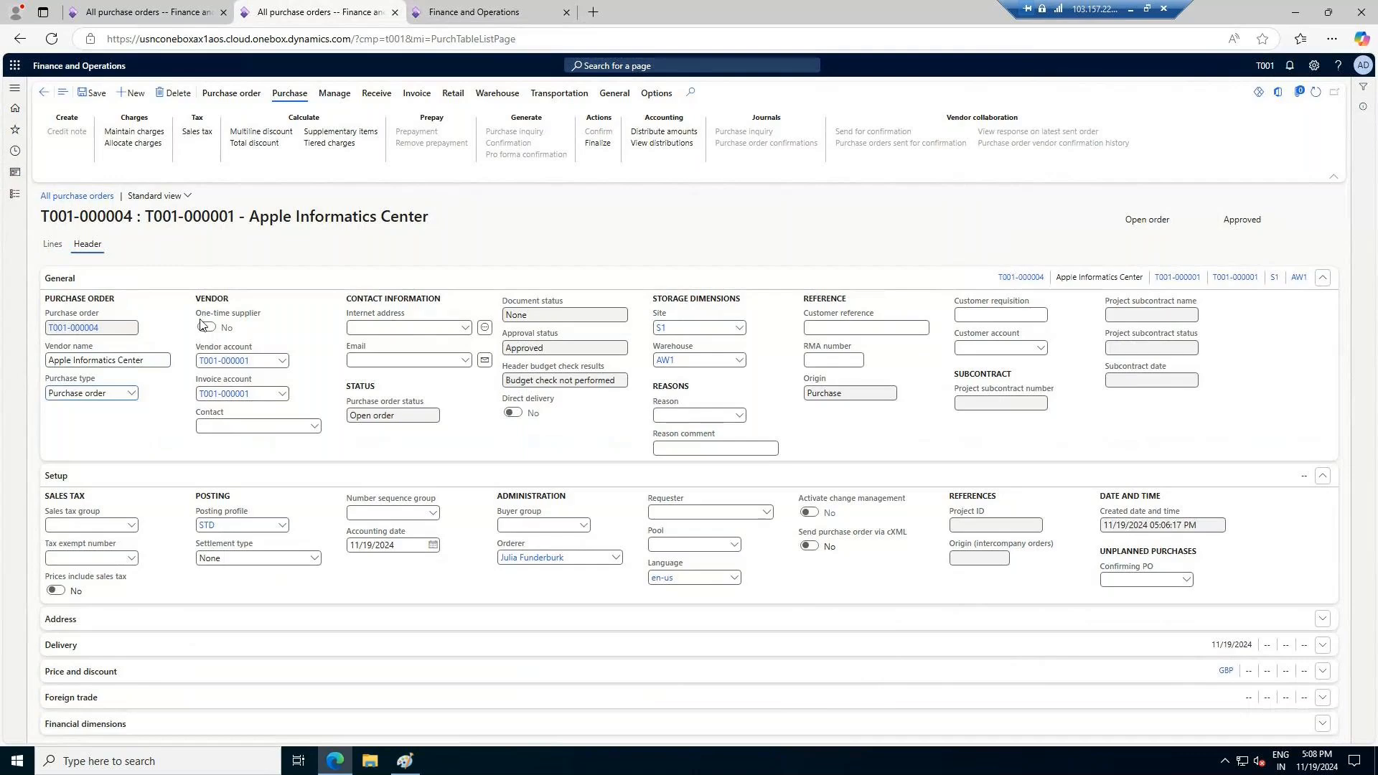
left_click(101, 94)
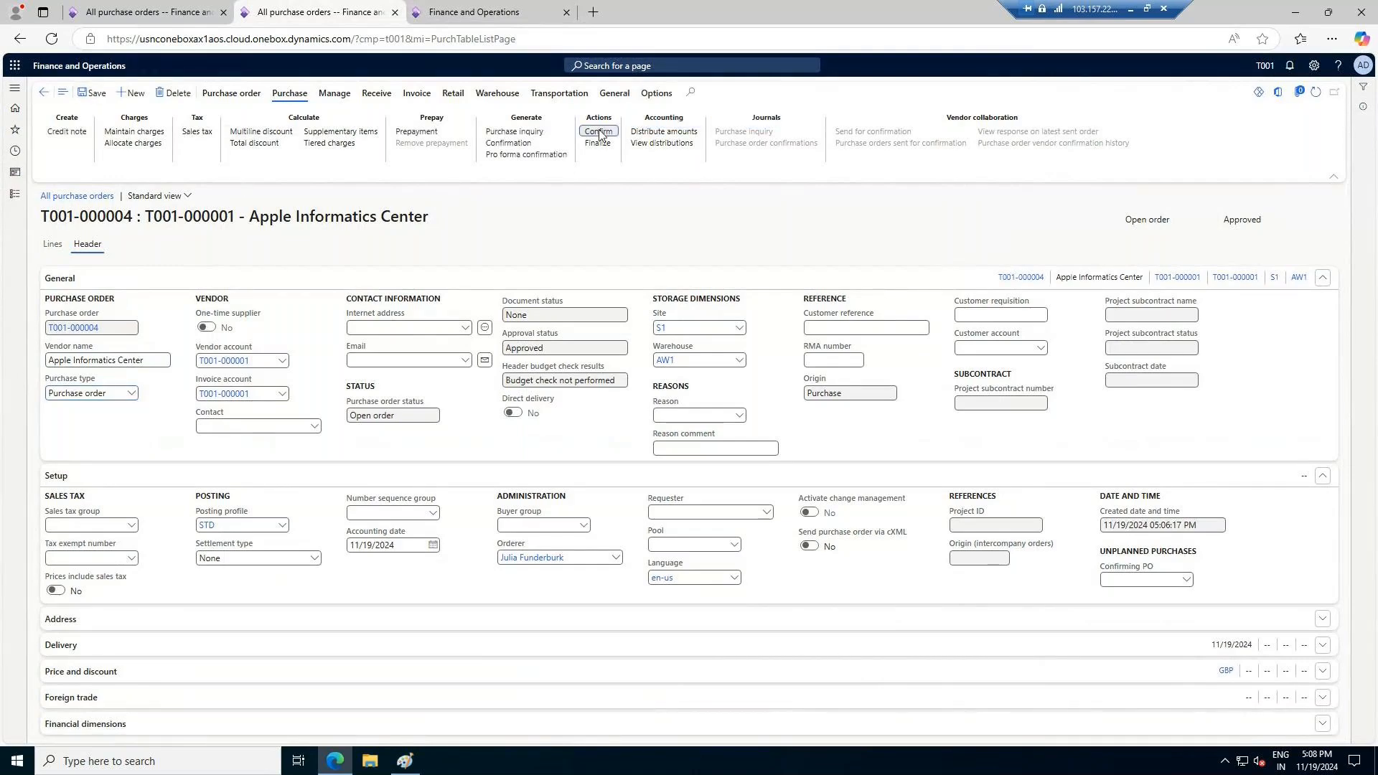
left_click(600, 133)
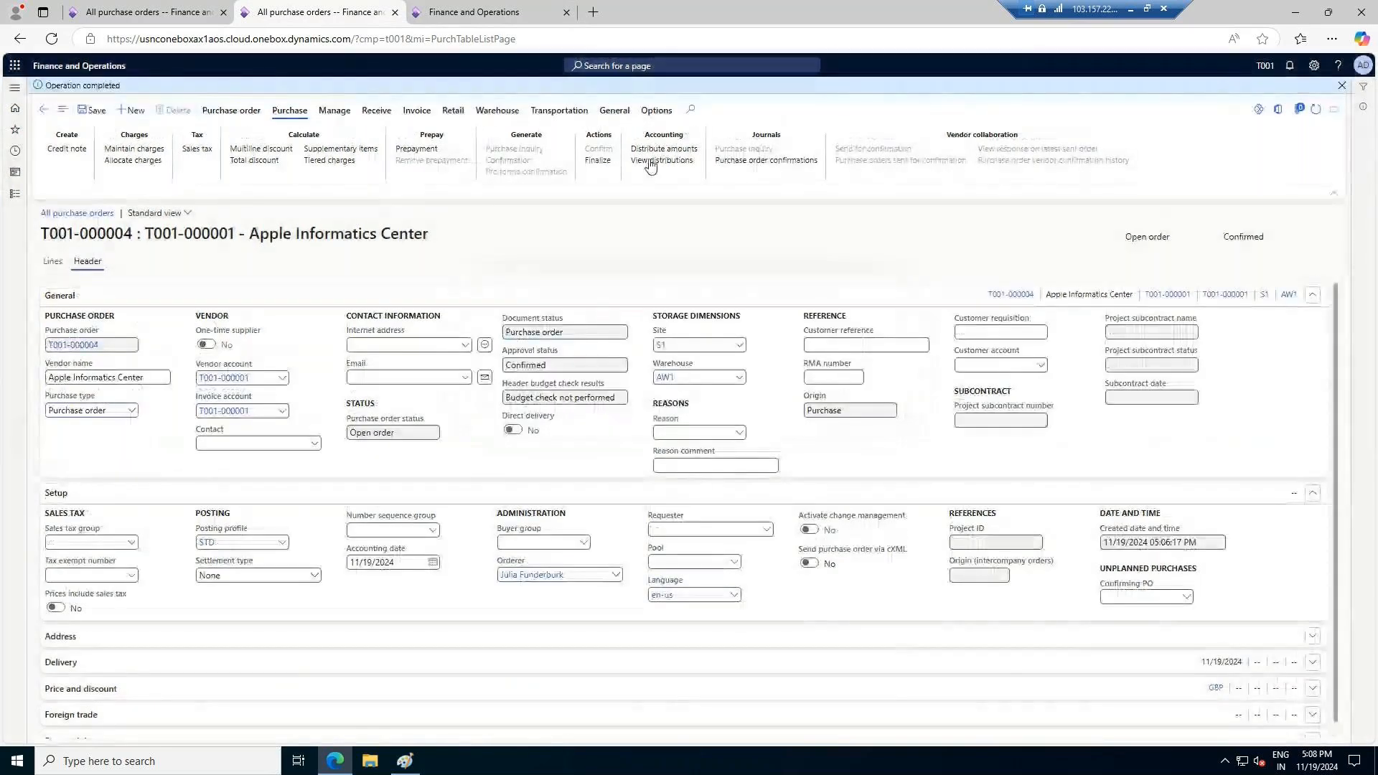
Restart Purchase Receive in the warehouse form and try ITEM-001 as the PONum value
left_click(502, 13)
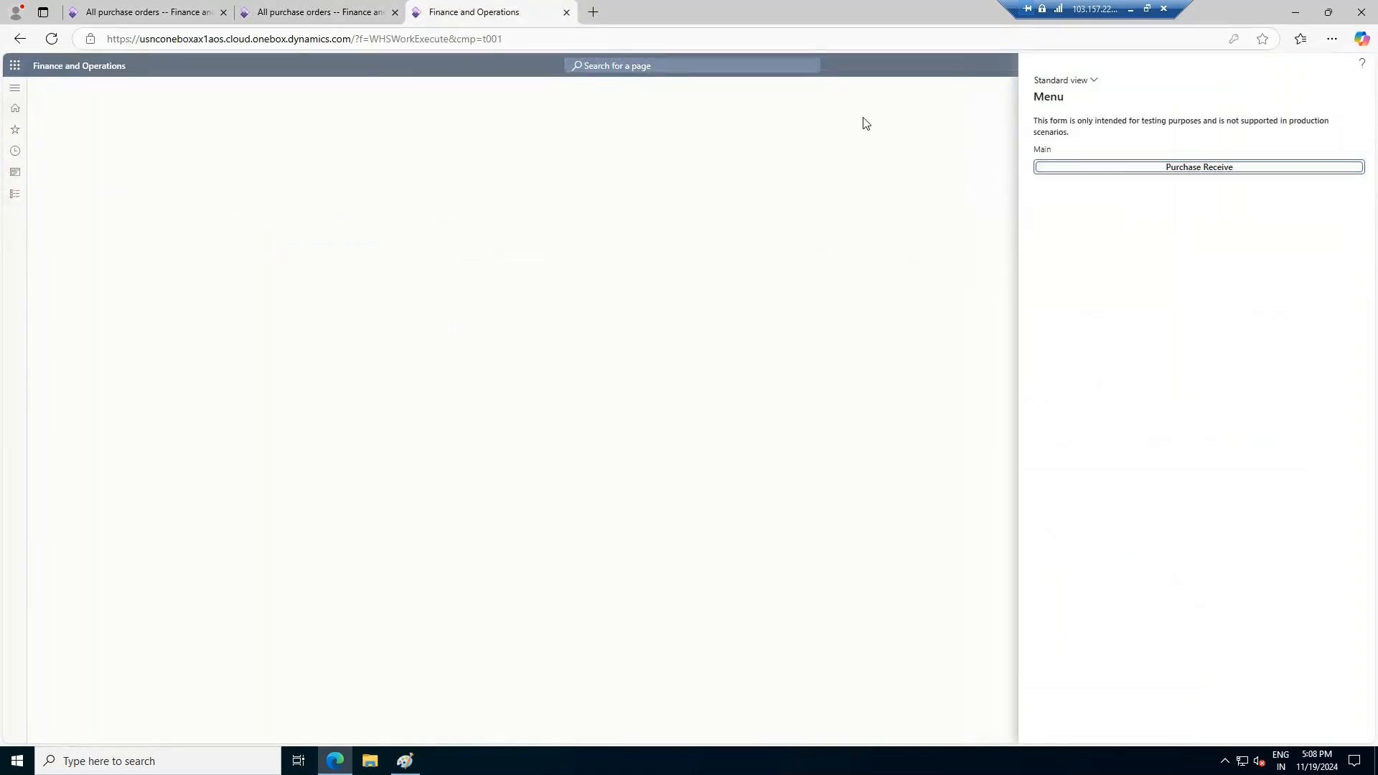
left_click(1153, 165)
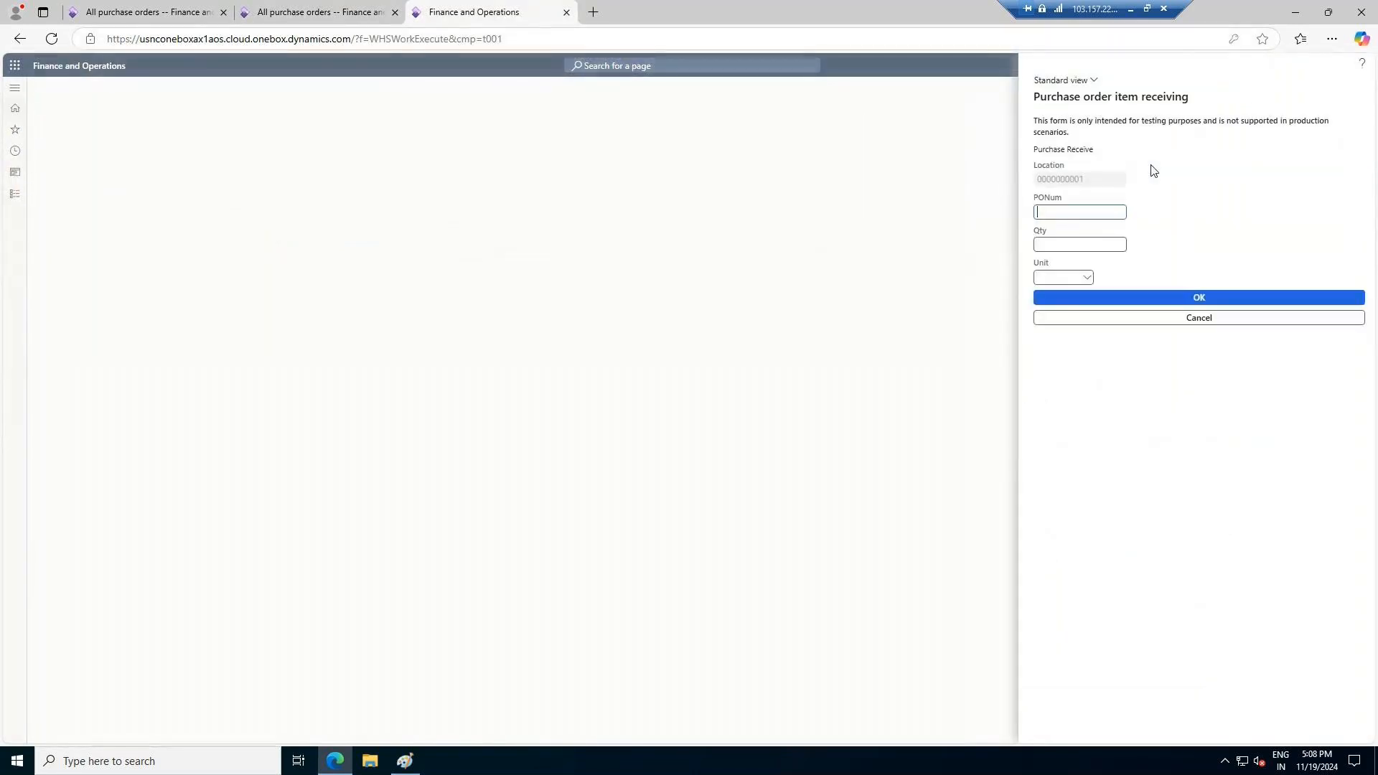
left_click(1056, 213)
type("ITEM-001")
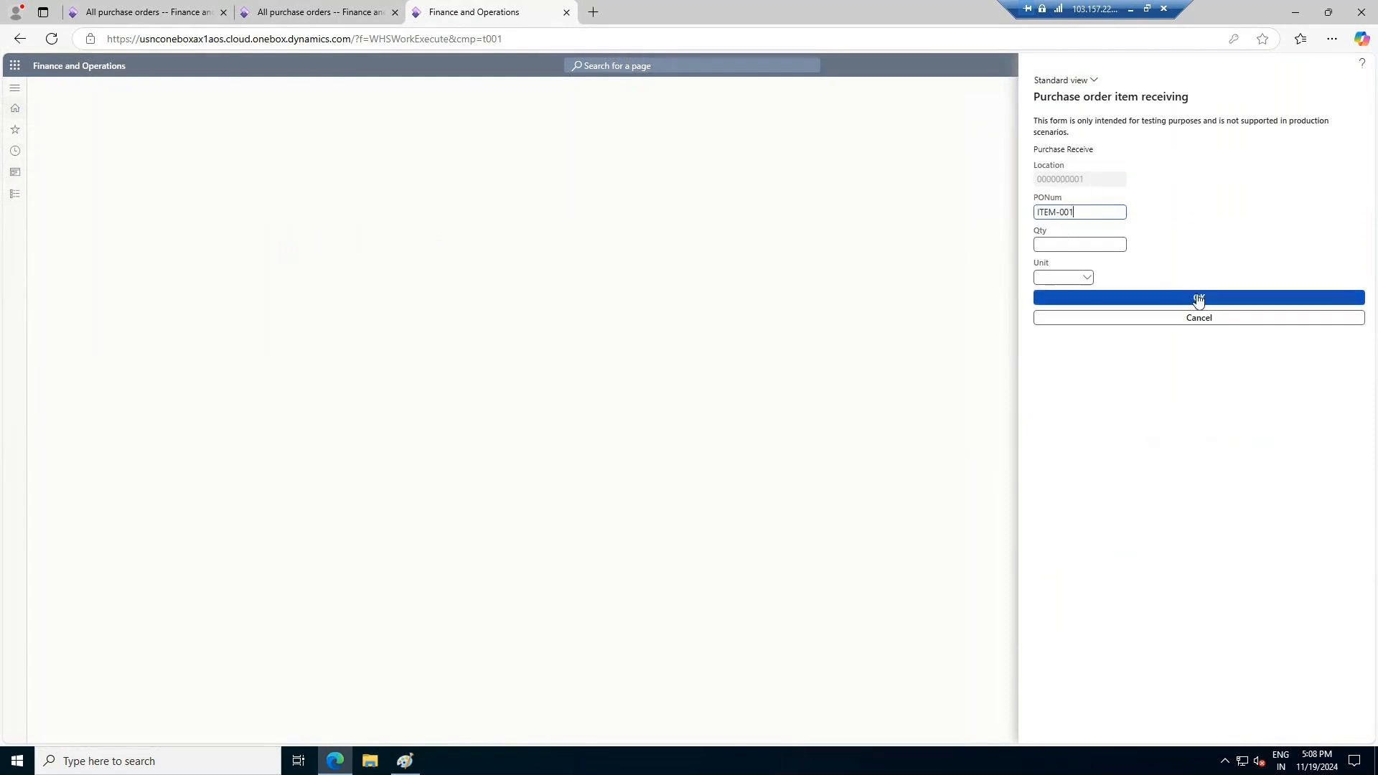
left_click(1196, 297)
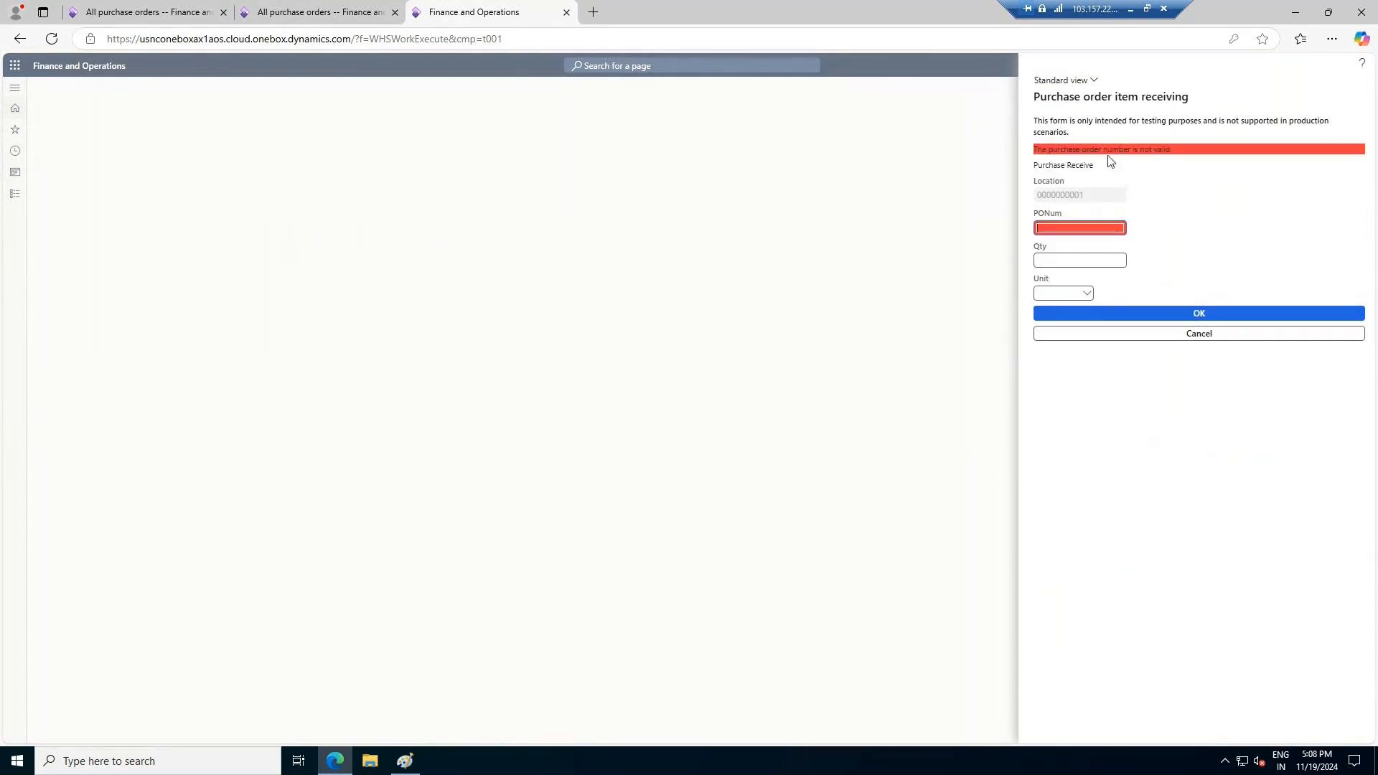
Copy the purchase order number from the confirmed order and submit it as PONum in the receiving form
left_click(287, 13)
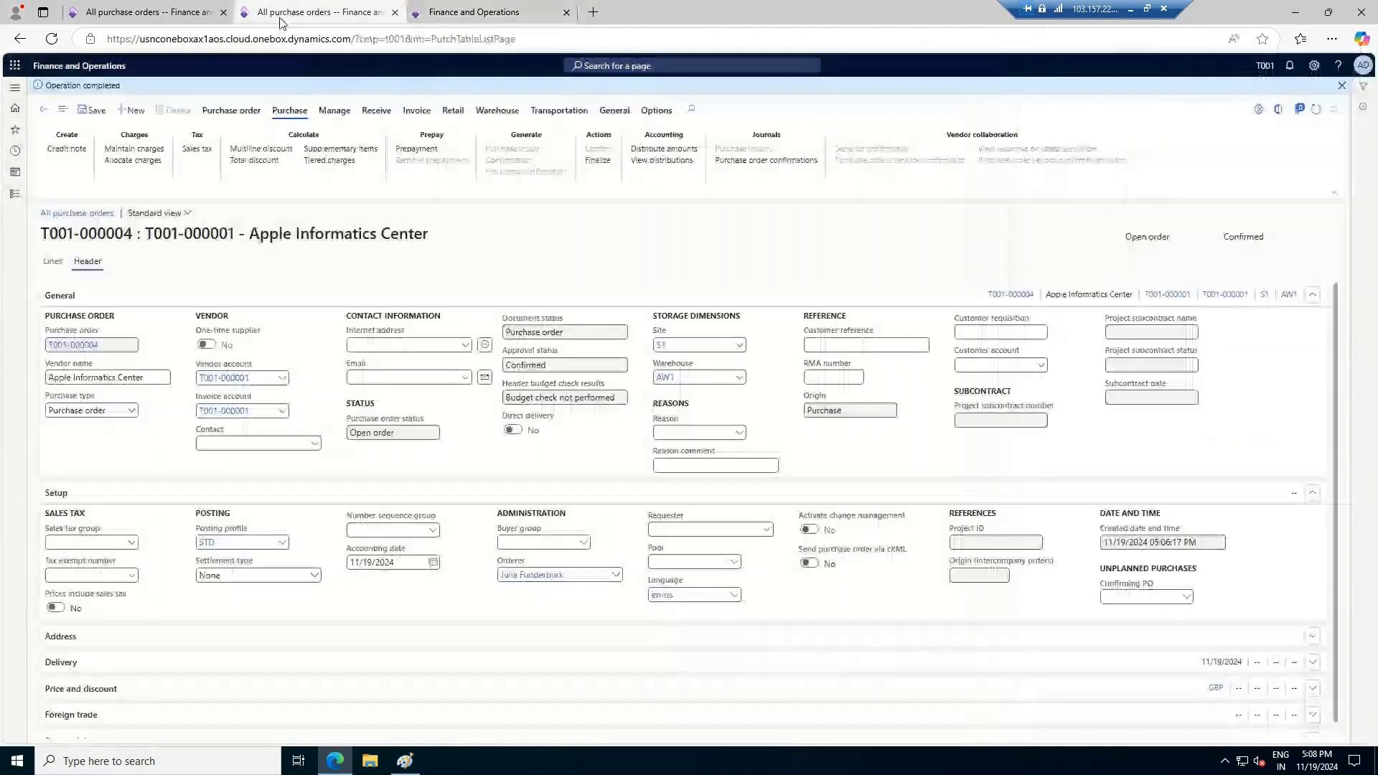
left_click_drag(138, 233, 41, 234)
key("ctrl+c")
key("ctrl+Tab")
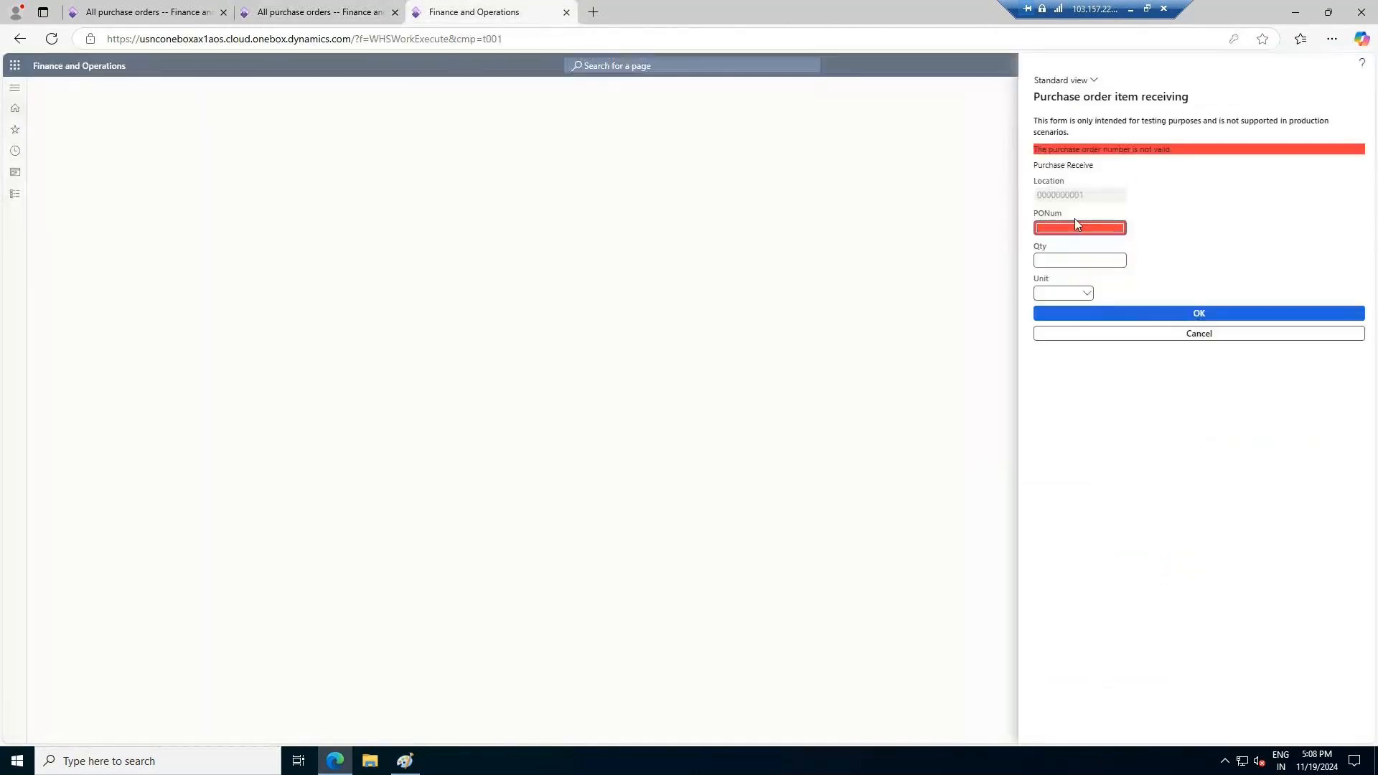
key("ctrl+v")
left_click(1087, 259)
left_click(1188, 313)
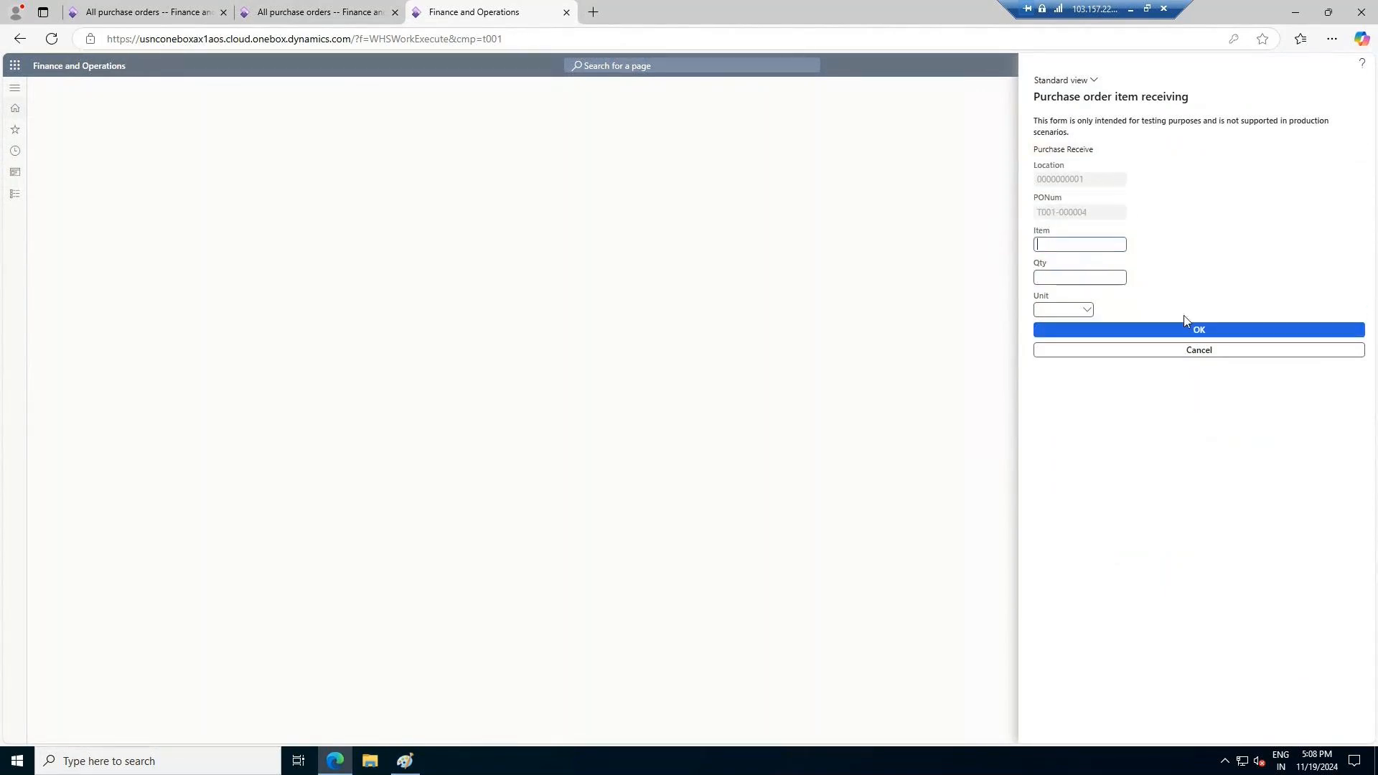
Copy ITEM-001 from the order line into the receiving form, set the quantity to 3 and submit
left_click(294, 12)
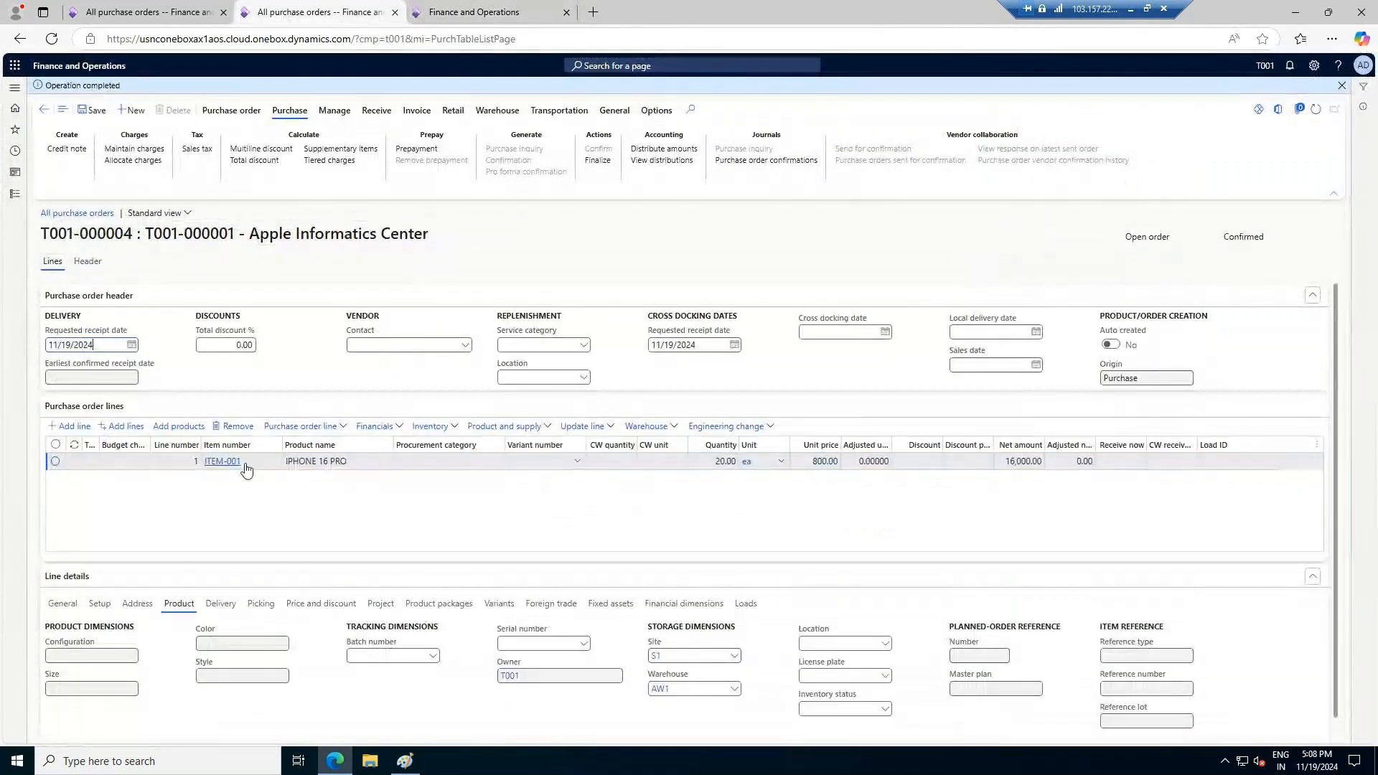
right_click(245, 468)
key("ctrl+c")
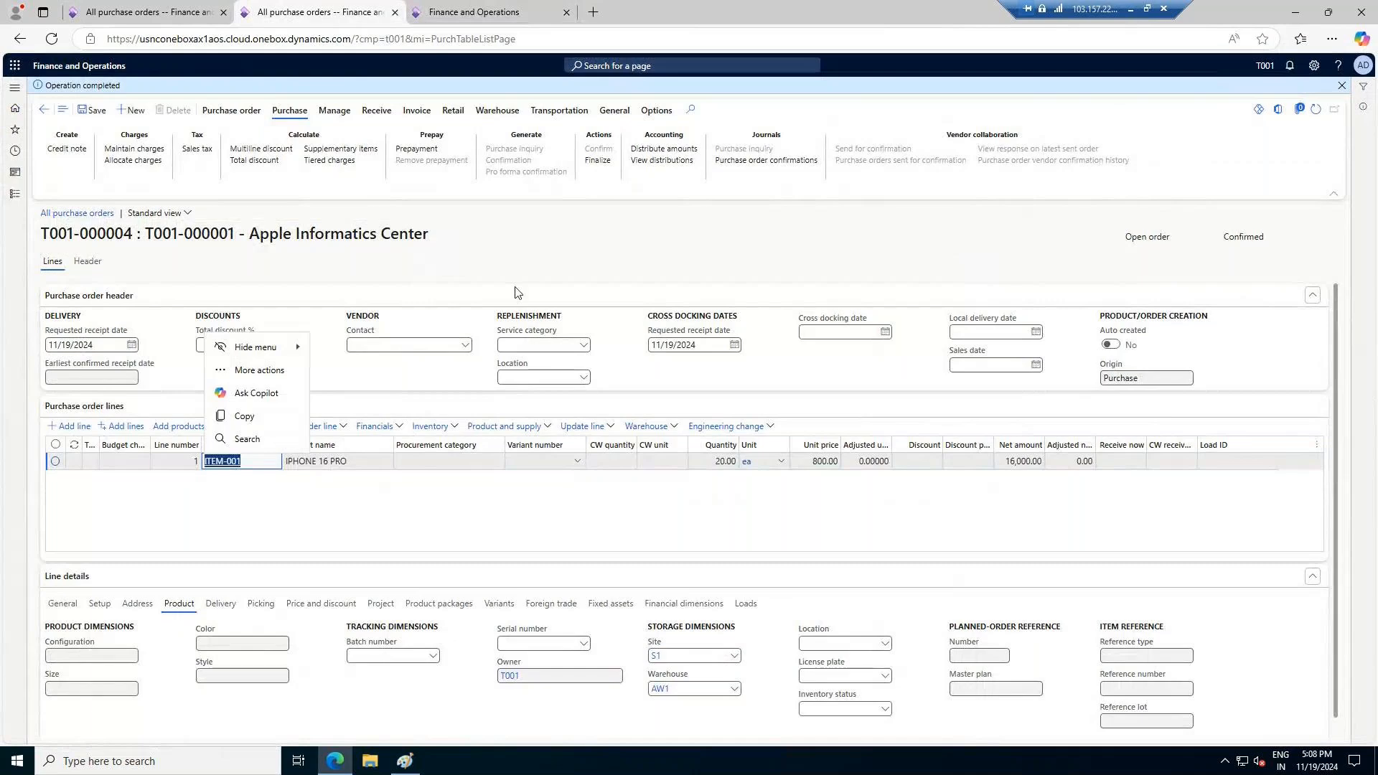
key("ctrl+Tab")
left_click(1061, 244)
key("ctrl+v")
left_click(1092, 277)
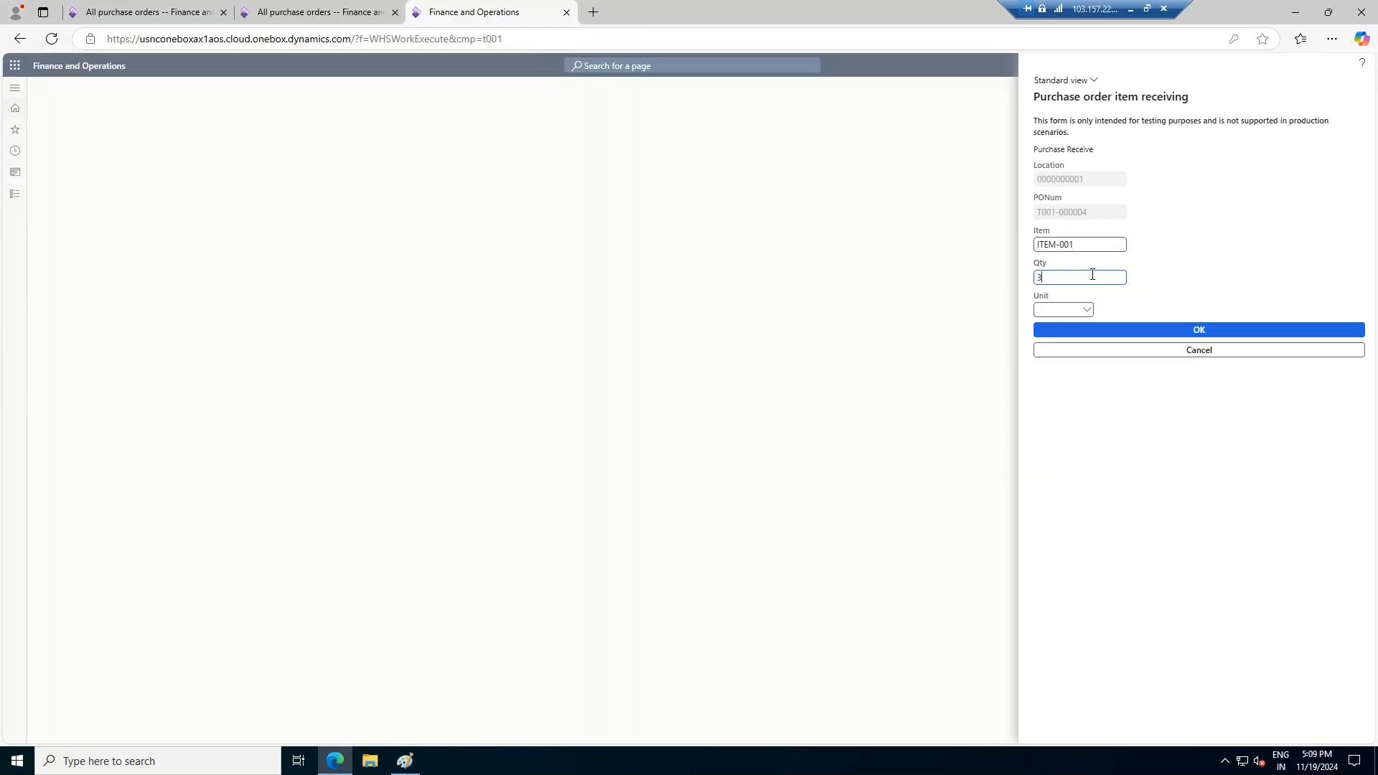
left_click(1089, 311)
left_click(1154, 301)
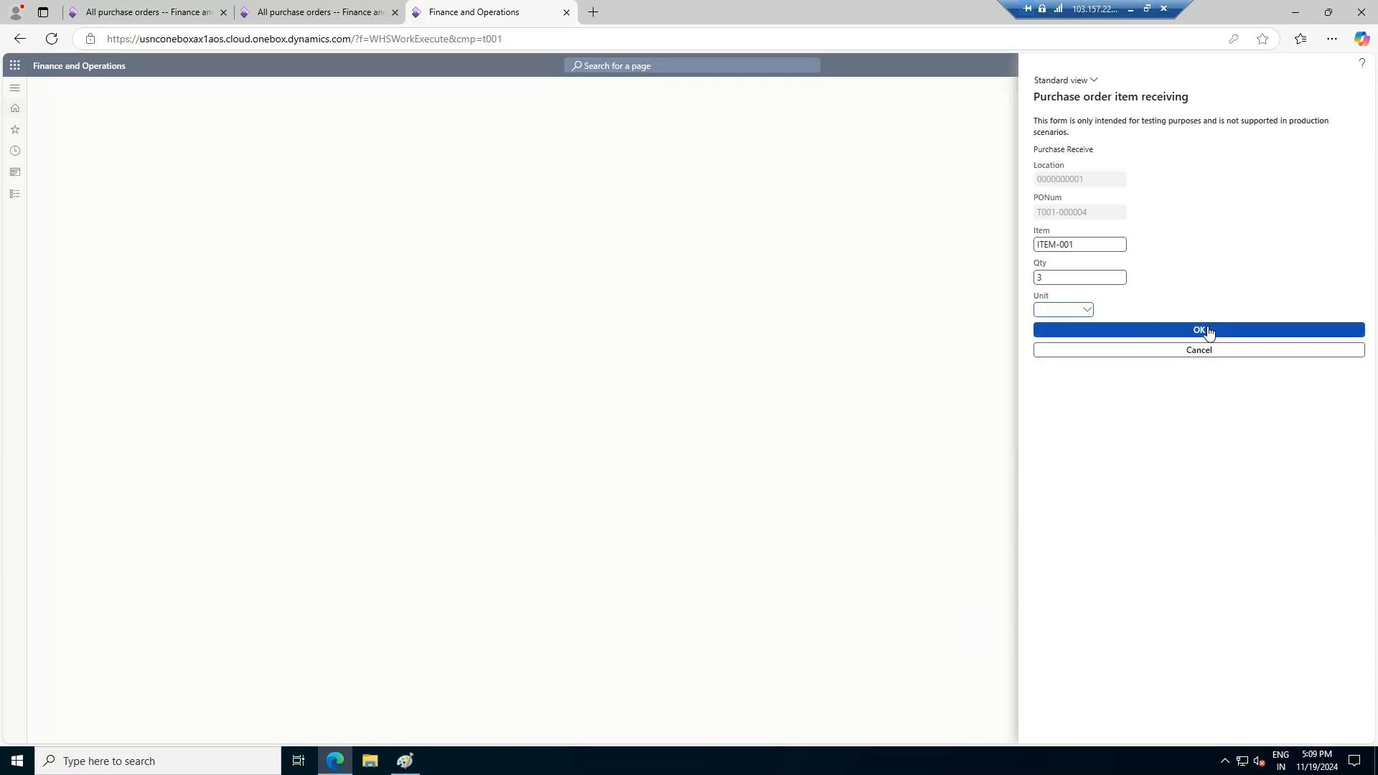
left_click(1208, 332)
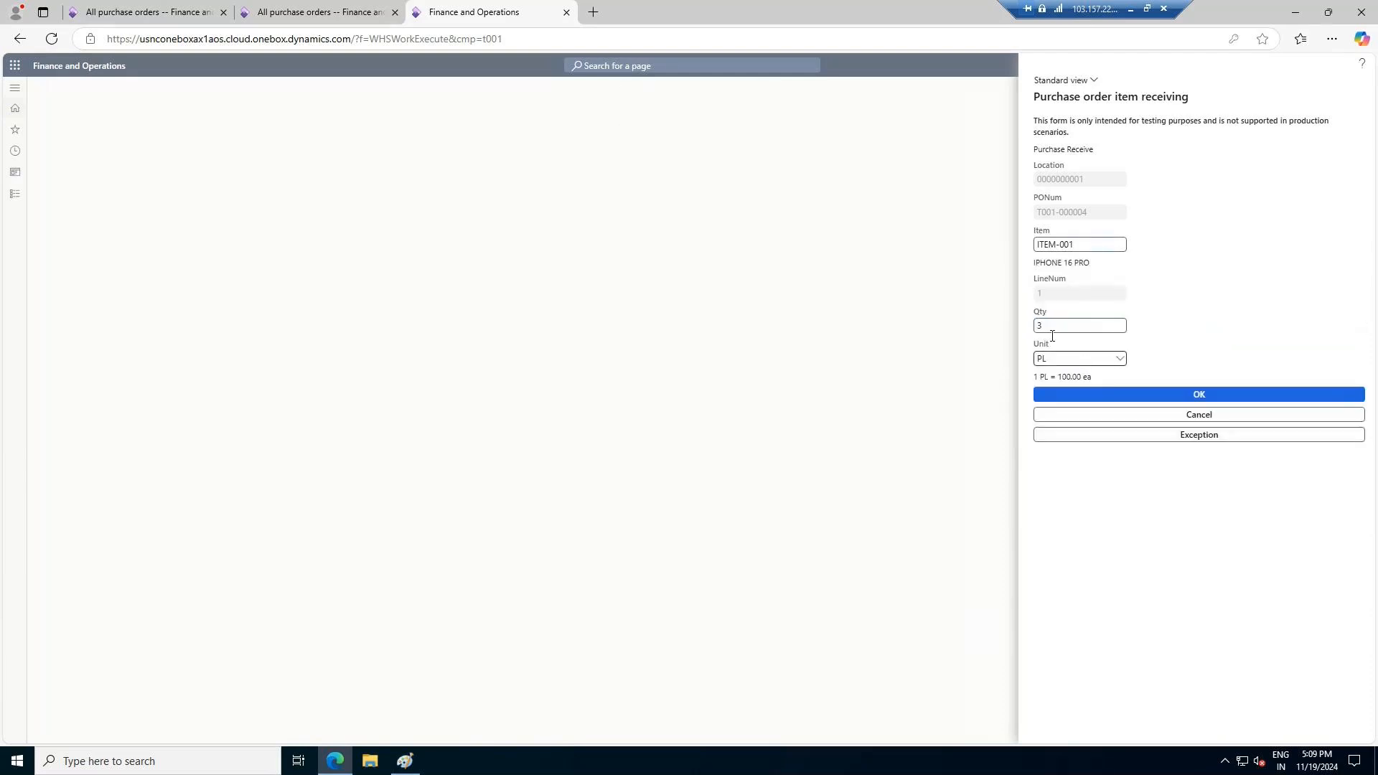
Set the receiving unit to ea, check it against the purchase order line and submit the receipt details
left_click(1117, 360)
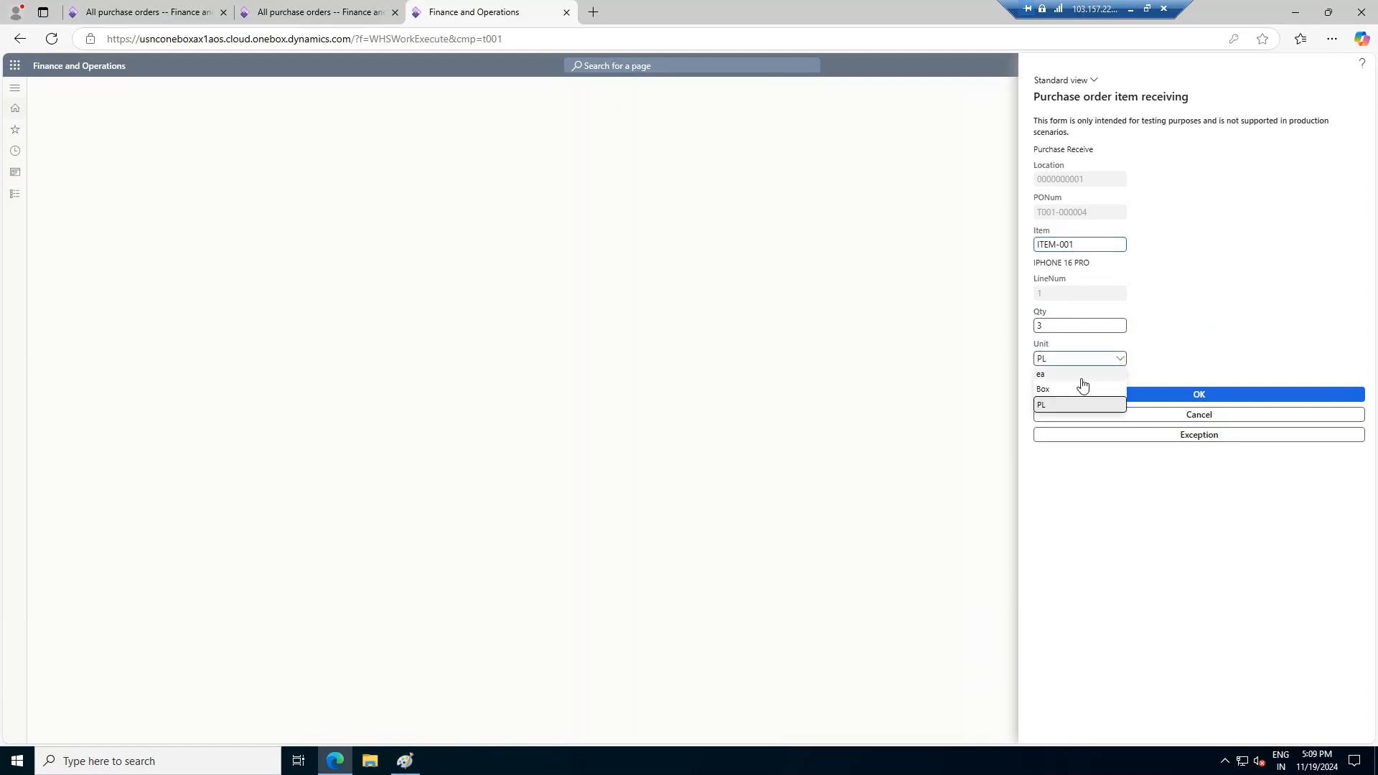
left_click(1076, 376)
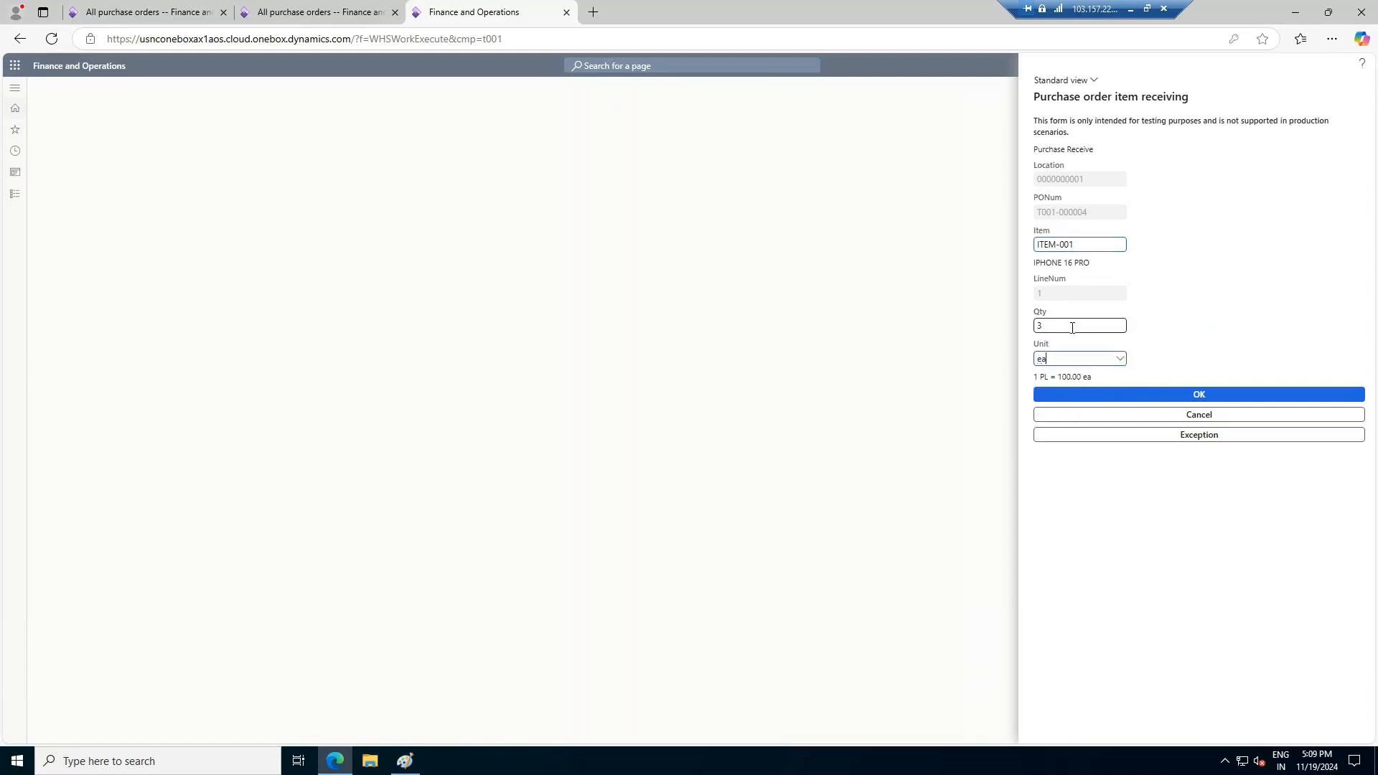
left_click(328, 11)
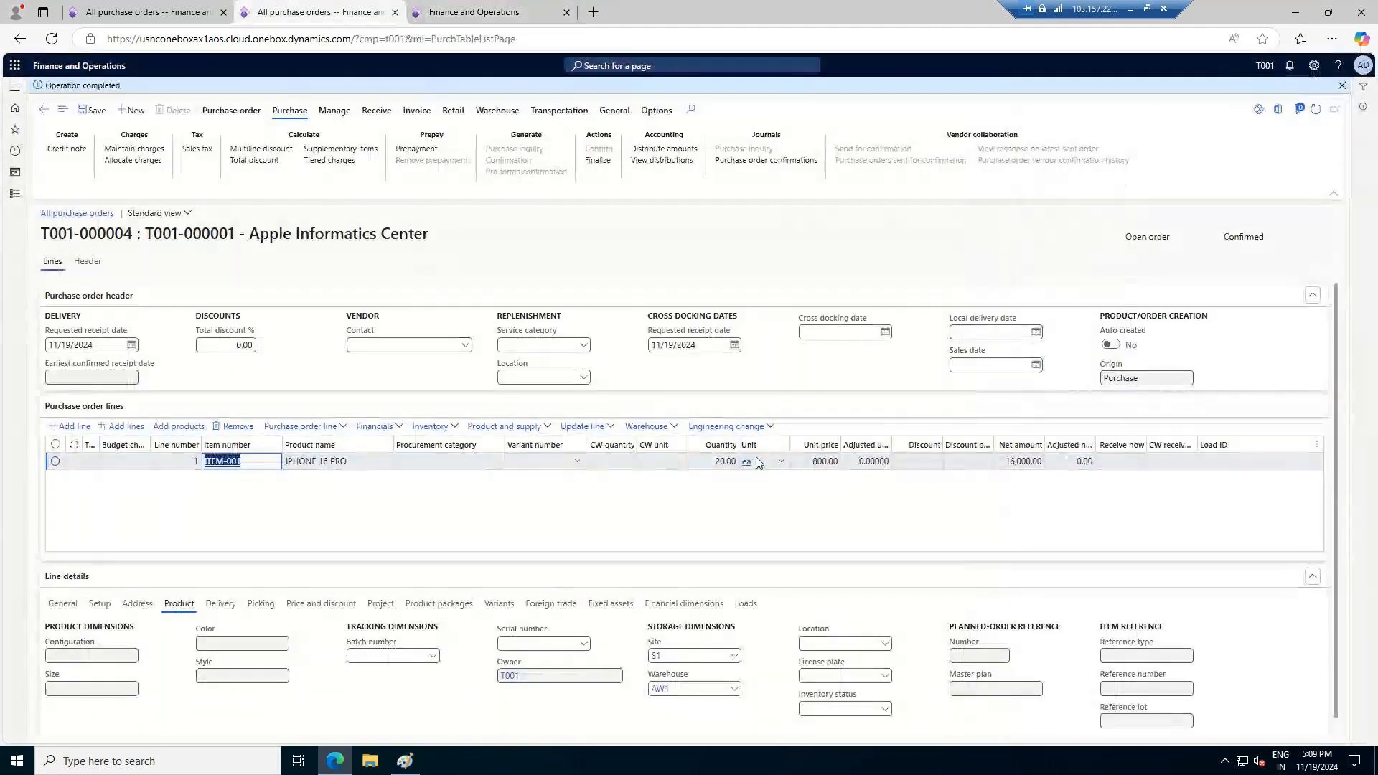
key("ctrl+Tab")
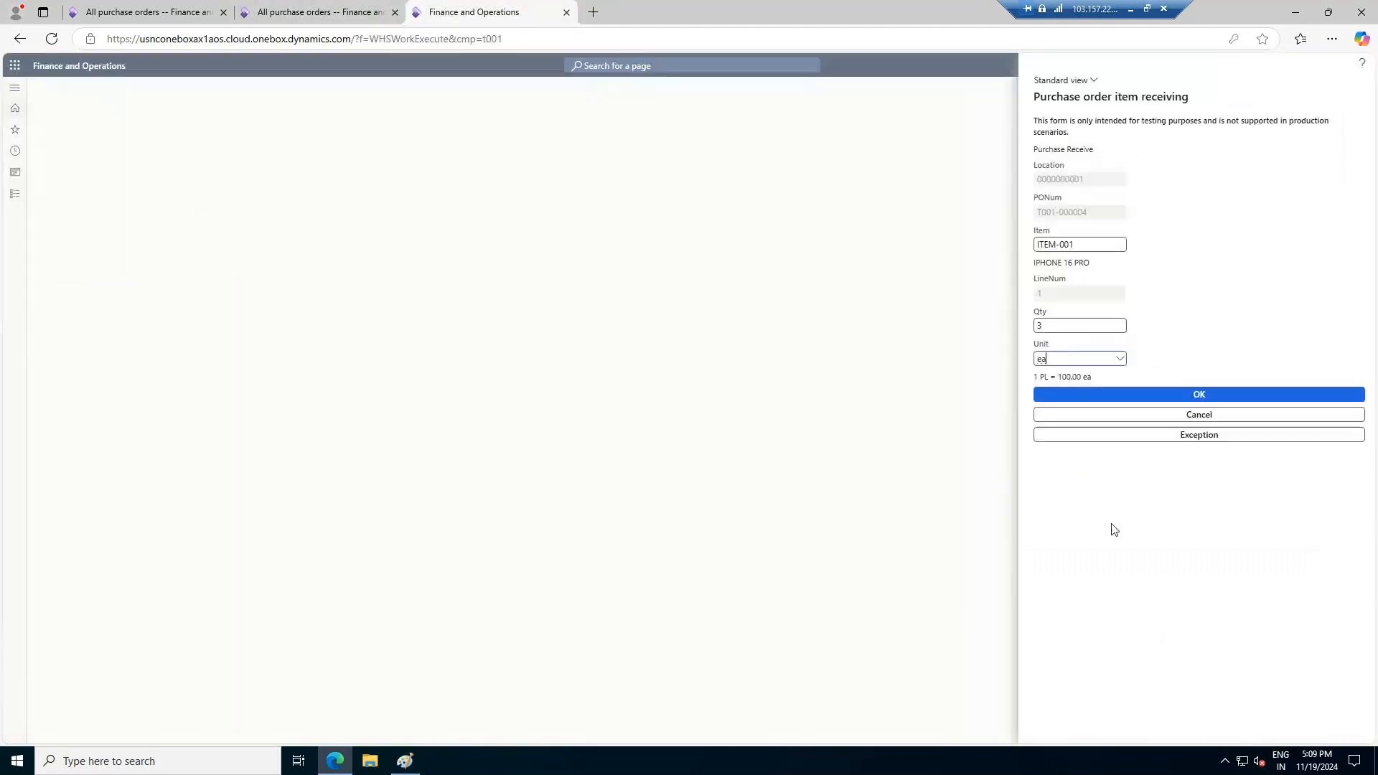
left_click(1191, 394)
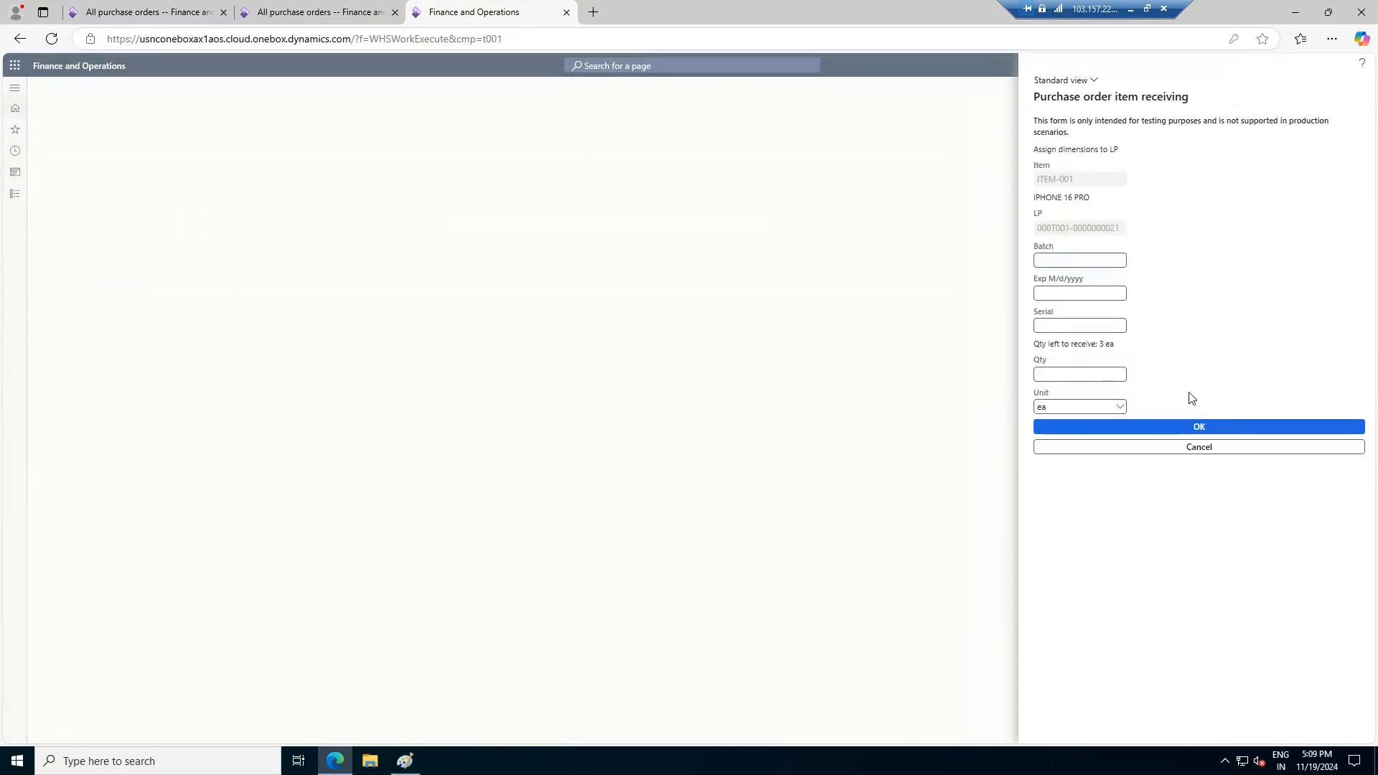
Enter B1 as the batch in the receiving form and check it against the batch numbers offered on the purchase order line
left_click(1096, 261)
type("B1")
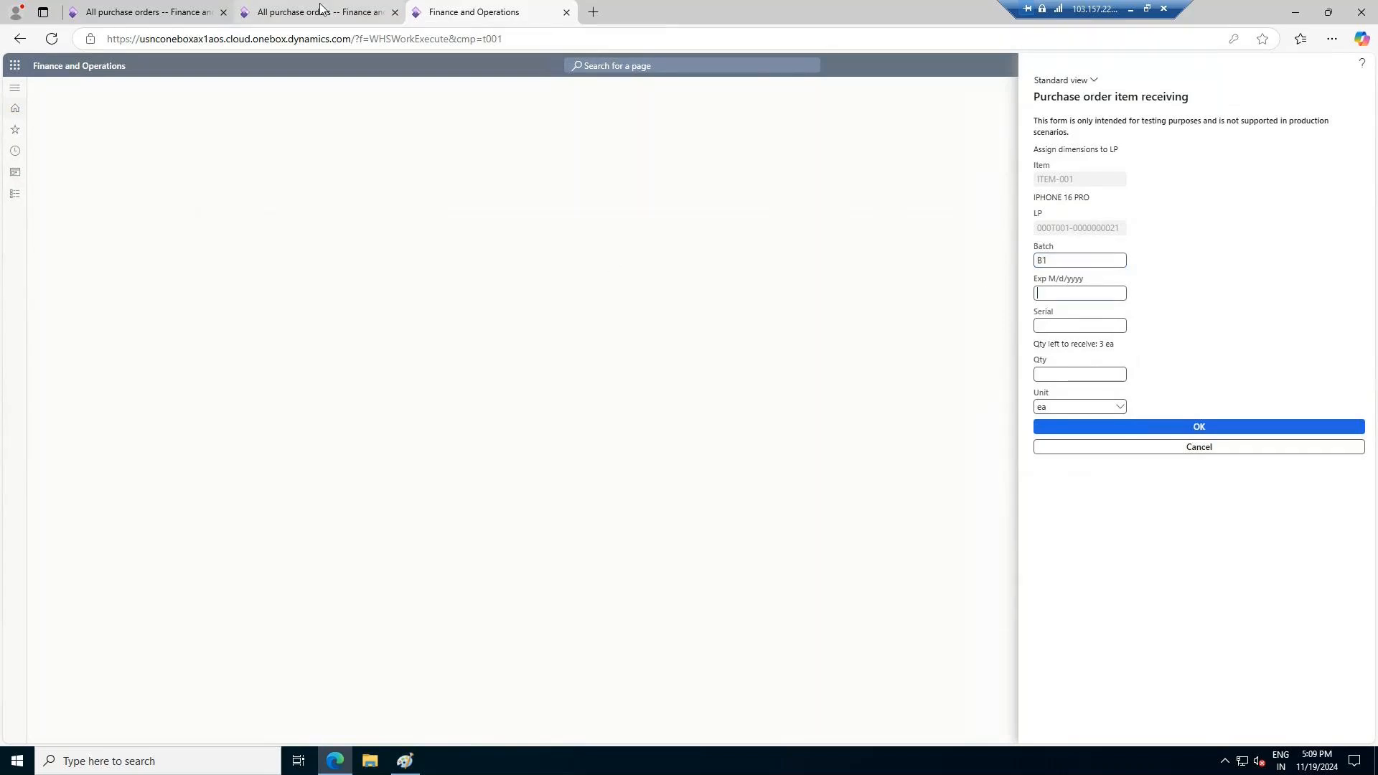
left_click(319, 12)
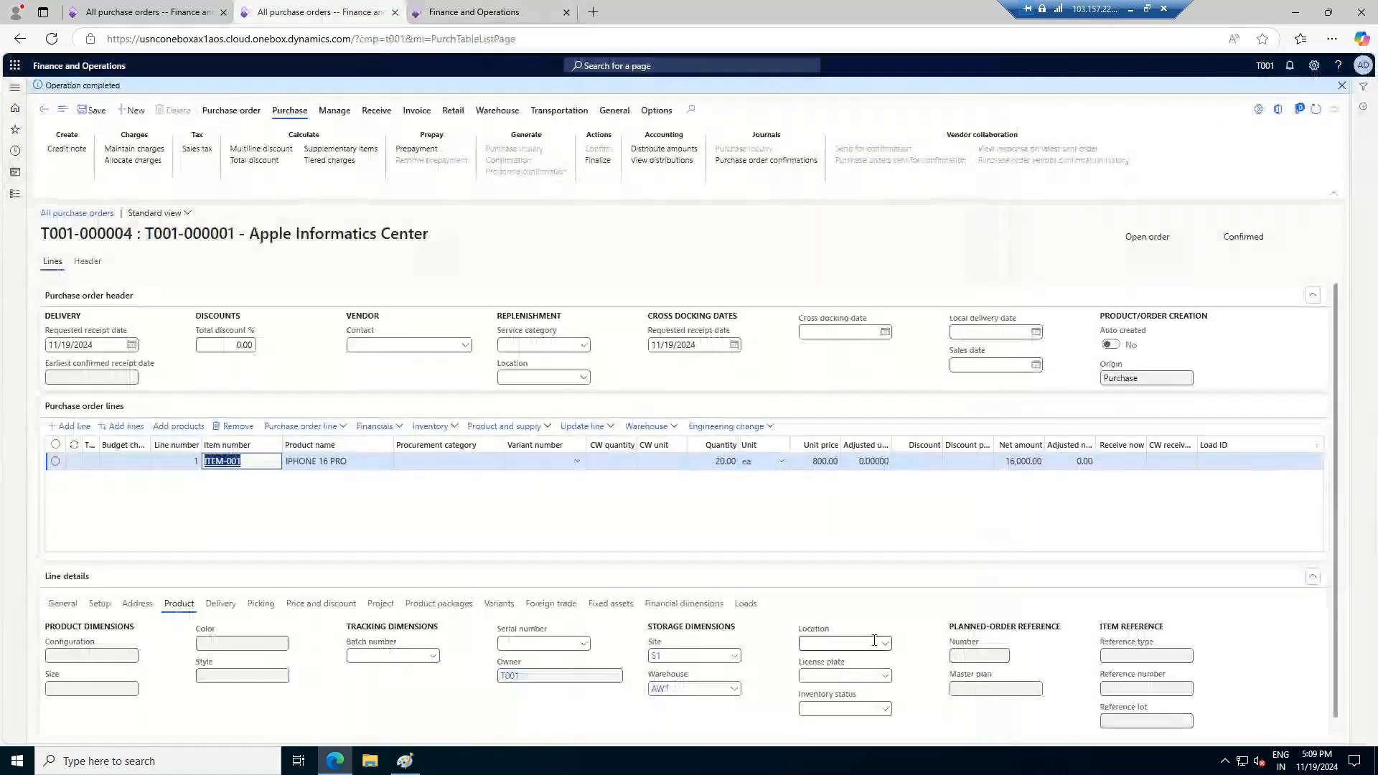
left_click(433, 657)
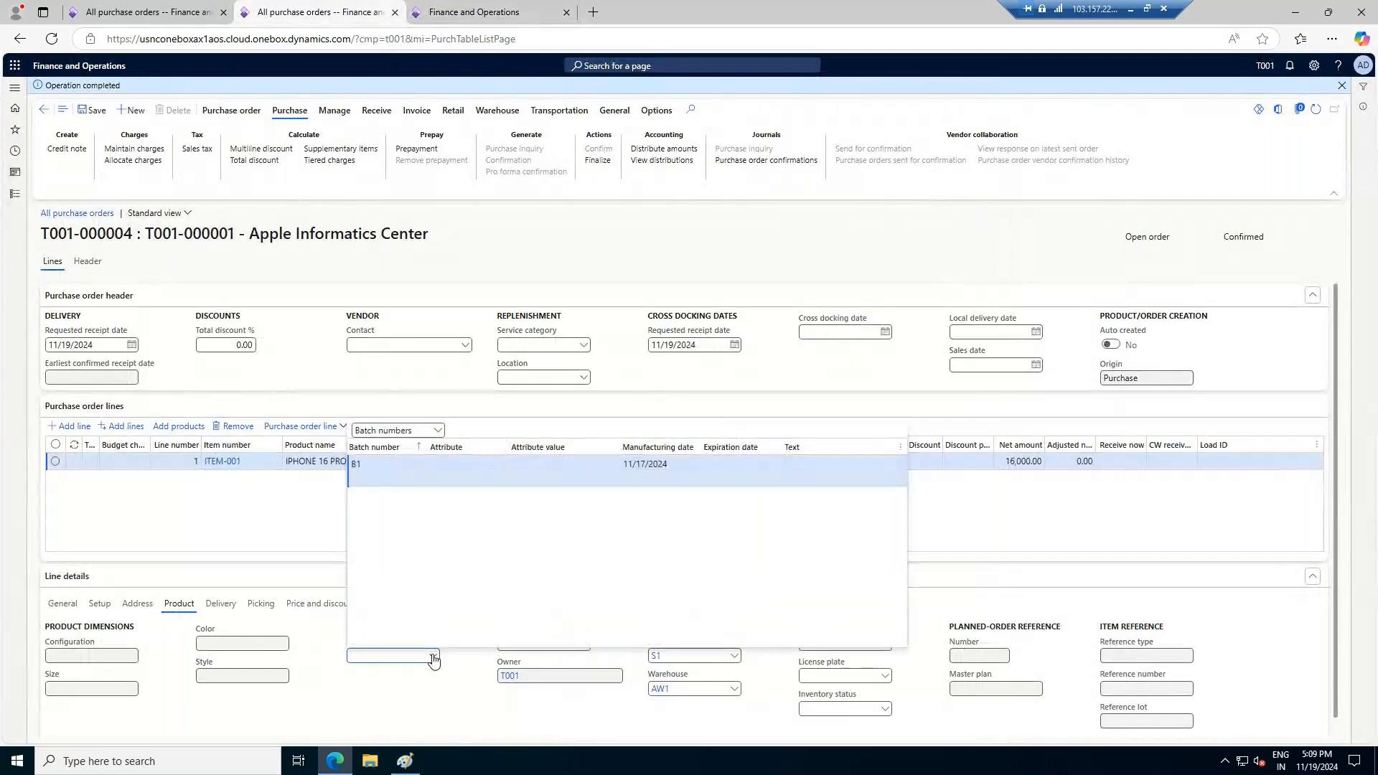
left_click(434, 657)
left_click(470, 12)
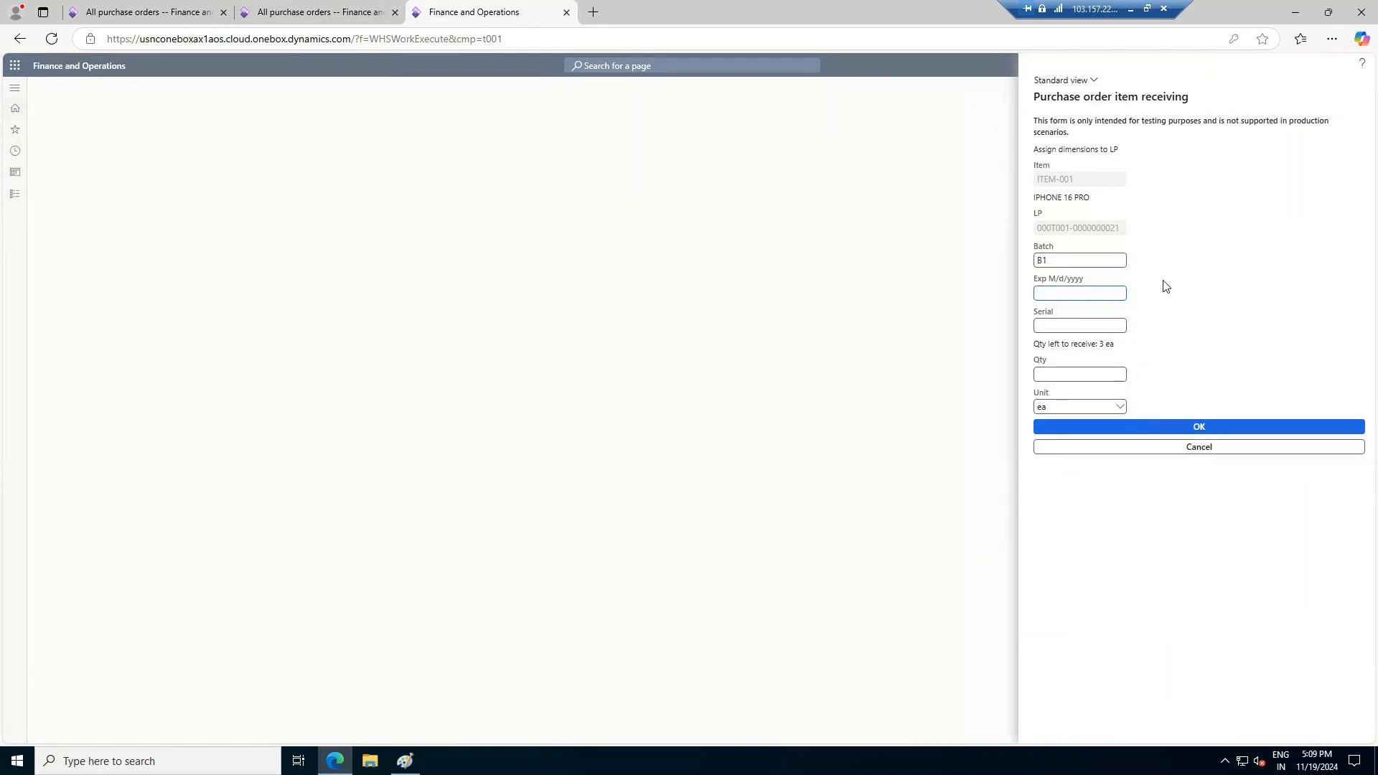
Try to submit the receipt with expiration date 12/31/2026, serial SR/00001 and quantity 3
left_click(1081, 324)
left_click(1073, 292)
type("12/")
type("31/20")
type("26")
type("SR")
type("/000")
type("0")
type("1")
left_click(1104, 374)
type("3")
left_click(1199, 423)
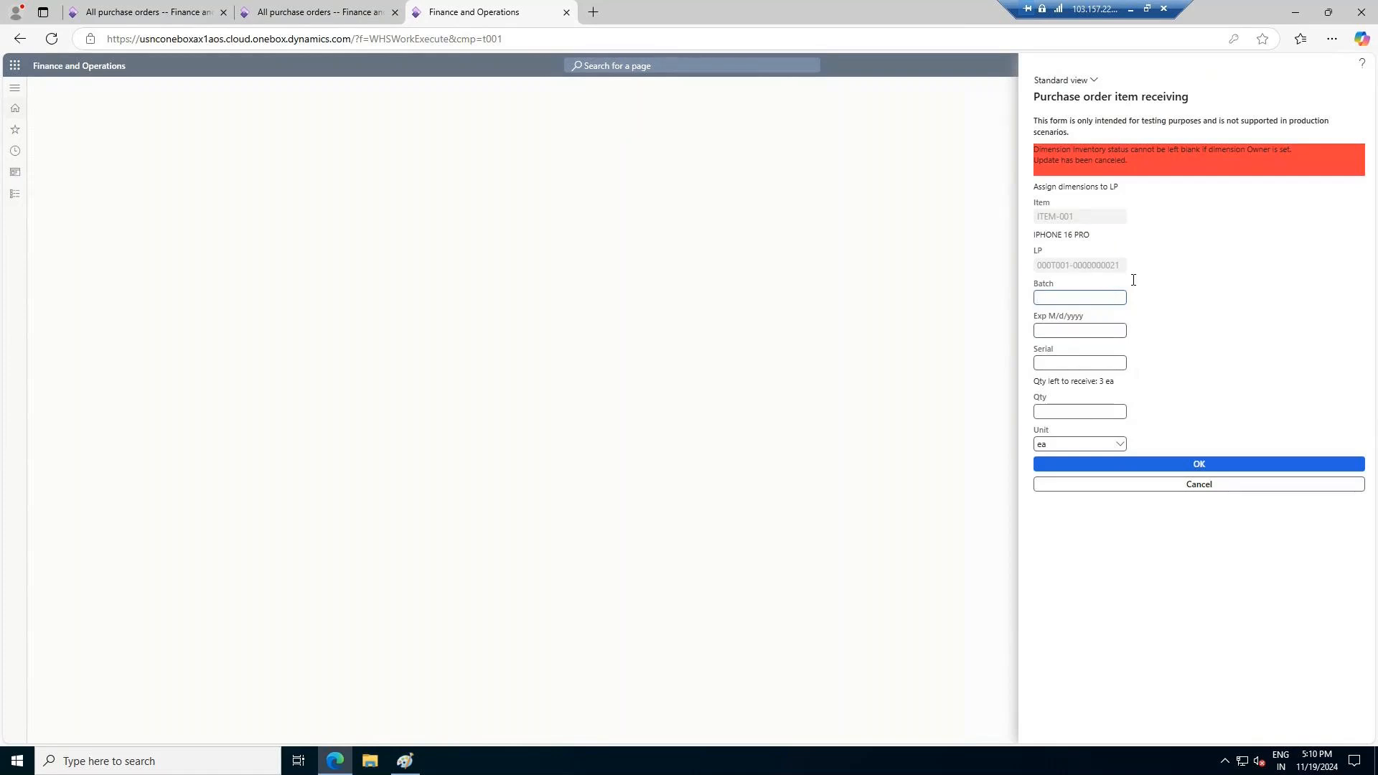
Try to submit the receipt again with batch B1, expiration date 12/12/2024, serial SR23 and quantity 3
left_click(1183, 468)
left_click(1088, 296)
type("1")
left_click(1098, 326)
type("12/12/202")
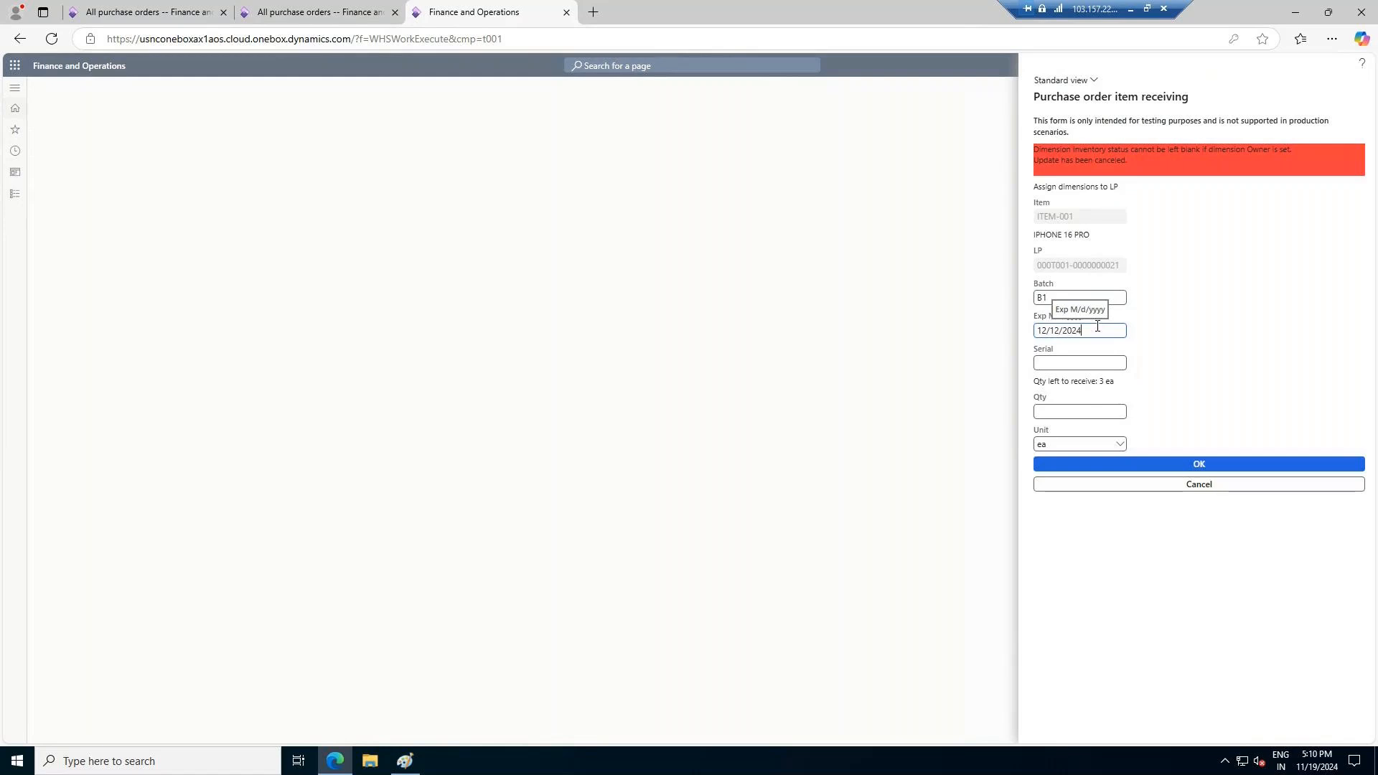
type("4")
left_click(1083, 364)
type("SR23")
left_click(1088, 414)
type("3")
left_click(1200, 465)
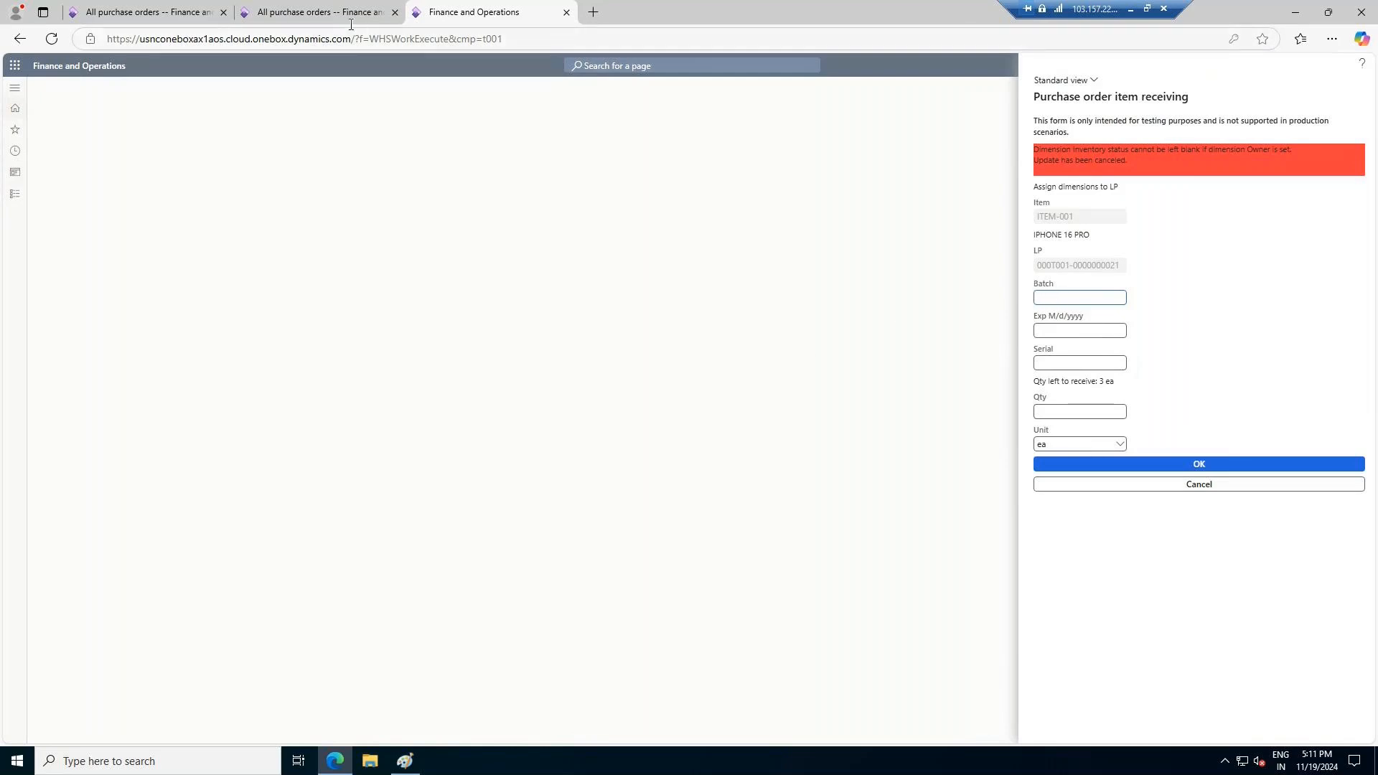
Refresh the purchase order and check the warehouse work details of the ITEM-001 line
left_click(319, 12)
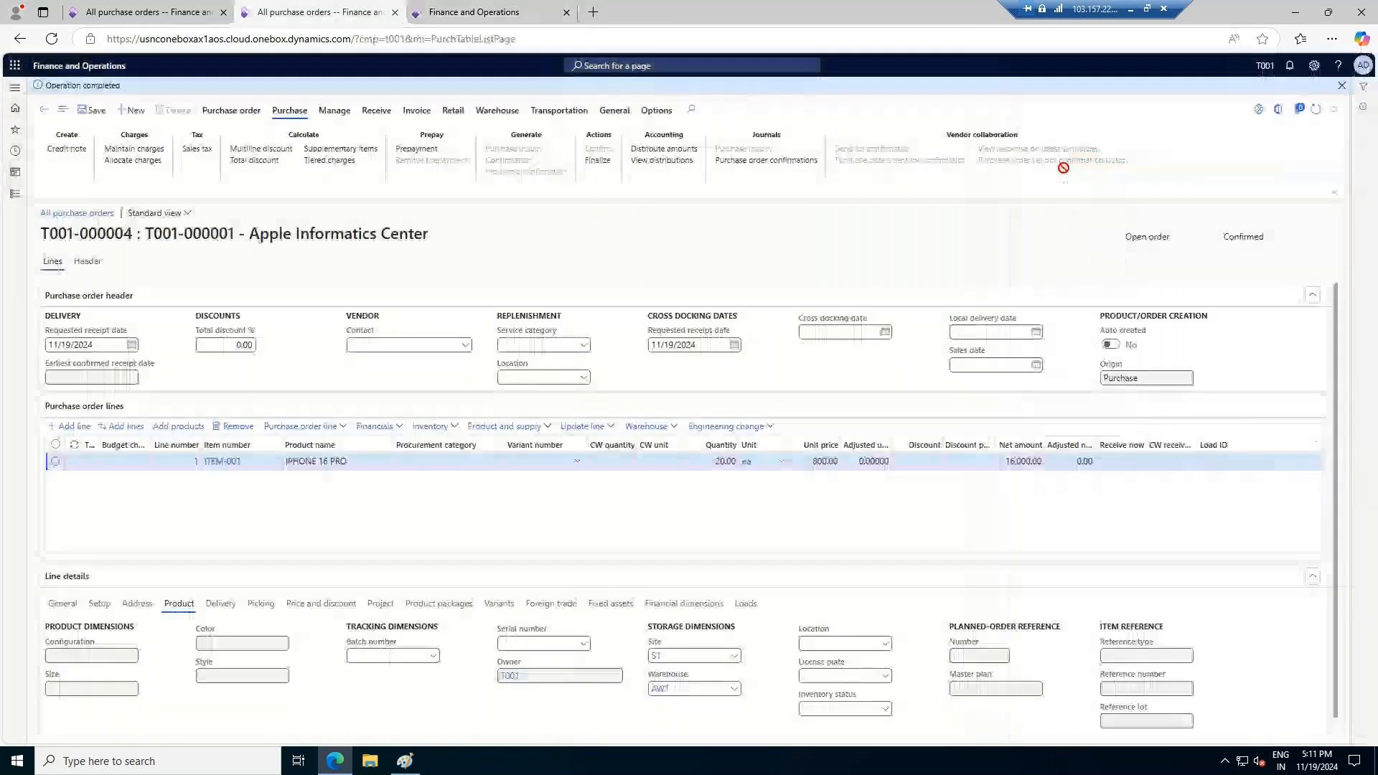
left_click(1314, 110)
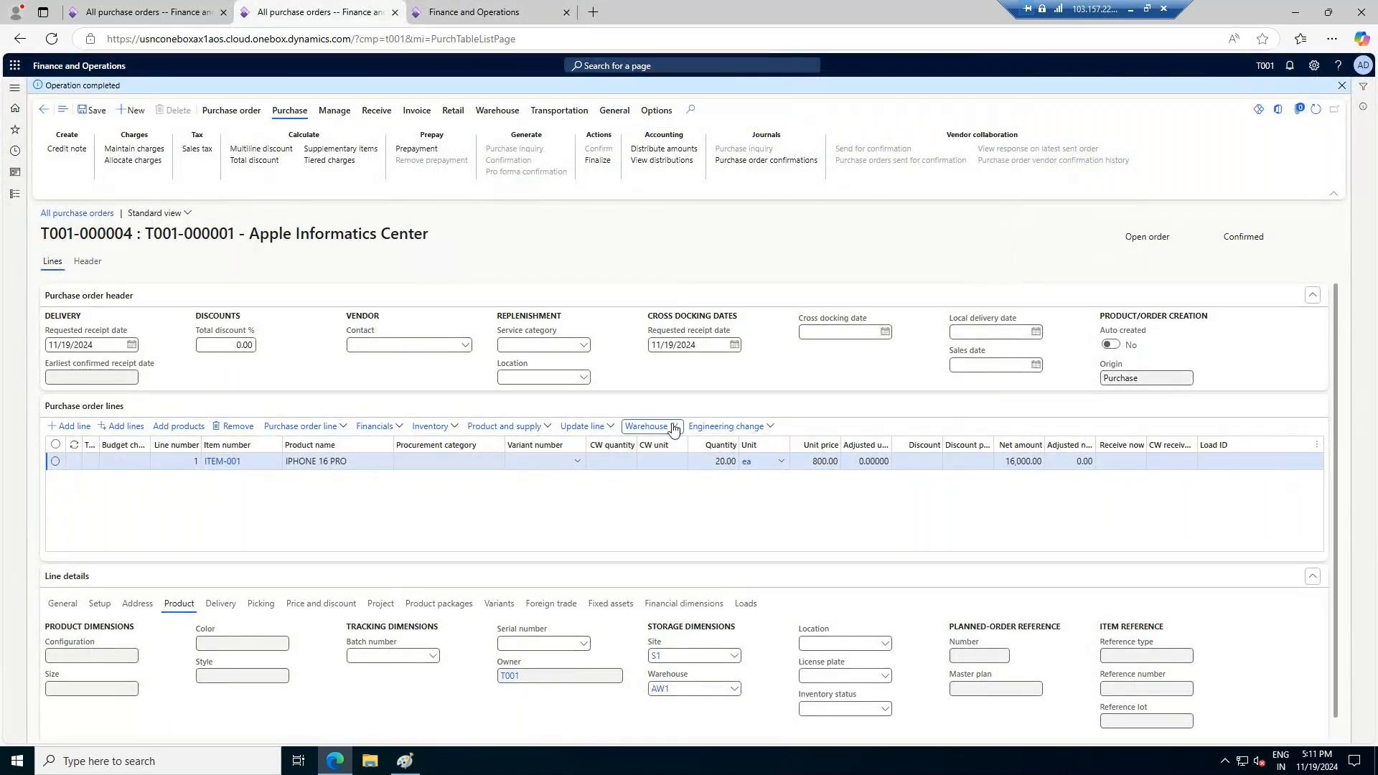
left_click(649, 426)
left_click(649, 462)
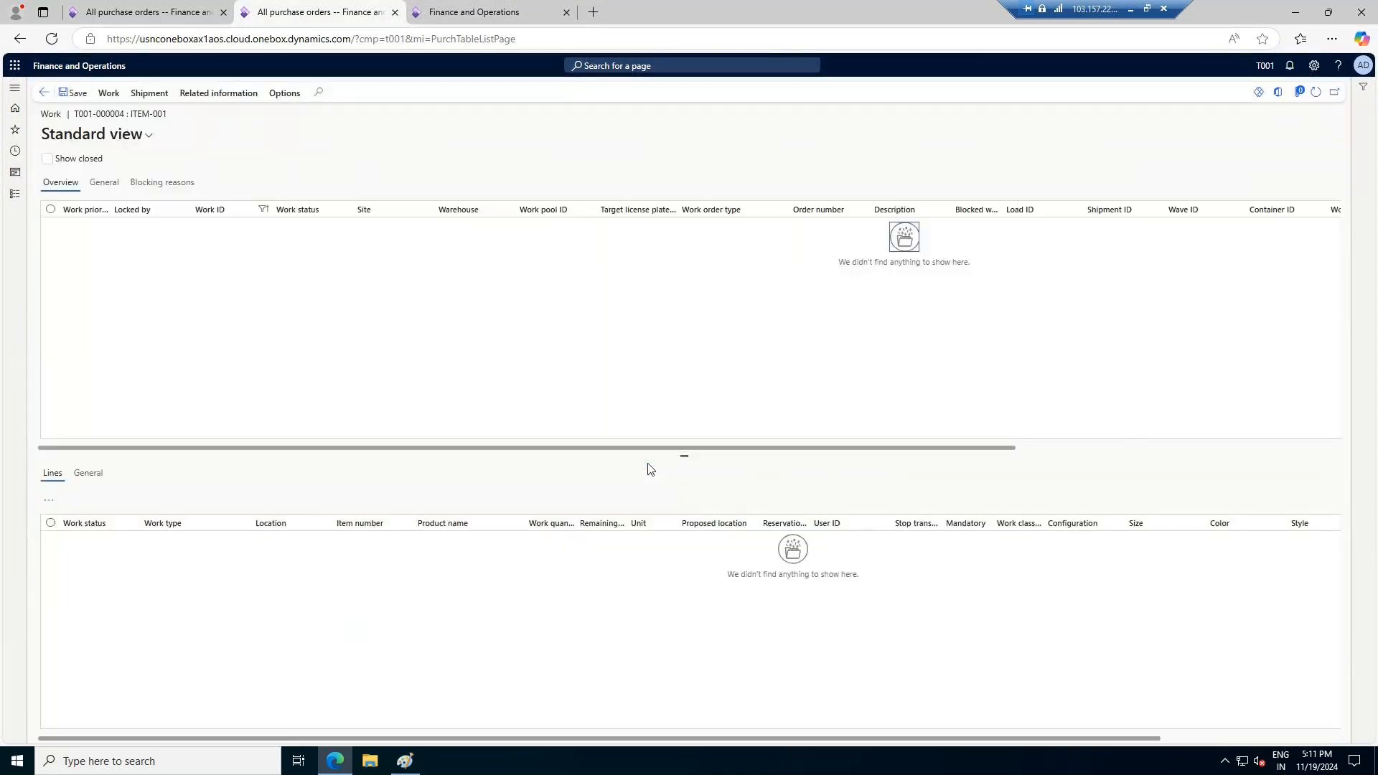
left_click(44, 93)
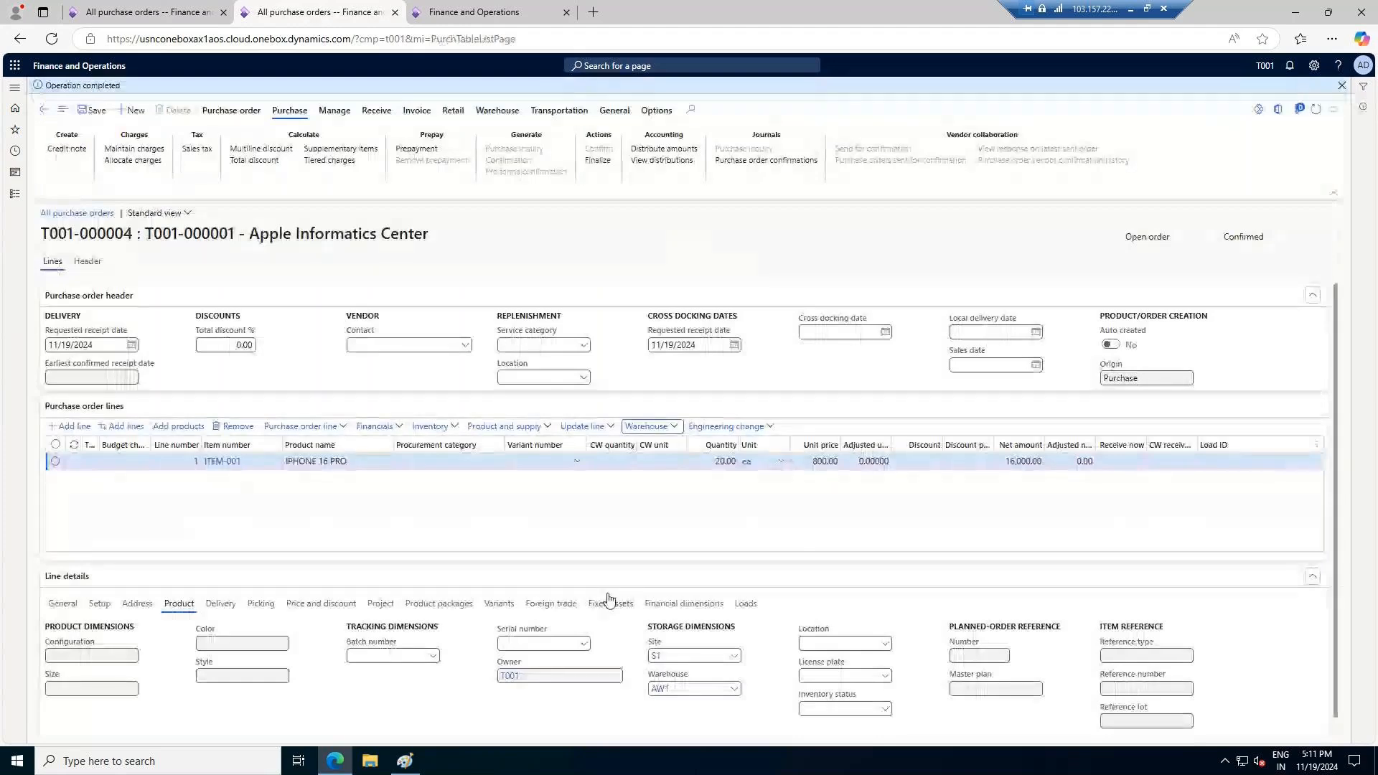
Review the error in the receiving form and set the purchase order line's inventory status to Available
left_click(509, 8)
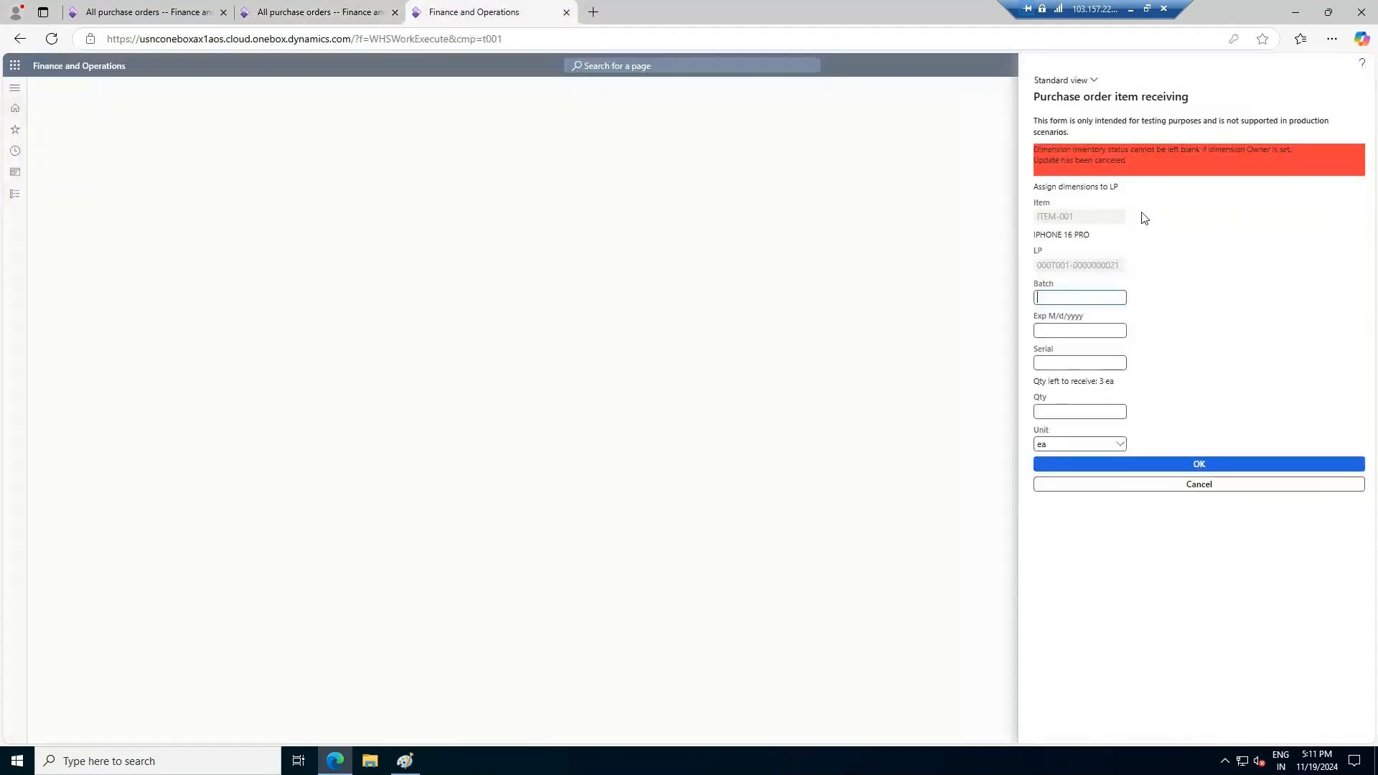
left_click(323, 8)
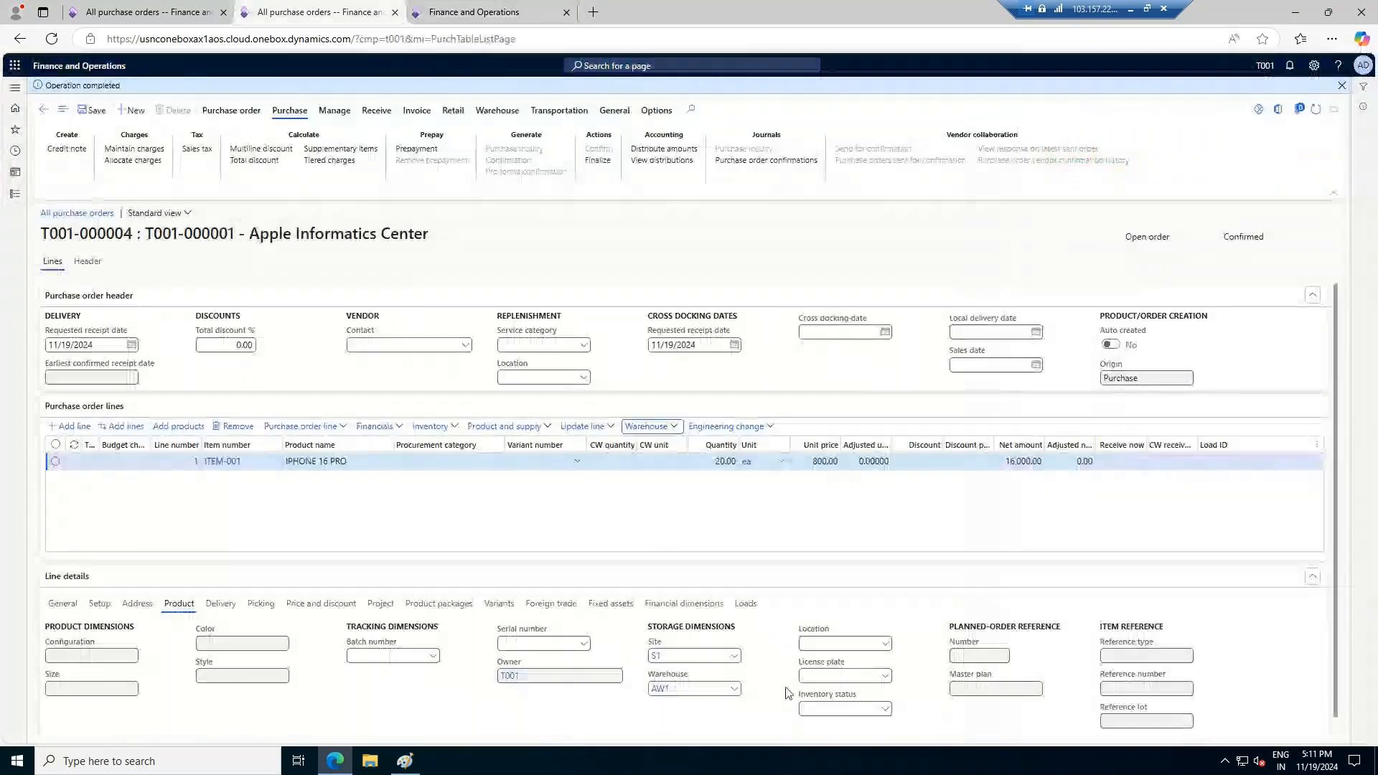
left_click(884, 708)
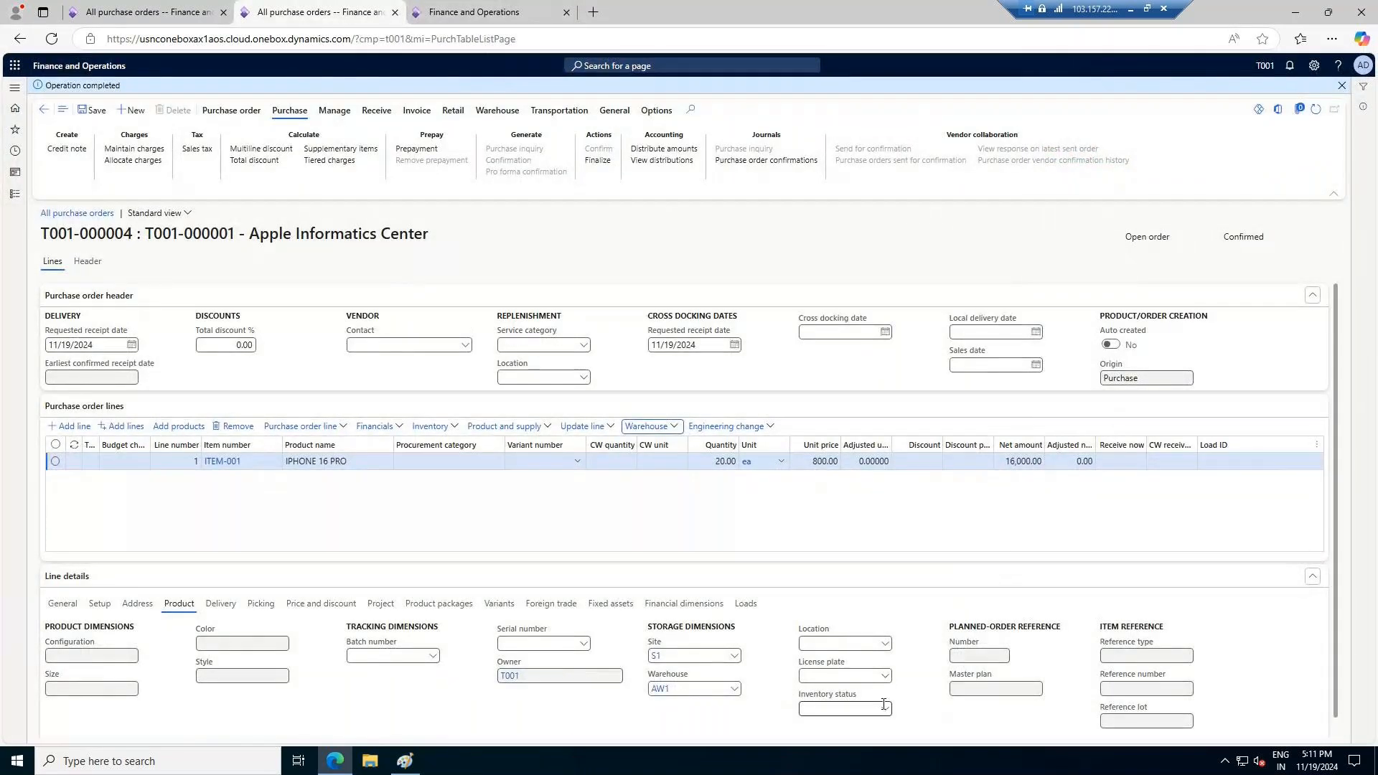
left_click(897, 607)
Cancel the pending receipt, then submit the copied purchase order number as PONum with quantity 3 in the receiving form
left_click(483, 10)
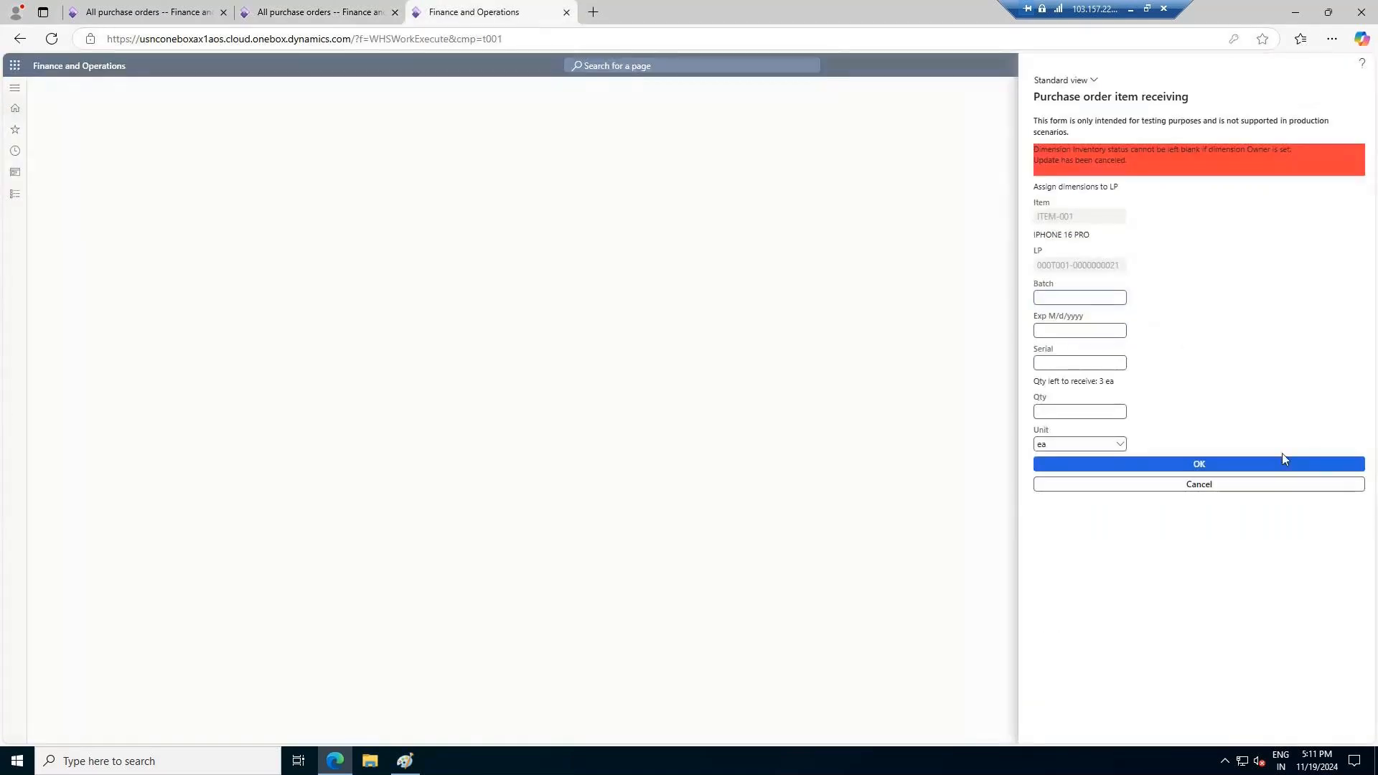
left_click(1209, 486)
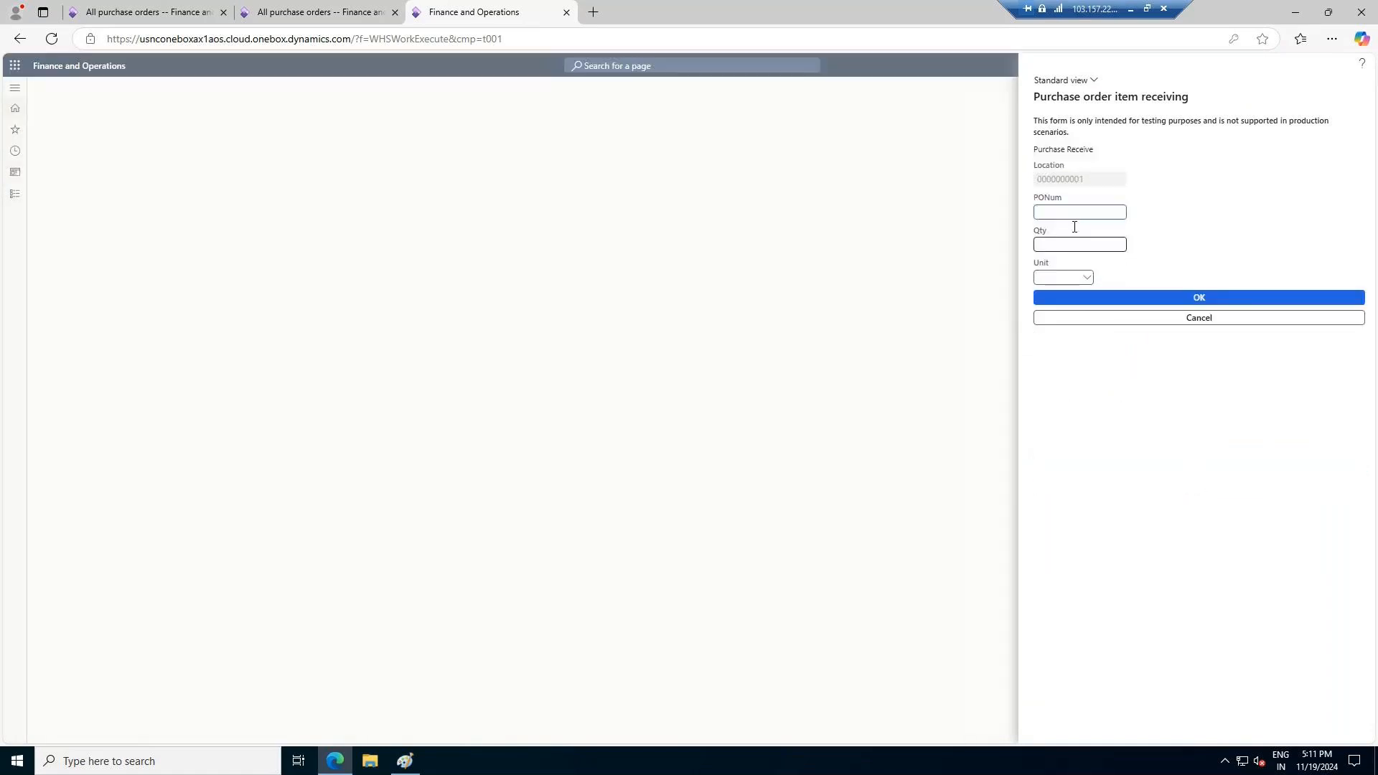
left_click(322, 13)
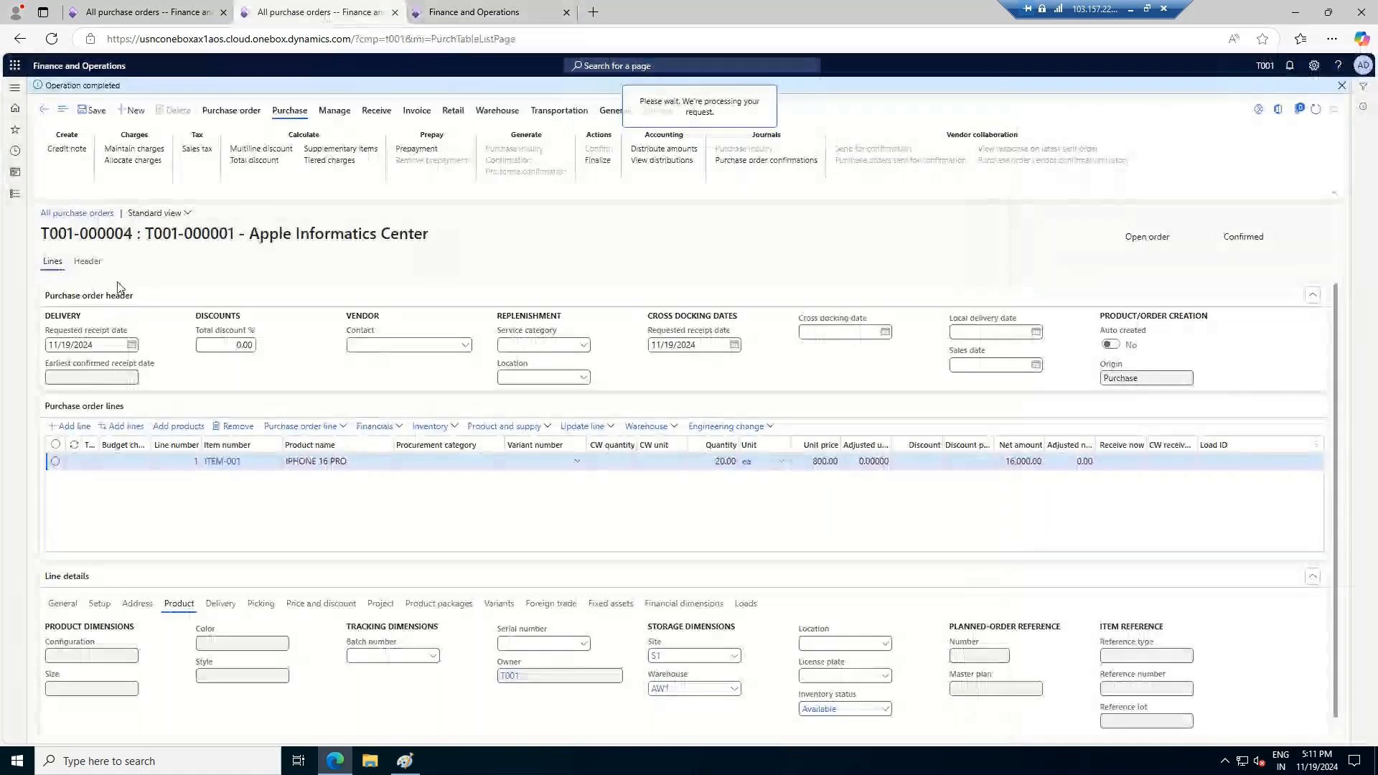
left_click_drag(137, 233, 43, 239)
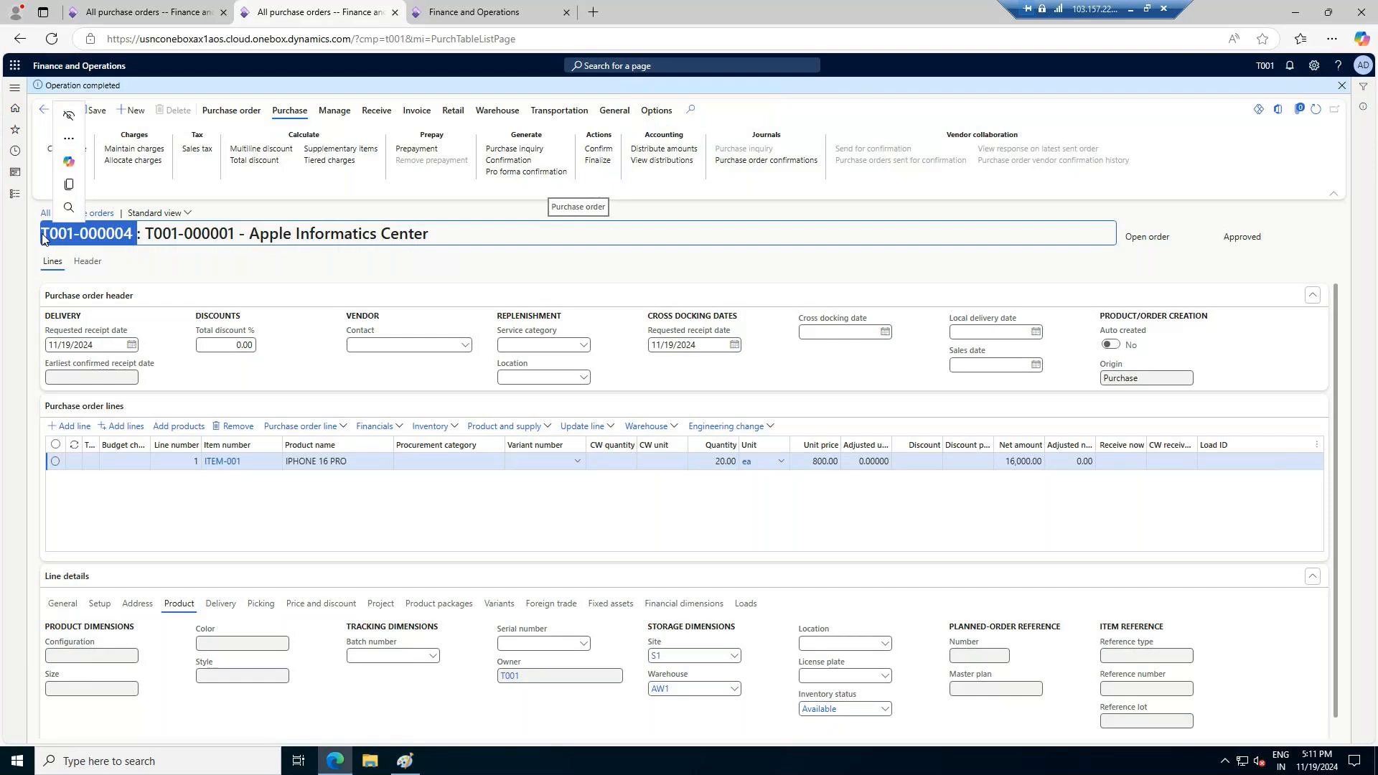
key("ctrl+c")
left_click(527, 10)
left_click(1102, 218)
key("ctrl+v")
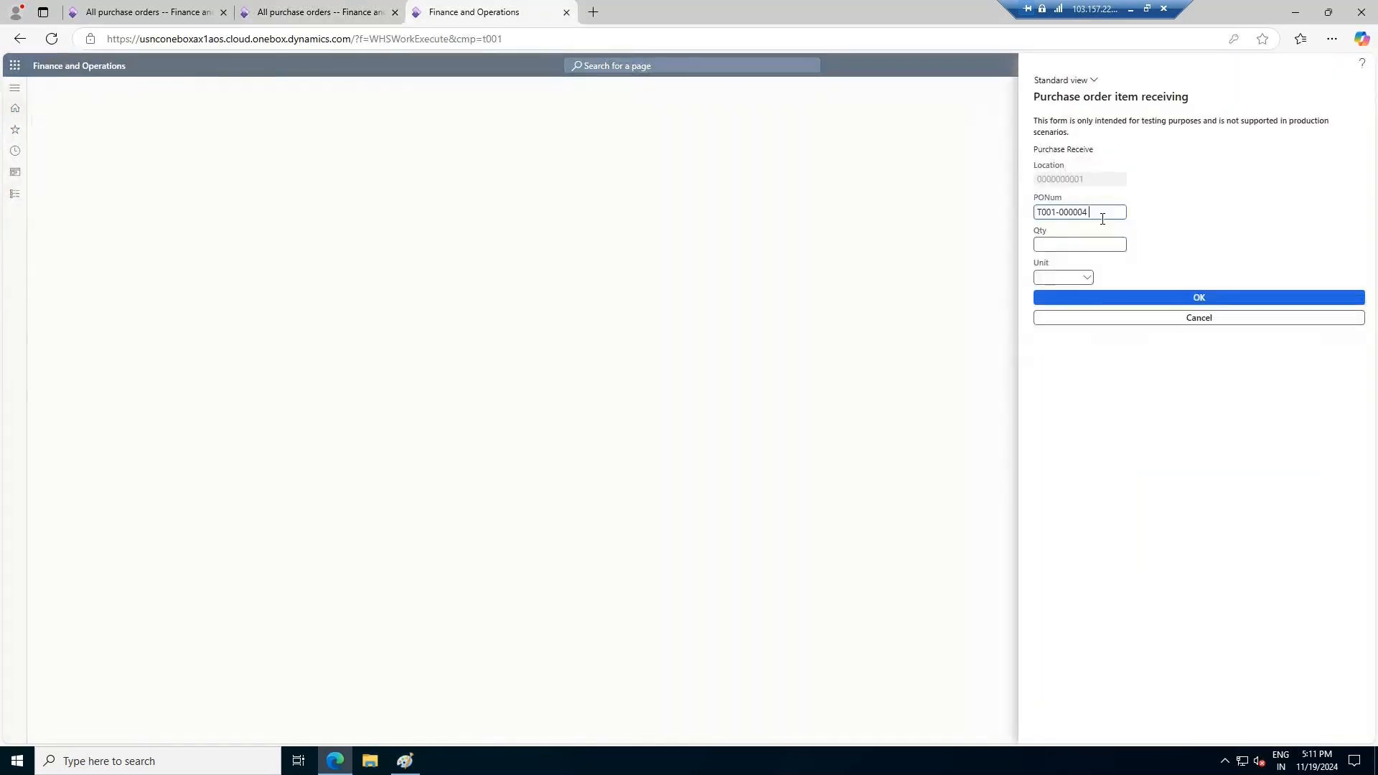
key("Tab")
type("3")
left_click(1068, 278)
left_click(1227, 298)
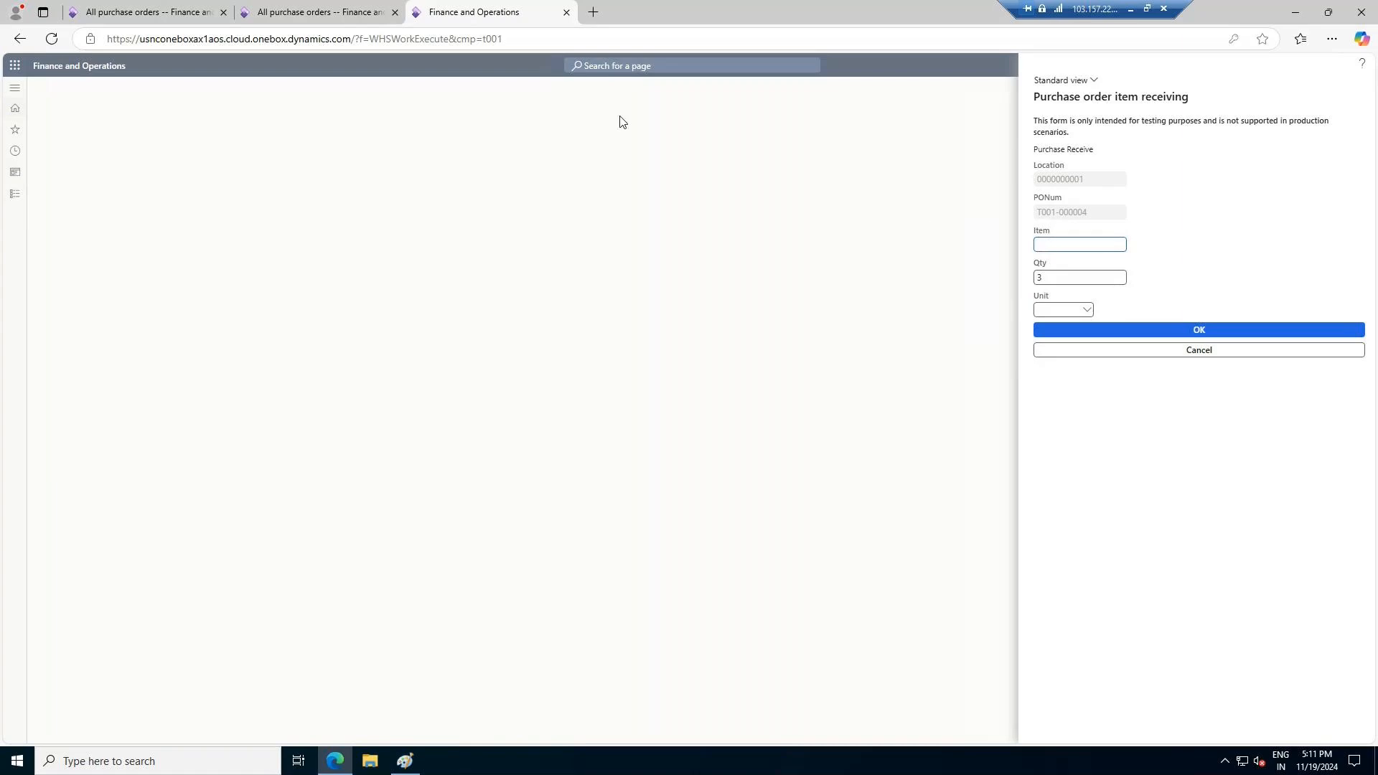
Copy ITEM-001 from the order line into the receiving form's item field, set the unit to ea and submit
left_click(335, 6)
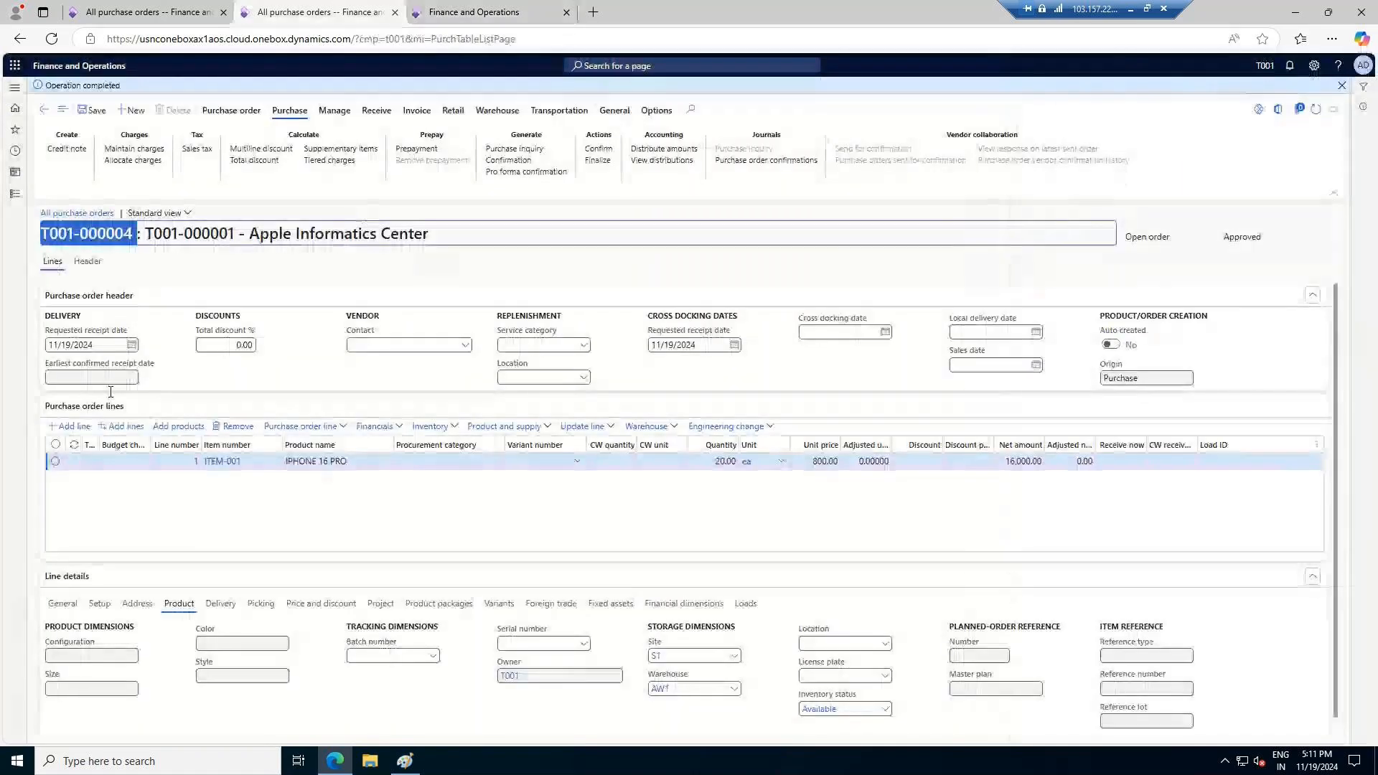
left_click(206, 466)
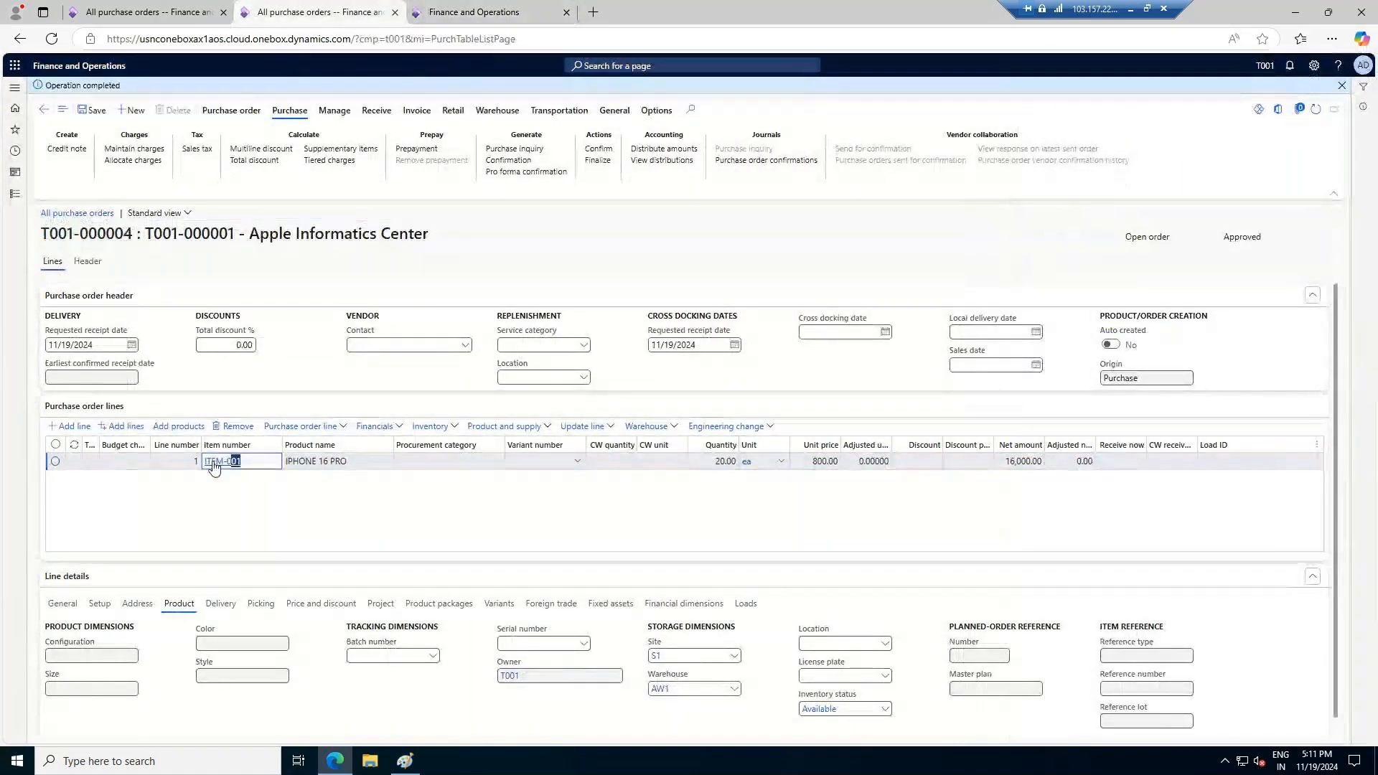
right_click(204, 467)
left_click(474, 11)
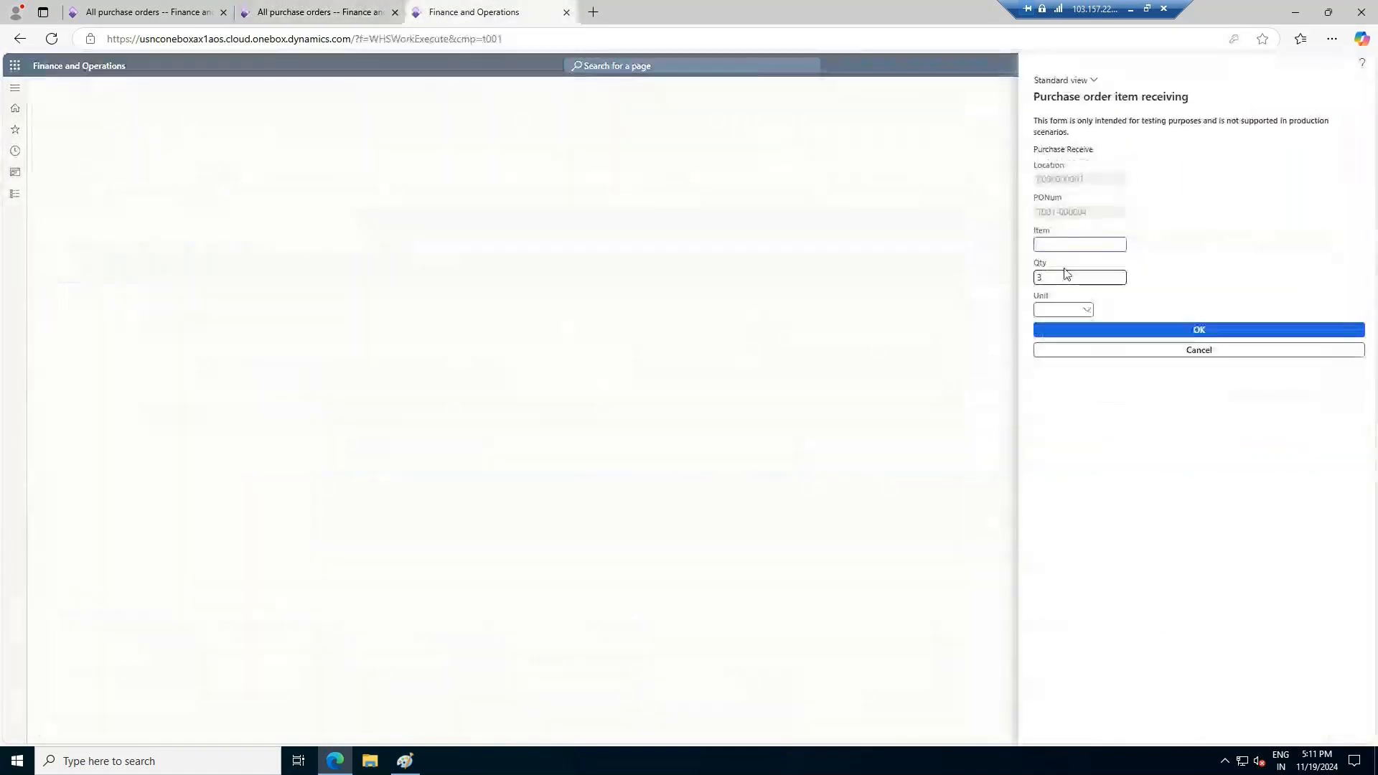
left_click(1086, 310)
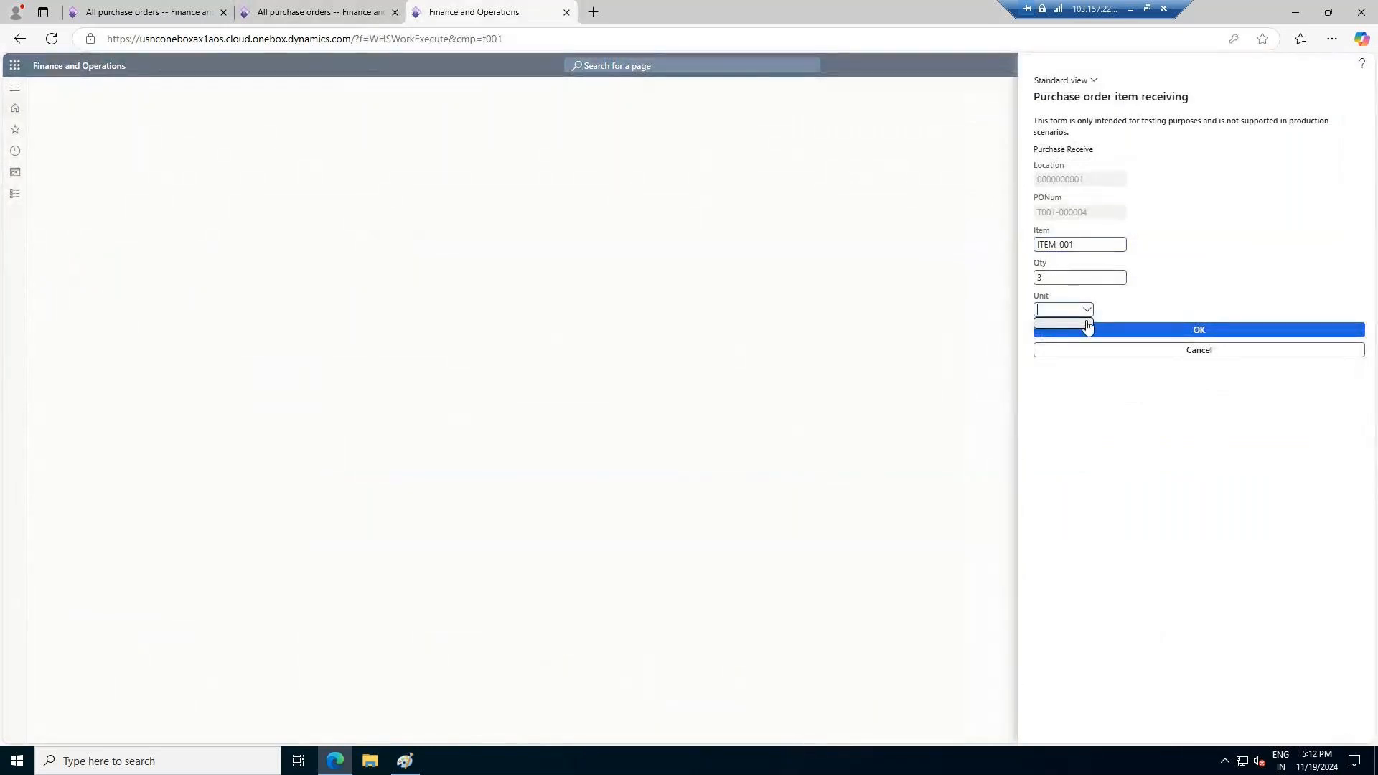
left_click(1208, 332)
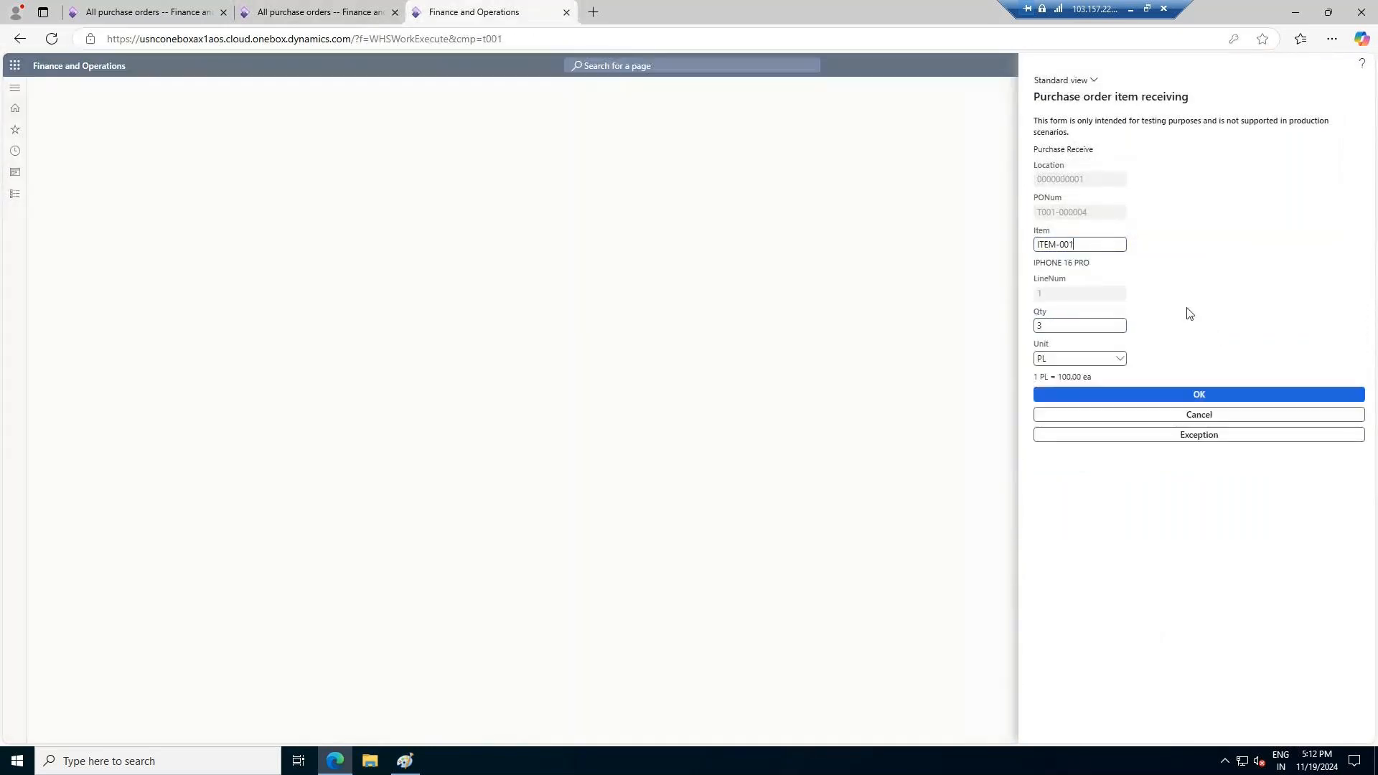
left_click(1114, 358)
left_click(1087, 376)
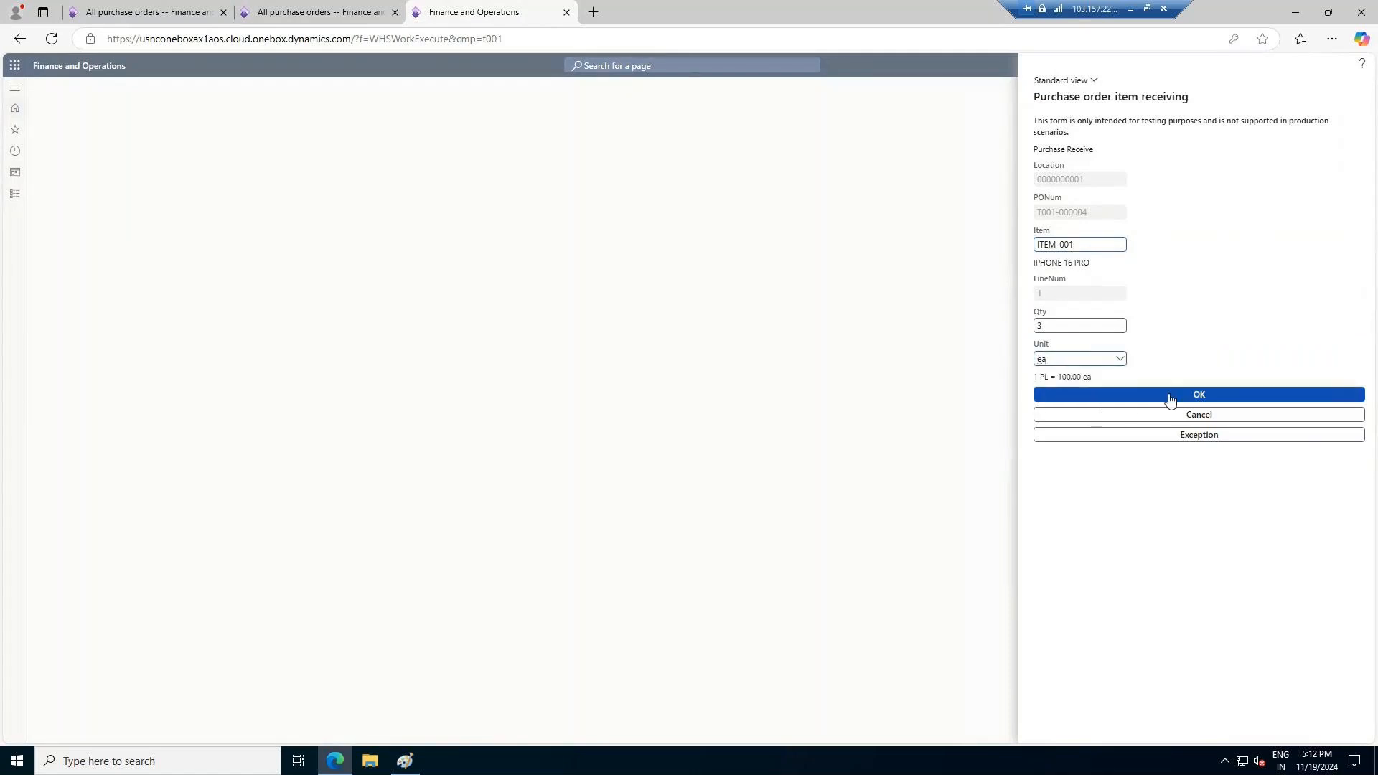
left_click(1211, 395)
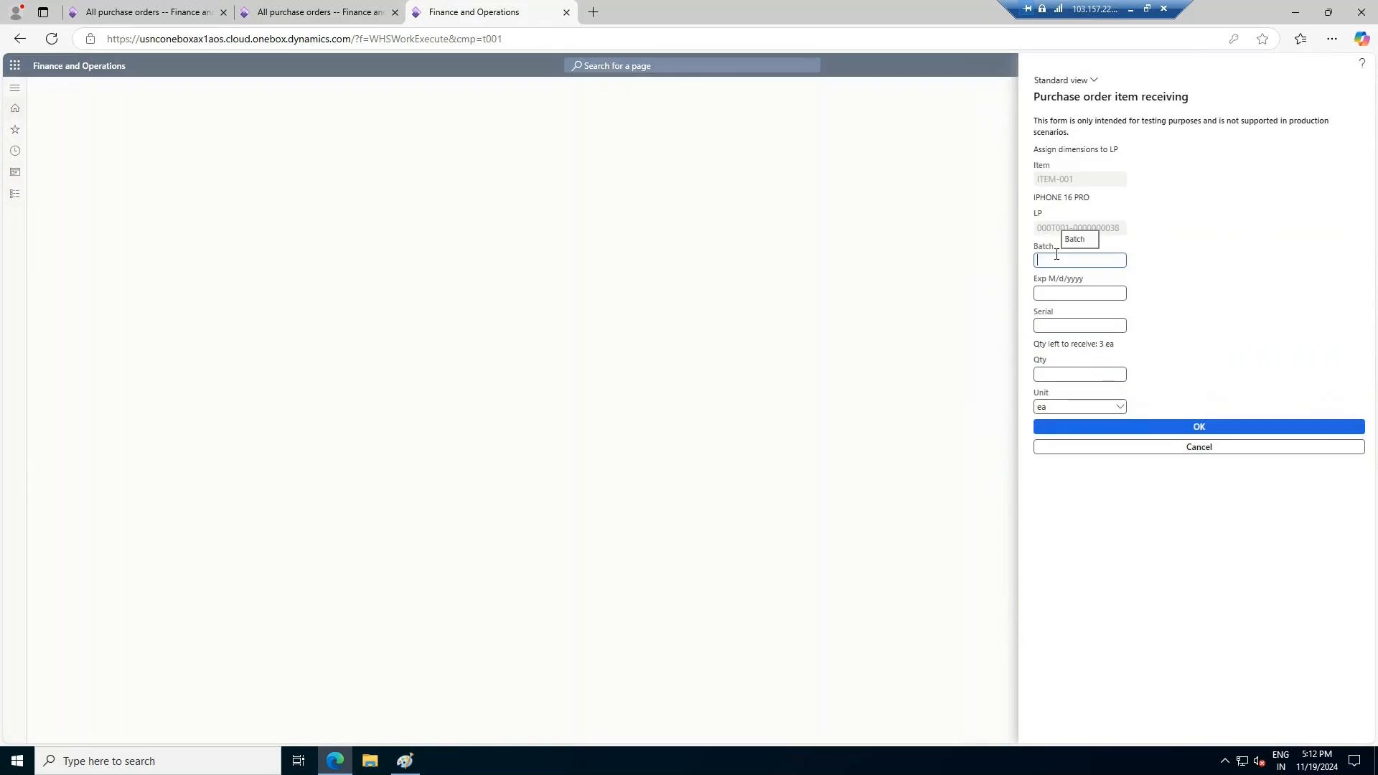
Assign batch B1, expiration date 12/12/2026, serial SR2024/01 and quantity 3 to the license plate and submit the receipt
type("B1")
left_click(1047, 292)
type("12/12/2026")
key("Tab")
type("SR")
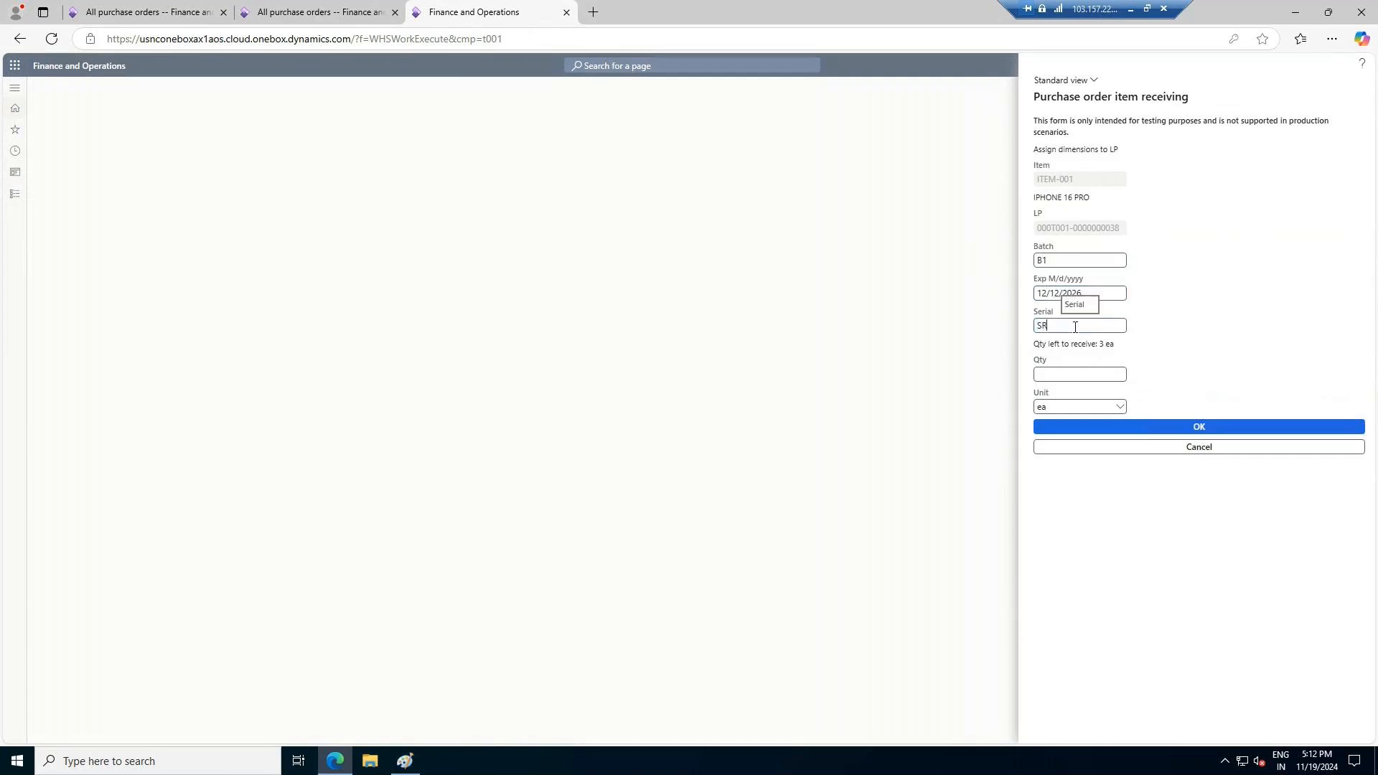
type("2024/01")
left_click(1085, 376)
type("3")
left_click(1146, 434)
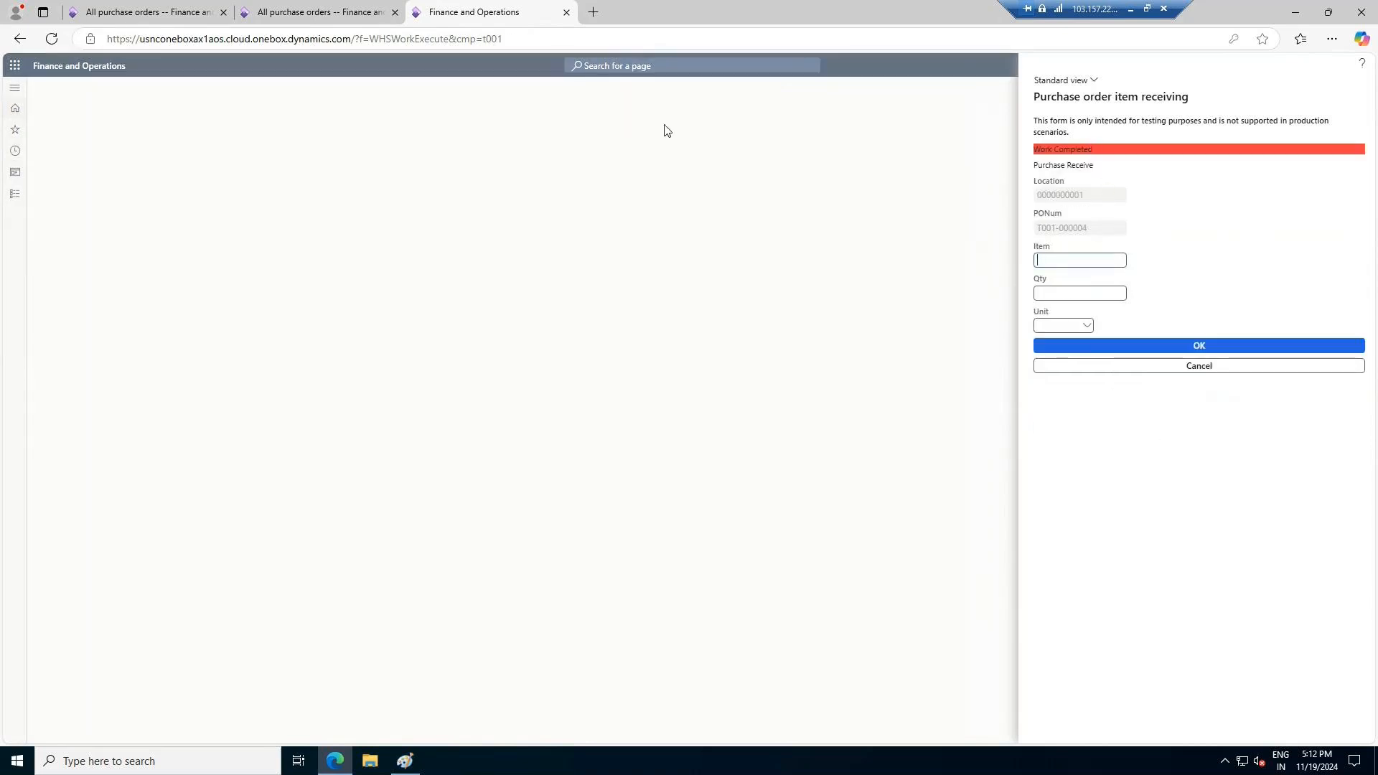
Open the warehouse work details of the refreshed order's ITEM-001 line and show the available work actions
left_click(269, 10)
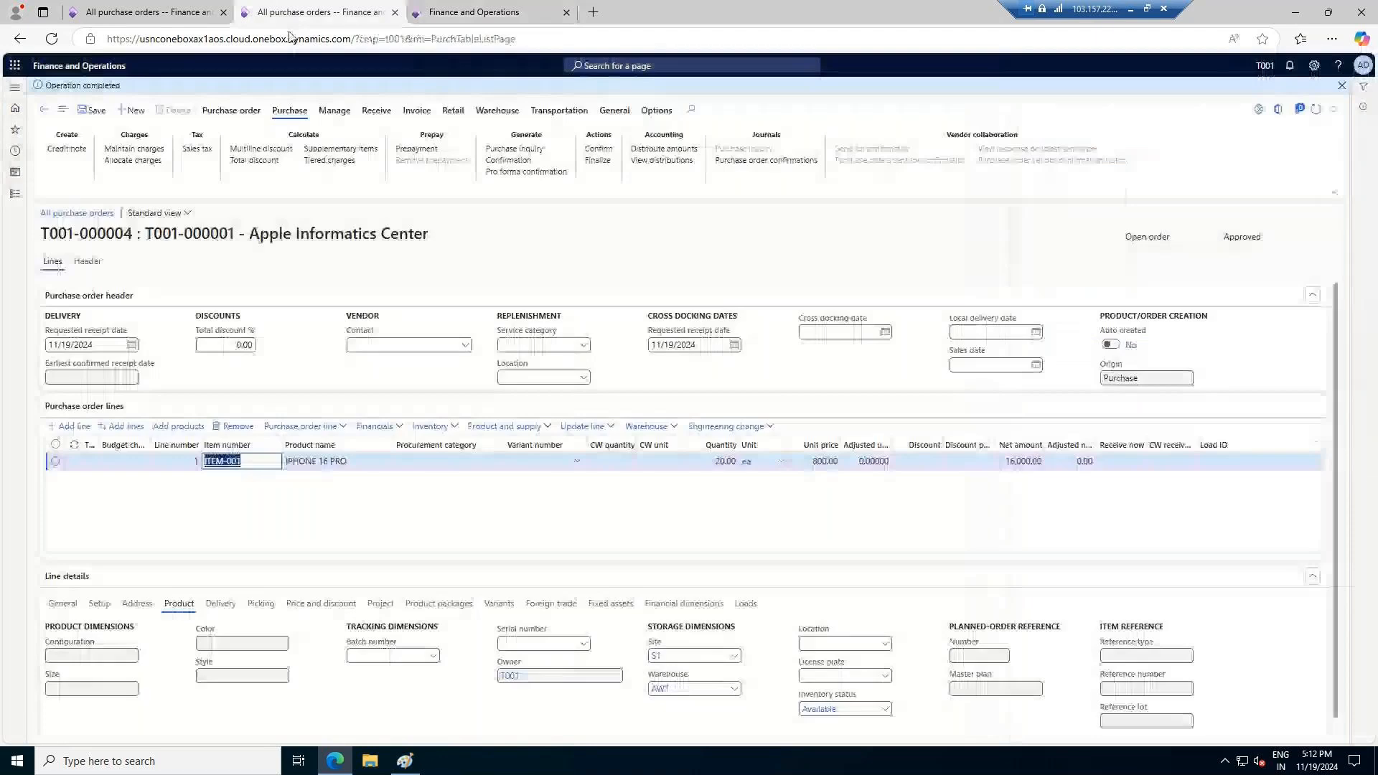
left_click(1316, 110)
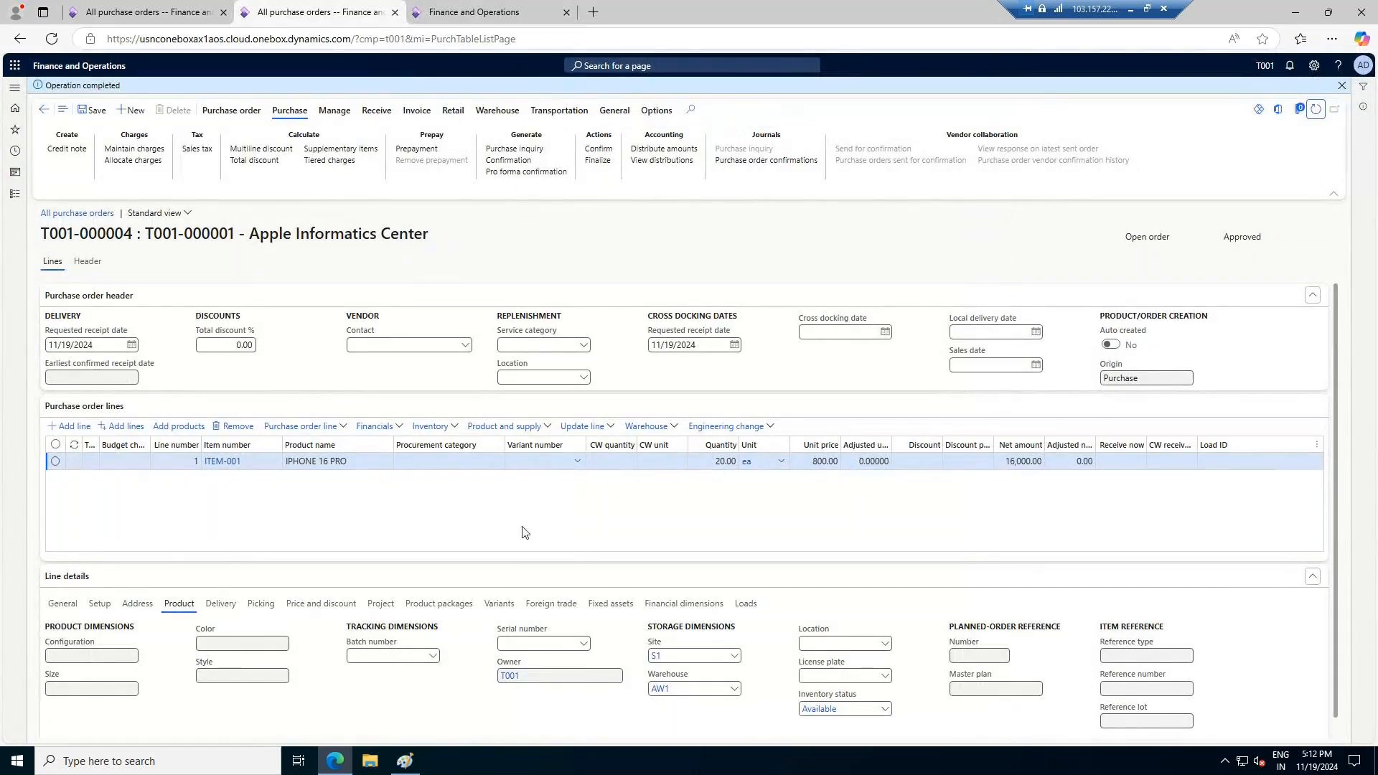
left_click(610, 427)
left_click(662, 429)
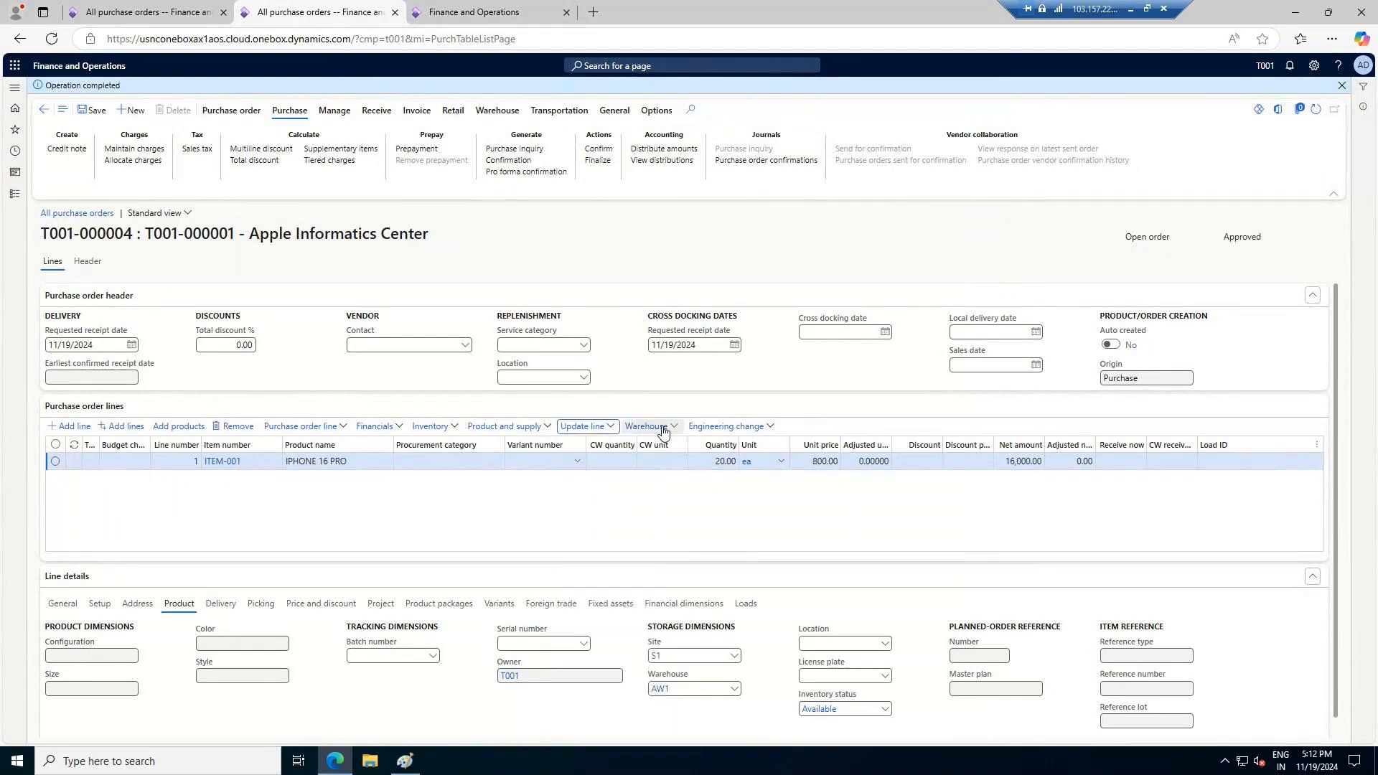
left_click(662, 429)
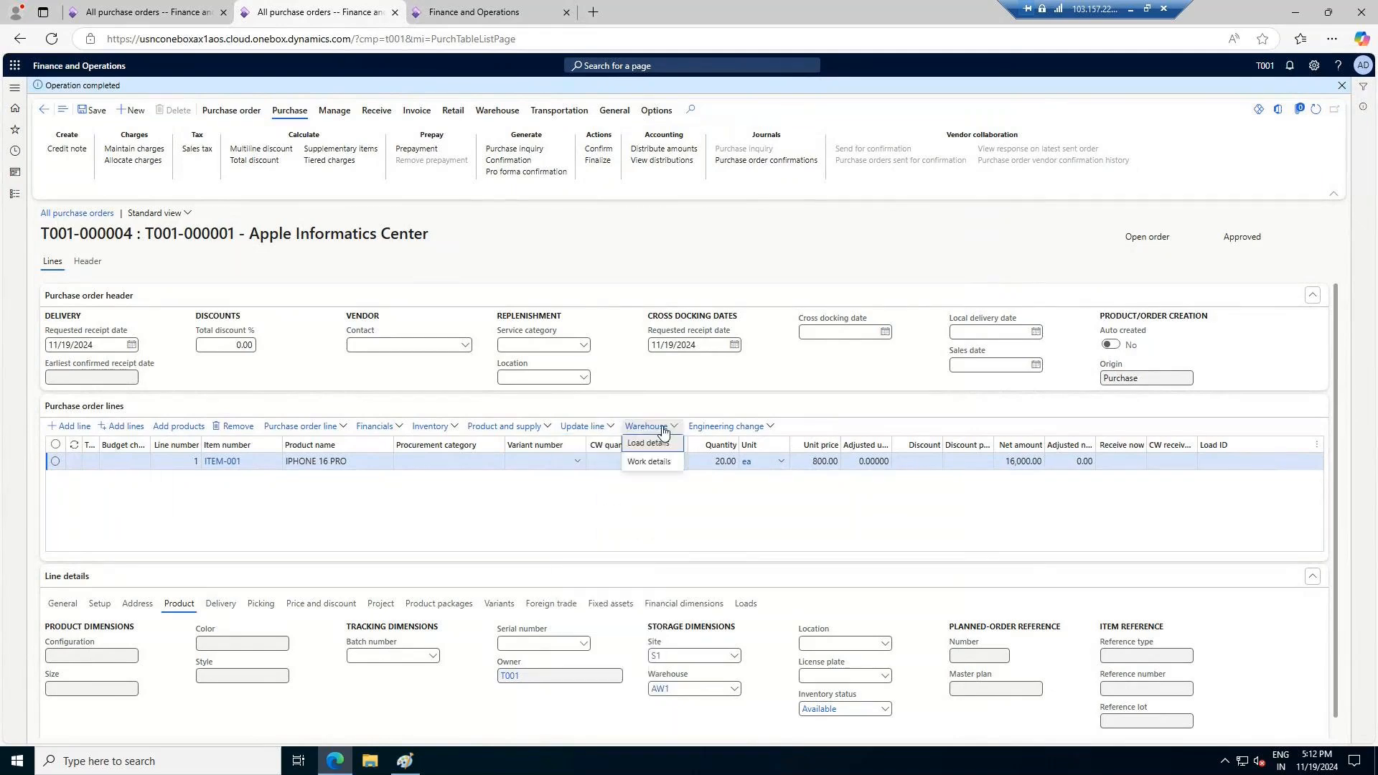
left_click(653, 461)
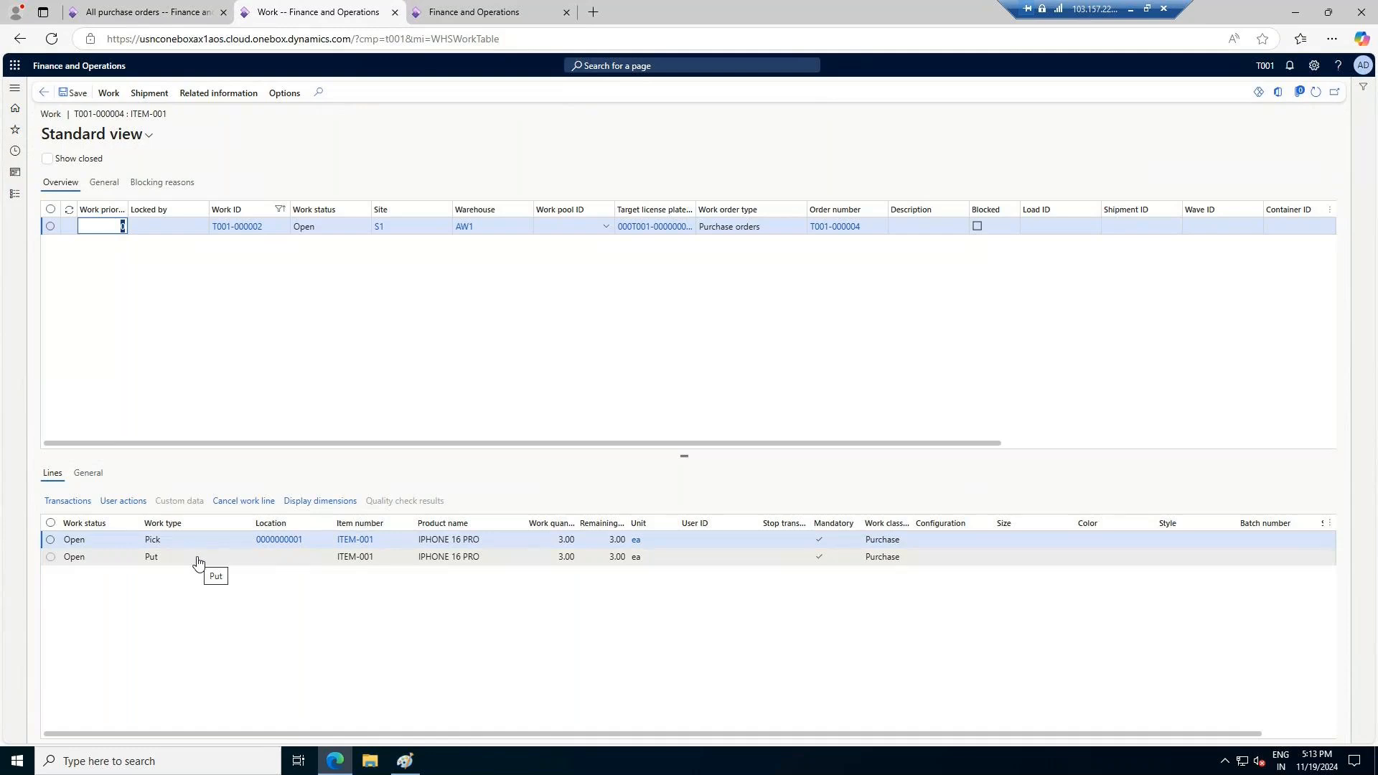
left_click(109, 93)
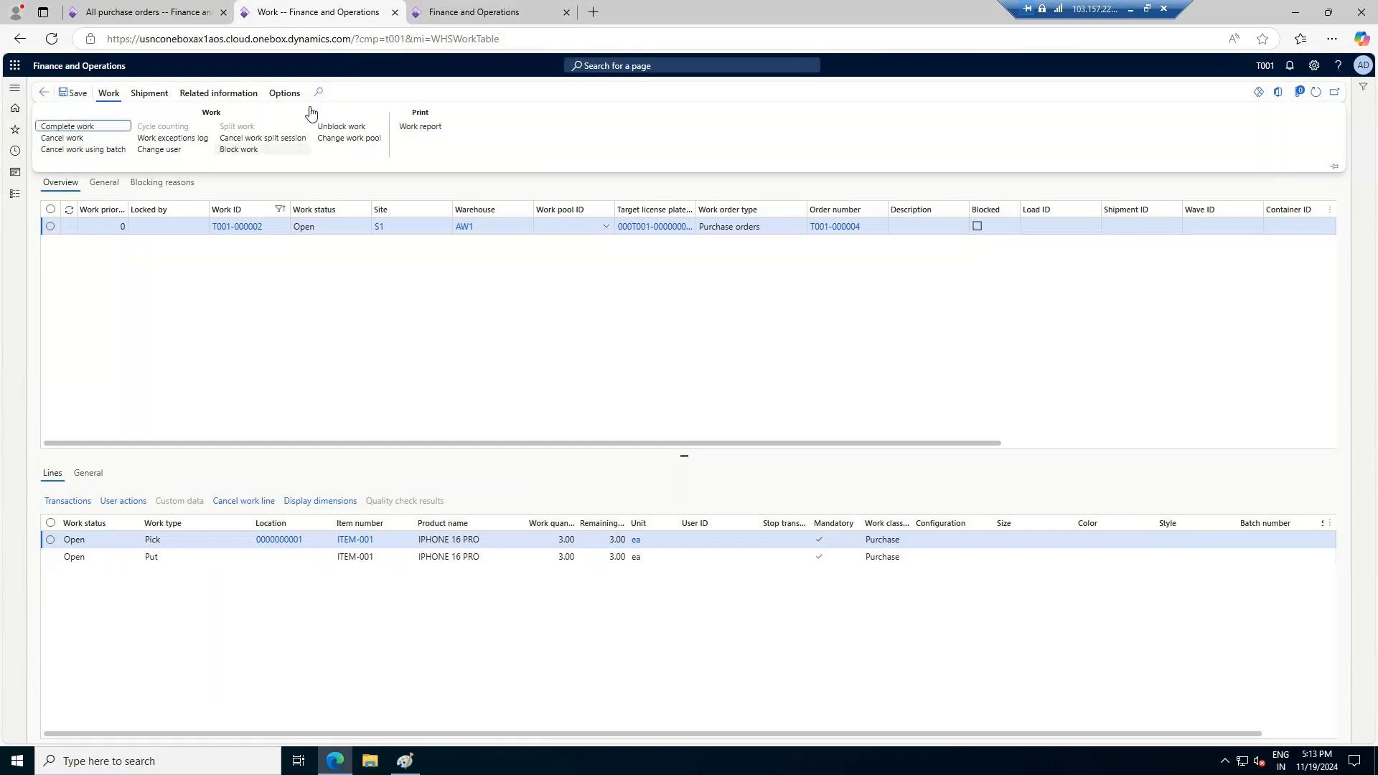
Exit the purchase order item receiving form to return to the warehouse form's main menu
left_click(454, 13)
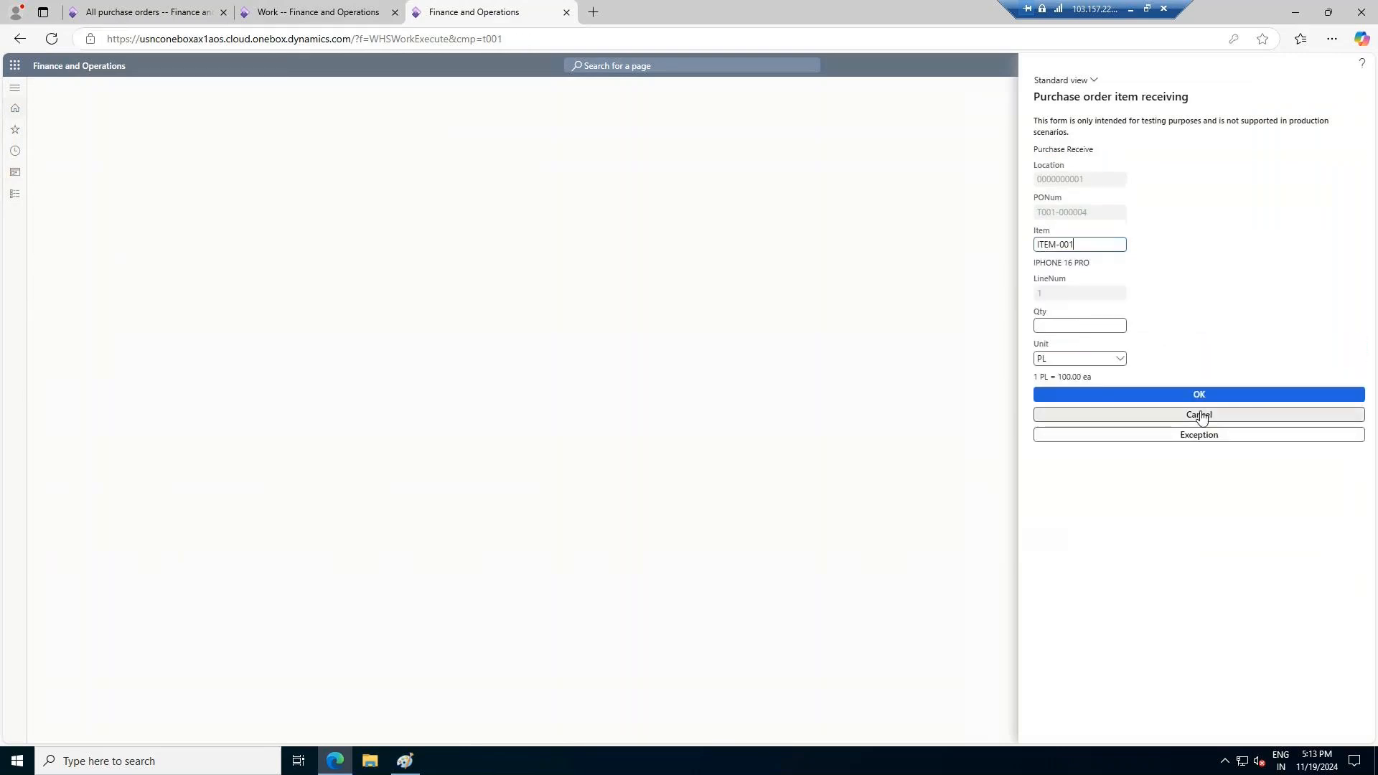
left_click(1201, 416)
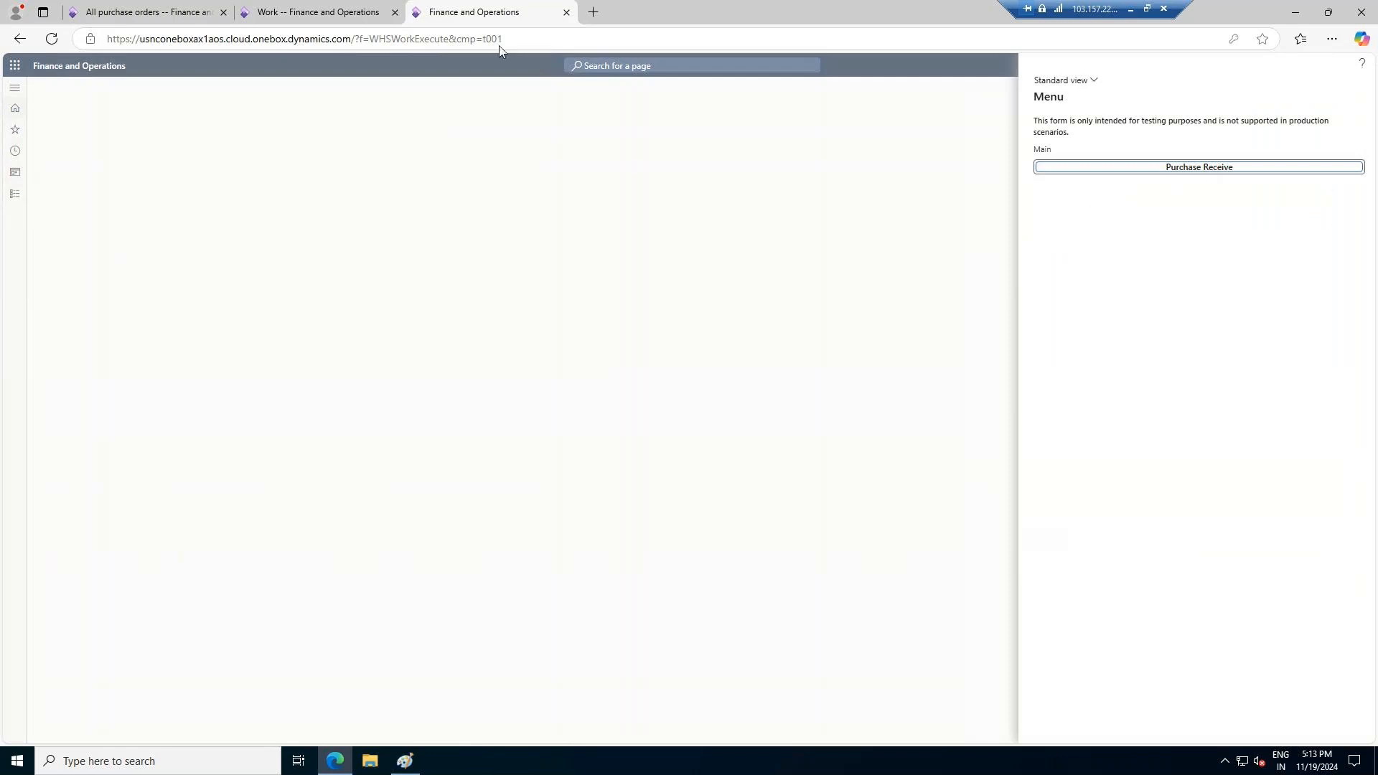
Go back from the work details to the AW1 purchase order, check its receipt actions and confirm the order
left_click(302, 9)
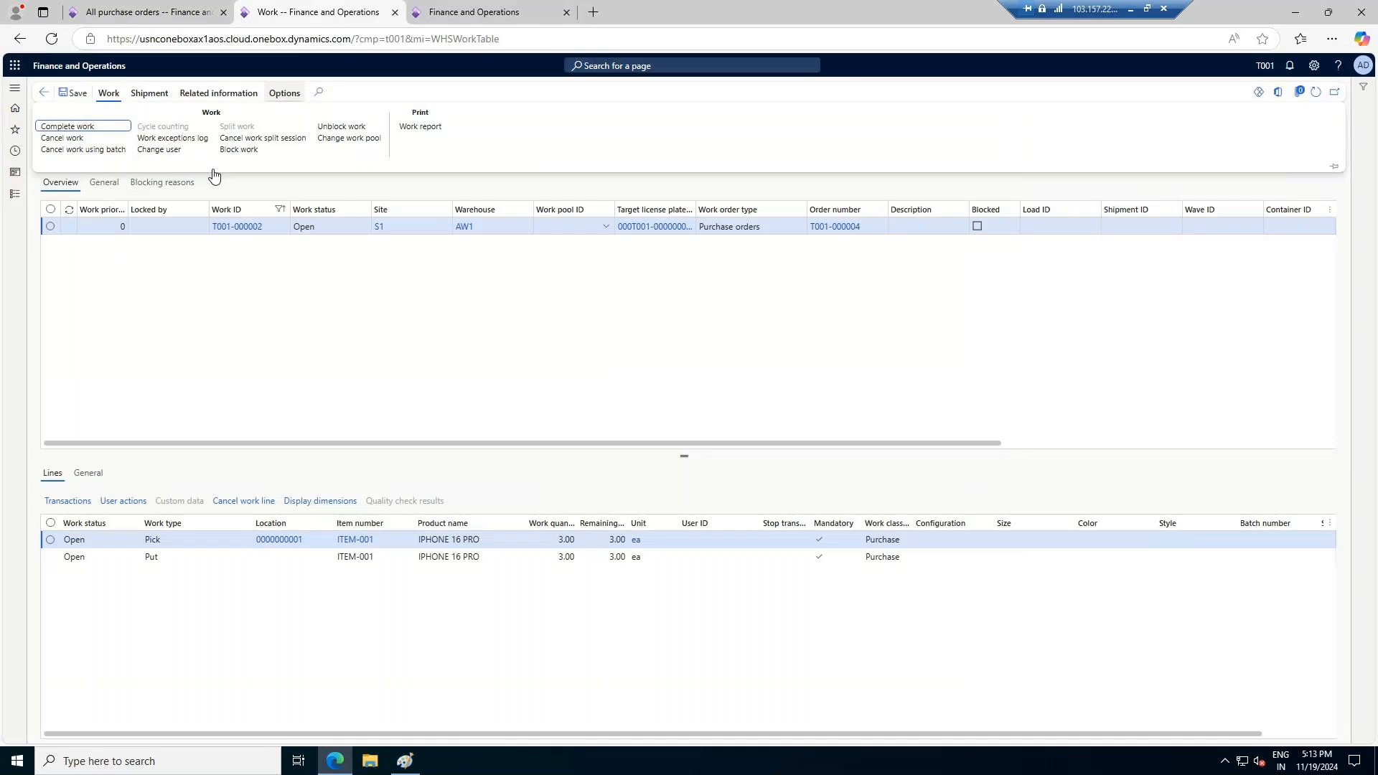
left_click(45, 93)
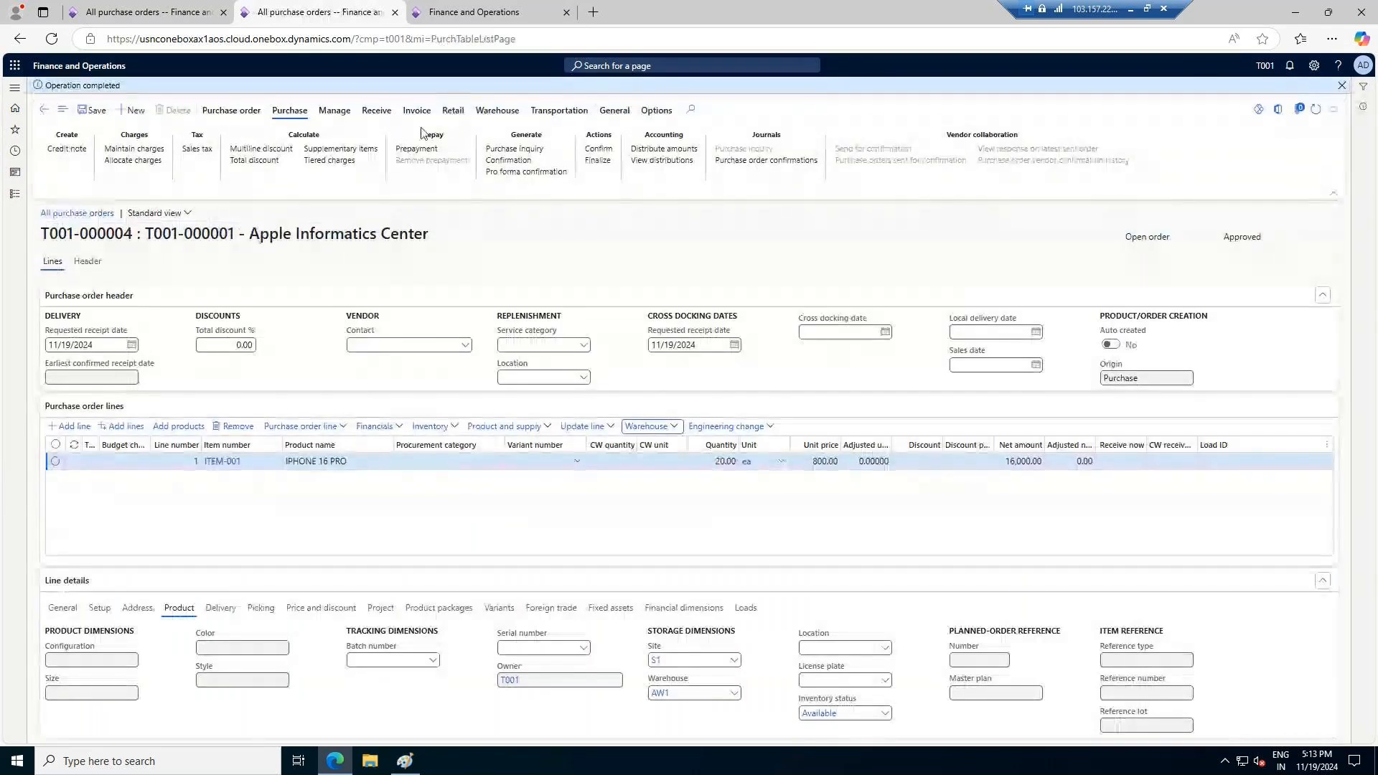
left_click(376, 110)
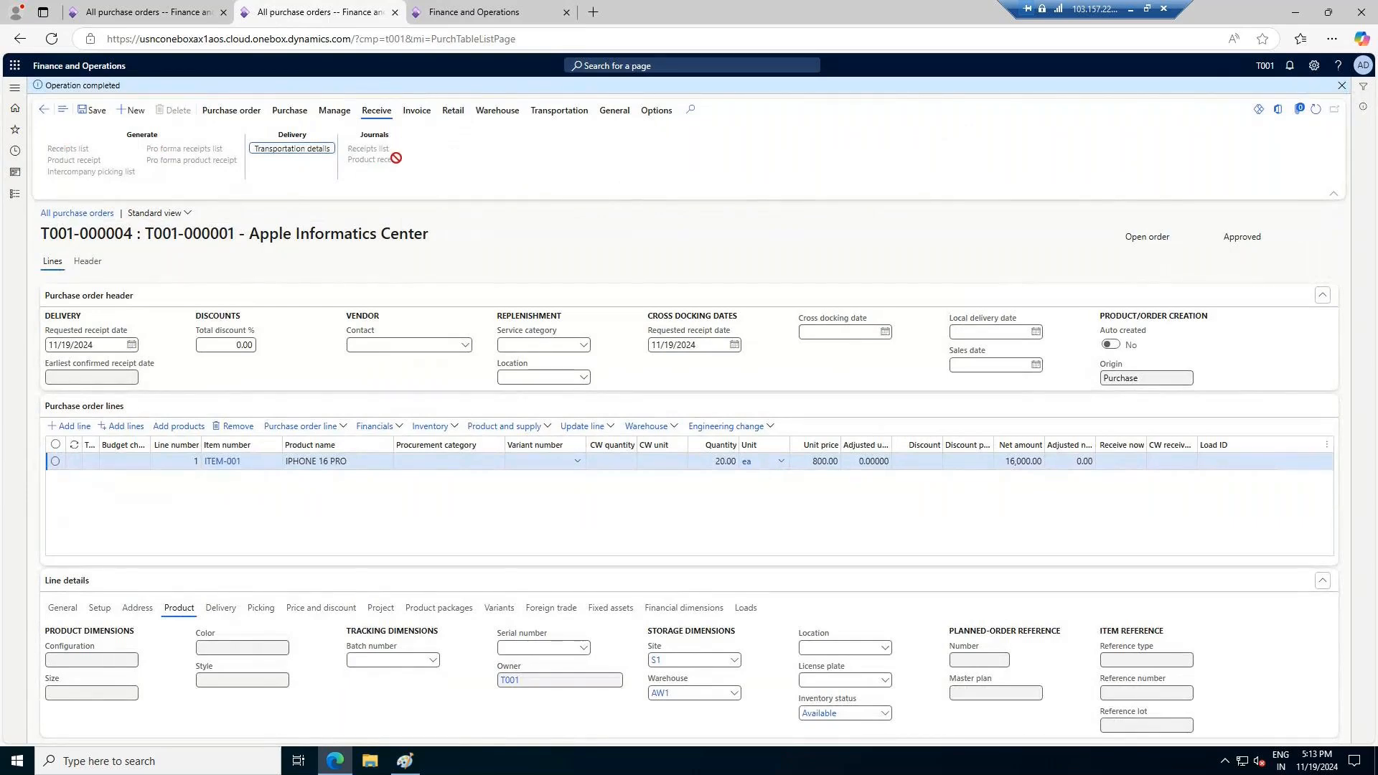
left_click(1341, 85)
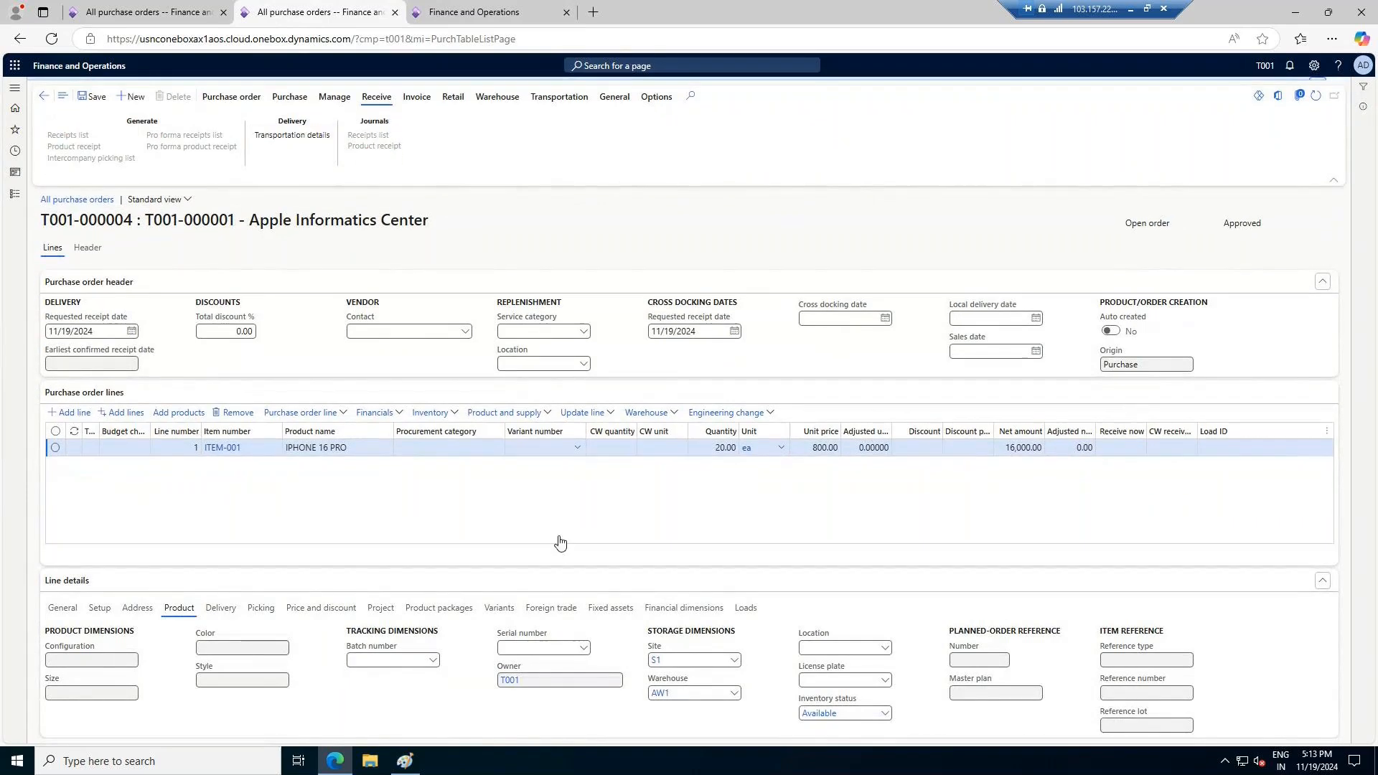
left_click(313, 101)
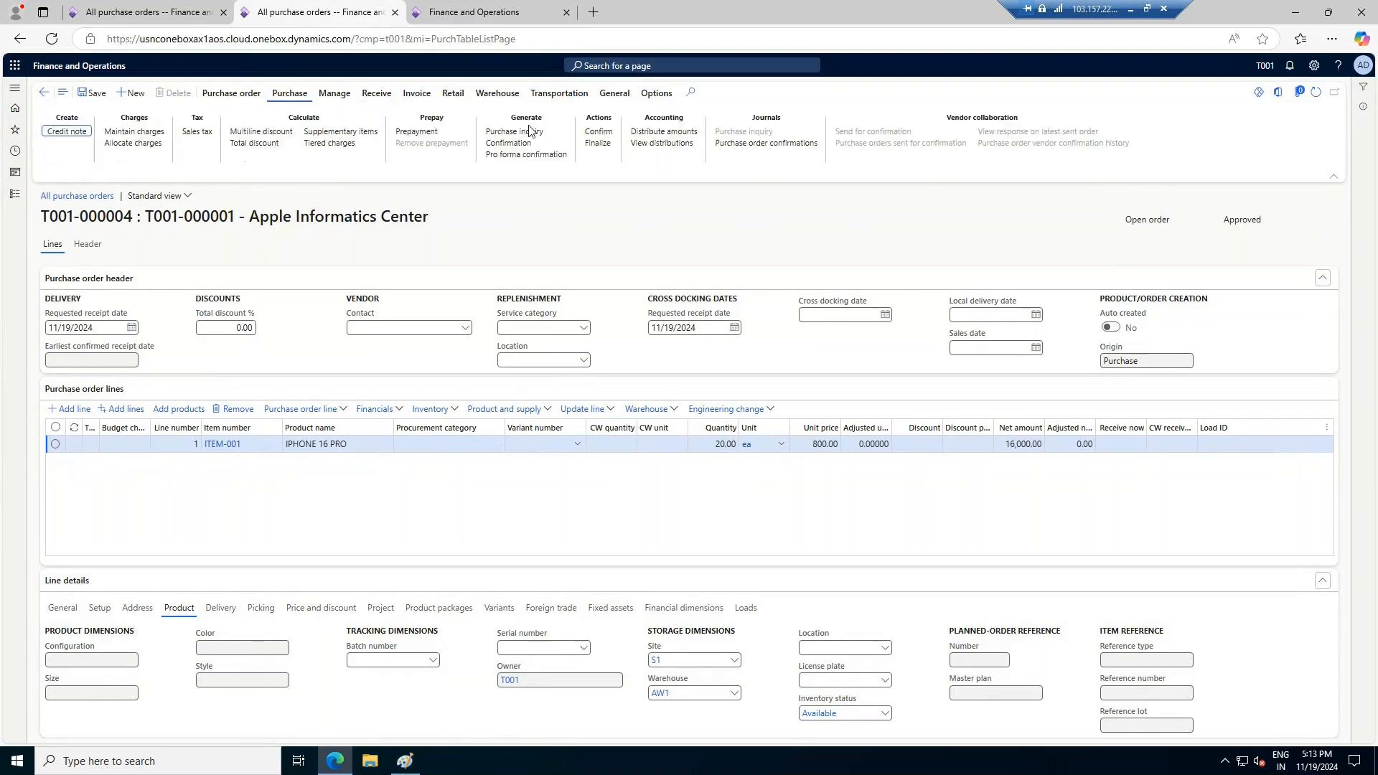
left_click(596, 132)
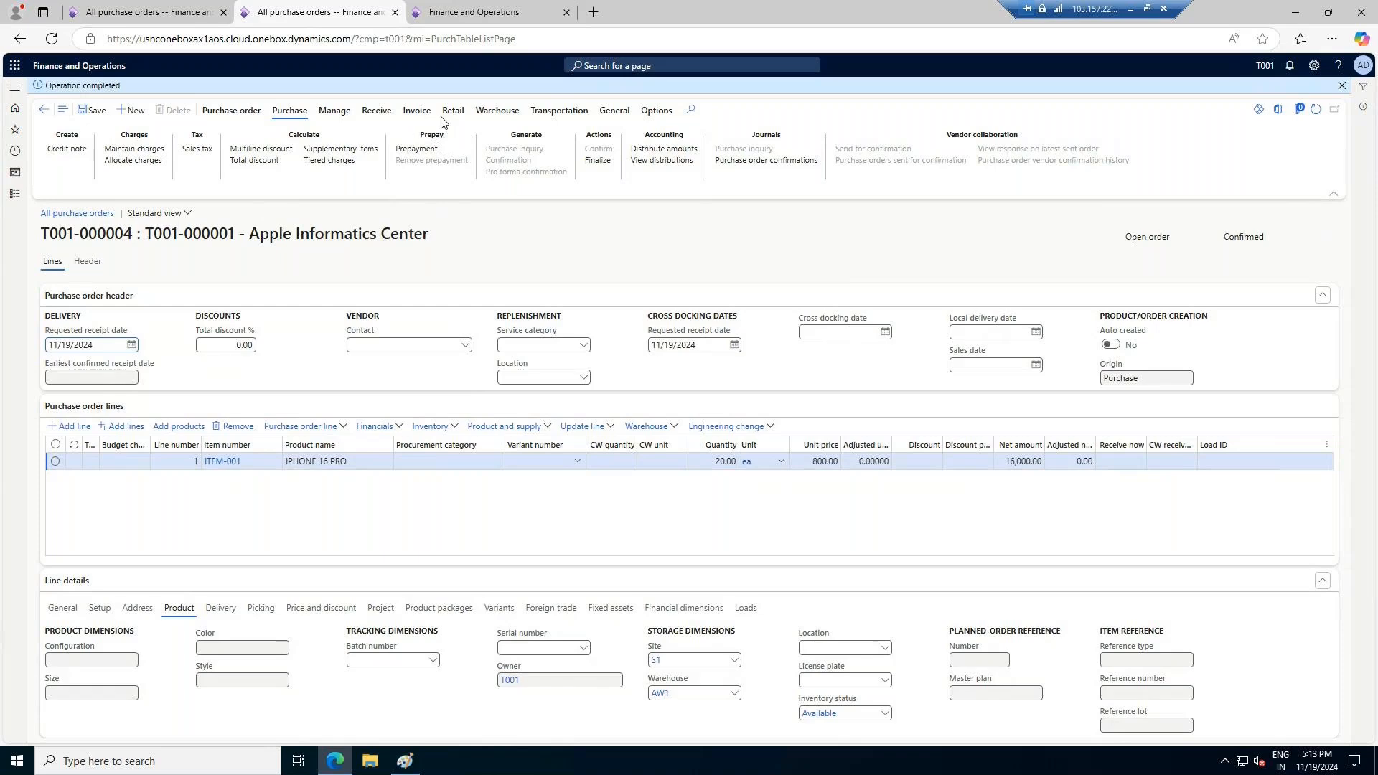
Show the confirmed order's receipt actions and return to the warehouse form's main menu
left_click(379, 111)
left_click(494, 15)
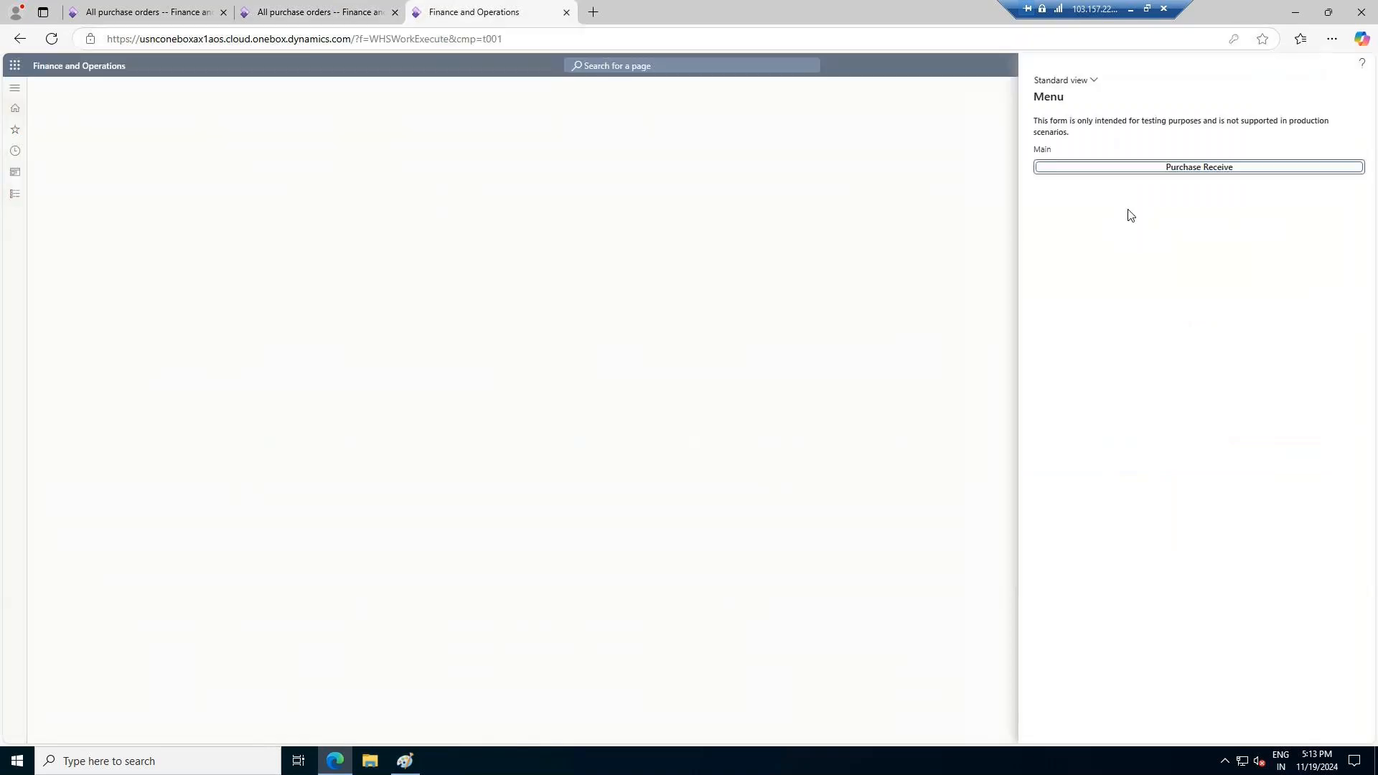